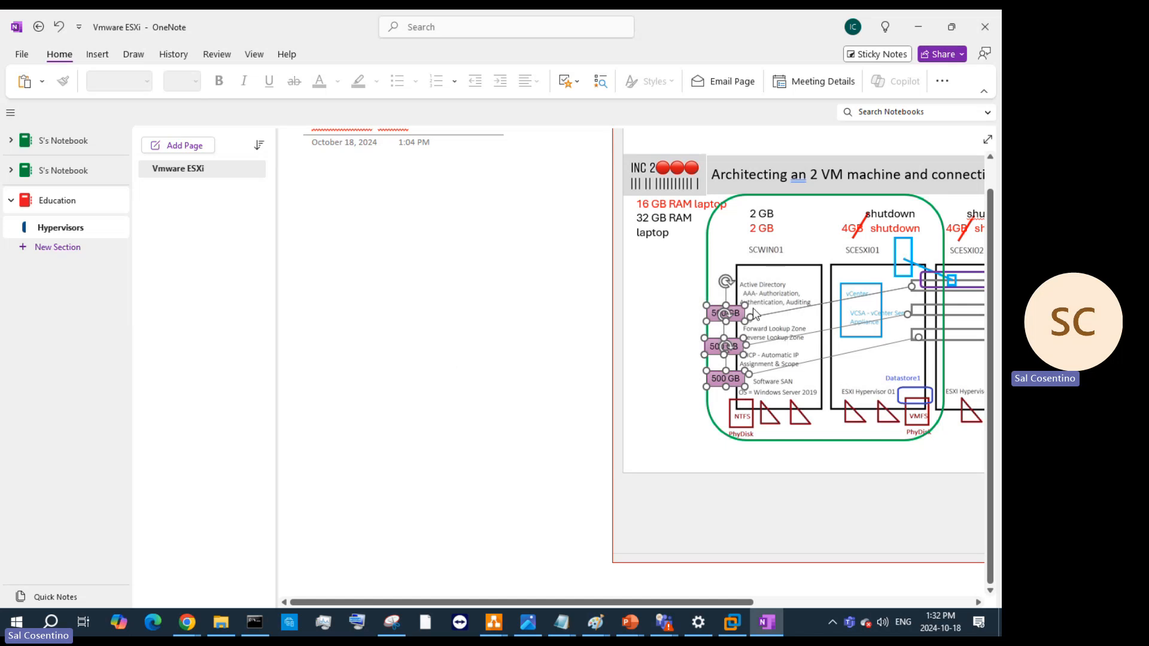
- Move the architecture diagram's note container left and down so the whole diagram and laptop picture show
scroll(747, 281, up, 1)
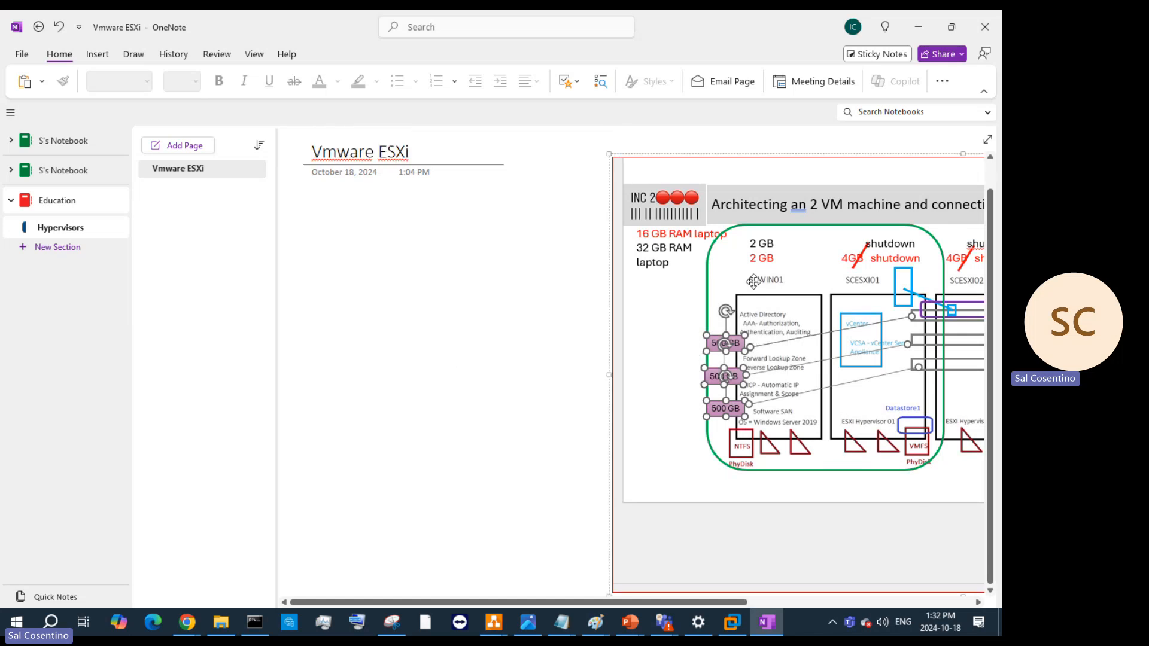
drag(821, 160, 496, 194)
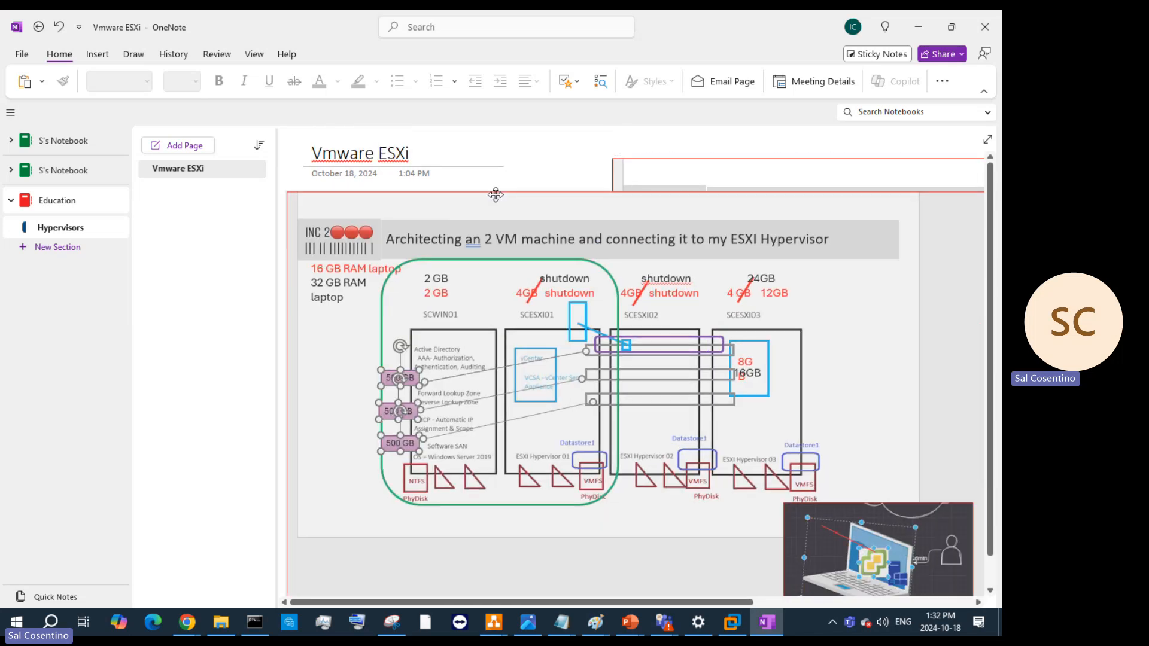
scroll(585, 243, down, 5)
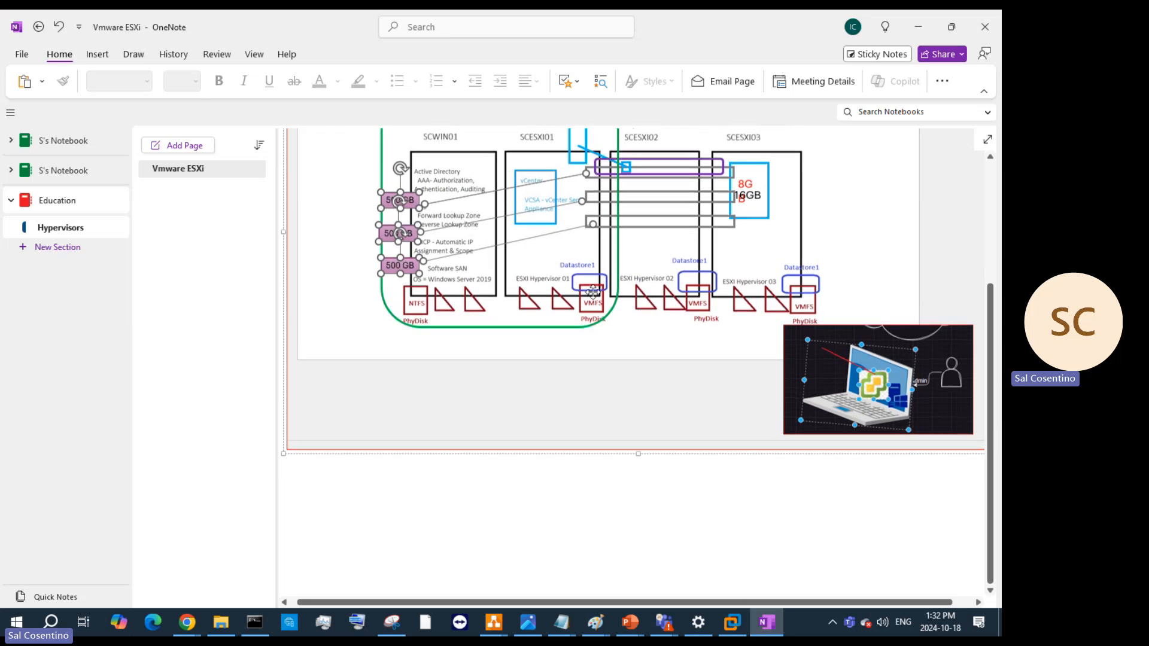
scroll(657, 456, up, 5)
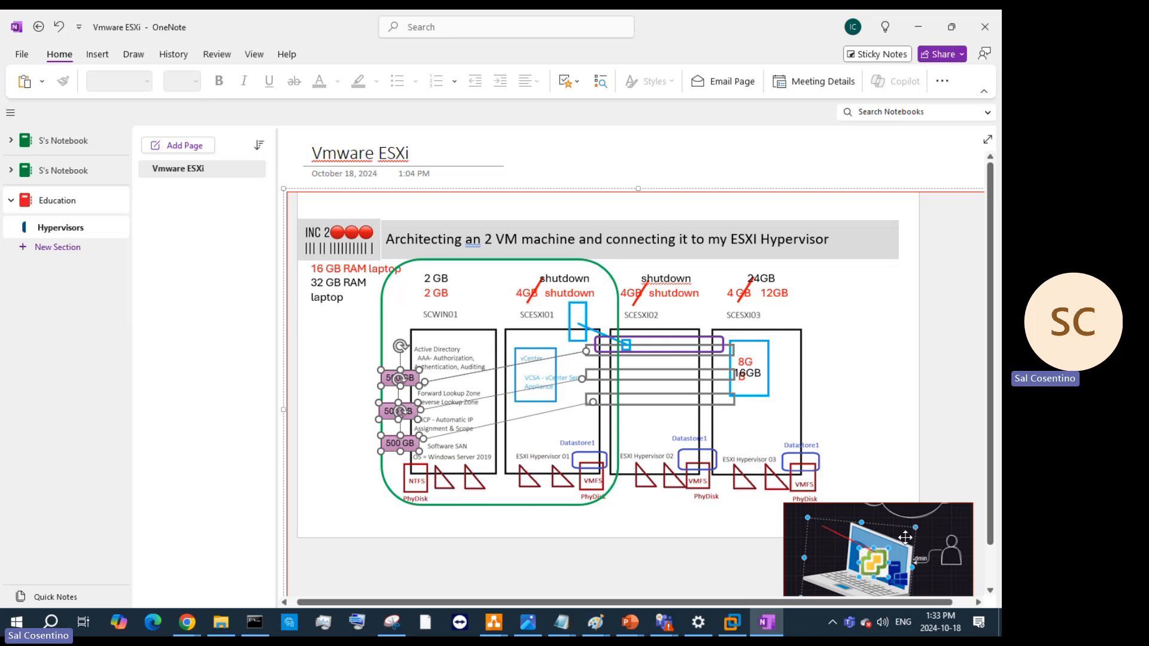
scroll(903, 514, down, 5)
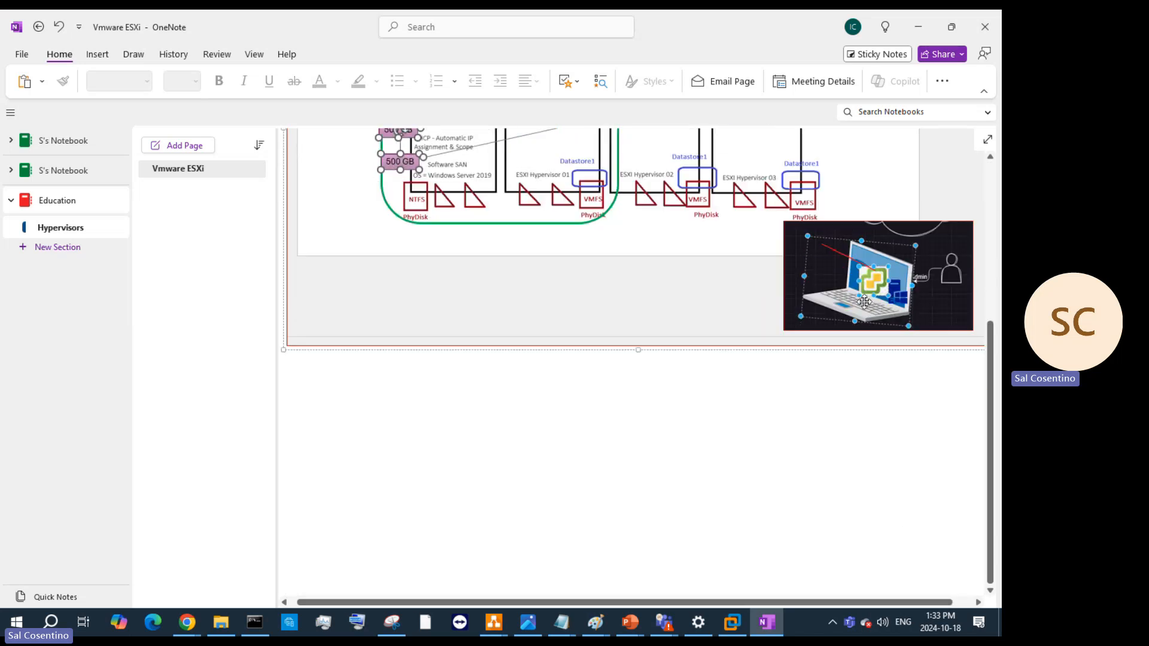
scroll(867, 344, up, 3)
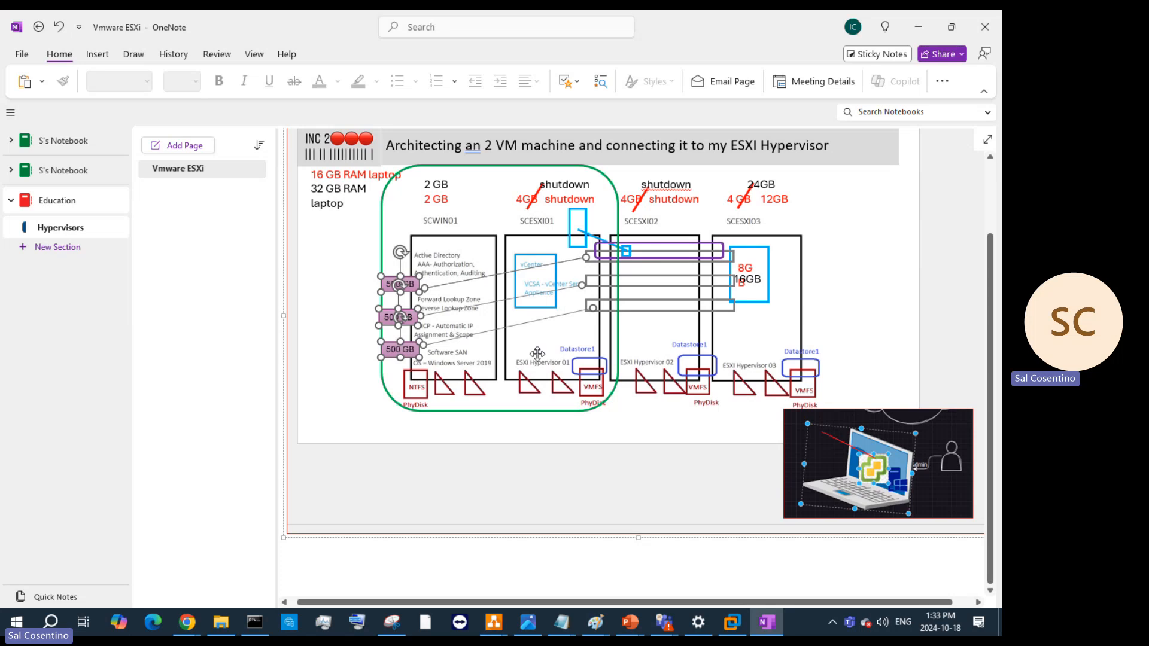
- Minimize OneNote and the Snipping Tool and bring the SCDCSRV-01Sept2024 server VM to the front
click(929, 21)
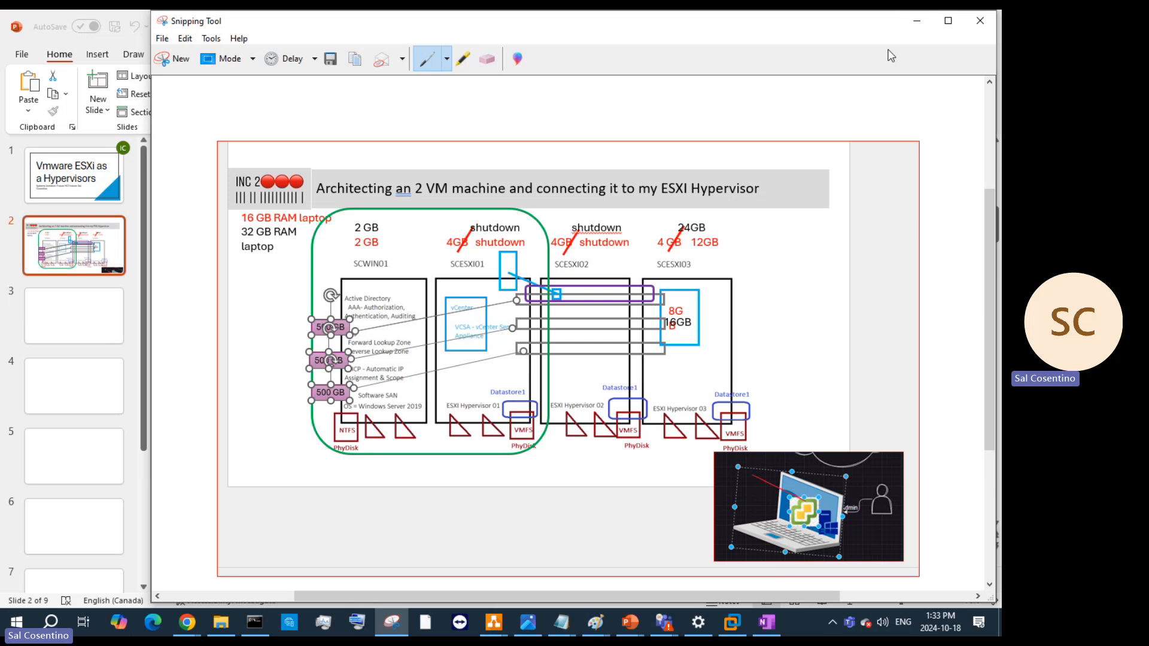
click(917, 21)
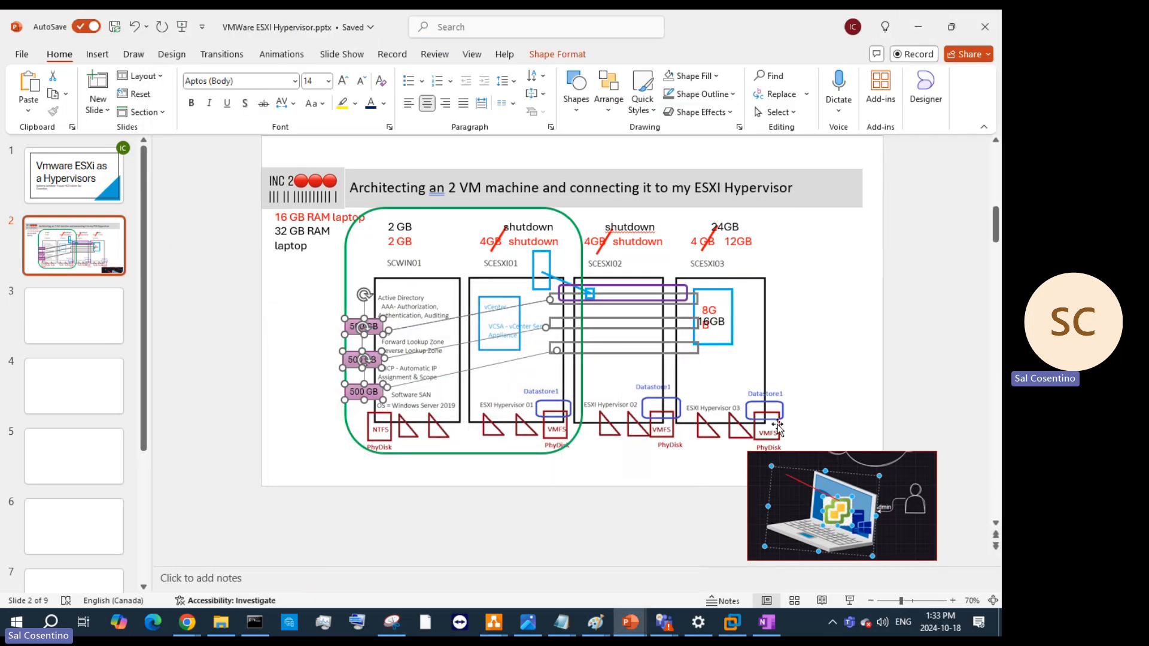
click(732, 622)
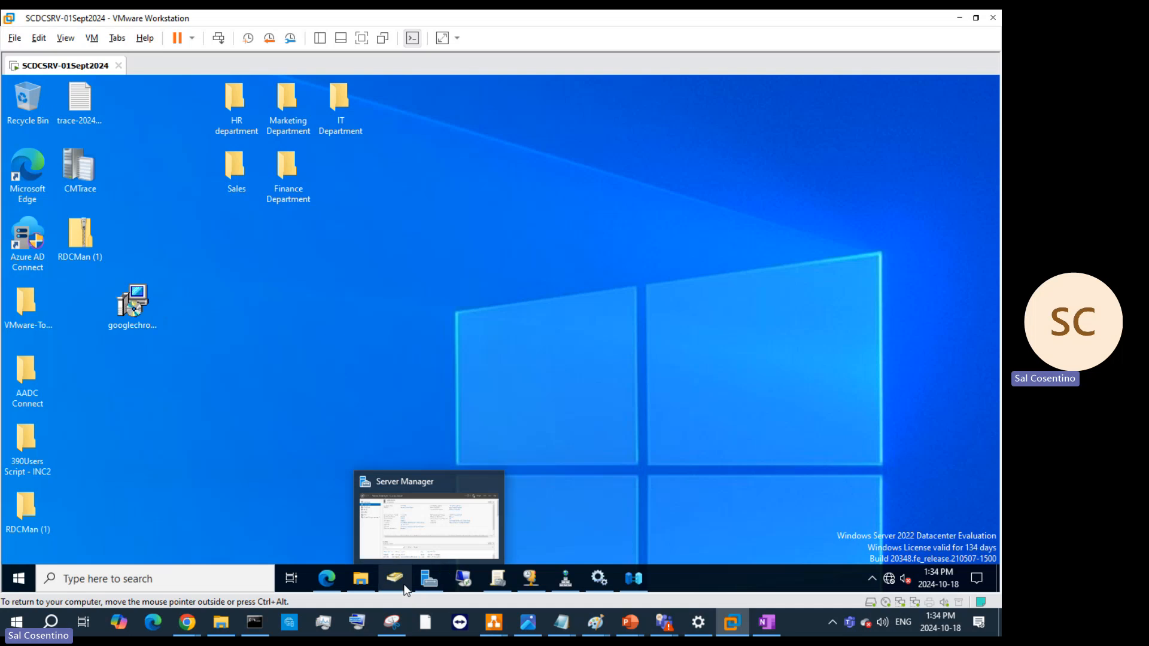
- Restore and widen ADUC, then browse Canada Datacenter, US Datacenter, Montreal and Ontario OUs
mouse_move(395, 579)
click(411, 516)
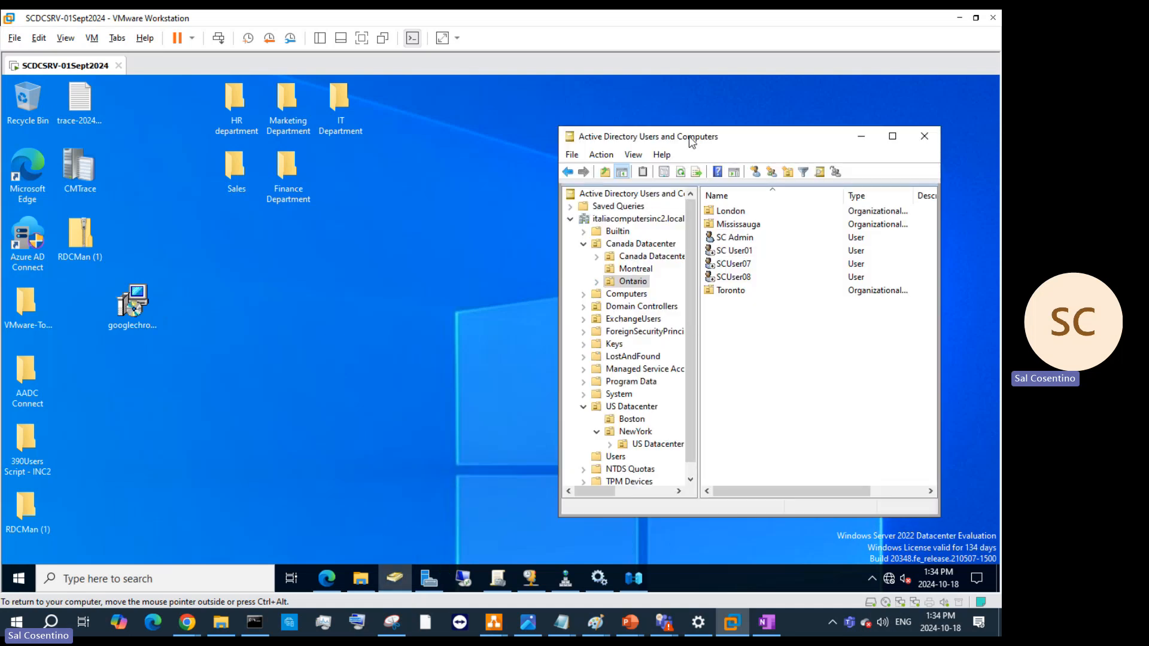
drag(558, 244, 431, 244)
click(526, 242)
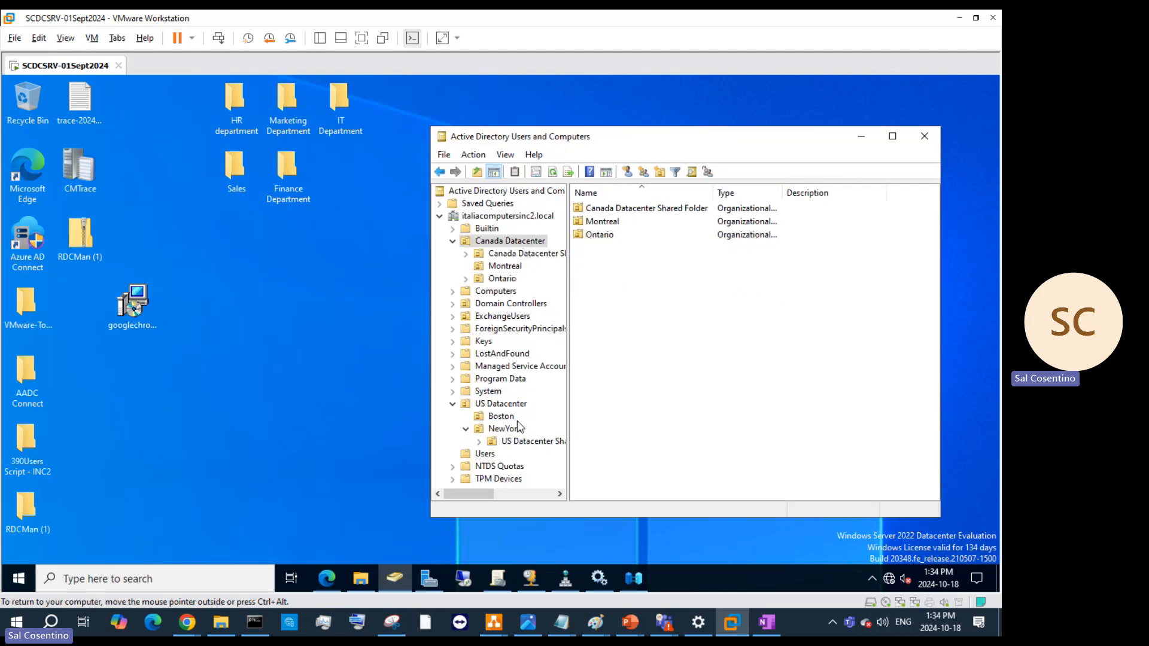
click(507, 404)
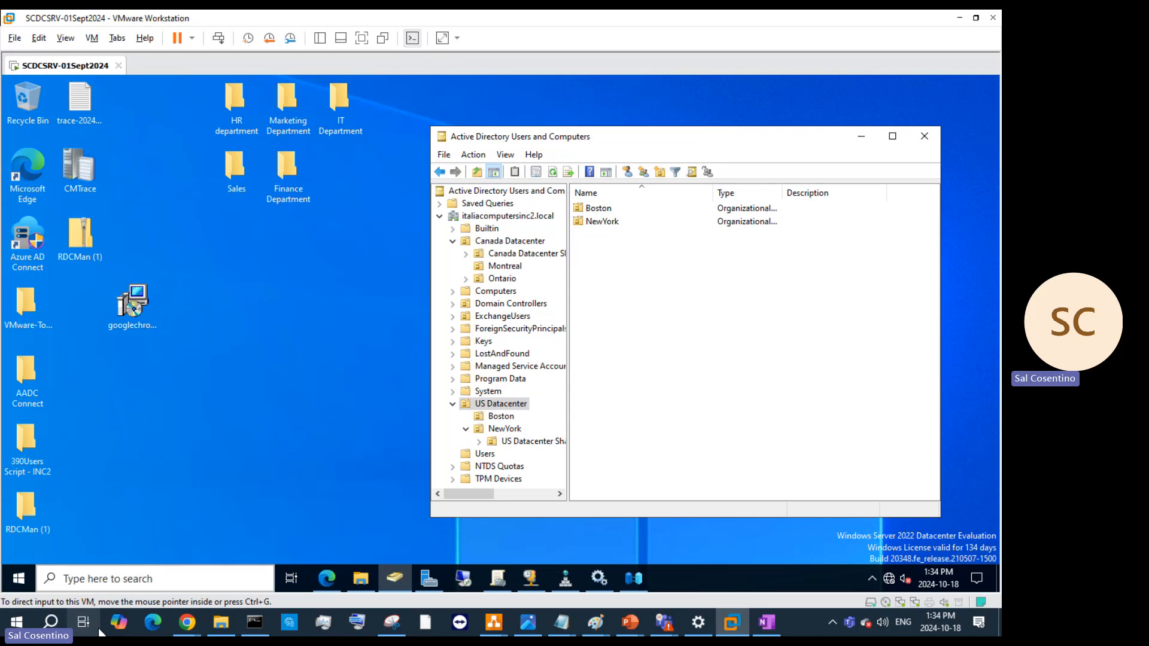
click(507, 267)
click(506, 279)
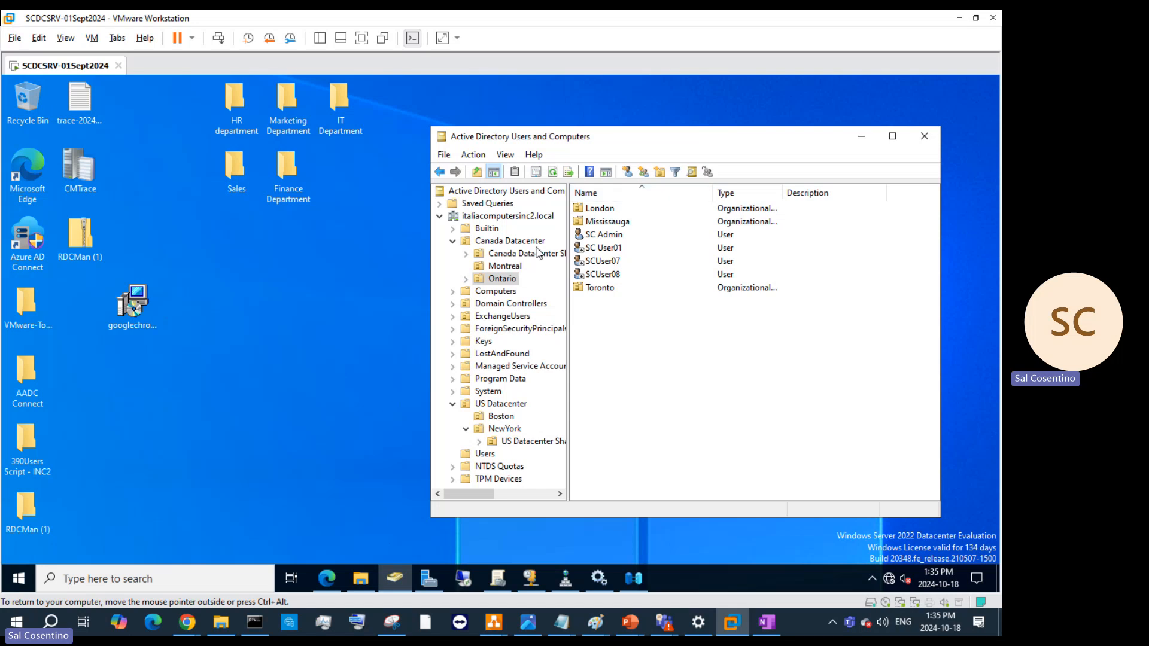
- Create a British Columbia organizational unit under Canada Datacenter
right_click(515, 241)
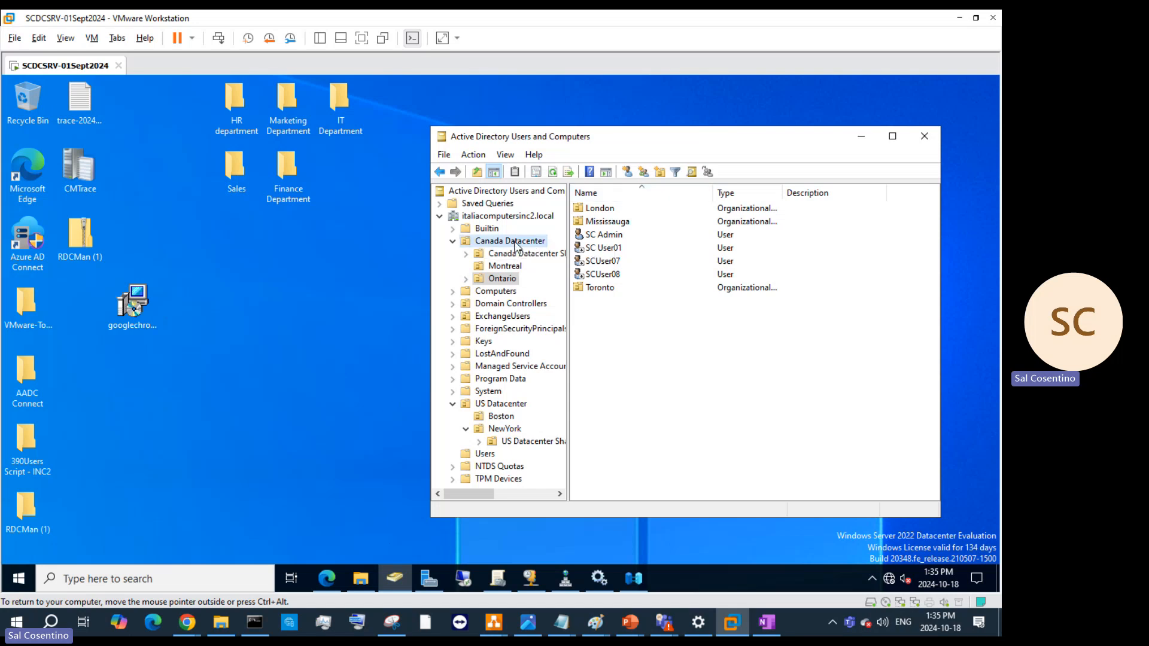
mouse_move(584, 308)
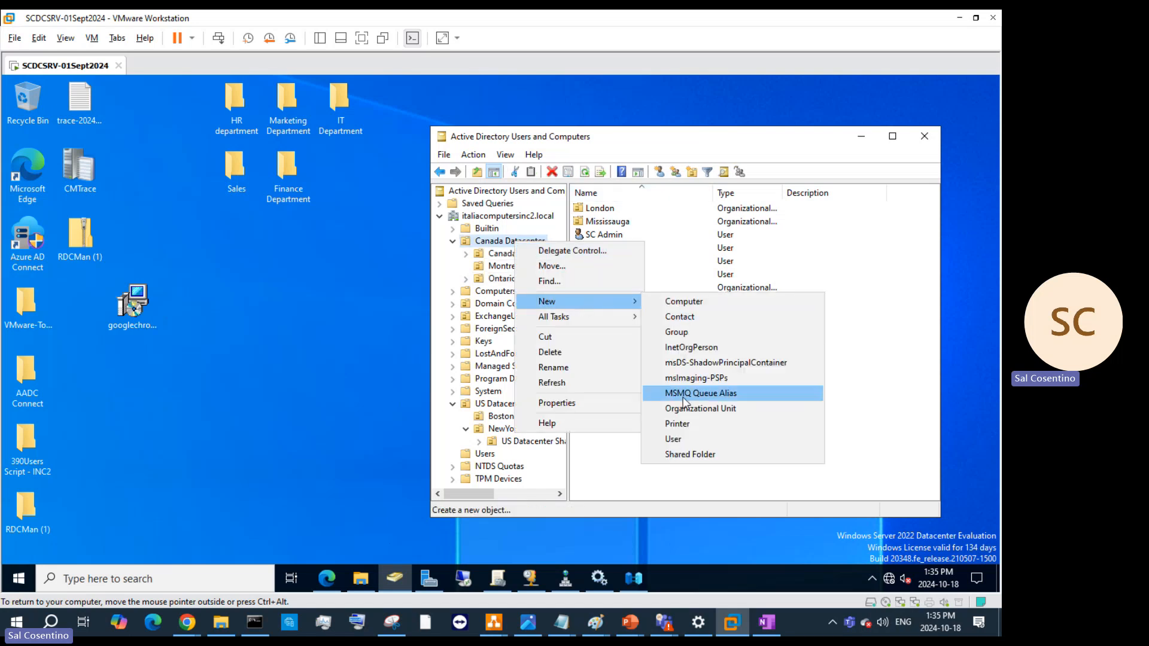
click(686, 407)
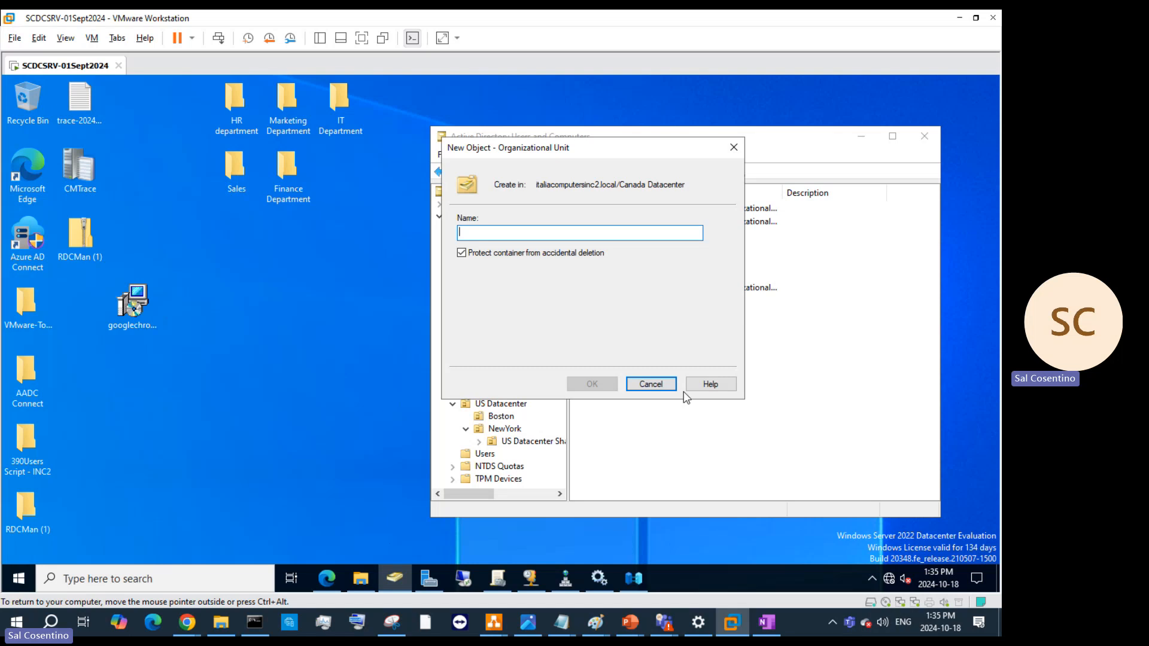
text(British Columbia)
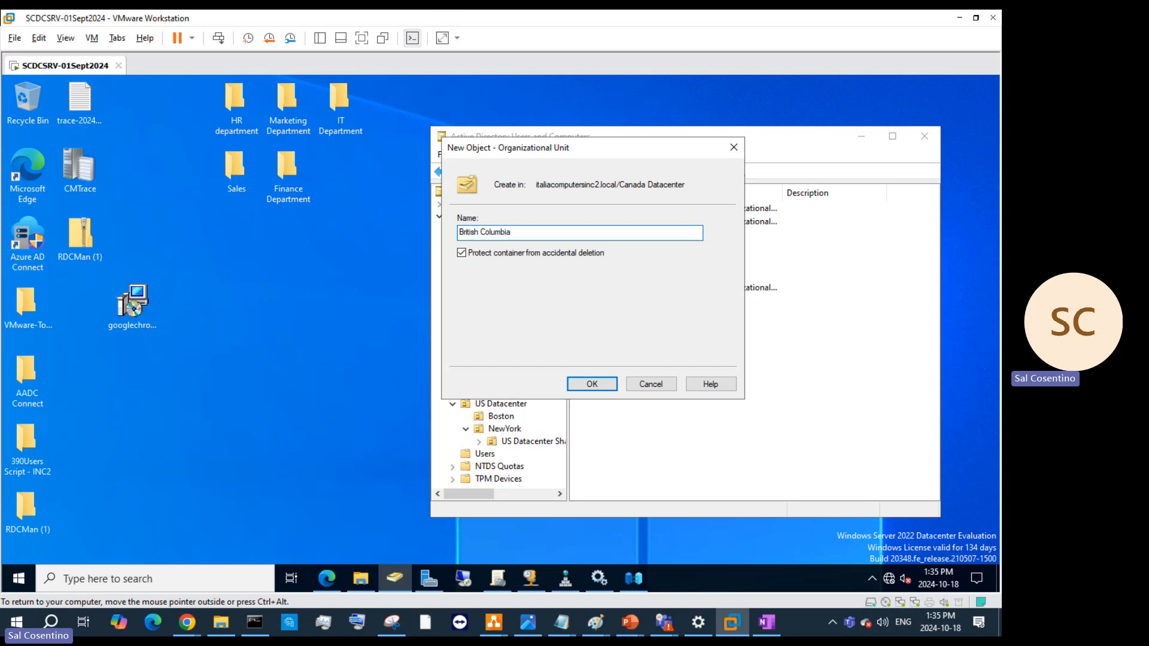
key(ctrl+alt)
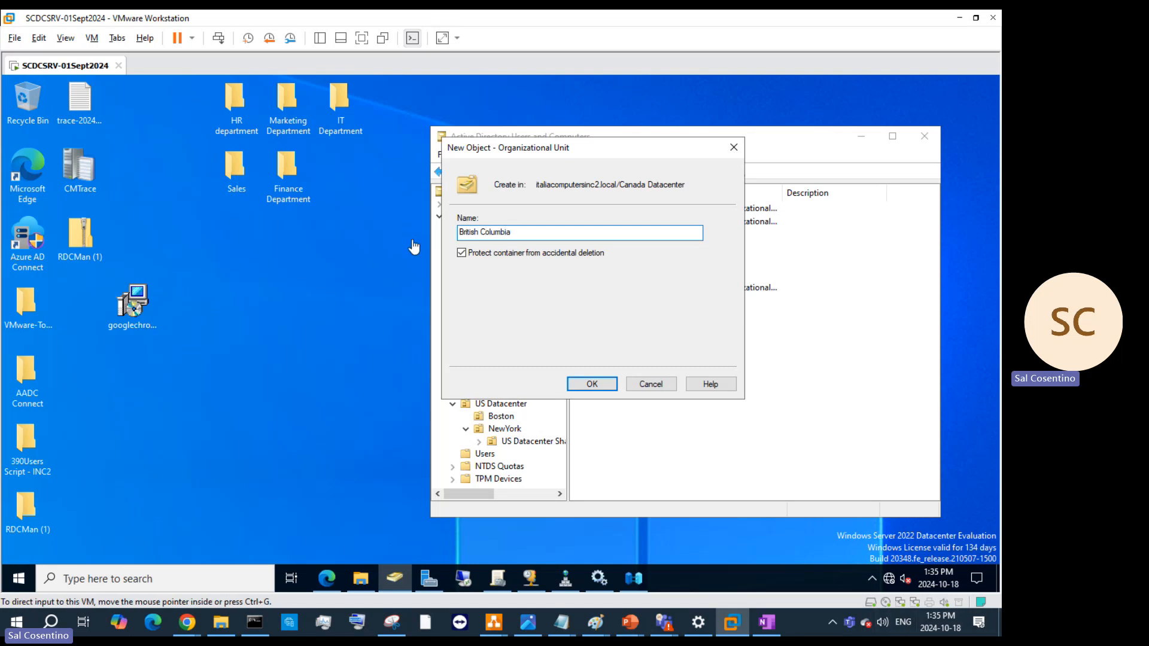
click(609, 383)
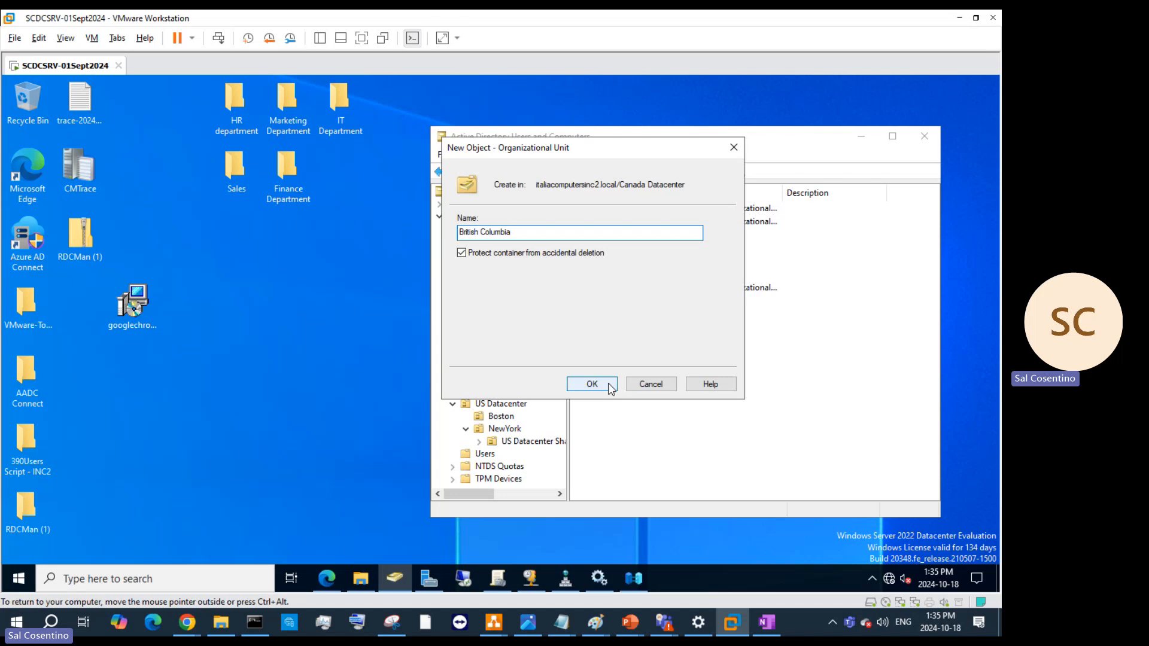
click(610, 385)
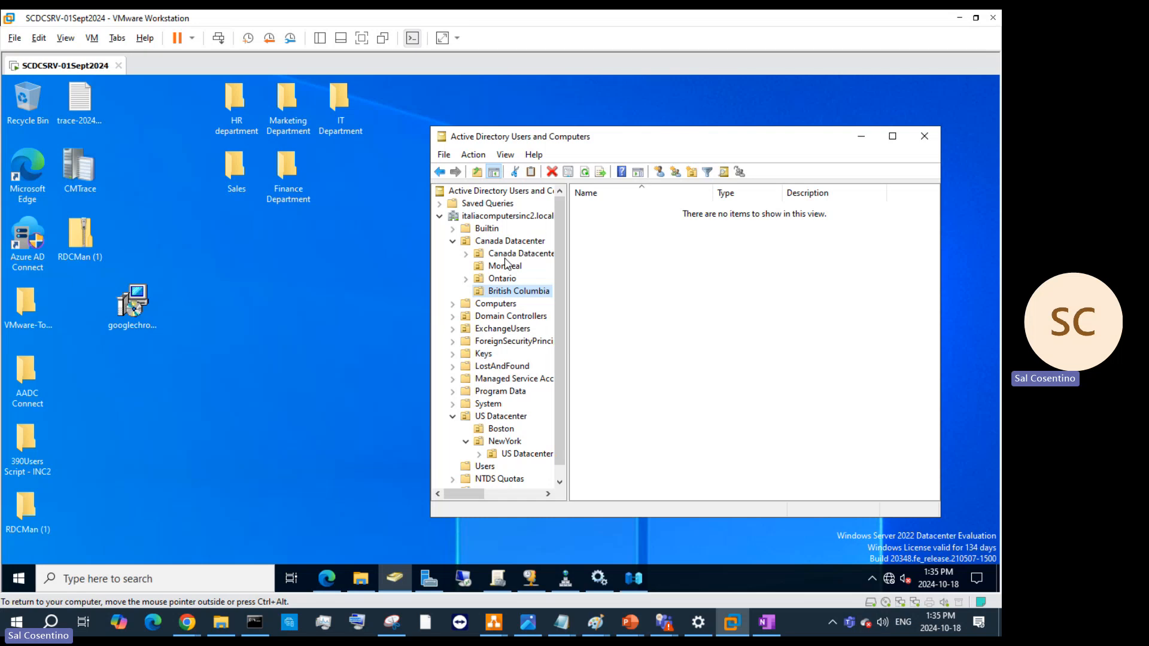
- Create a Quebec organizational unit inside the shared-folder sub-OU
right_click(508, 253)
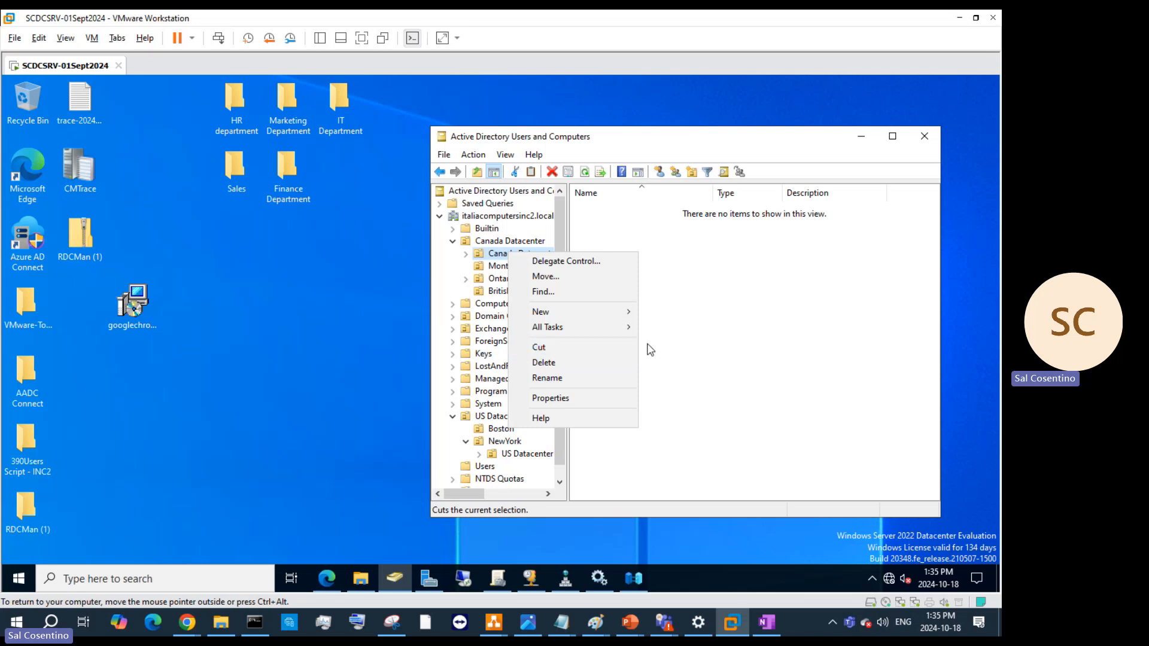
mouse_move(629, 314)
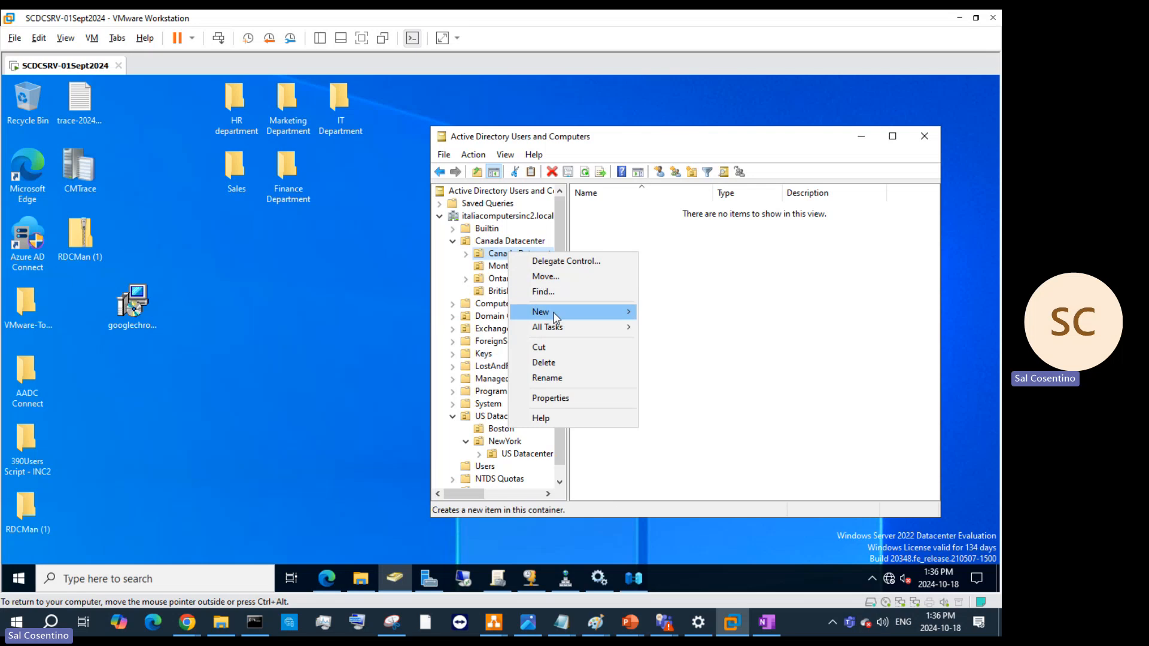
mouse_move(555, 317)
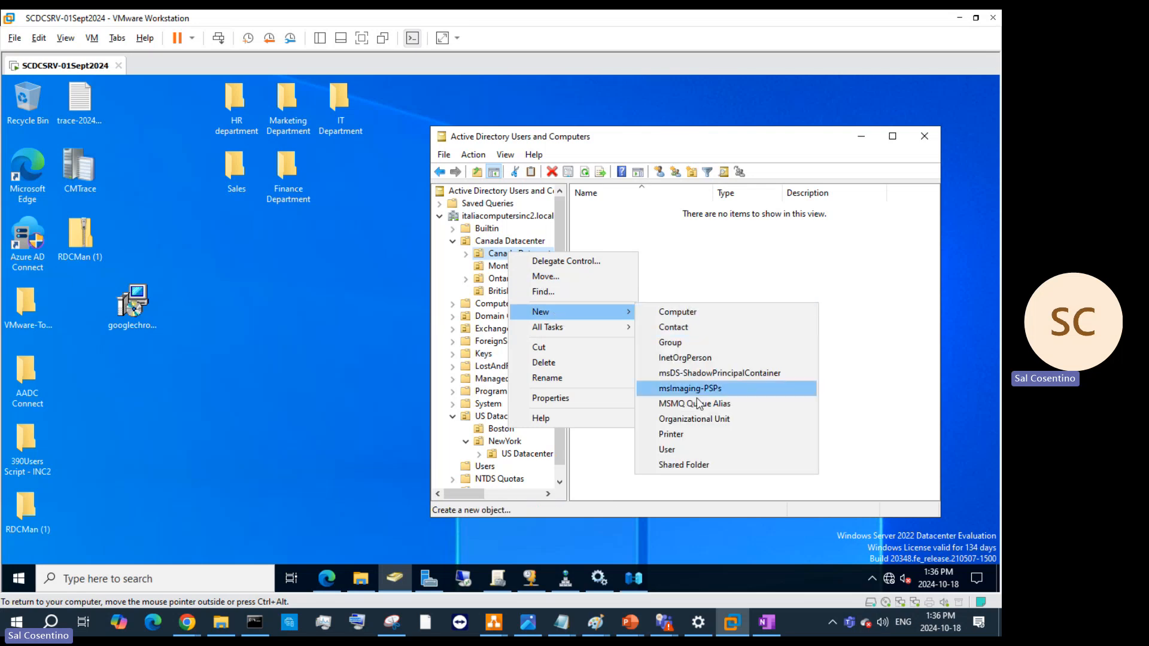
click(694, 419)
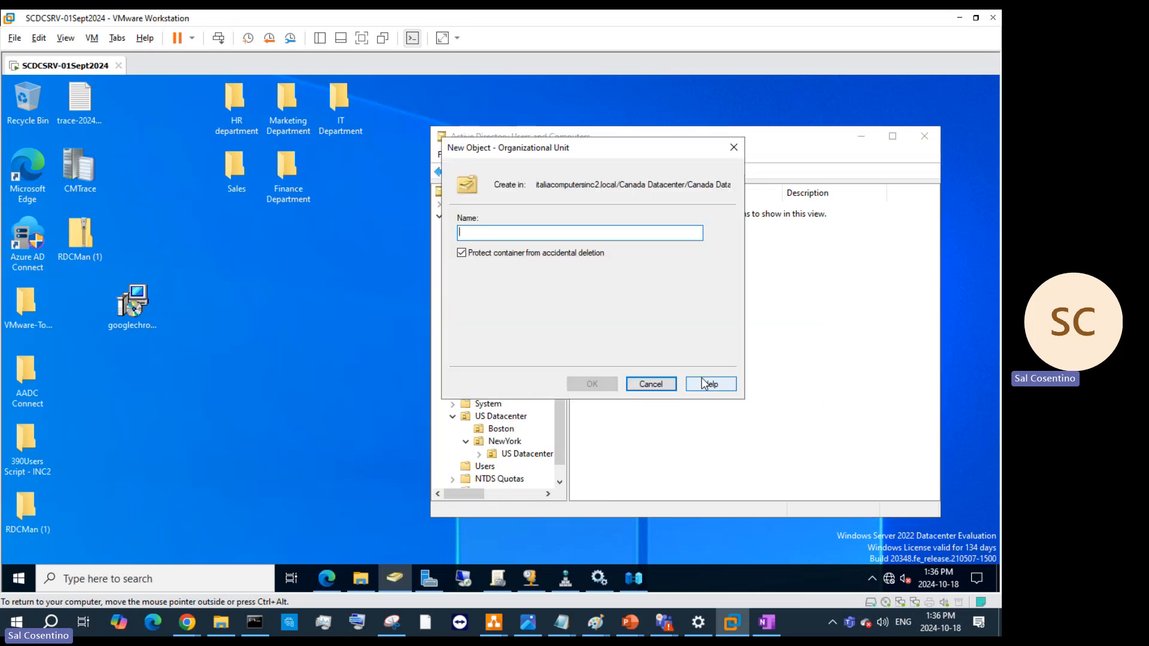
text(Quebec)
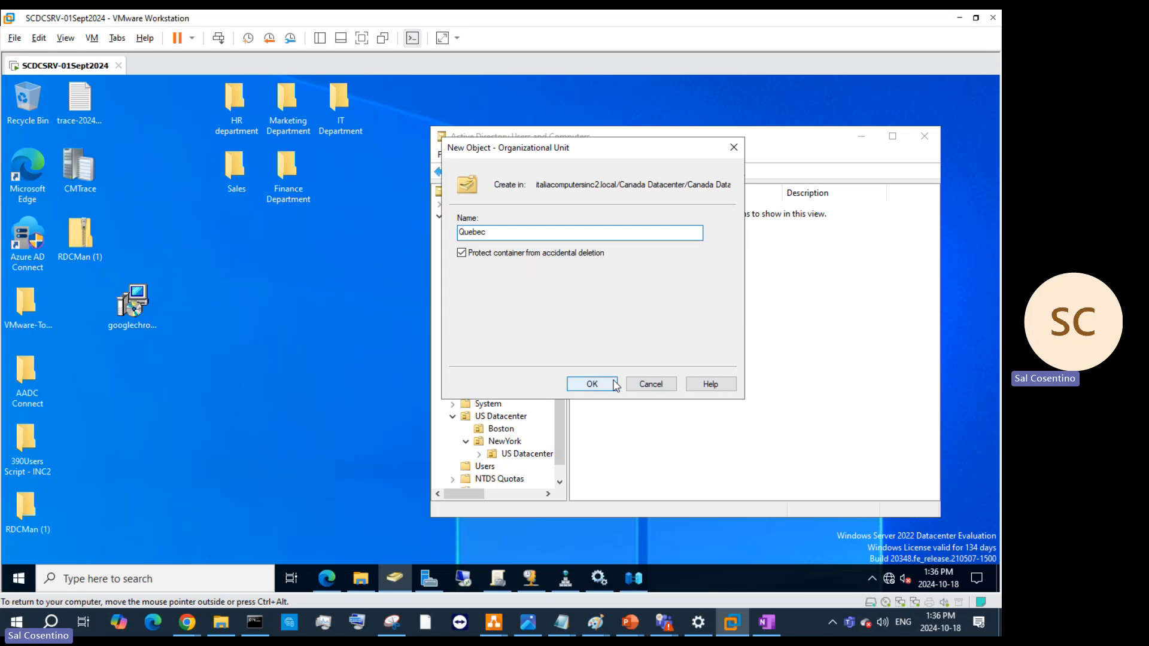
click(592, 384)
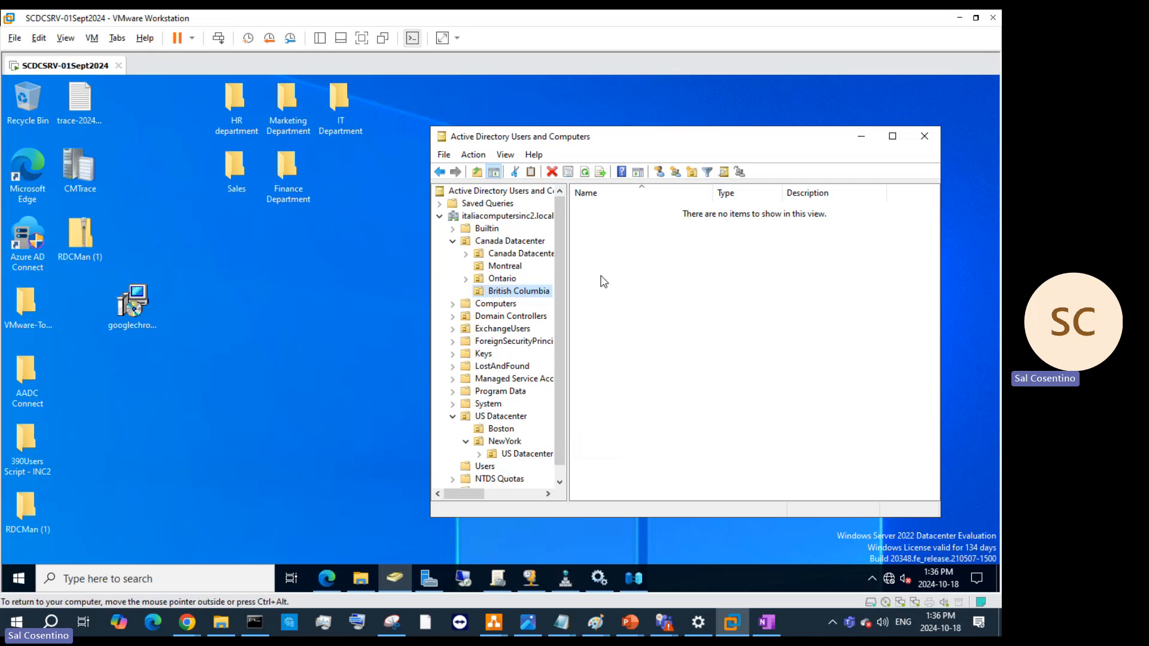
- Check the contents of the Ontario, British Columbia and Montreal OUs
click(514, 280)
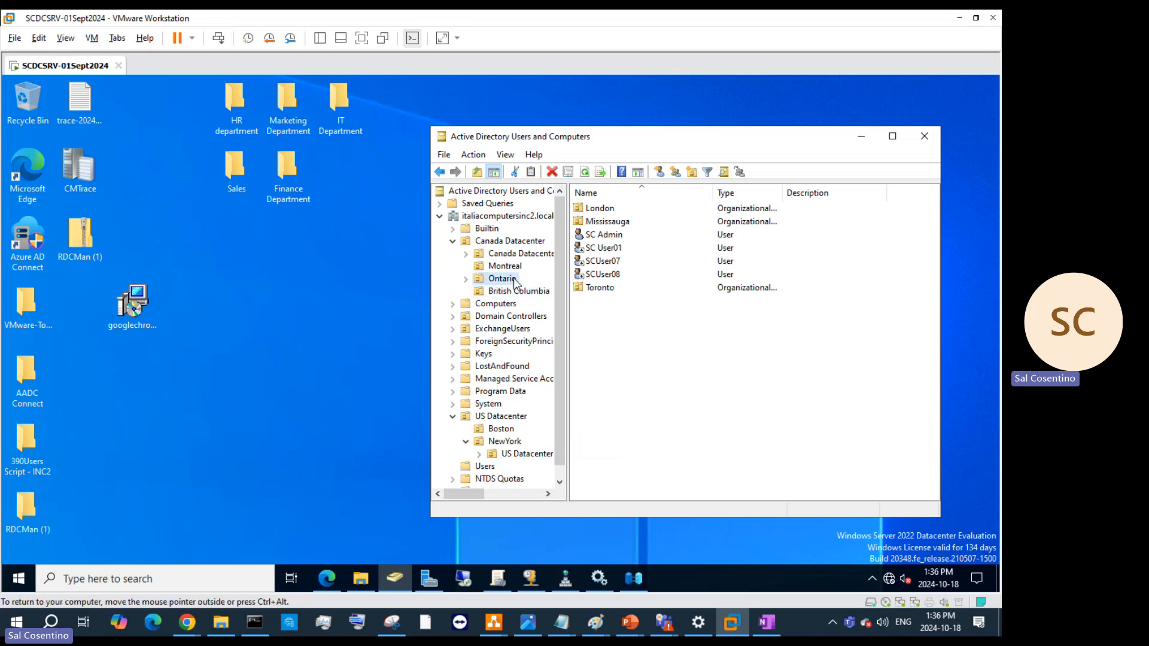
click(498, 294)
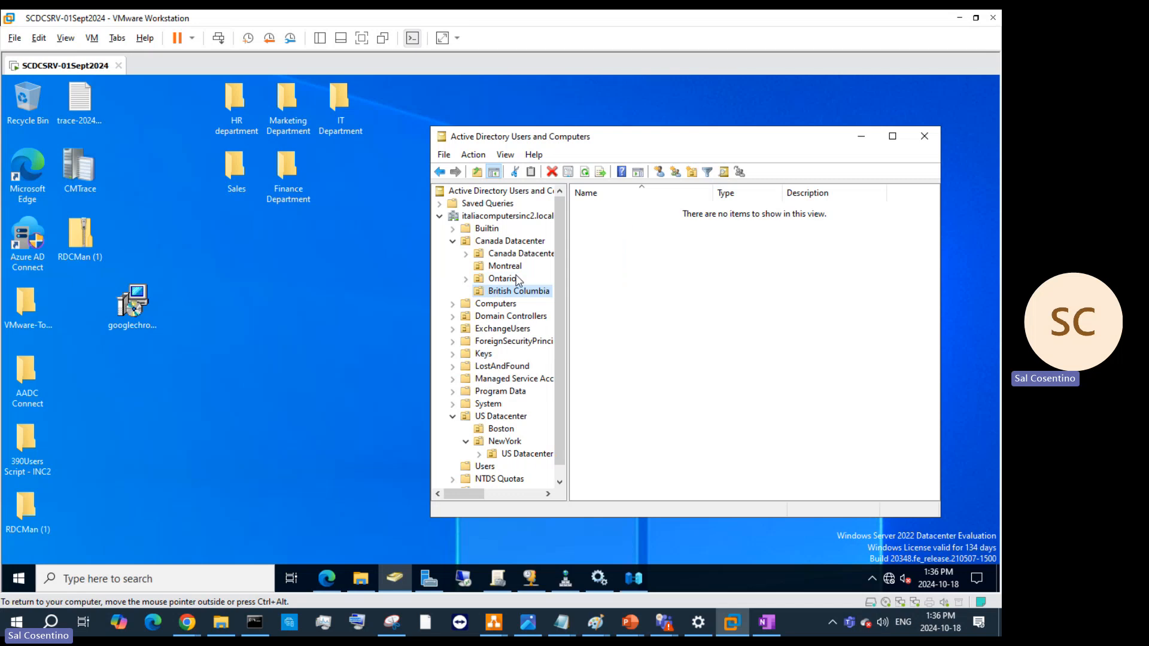
click(520, 267)
click(511, 293)
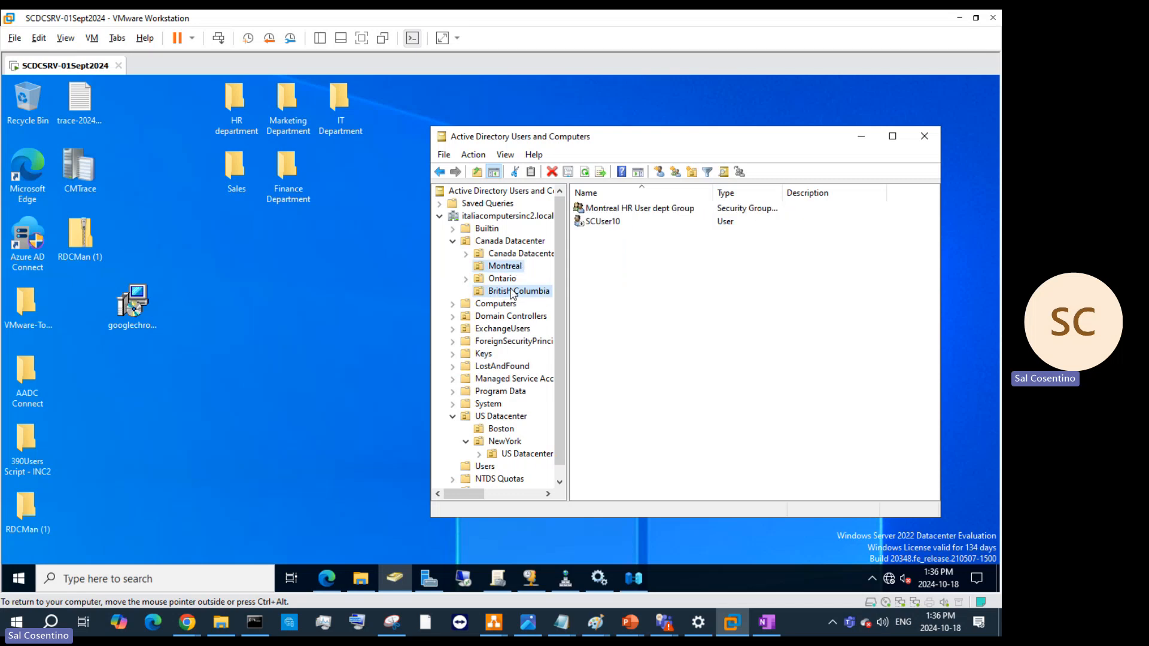
- Refresh the ADUC listing and reselect Canada Datacenter
right_click(506, 243)
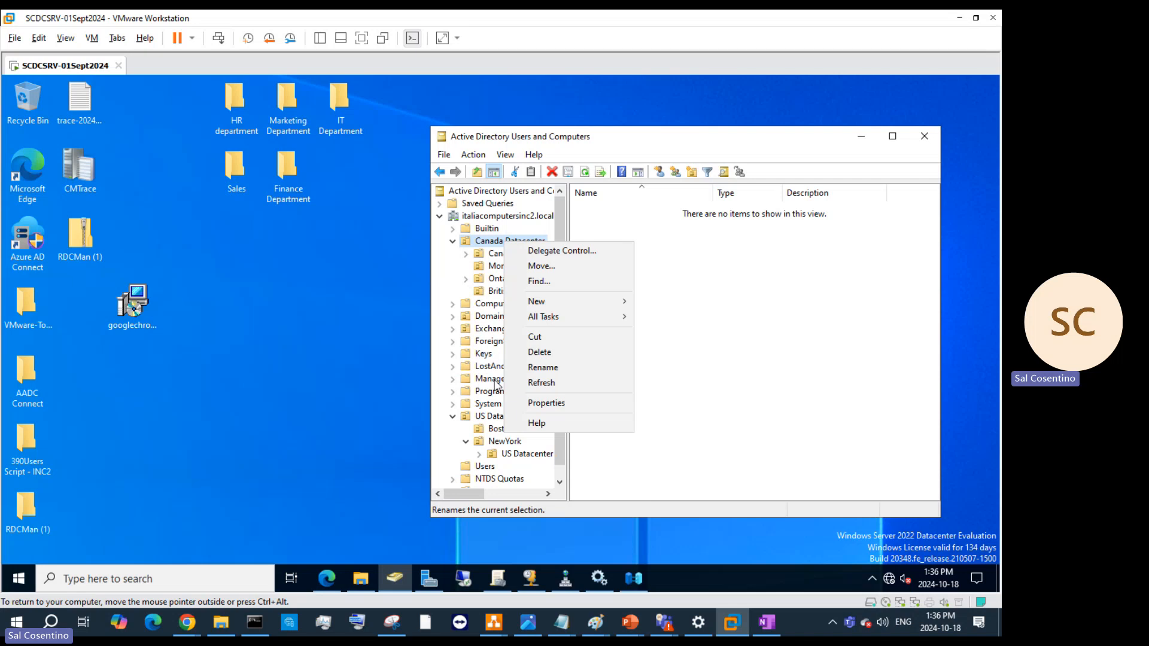
drag(561, 447, 576, 326)
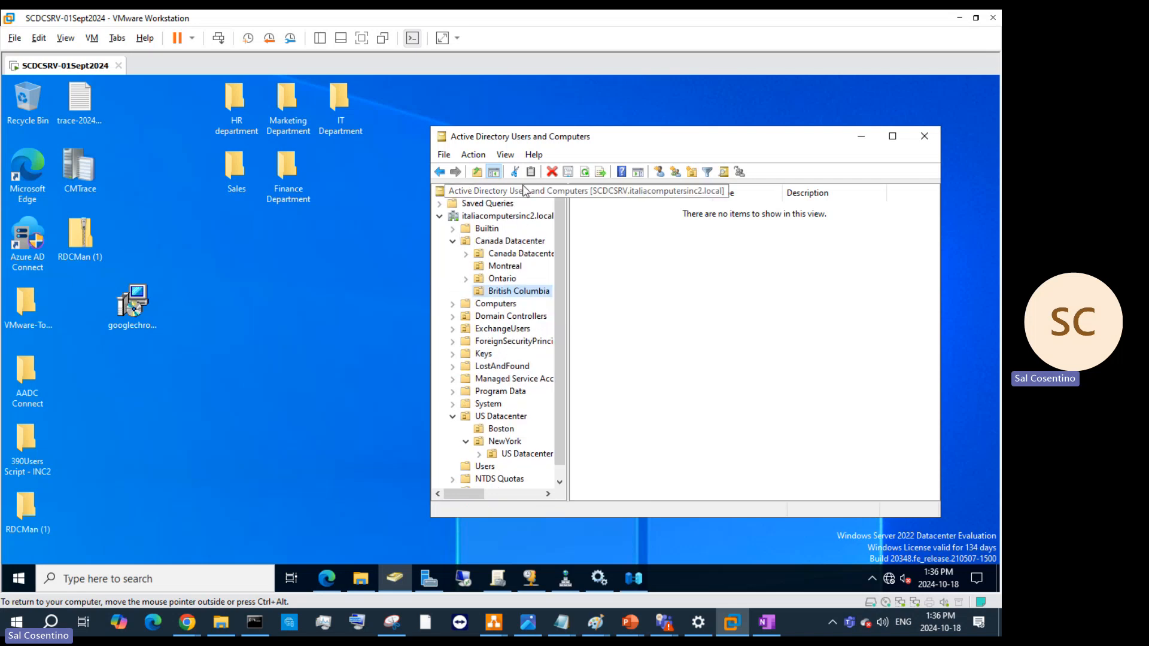
click(584, 172)
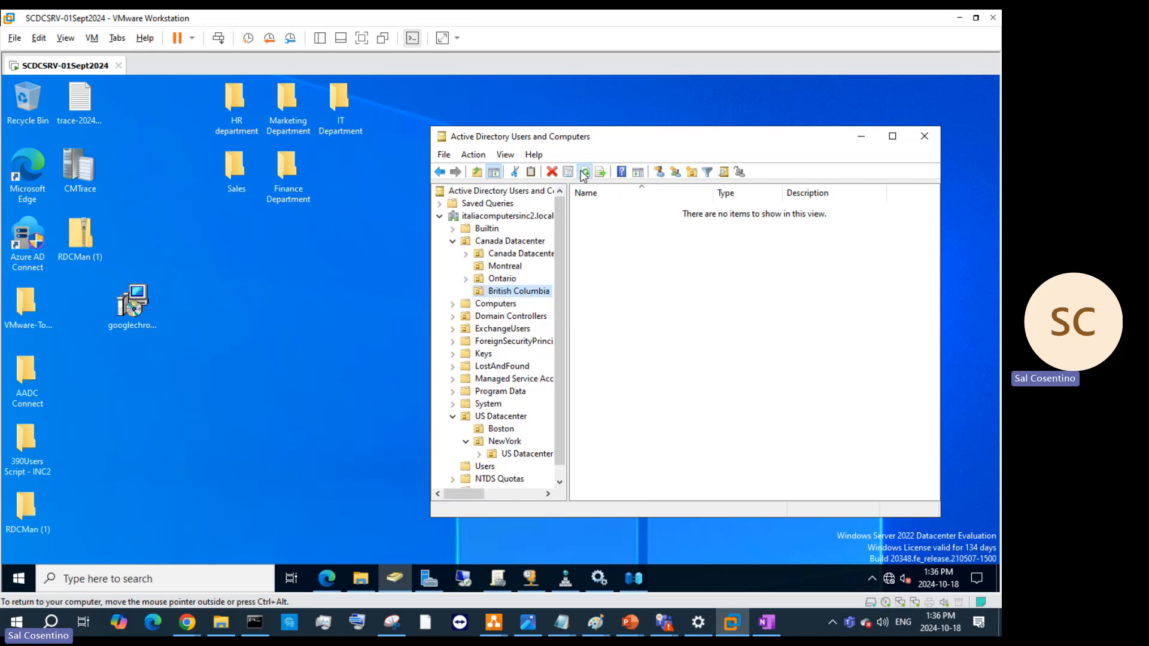
click(512, 241)
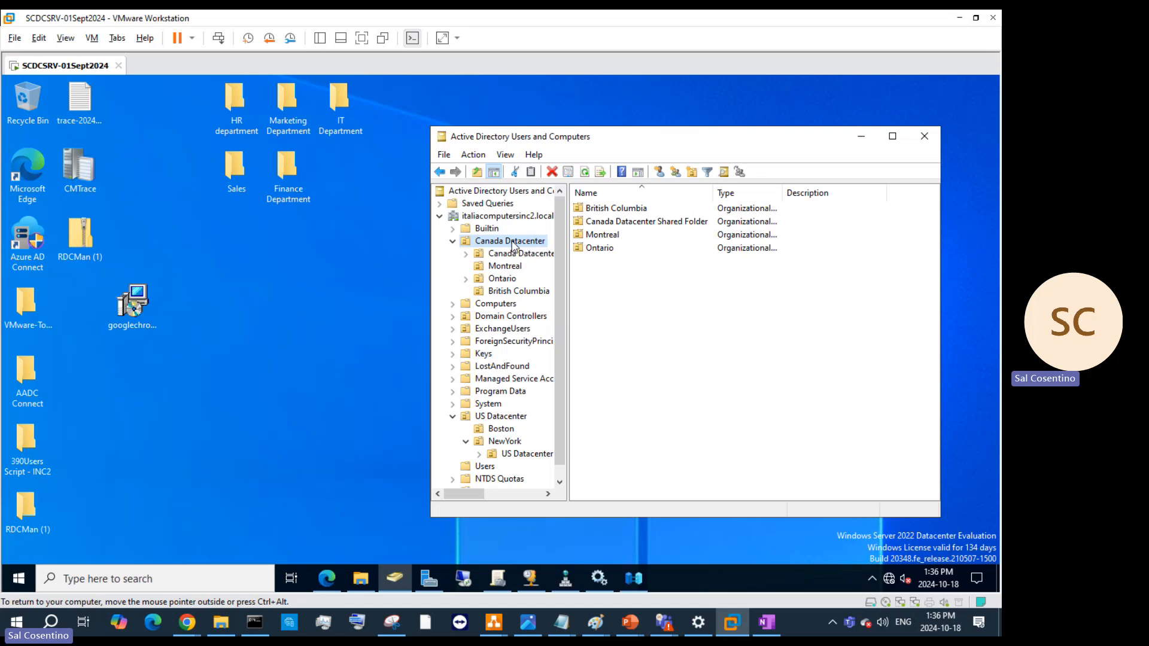
- Add a Quebec OU directly under Canada Datacenter, then view Montreal
right_click(513, 243)
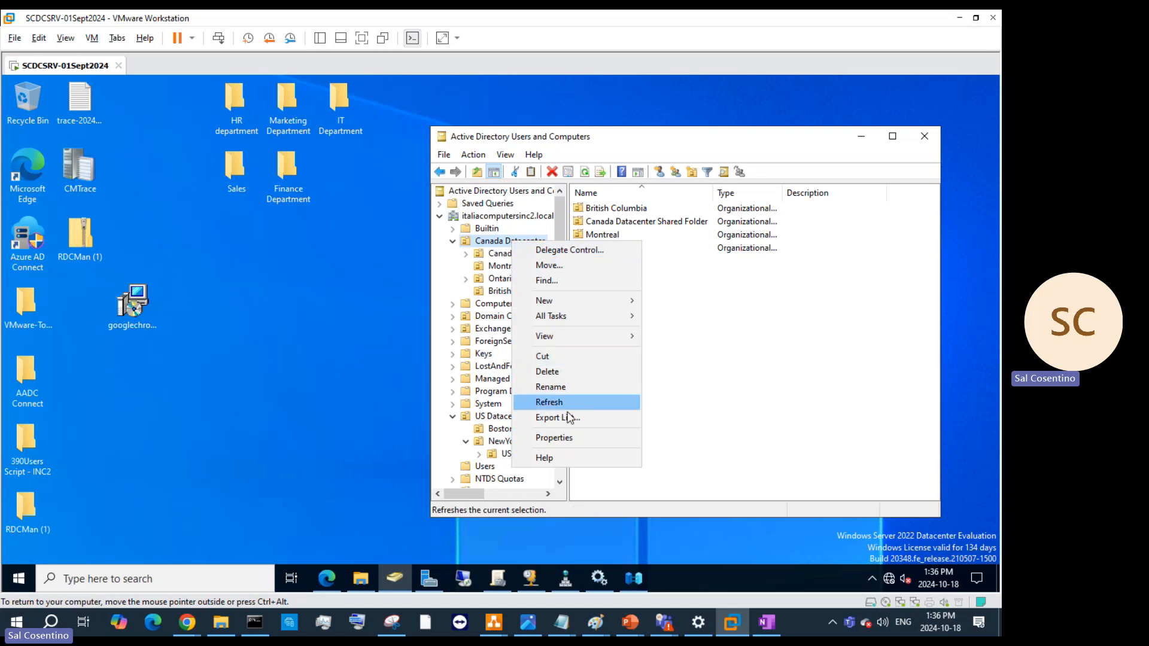
mouse_move(586, 303)
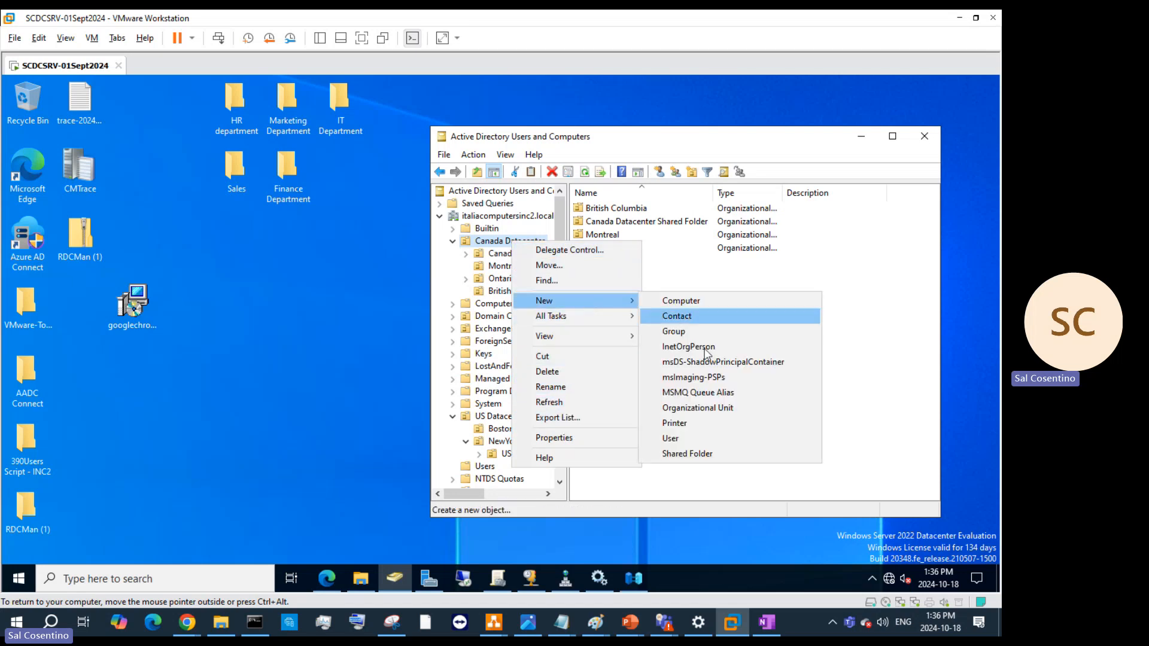
click(703, 412)
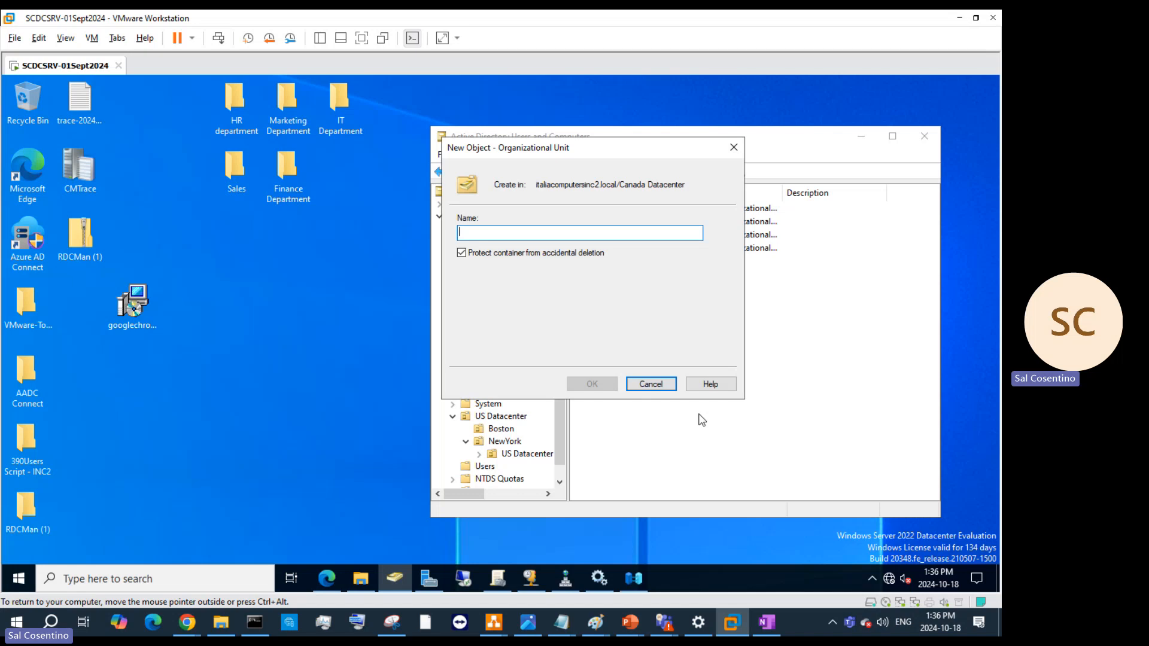
text(Quebec)
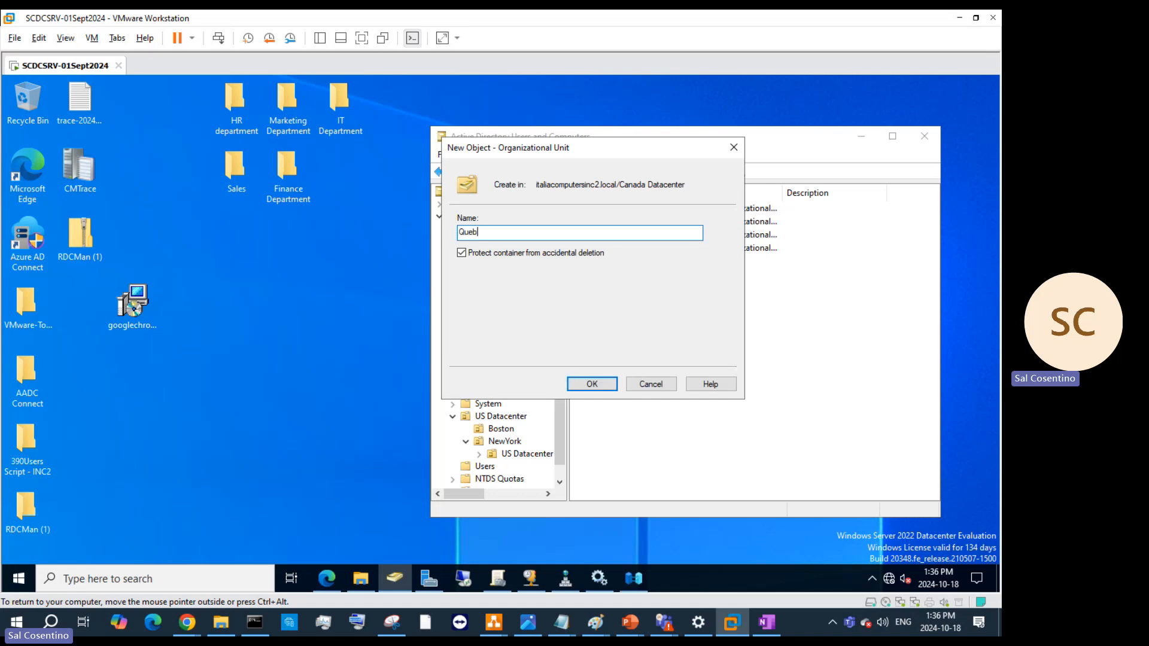
click(593, 384)
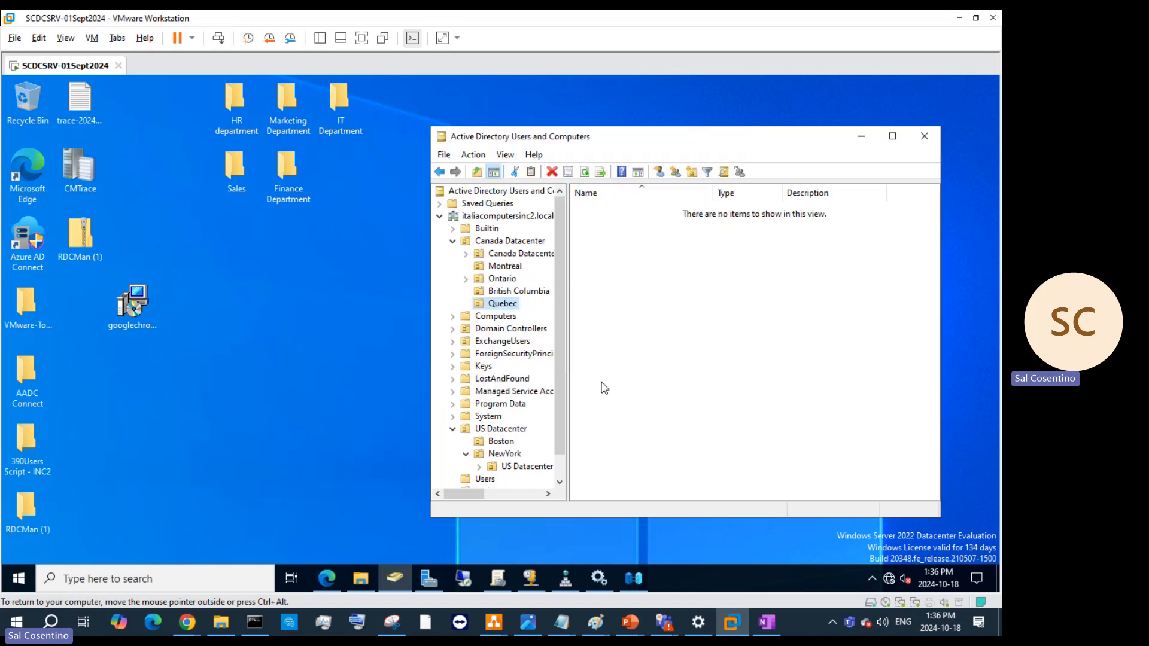
click(516, 269)
- Attempt to move the Montreal OU into Quebec under Canada Datacenter
right_click(517, 271)
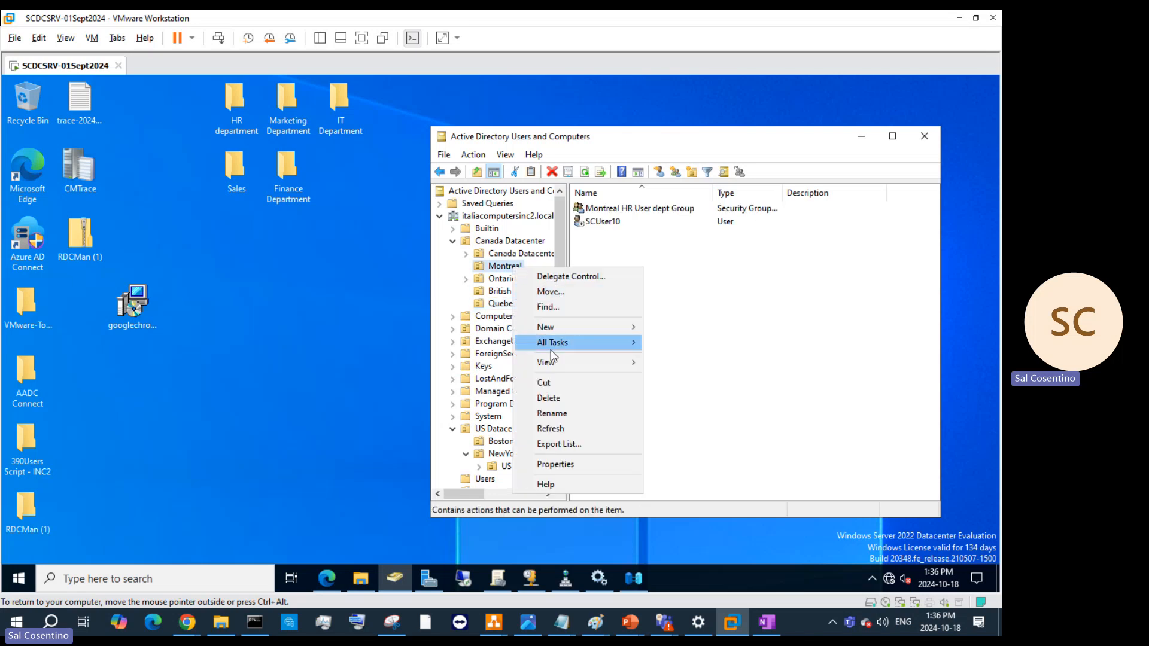
mouse_move(551, 349)
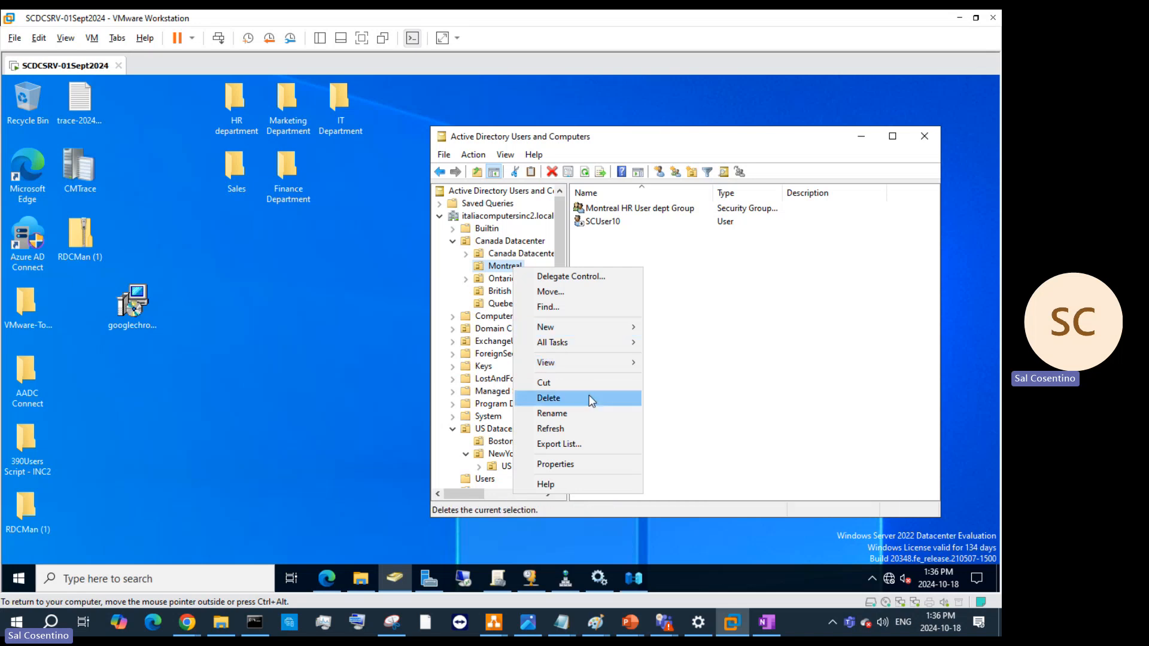
click(550, 292)
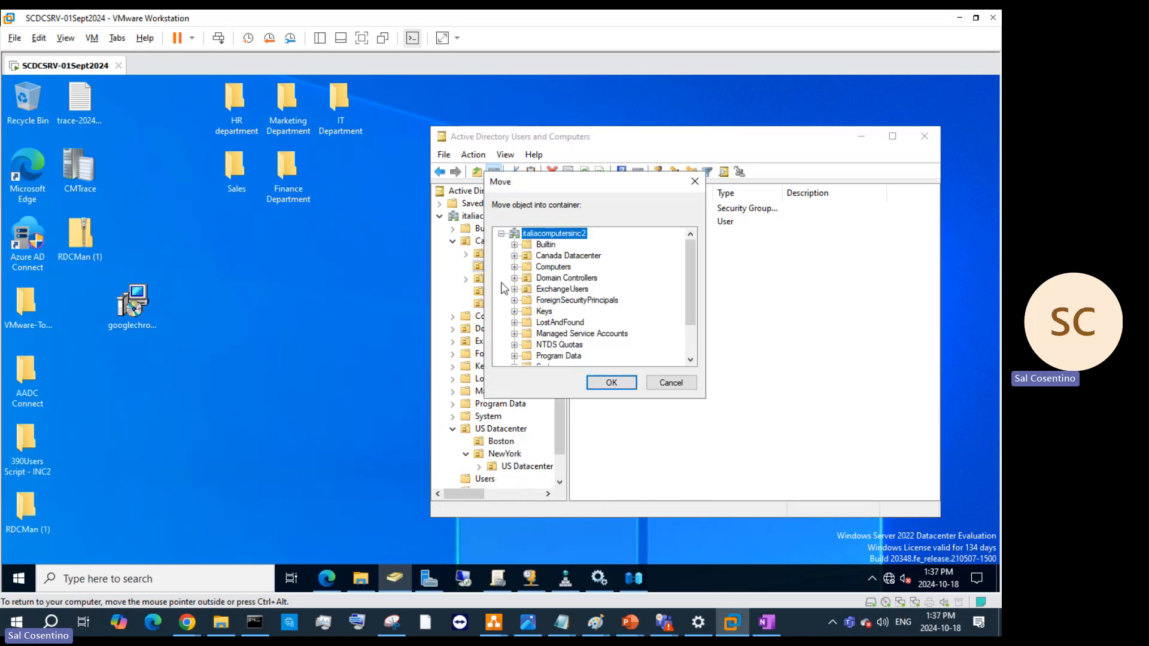
click(515, 256)
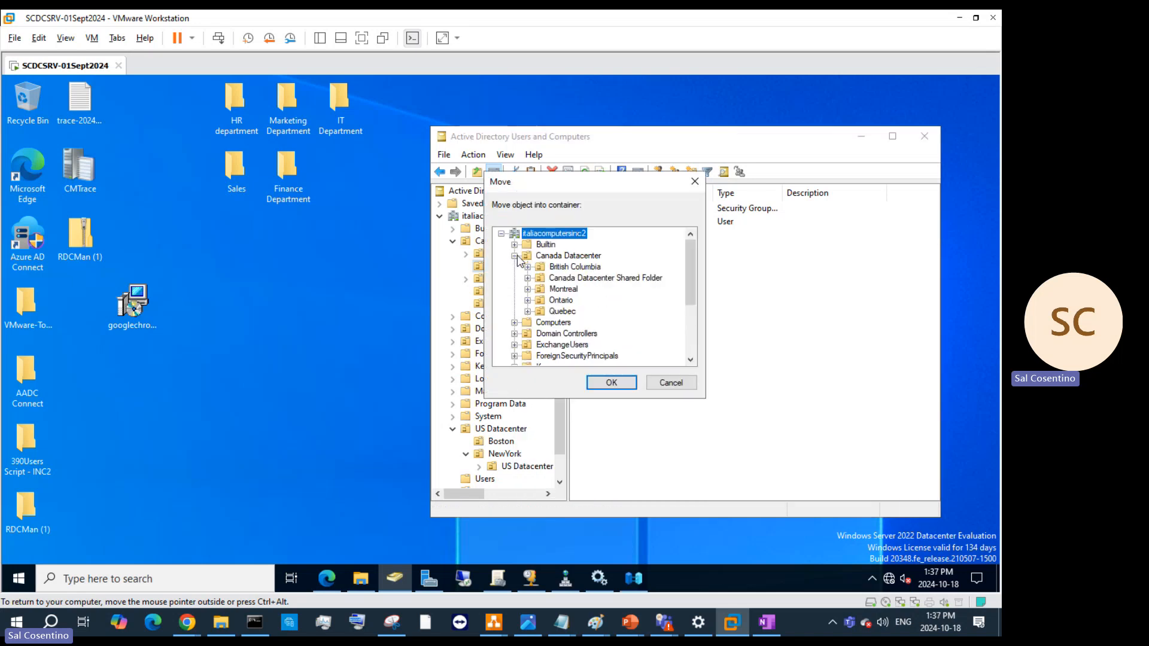
click(564, 312)
click(610, 382)
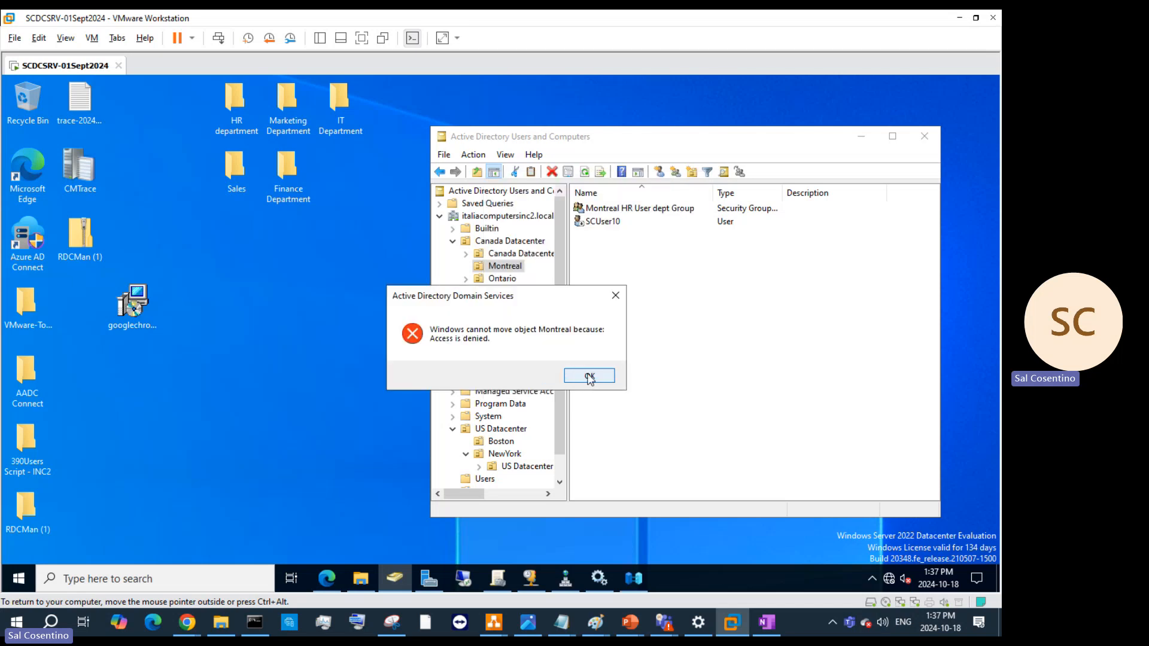
- Dismiss the Access is denied error and open Montreal's Properties
click(590, 378)
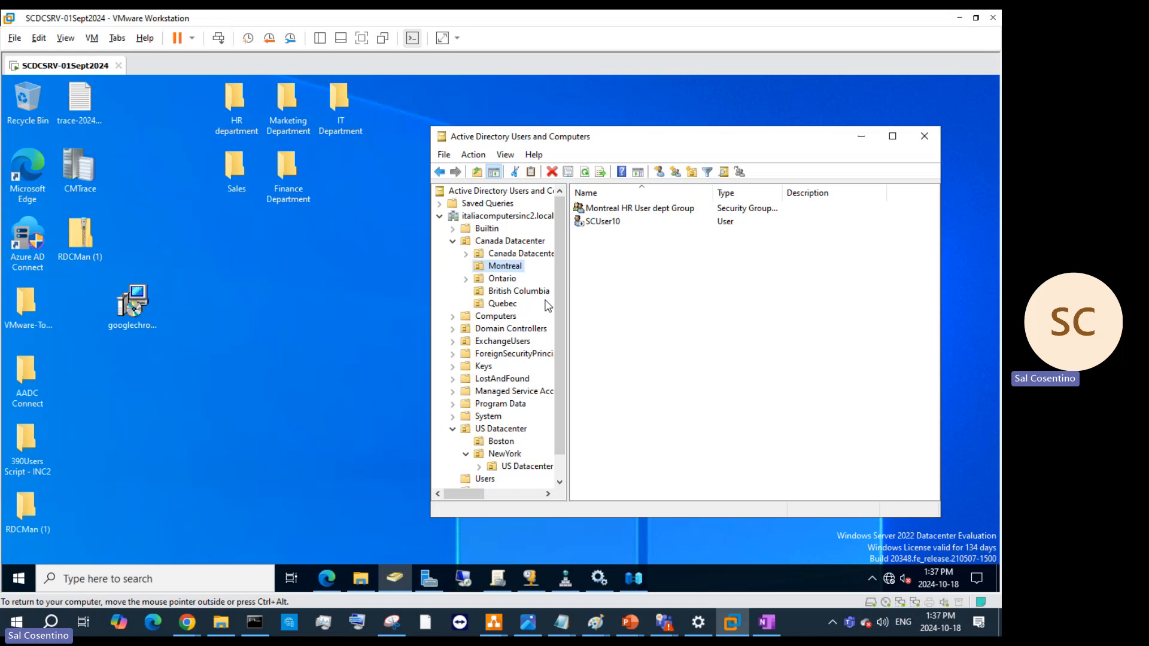
right_click(519, 269)
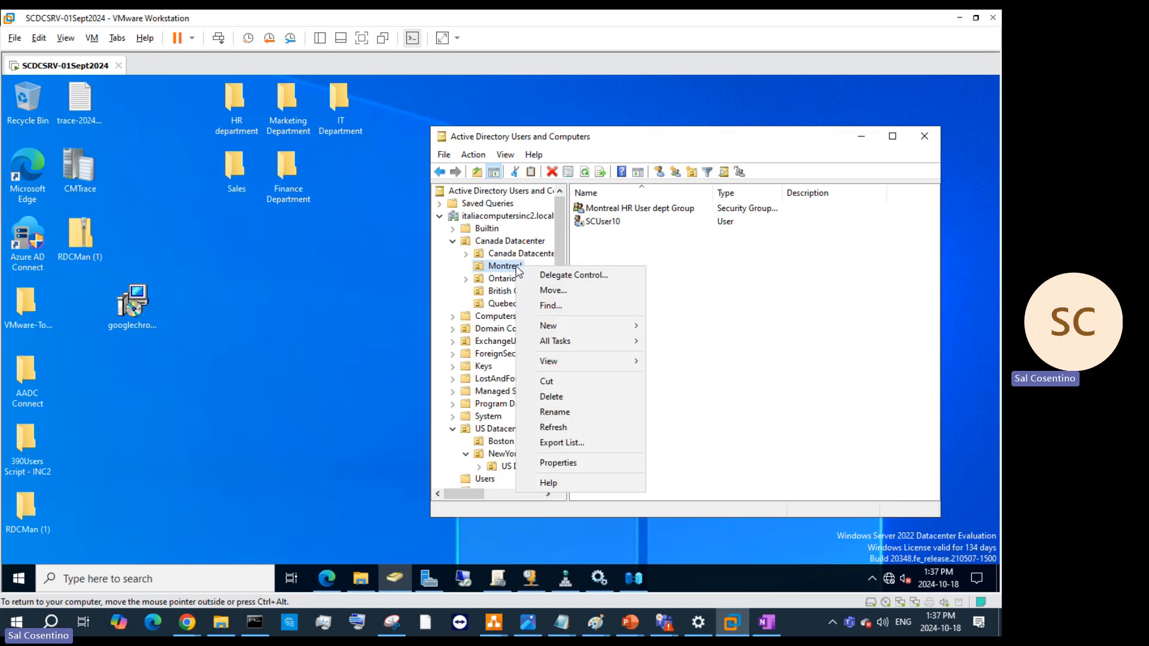
click(581, 473)
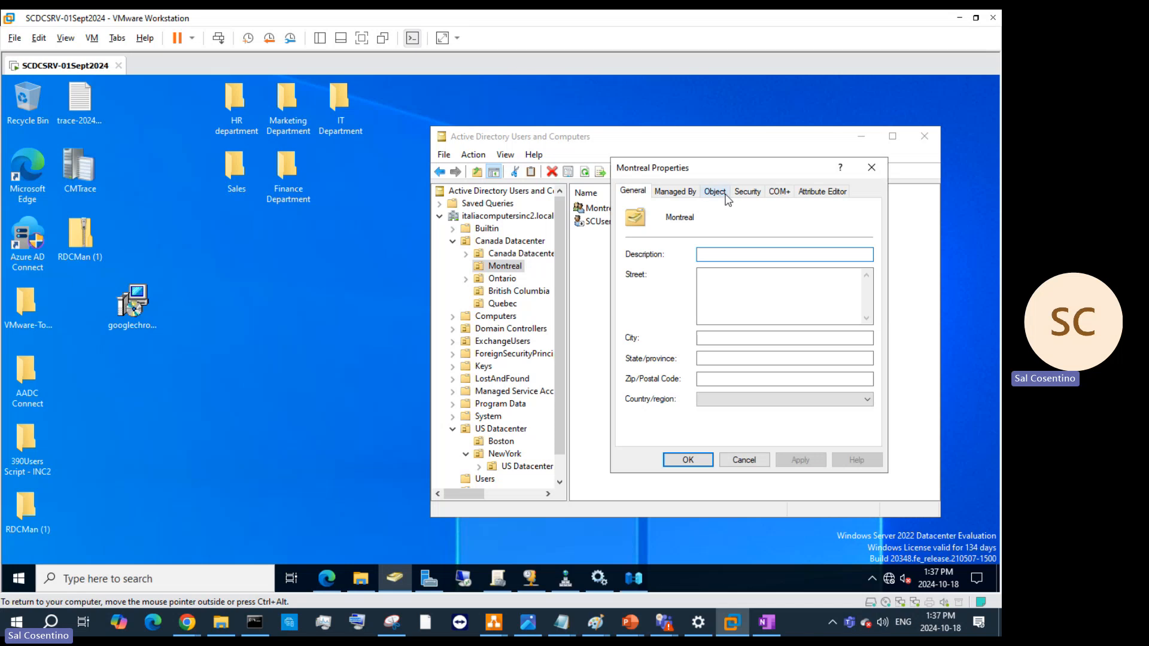
- Turn off Montreal's Protect object from accidental deletion setting and apply
click(746, 193)
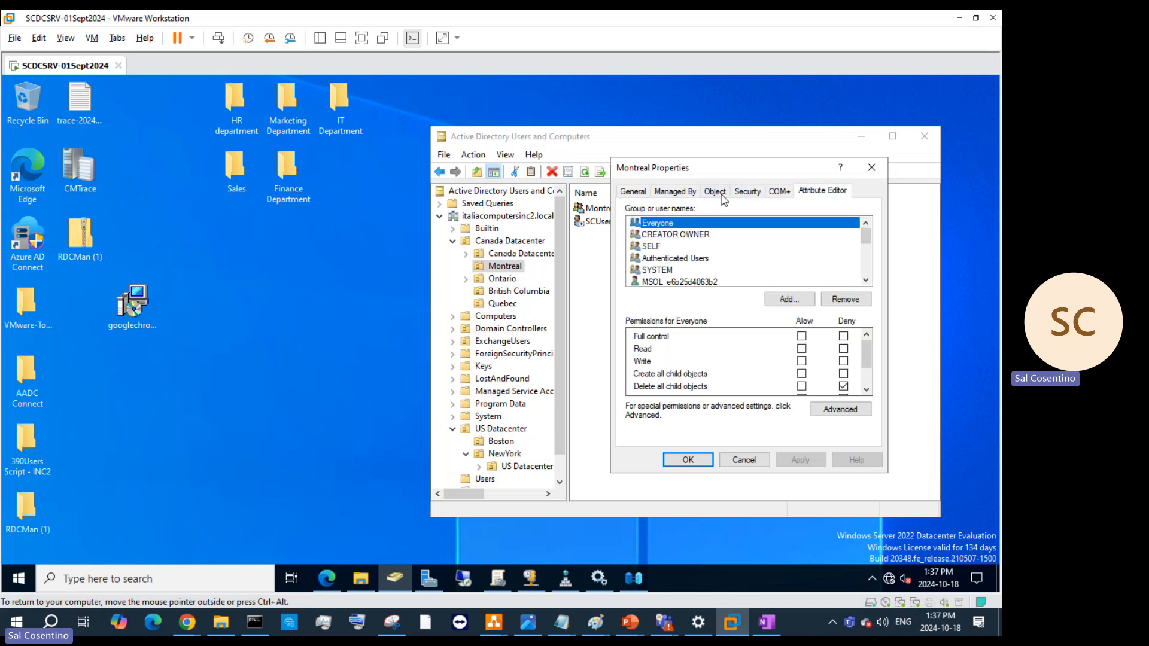
click(721, 194)
click(630, 362)
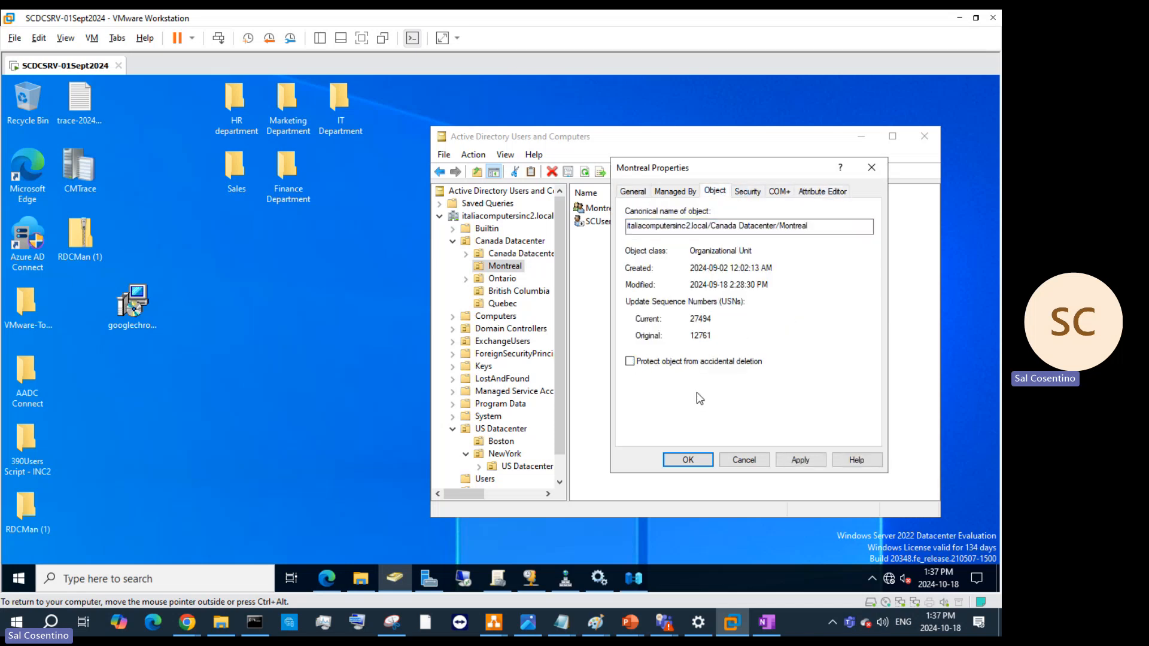
click(802, 460)
click(687, 460)
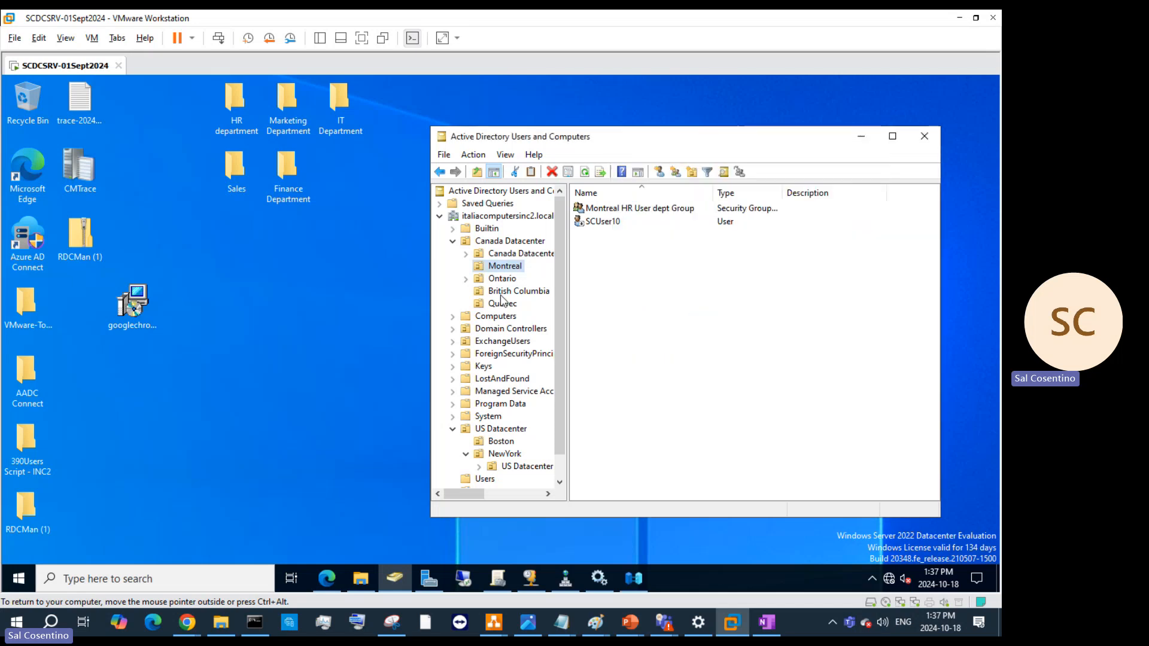
- Move Montreal into the Quebec OU and view Quebec's contents
right_click(507, 273)
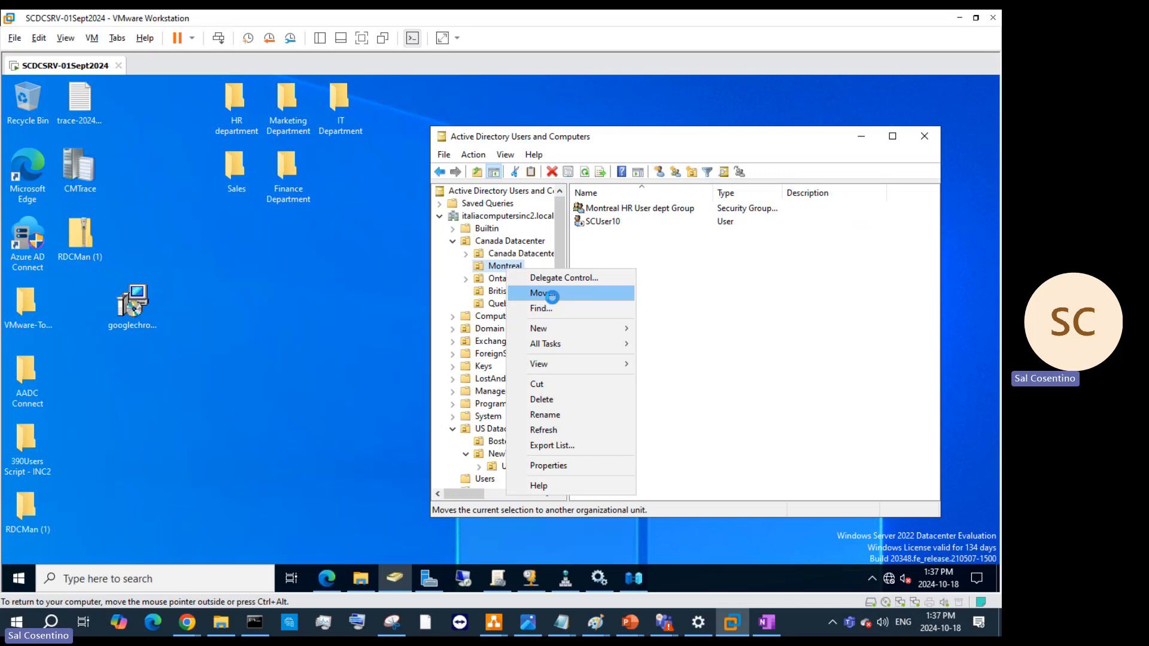
click(548, 294)
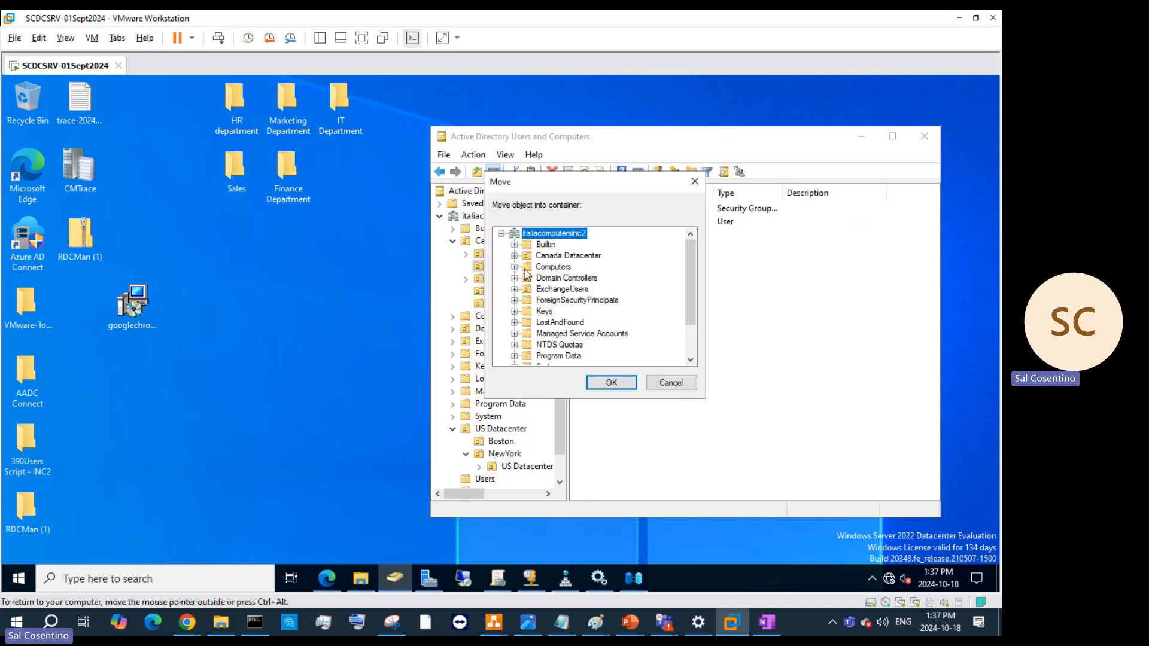
click(515, 256)
click(561, 312)
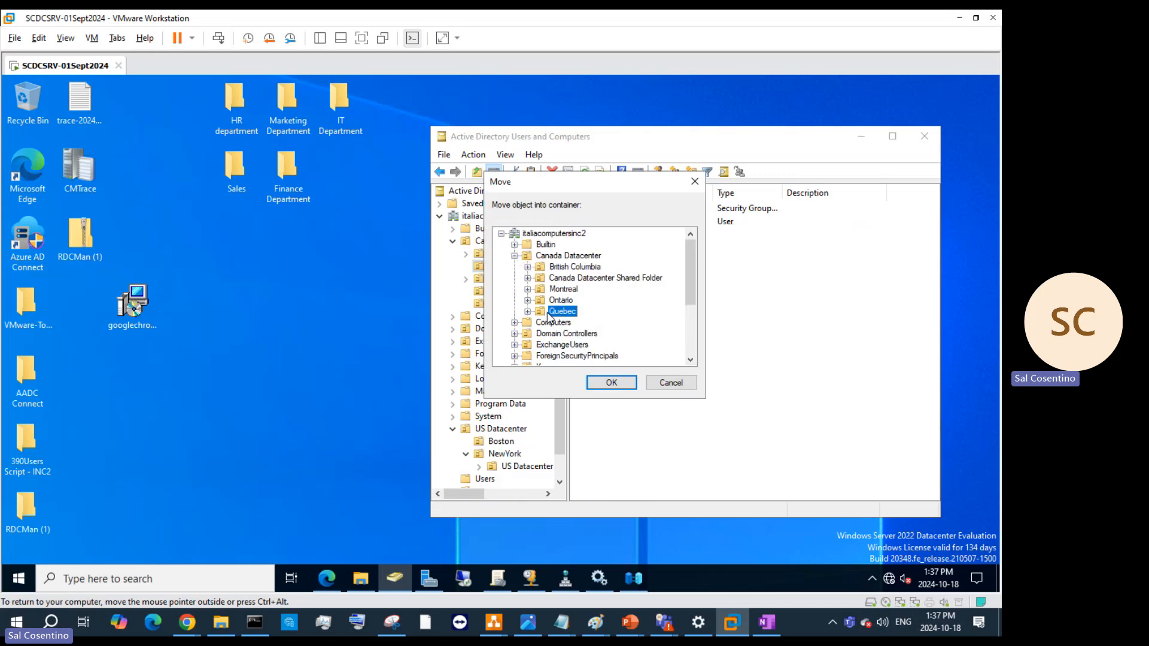
click(611, 383)
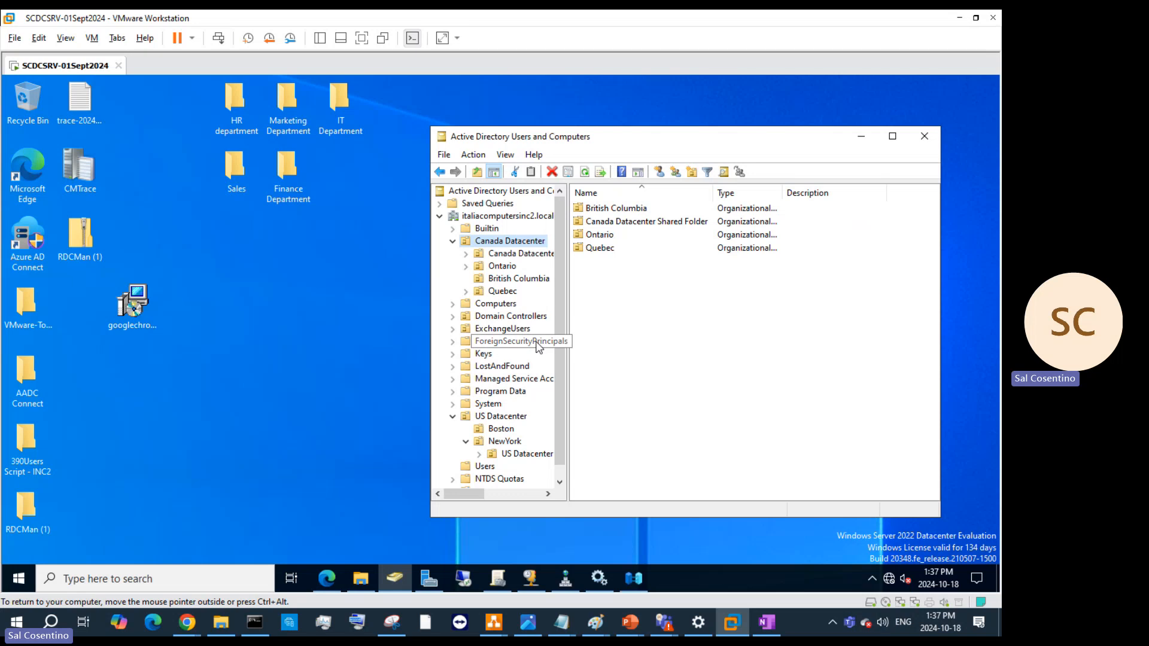
click(502, 291)
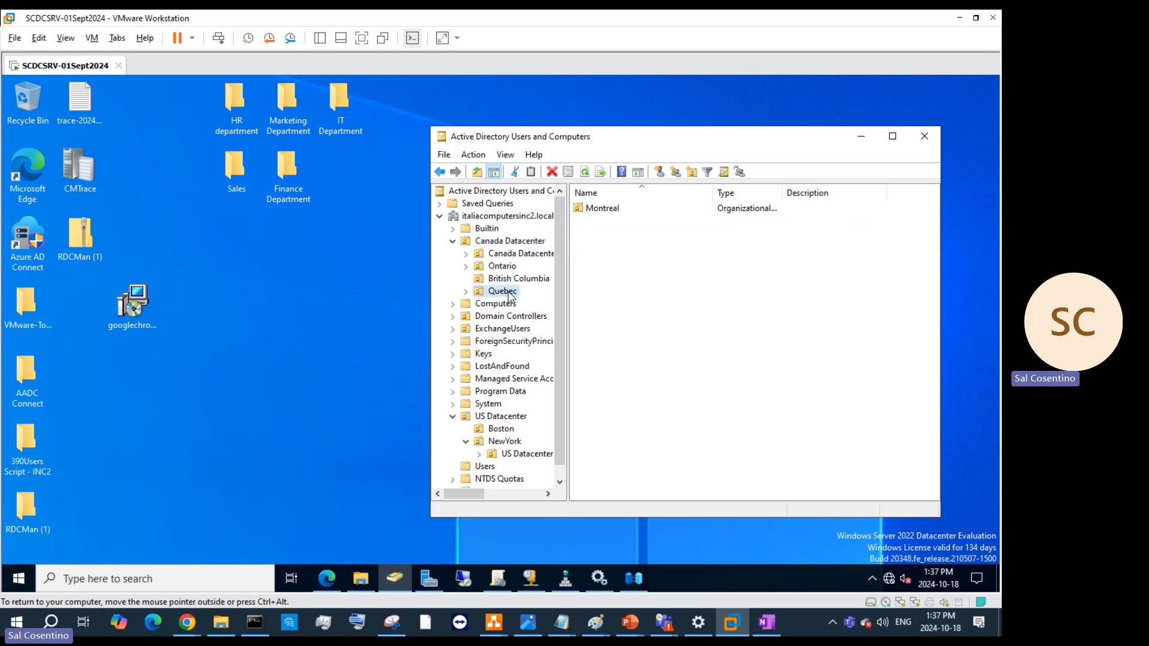
- Re-enable accidental-deletion protection on Montreal and apply it
right_click(596, 210)
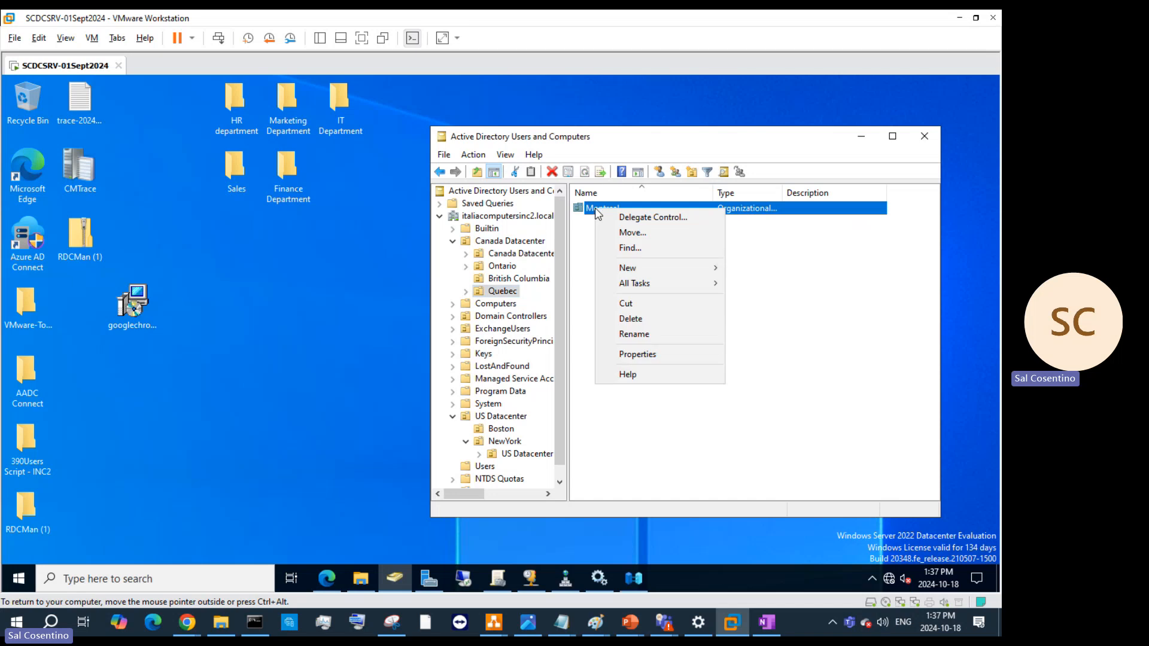
click(670, 348)
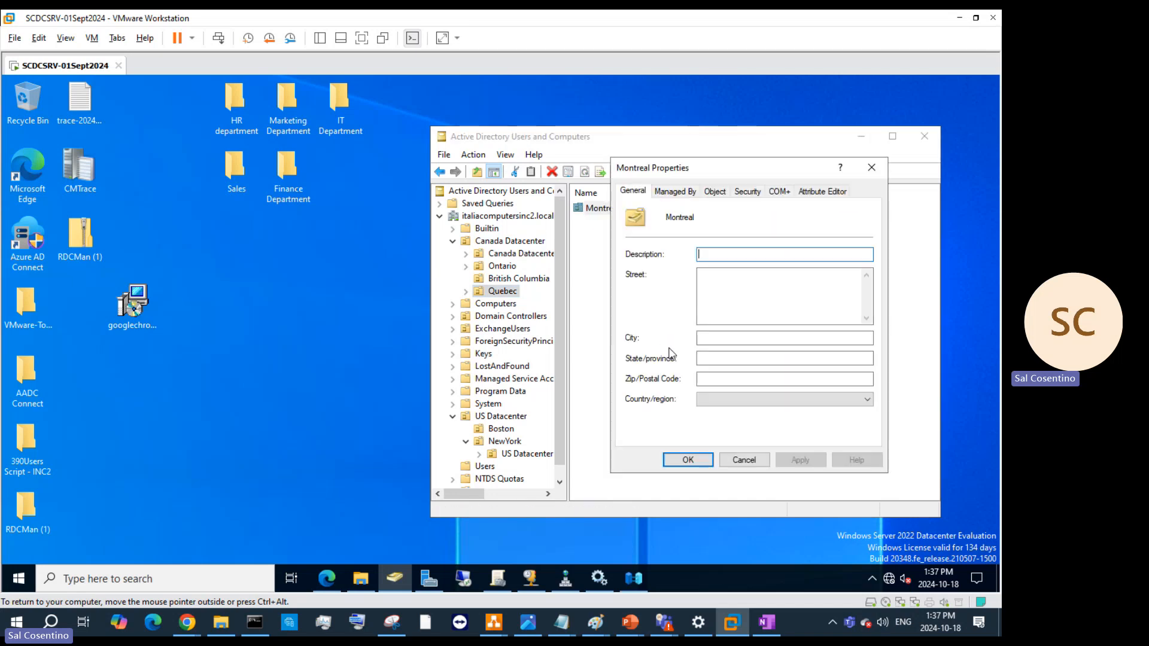
click(723, 194)
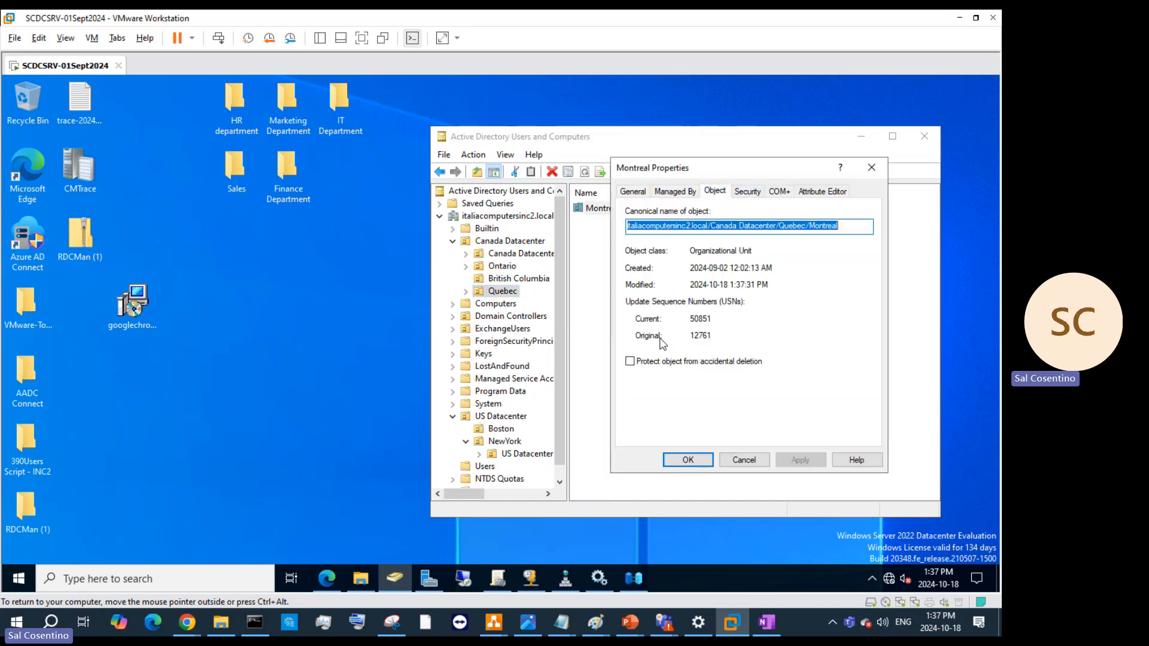
click(629, 361)
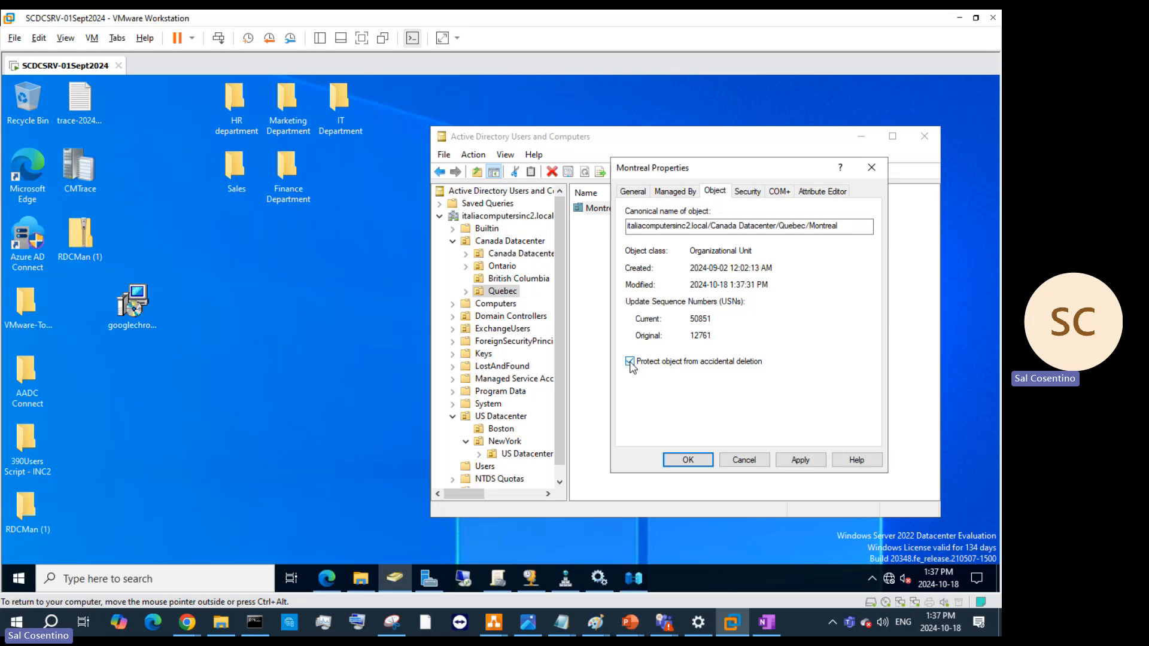
click(809, 457)
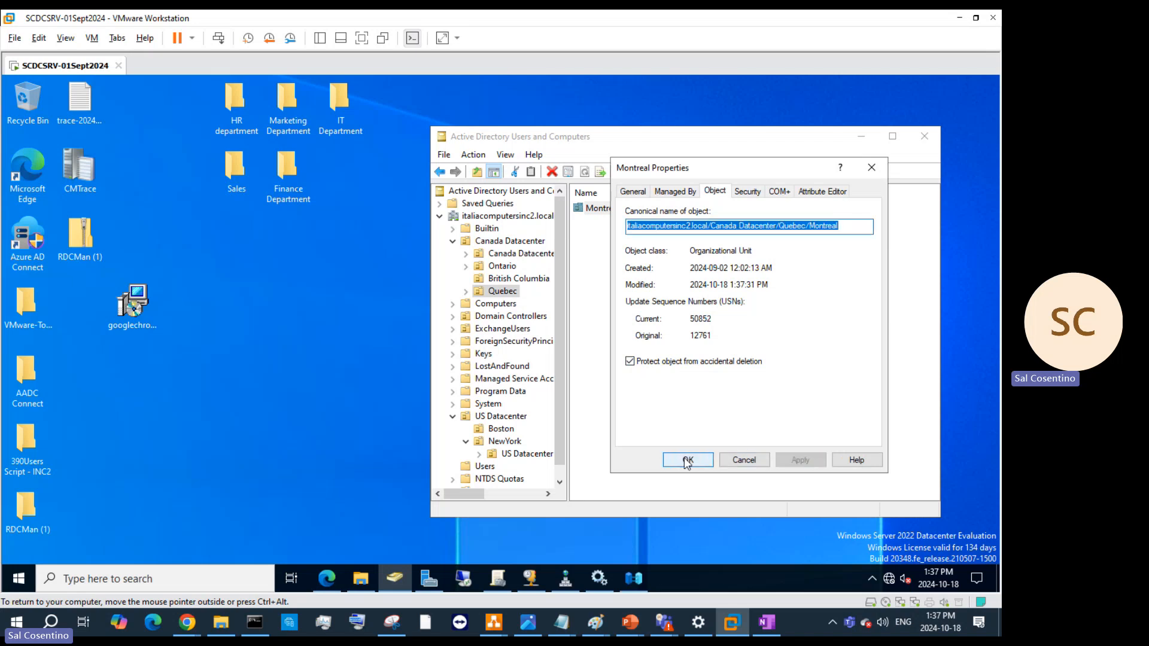
click(687, 462)
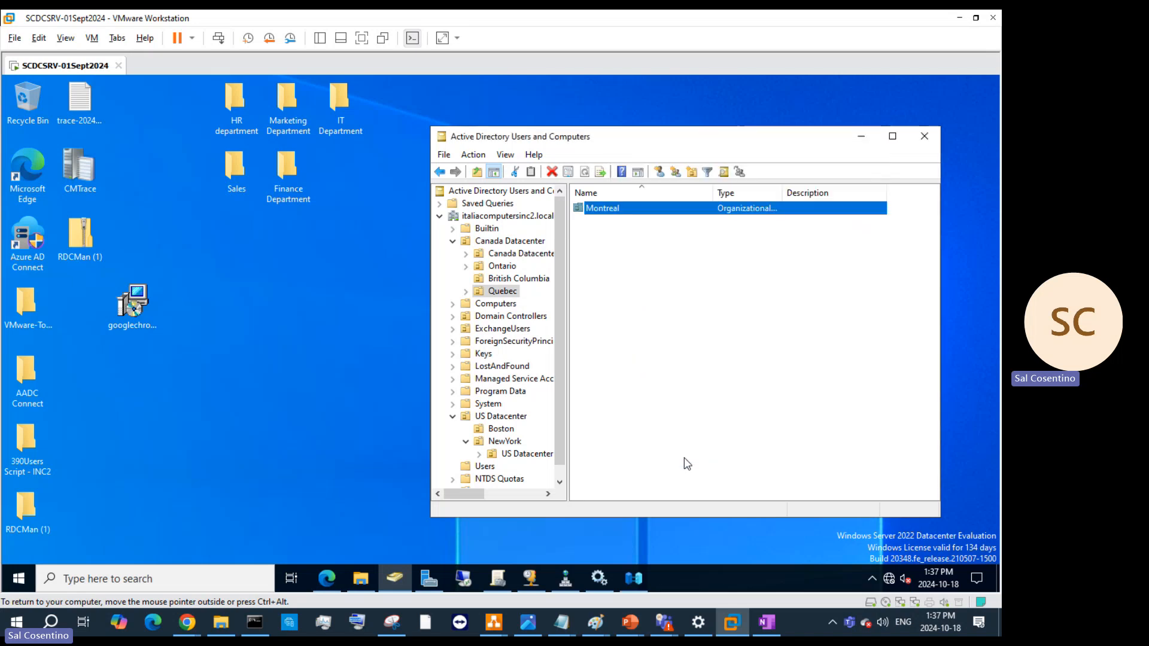
click(497, 242)
- Start delegating control of Canada Datacenter and add the SC Admin account as delegate
right_click(497, 242)
click(515, 250)
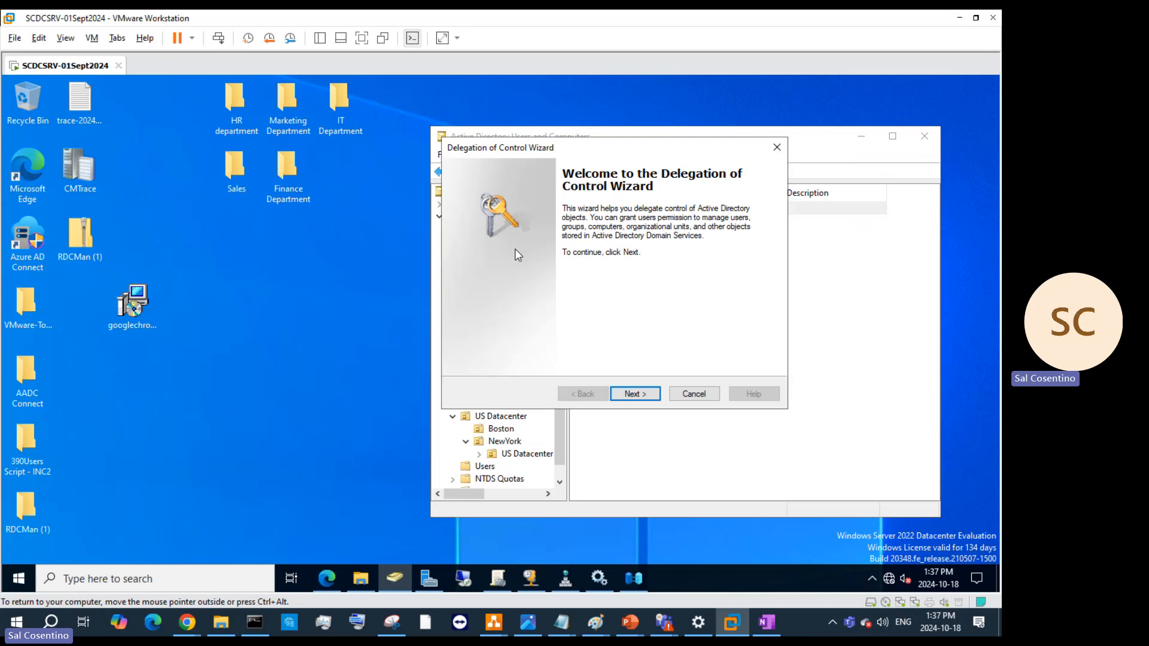
click(636, 393)
click(676, 328)
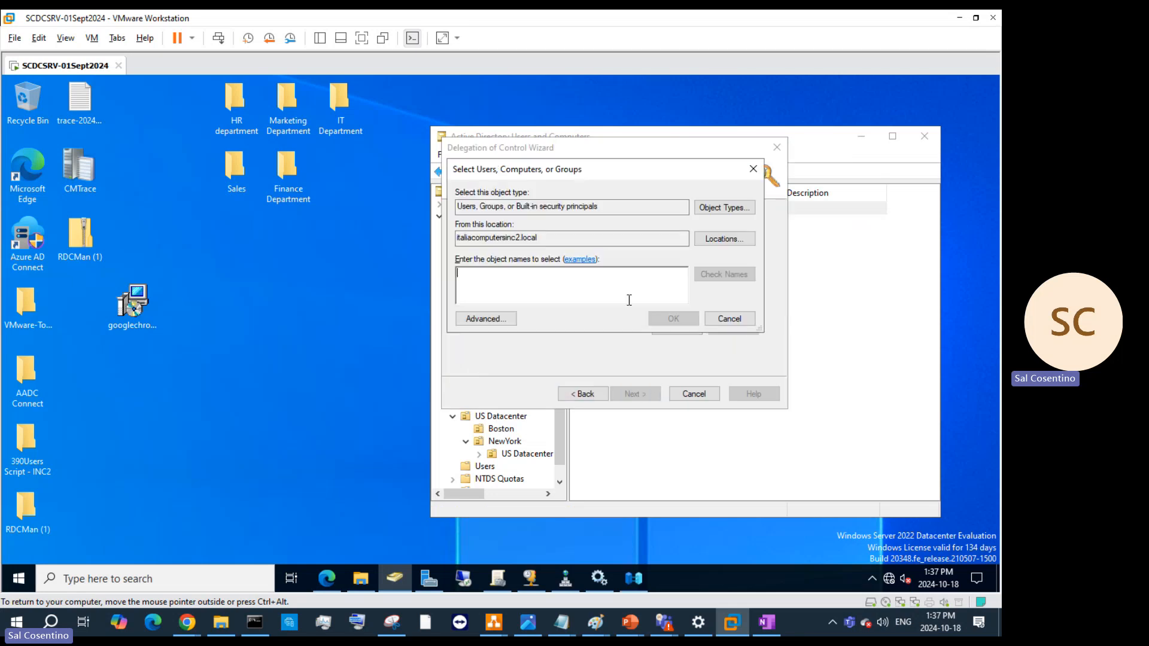
text(SCAd)
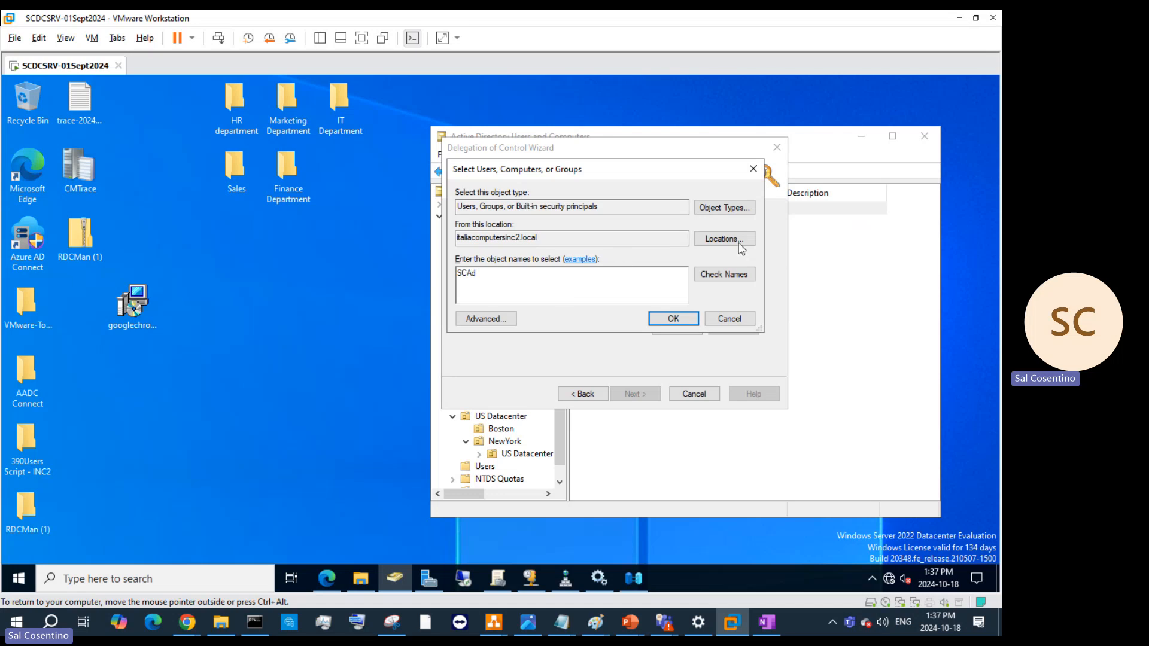
click(724, 274)
click(672, 320)
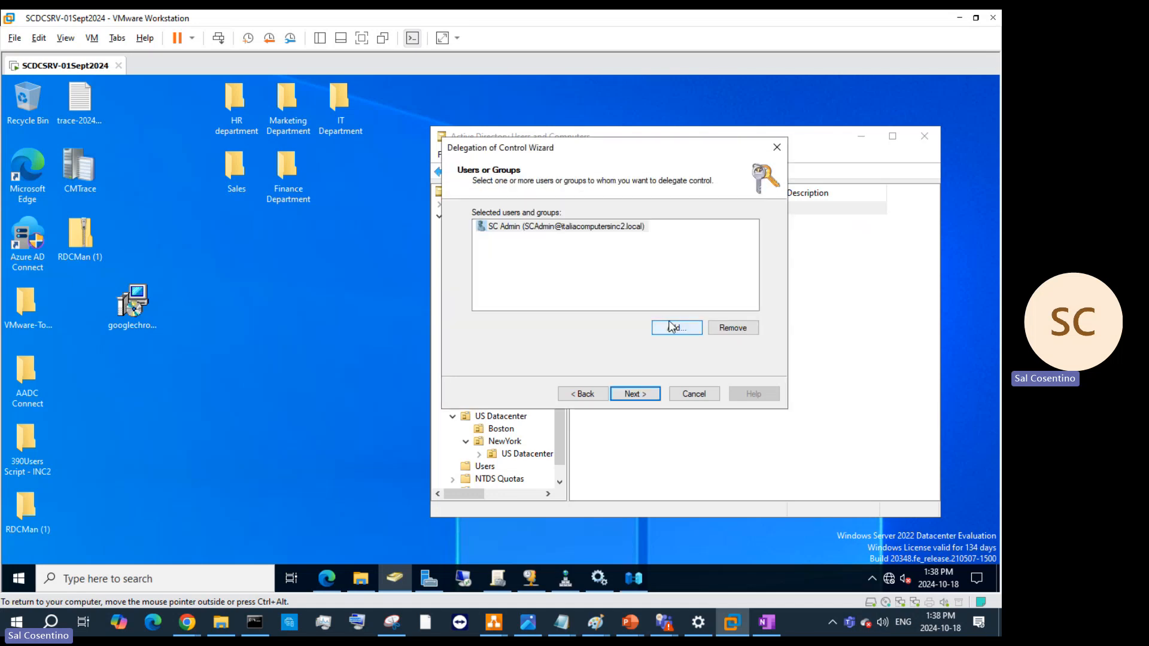
click(672, 327)
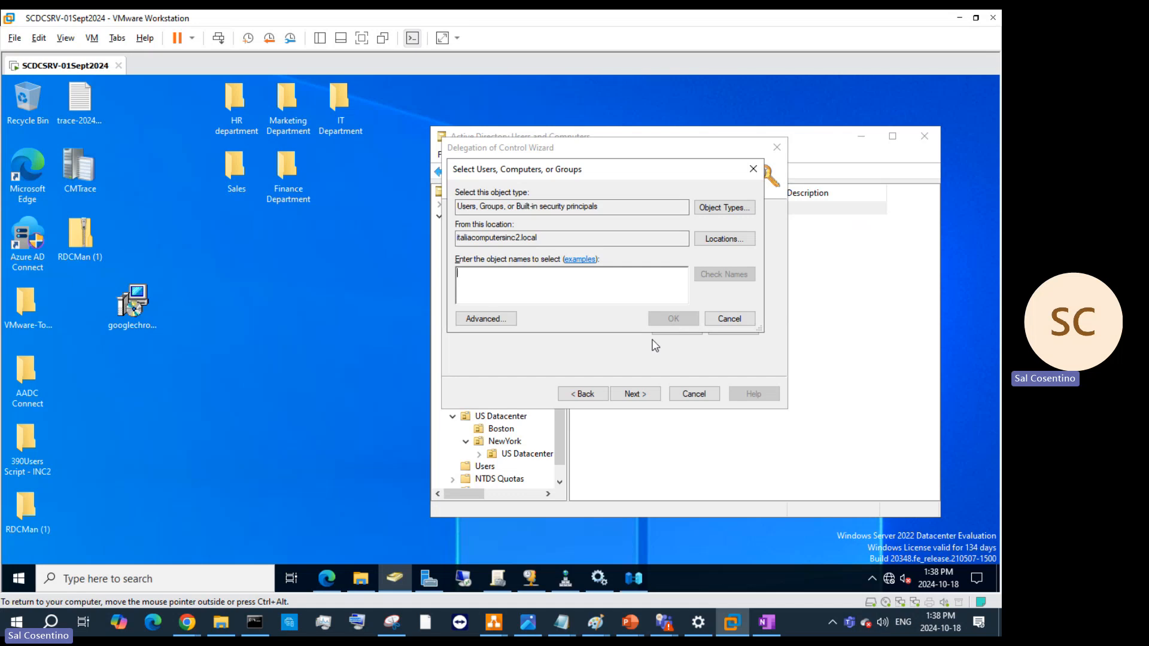
click(715, 329)
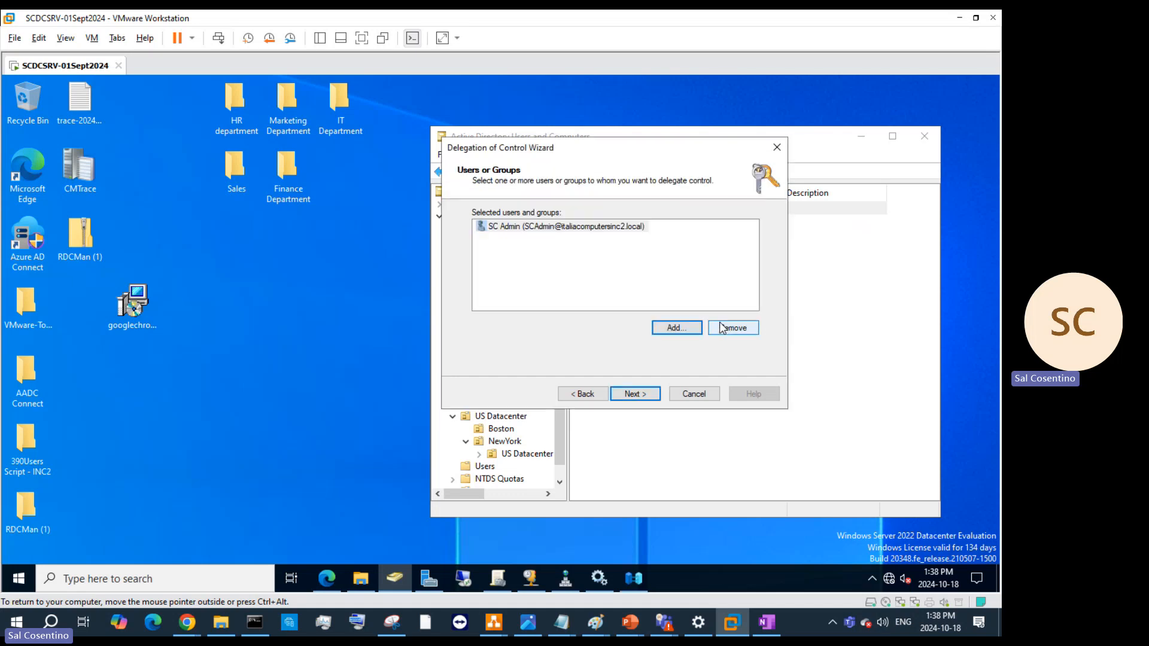
click(656, 398)
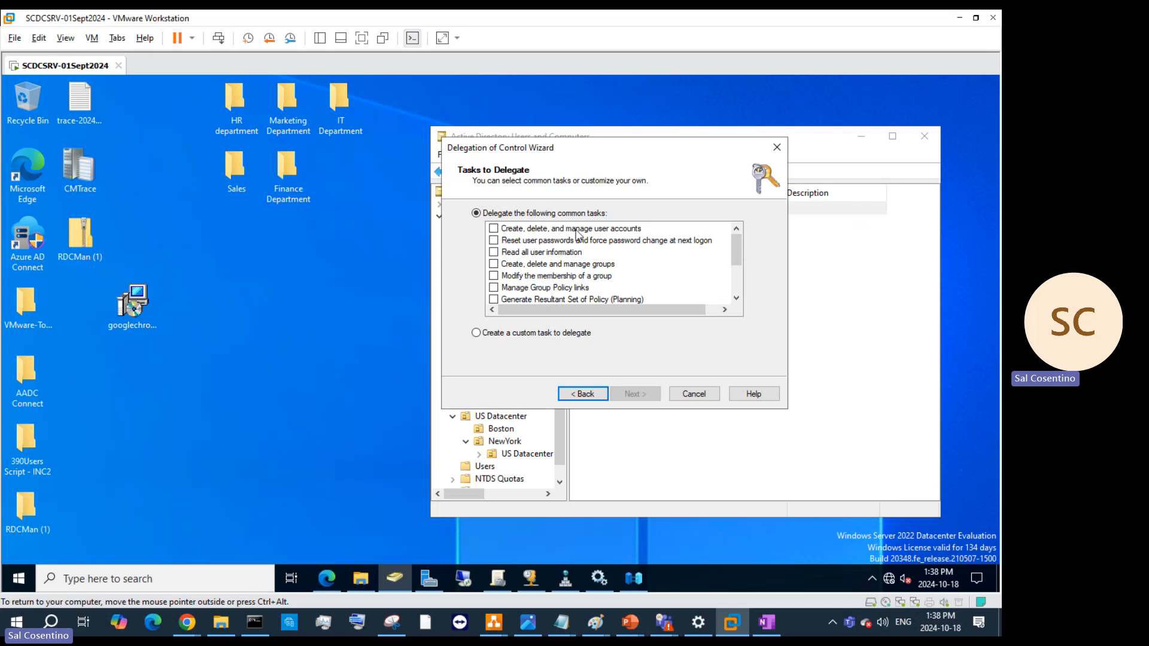
- Choose to build a custom task to delegate
scroll(635, 243, down, 2)
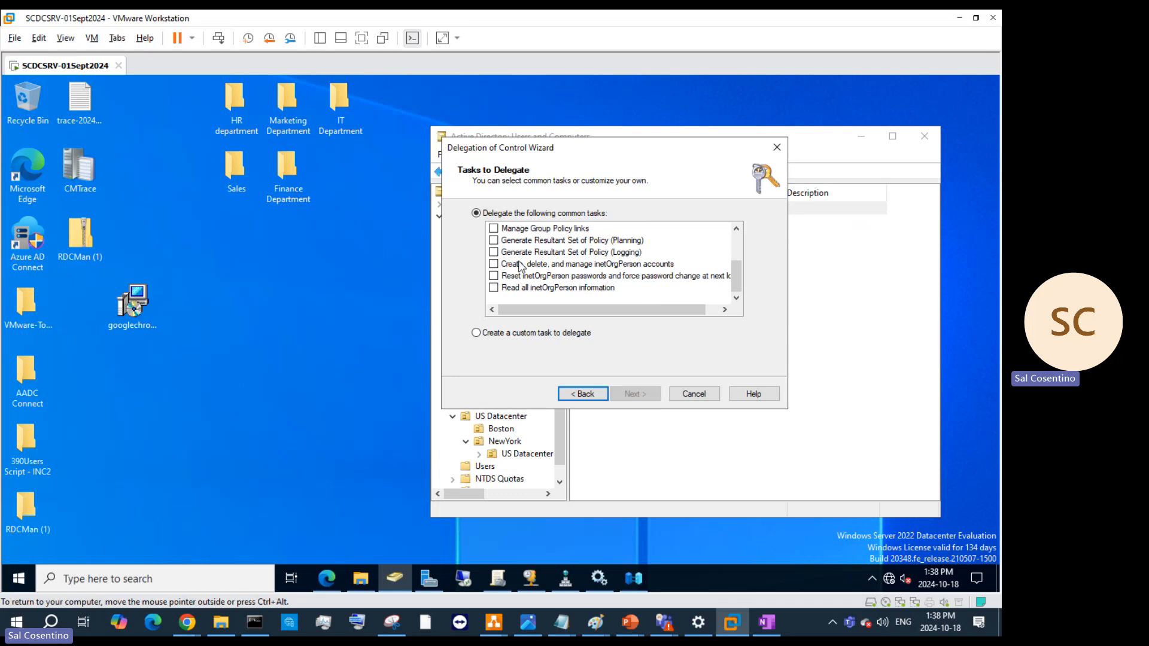
scroll(534, 271, up, 2)
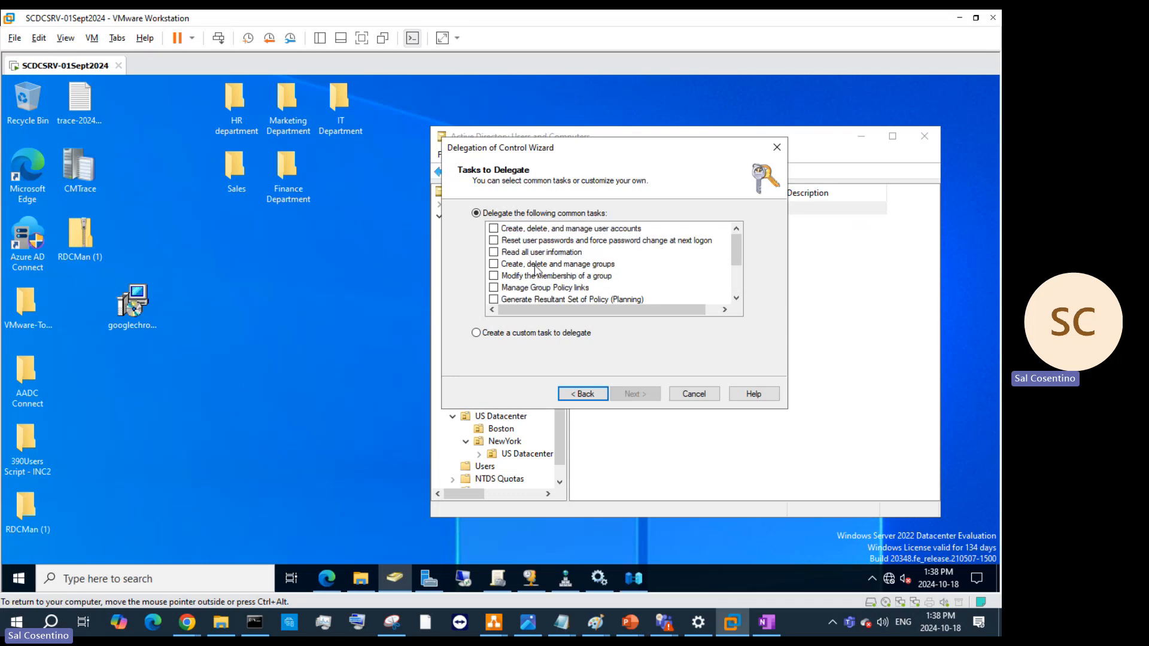
click(494, 264)
scroll(523, 279, down, 2)
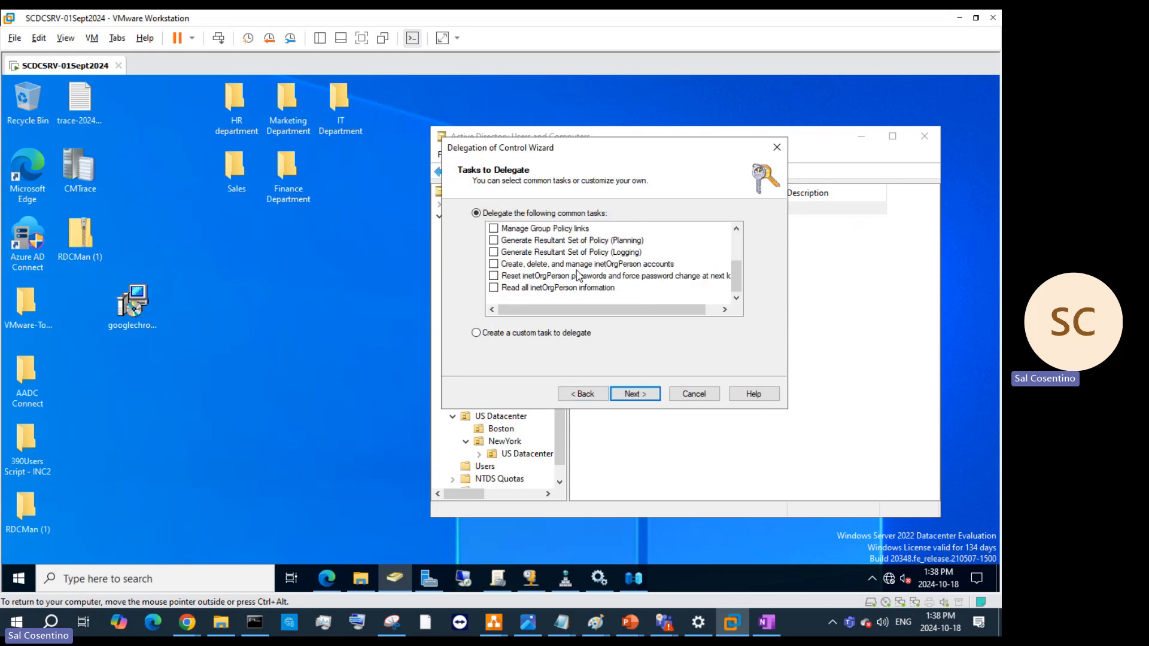
click(516, 336)
click(656, 394)
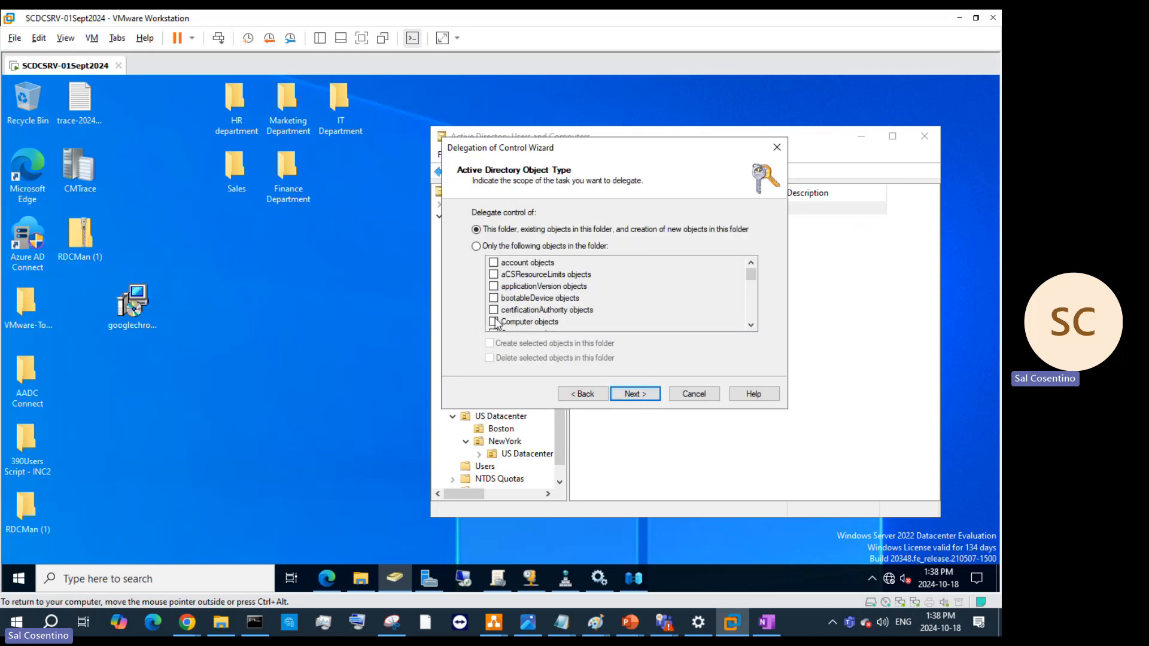
- Limit delegation to Computer objects with create/delete rights, grant Full Control, and finish
click(503, 247)
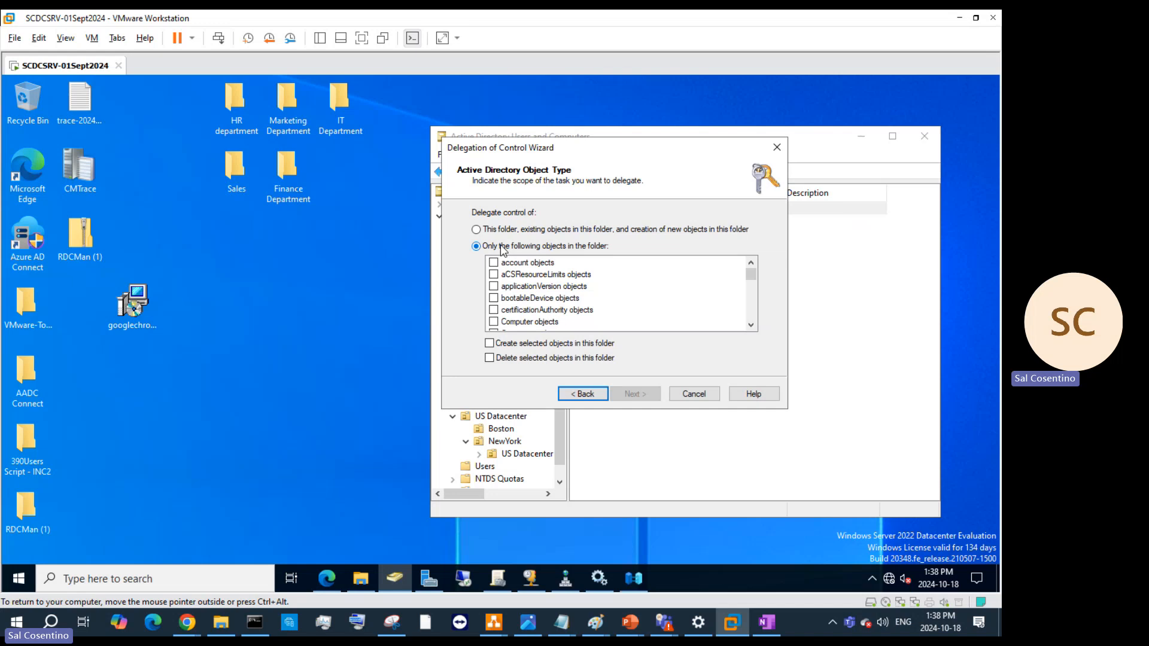
click(494, 322)
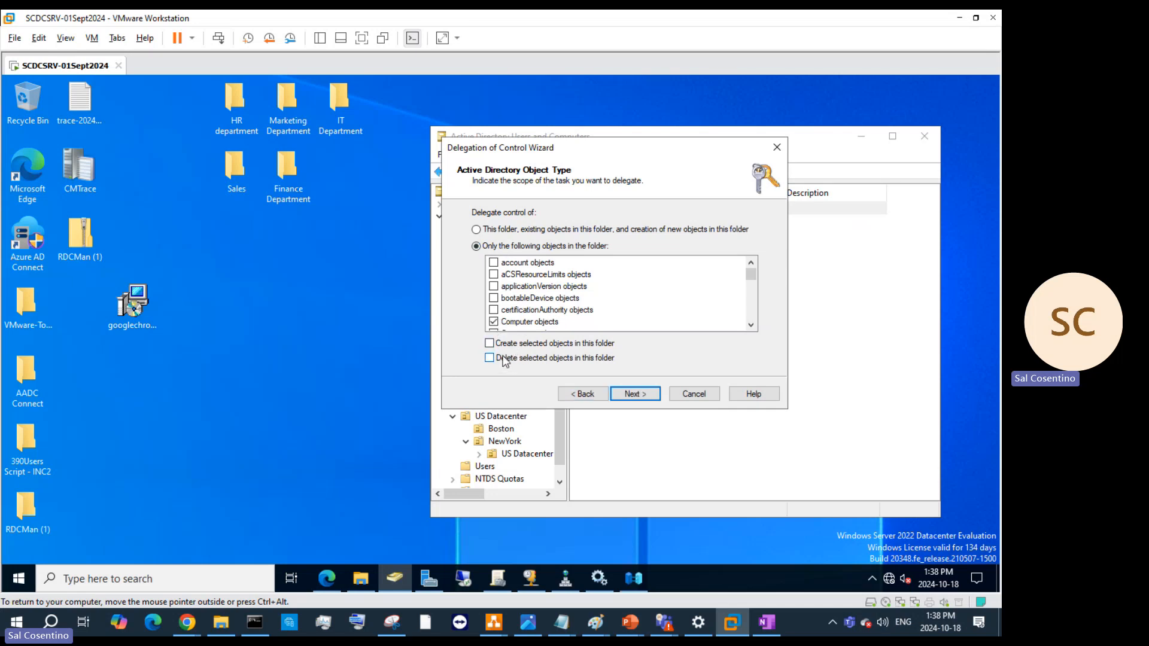
scroll(570, 282, down, 5)
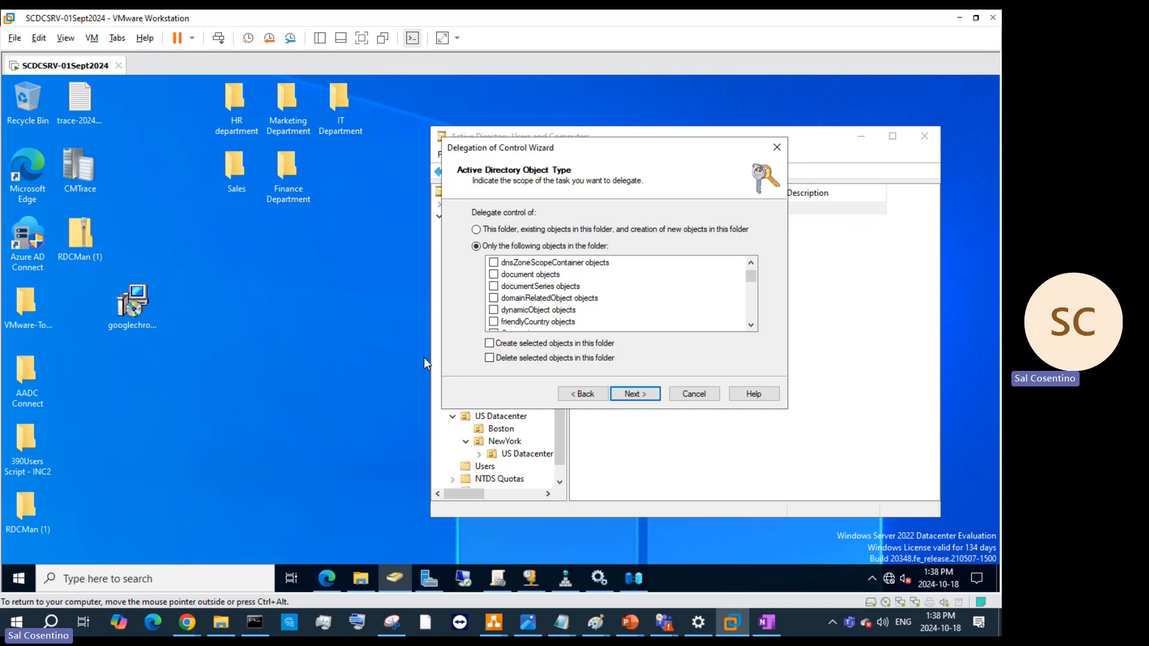
click(489, 343)
click(490, 357)
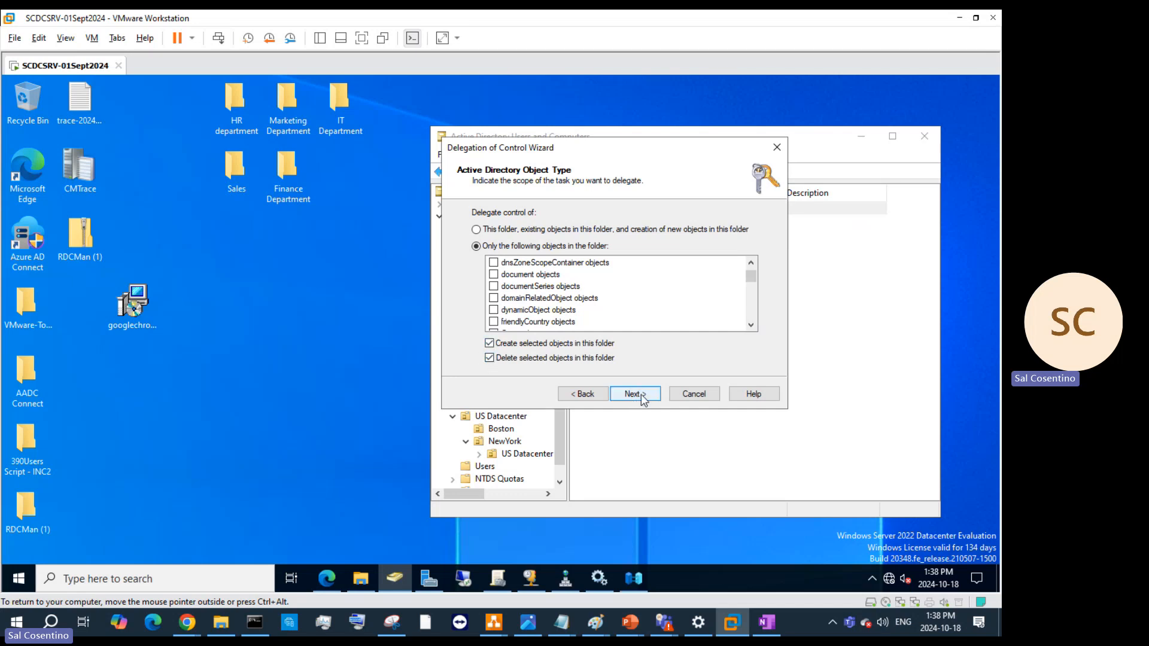
click(634, 394)
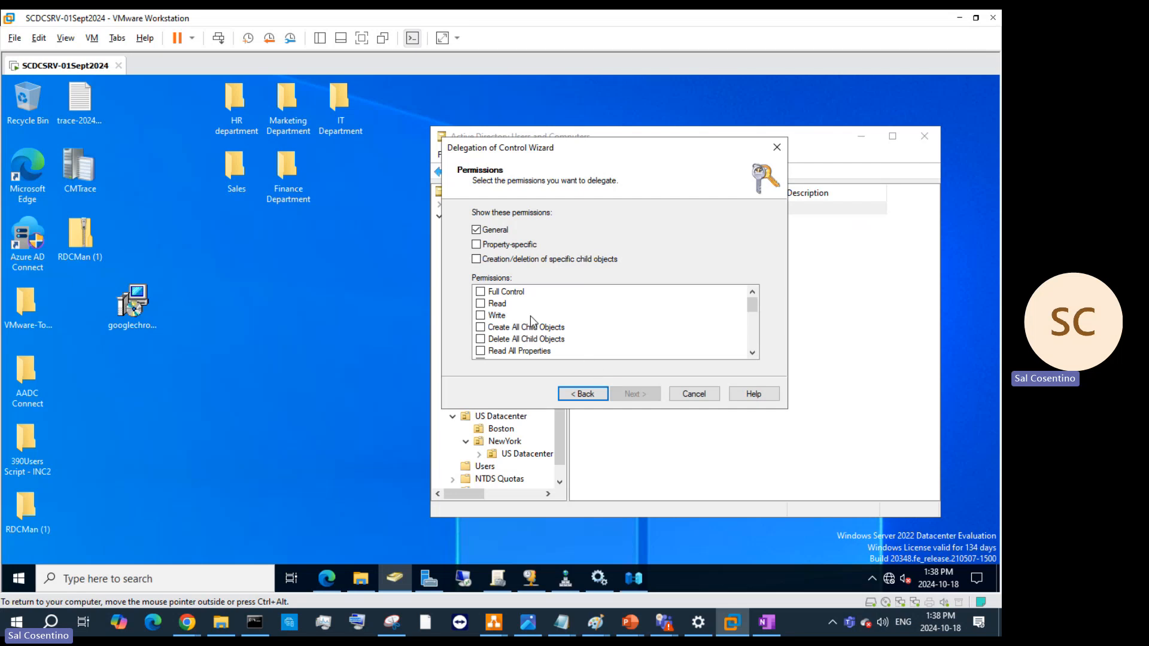
click(481, 291)
click(638, 393)
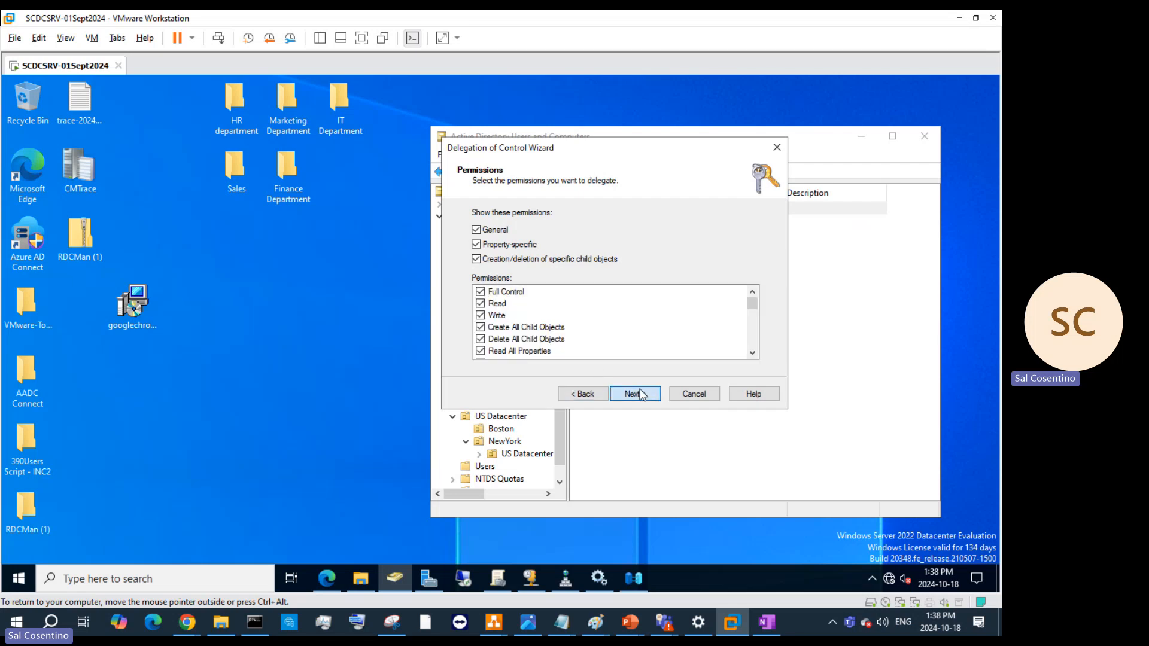
click(638, 394)
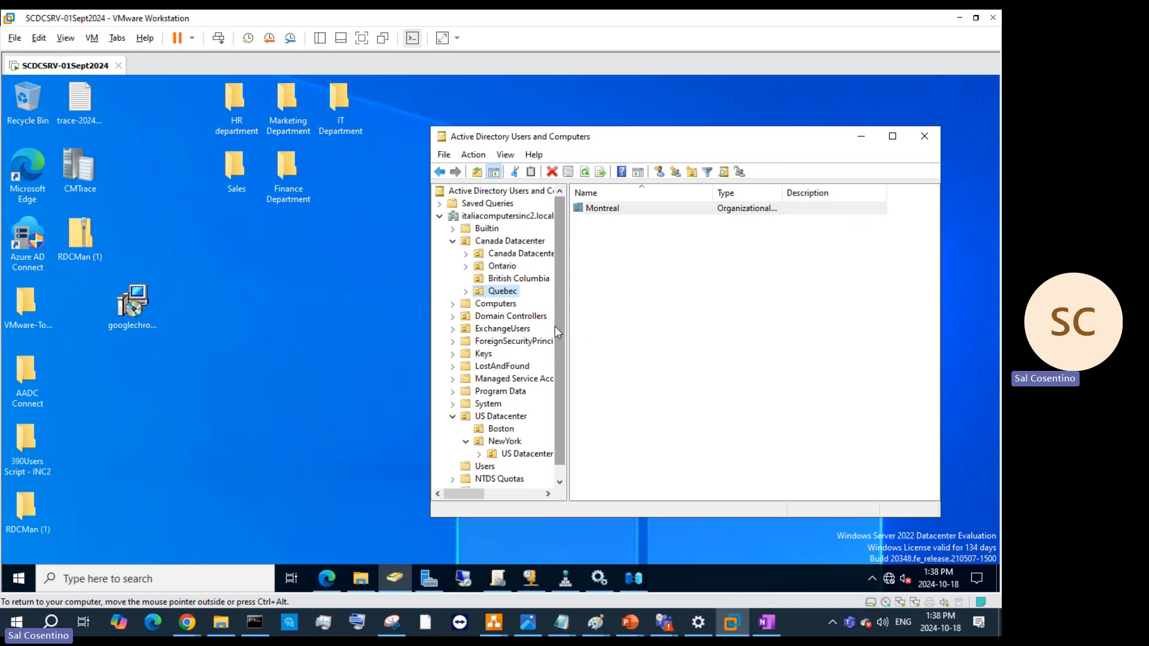
- Cancel a new group dialog, then show the NewYork OU with the tree pane widened
right_click(491, 295)
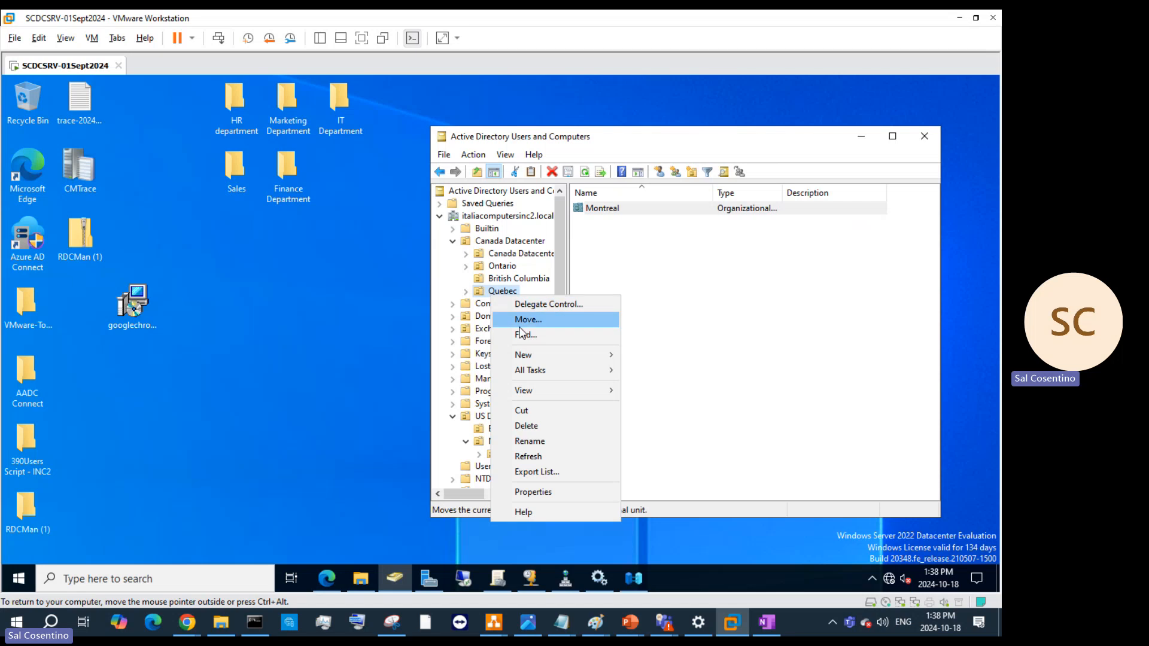
right_click(484, 240)
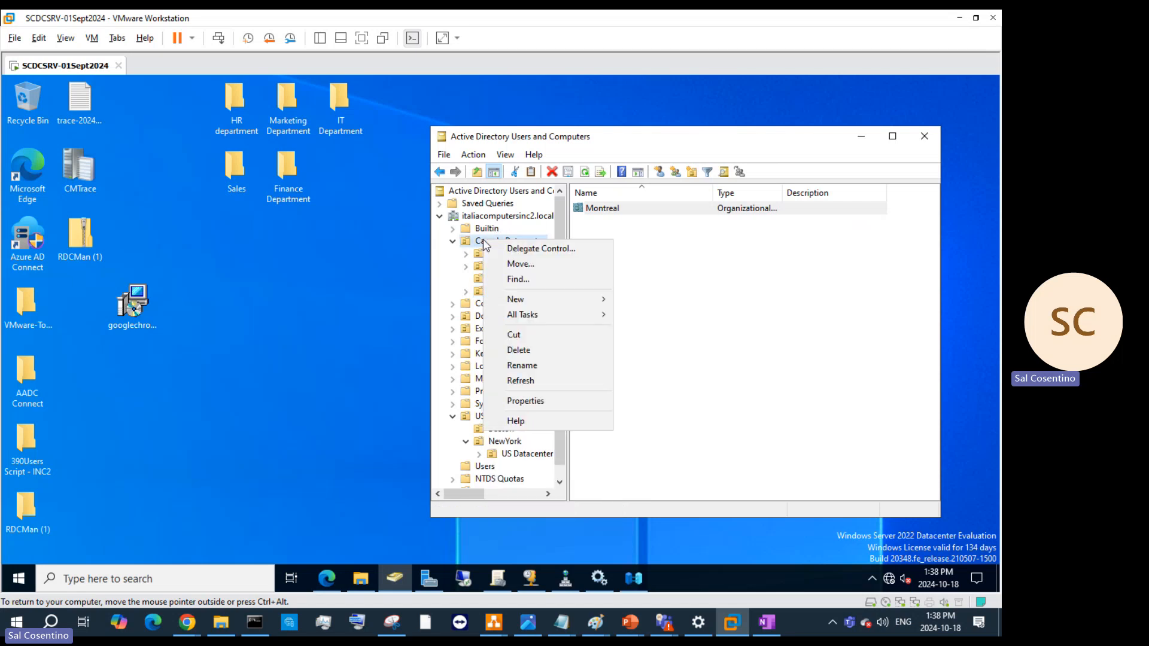
click(585, 171)
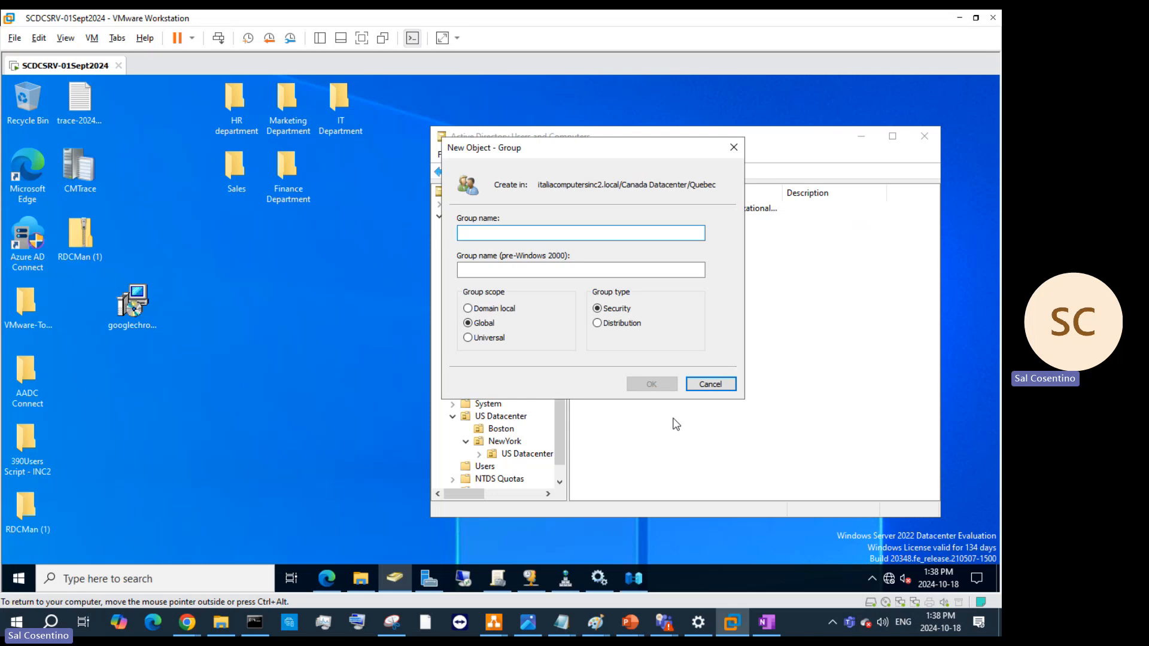
click(711, 384)
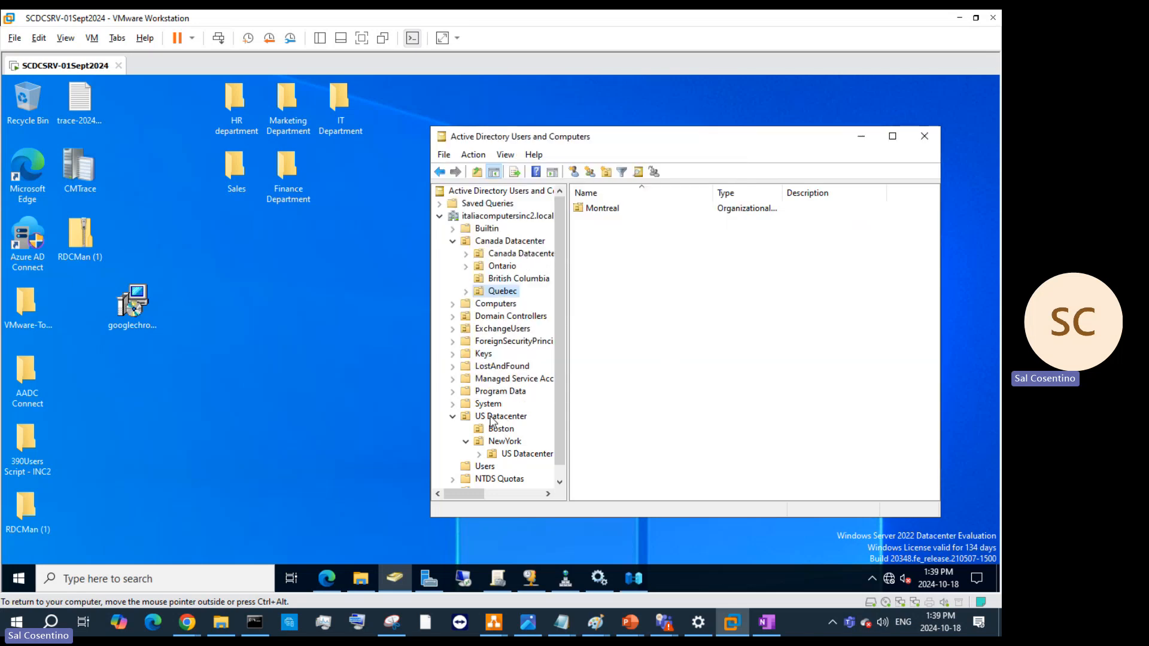
click(506, 443)
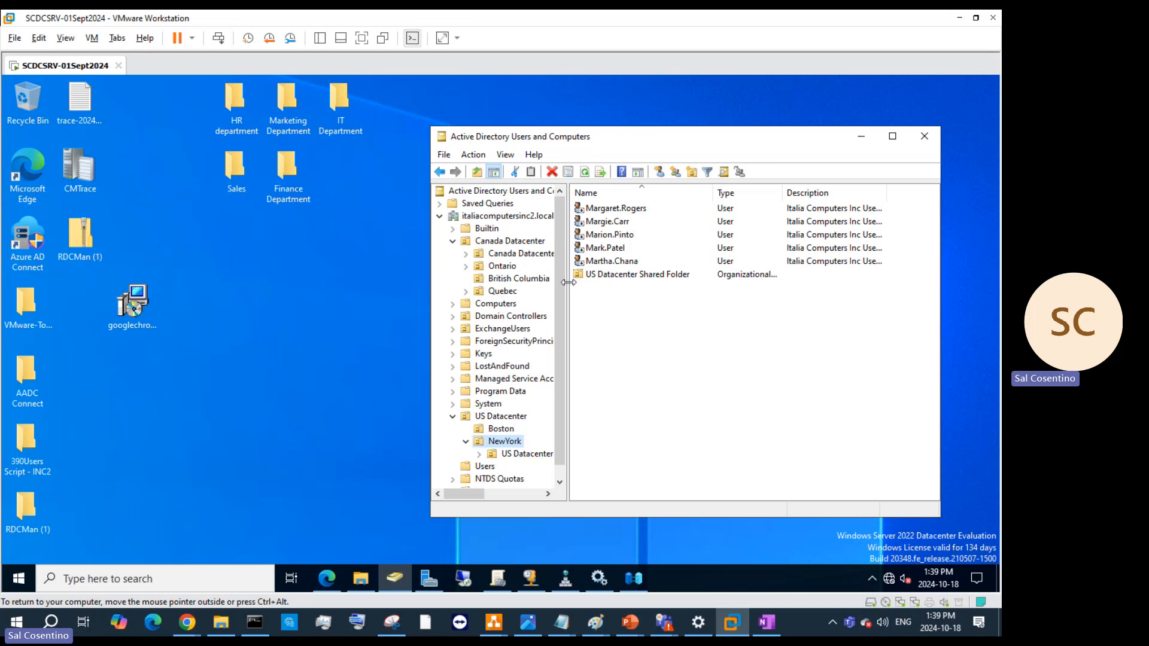
drag(569, 283, 625, 284)
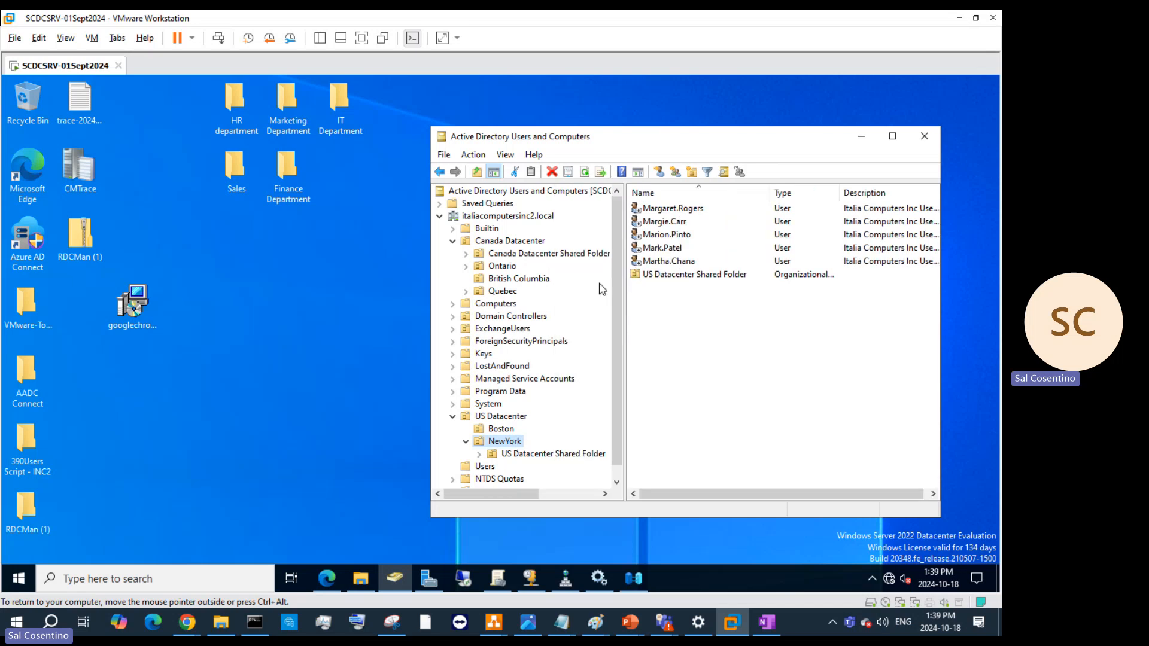
- Open the IT Department folder on the server desktop
click(242, 181)
click(328, 115)
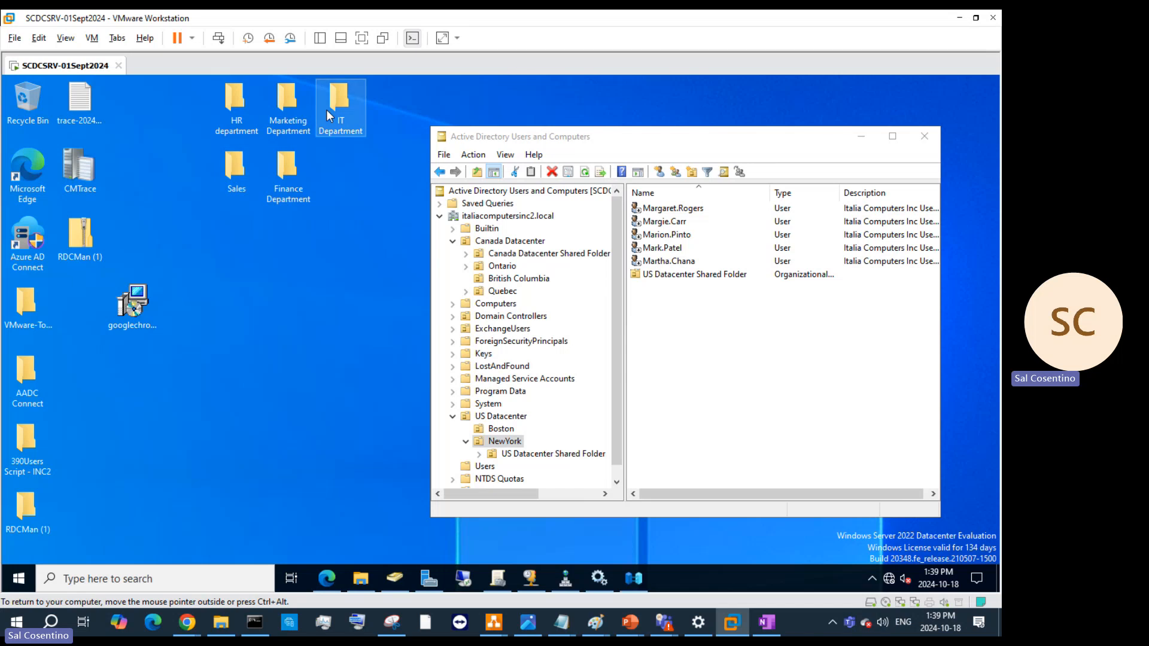
double_click(328, 115)
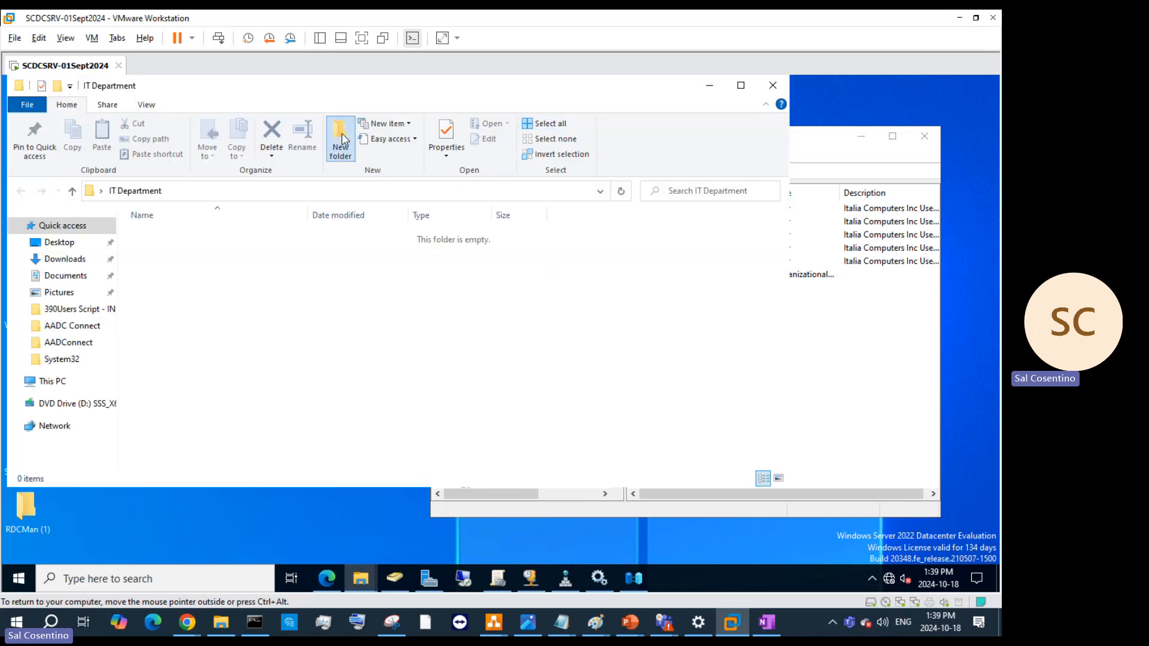
- Create a 'test folders' subfolder in IT Department, then view Canada Datacenter Shared Folder in ADUC
click(341, 140)
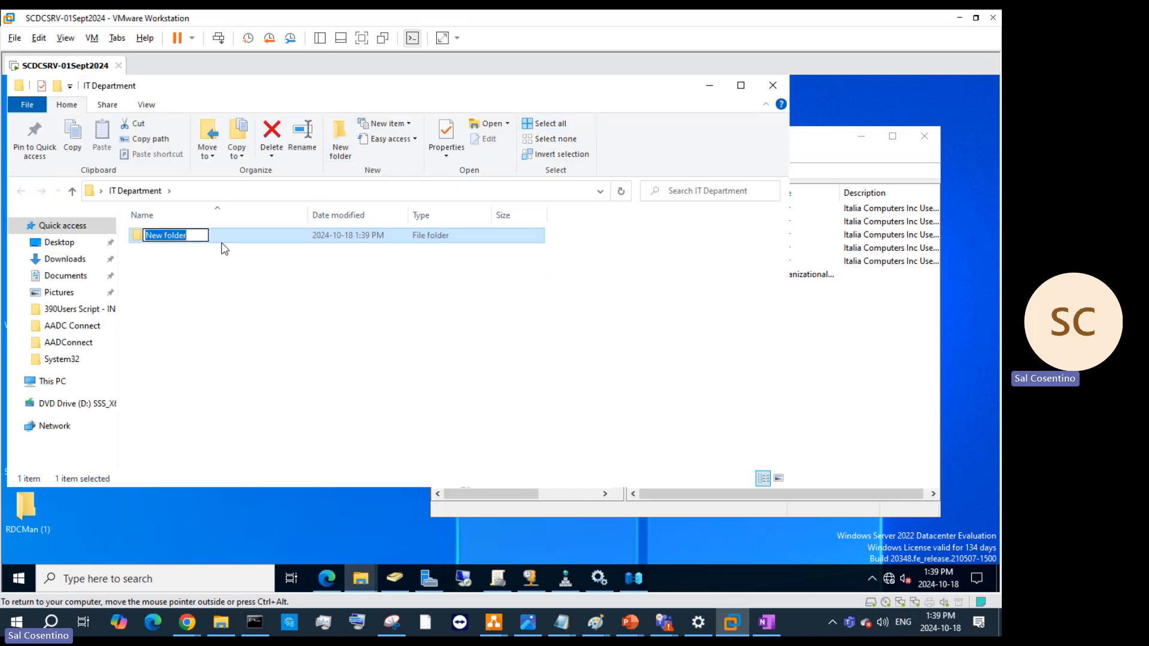
text(test fold)
key(Return)
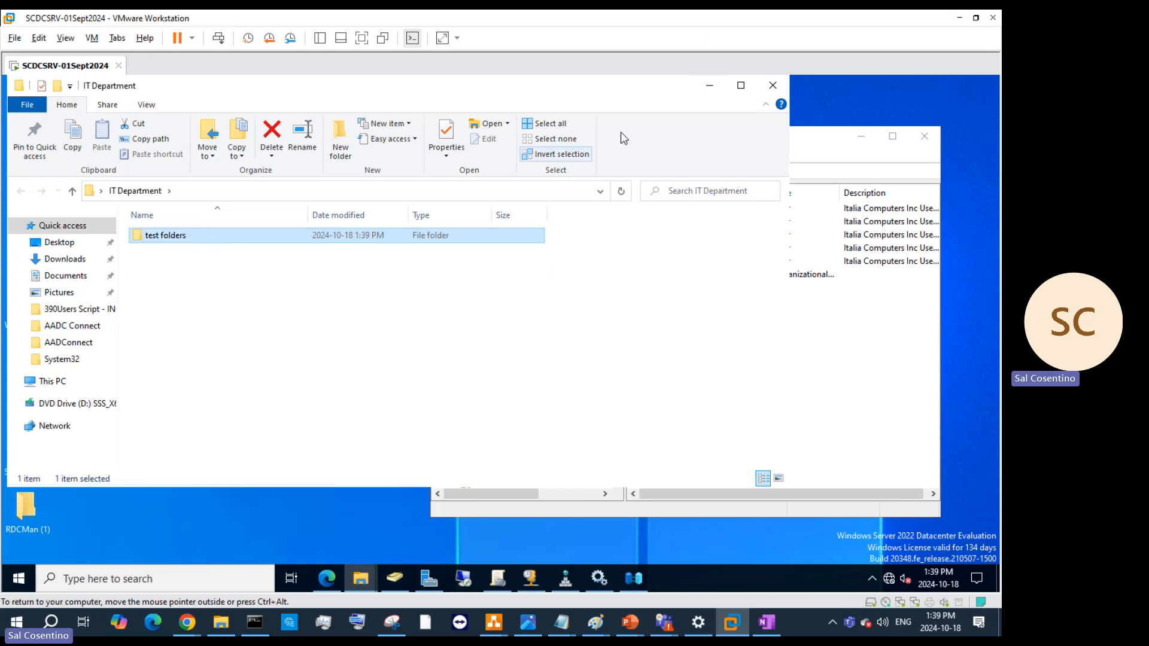
click(709, 85)
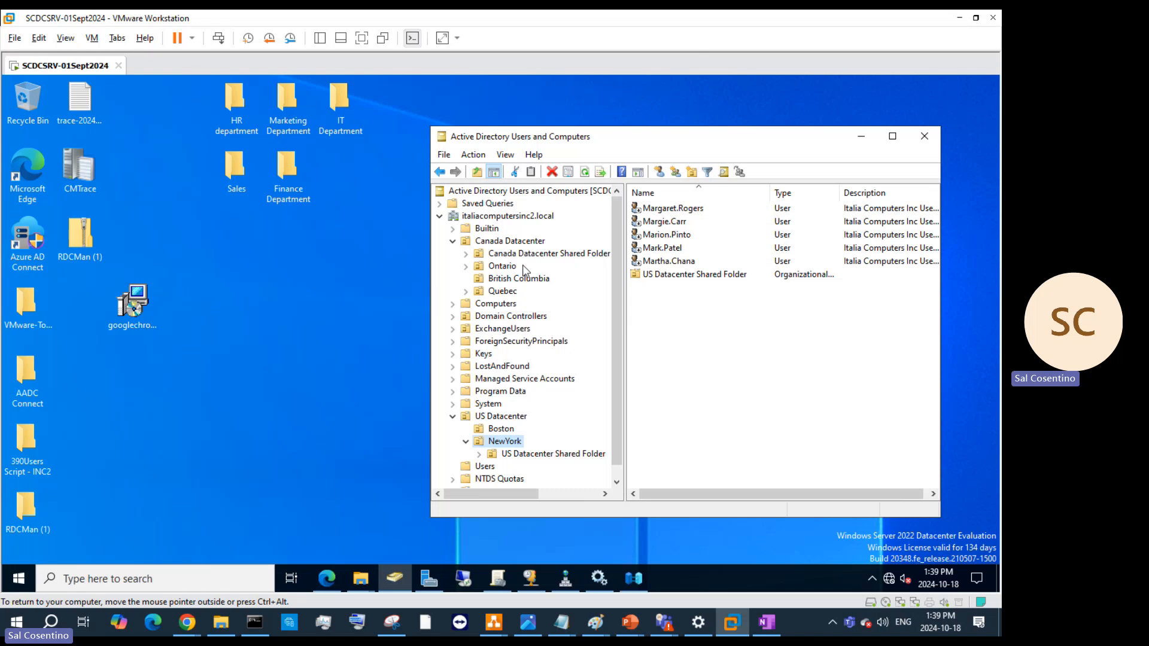
click(546, 254)
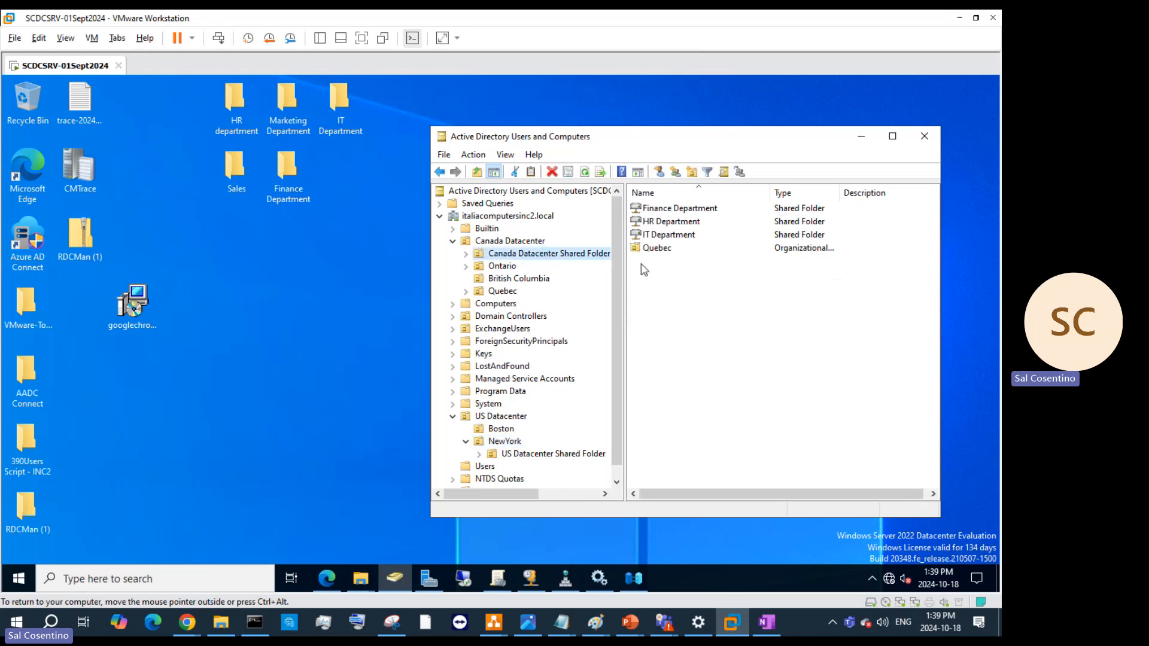
click(509, 269)
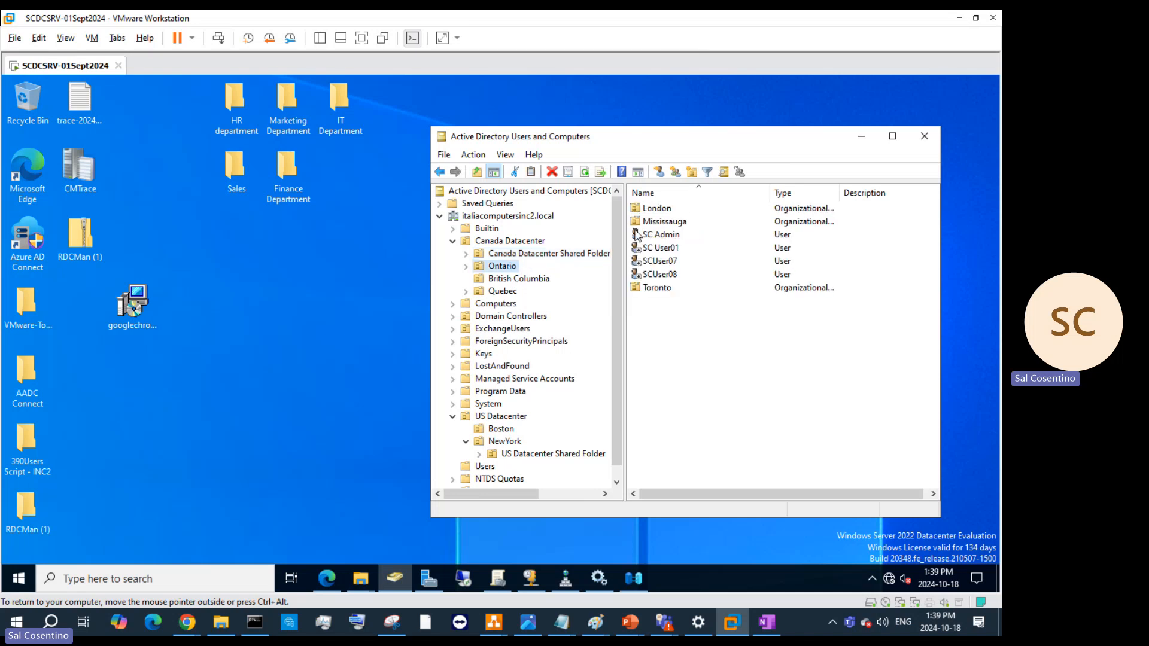
click(529, 257)
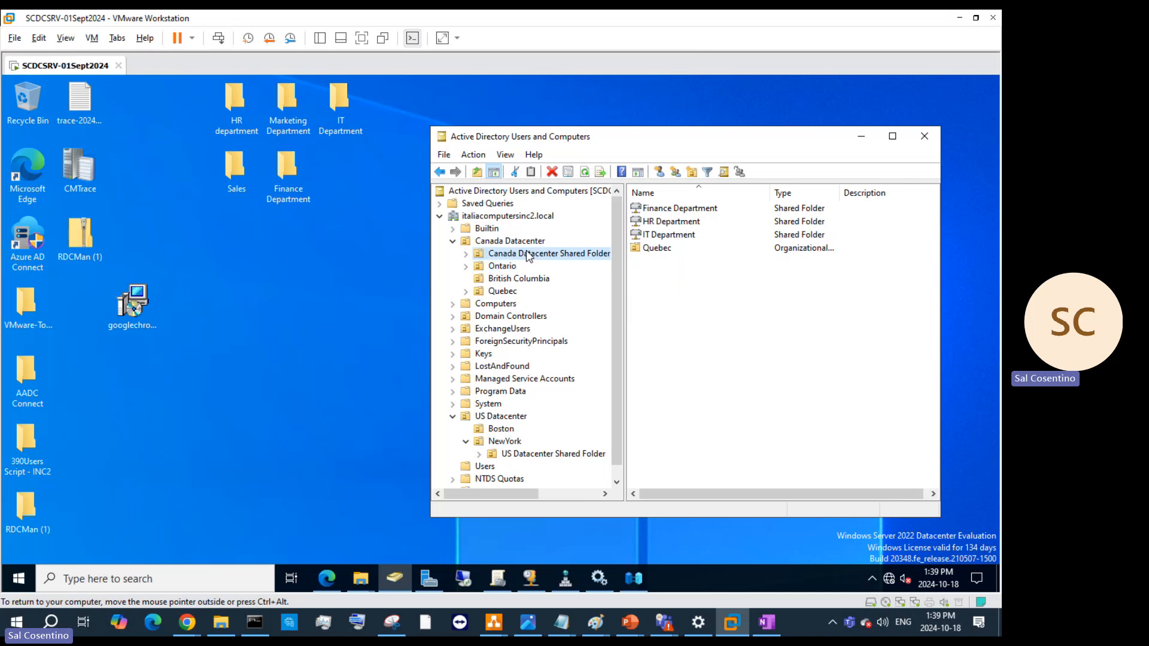
double_click(663, 253)
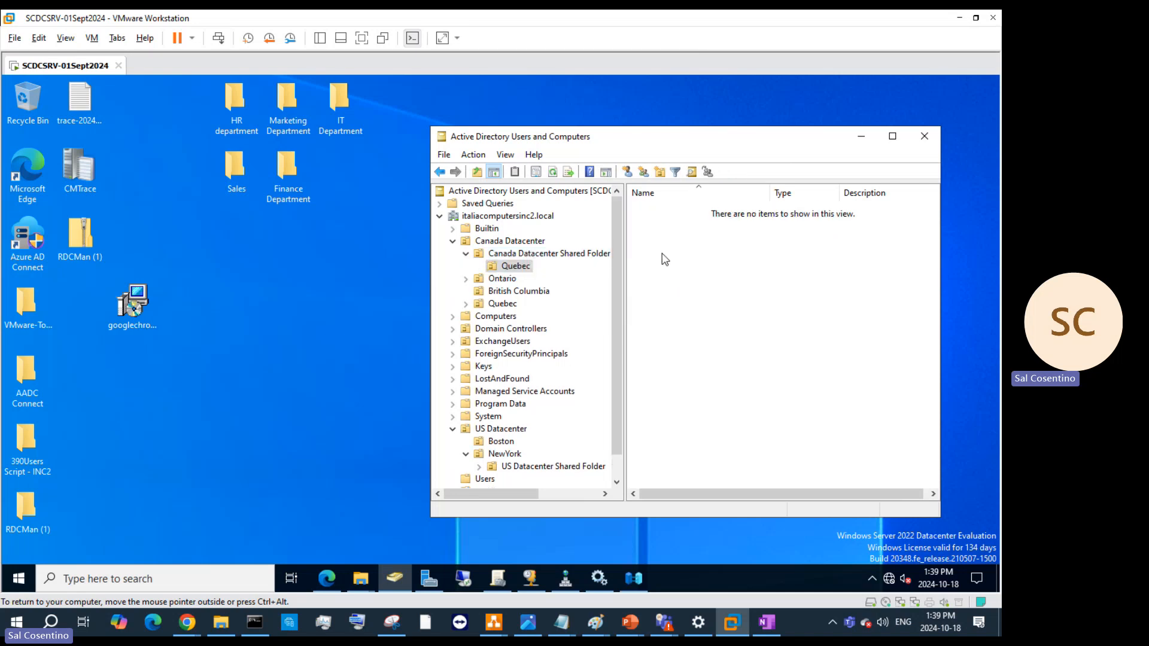
click(502, 279)
right_click(502, 279)
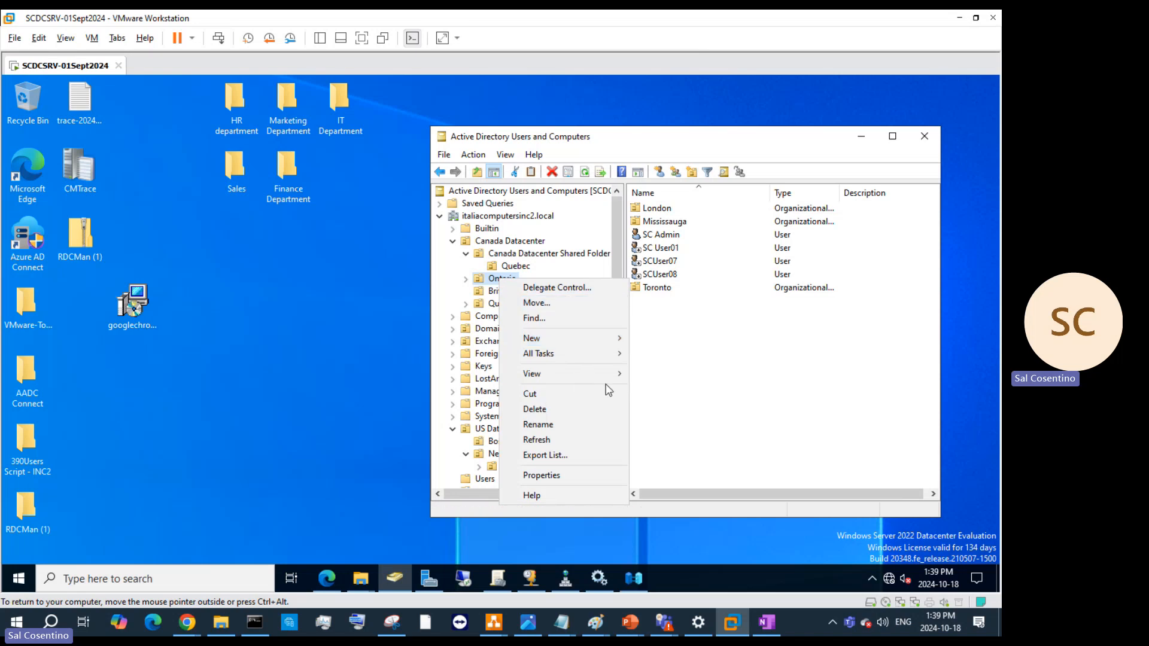
click(691, 381)
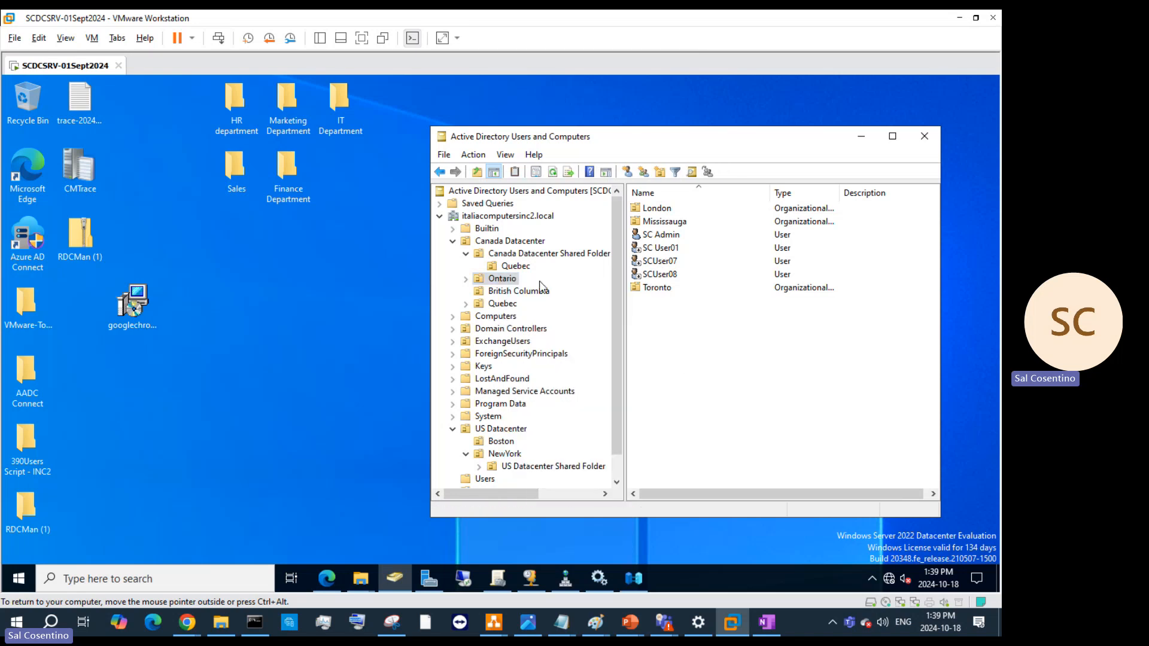
click(530, 255)
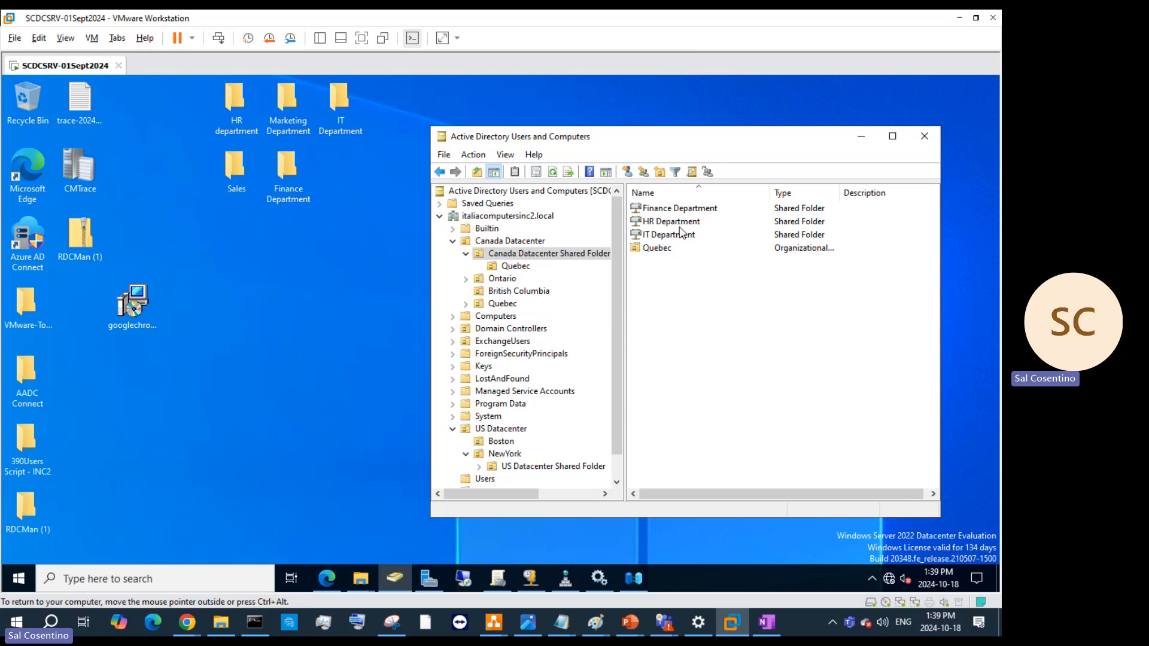
- Turn on 'Protect object from accidental deletion' for the Finance Department shared folder
double_click(671, 212)
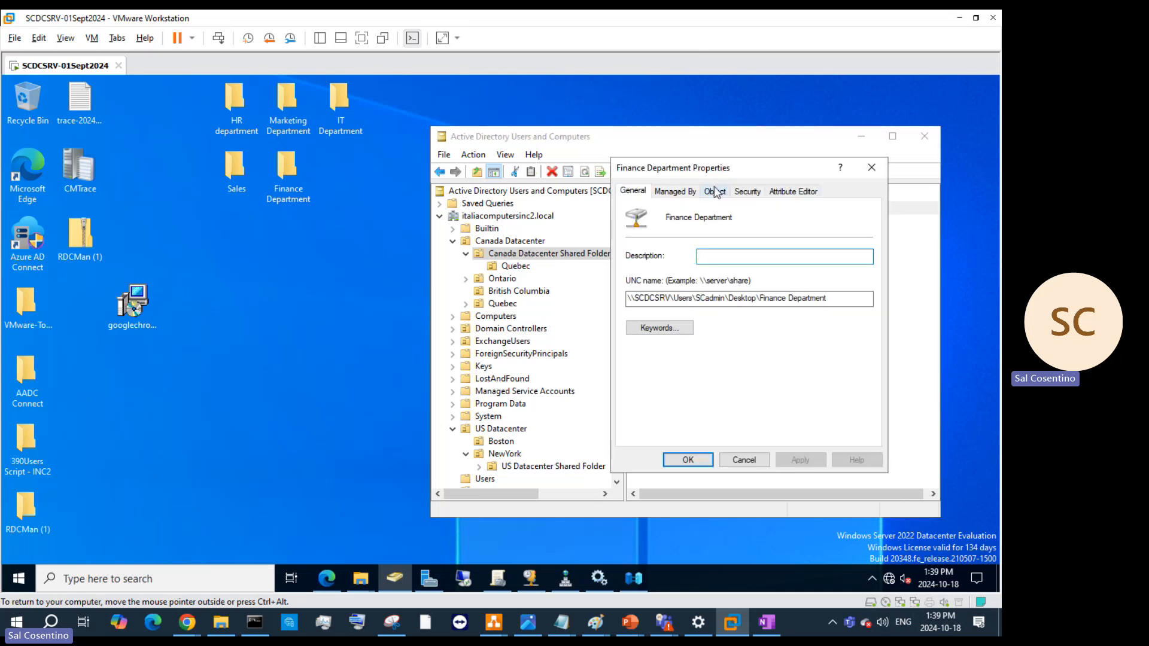
click(682, 191)
click(714, 192)
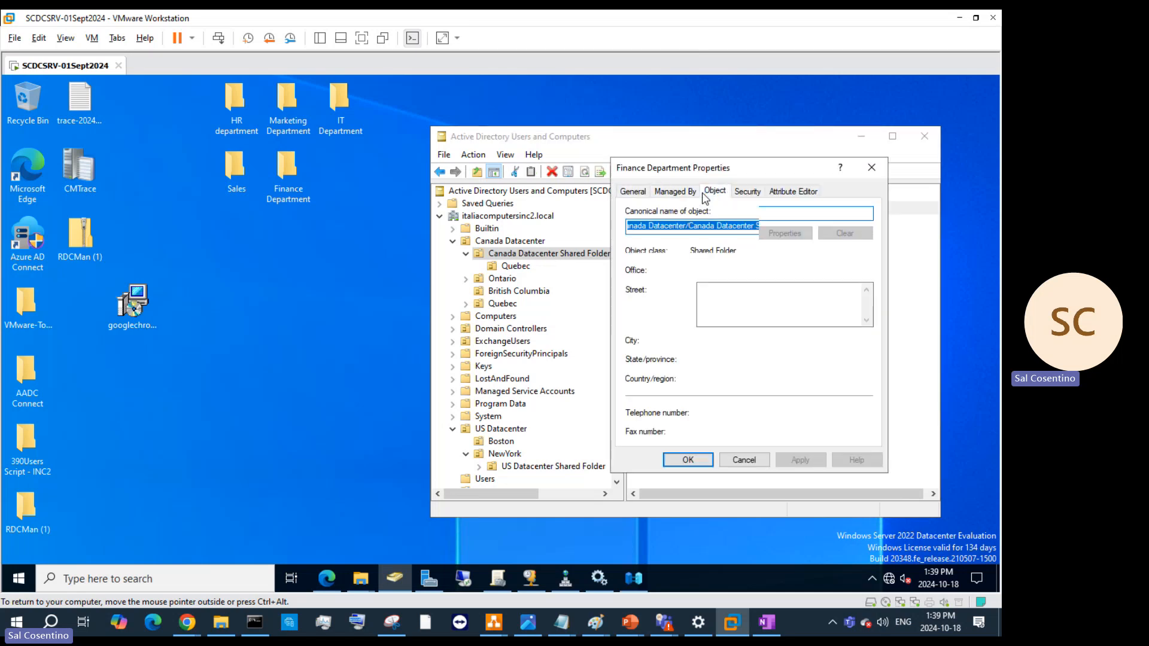
click(631, 361)
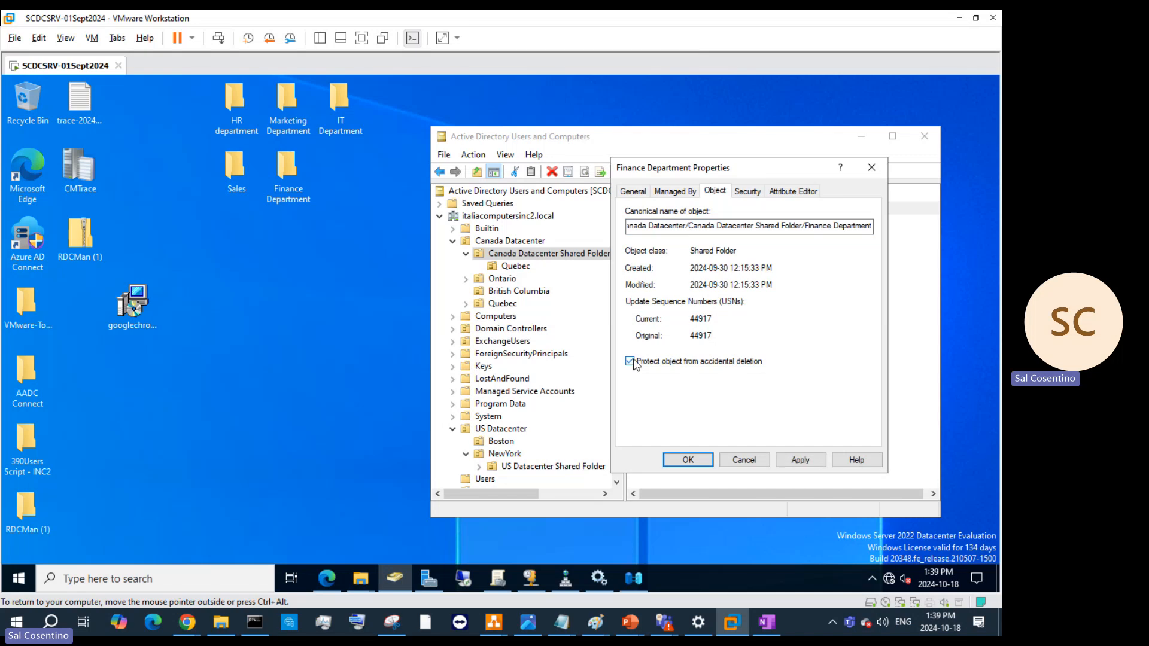
click(800, 460)
click(687, 459)
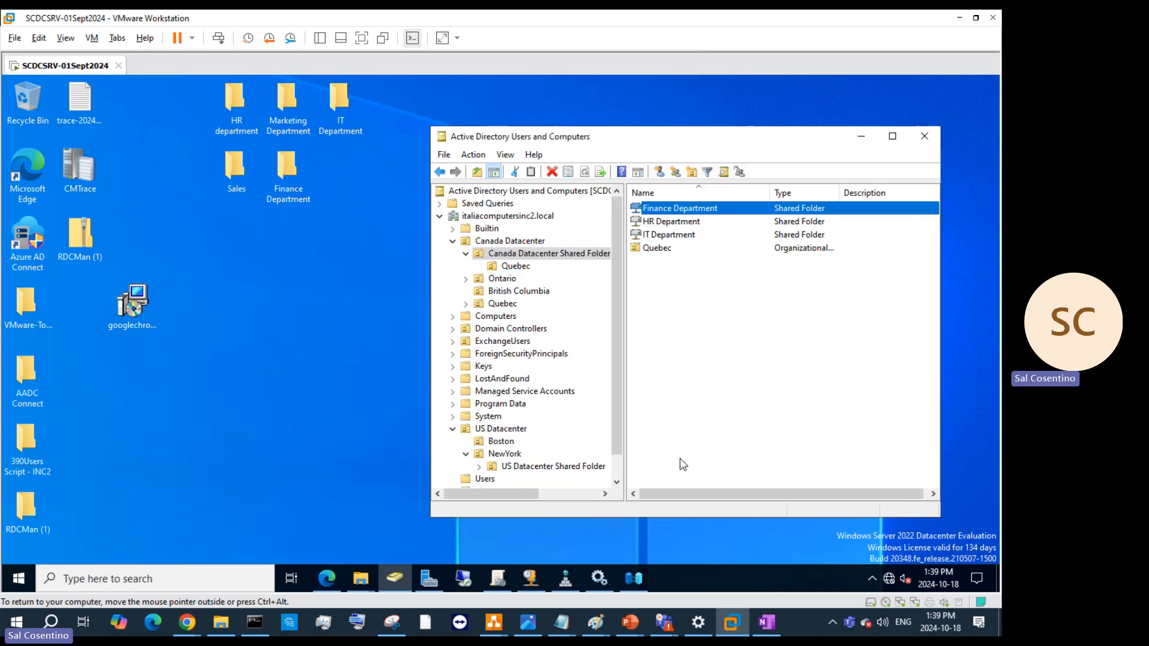
- Open HR Department's properties and review its Security tab permissions
click(684, 222)
right_click(684, 222)
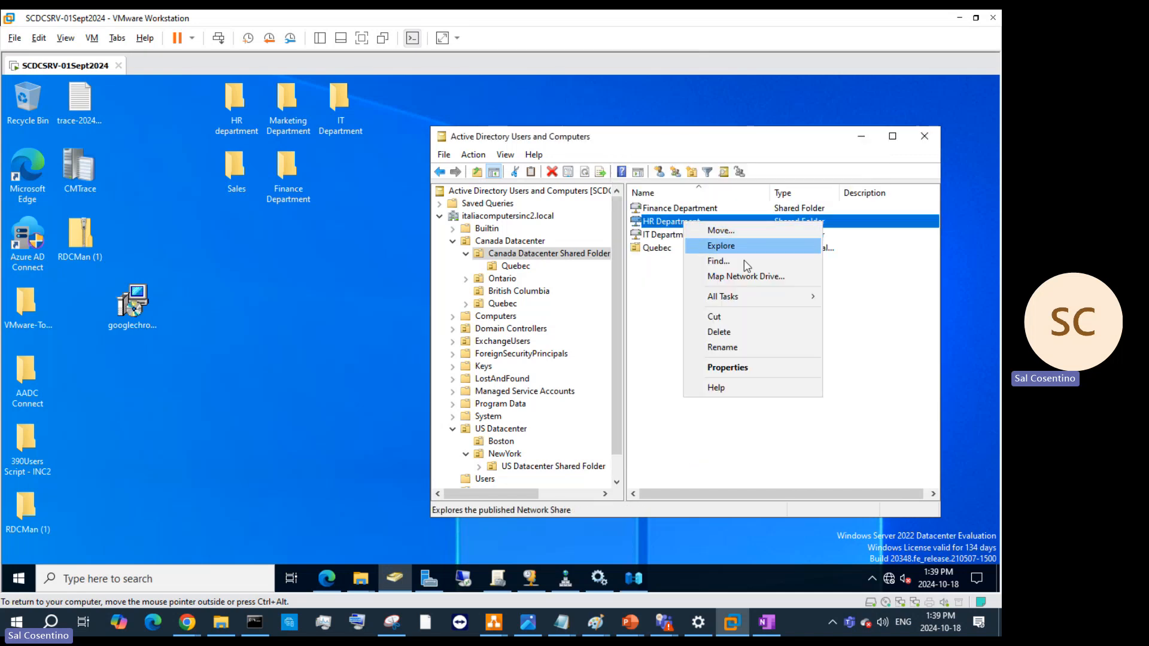
click(735, 367)
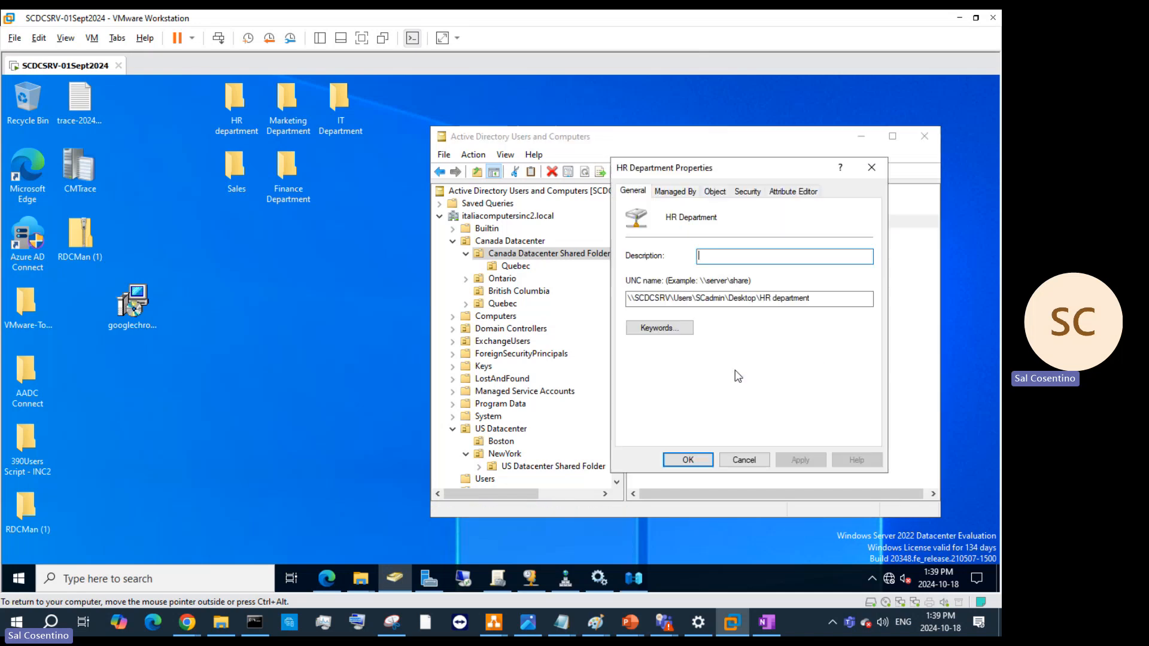
click(747, 191)
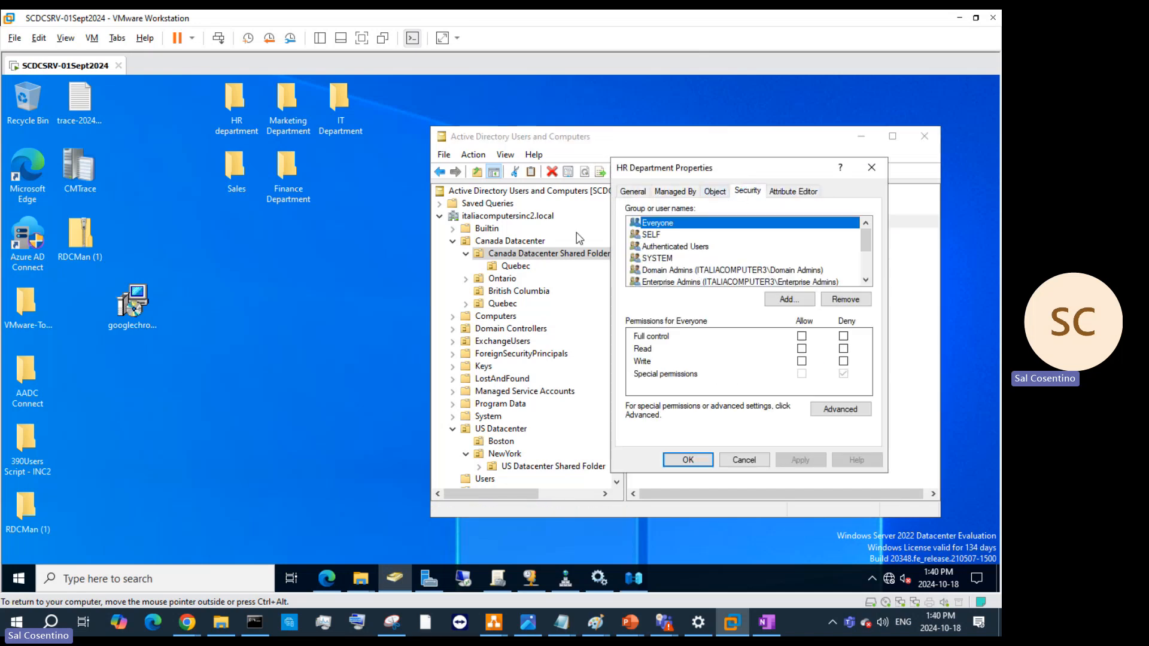
scroll(708, 243, down, 2)
scroll(708, 243, up, 1)
scroll(708, 243, down, 1)
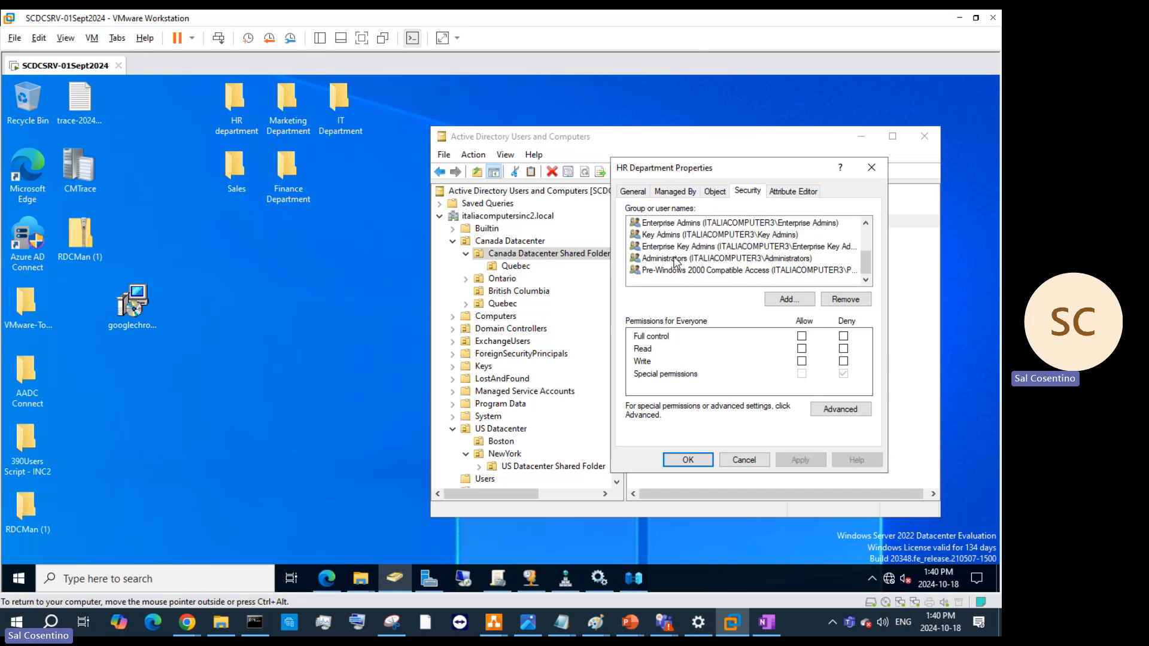
- Start adding a principal to HR Department's permissions, with all object types included
click(784, 300)
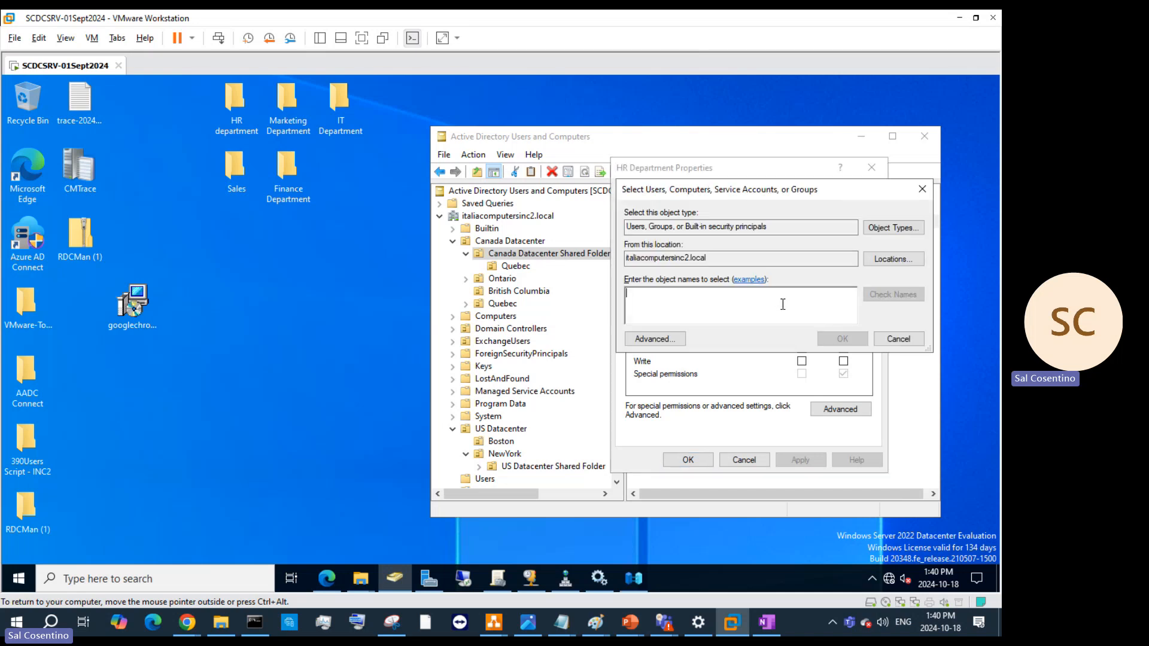
click(897, 228)
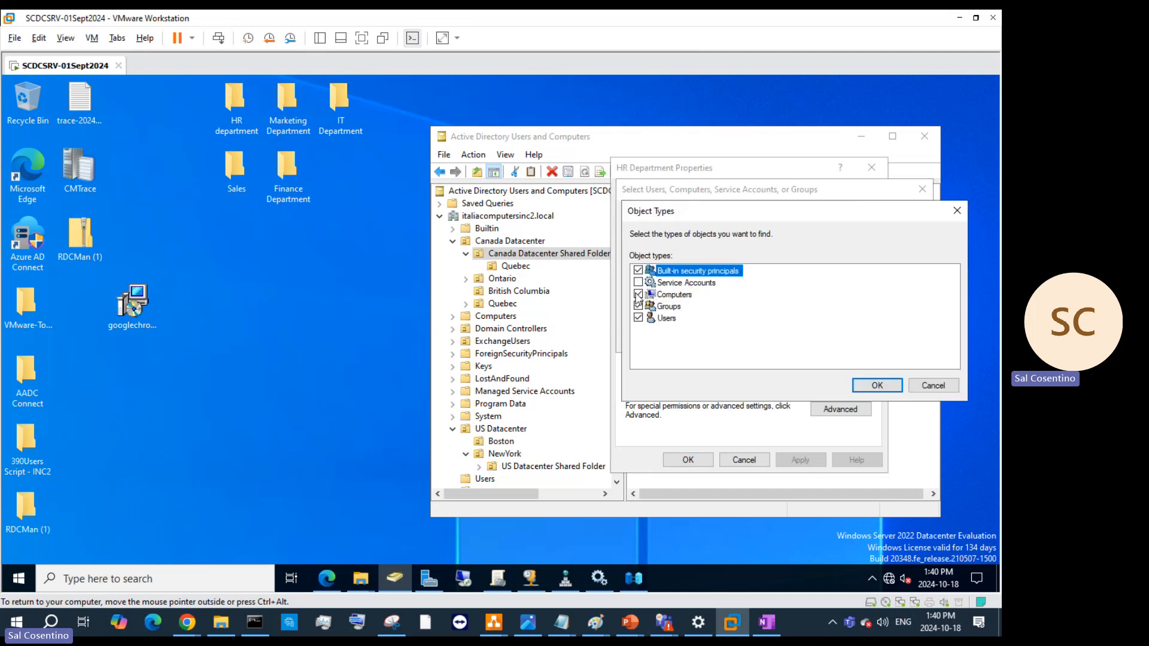
click(878, 385)
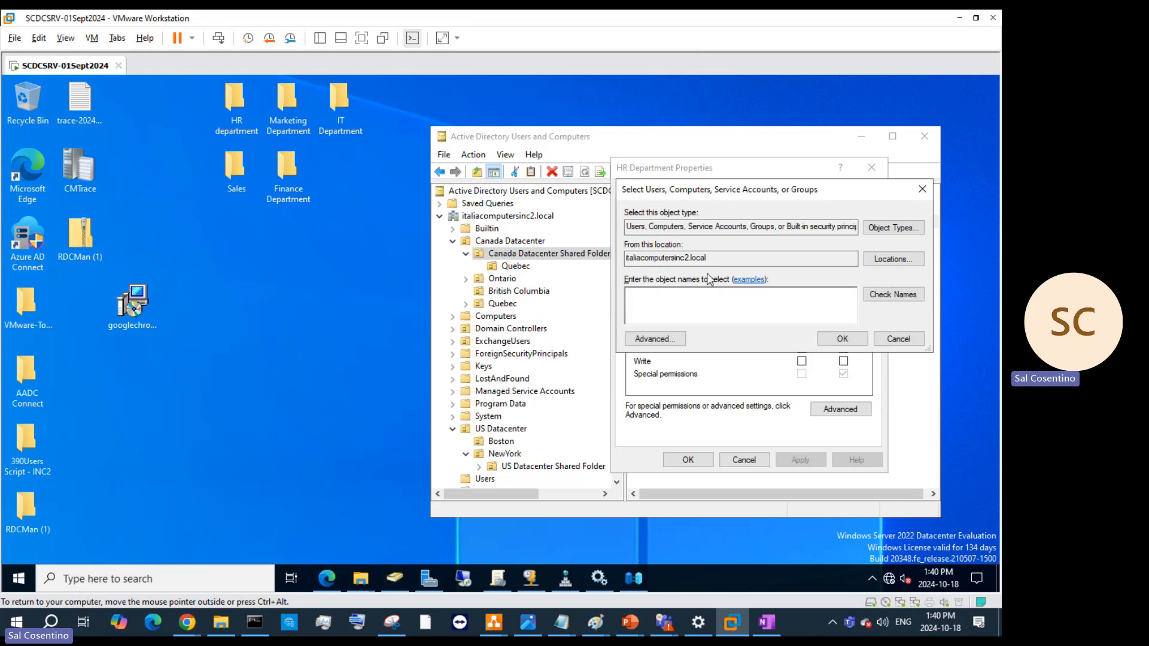
- Search for 'On' (Ontario), dismiss Name Not Found, keep the domain location, and switch to Advanced search
text(Ontario)
key(Return)
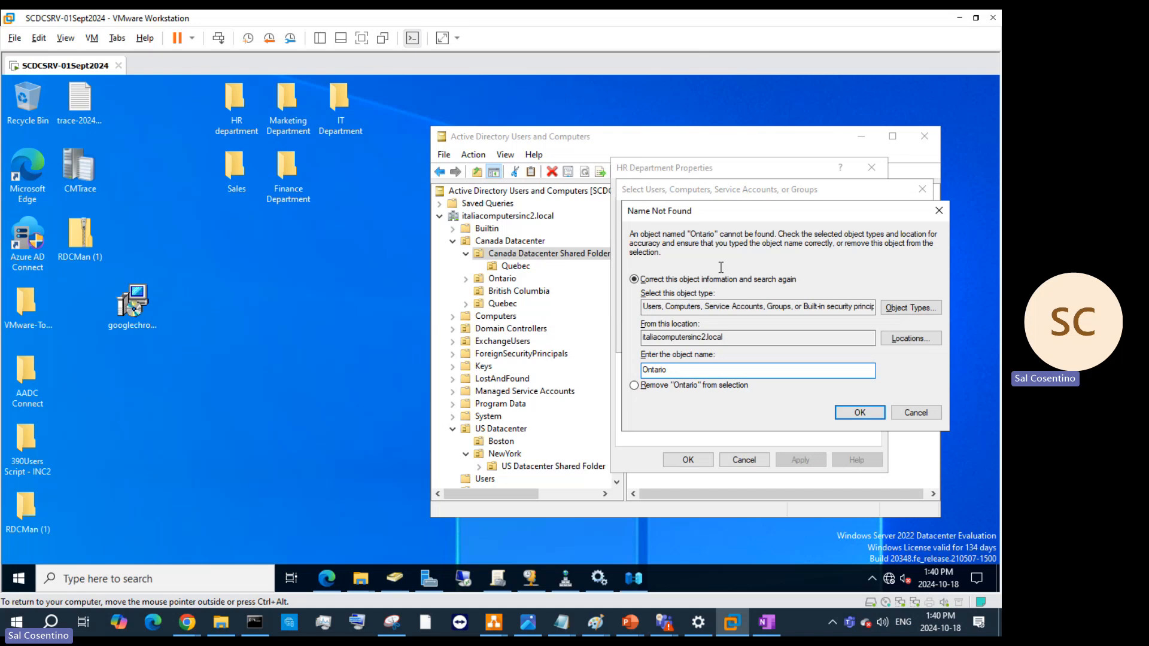
click(903, 342)
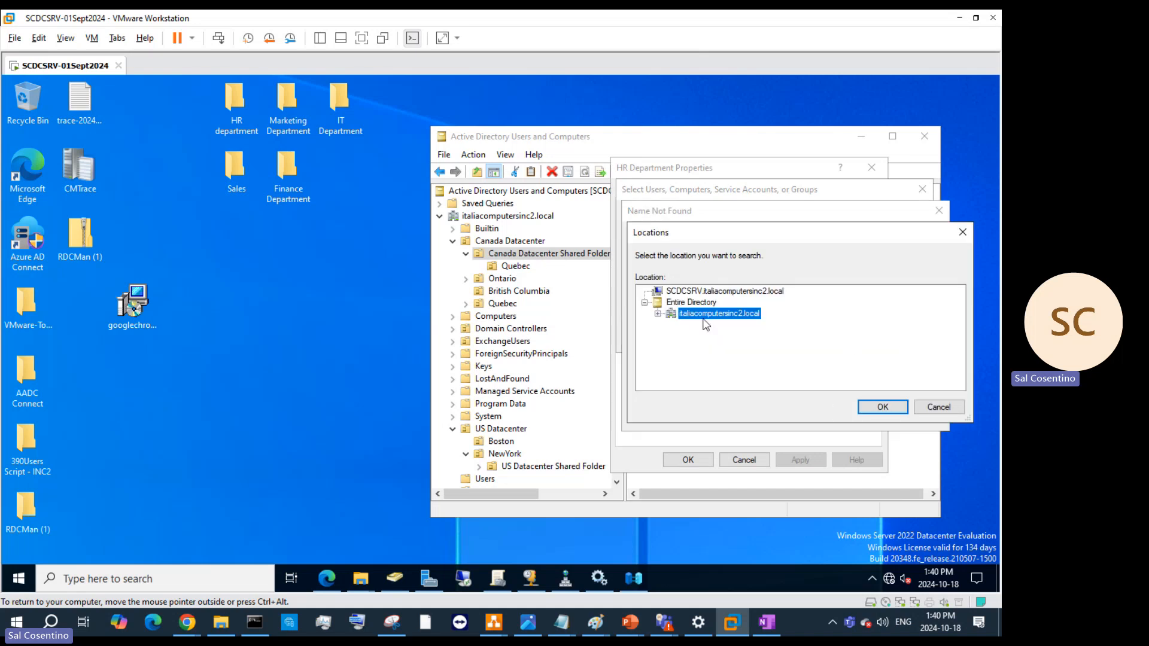
click(881, 406)
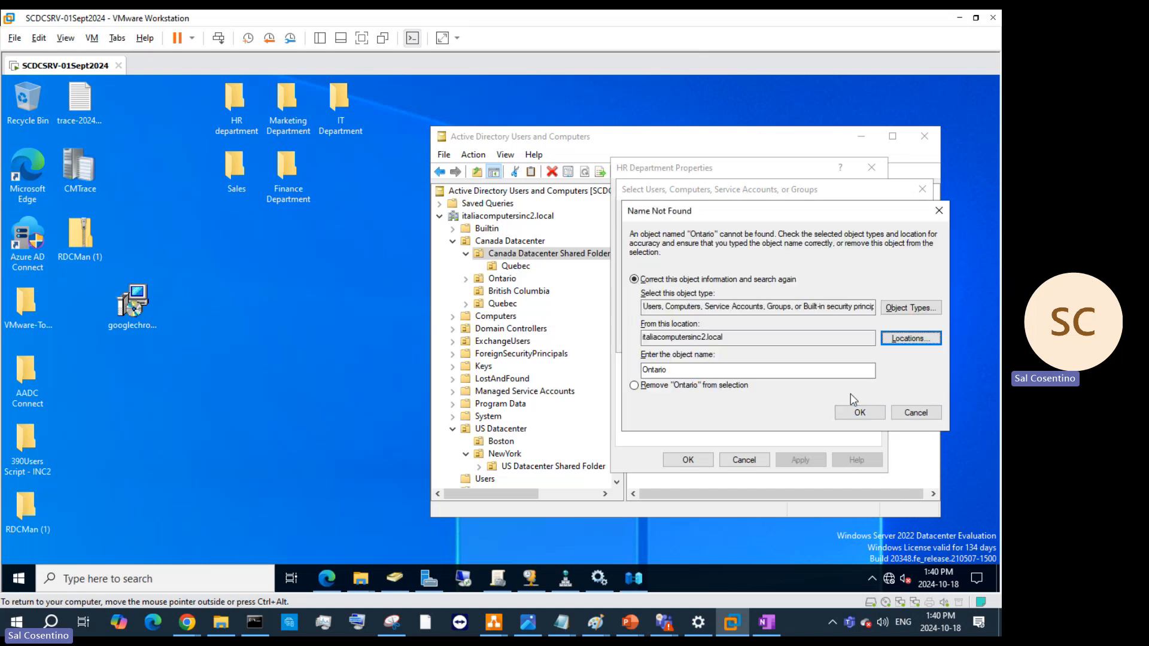
drag(868, 370, 600, 365)
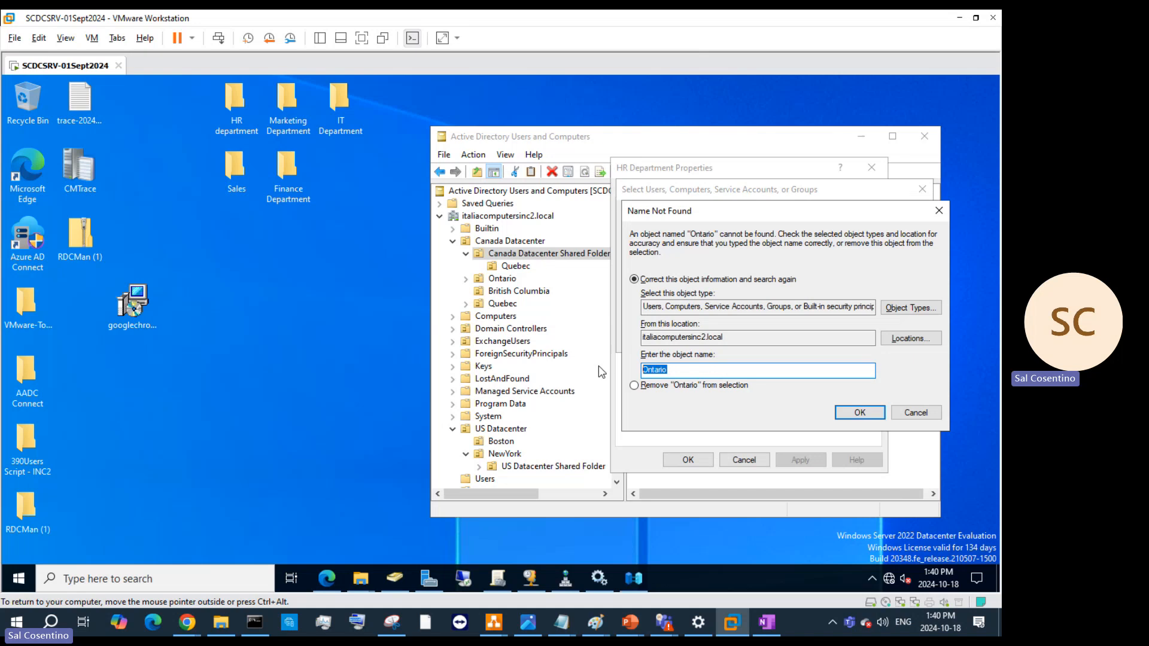
click(642, 369)
click(918, 409)
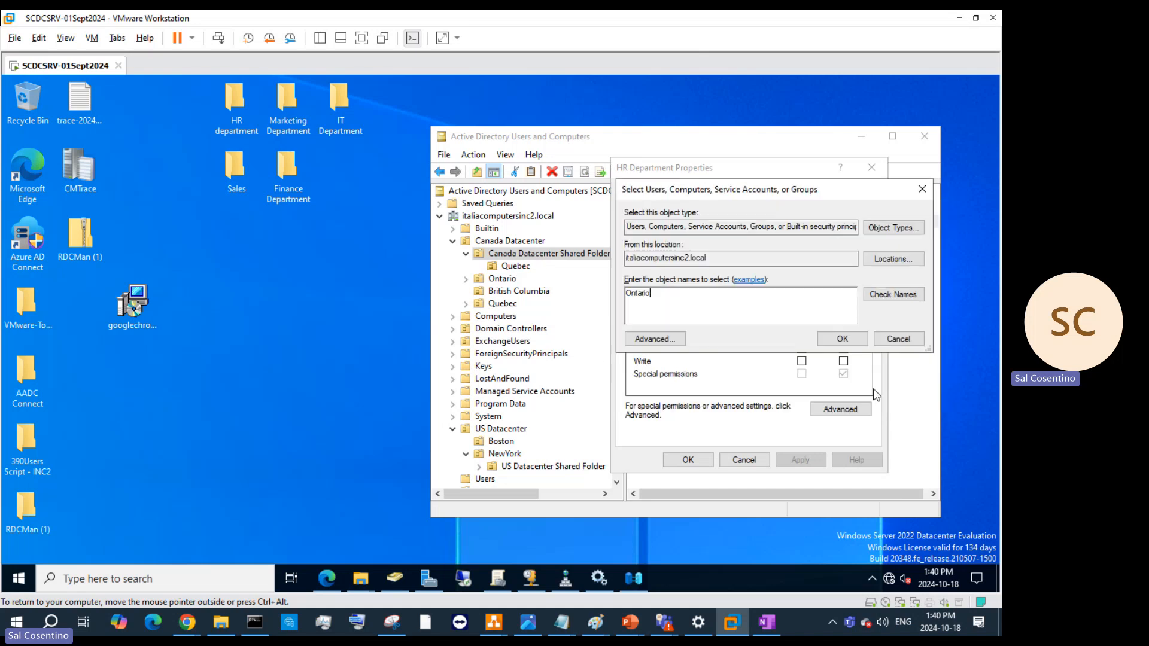
click(893, 259)
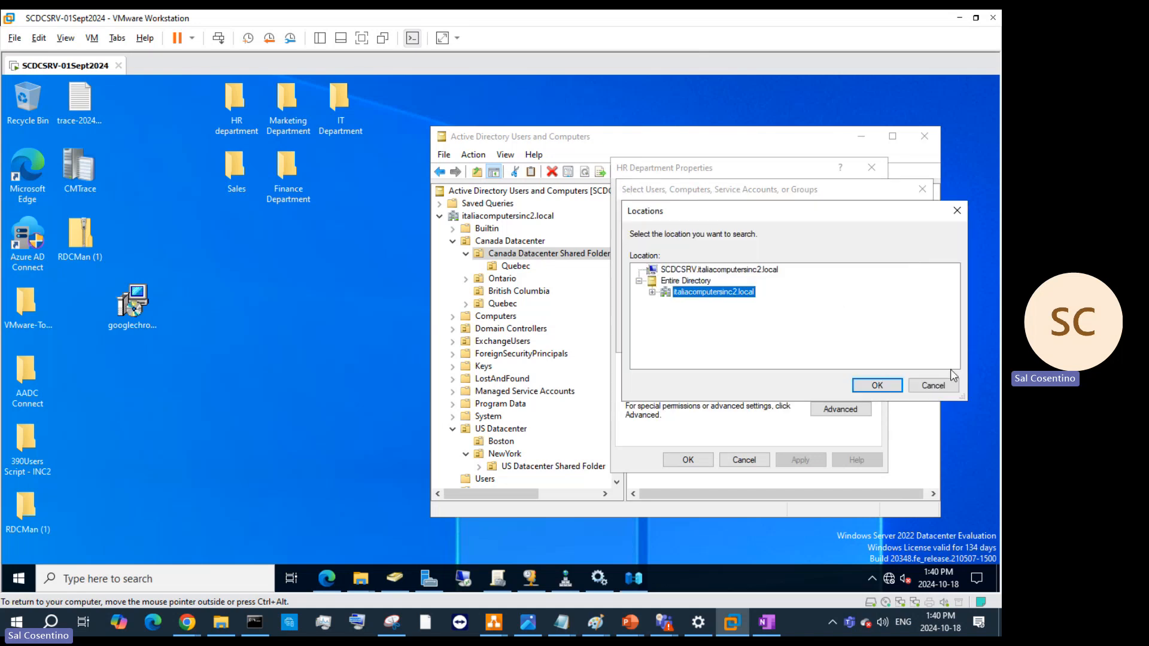
click(944, 387)
click(683, 340)
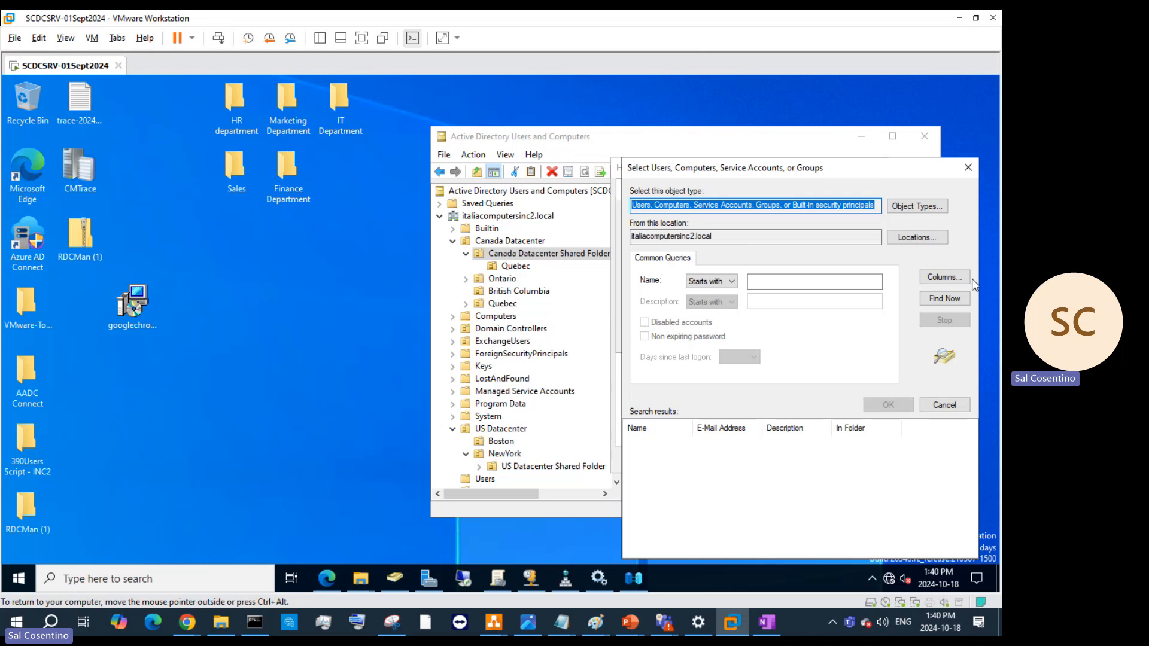
- List all matching directory objects with Find Now, then return to the names box
click(952, 299)
scroll(710, 479, down, 4)
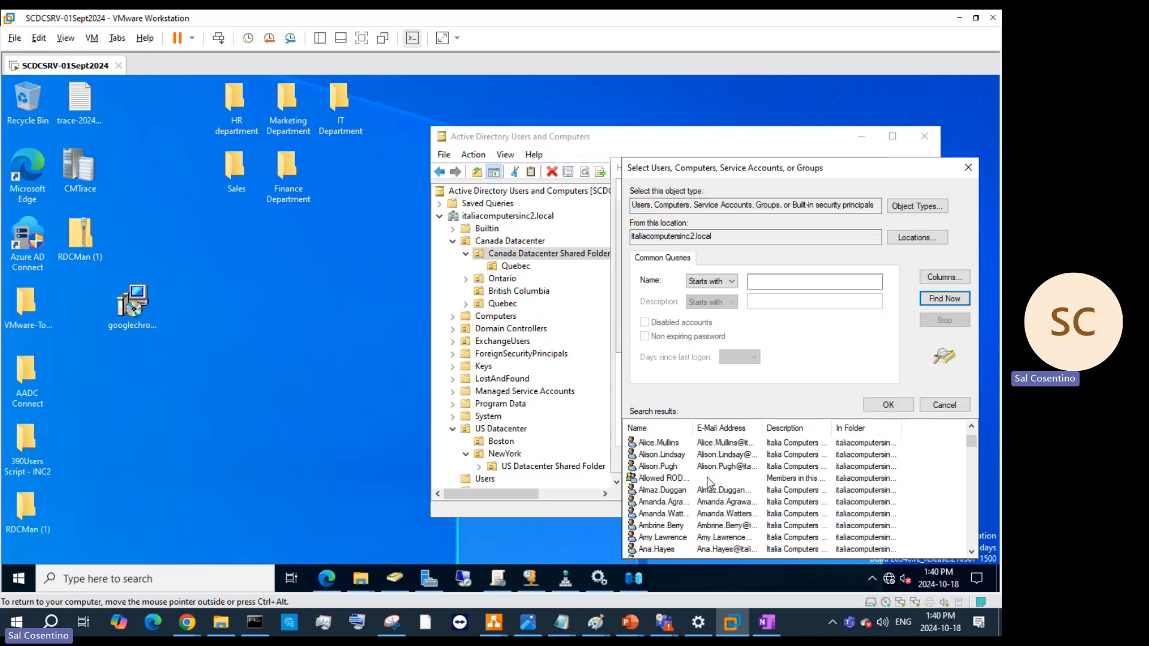
scroll(708, 482, down, 12)
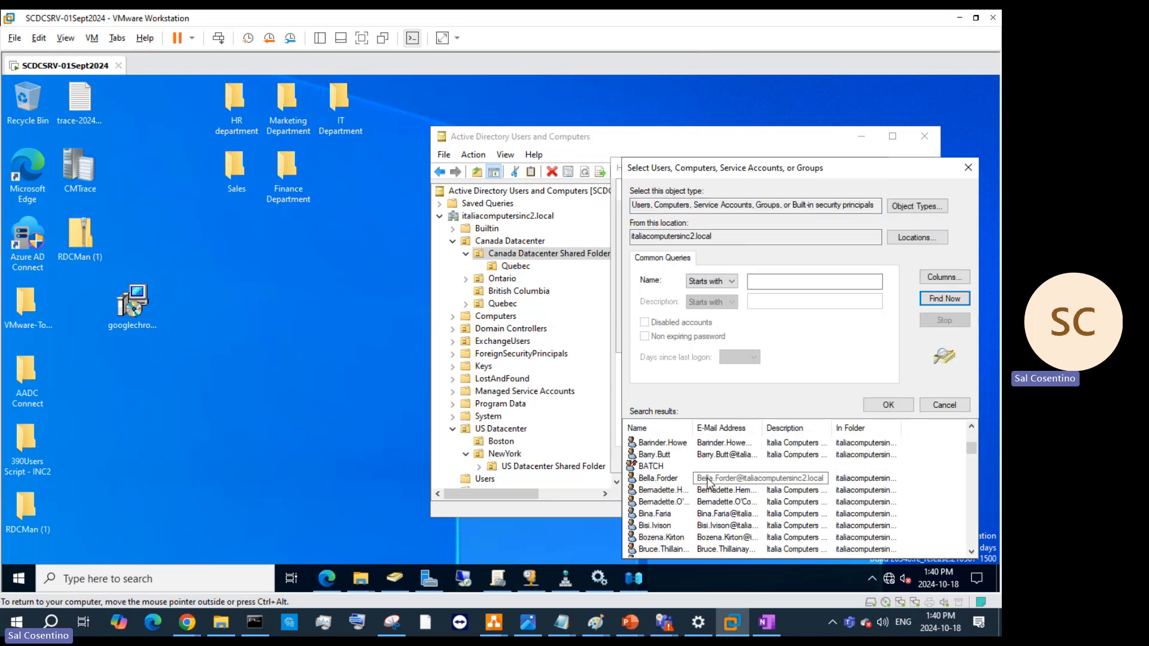
scroll(709, 479, down, 4)
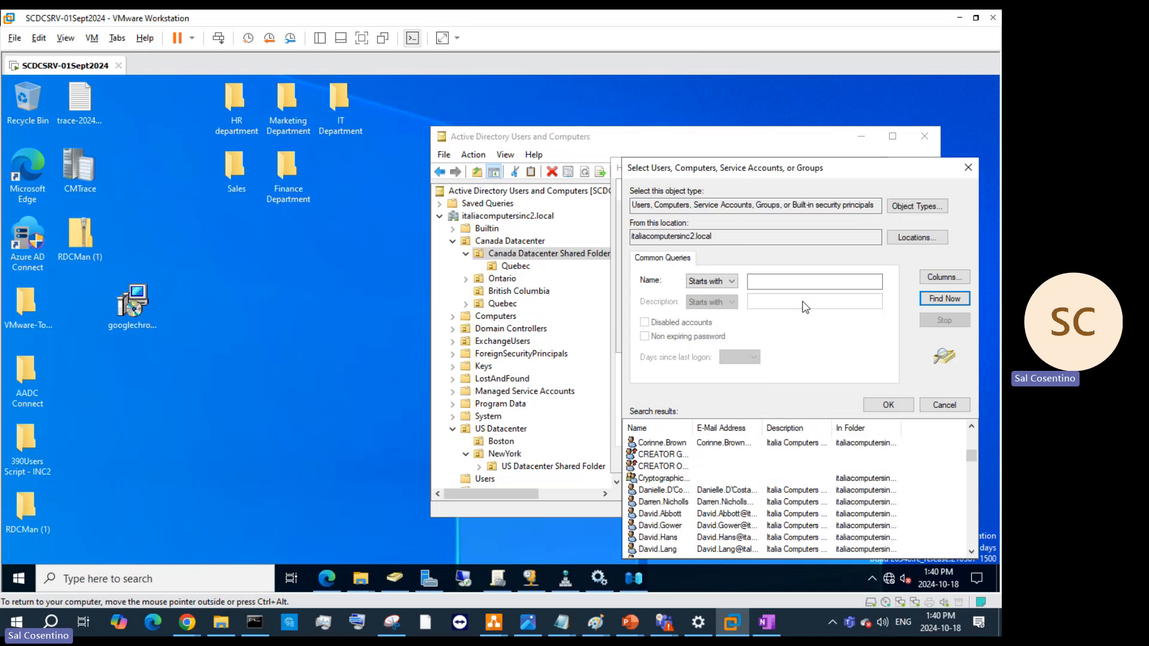
click(924, 207)
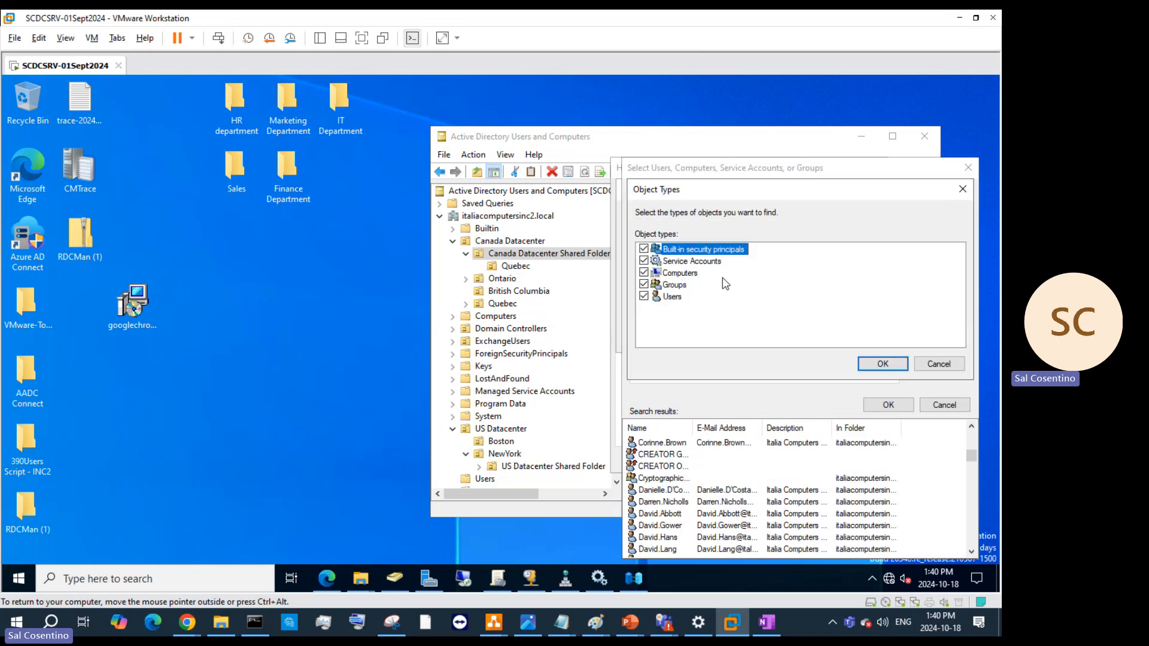
click(883, 364)
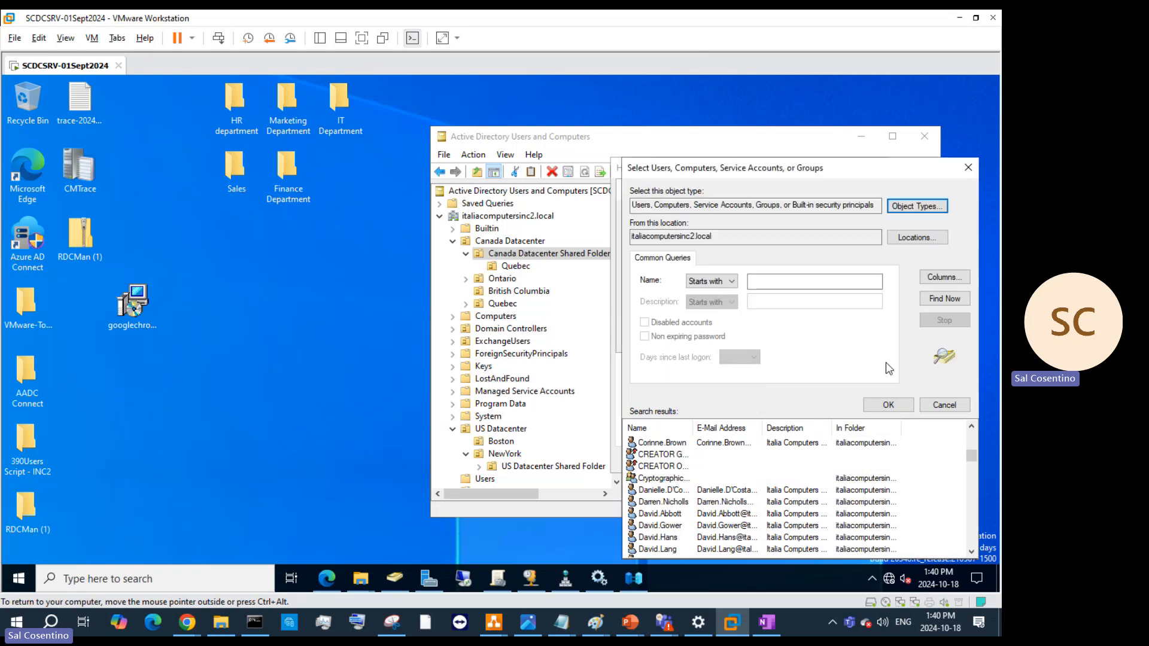
click(787, 280)
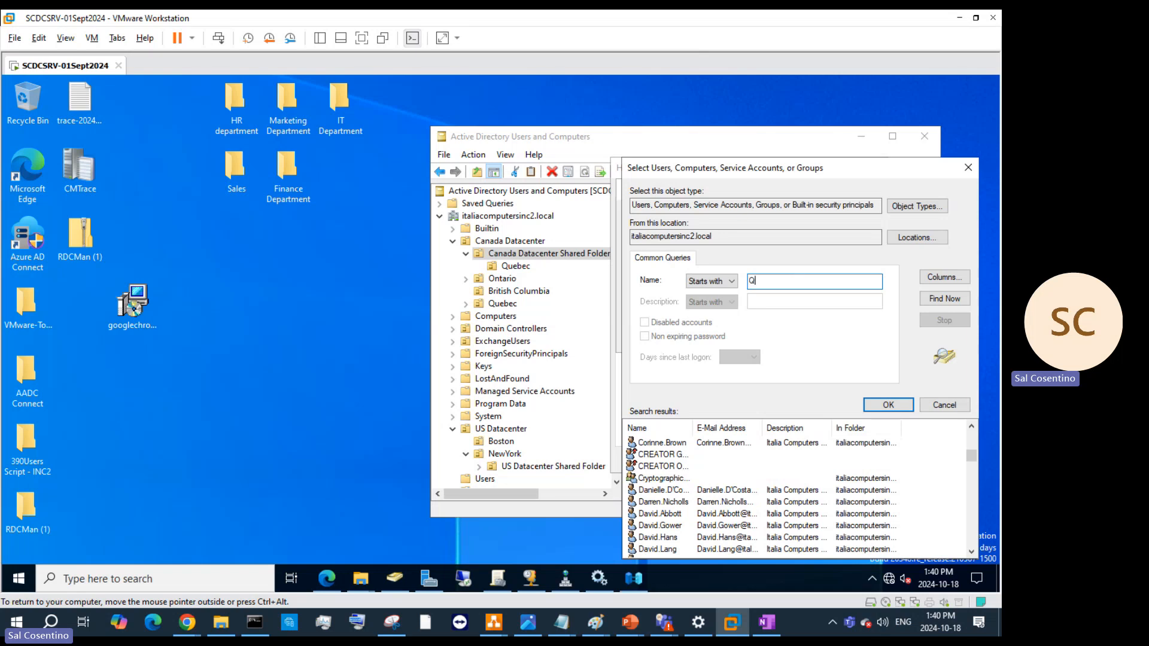
key(Escape)
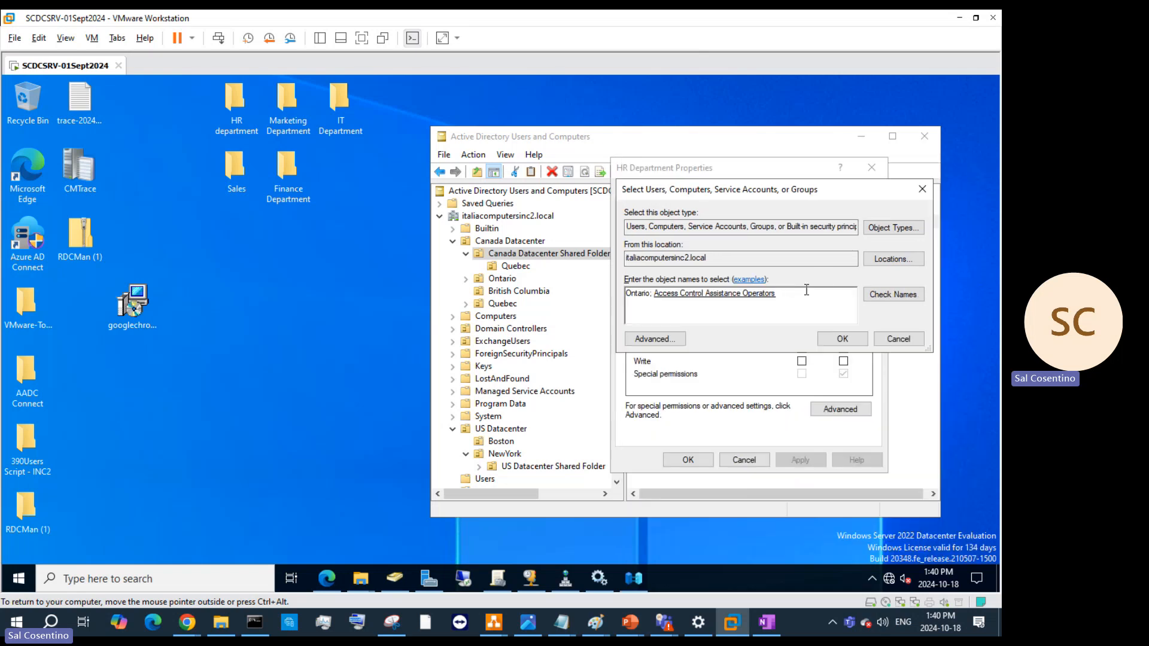
- Clear the names box and exclude Service Accounts from the object types
drag(805, 297, 475, 303)
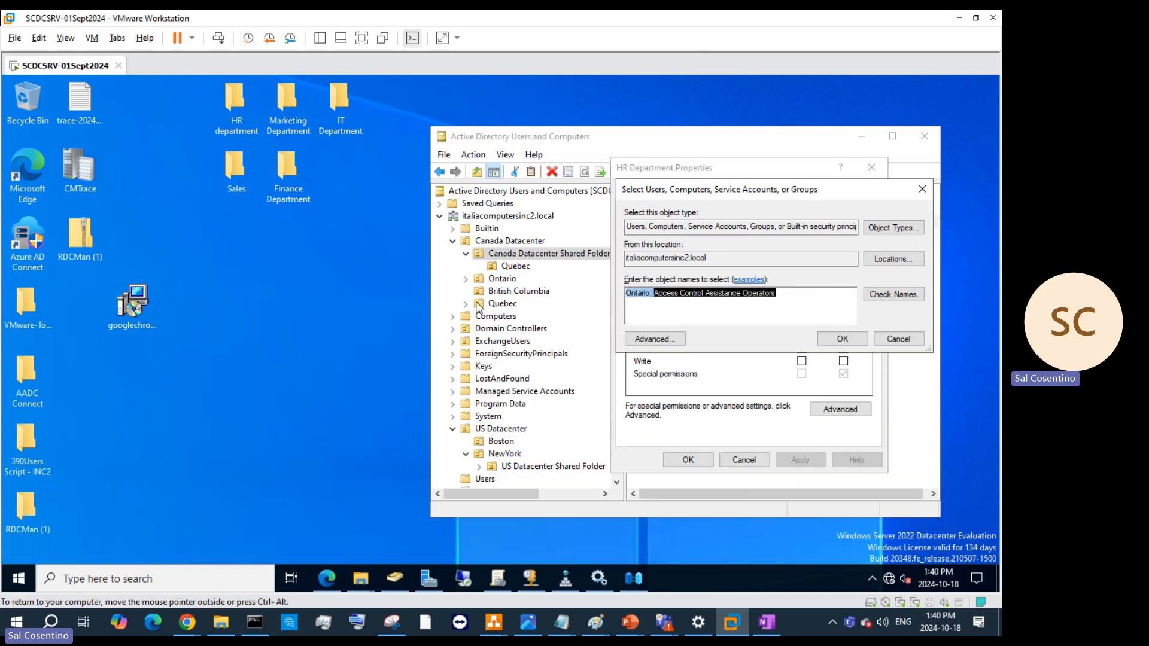
key(Delete)
click(893, 228)
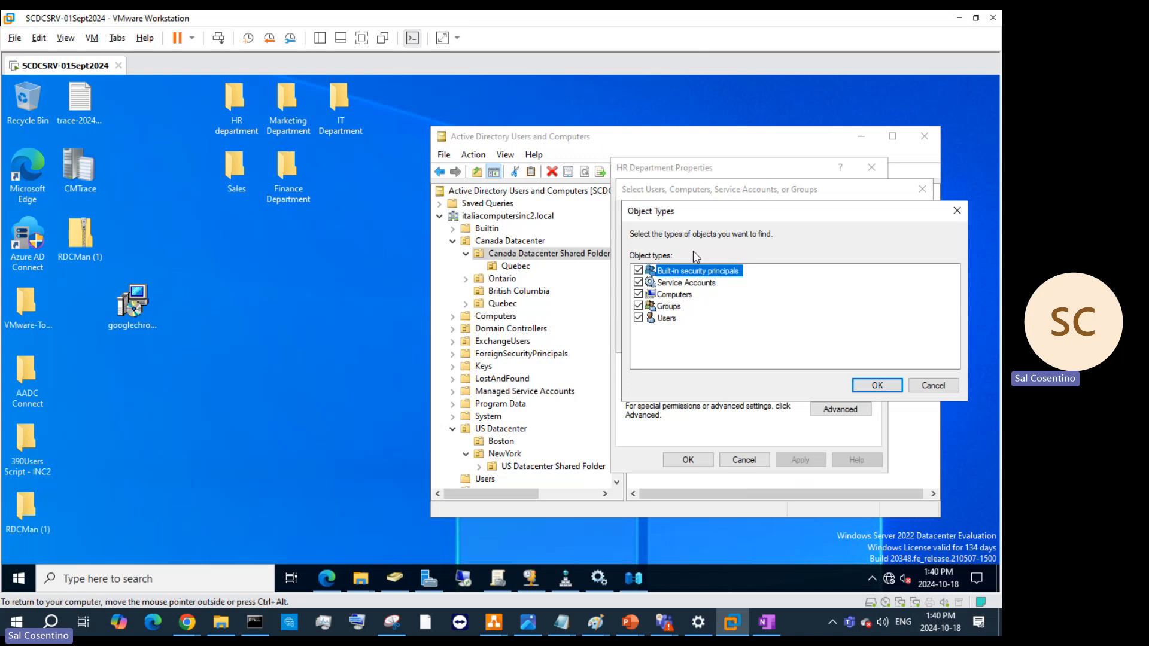
click(652, 285)
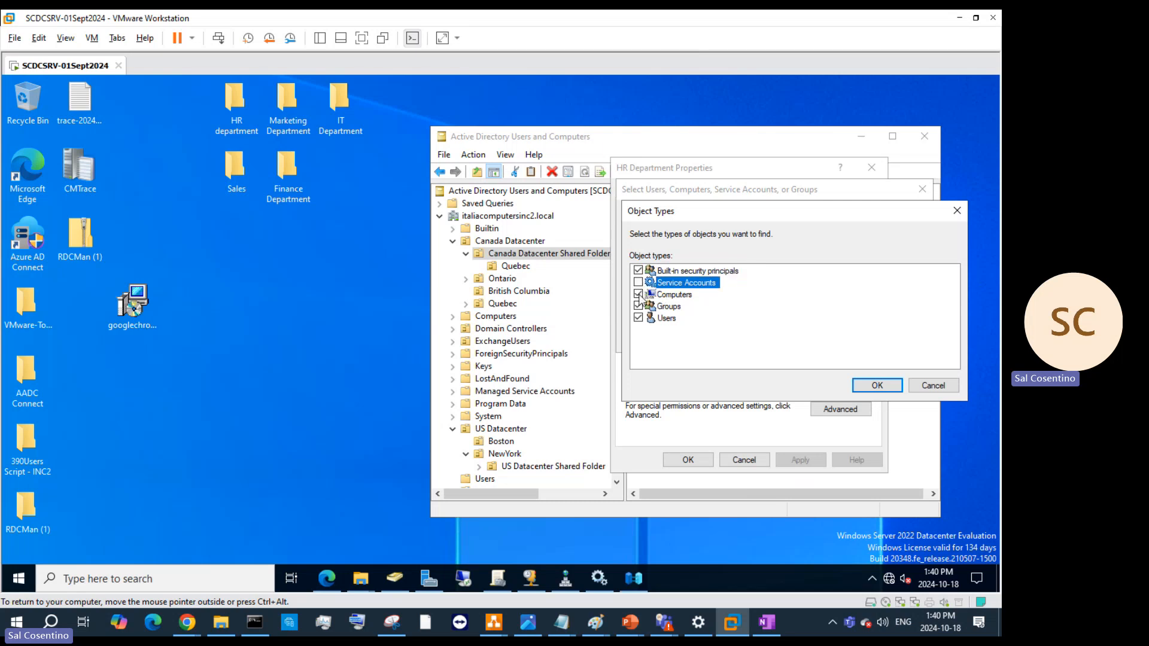
click(874, 386)
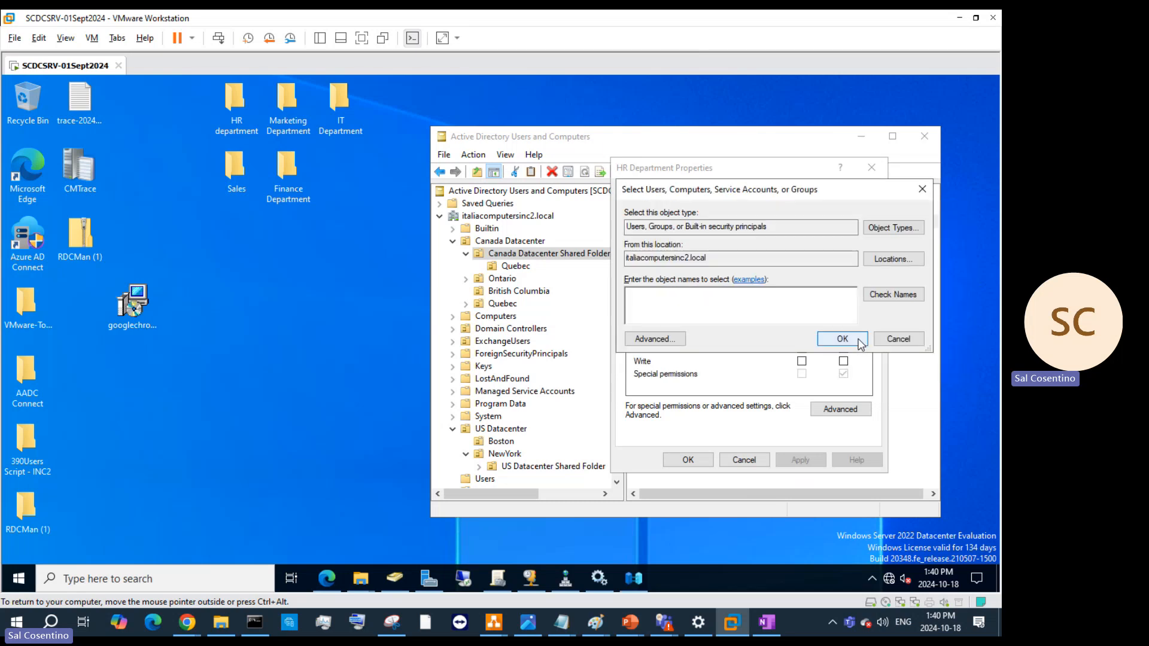
- Search users and groups starting with 'Q', browse the results, then return to Active Directory Users and Computers
click(672, 339)
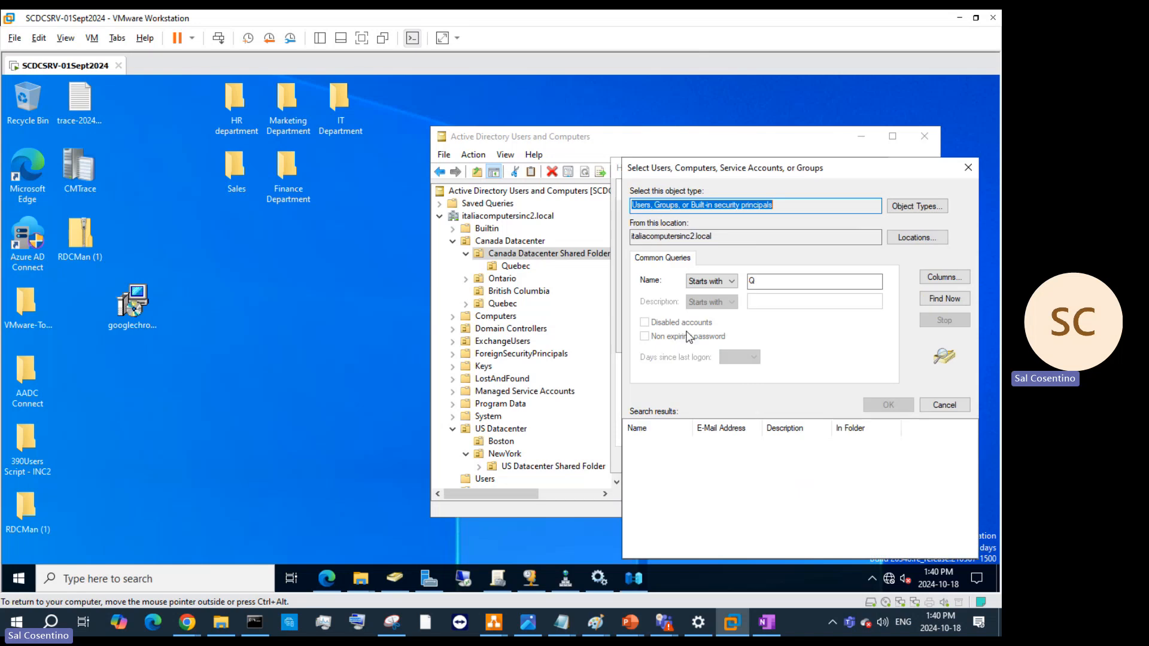
click(843, 280)
text(Q)
click(945, 299)
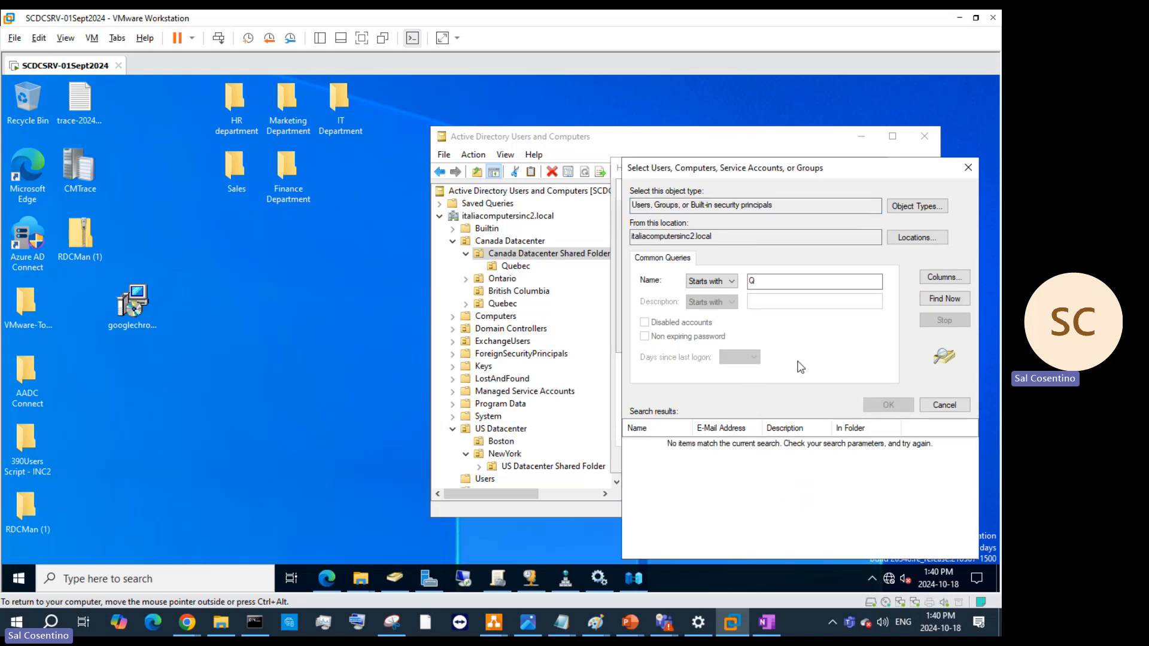
click(800, 281)
click(958, 304)
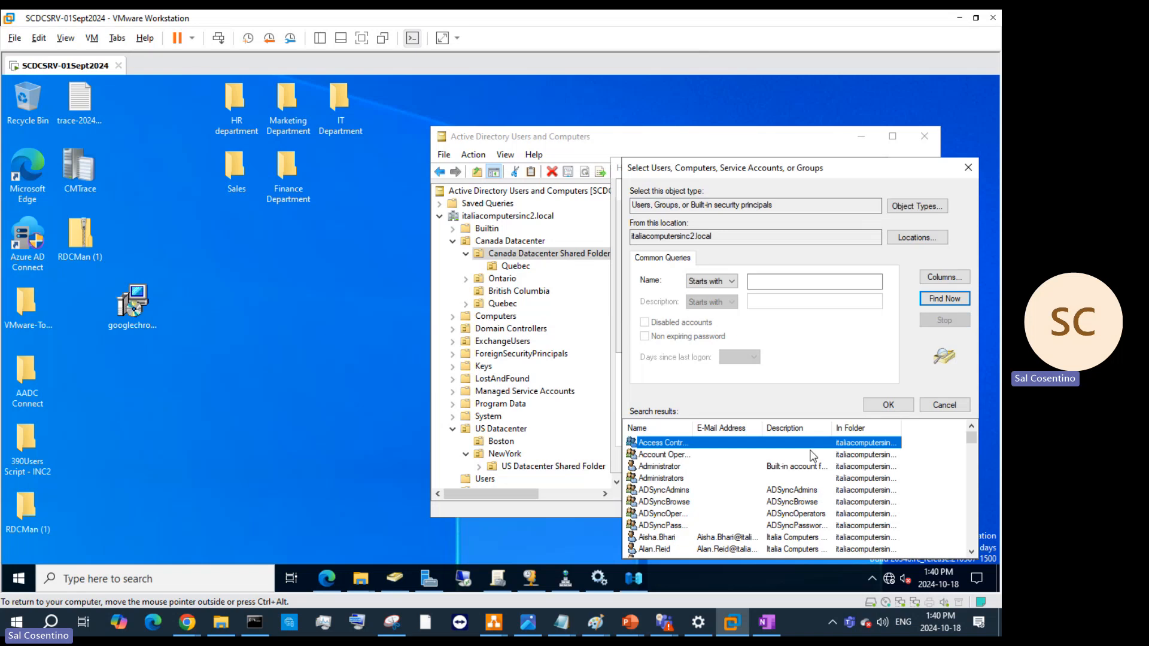
scroll(814, 455, down, 4)
scroll(812, 457, down, 15)
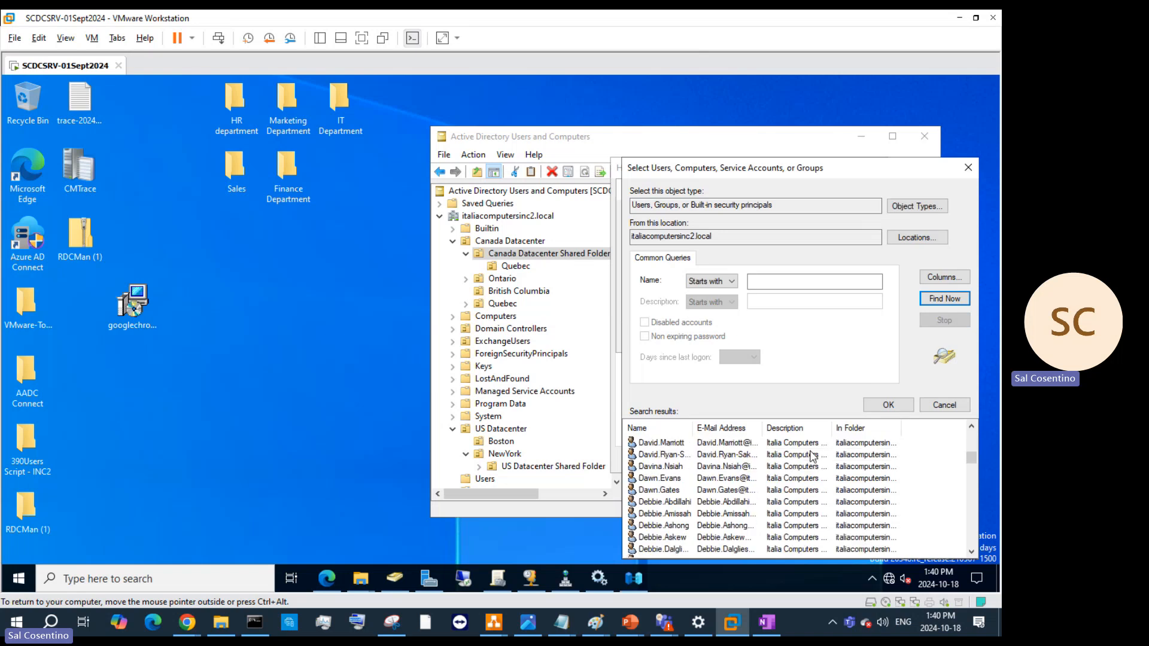
scroll(813, 457, down, 12)
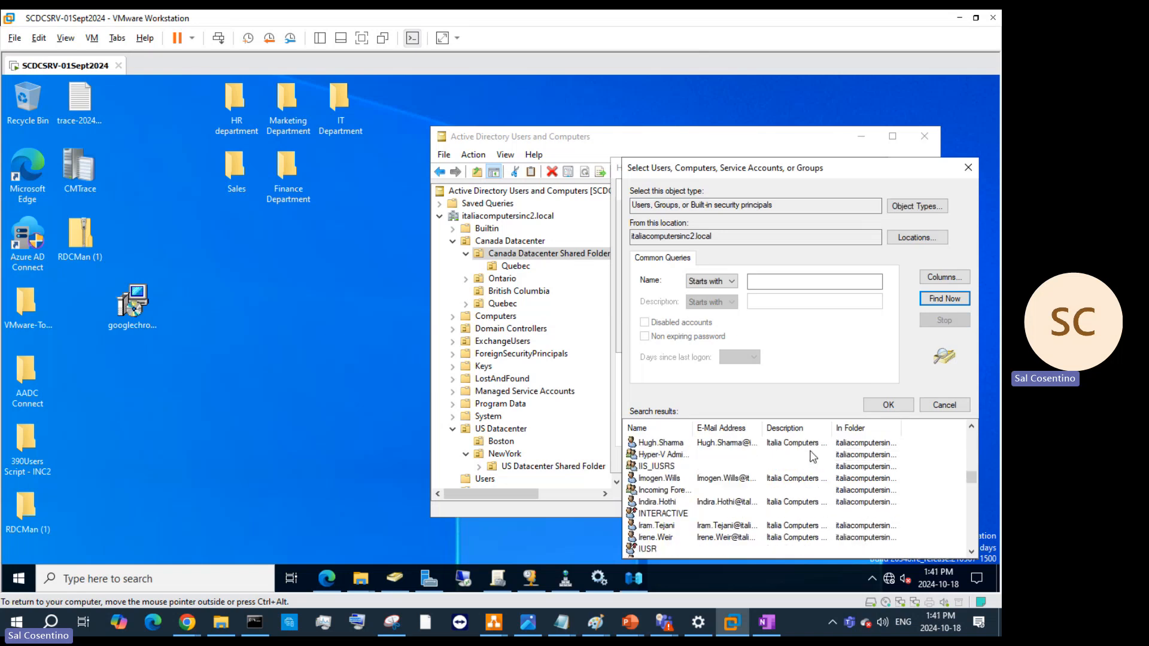
scroll(812, 457, down, 12)
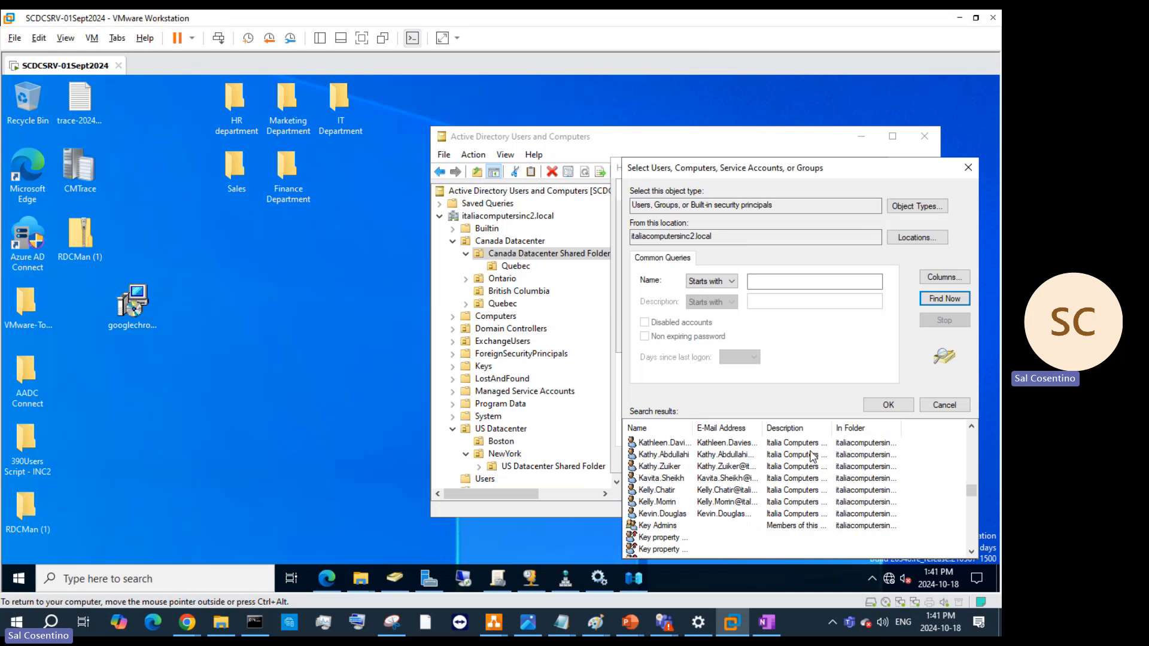
scroll(812, 457, down, 8)
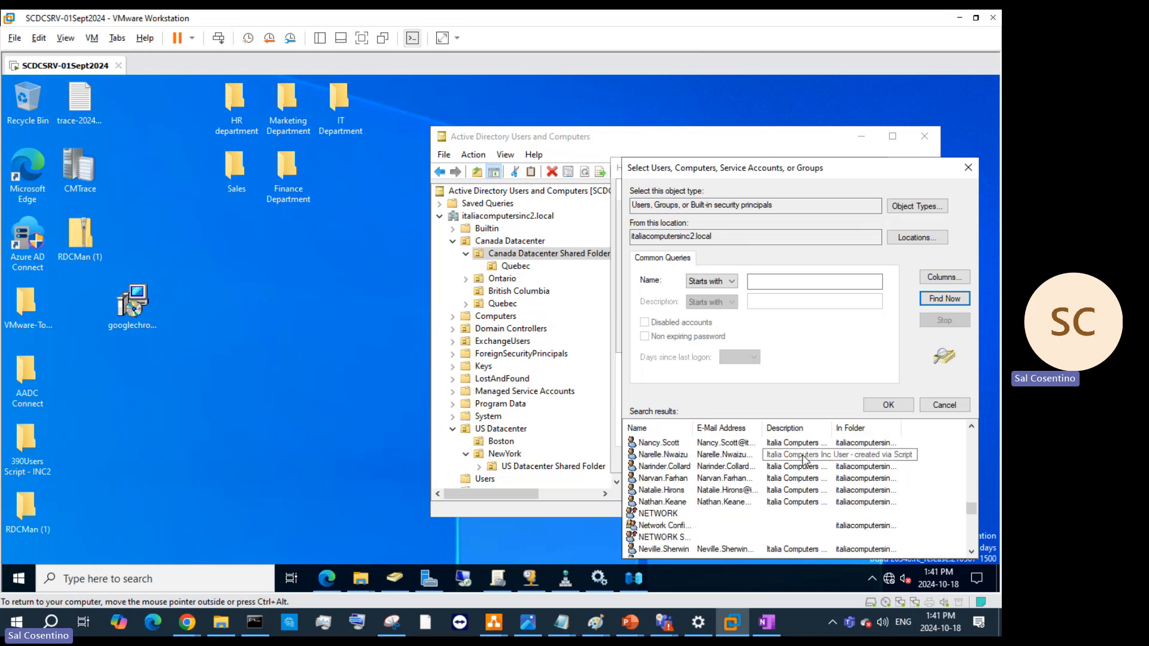
scroll(652, 510, up, 8)
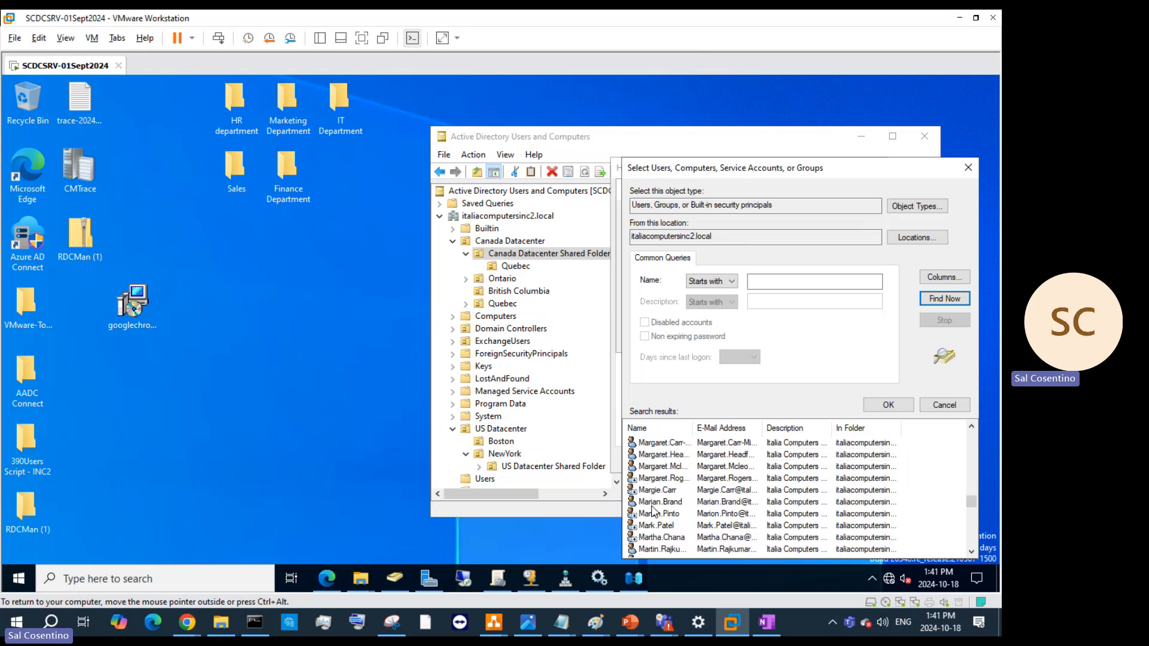
scroll(769, 488, down, 10)
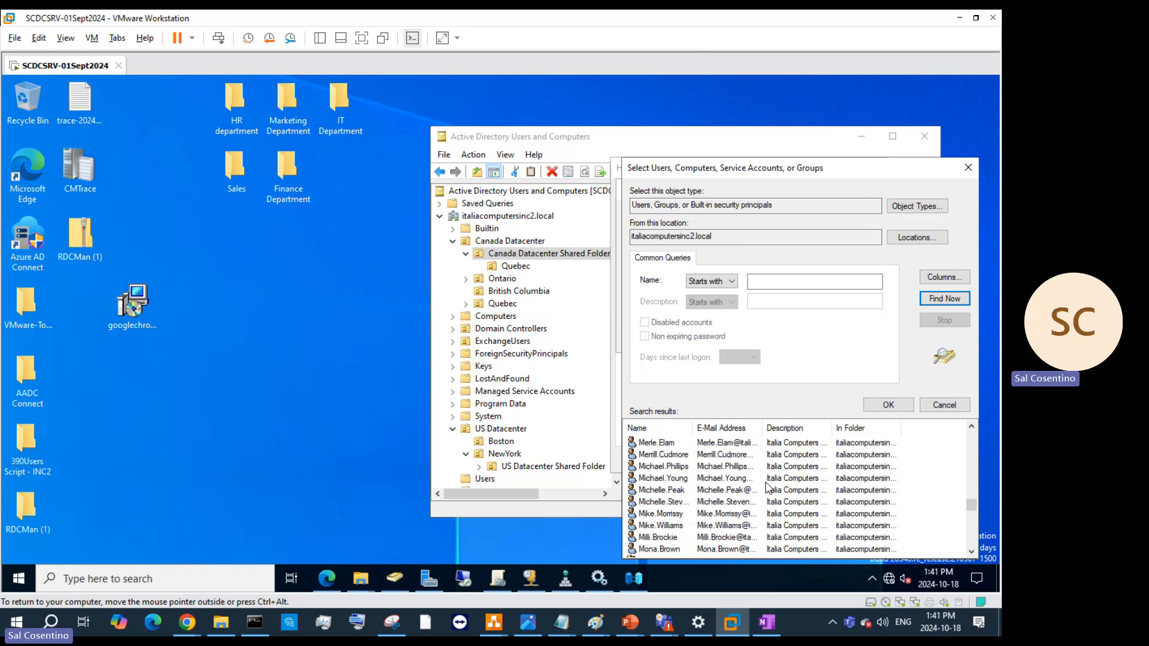
scroll(661, 532, down, 8)
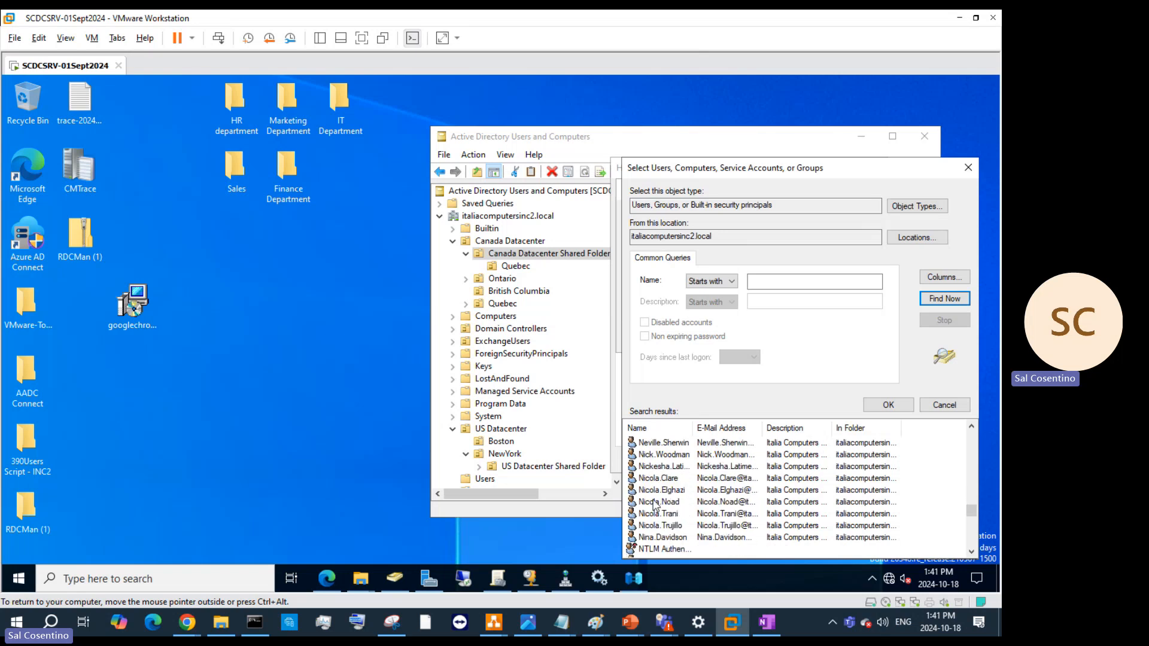
scroll(656, 483, down, 5)
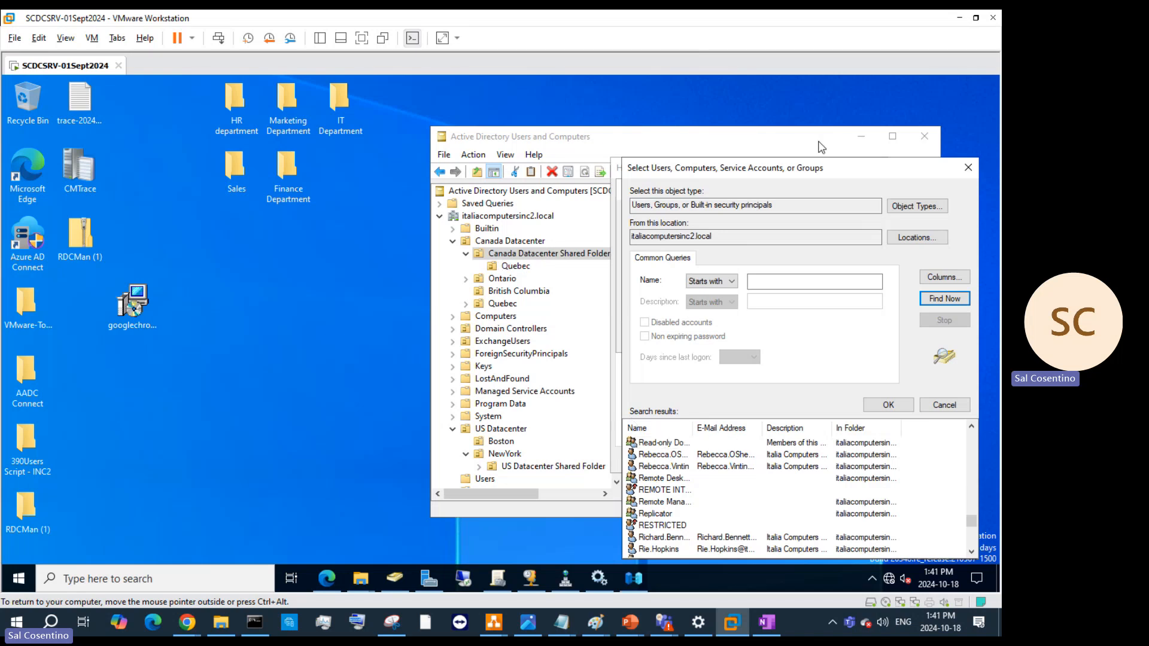
click(968, 167)
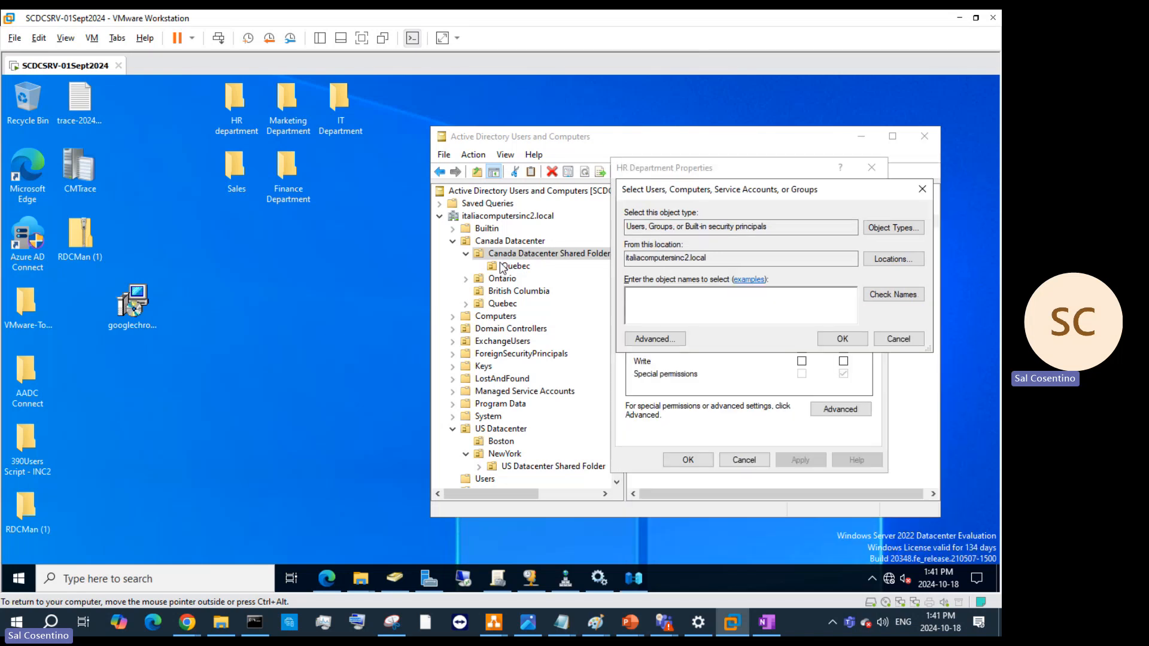
click(504, 267)
- Try deleting the nested Quebec OU, which fails with an insufficient privileges error
click(506, 304)
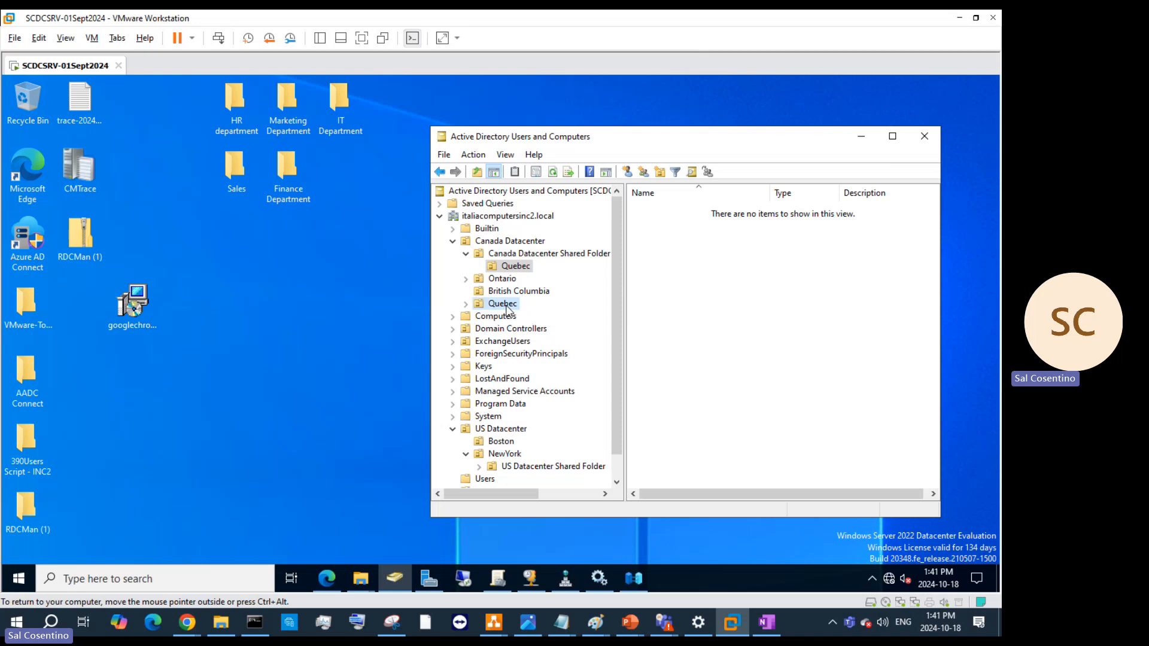
right_click(507, 305)
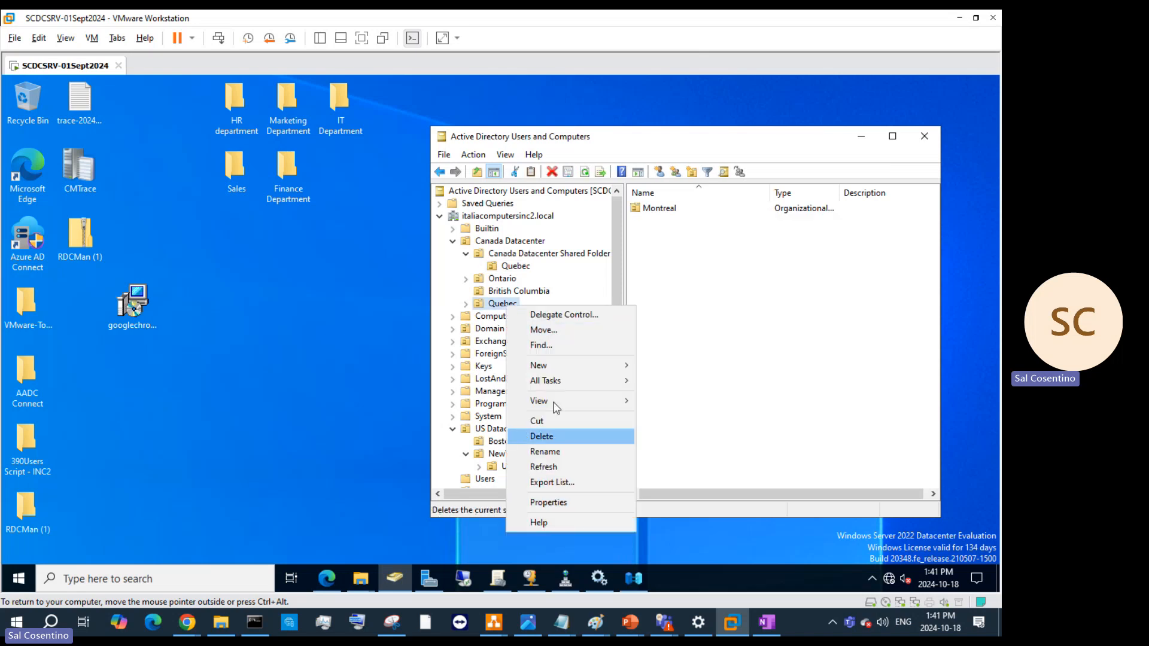
click(516, 267)
right_click(518, 271)
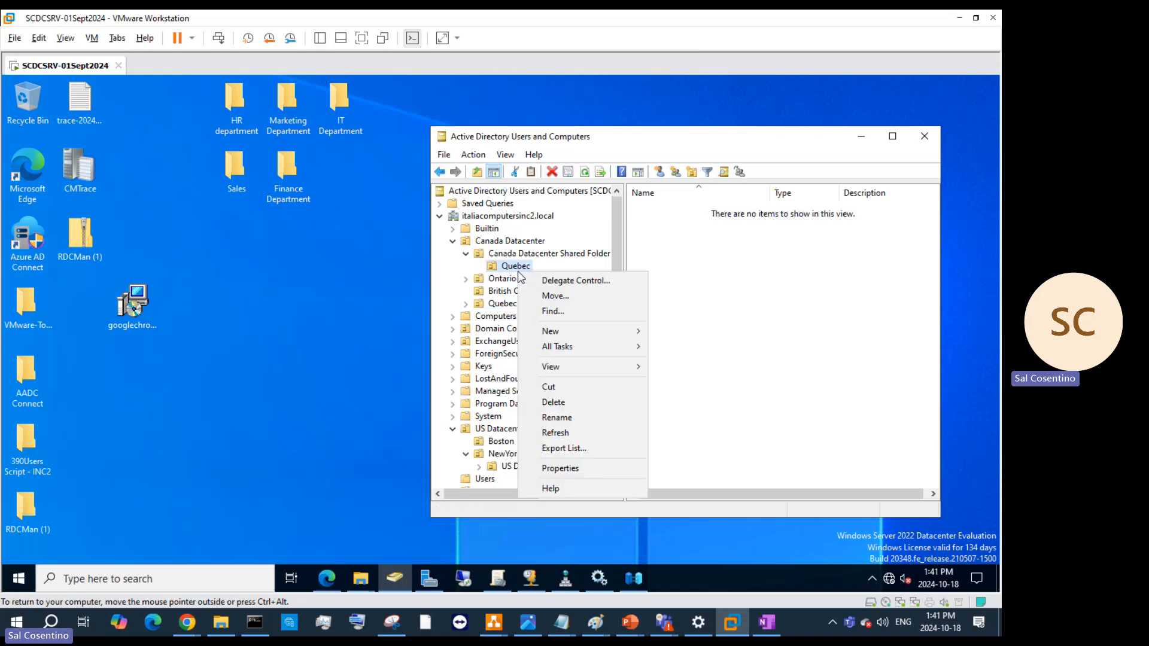
click(591, 408)
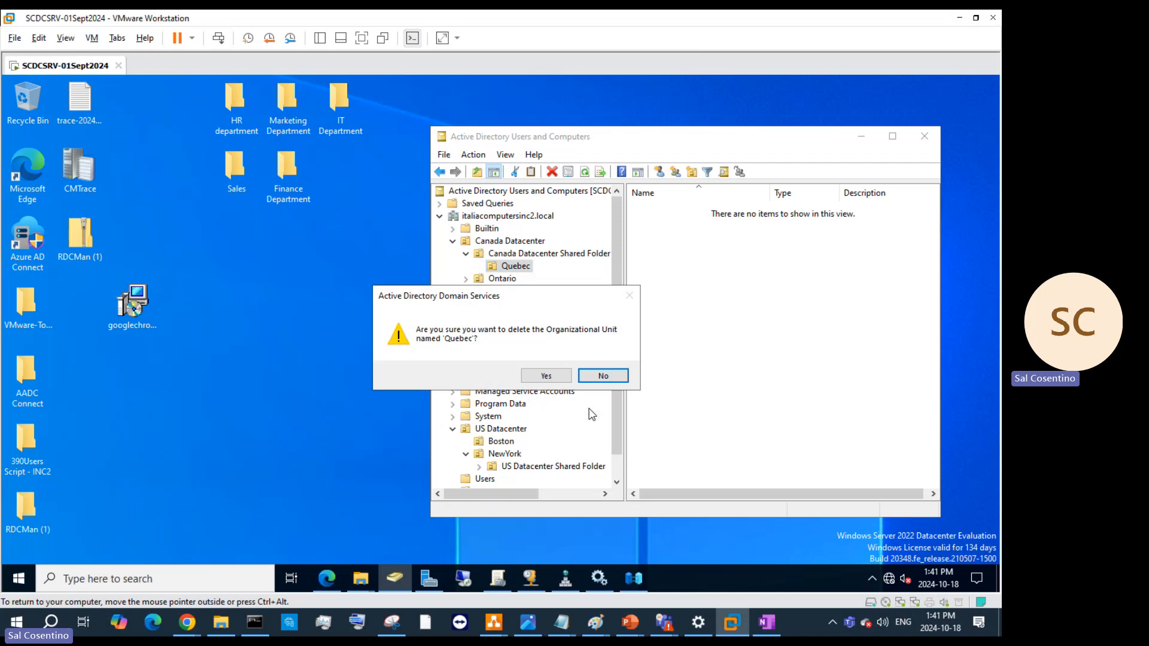
click(548, 376)
click(611, 378)
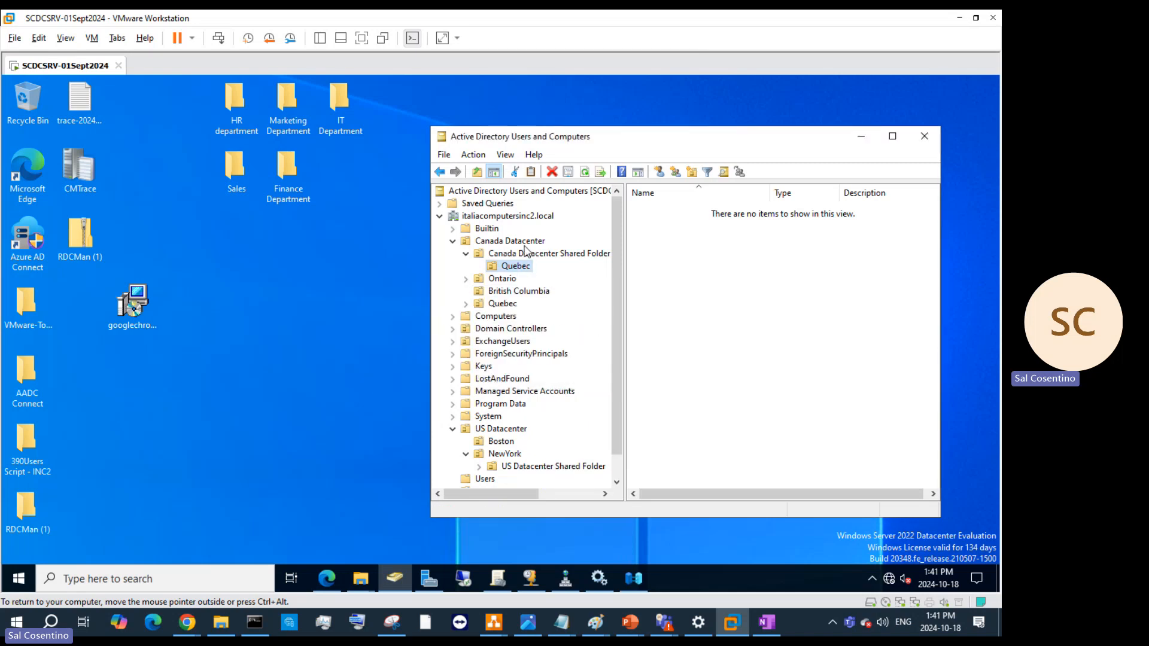
right_click(516, 271)
click(520, 267)
- Turn off 'Protect object from accidental deletion' for the Quebec OU
right_click(520, 268)
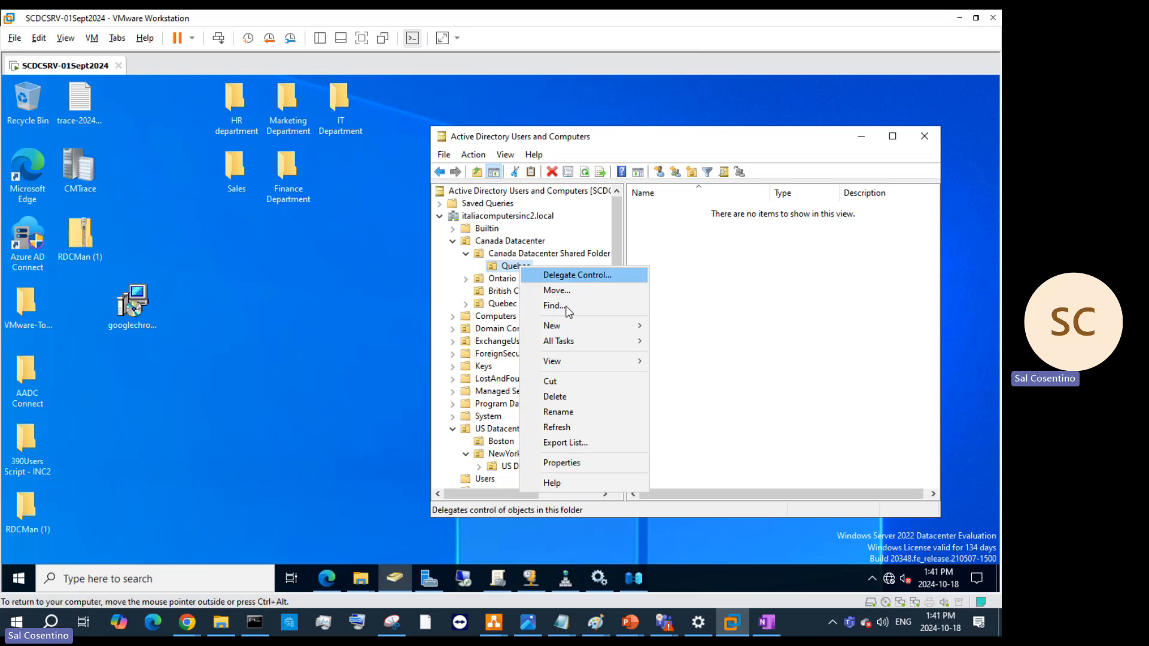
click(599, 463)
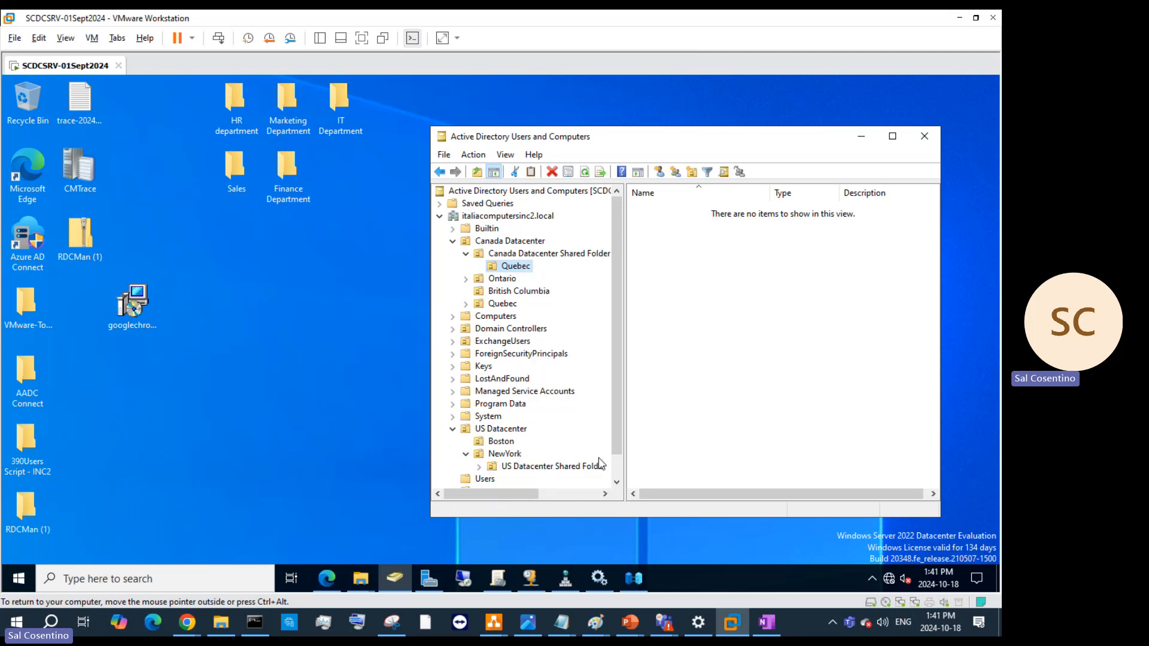
click(732, 210)
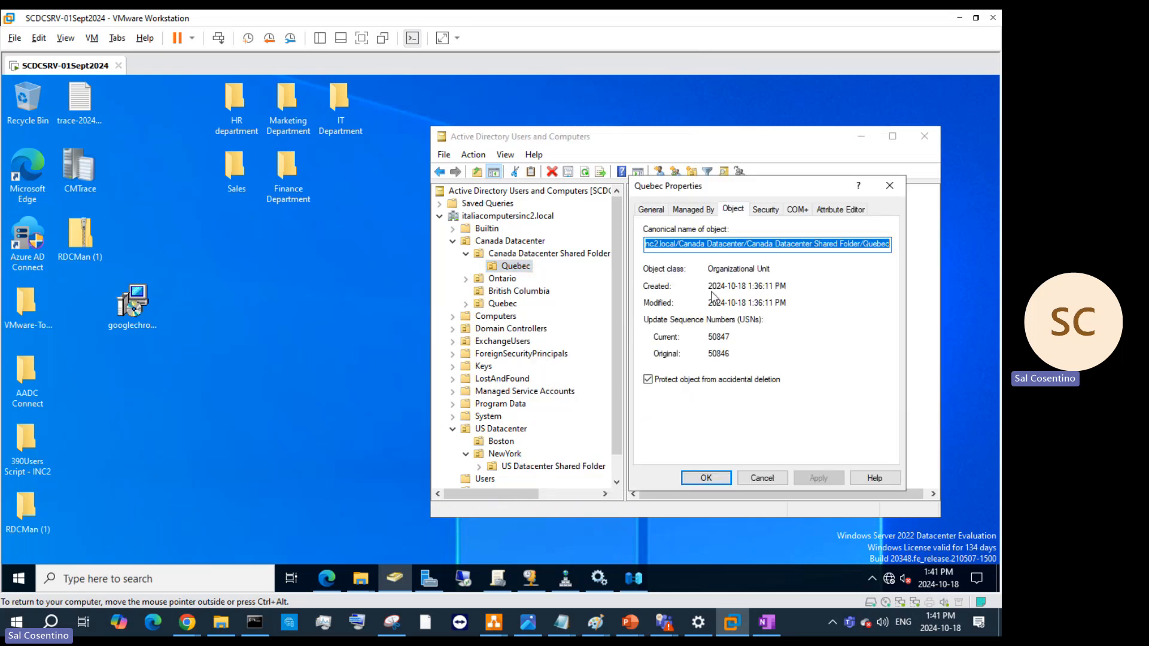
click(650, 380)
click(818, 478)
click(708, 479)
- Delete the nested Quebec OU and confirm
right_click(520, 267)
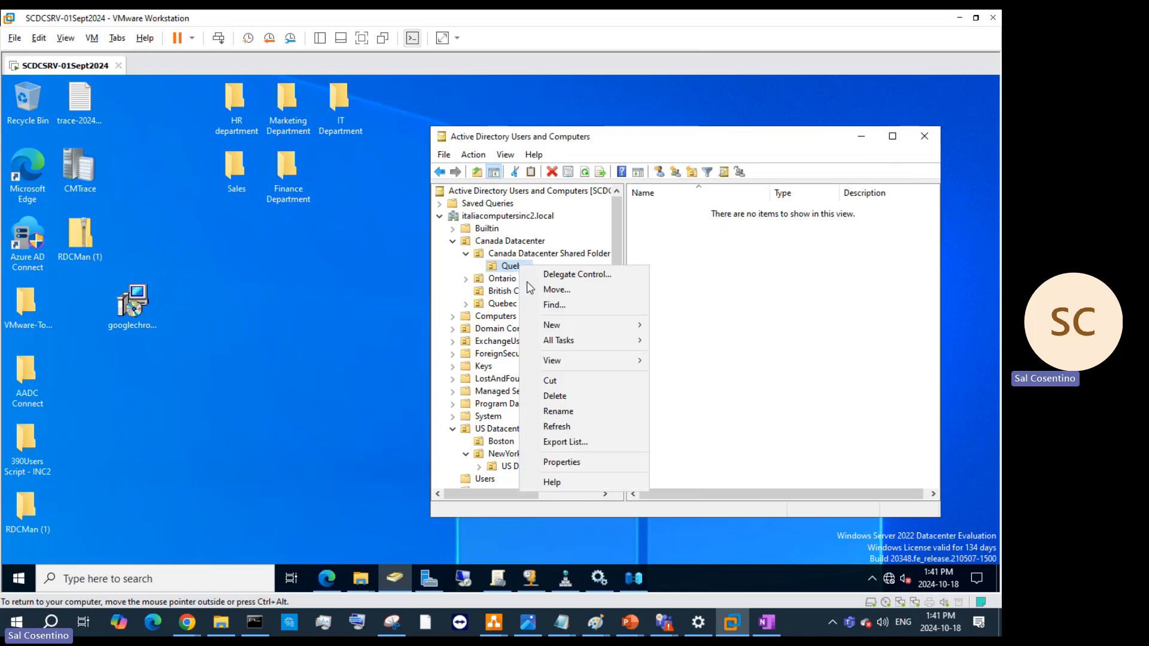
click(566, 395)
click(562, 374)
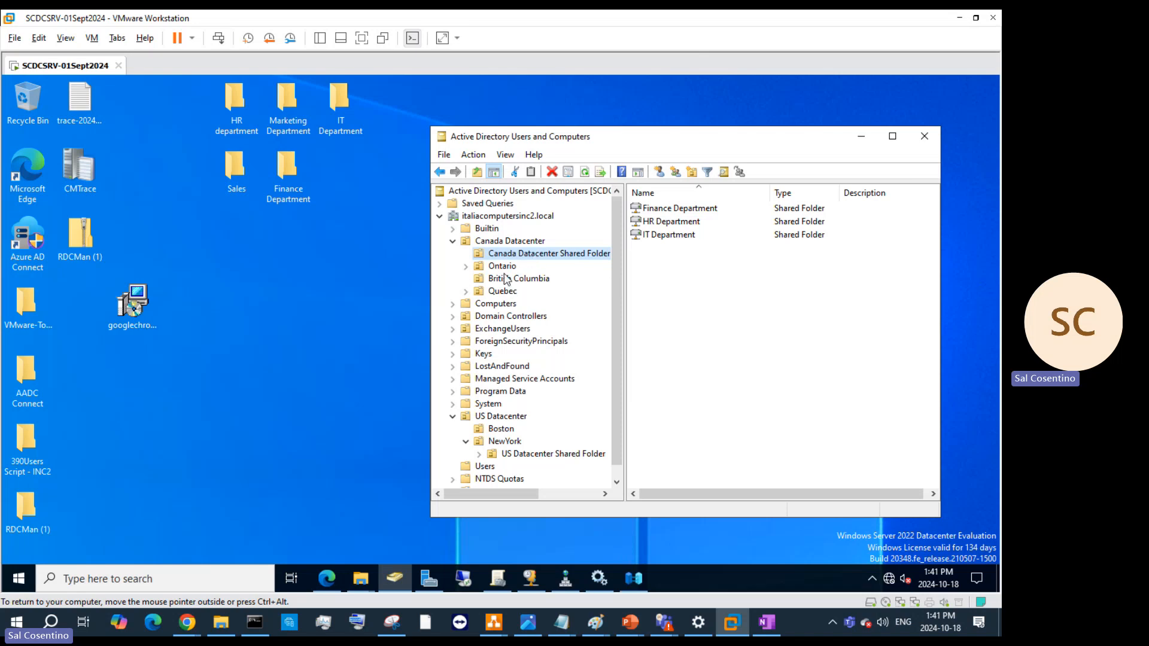
- Open the Finance Department shared folder's properties at the Attribute Editor
click(662, 205)
right_click(663, 205)
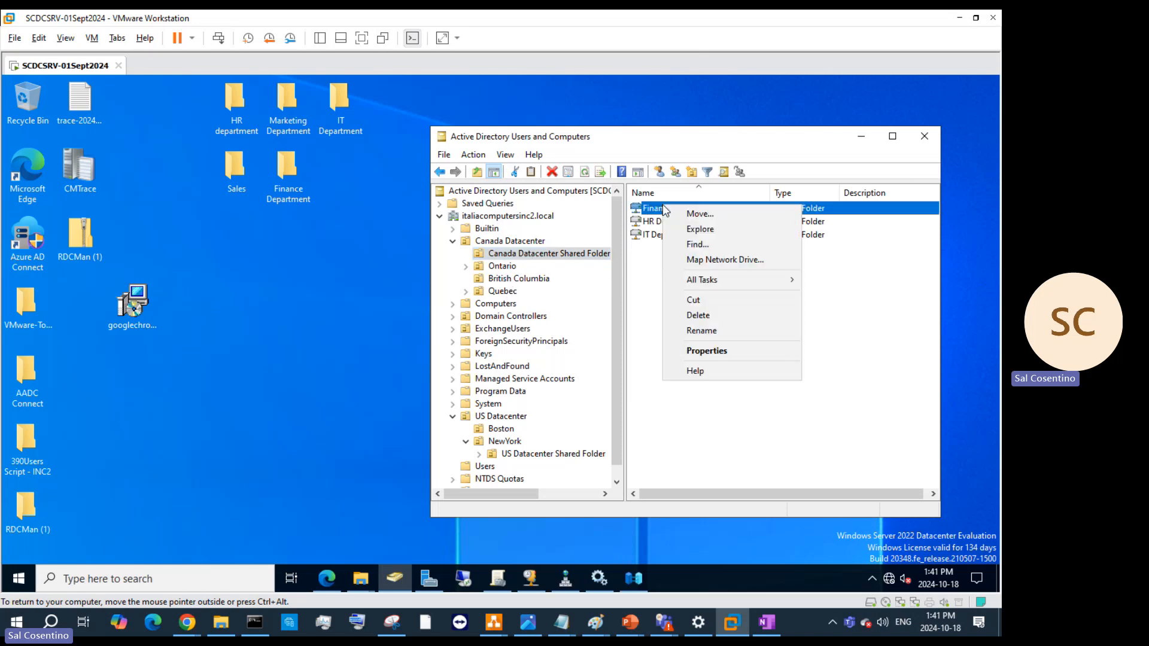
click(720, 354)
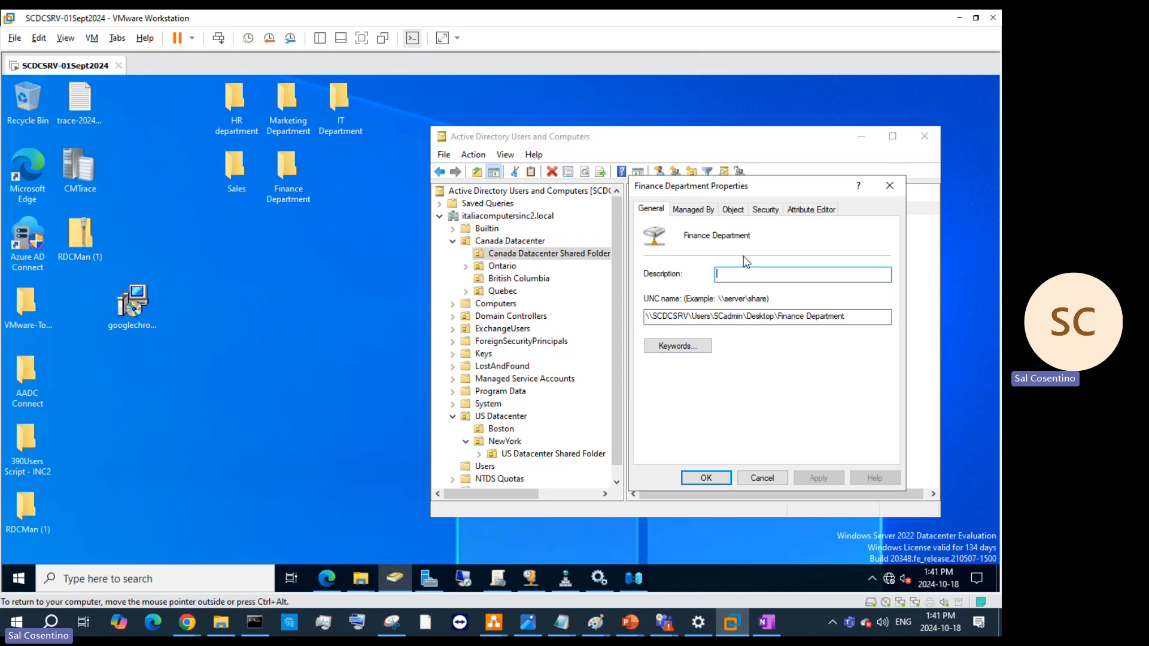
click(766, 209)
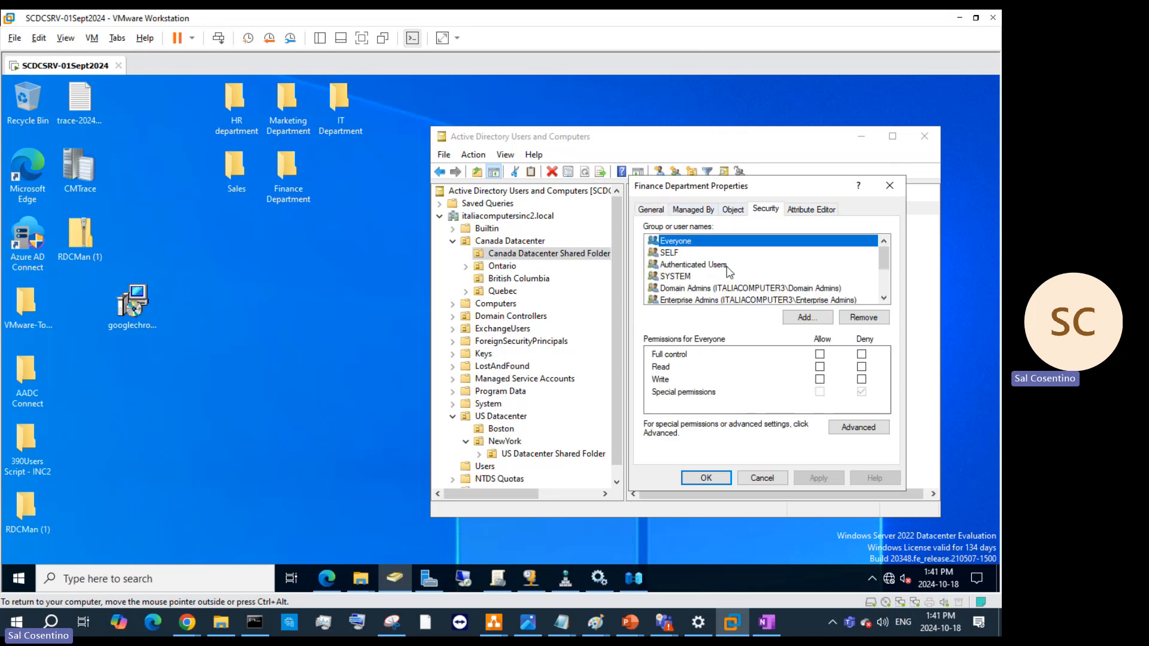
scroll(728, 272, down, 2)
scroll(728, 273, up, 2)
scroll(775, 284, down, 2)
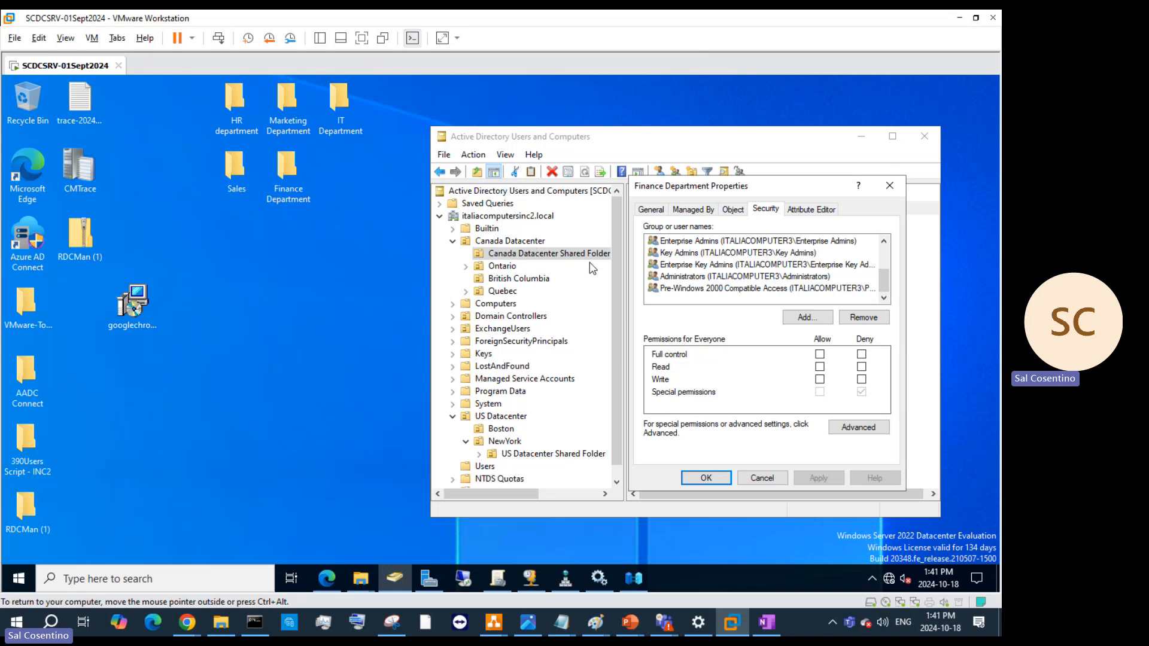
click(824, 209)
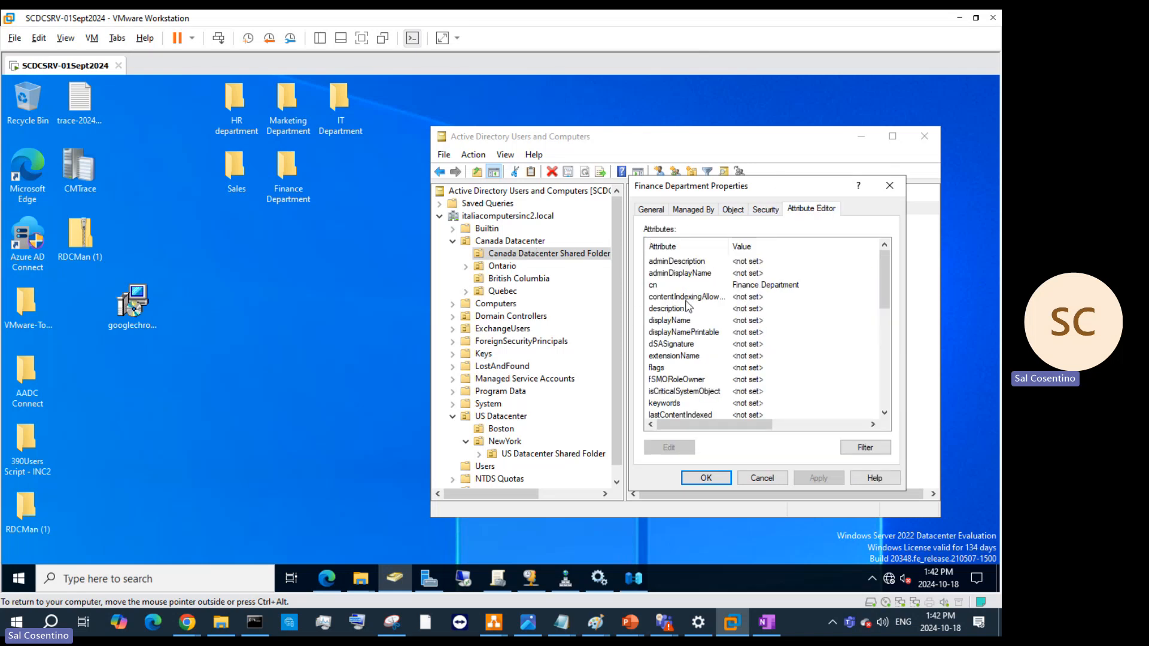
- Set the displayName attribute to 'Finance Department' and apply it
double_click(751, 321)
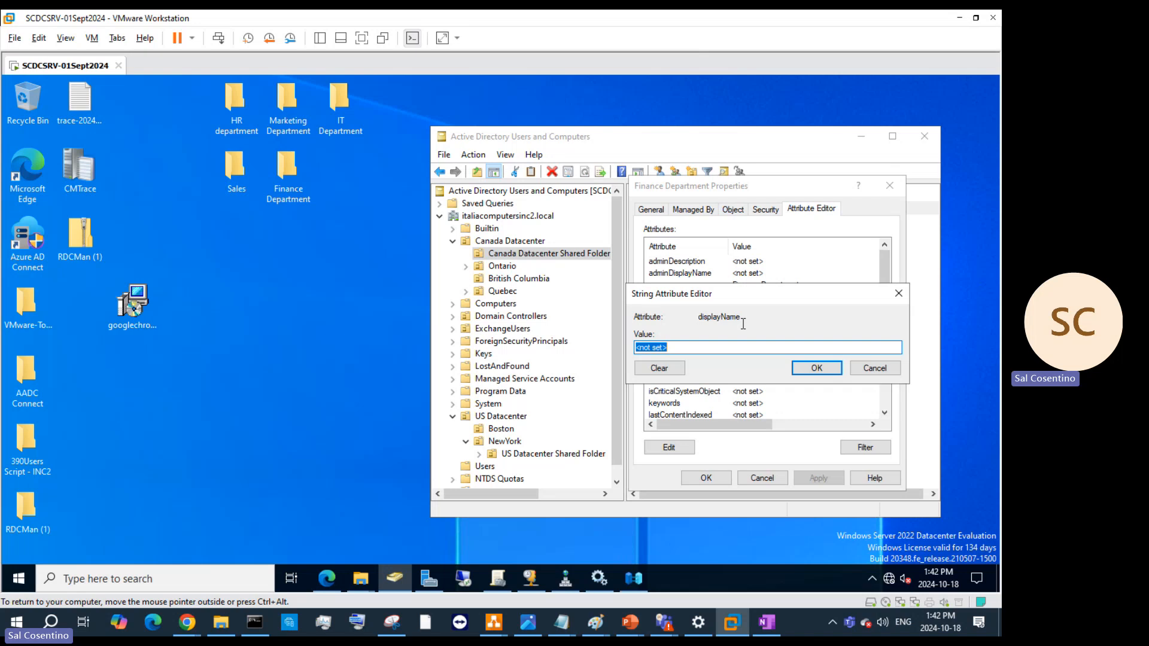
text(Finance Department)
click(802, 368)
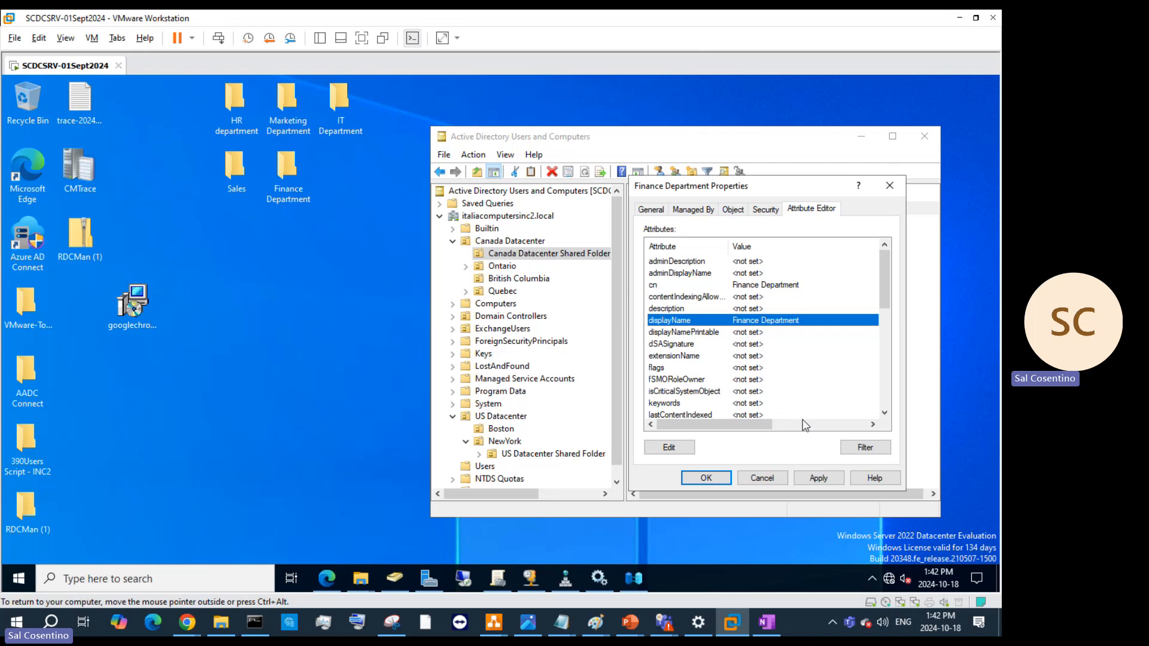
click(818, 477)
click(706, 478)
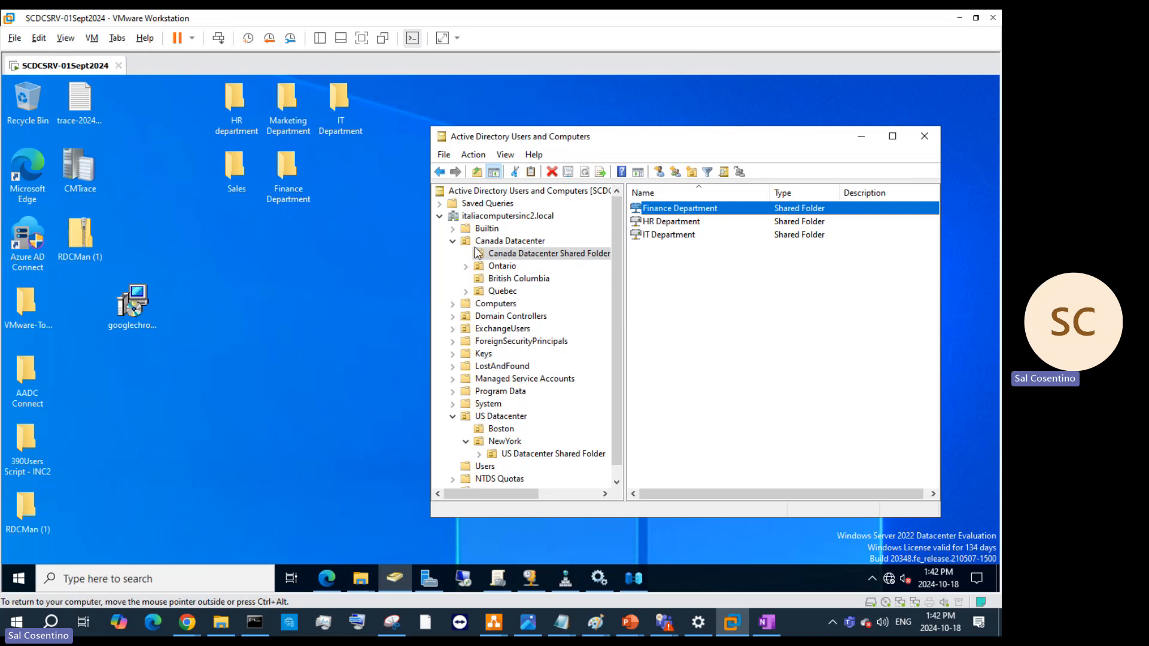
- View the Domain Controllers container, then minimize the Active Directory Users and Computers console
scroll(509, 419, down, 1)
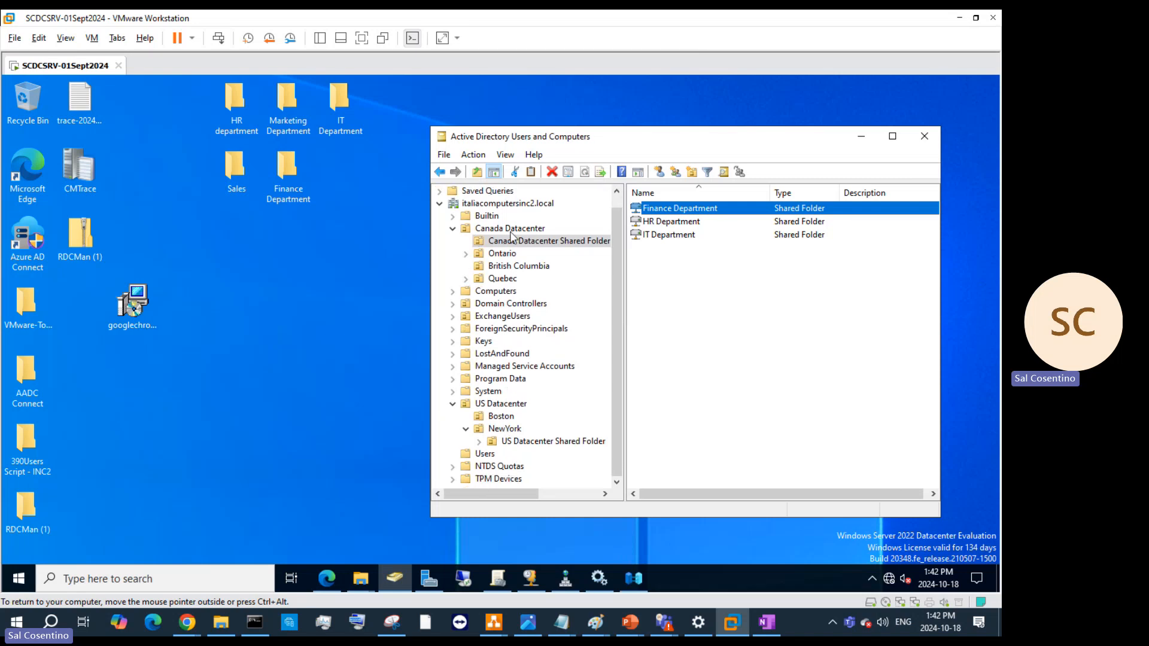
click(479, 305)
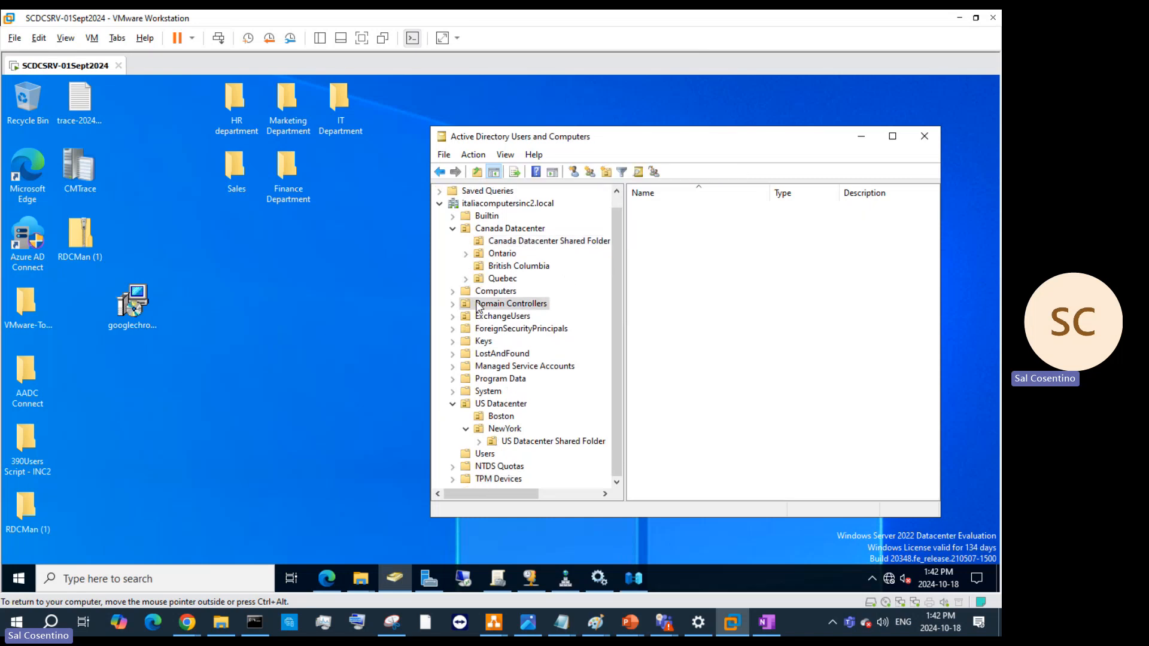
right_click(658, 235)
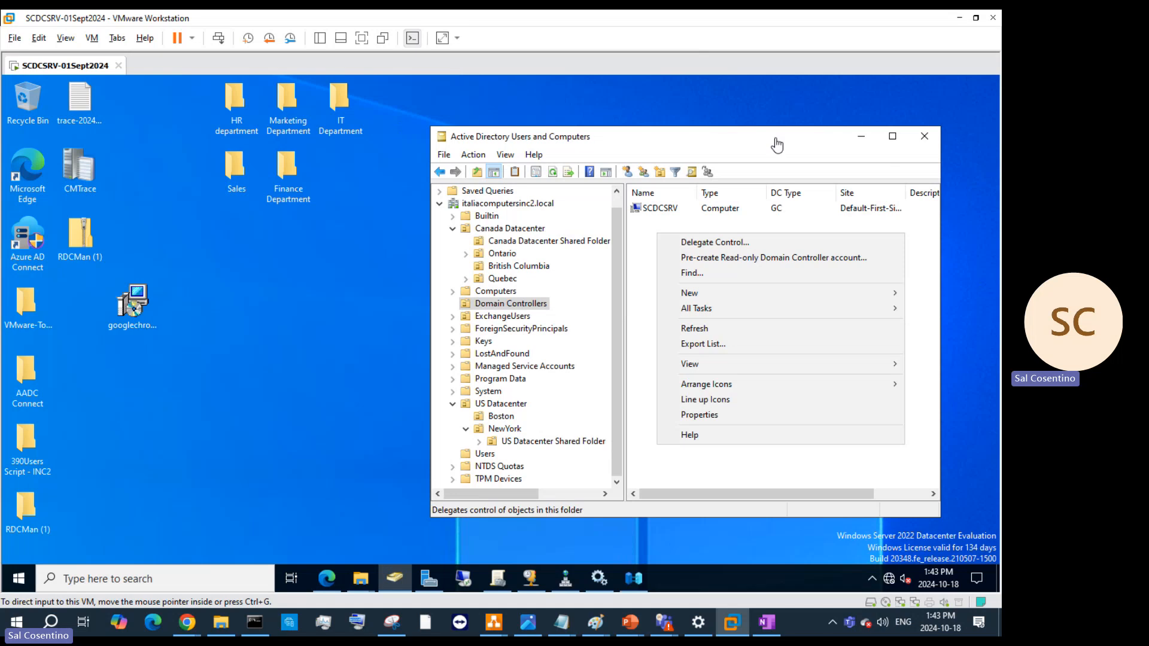
click(859, 135)
click(860, 135)
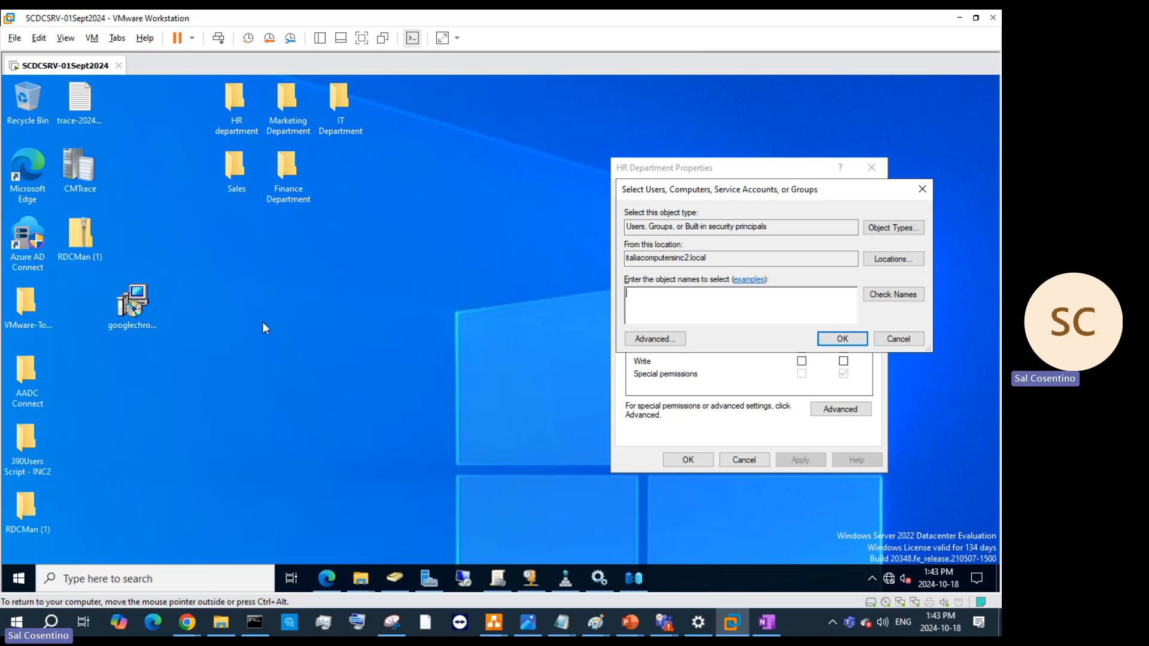
- Start a Typical new VM, installing the OS later, with guest OS VMware ESXi 7 and later
click(15, 37)
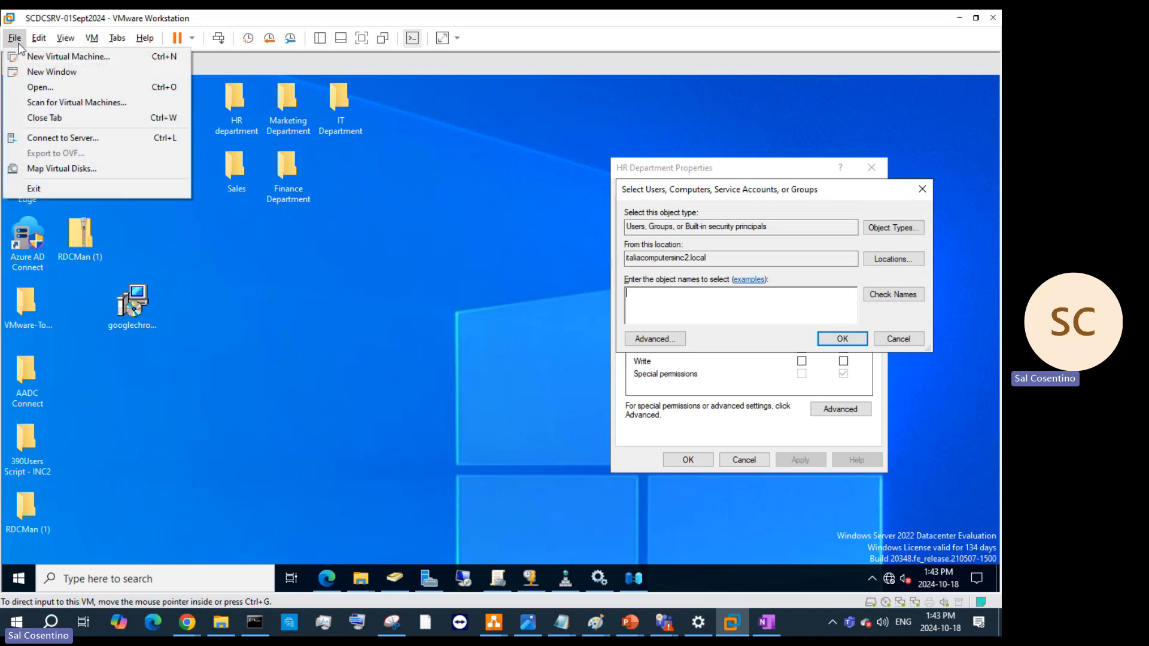
click(59, 56)
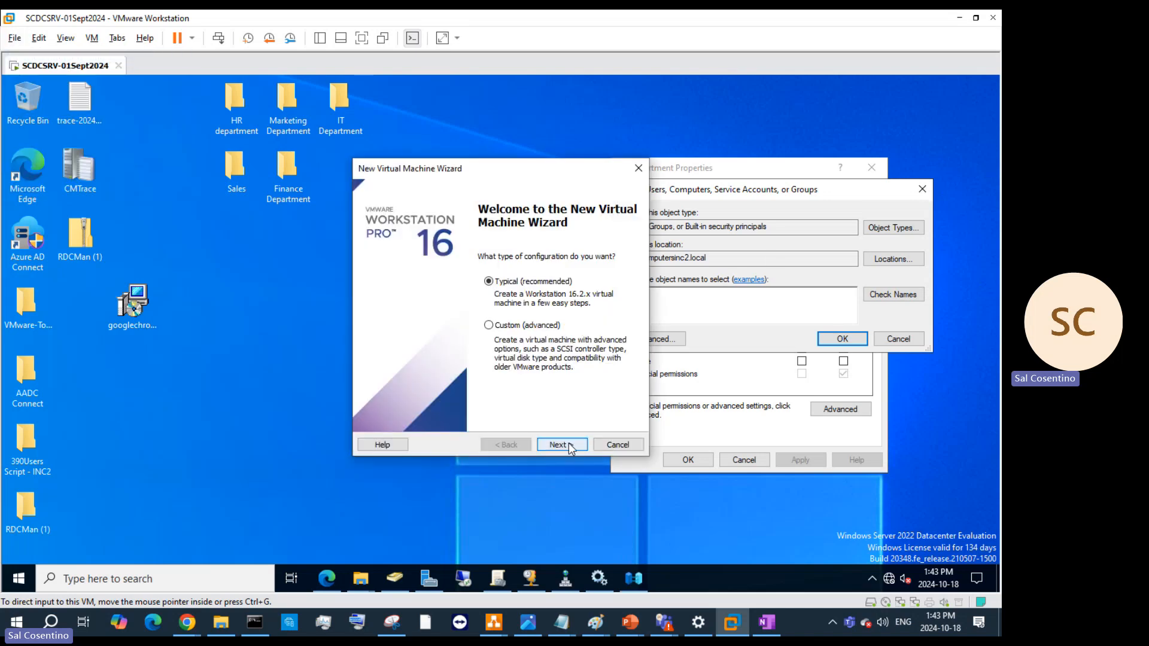
click(571, 448)
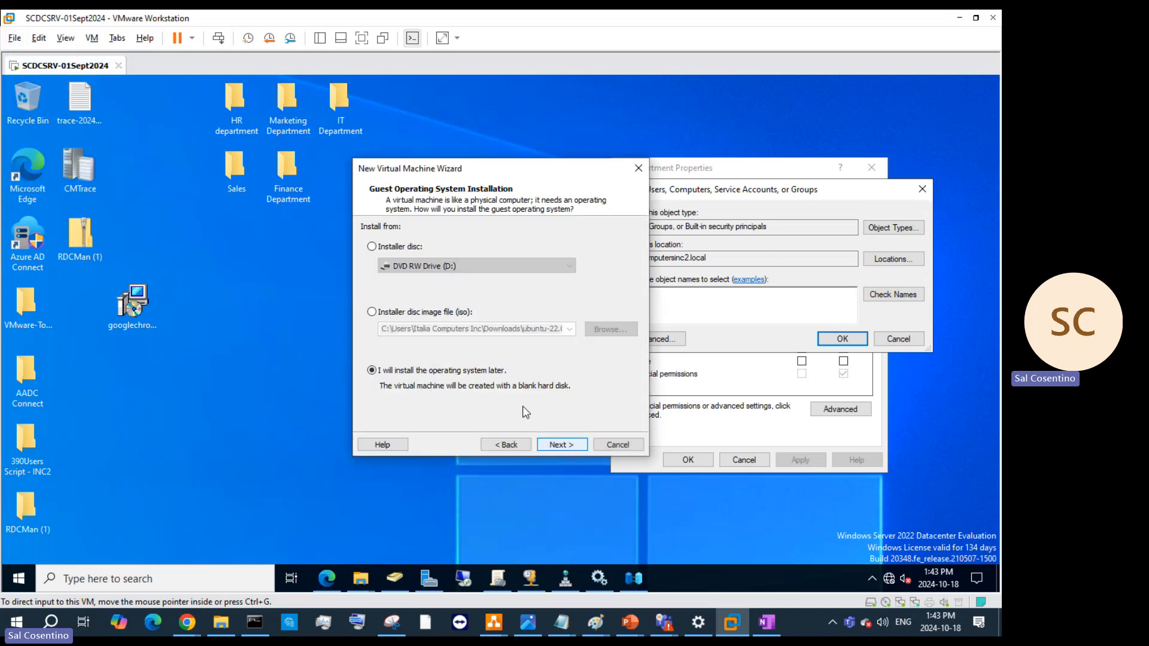
click(554, 446)
click(398, 243)
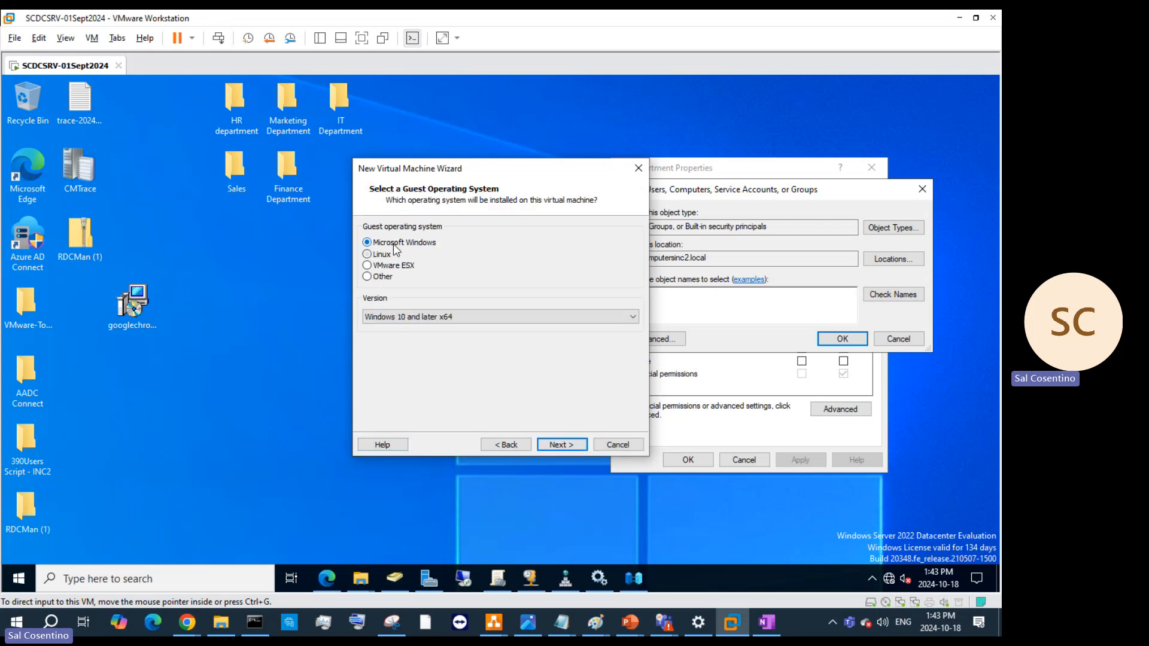
click(395, 265)
click(474, 314)
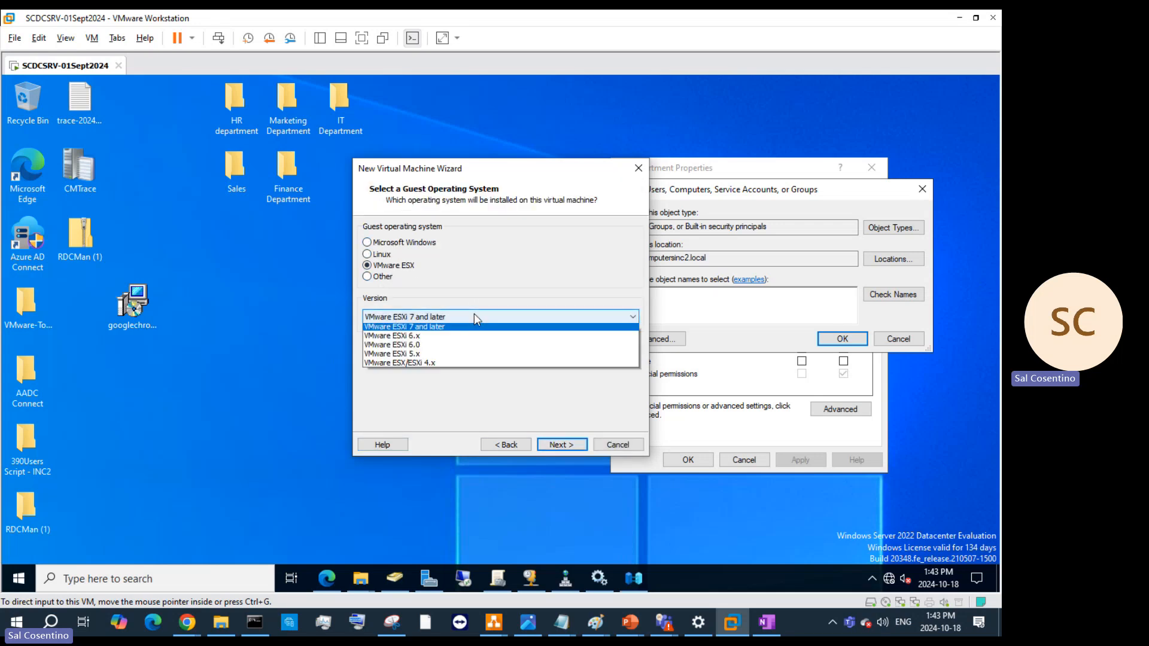
click(474, 314)
click(559, 445)
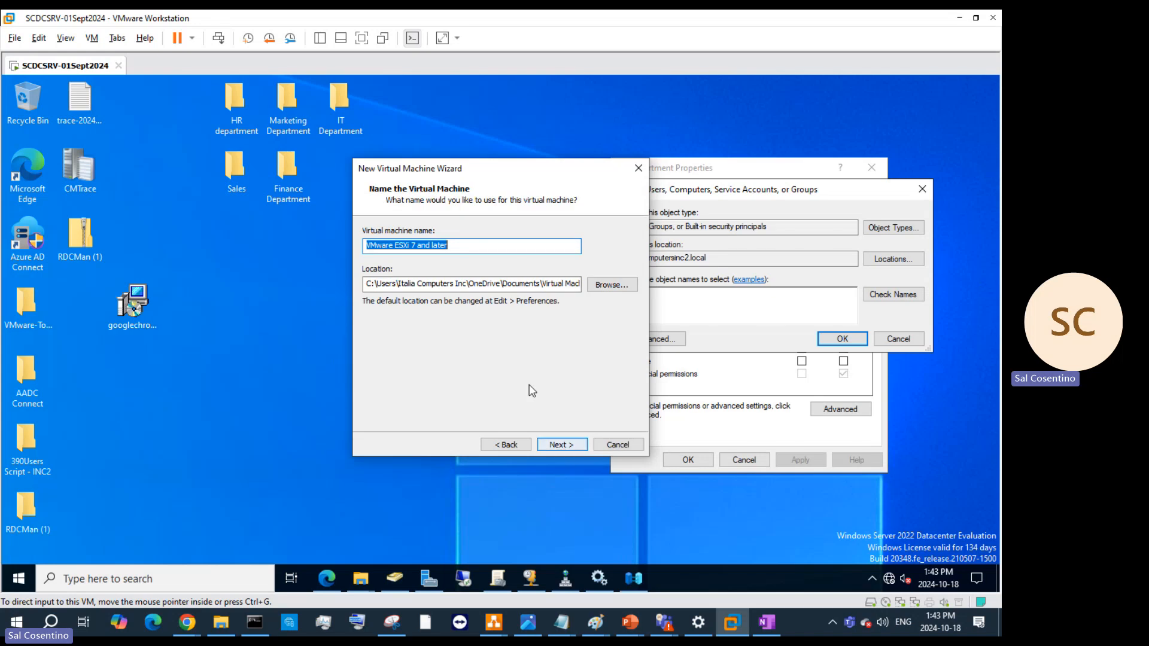
- Name the VM SCESXI01-CND-18Oct2024 and store it in a same-named folder on the Y: drive
click(369, 283)
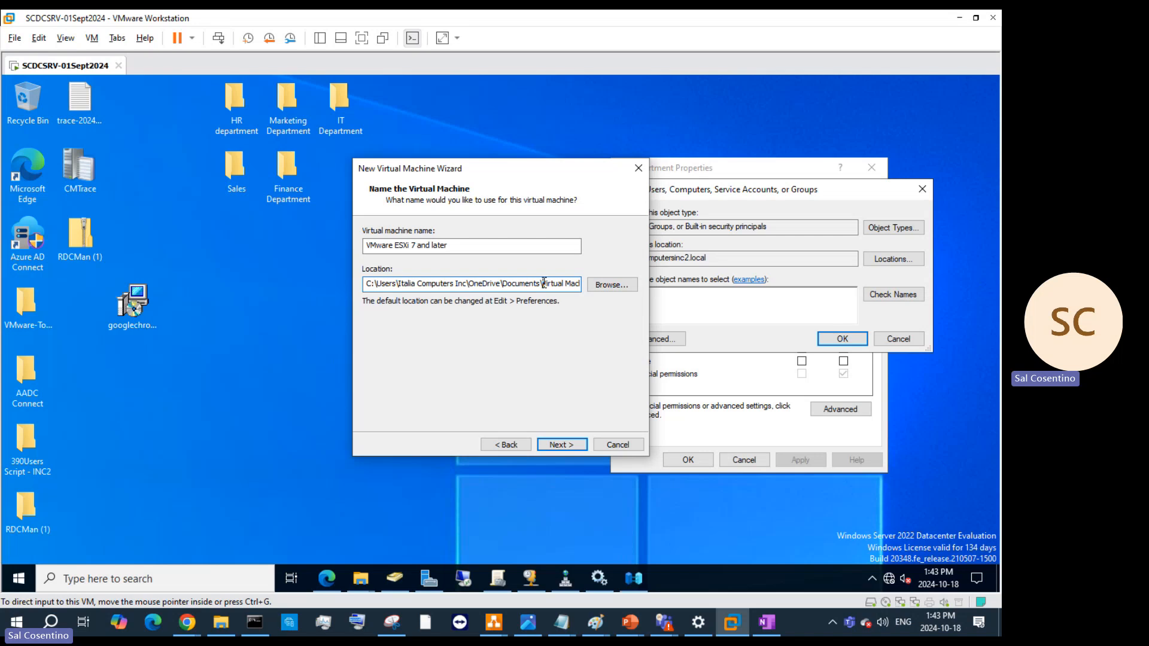
drag(545, 283, 377, 283)
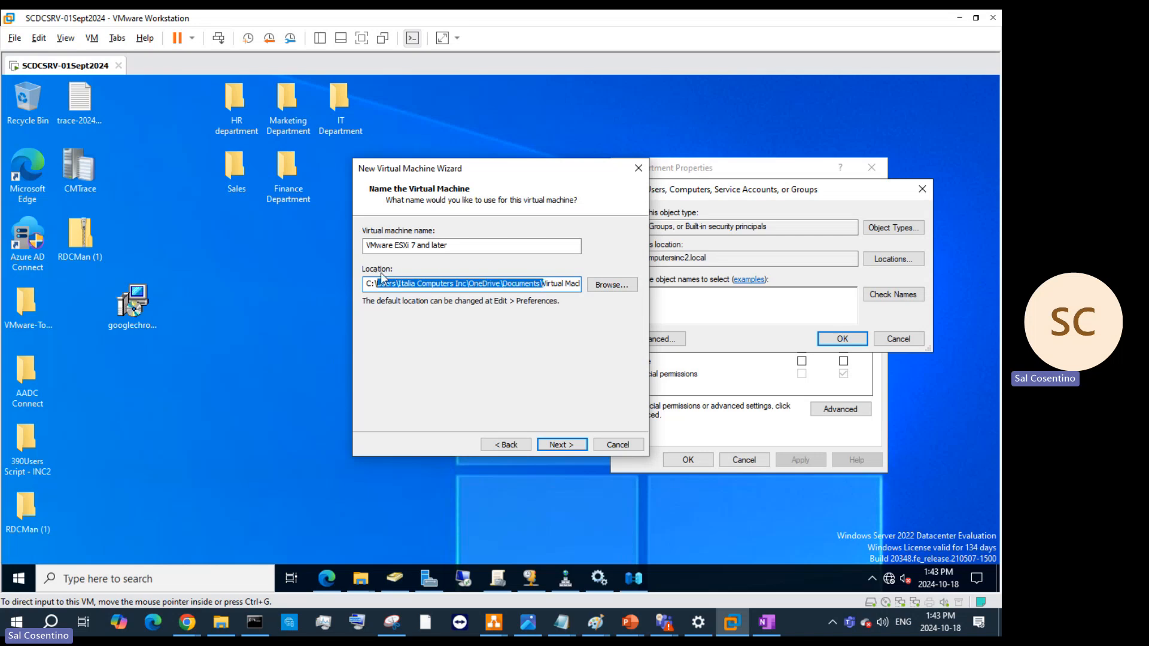
key(BackSpace)
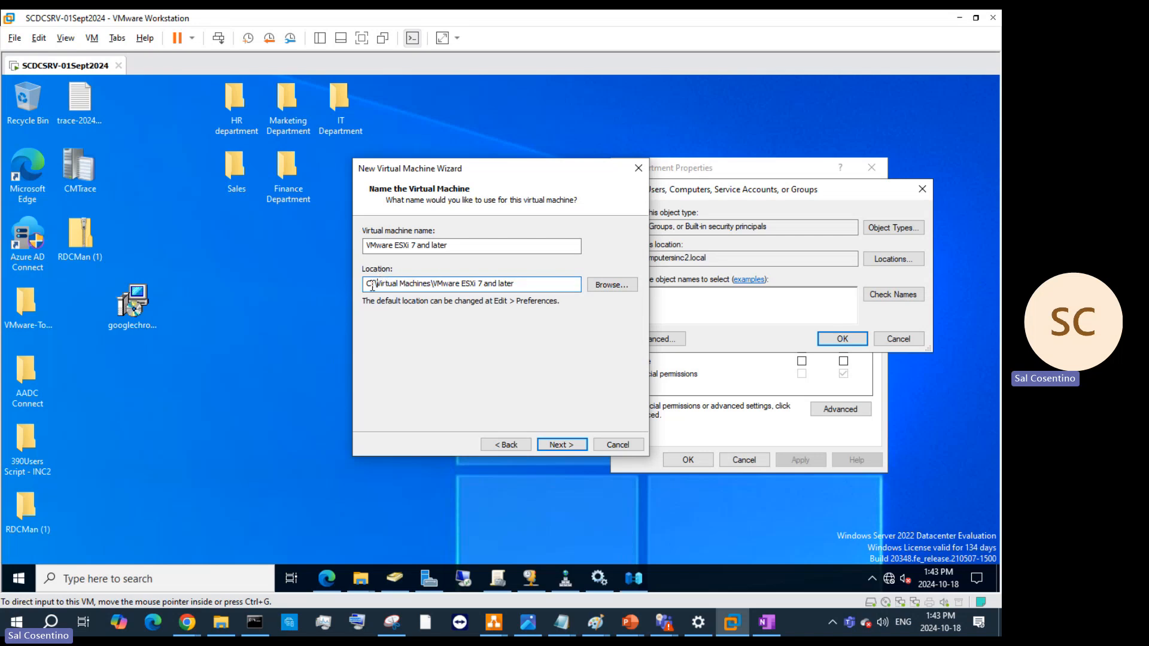
text(Y)
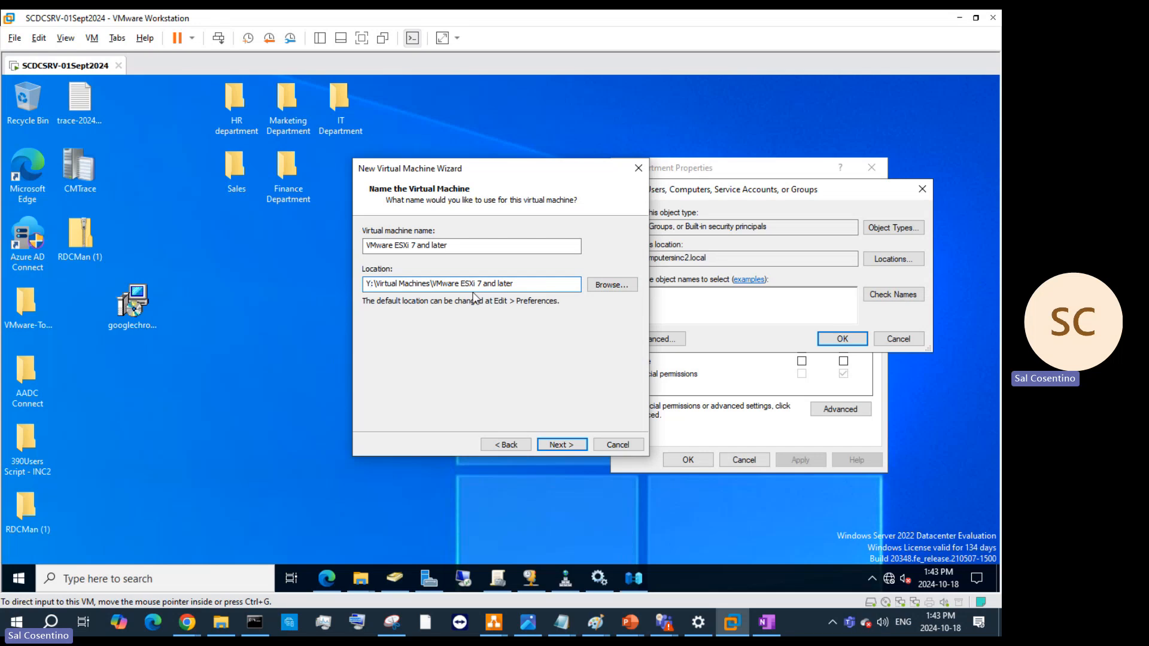
key(shift+Tab)
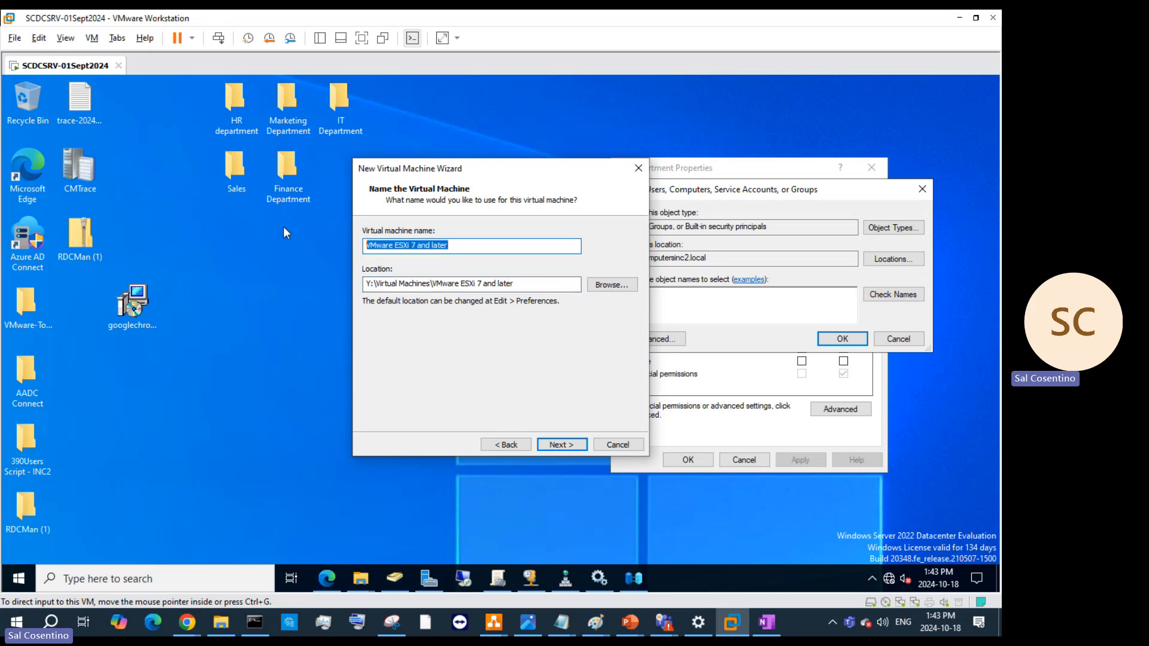
text(SCESXC)
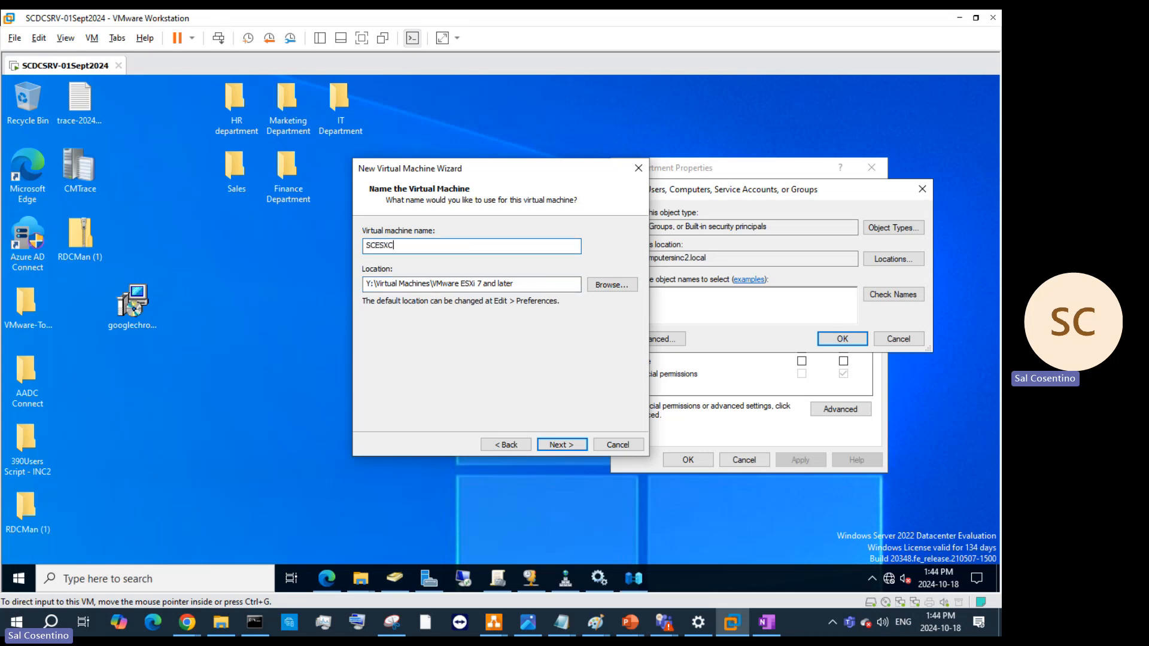
text(I)
text(01)
text(-)
text(18Octo)
text(ber)
key(BackSpace)
key(BackSpace)
key(BackSpace)
key(BackSpace)
text(2024)
text(CND)
text(_)
key(BackSpace)
text(-)
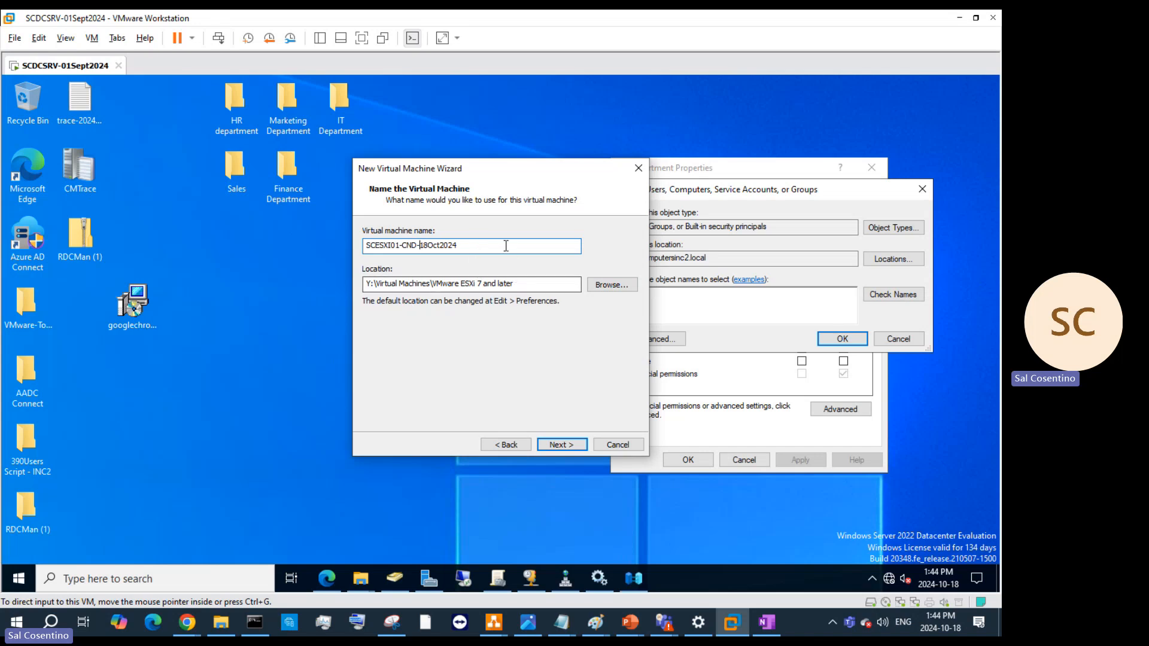
drag(507, 246, 355, 241)
key(ctrl+c)
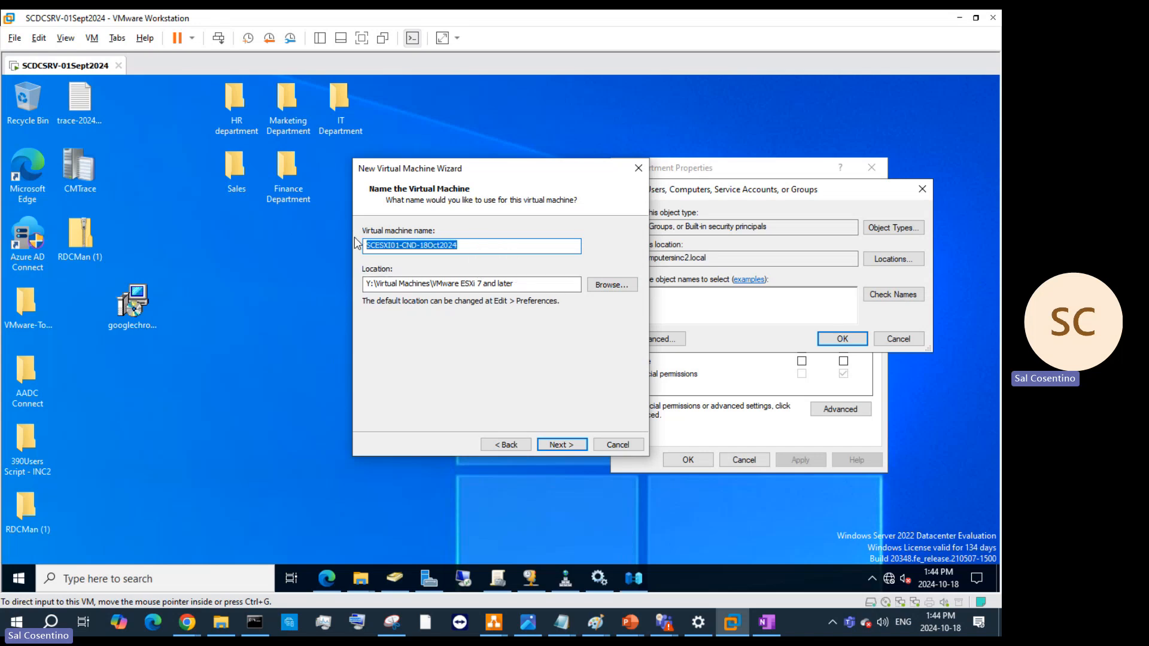
click(538, 281)
text(\)
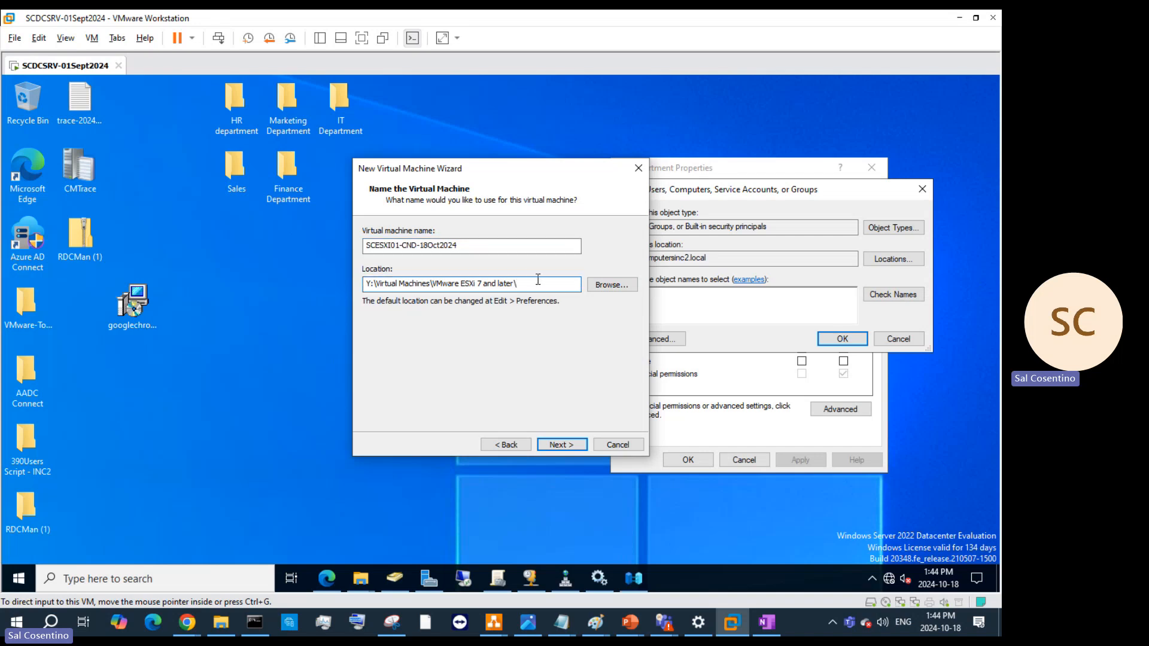
key(ctrl+v)
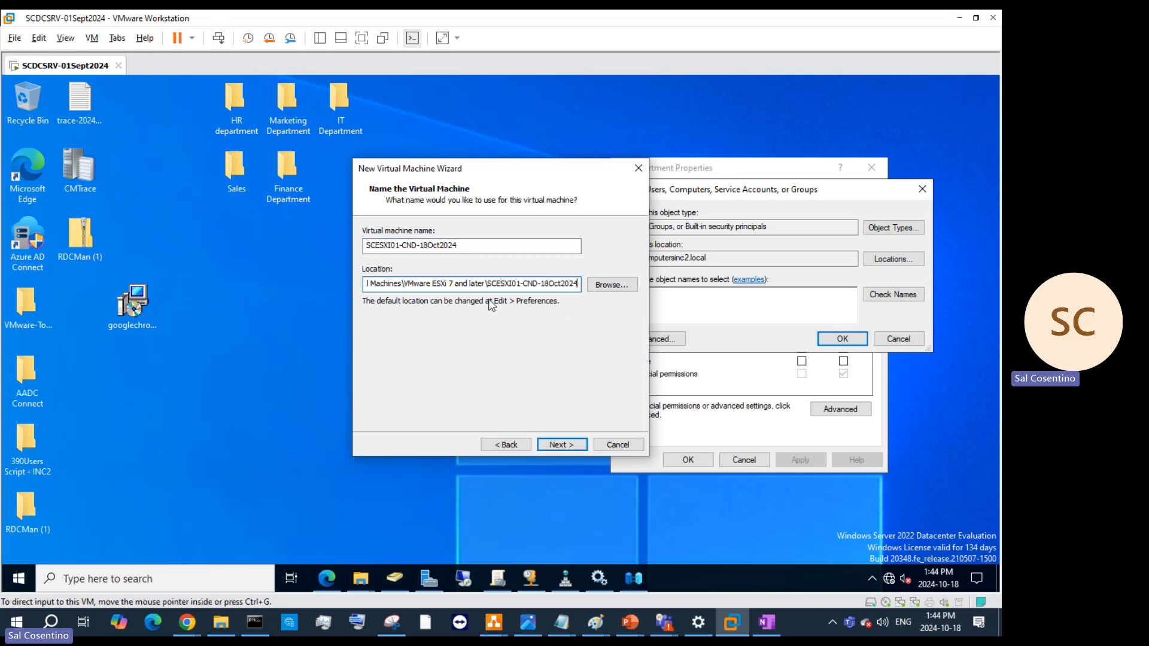
click(577, 443)
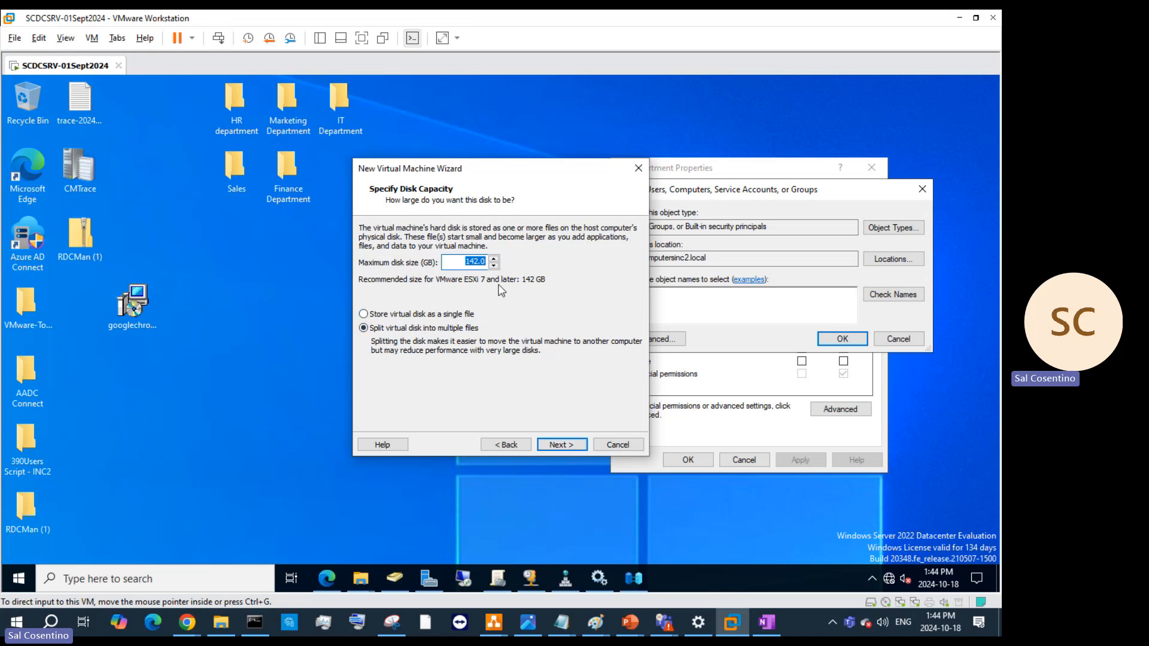
- Set the maximum disk size to 250 GB, then open VMWare ESXI Hypervisor.pptx in PowerPoint
text(2)
text(50)
right_click(644, 626)
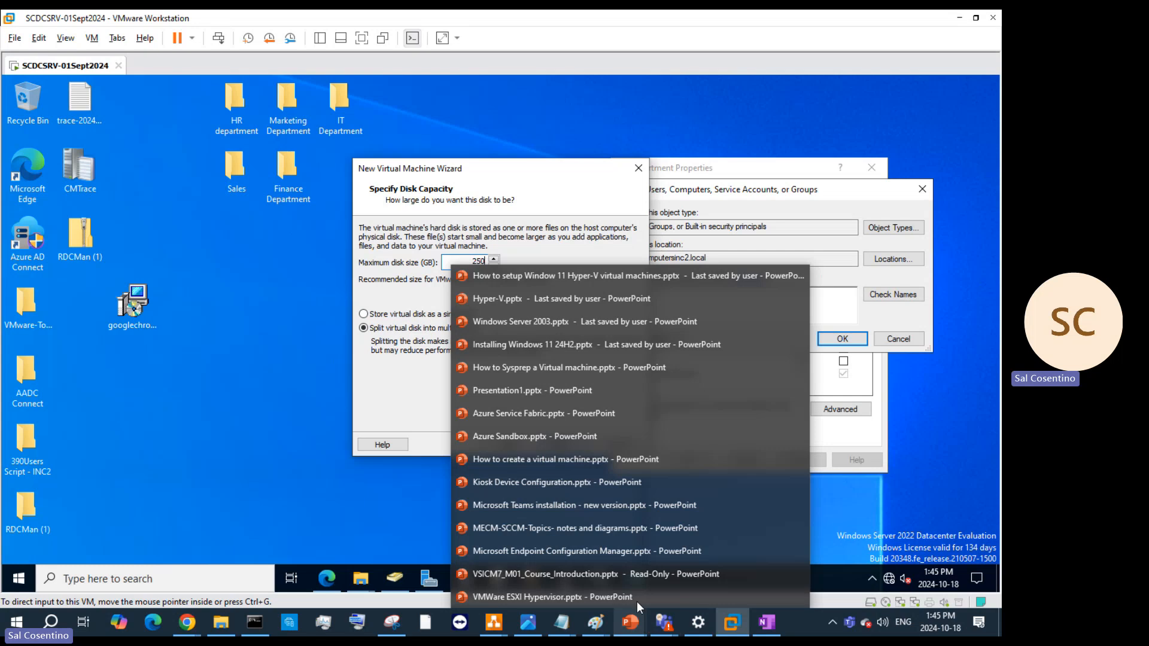
click(637, 602)
click(591, 467)
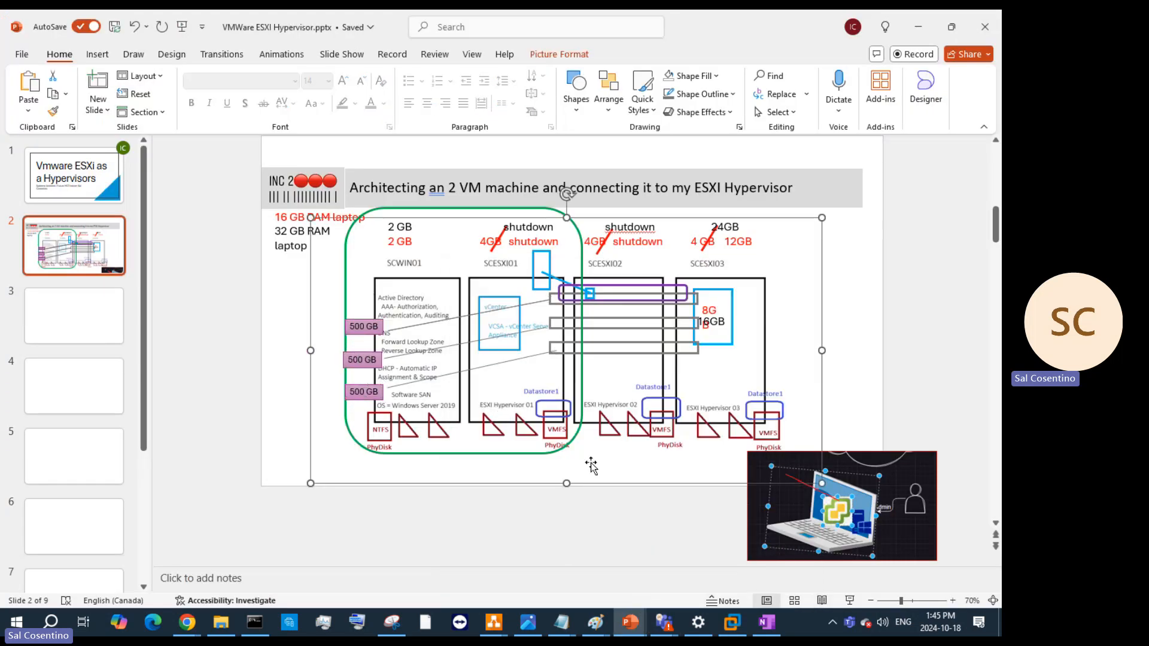
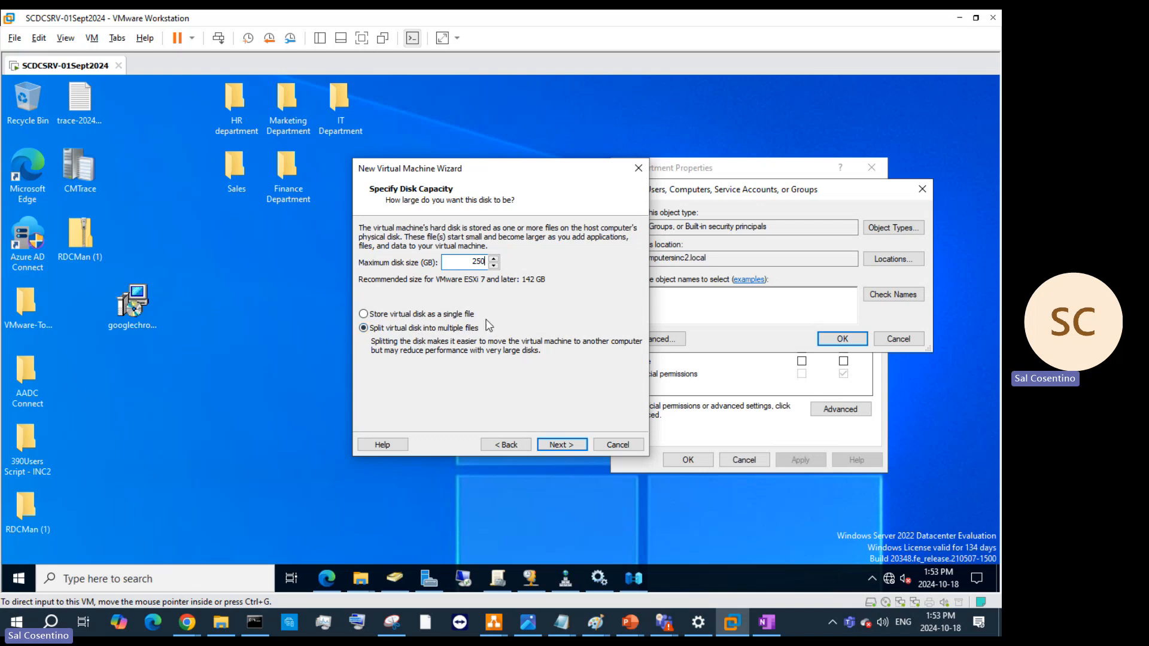
- Accept the 250 GB split disk and continue to the Ready to Create summary
click(567, 443)
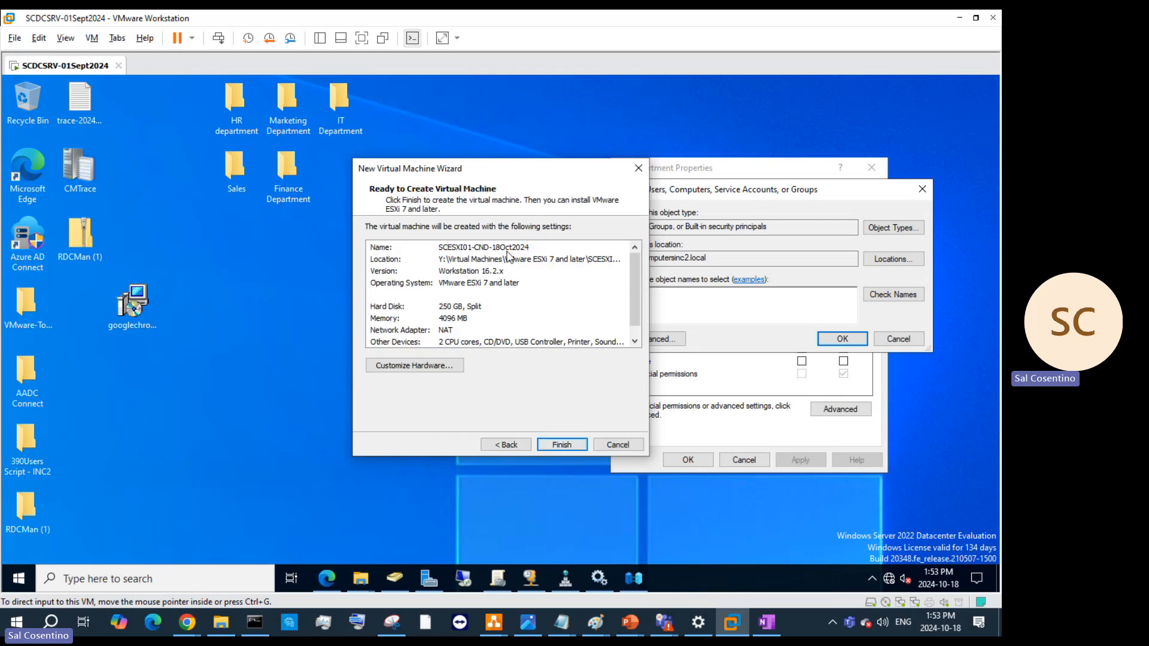
- Add a second network adapter to the new VM's hardware
click(442, 368)
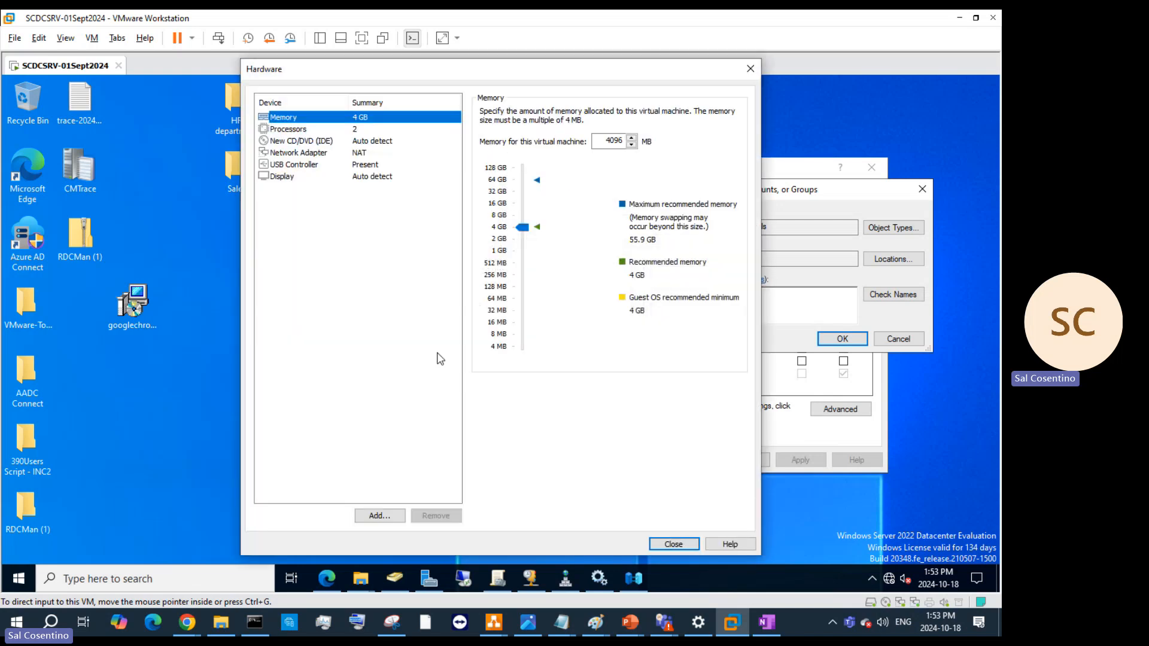
click(362, 153)
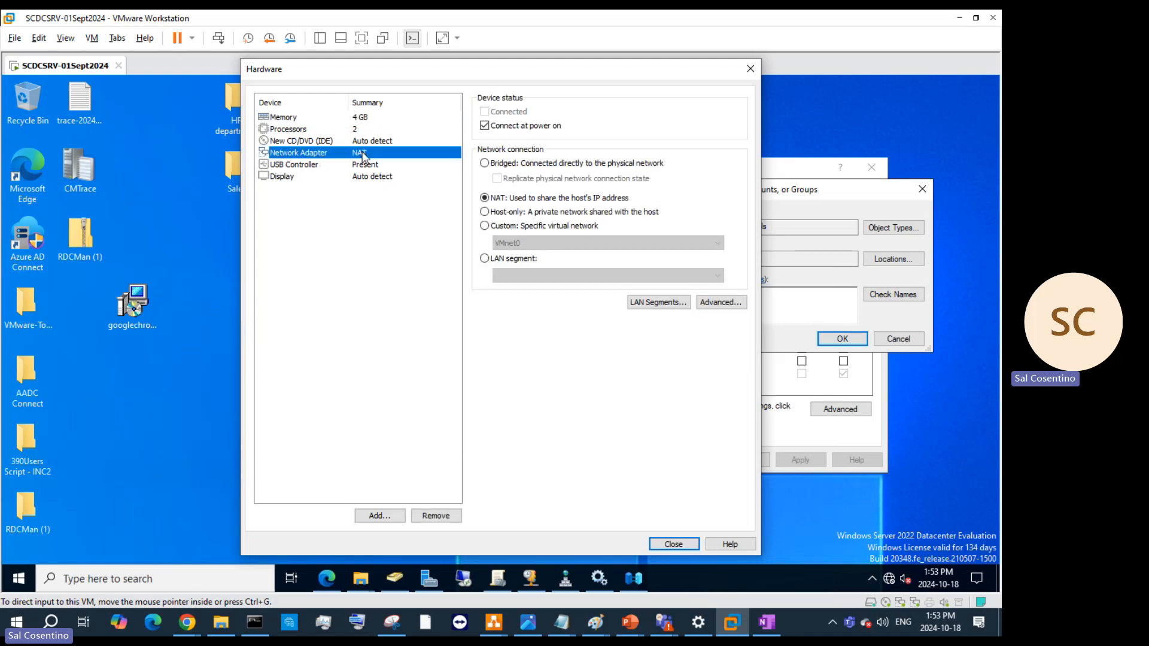
click(380, 515)
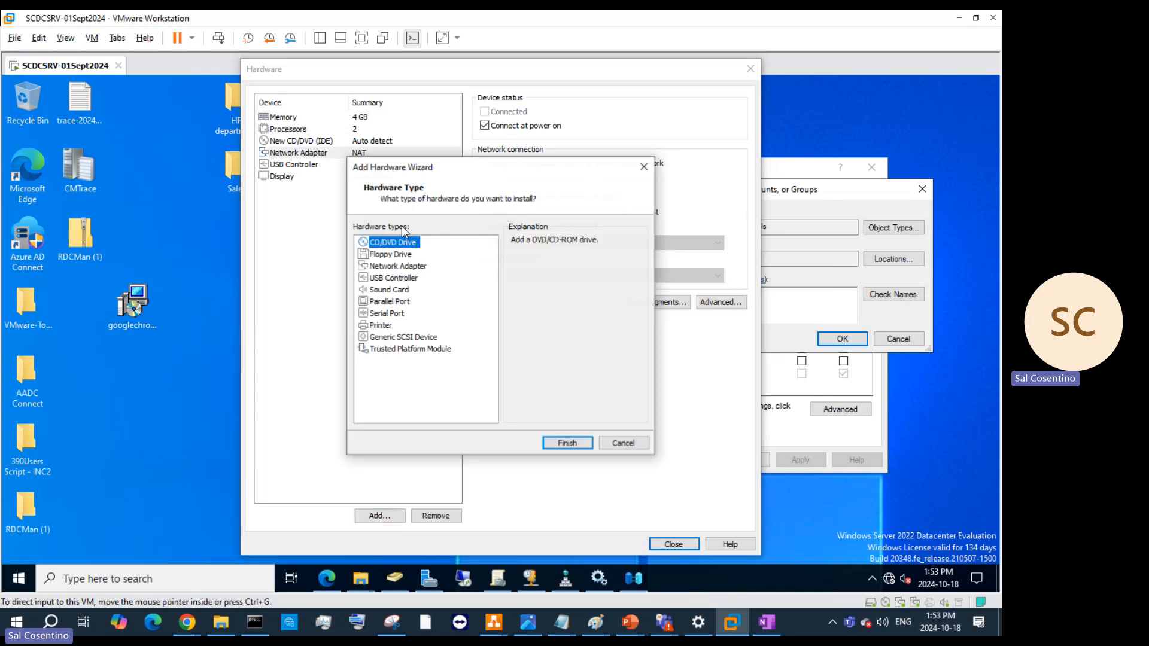
click(398, 266)
click(575, 446)
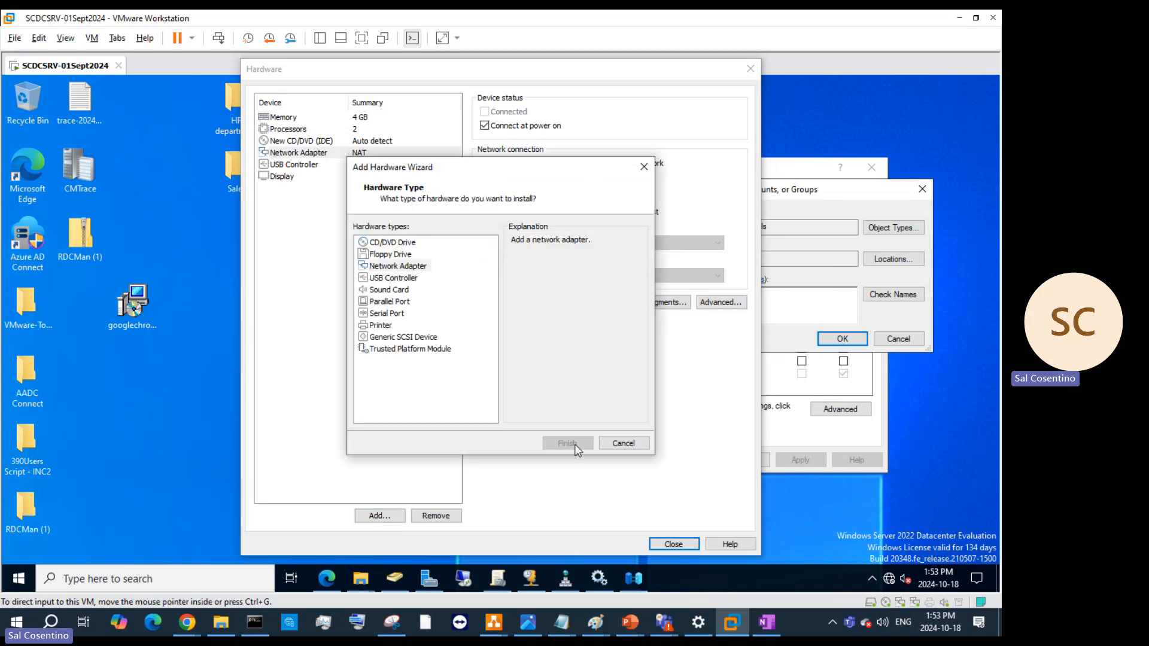
- Set the first network adapter to Custom network VMnet8 (NAT)
click(394, 154)
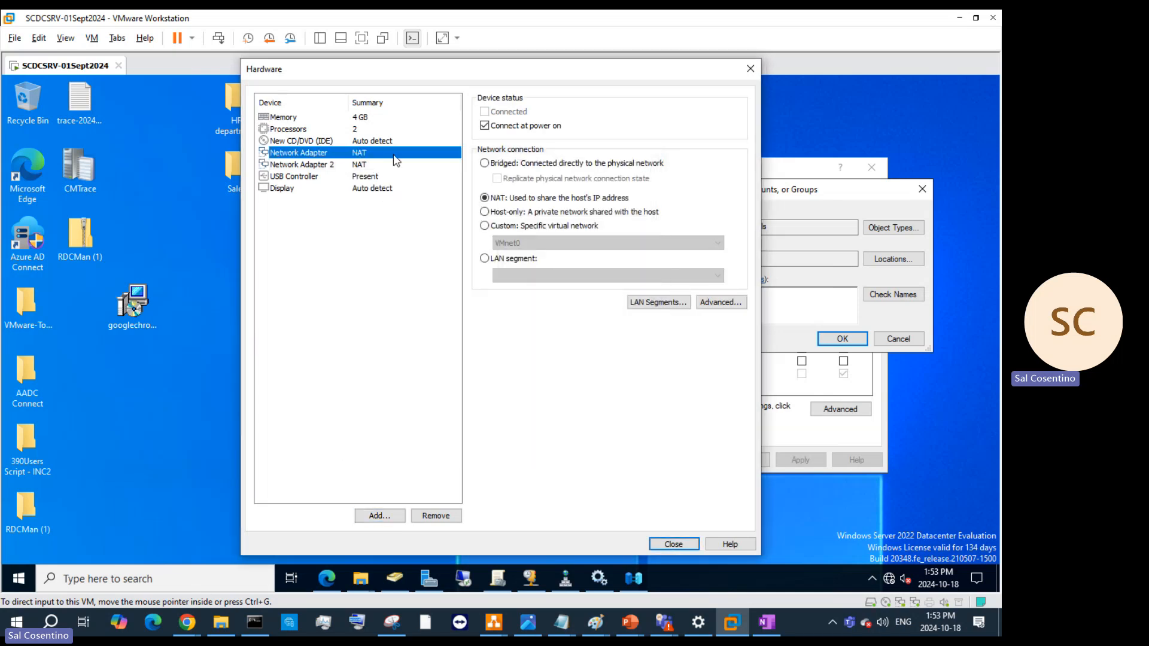
click(485, 226)
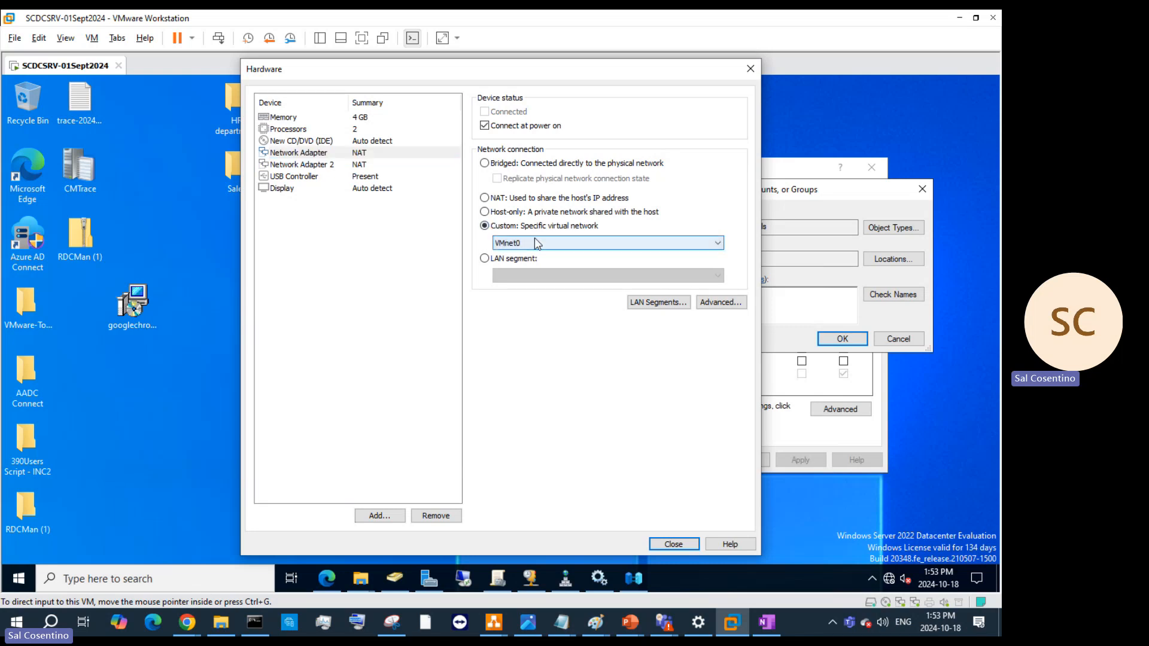
click(564, 241)
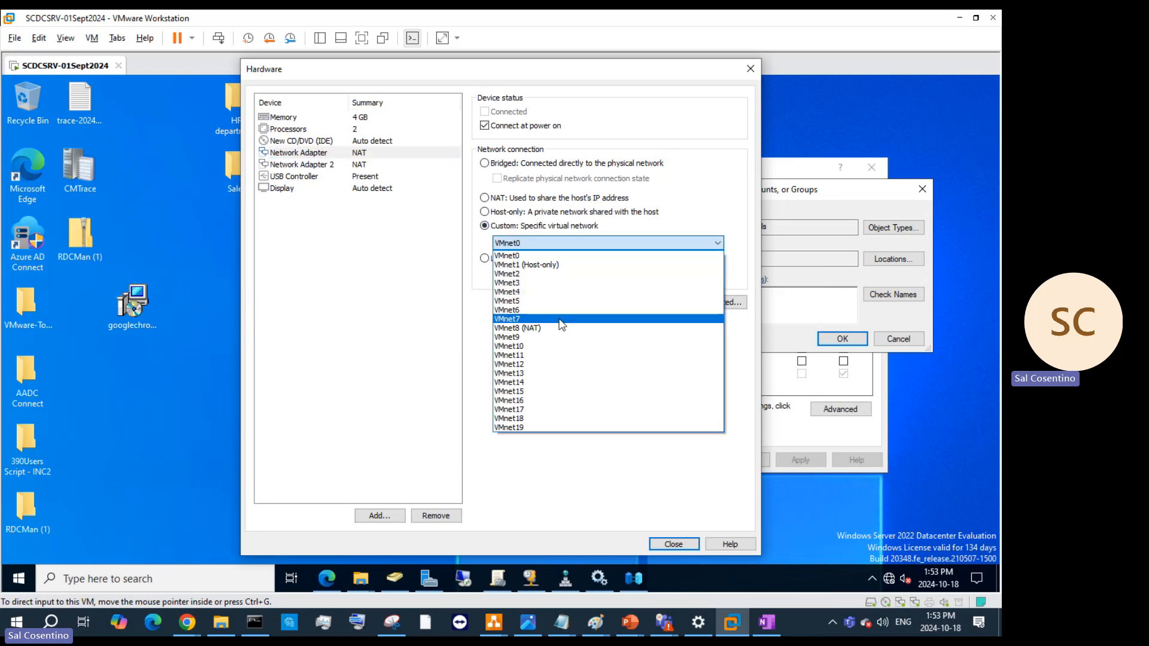
click(560, 328)
click(363, 167)
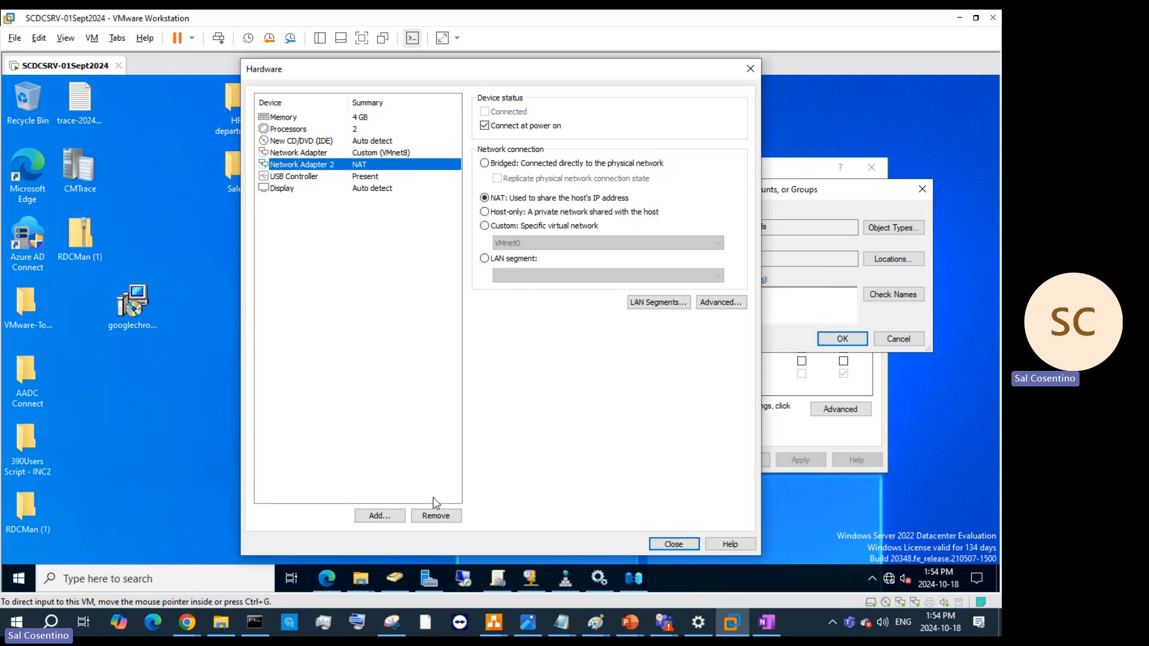
- Remove the second adapter and attach the VMware-ESXi 8.0.0 ISO to the CD/DVD drive
click(436, 516)
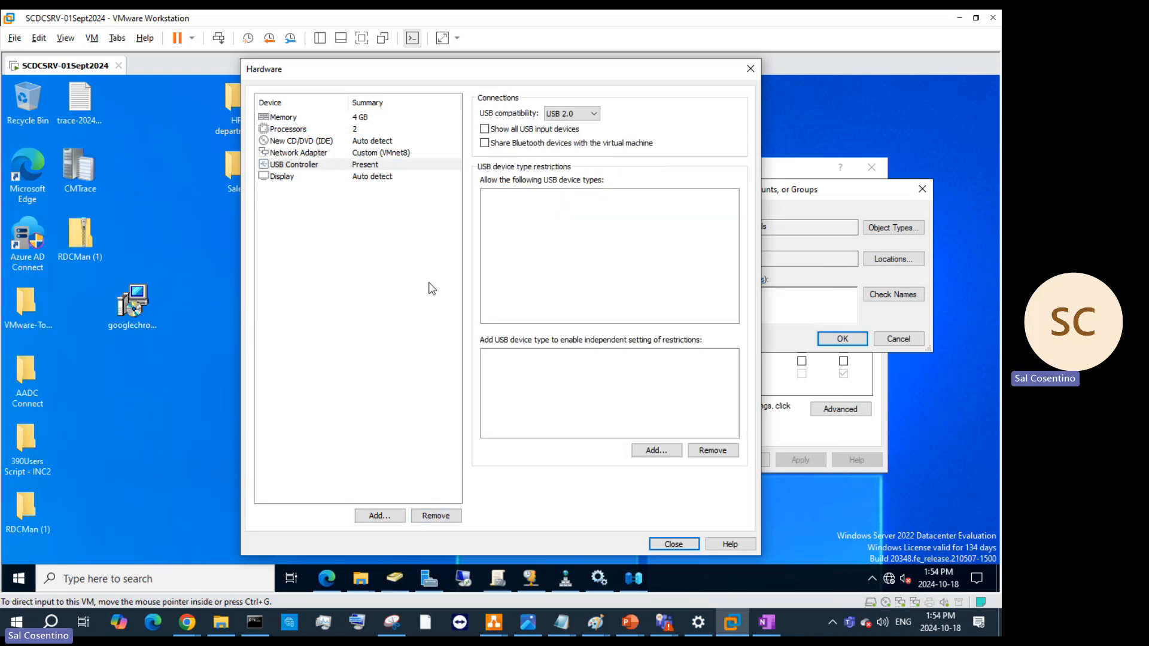
click(375, 179)
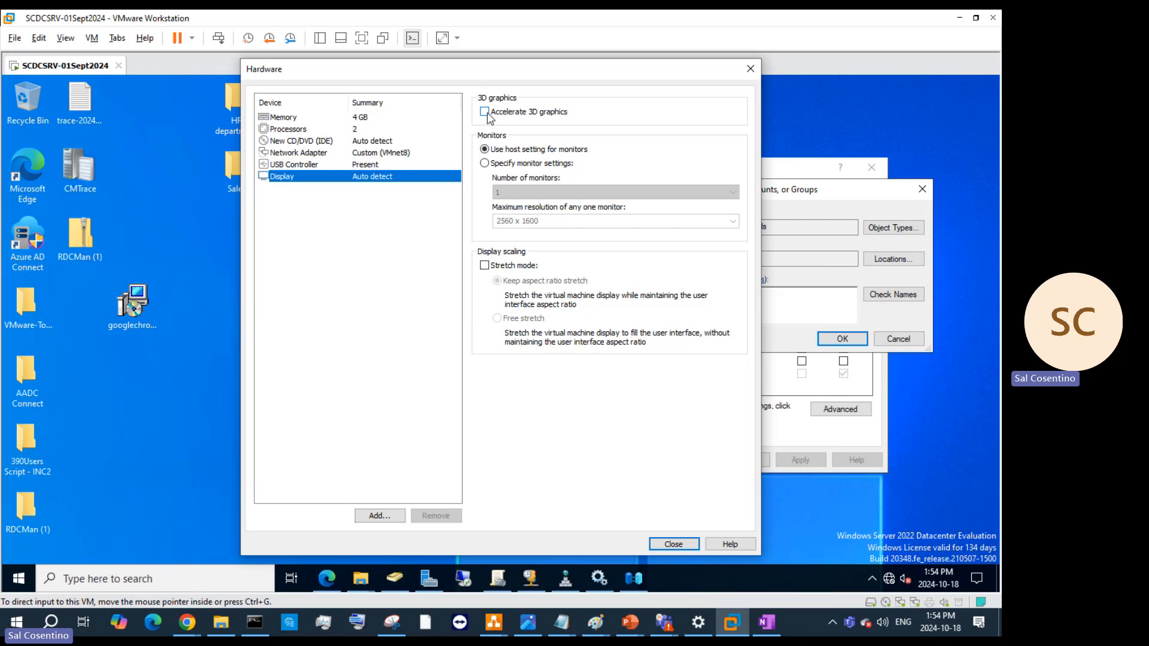
click(371, 142)
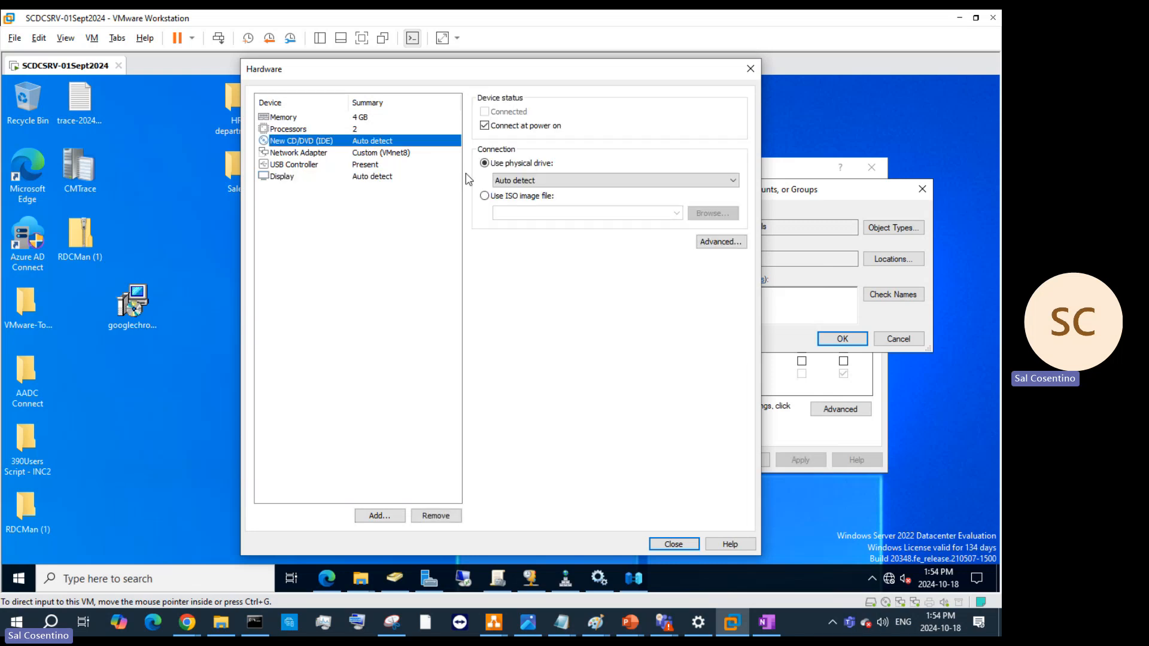
click(484, 196)
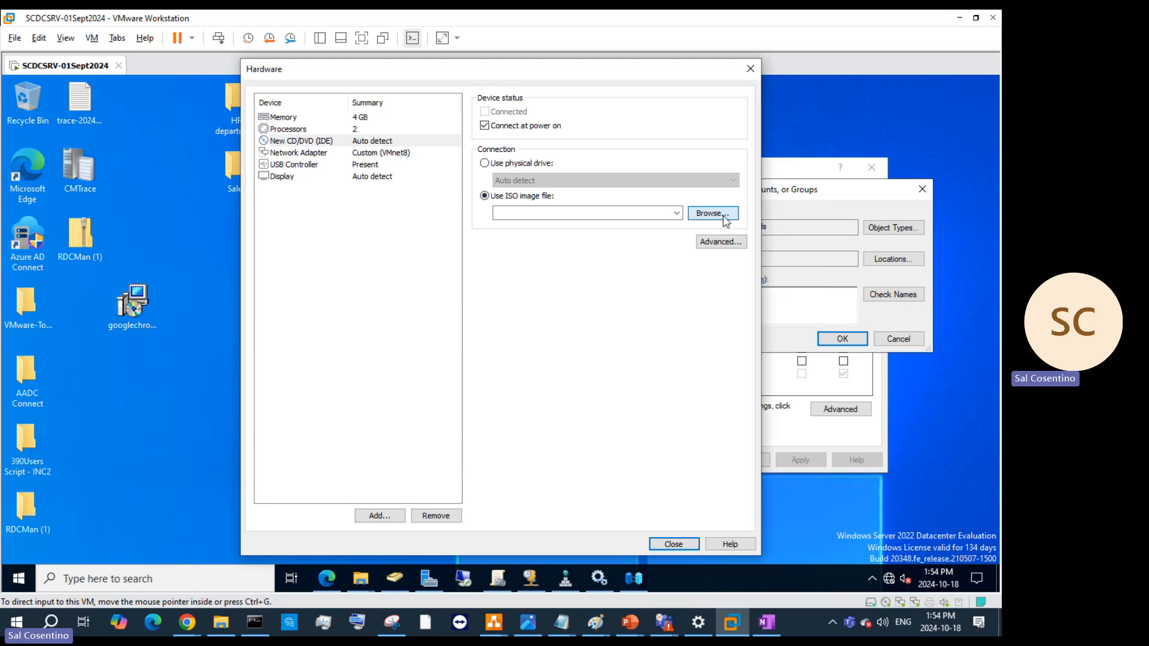
click(720, 220)
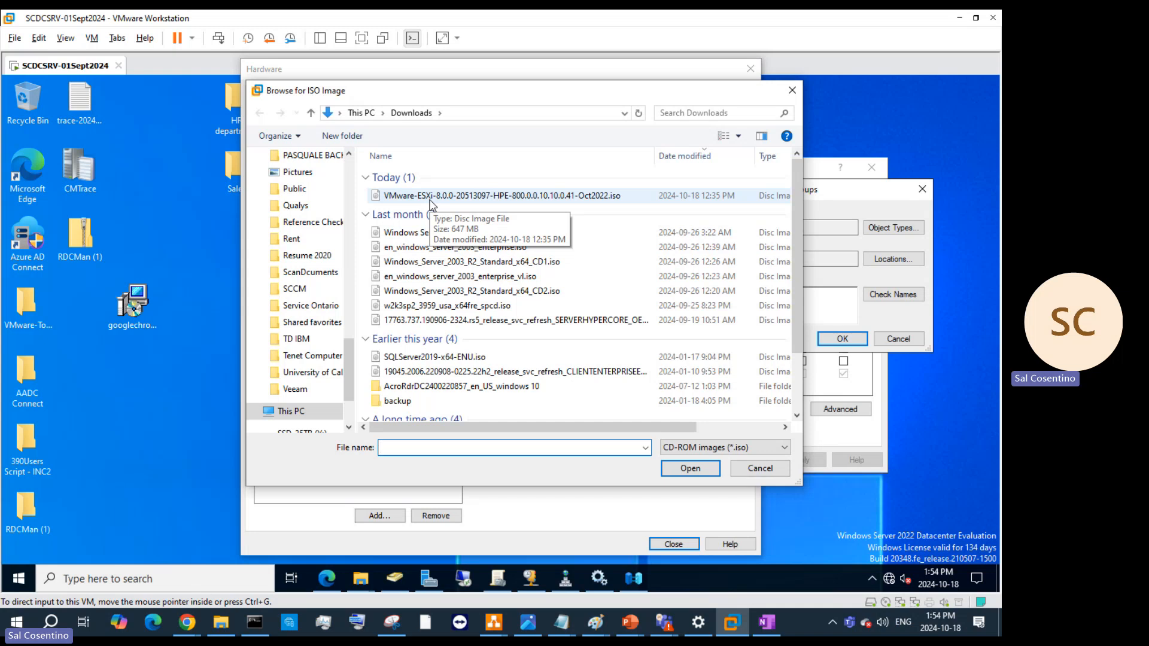
click(430, 201)
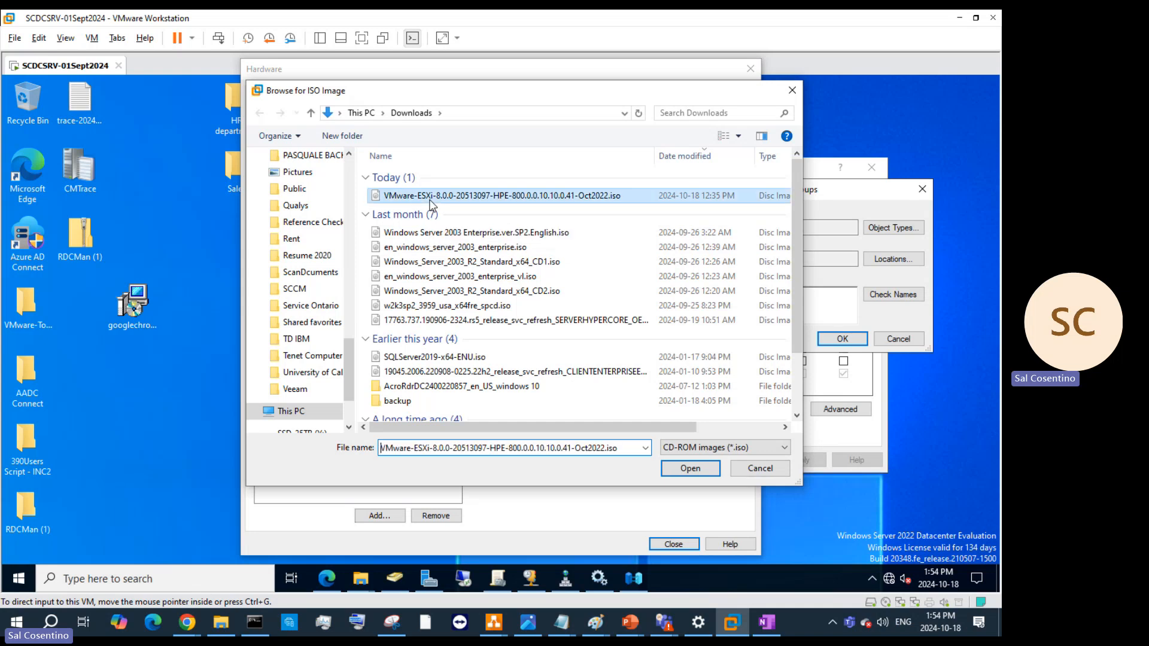
click(692, 470)
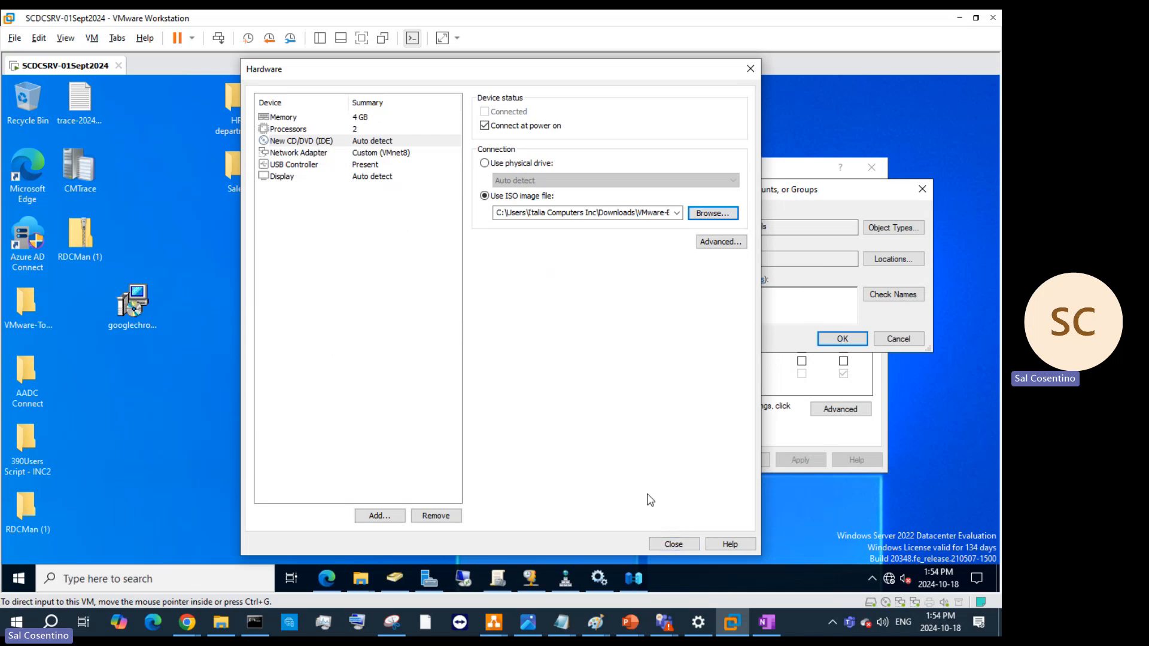
click(673, 544)
- Finish creating SCESXI01-CND-18Oct2024 and power it on straight into firmware
click(577, 446)
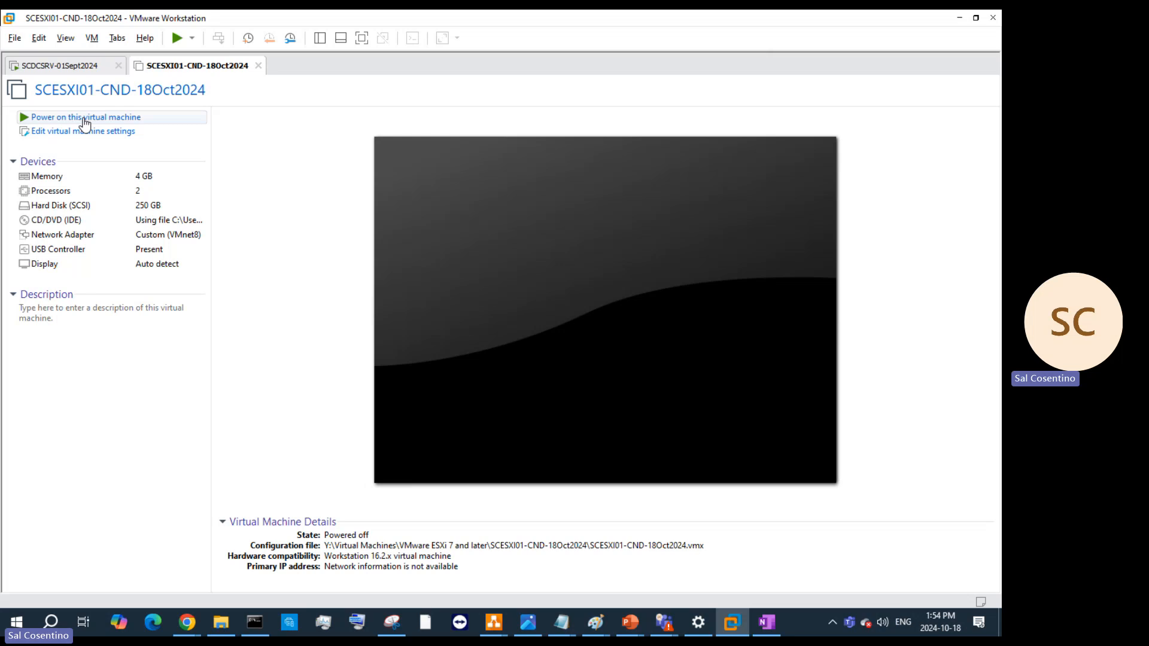
right_click(187, 65)
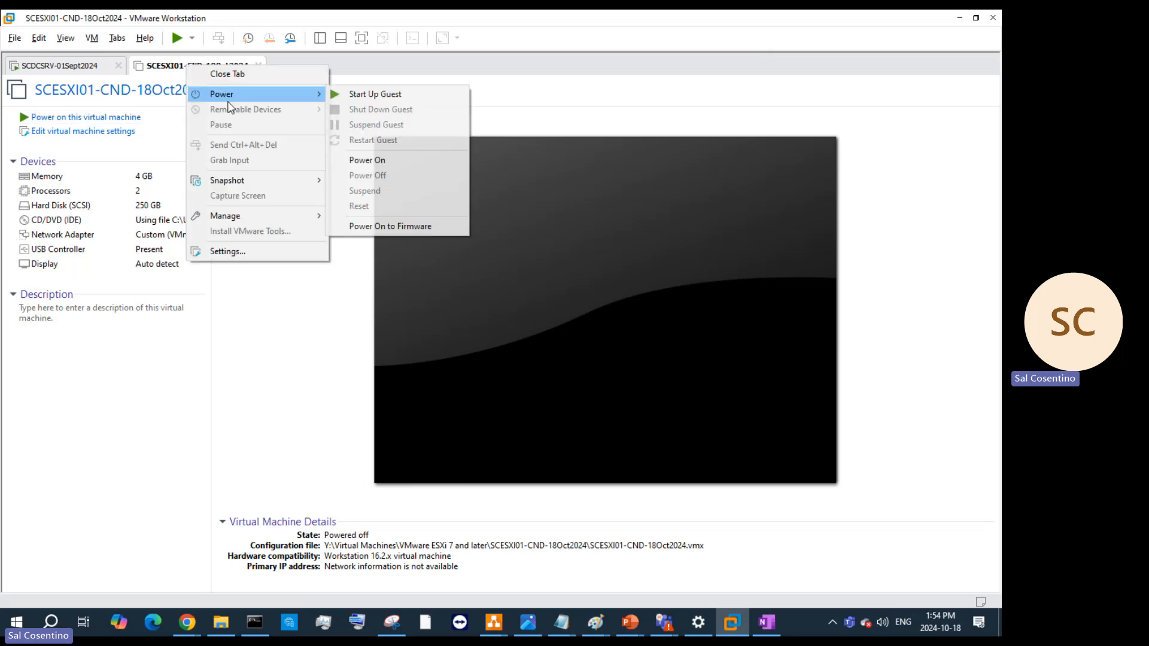
click(371, 226)
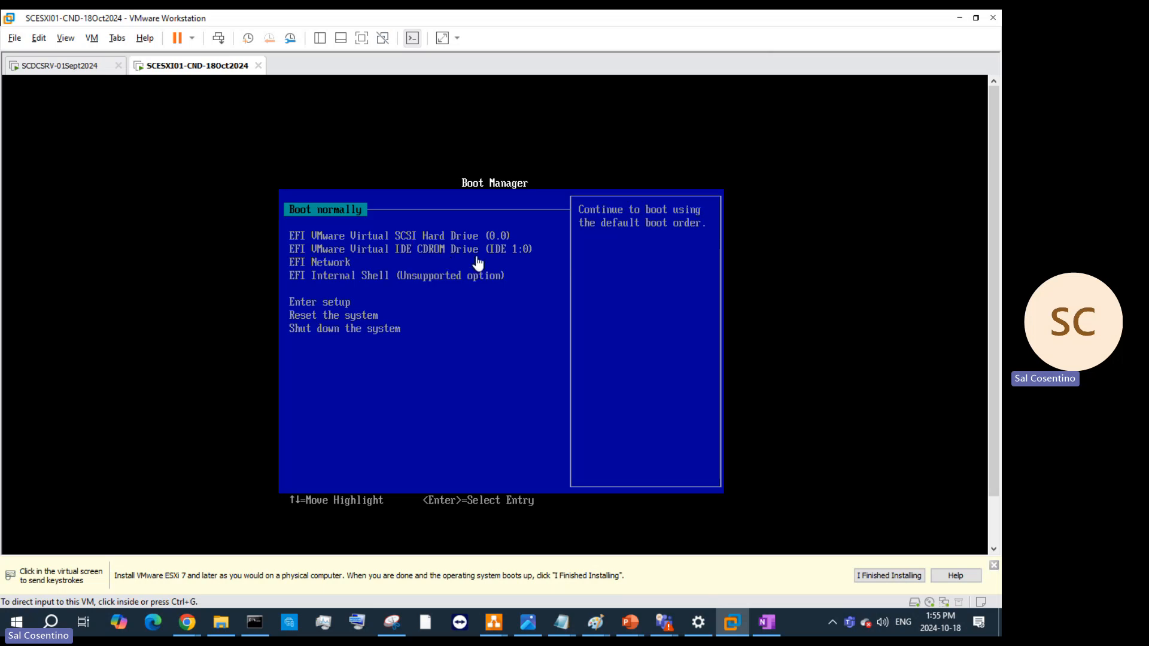
- Boot the VM from the CD-ROM drive to load the ESXi installer, then release input
click(485, 339)
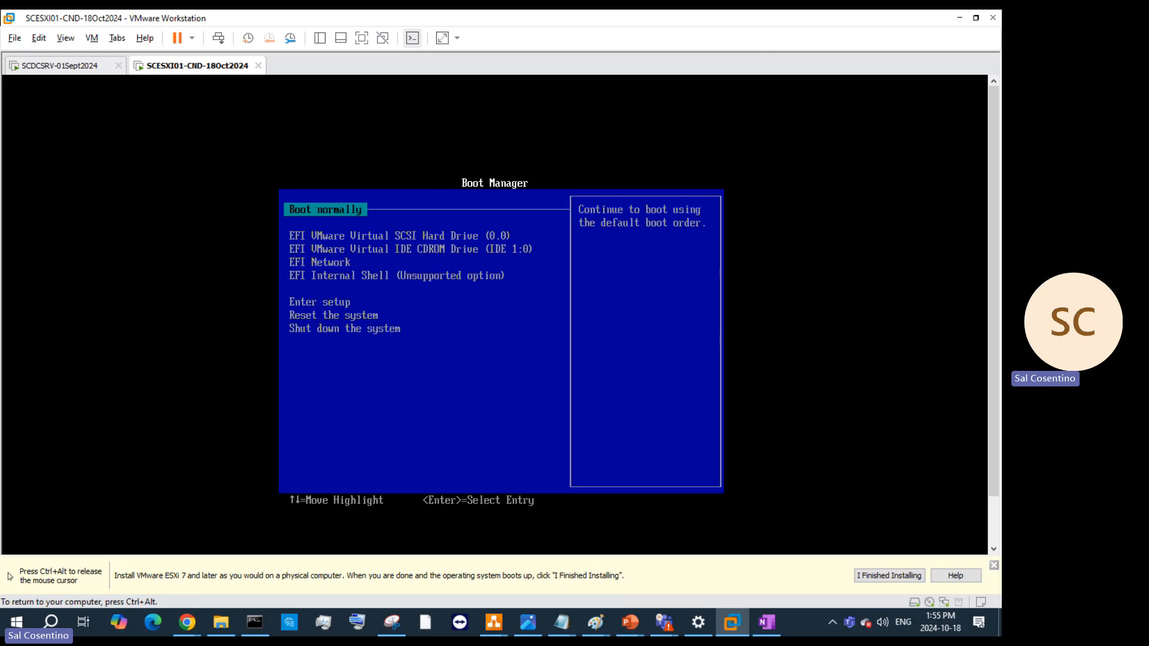
key(Down)
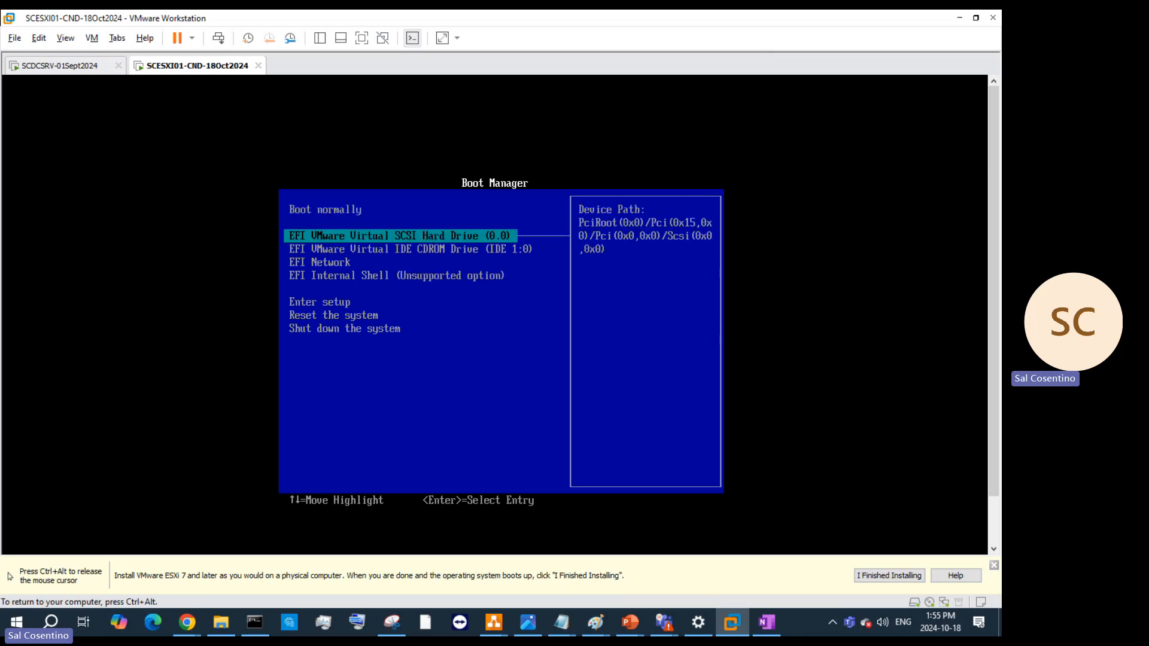
key(Down)
key(Down)
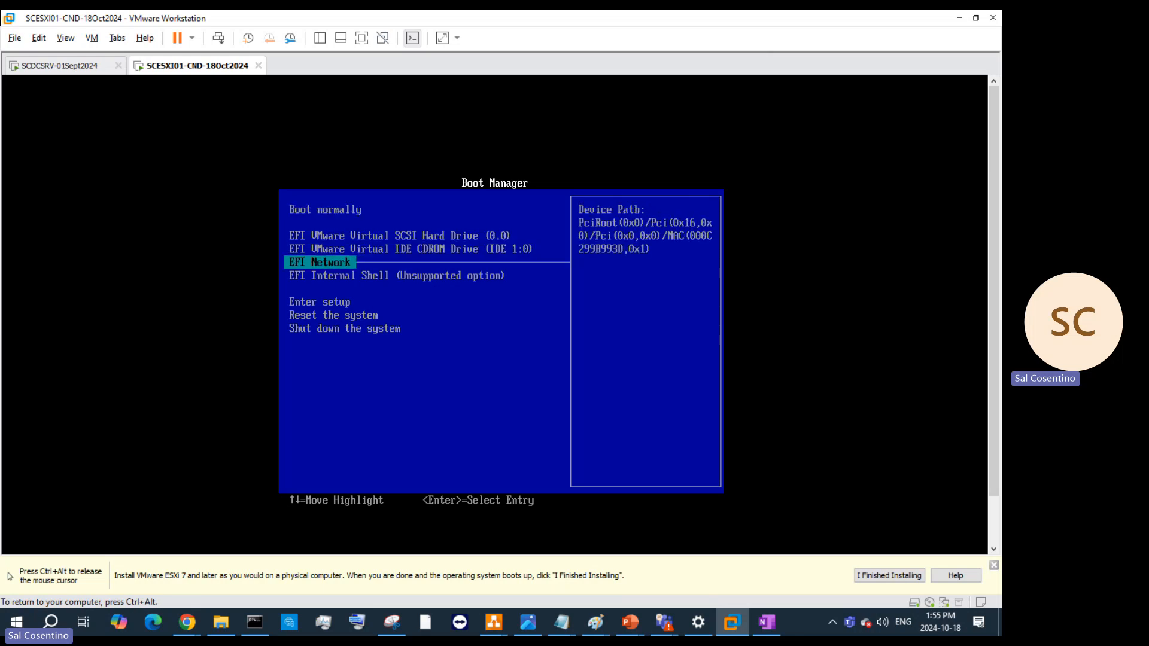
key(Down)
key(Down)
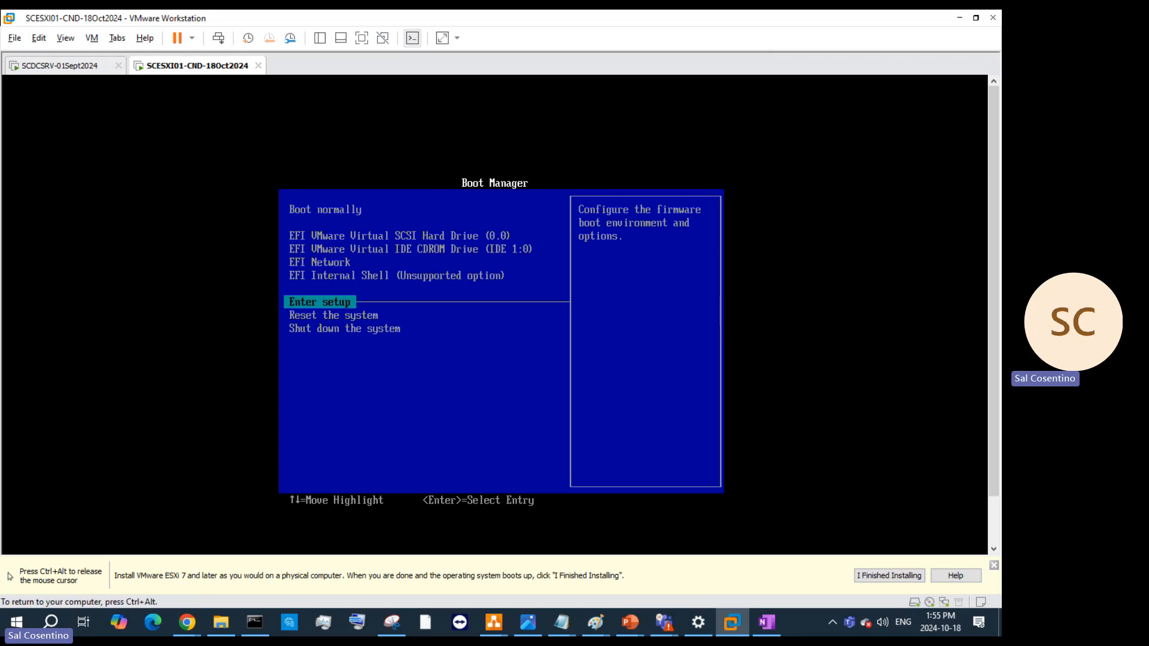
key(Up)
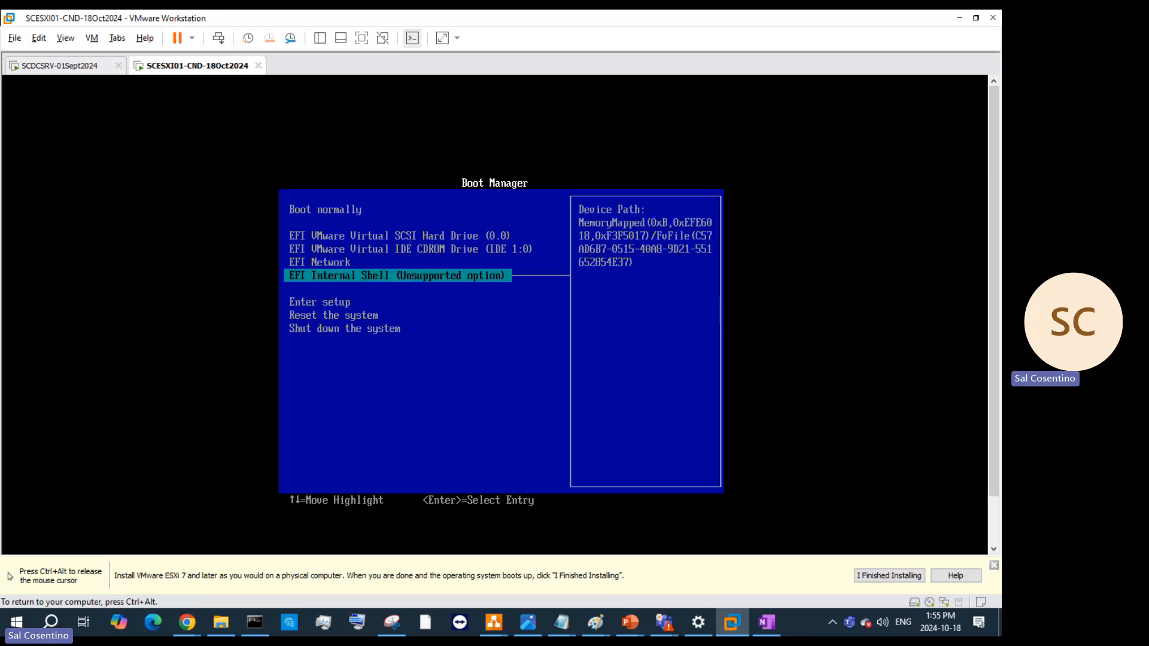
key(Up)
key(Up)
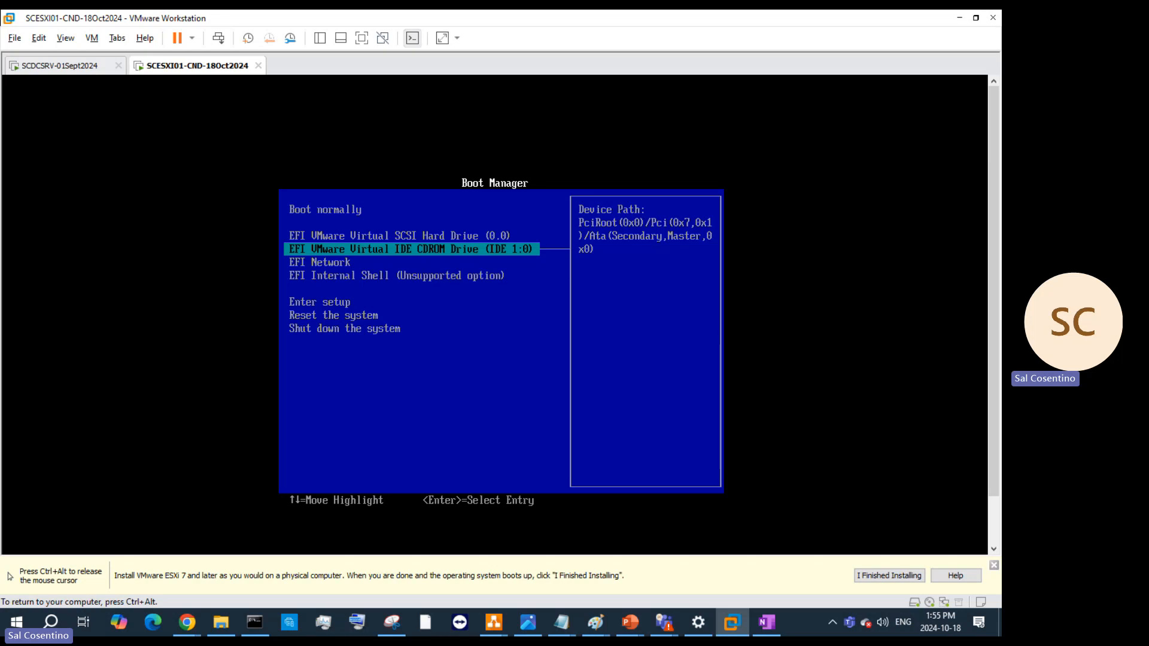
key(Return)
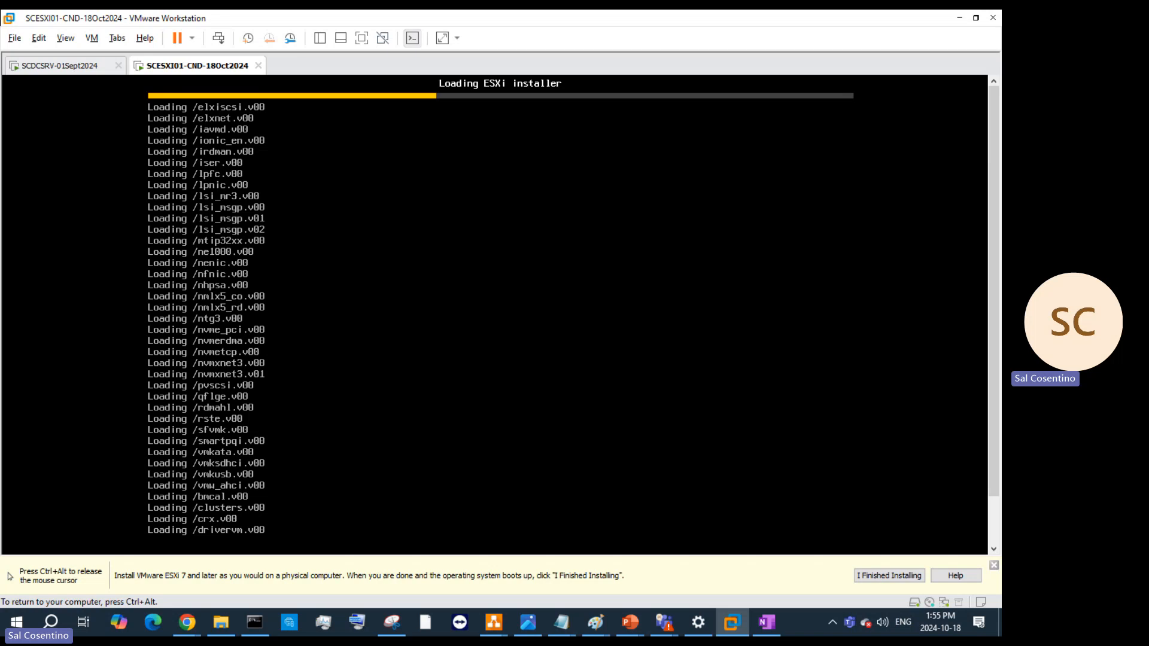
key(ctrl+alt)
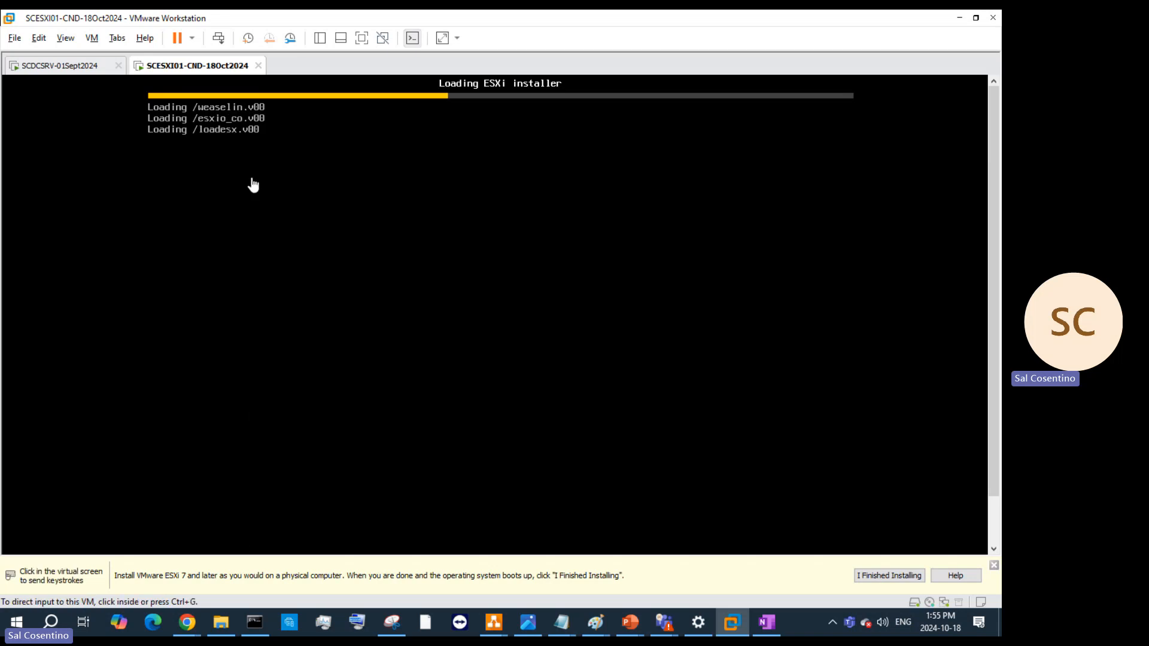
right_click(230, 65)
click(295, 252)
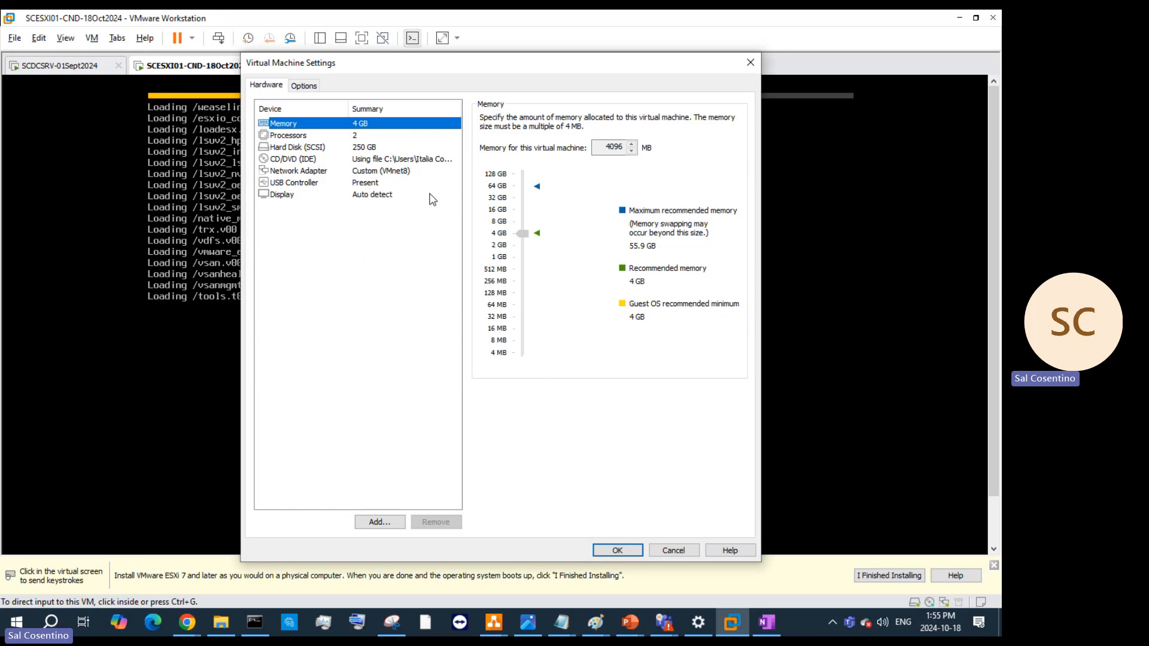
click(294, 85)
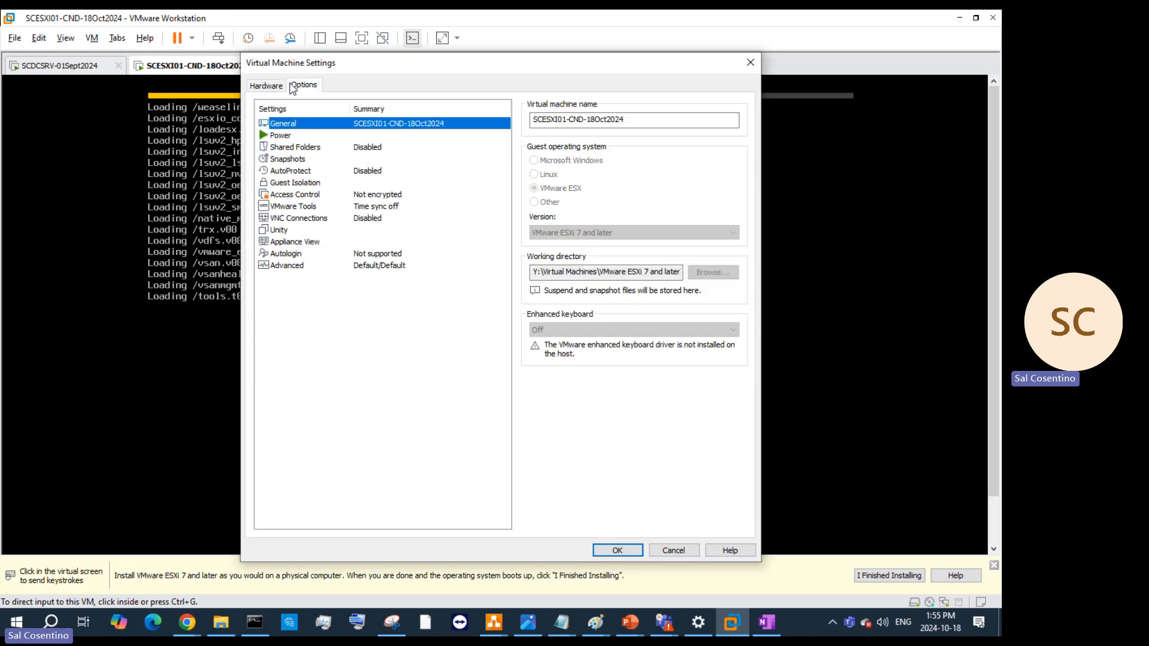
click(329, 147)
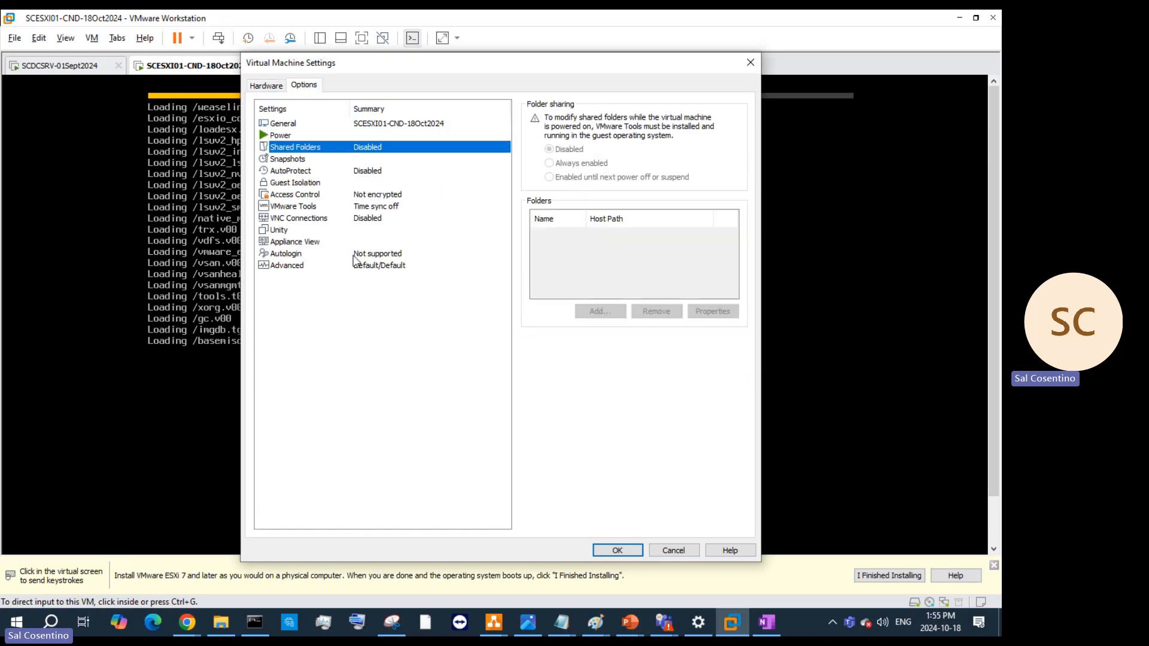
click(375, 253)
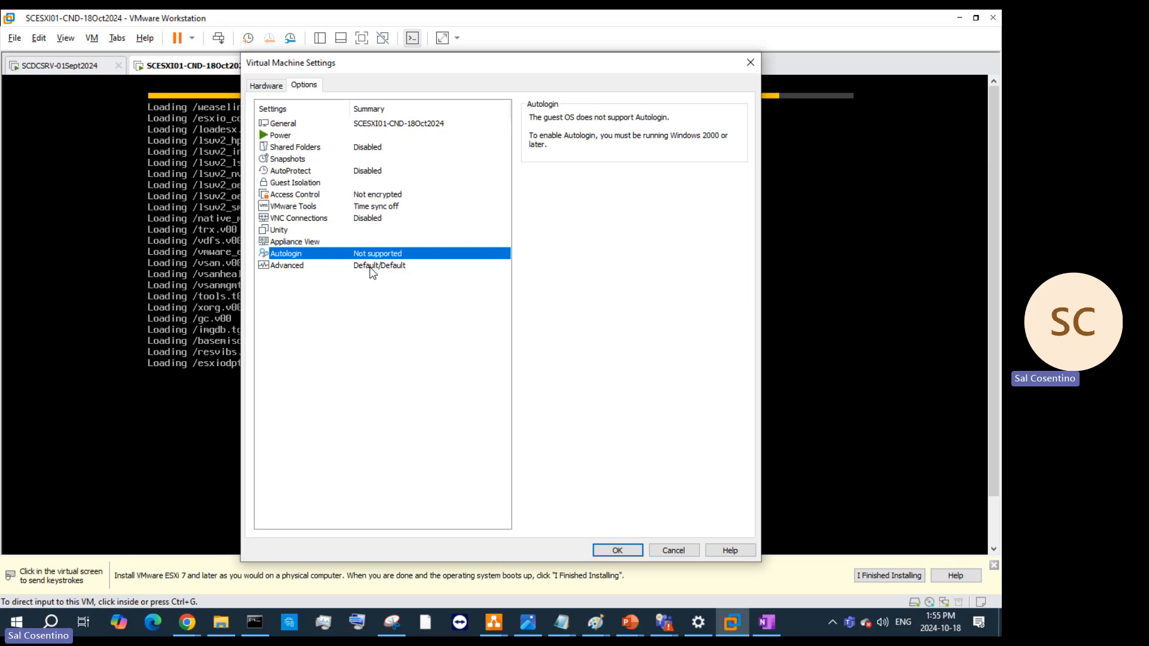
click(372, 268)
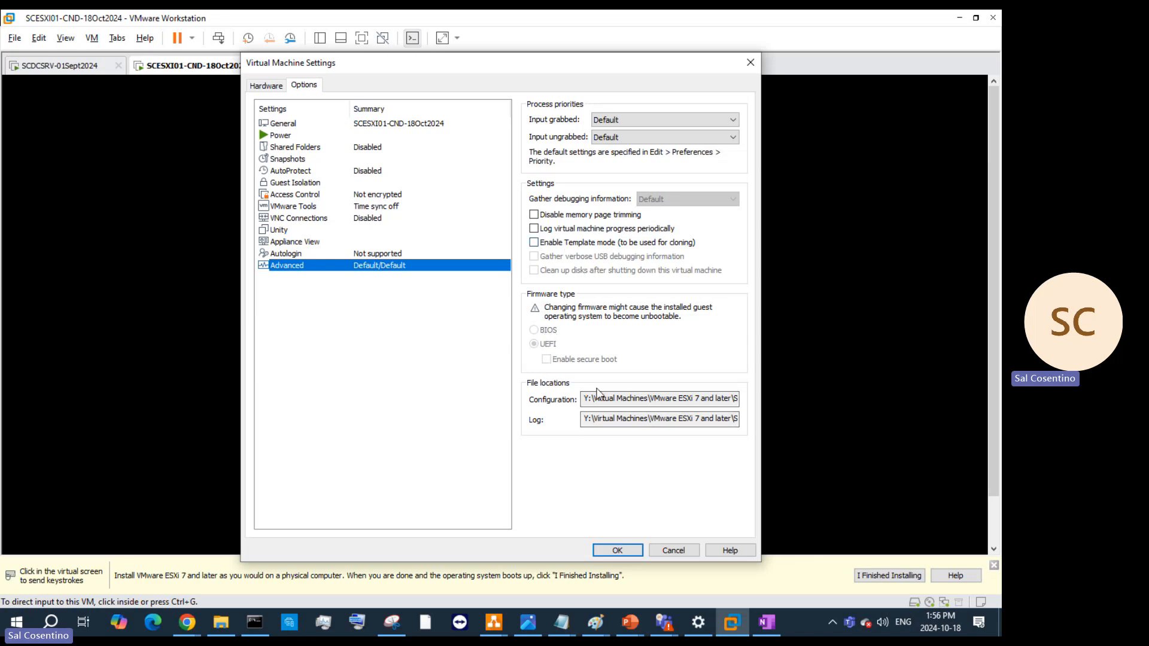
click(671, 550)
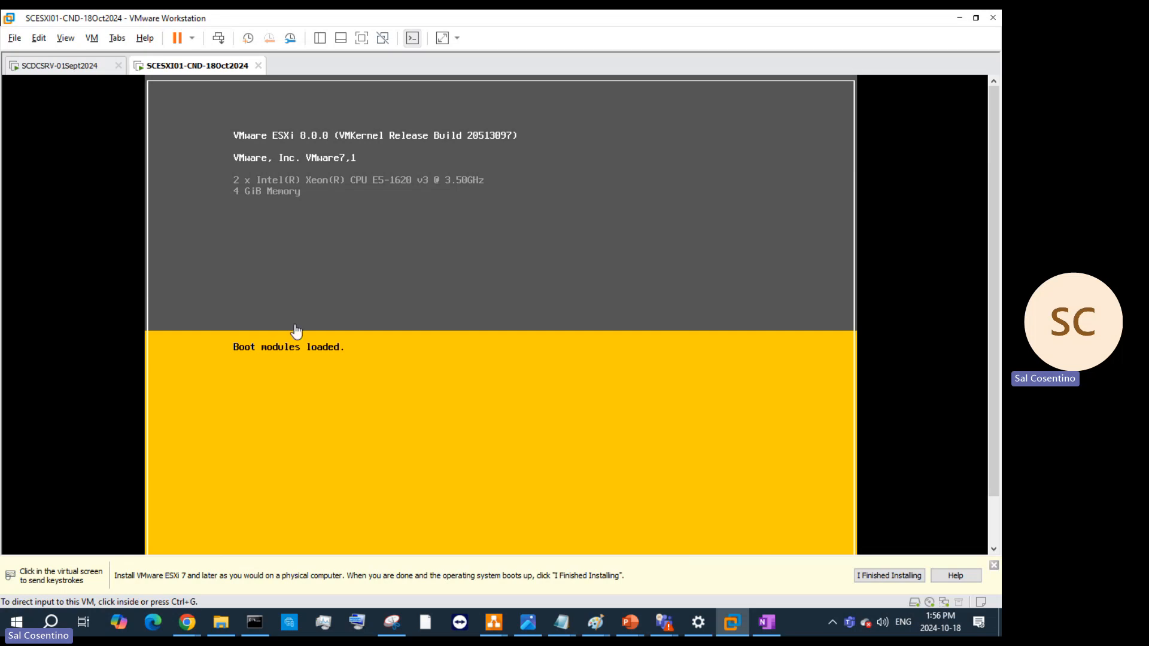
- Glance at the Paint network diagram, minimize it, and list PowerPoint's recent presentations
mouse_move(607, 631)
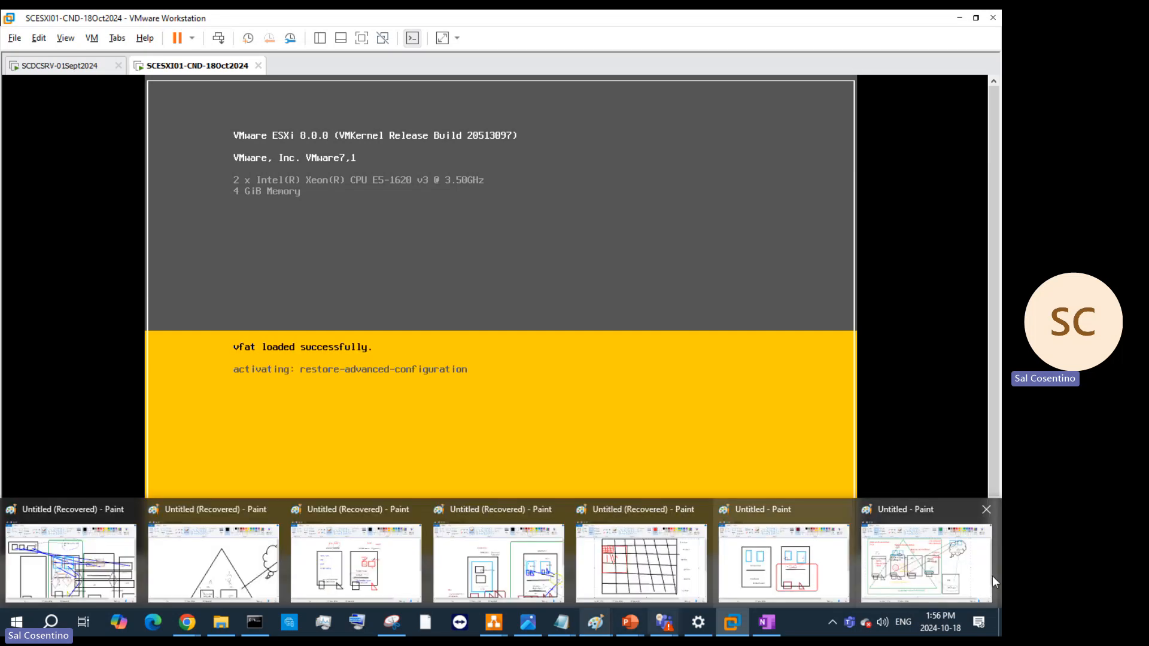
click(934, 563)
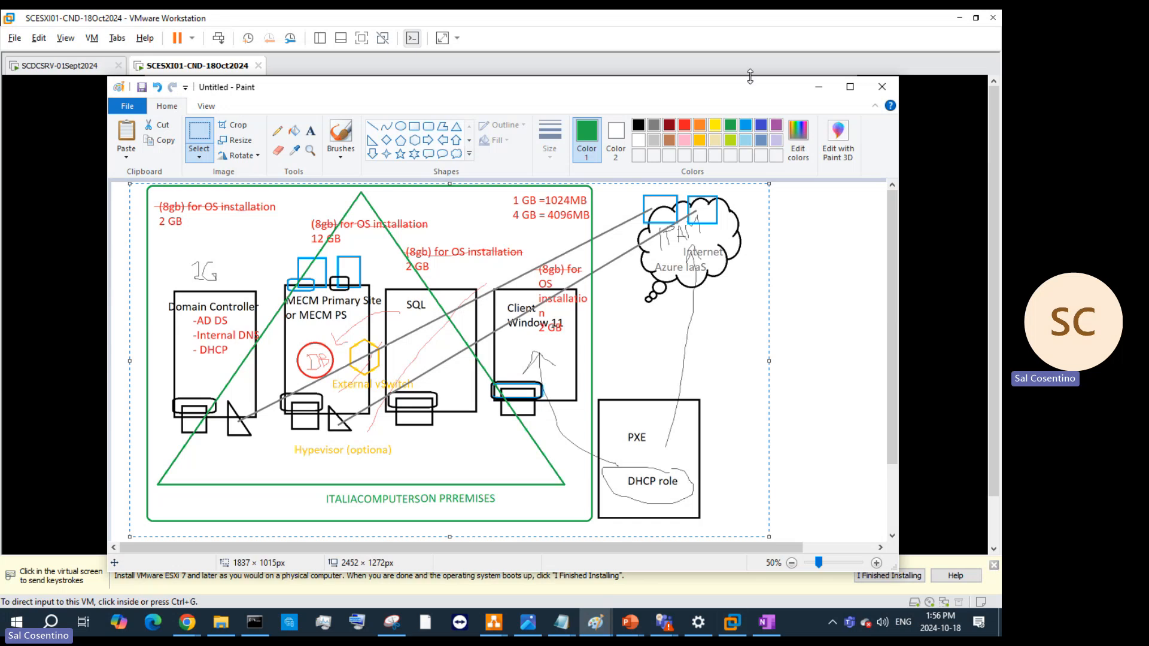
click(819, 87)
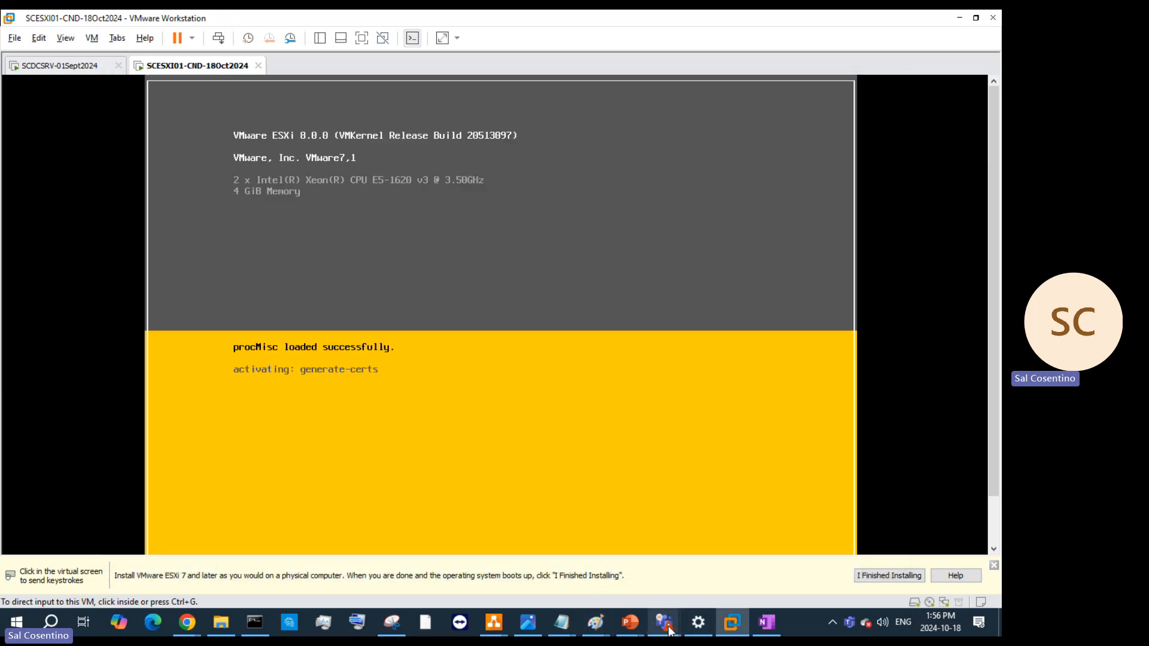
right_click(635, 624)
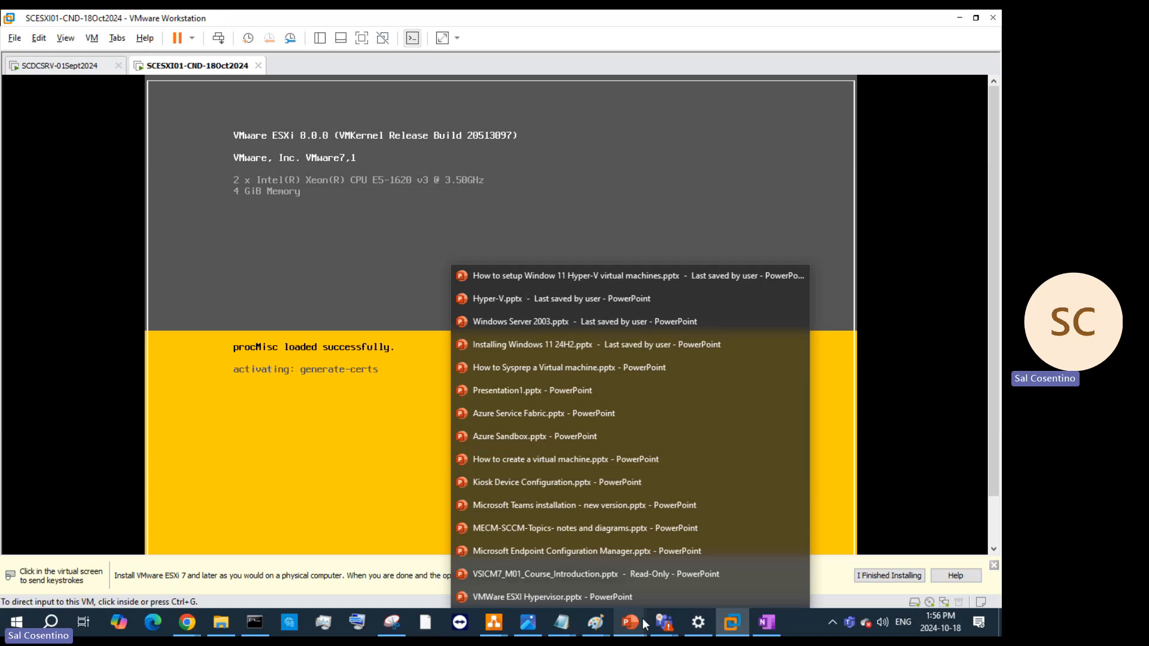
- On slide 2 of VMWare ESXI Hypervisor.pptx, add an 'ESXi8' text box inside SCESXI01
click(603, 595)
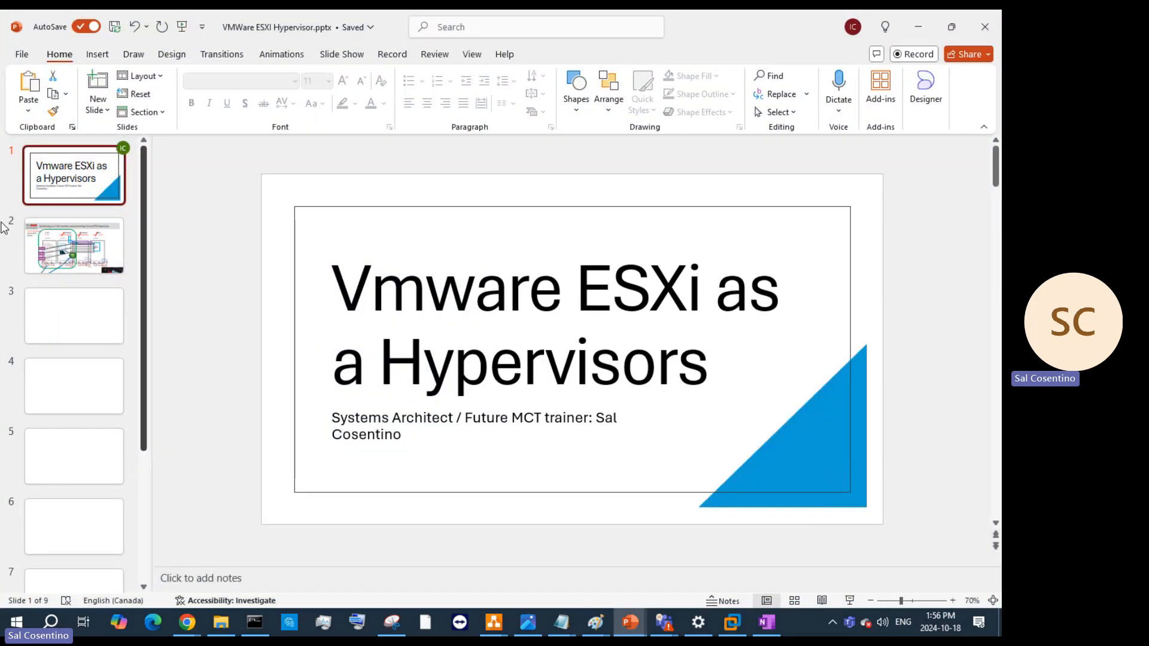
click(90, 242)
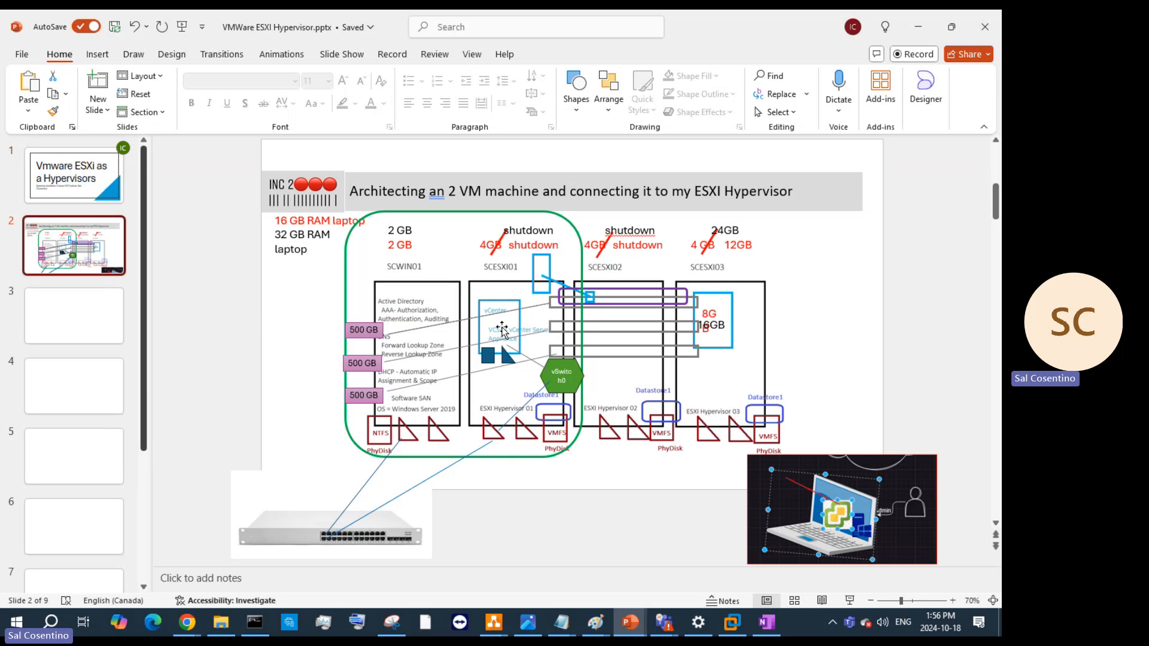
click(96, 55)
click(277, 89)
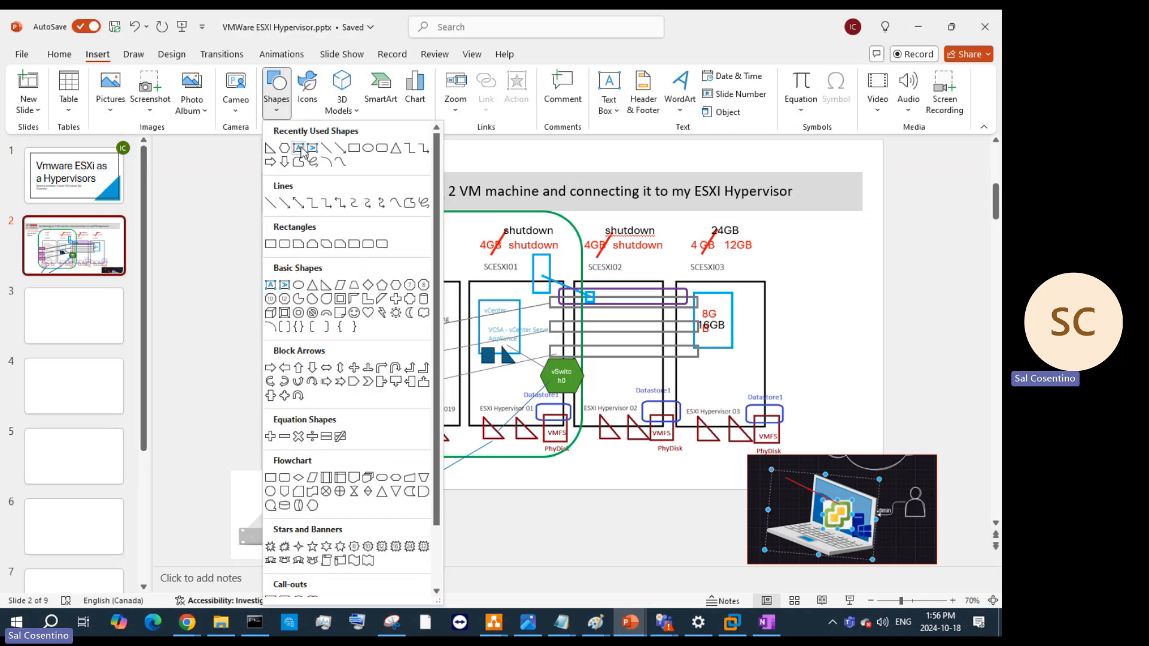
click(299, 148)
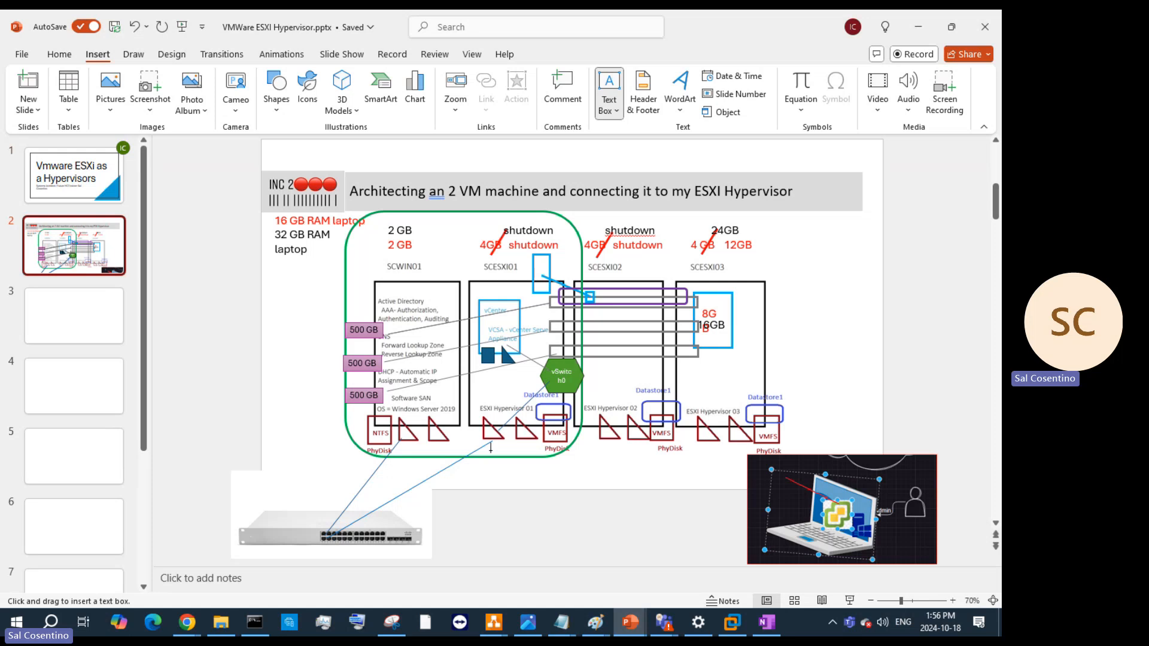
click(482, 380)
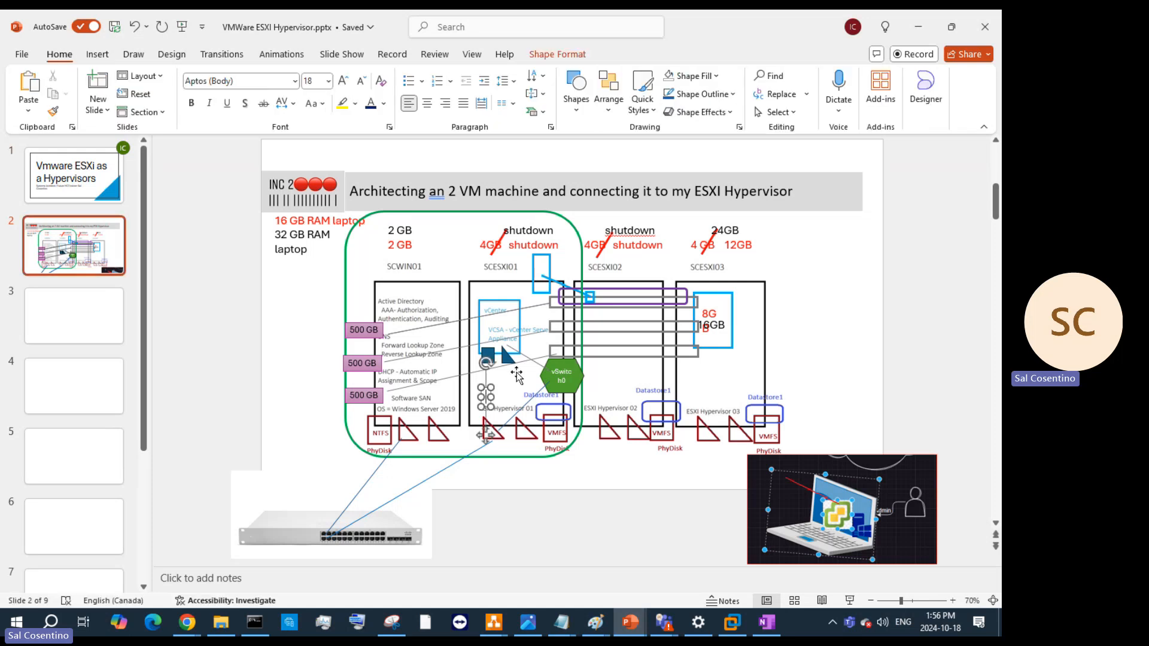
text(ESXi)
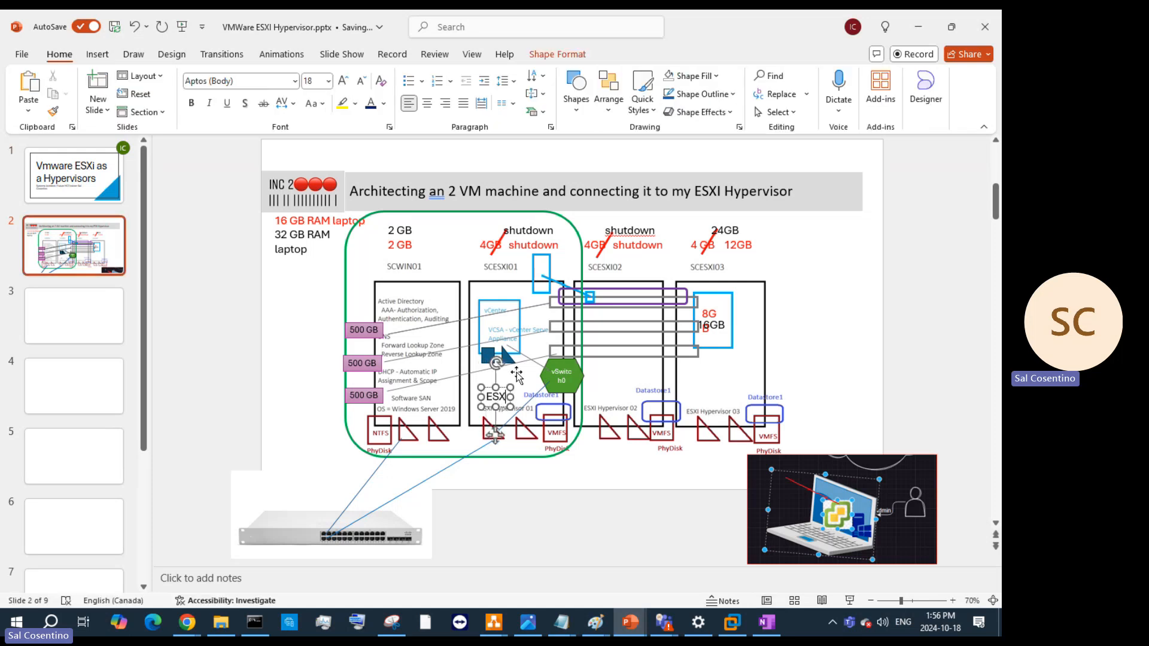
text(8)
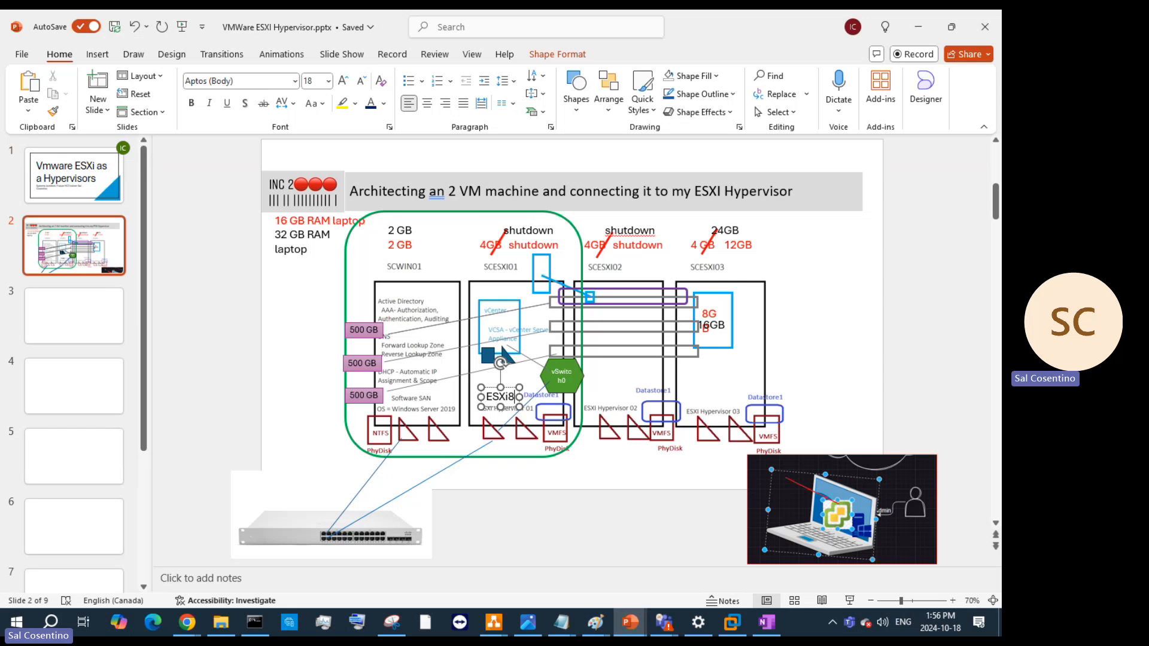
drag(796, 362, 802, 365)
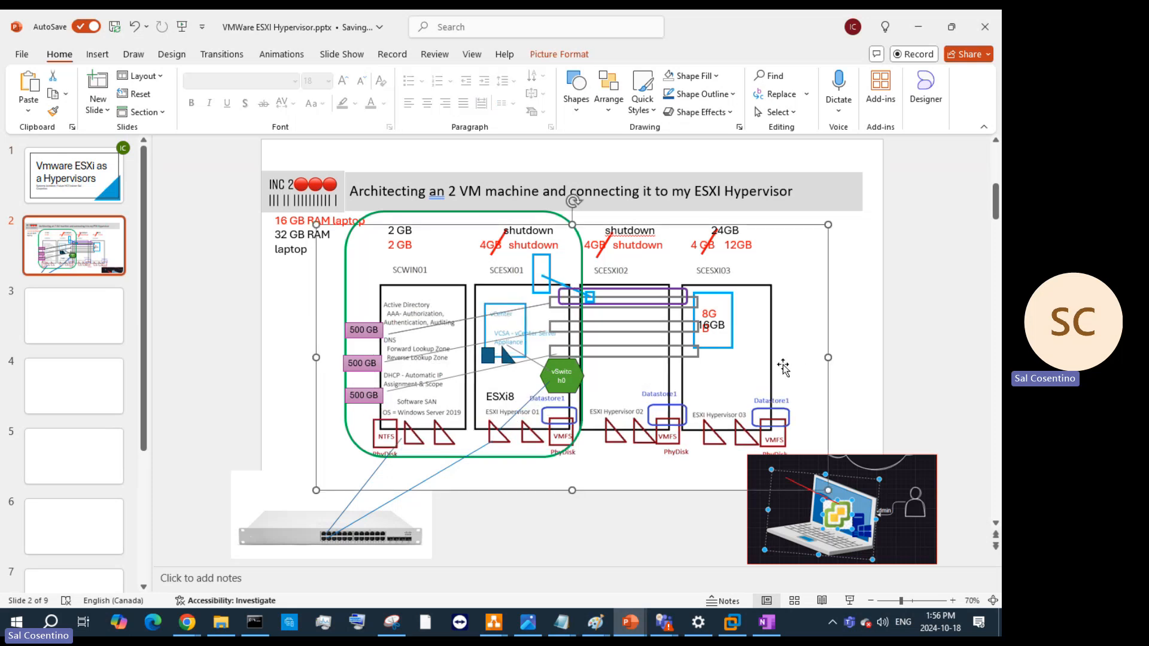
- Change the slide title to end 'ESXI 8.0 Hypervisor' and minimize PowerPoint
click(725, 190)
text(9.0)
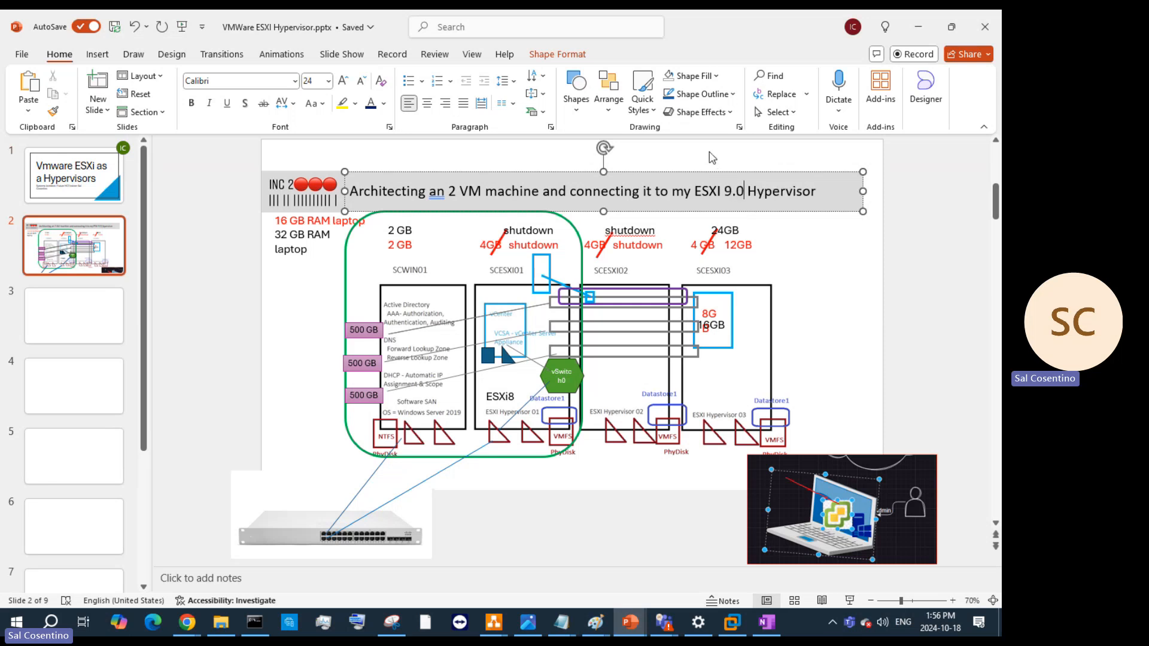
key(BackSpace)
key(BackSpace)
key(BackSpace)
text(8.)
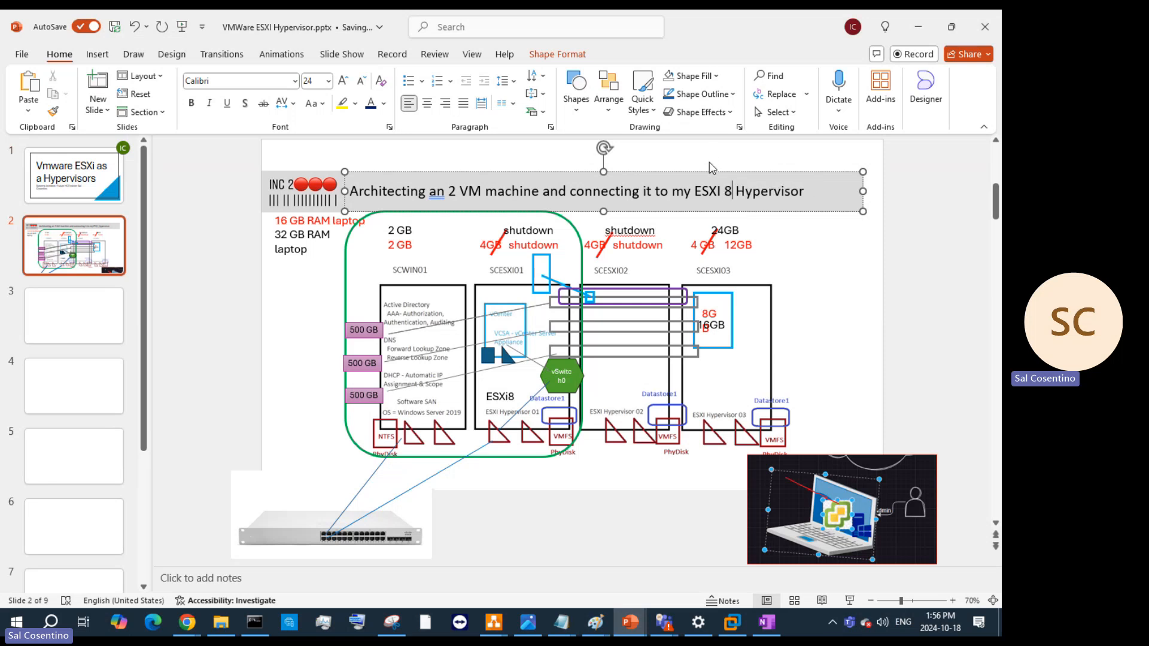
text(0)
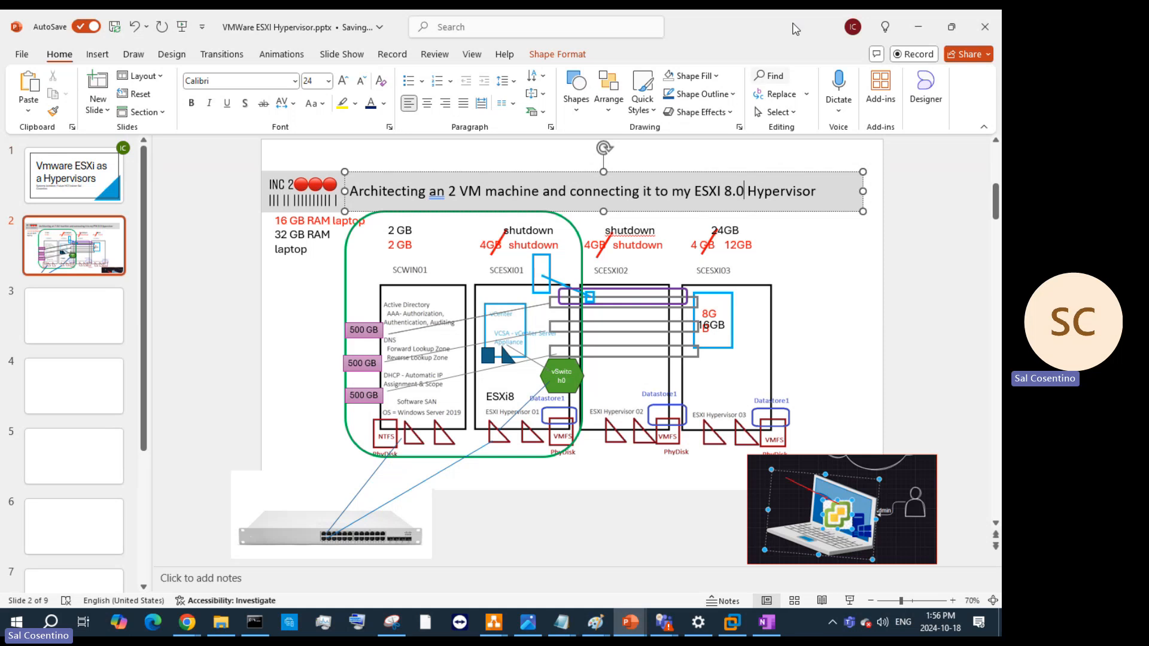
click(920, 30)
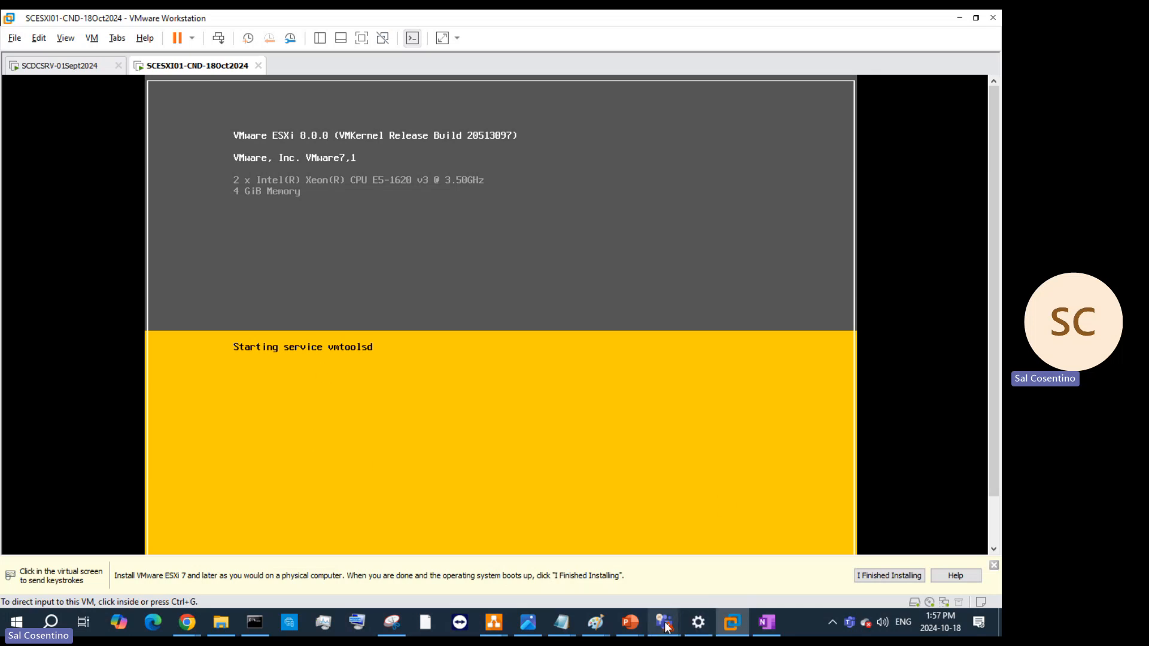
mouse_move(663, 622)
click(603, 569)
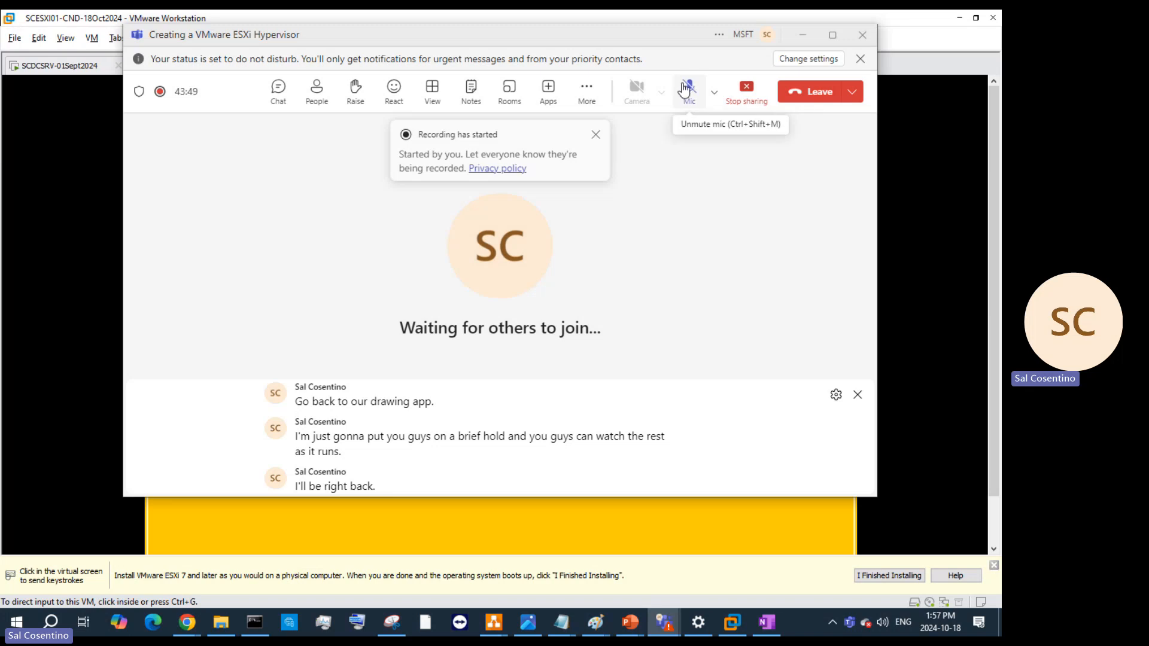
click(803, 34)
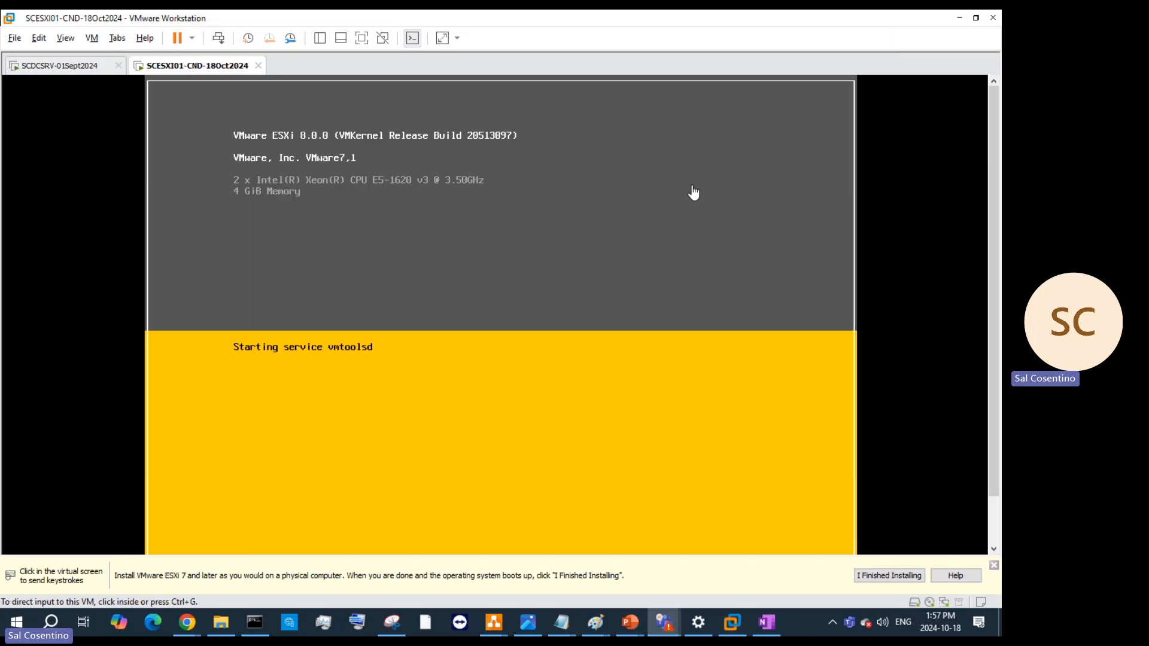
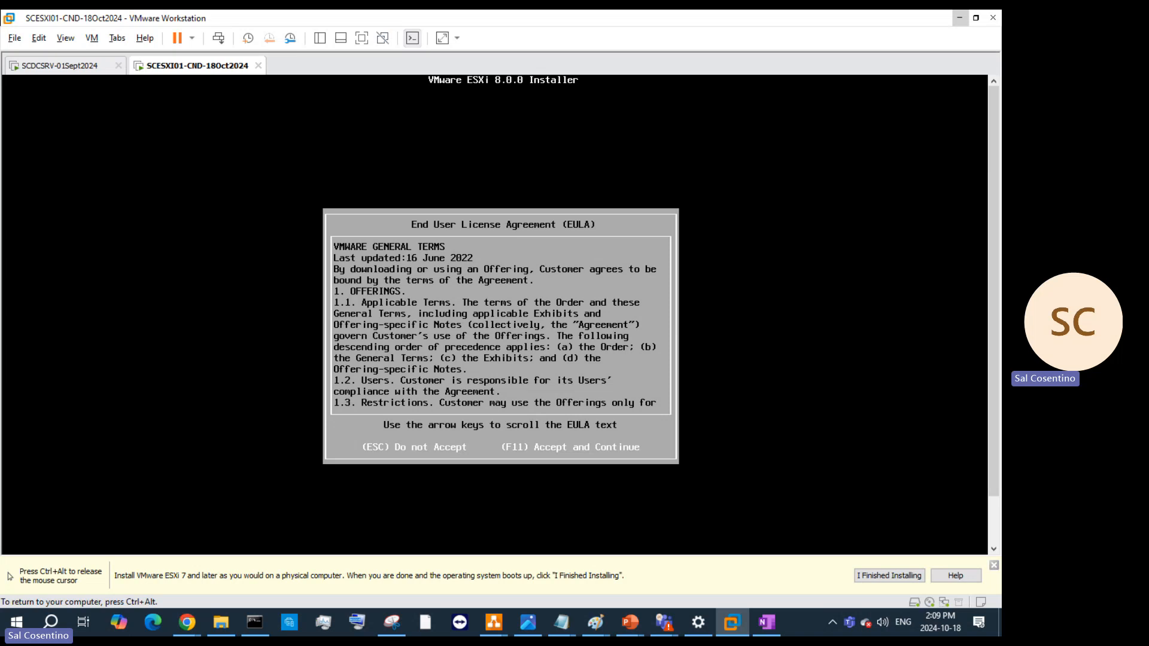
- Accept the ESXi EULA, check the 250 GB virtual disk's details, and select it as the install target
key(F11)
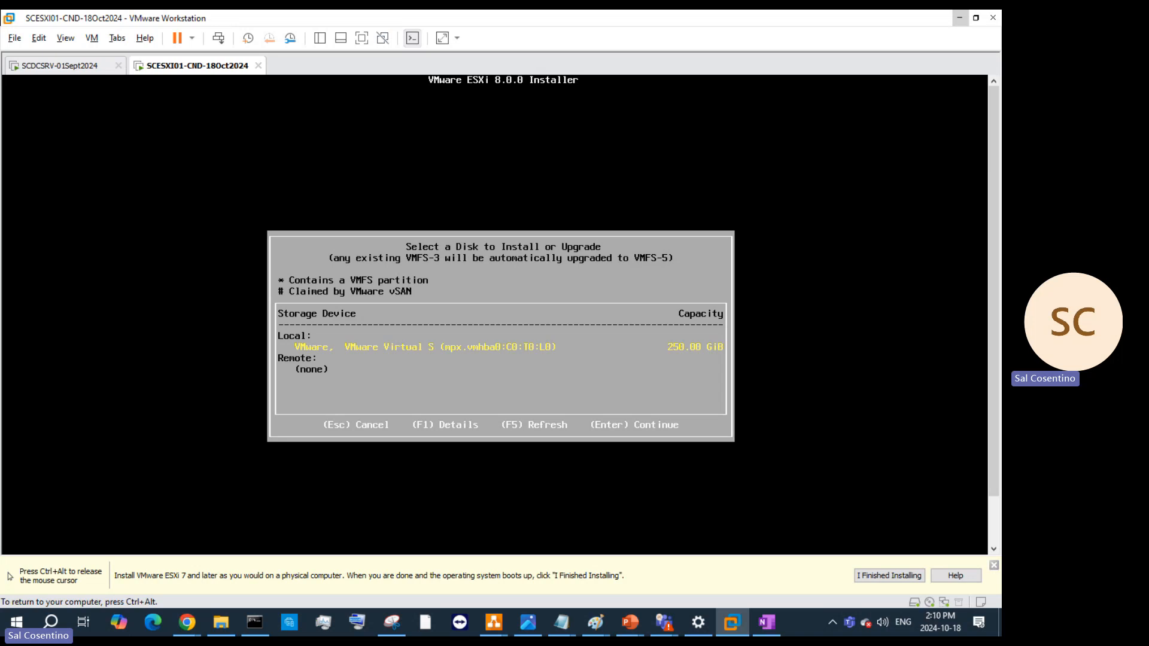
key(Return)
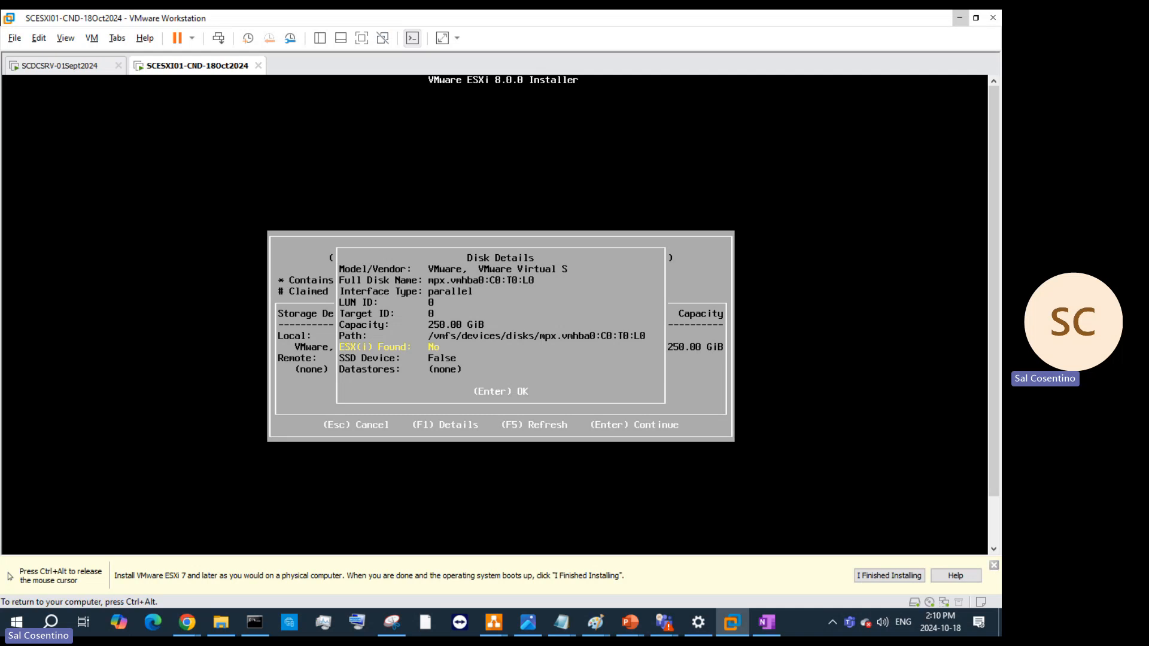
key(Return)
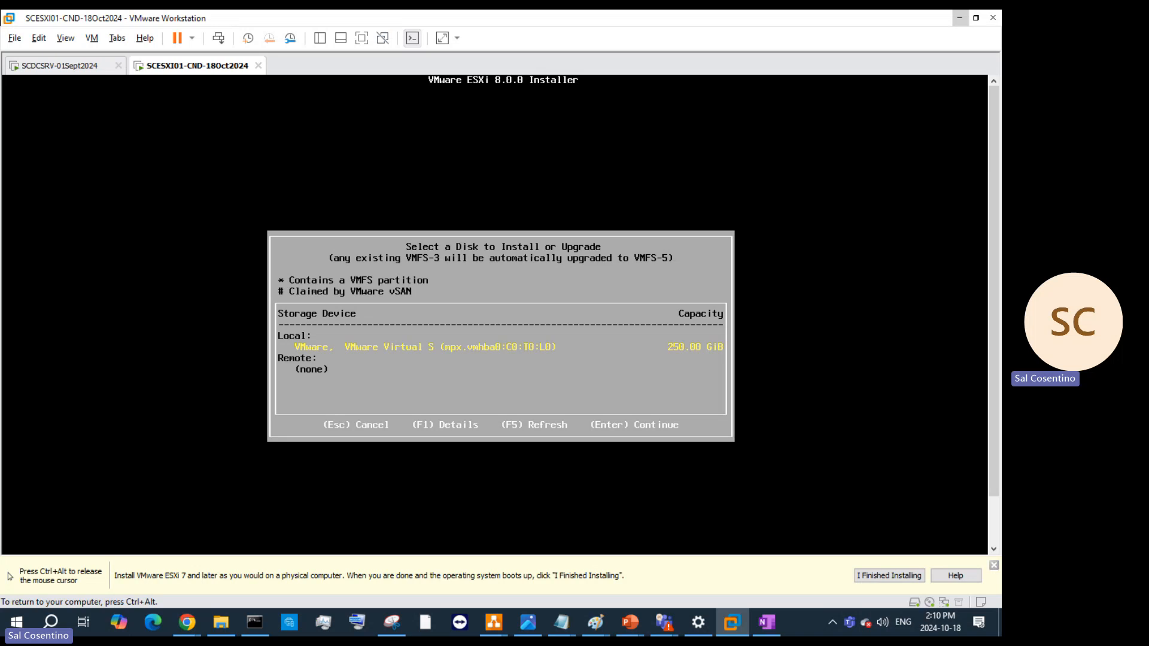
key(Return)
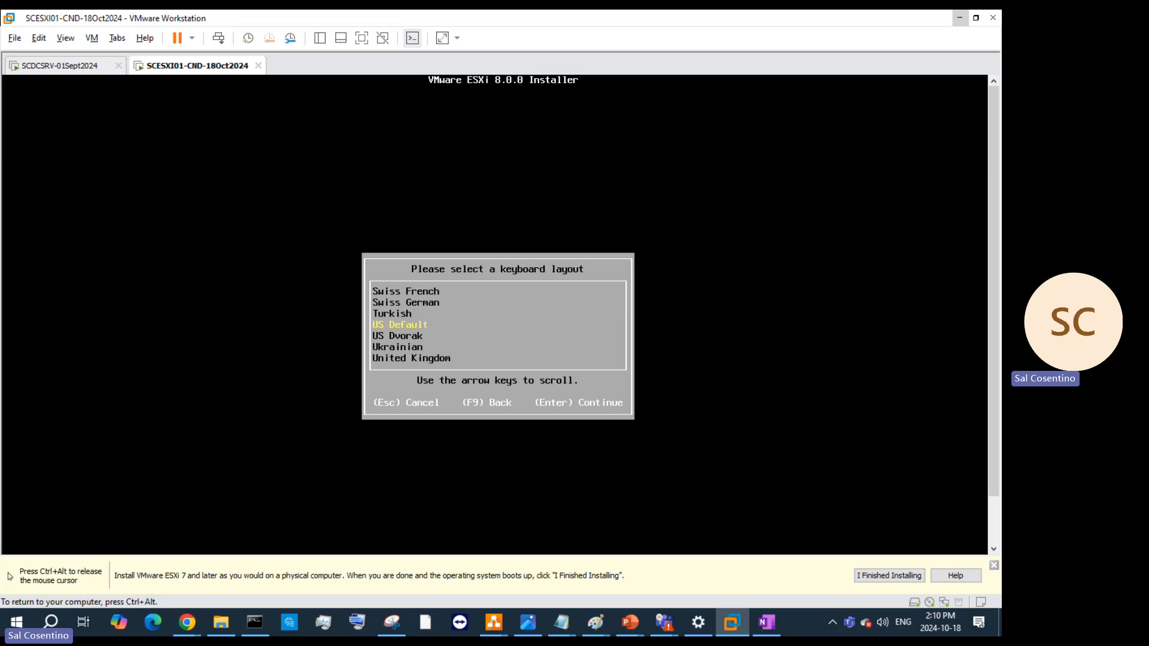
- Keep the US Default keyboard layout and enter the ESXi root password in both fields
key(Return)
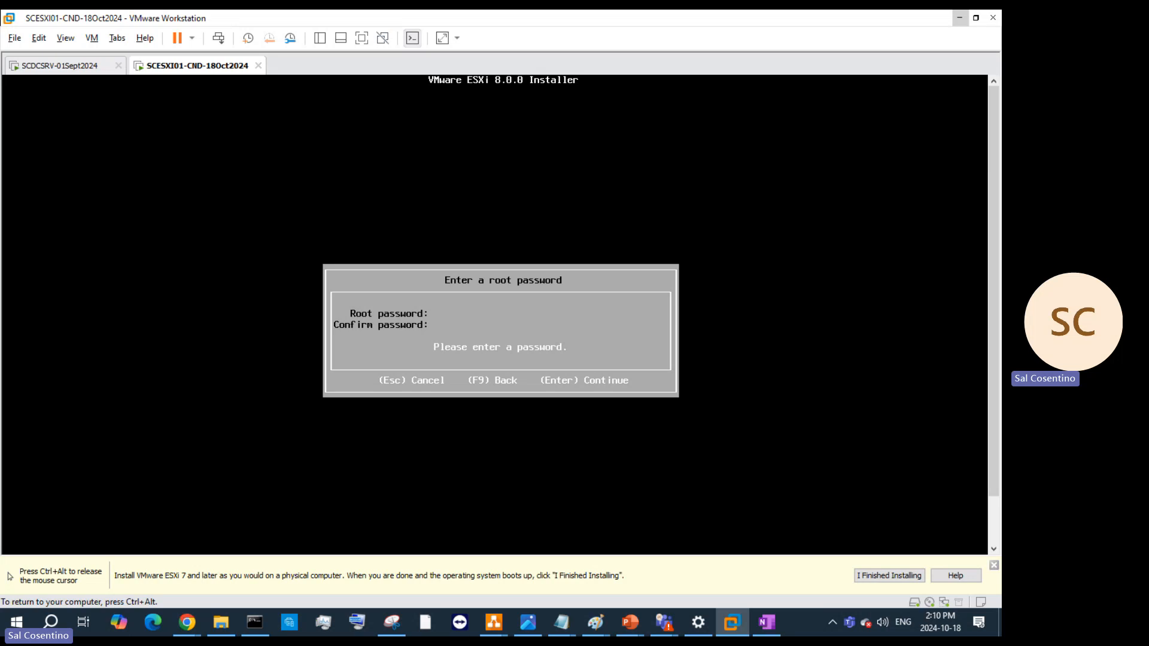
text(****)
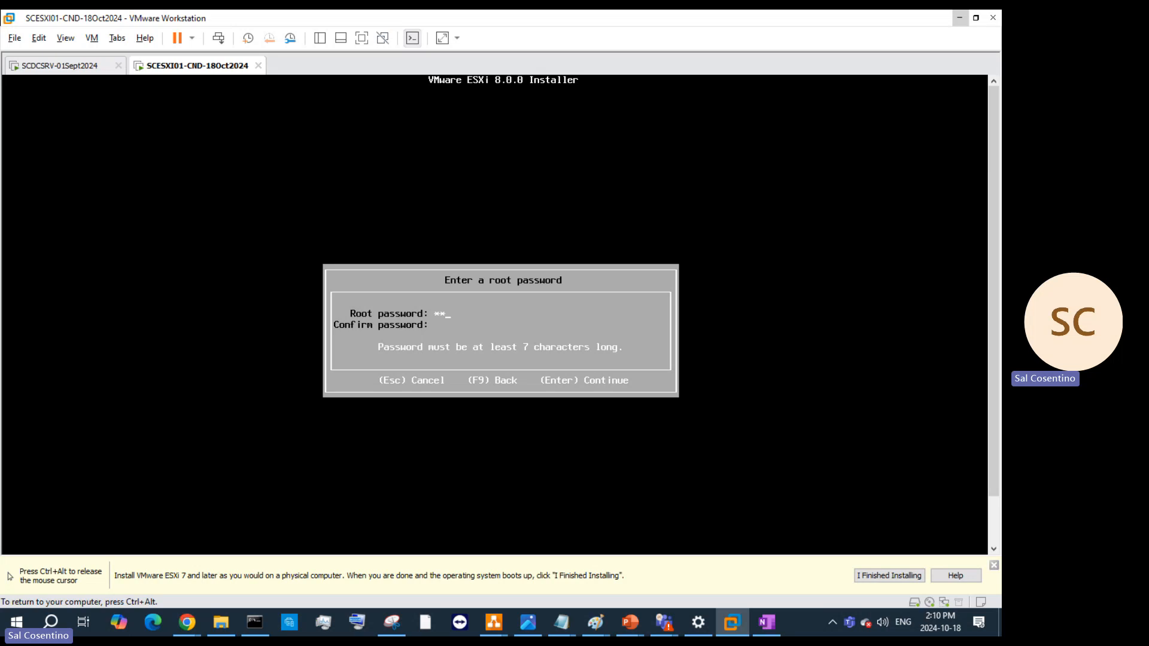
text(**********)
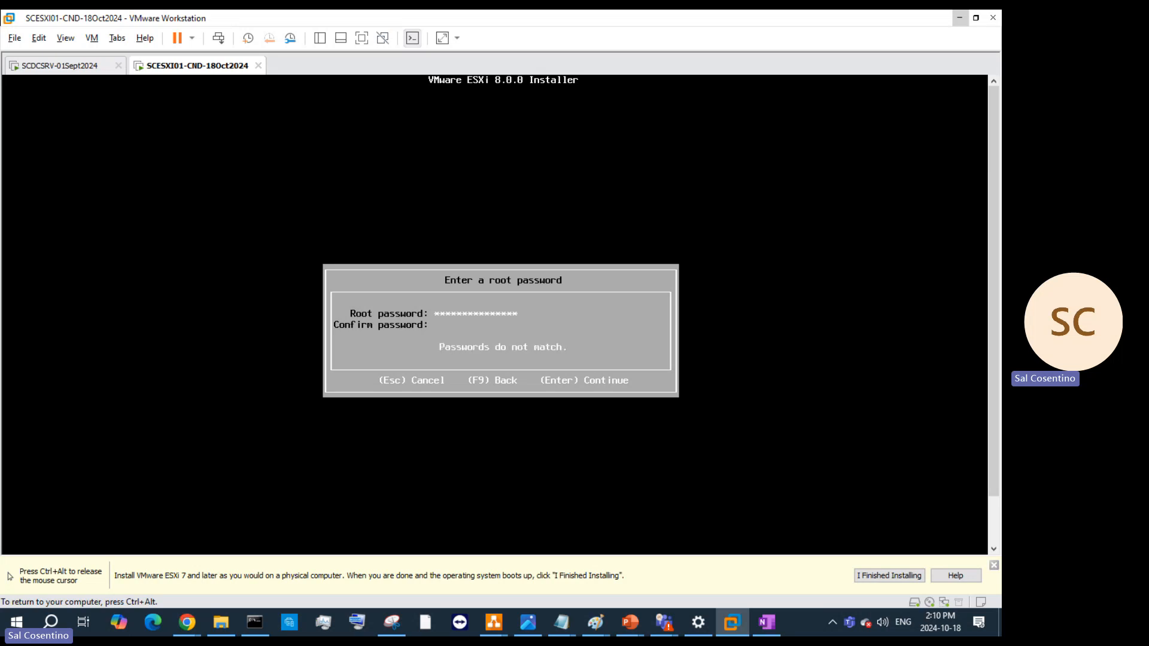
text(***************)
key(Return)
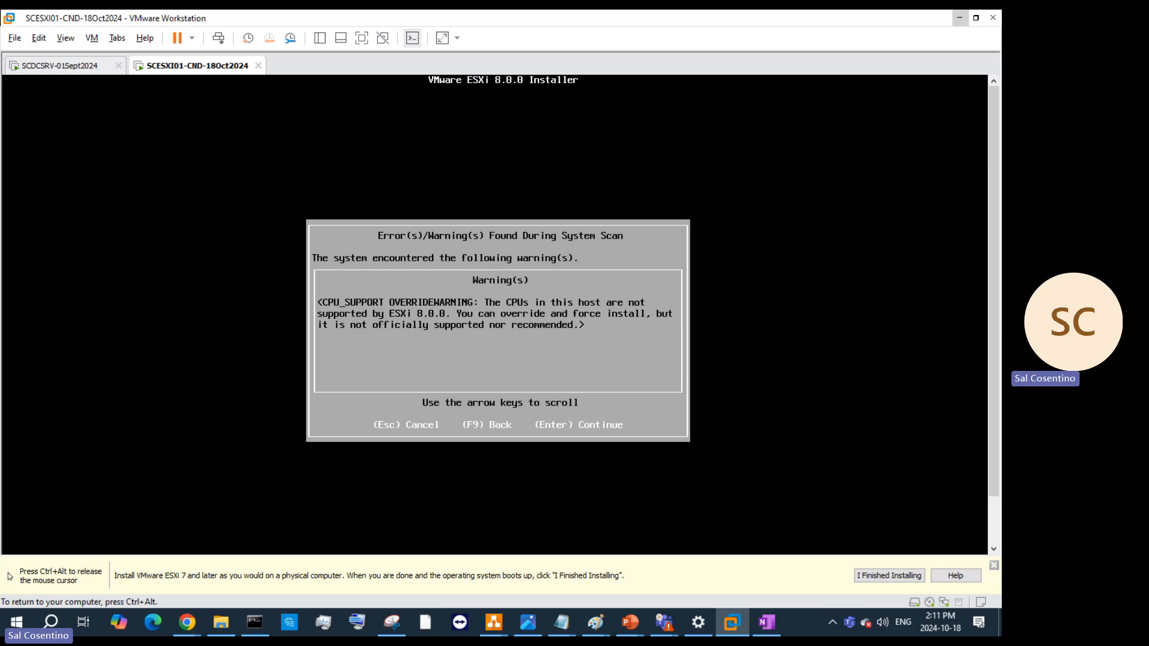
- Bypass the unsupported-CPU warning, force the ESXi 8.0.0 install, and let it run to 57%
key(Return)
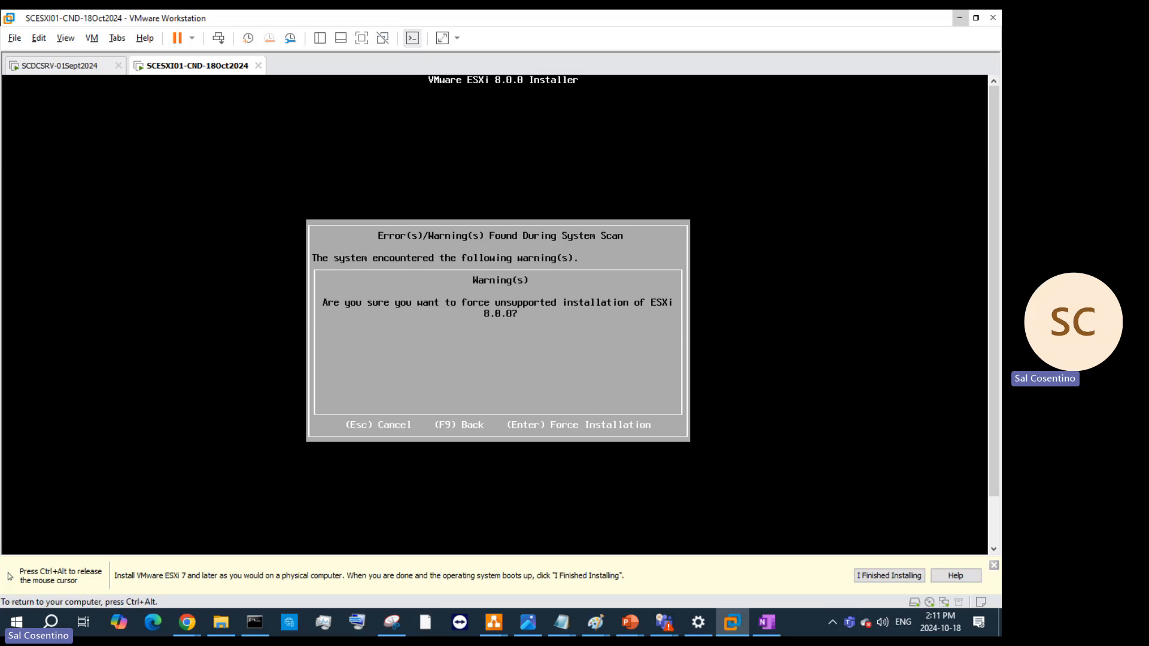
key(Return)
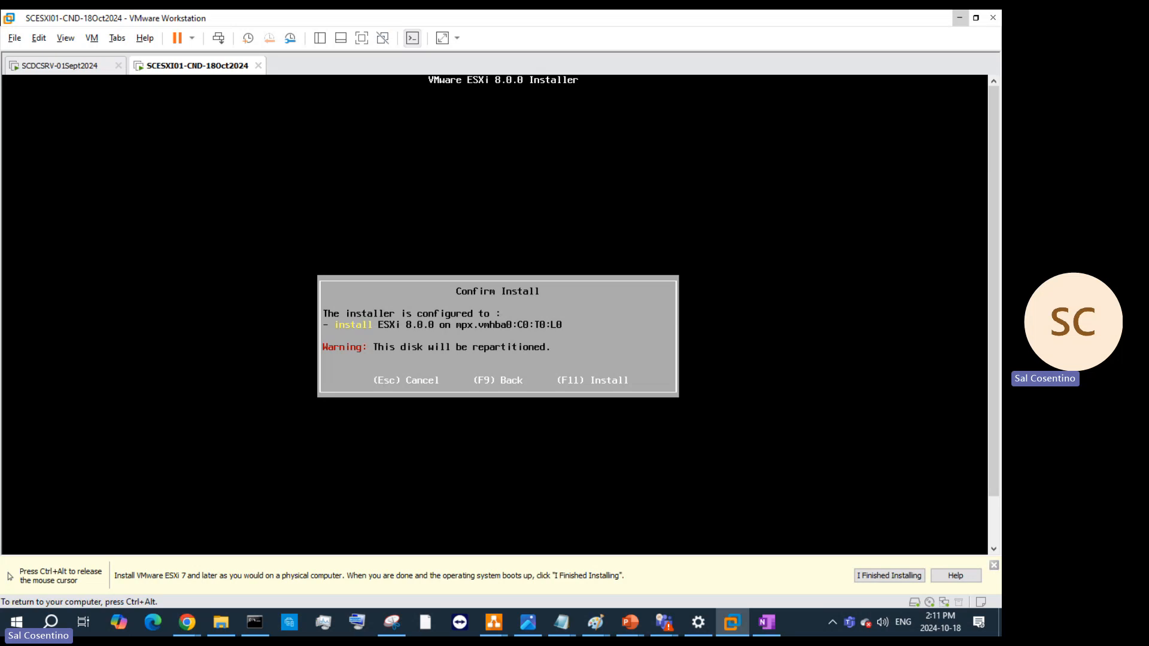
key(F11)
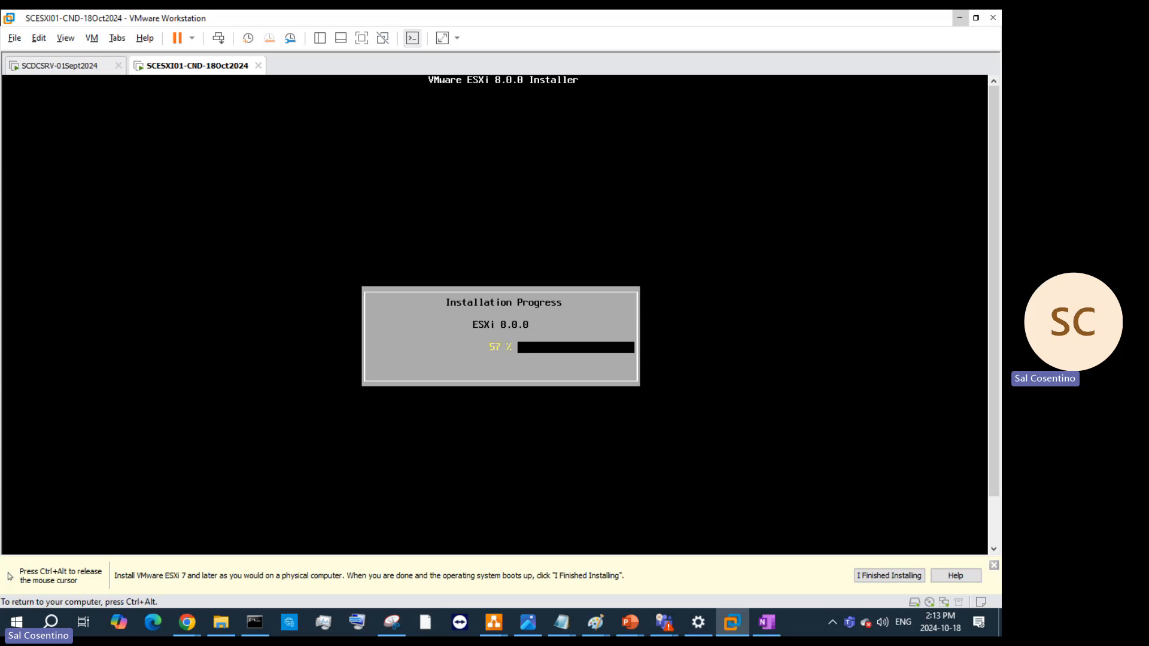
key(ctrl+alt)
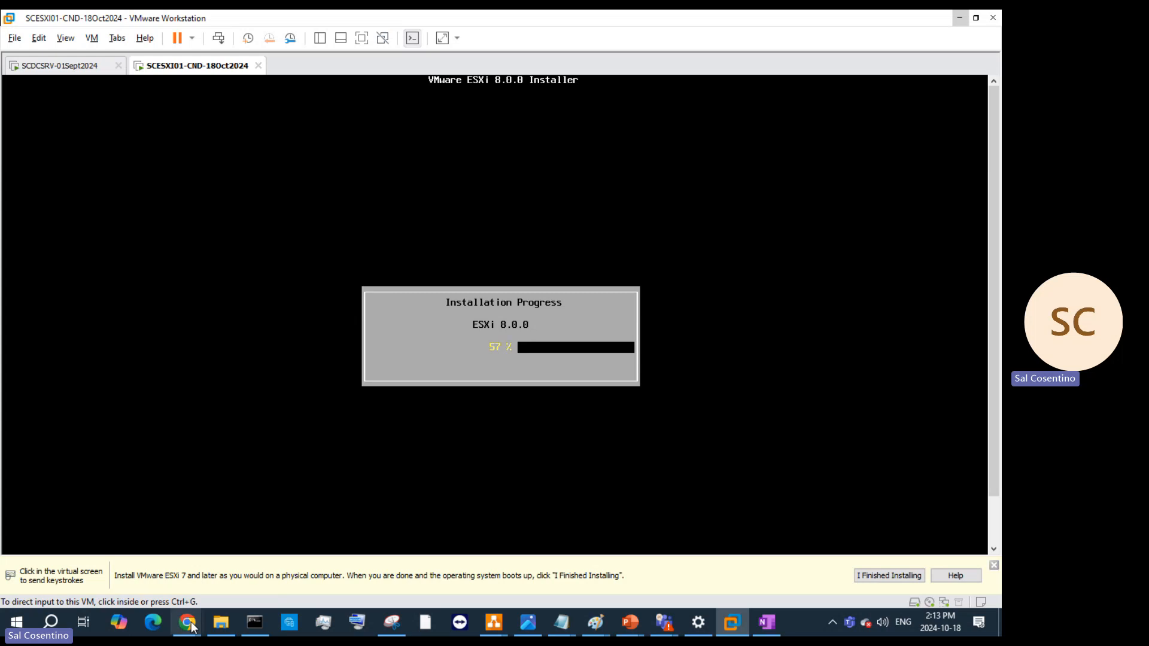
- In Chrome, search for 'keypass' and open the KeePass downloads page
mouse_move(190, 622)
click(246, 559)
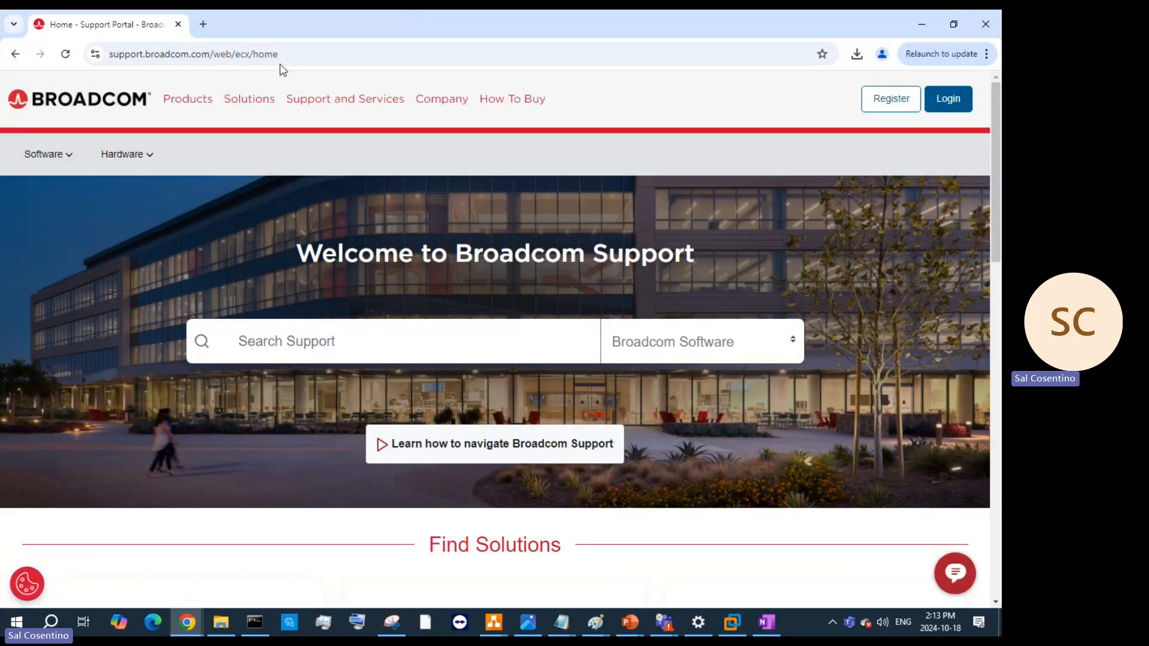
click(282, 64)
text(keypass)
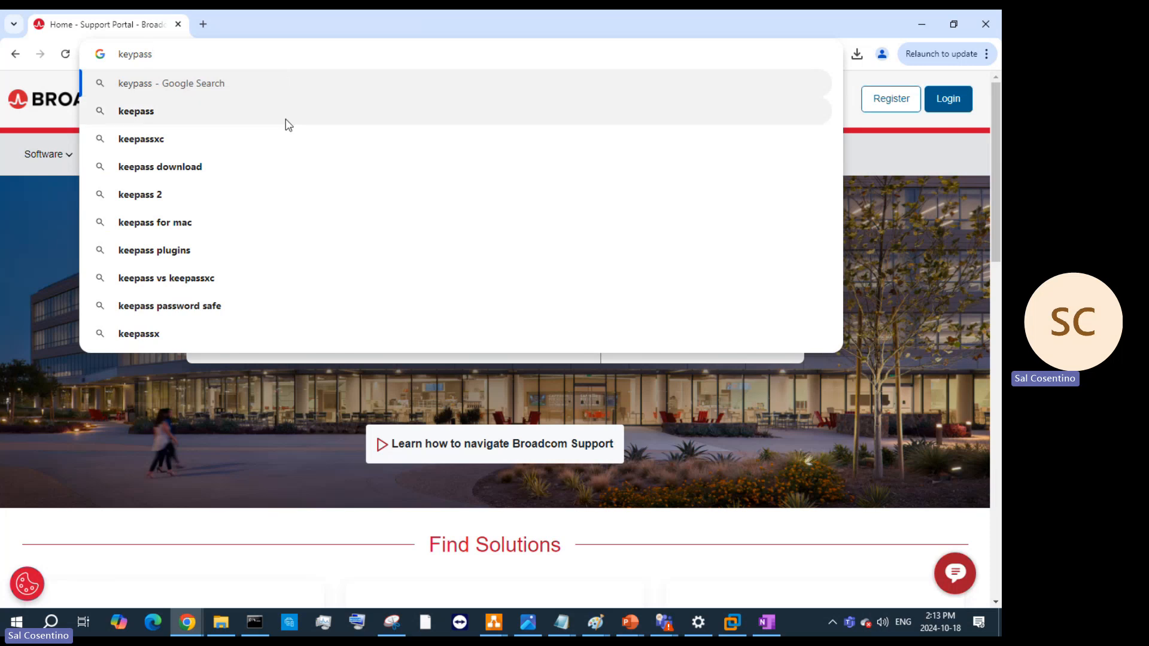
click(222, 317)
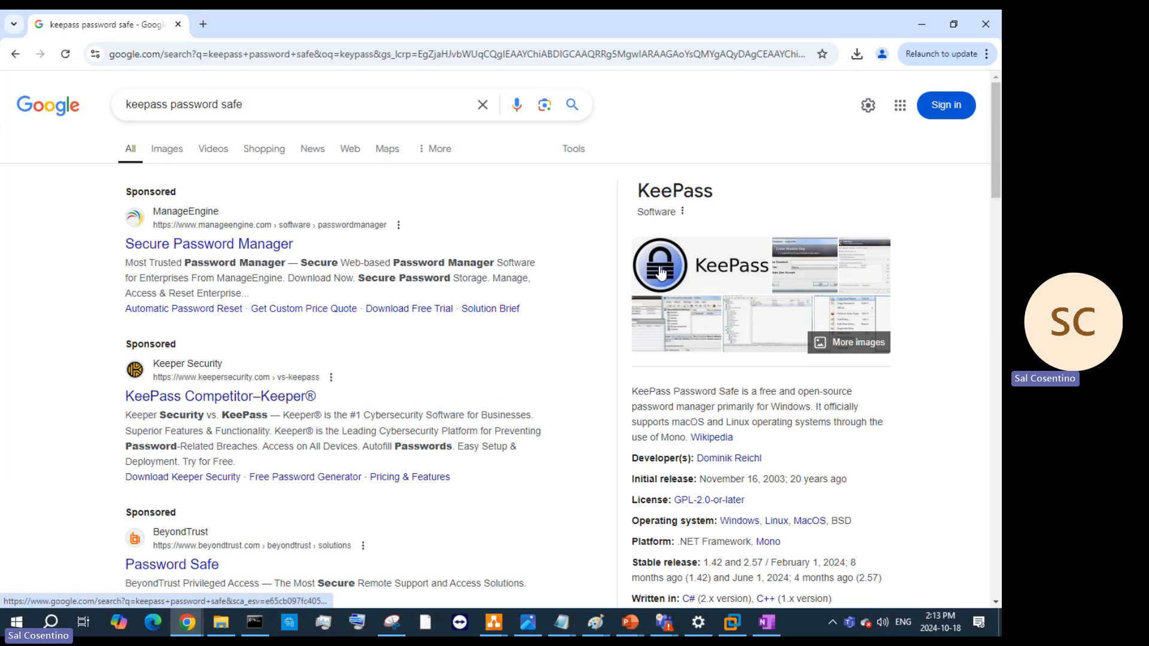
scroll(446, 426, down, 3)
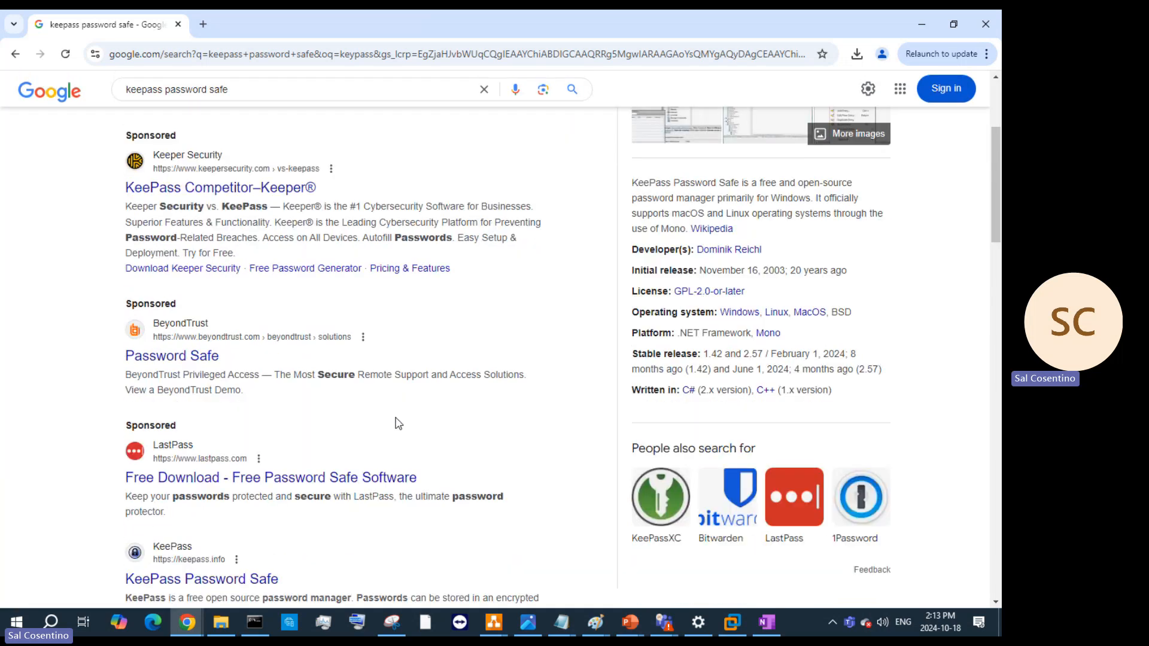
scroll(397, 423, down, 4)
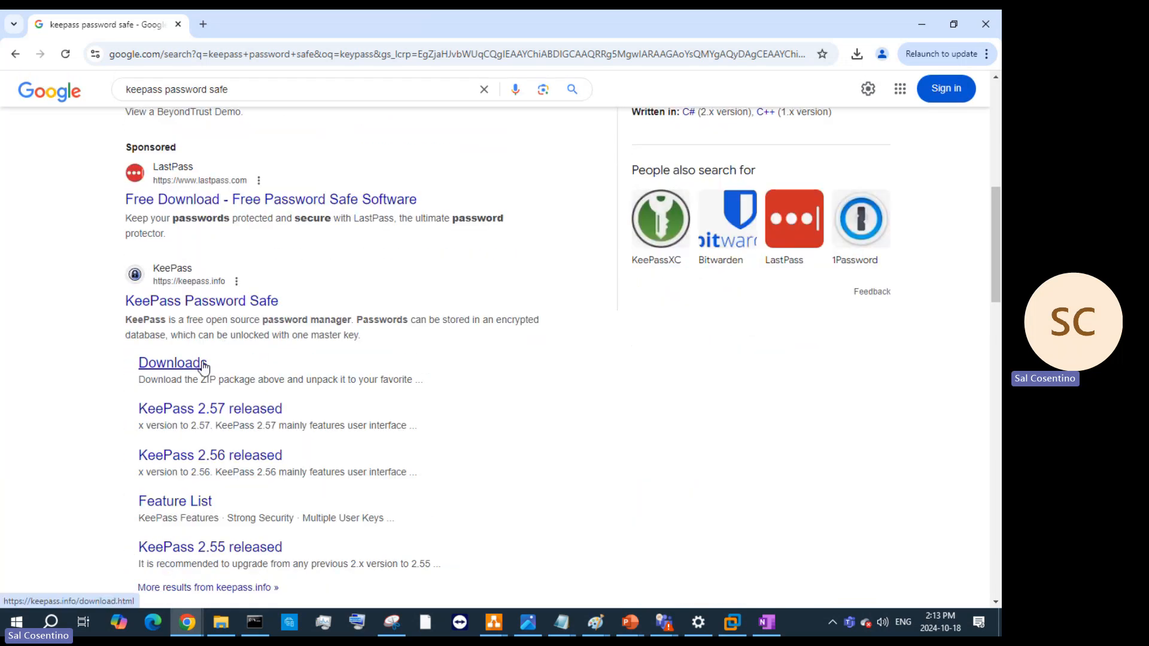
click(162, 365)
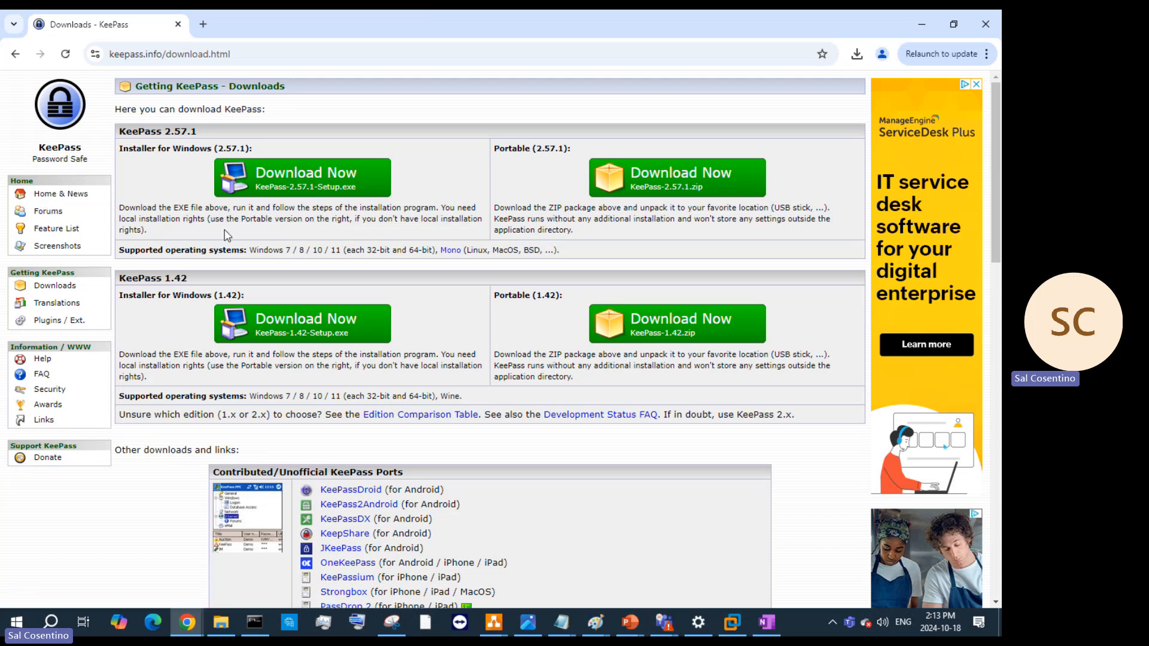
- Download the KeePass 2.57.1 Setup installer and run it from the downloads list
scroll(334, 341, down, 4)
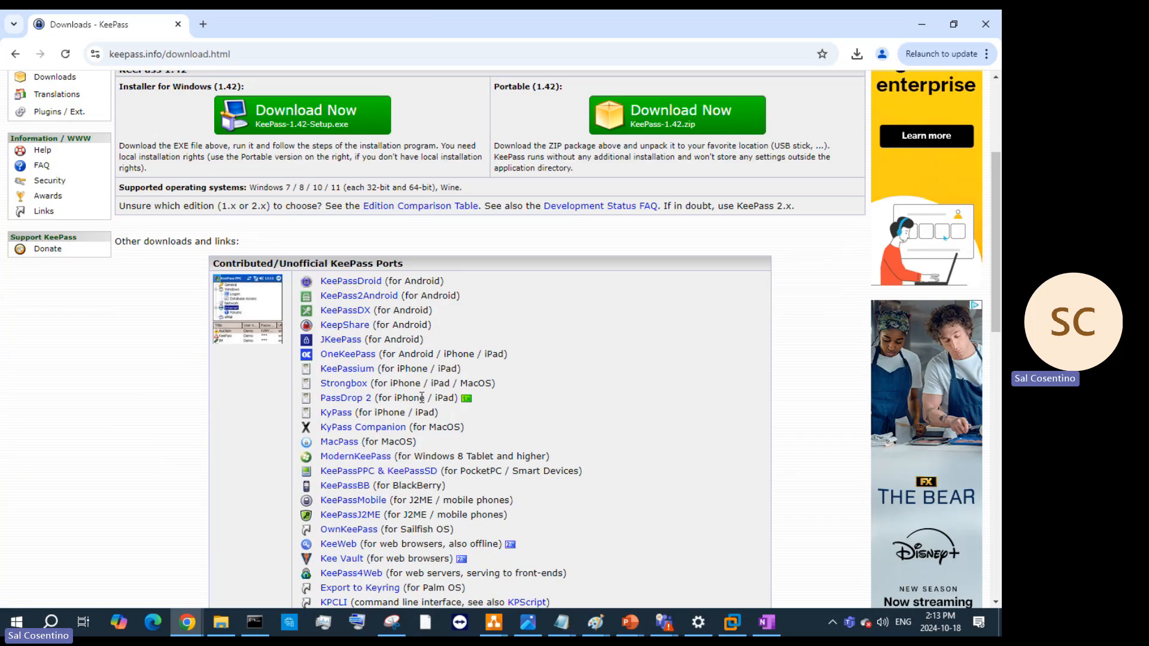
scroll(328, 193, up, 4)
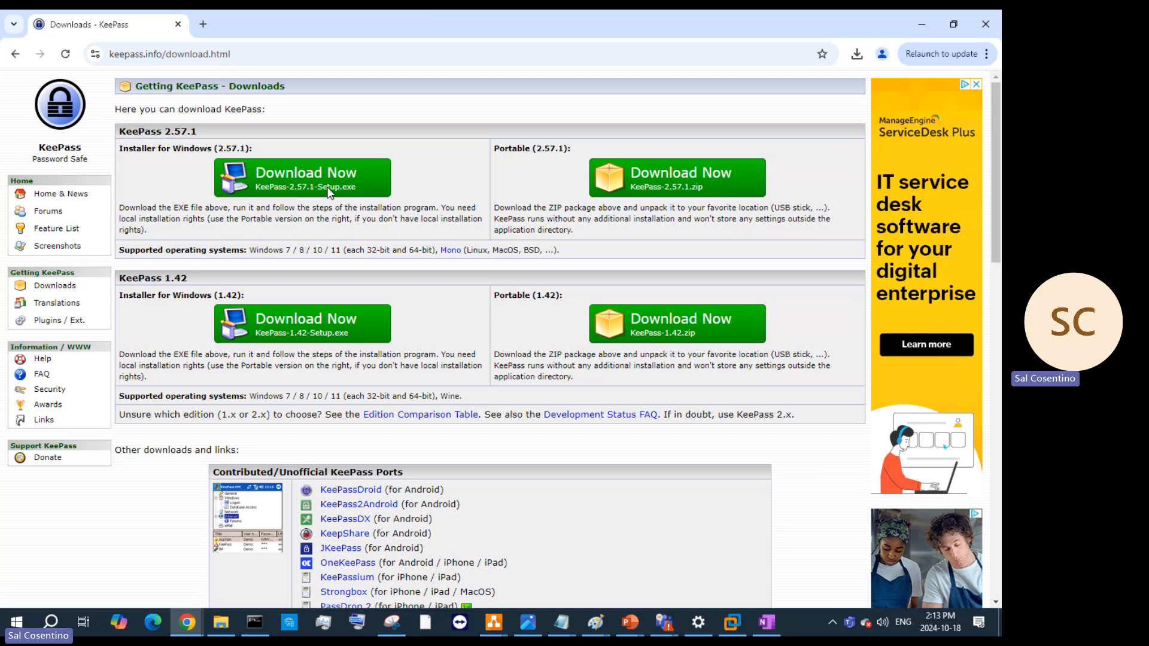
click(329, 192)
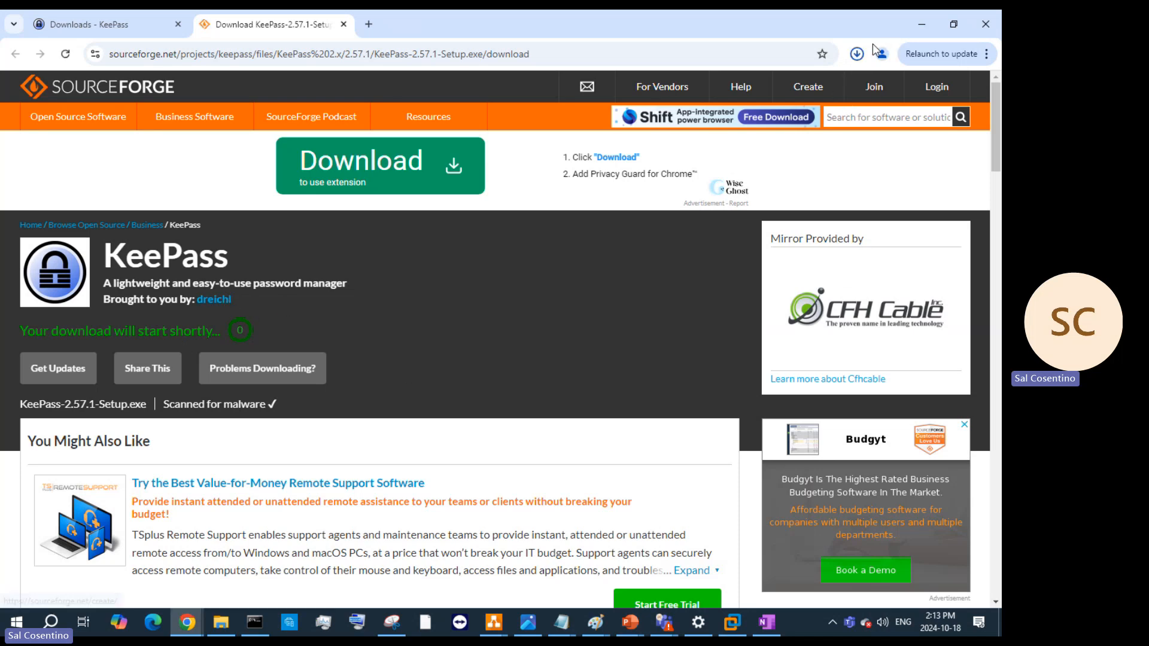
click(857, 54)
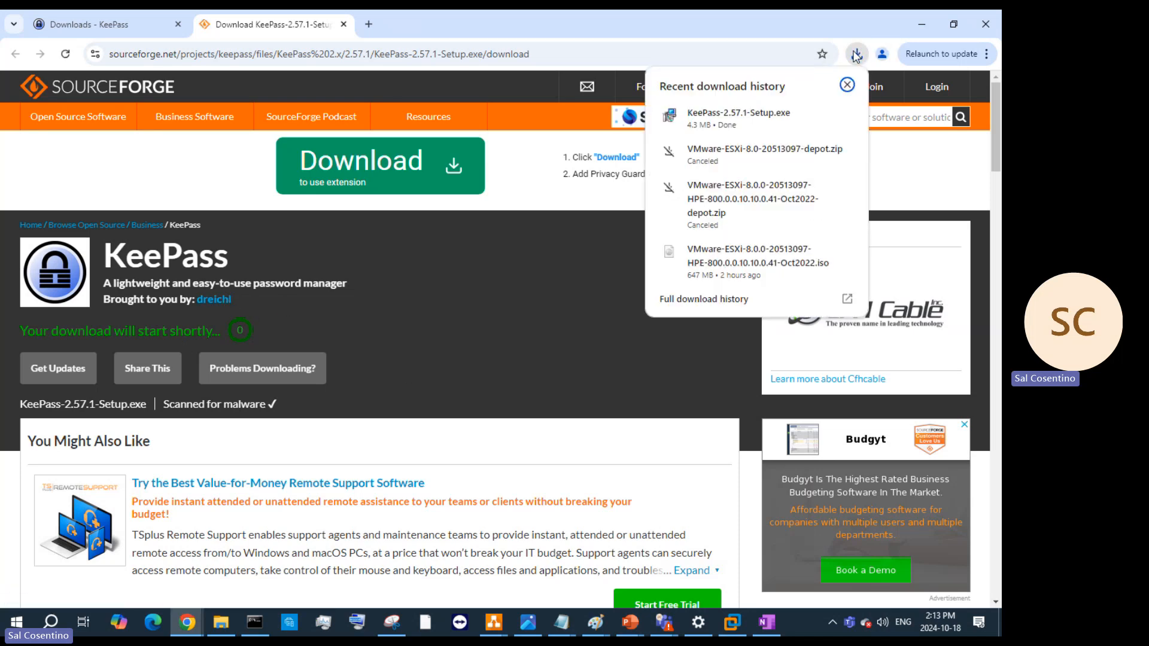
click(781, 118)
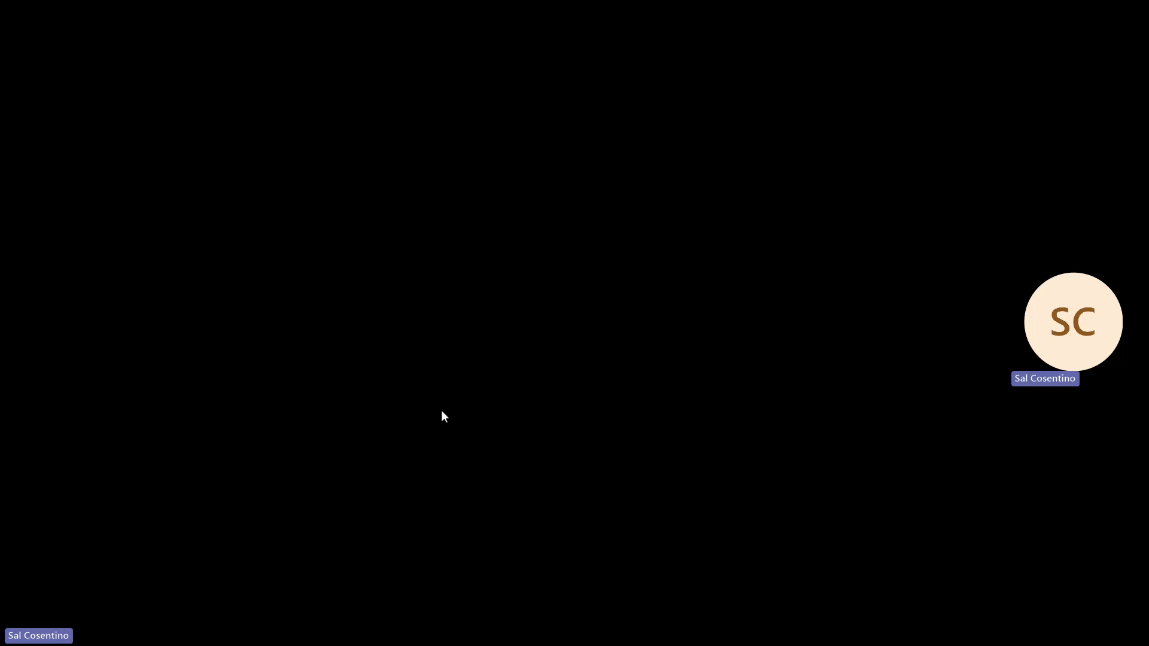
click(441, 411)
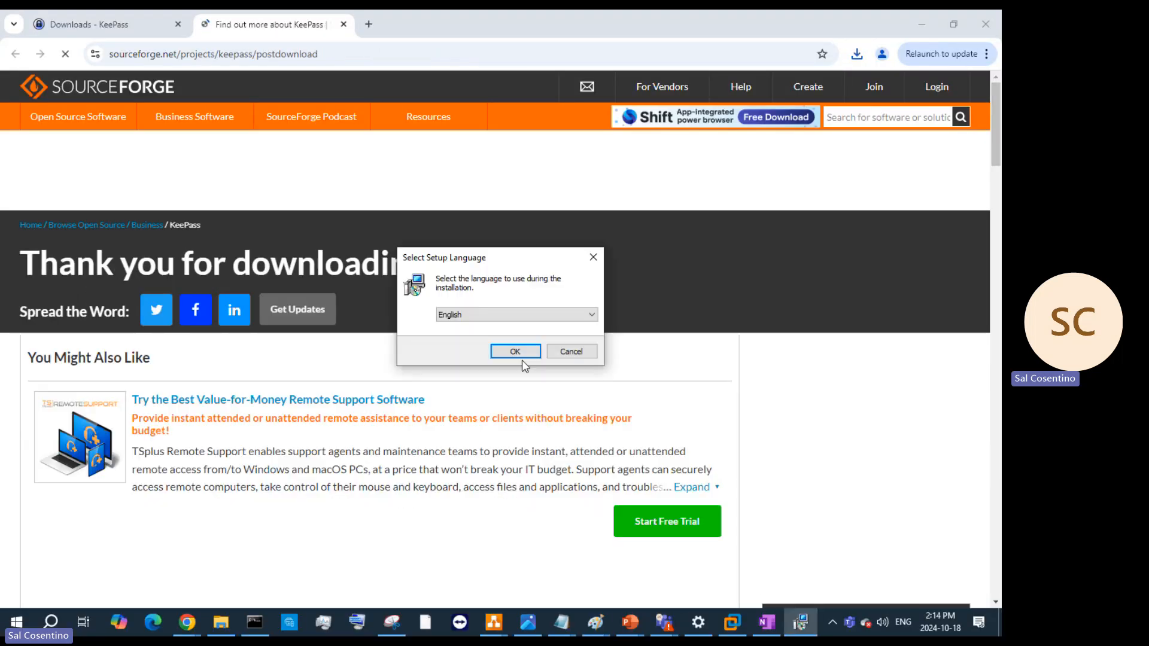
- Run setup in English, accept the licence, keep the default location, and choose Custom installation
click(508, 352)
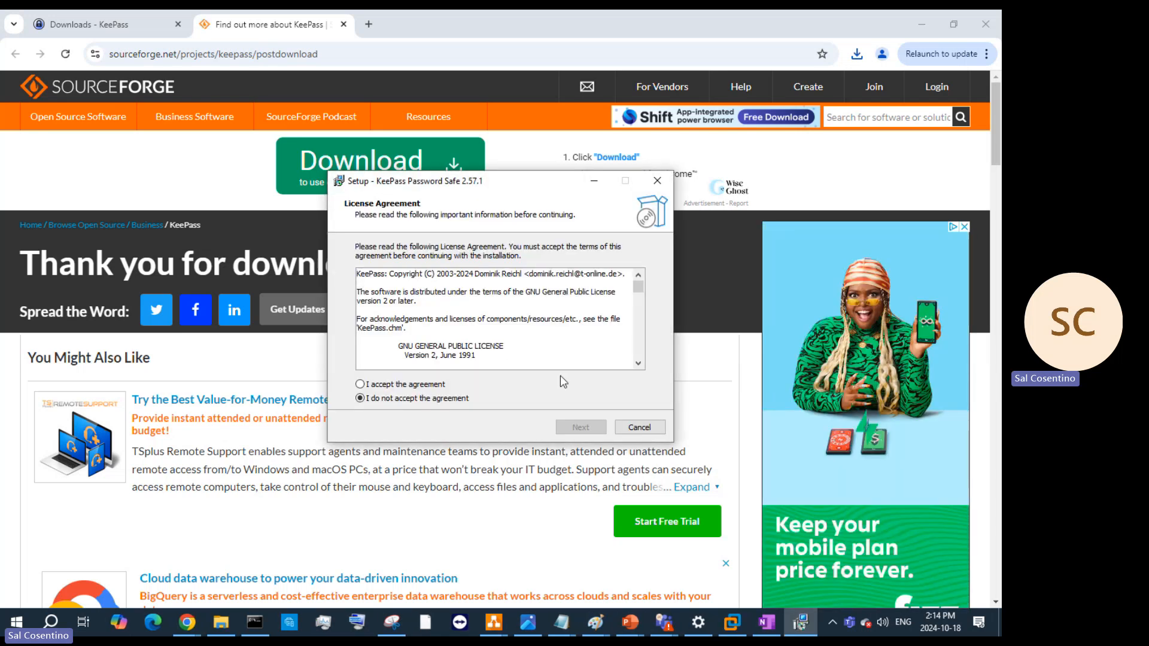
click(443, 385)
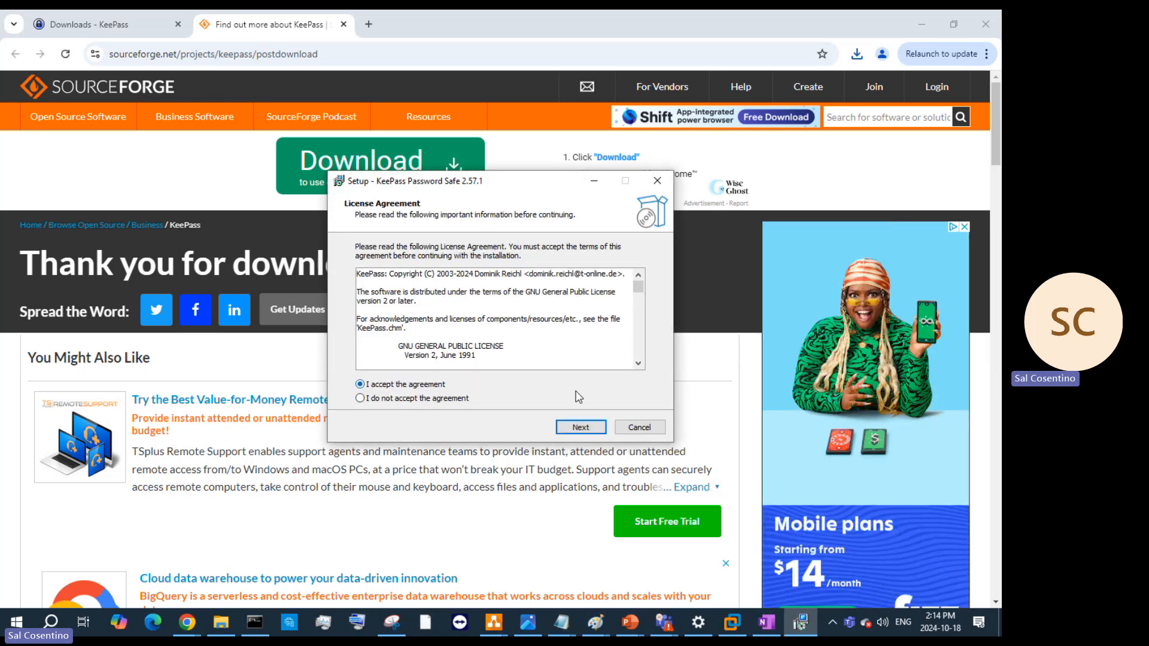
click(572, 427)
click(573, 427)
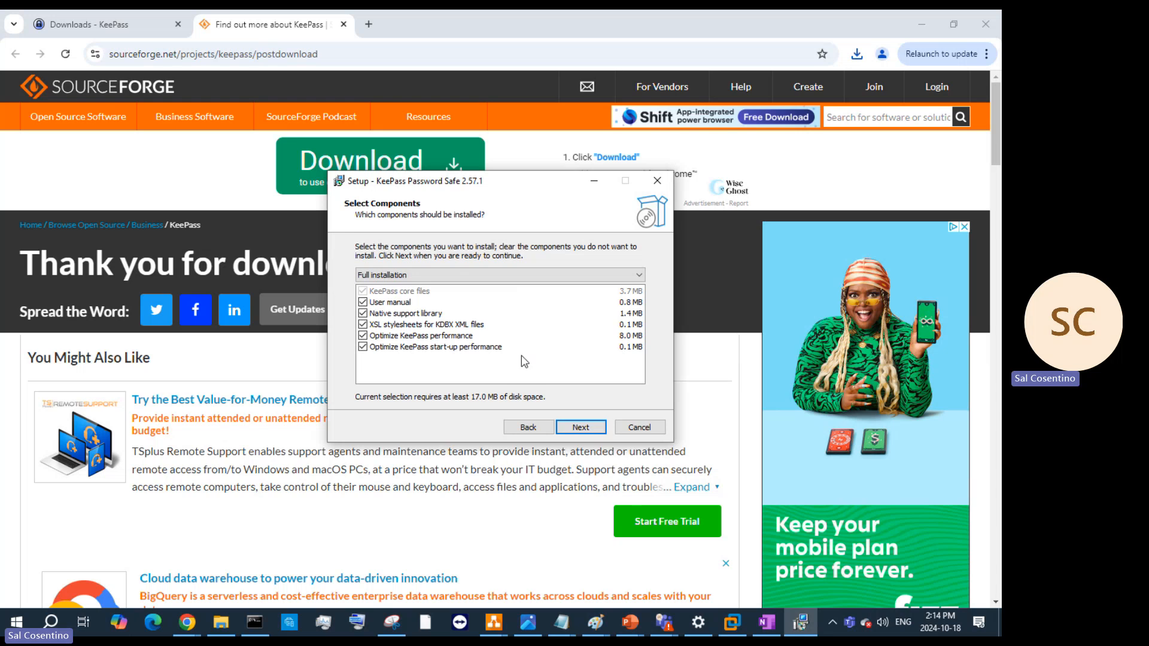
click(440, 275)
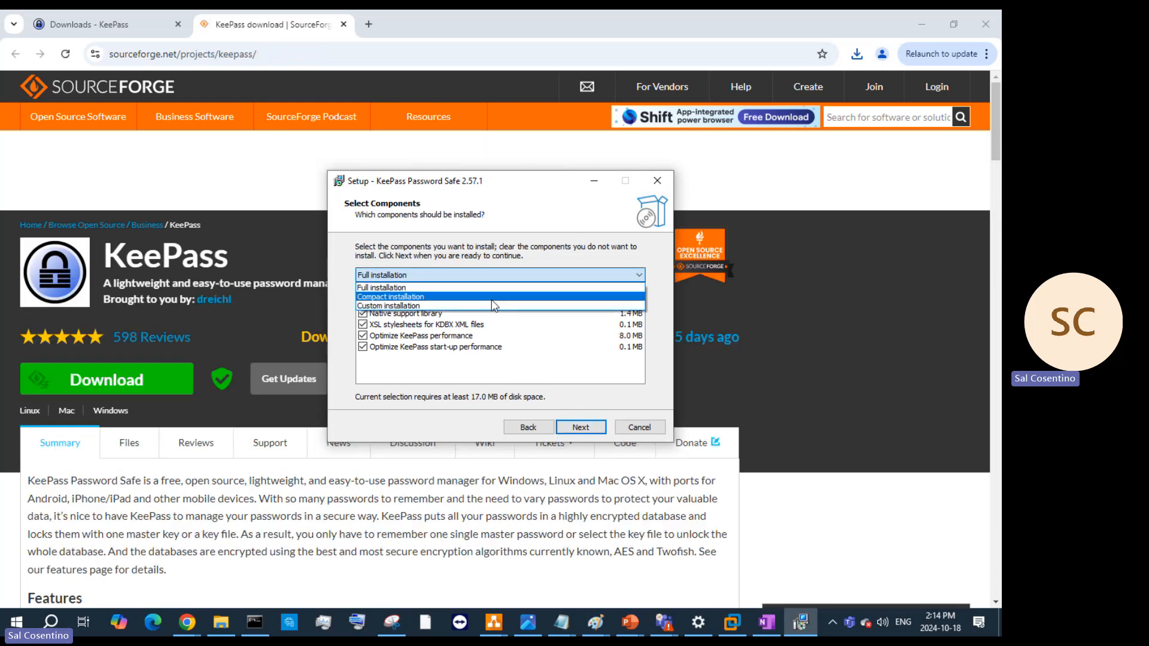
click(439, 312)
click(487, 273)
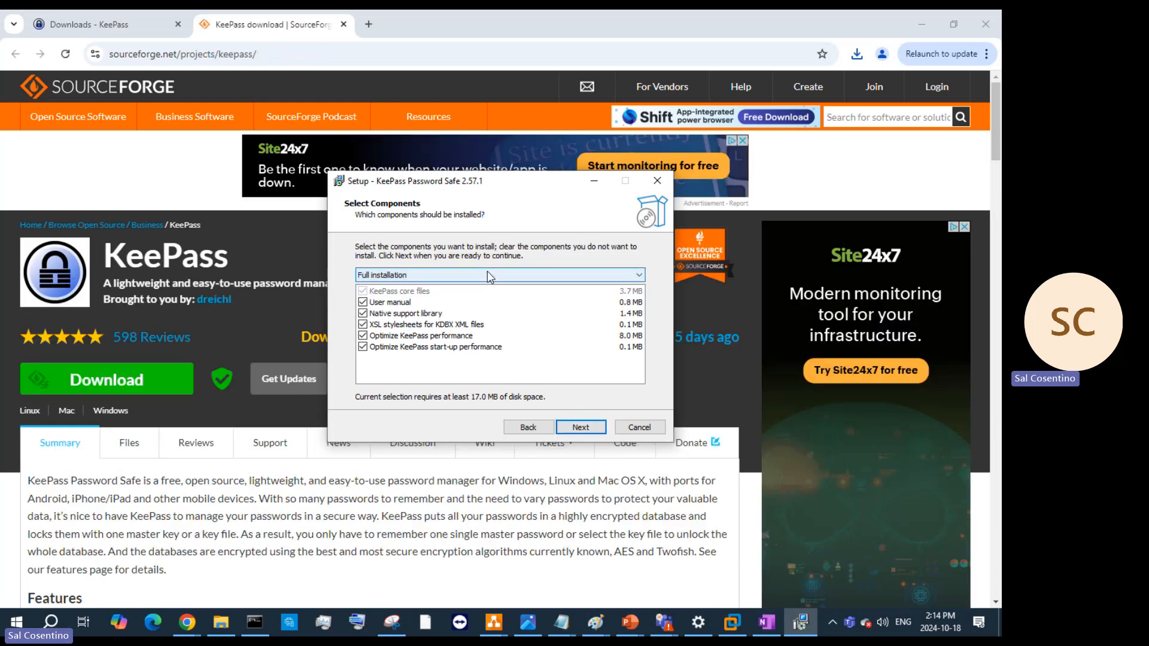
click(468, 306)
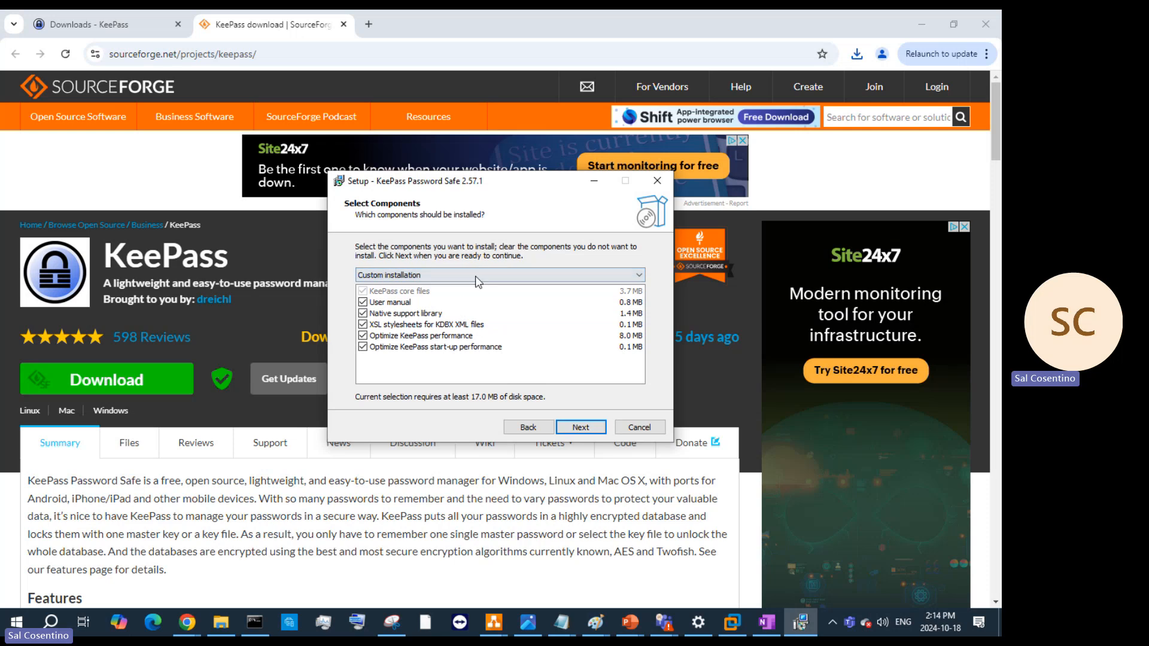
click(498, 277)
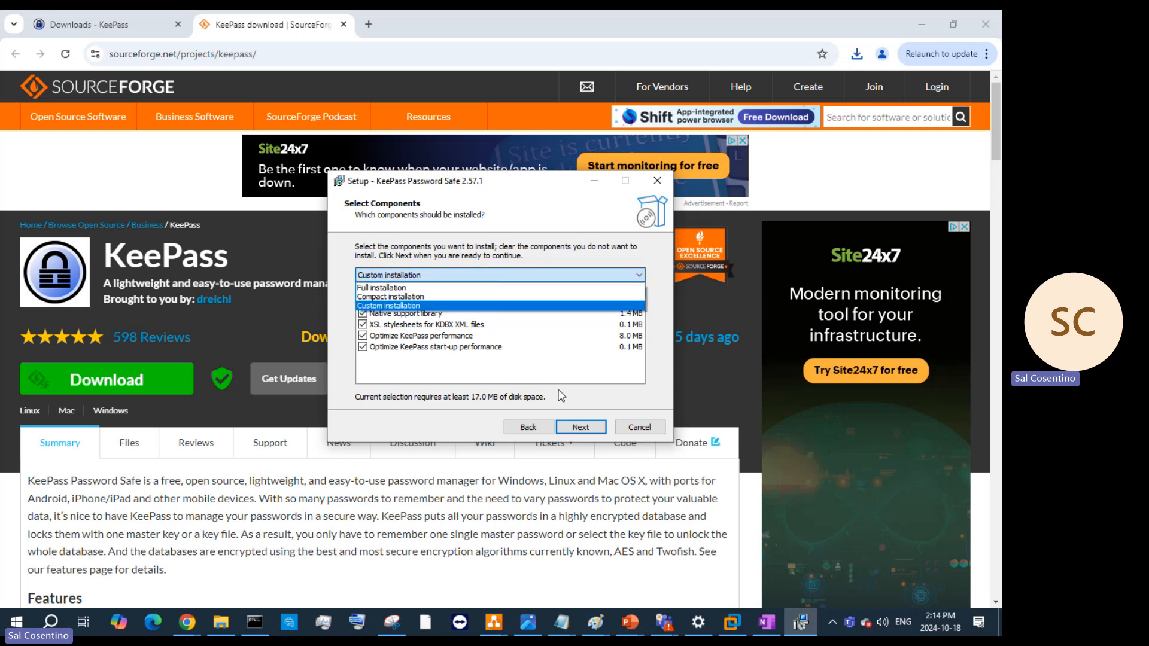
click(570, 432)
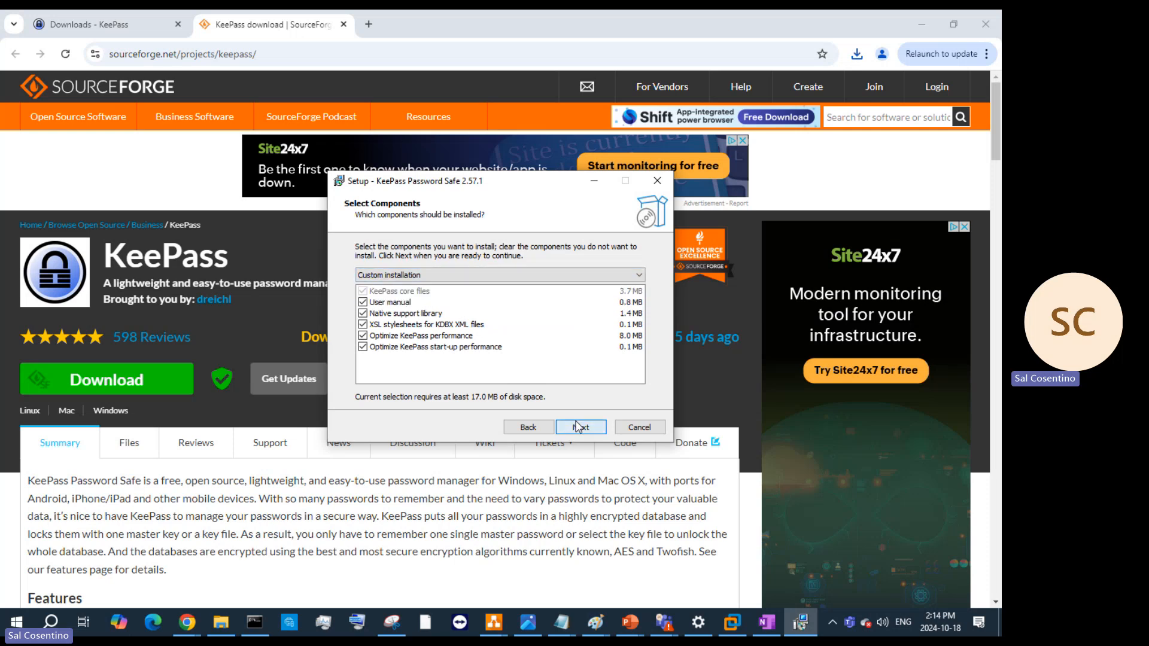
- Keep default tasks, install KeePass 2.57.1, launch it, and enable automatic update checks
click(573, 427)
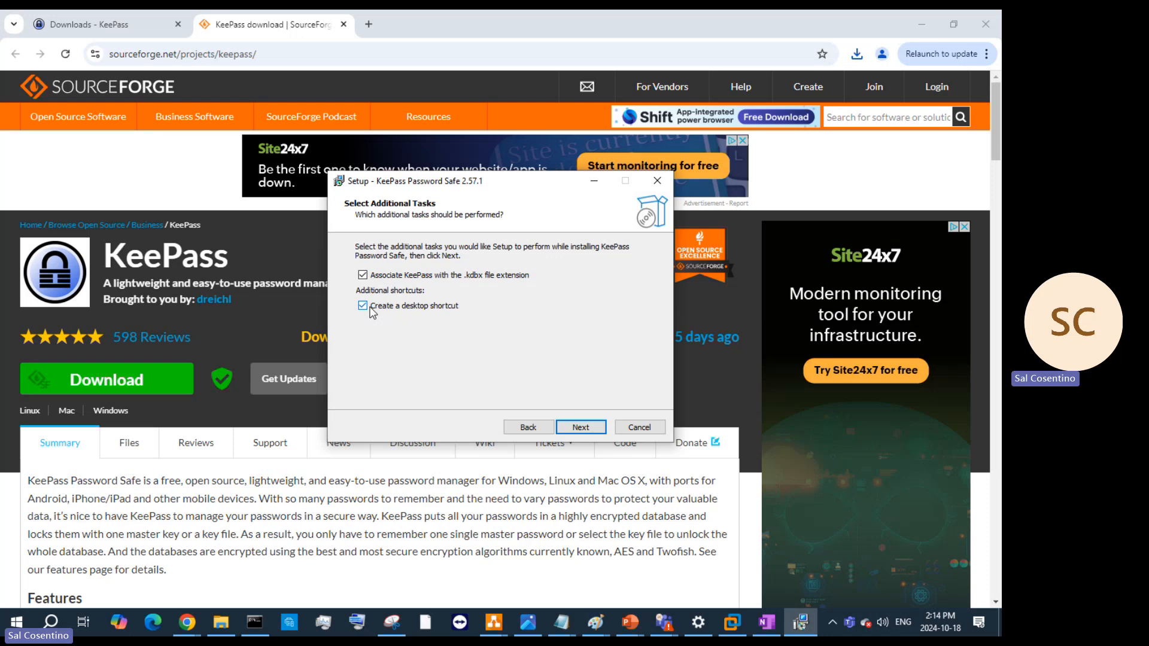
click(578, 427)
click(579, 427)
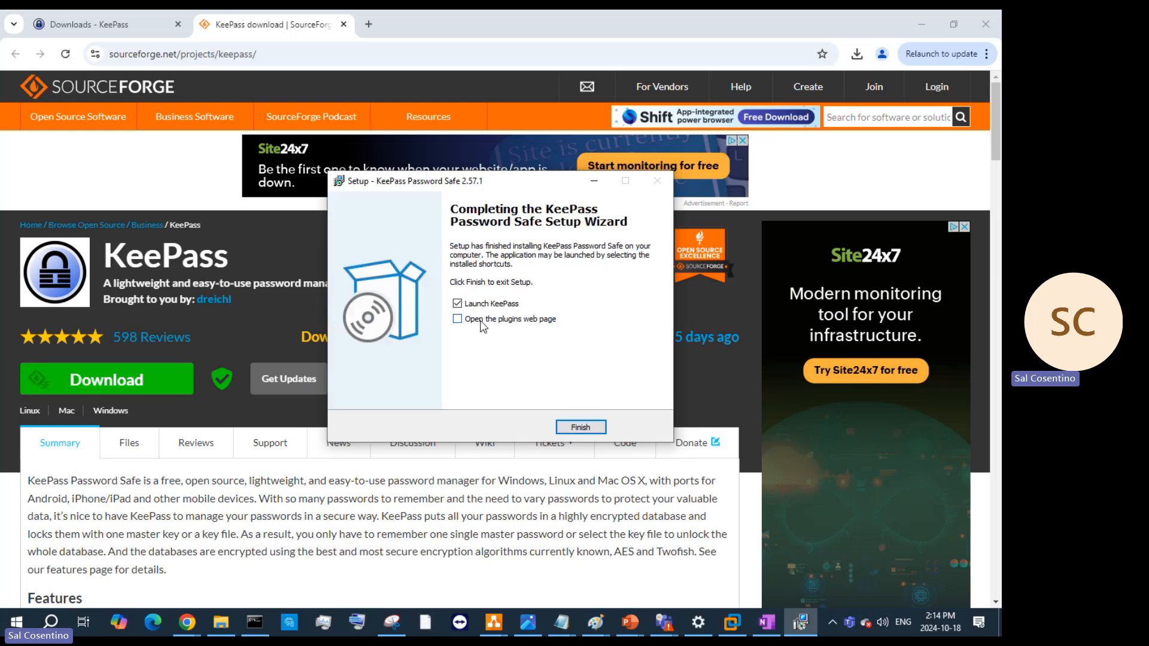
click(560, 427)
mouse_move(559, 431)
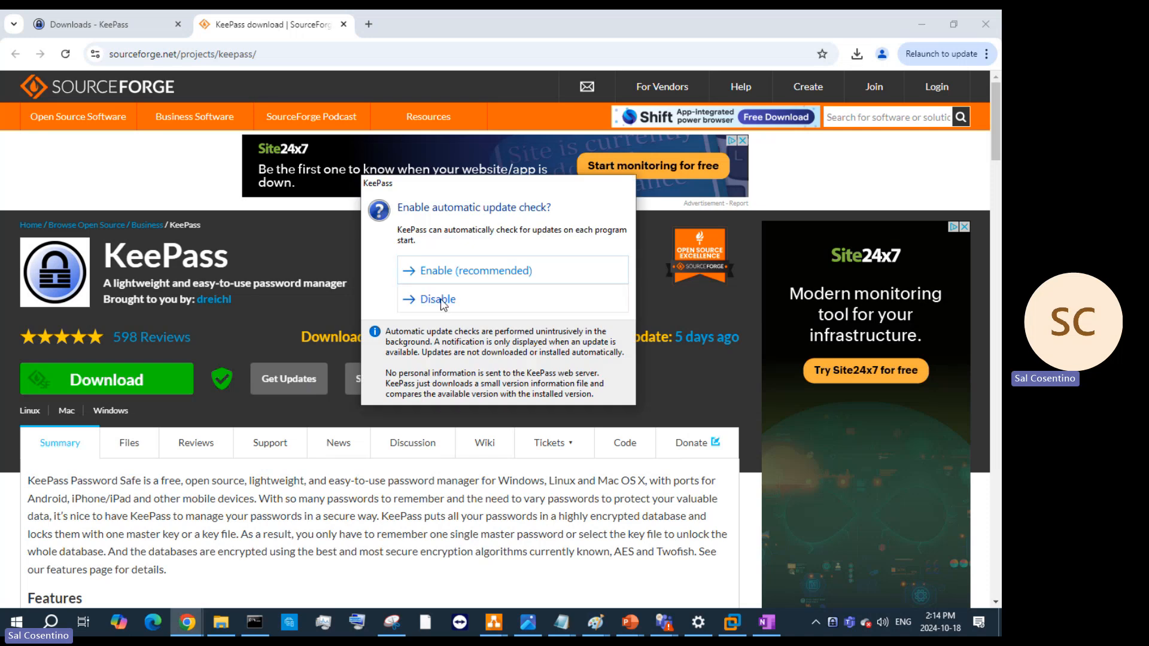
click(461, 273)
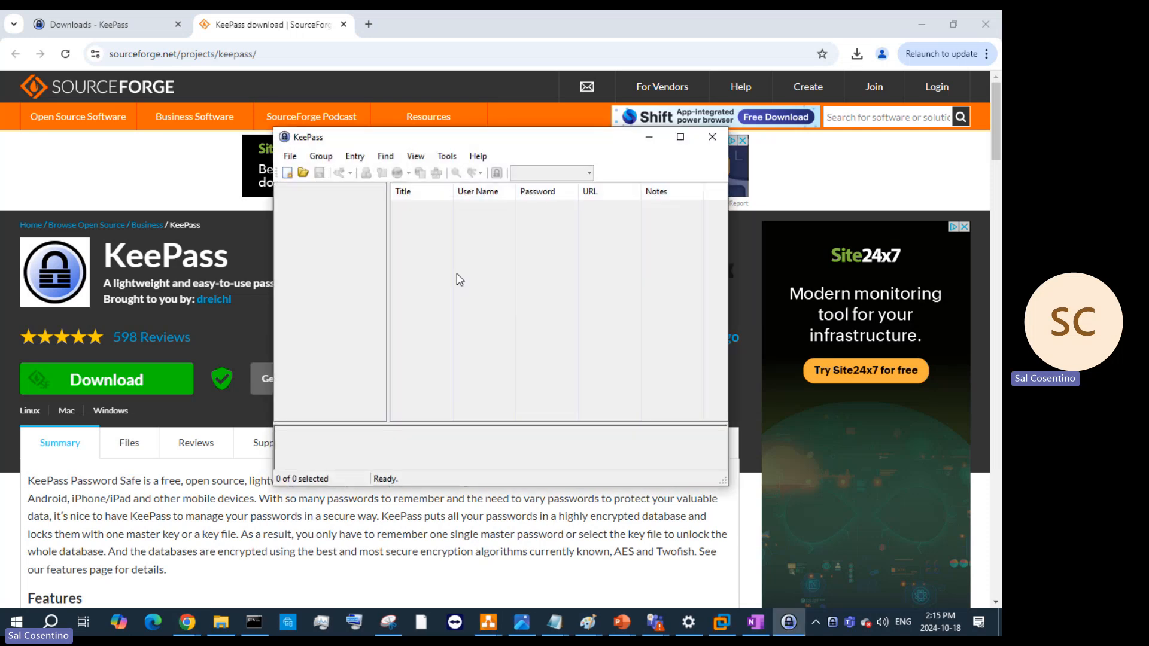
- Start a new database from the File menu and save it as Database.kdbx in Documents
click(299, 162)
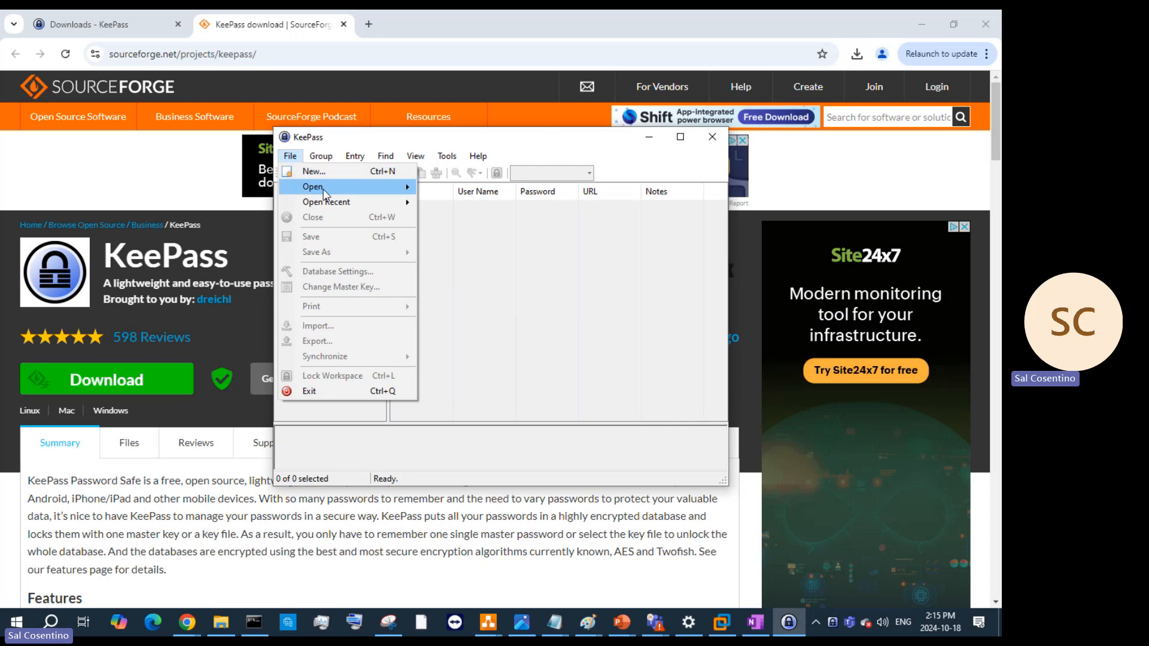
mouse_move(324, 193)
click(318, 171)
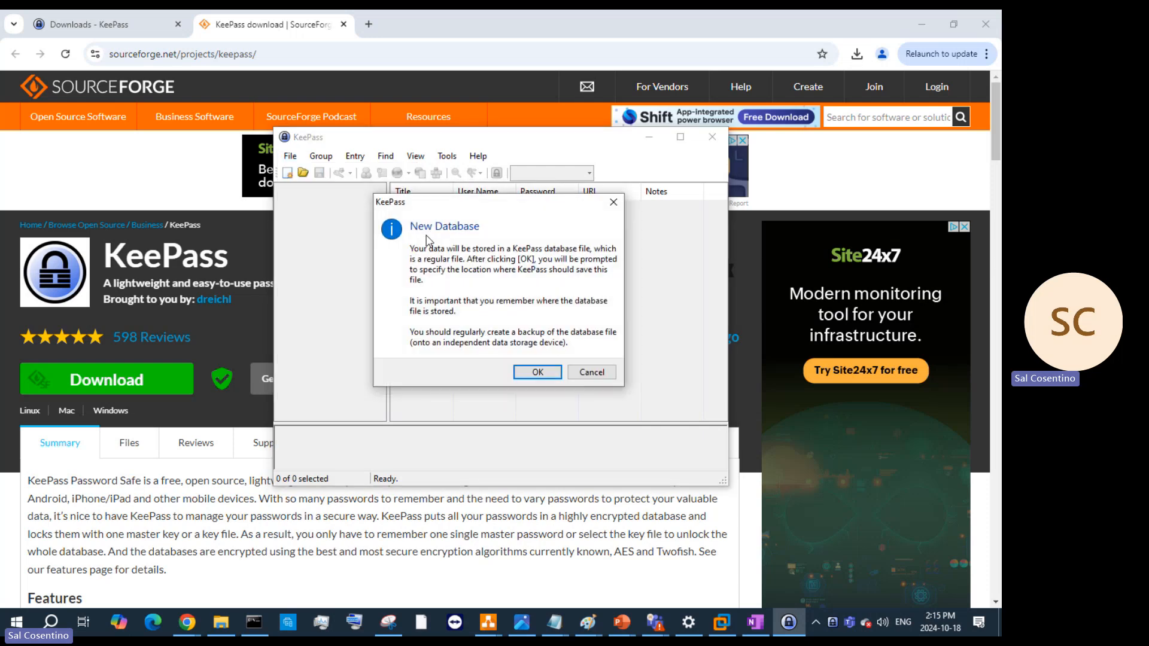
click(538, 371)
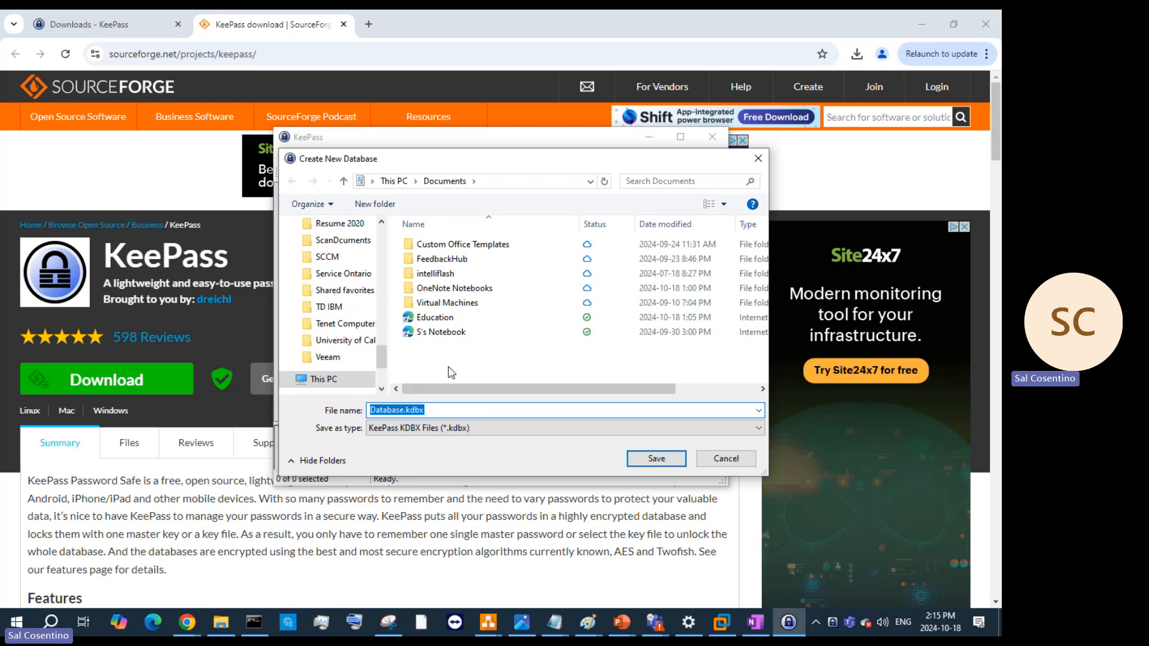
click(653, 461)
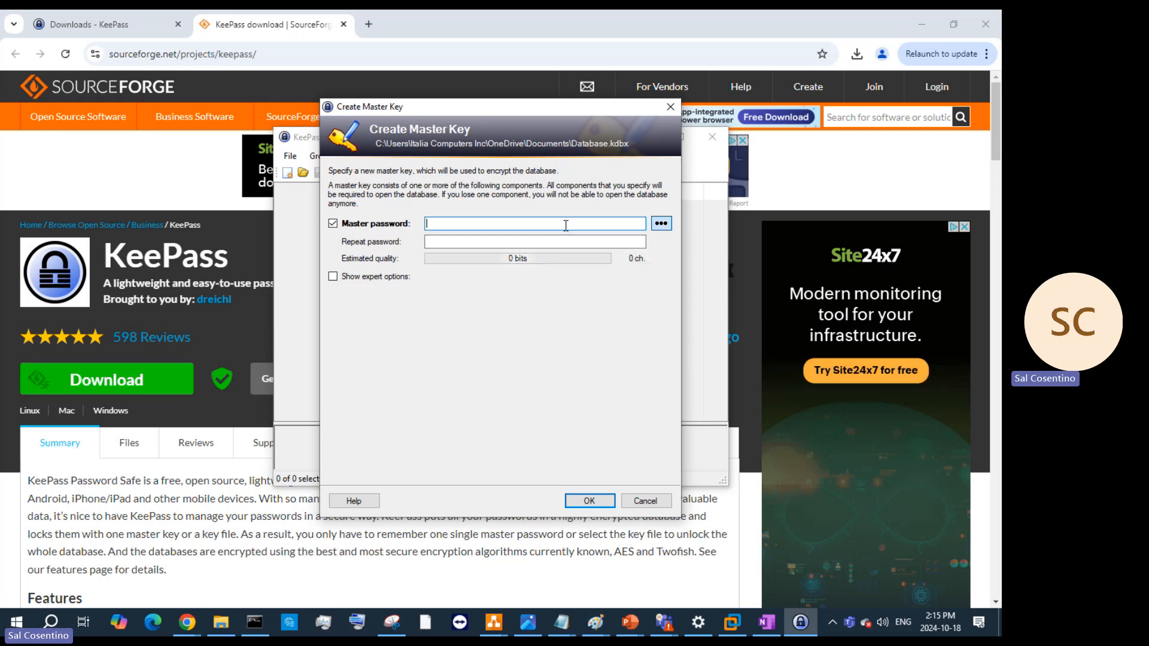
- Enter a 13-character master password, repeat it, show expert options, and submit the key
text(••••)
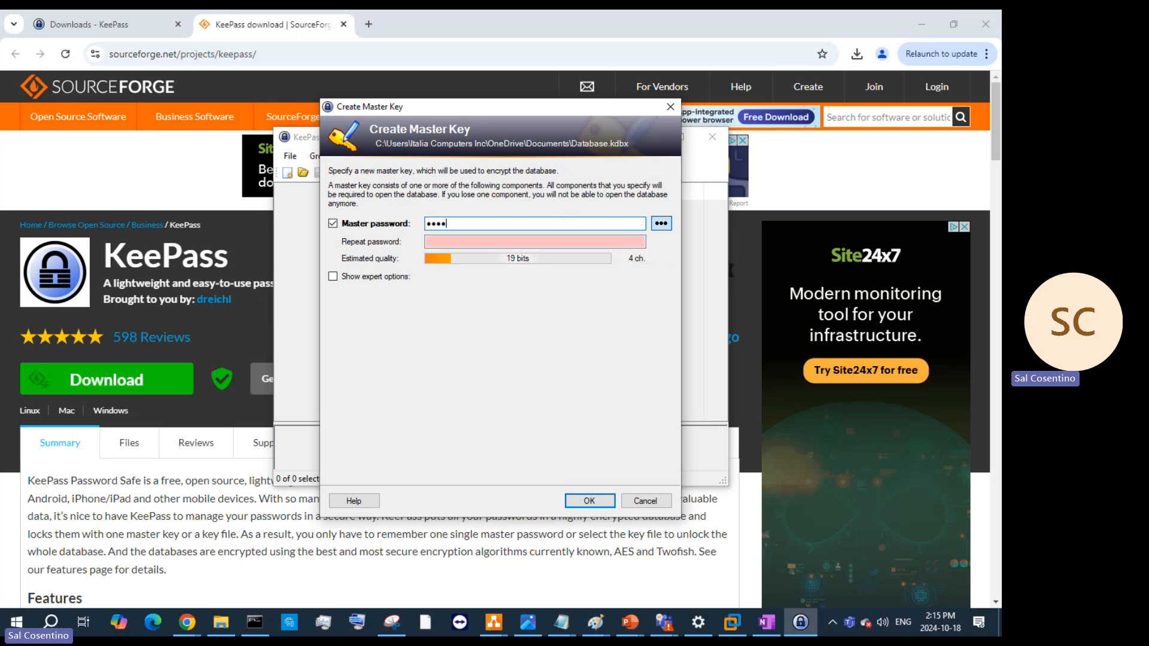
text(•••••)
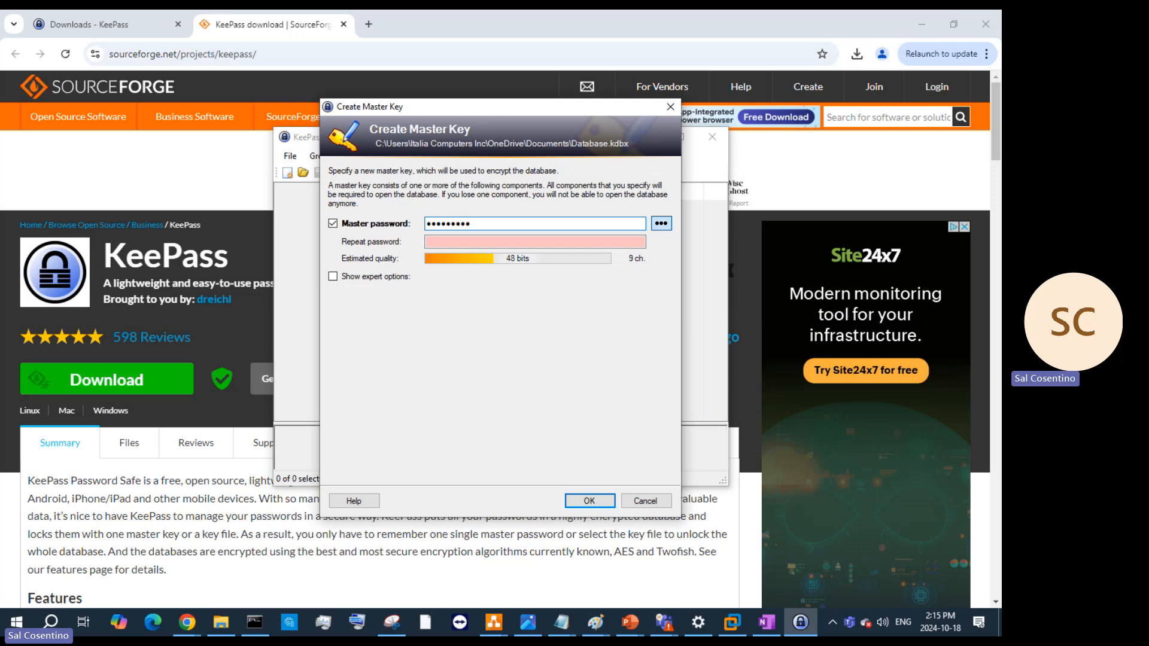
key(BackSpace)
key(BackSpace)
key(BackSpace)
key(BackSpace)
key(BackSpace)
key(BackSpace)
key(BackSpace)
key(BackSpace)
key(BackSpace)
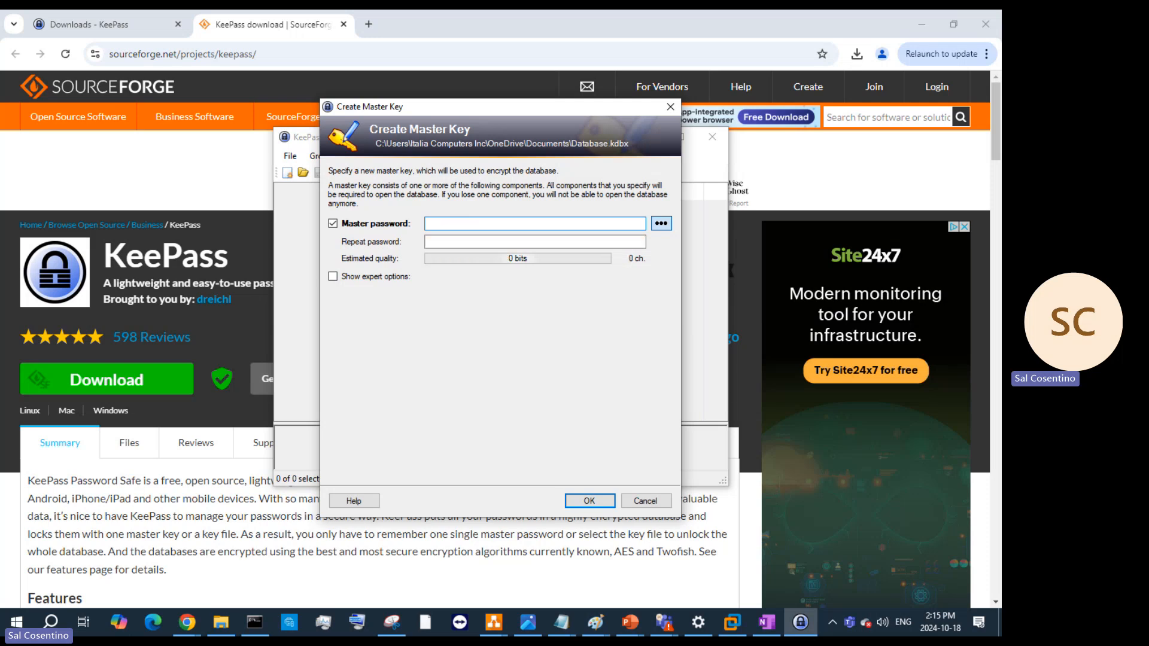
text(••)
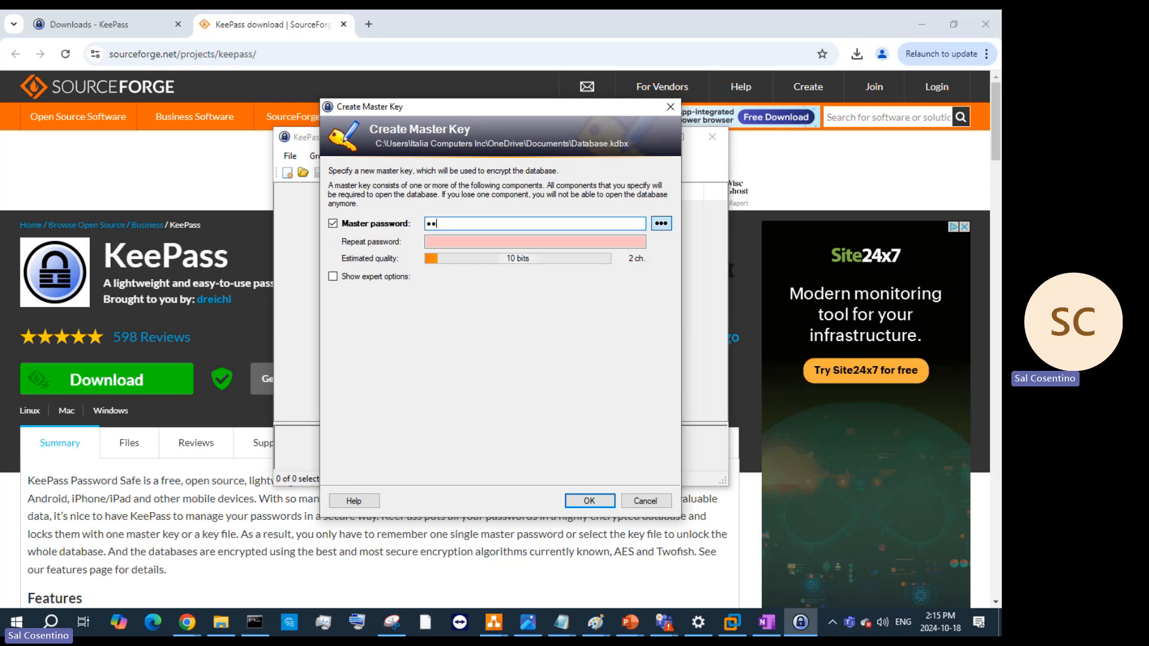
text(•••••••)
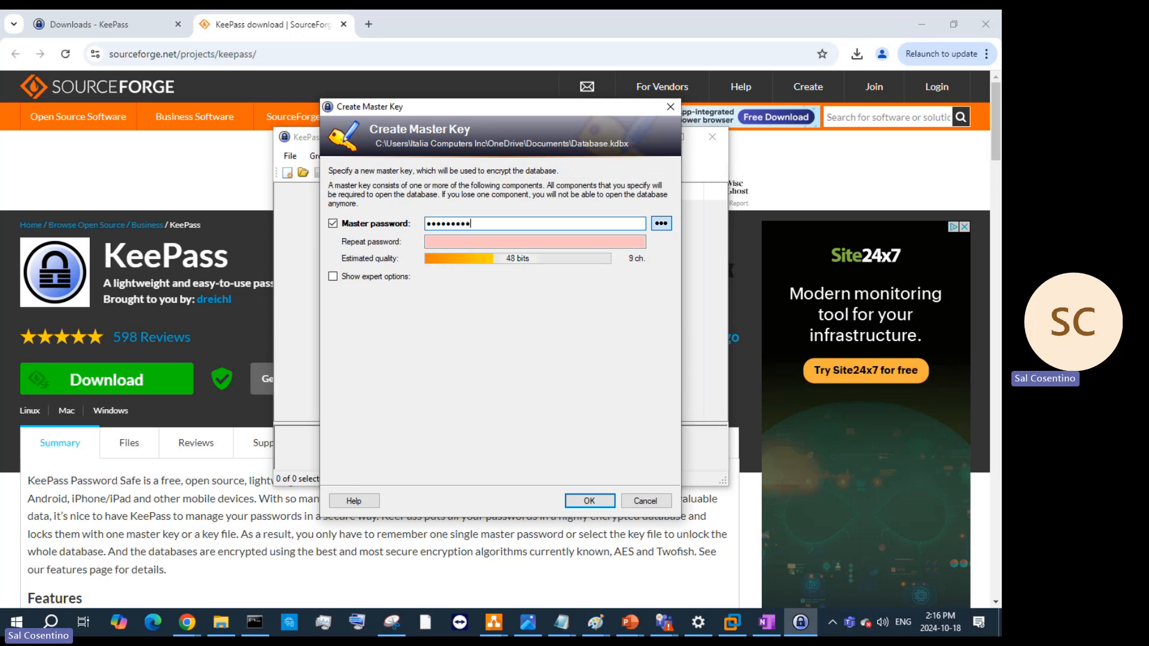
text(••••)
click(598, 239)
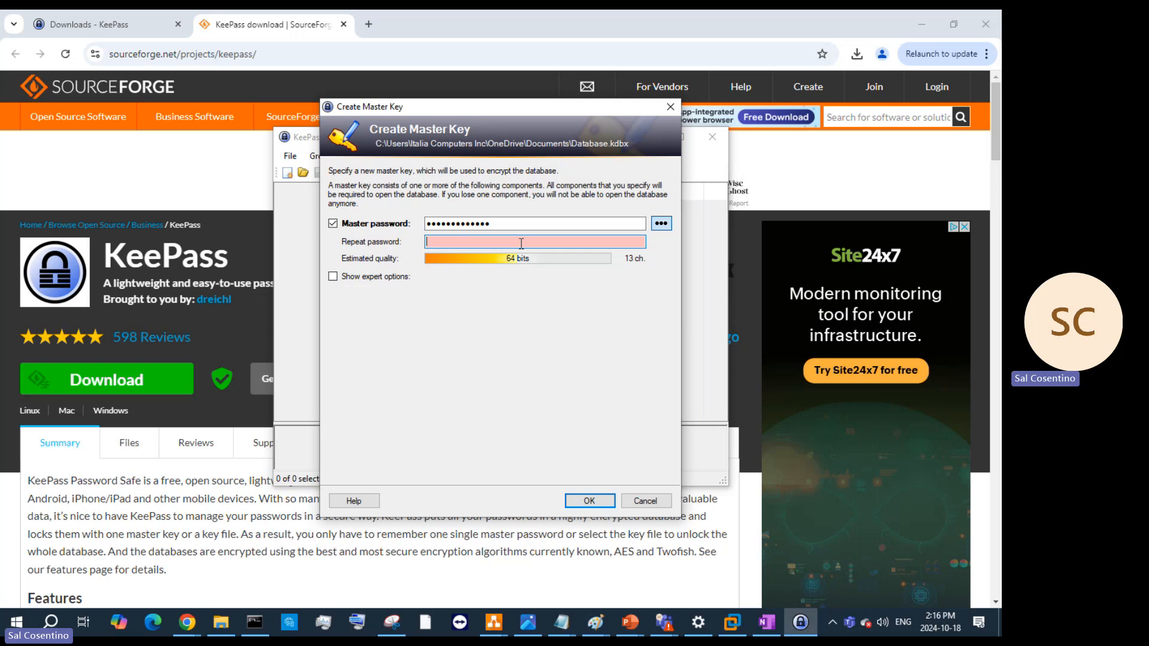
text(a)
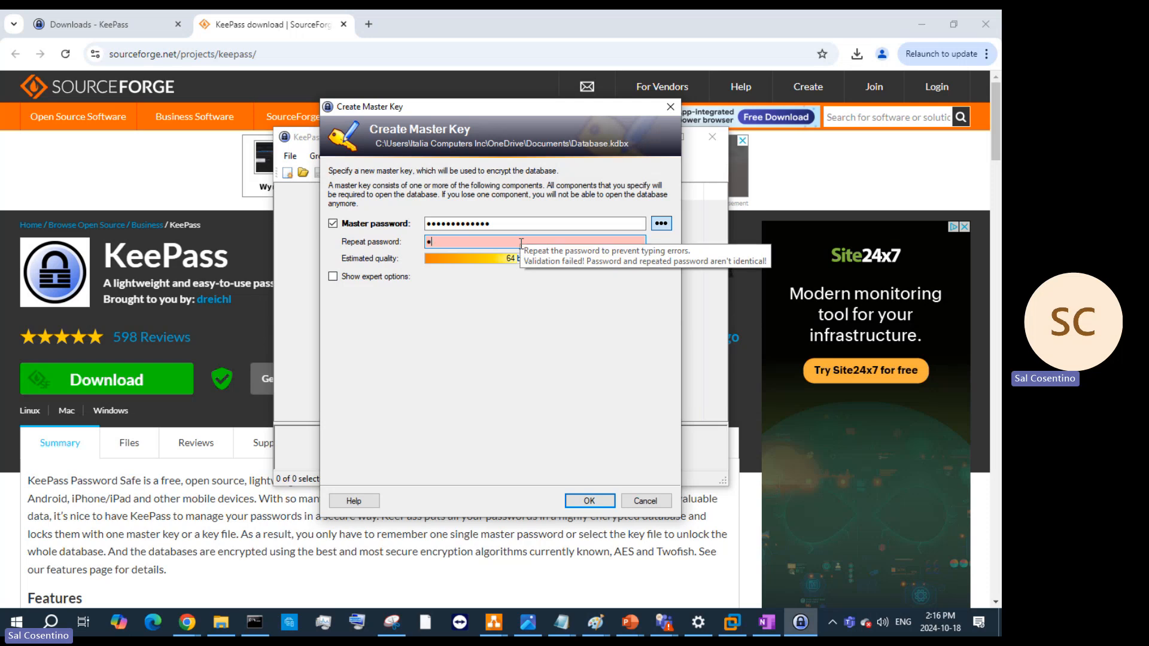
text(aaaaaaaaaa)
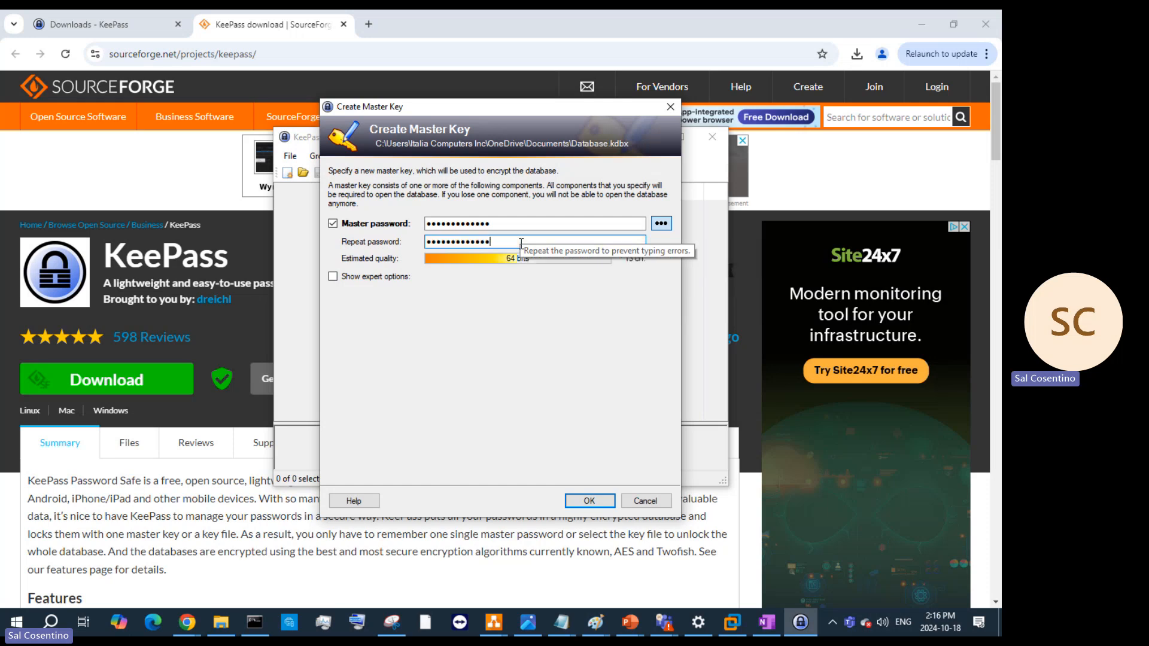
click(337, 279)
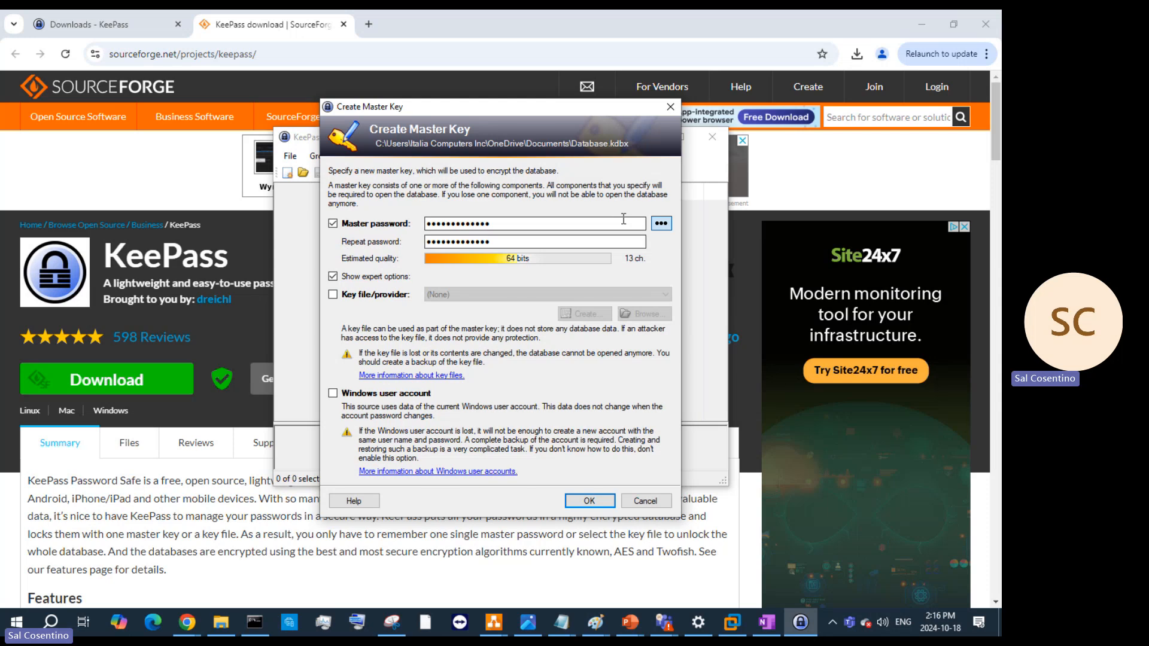
click(590, 501)
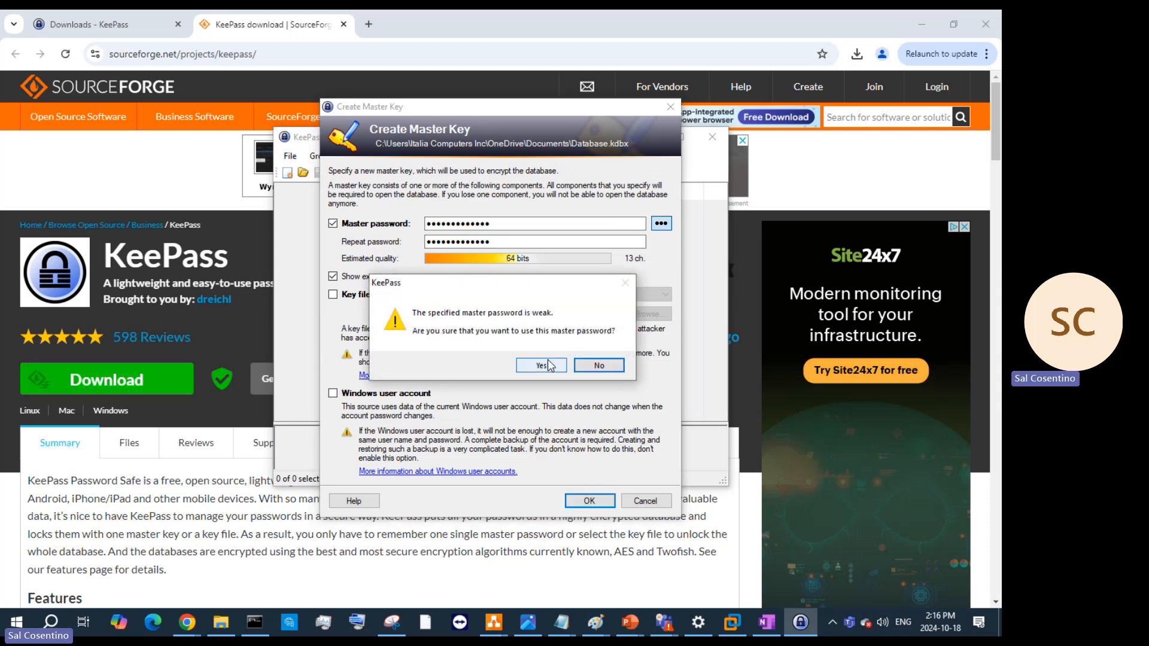
- Reject the weak-password warning, lengthen the master password and its repeat, and resubmit
click(598, 365)
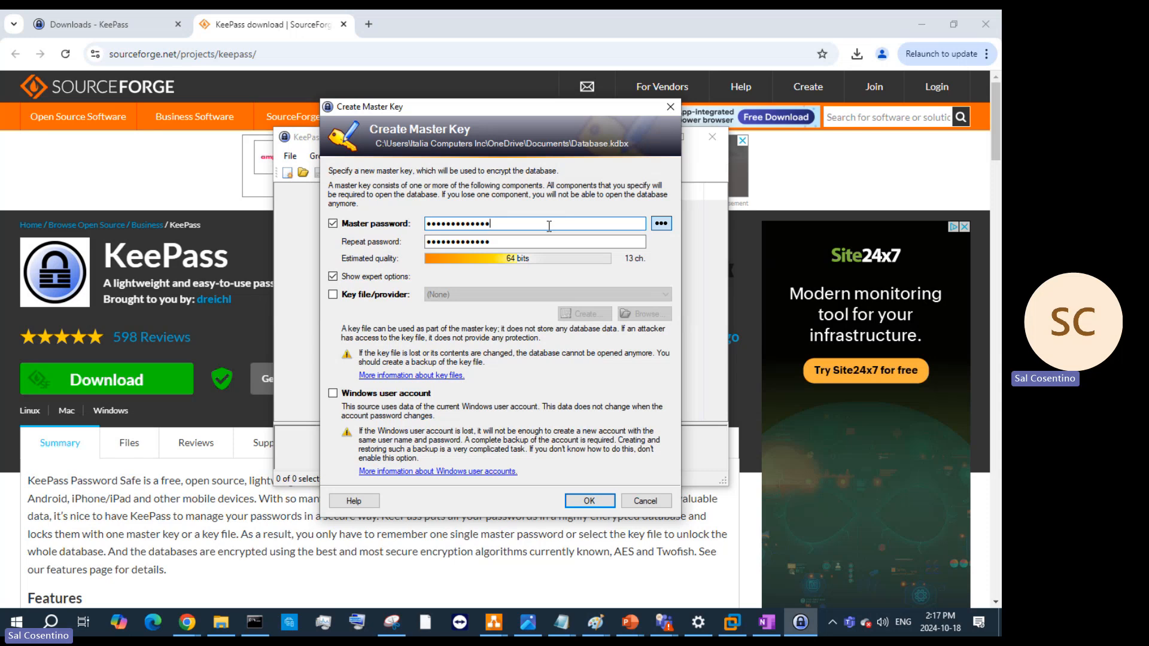
text(****)
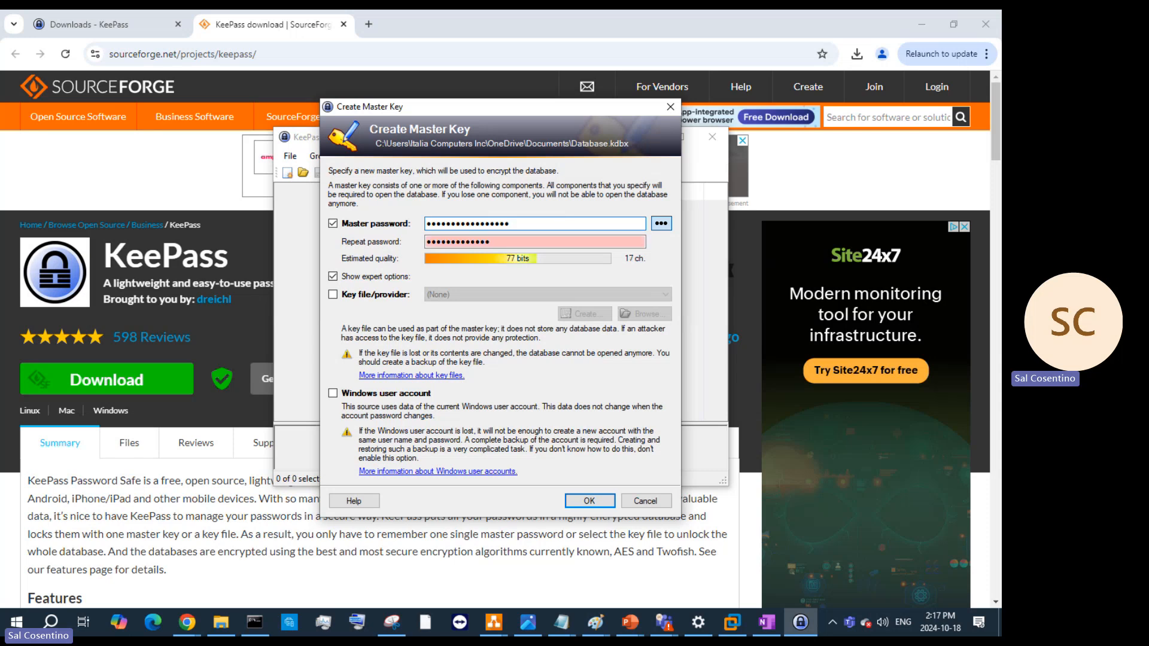
key(Tab)
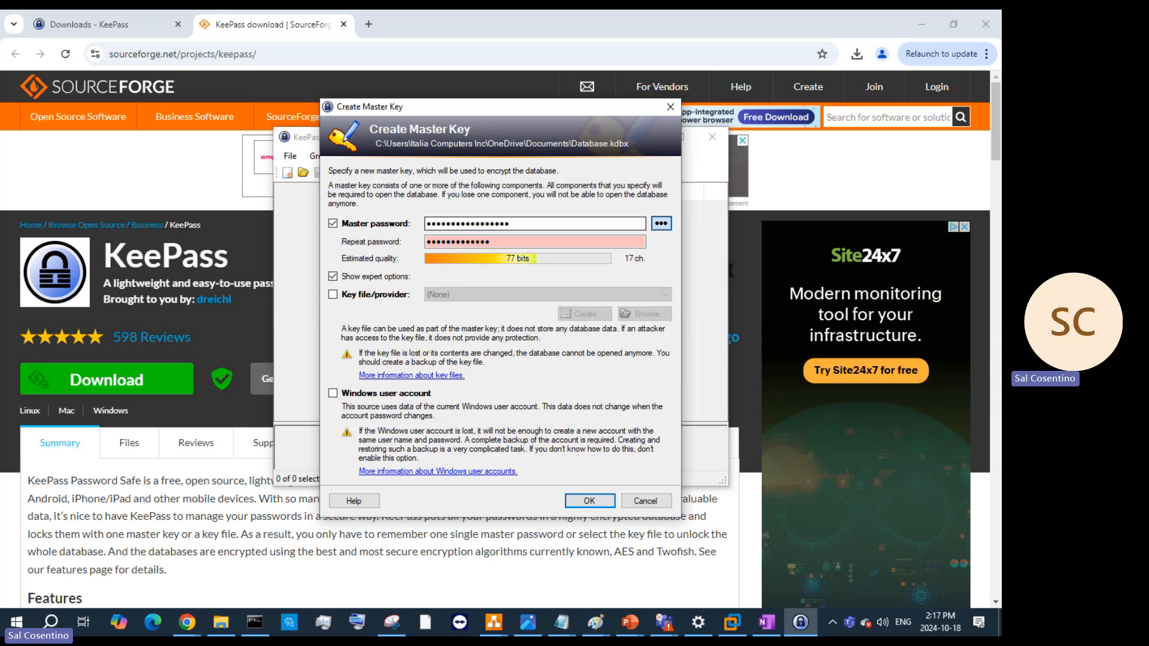
key(Tab)
text(**)
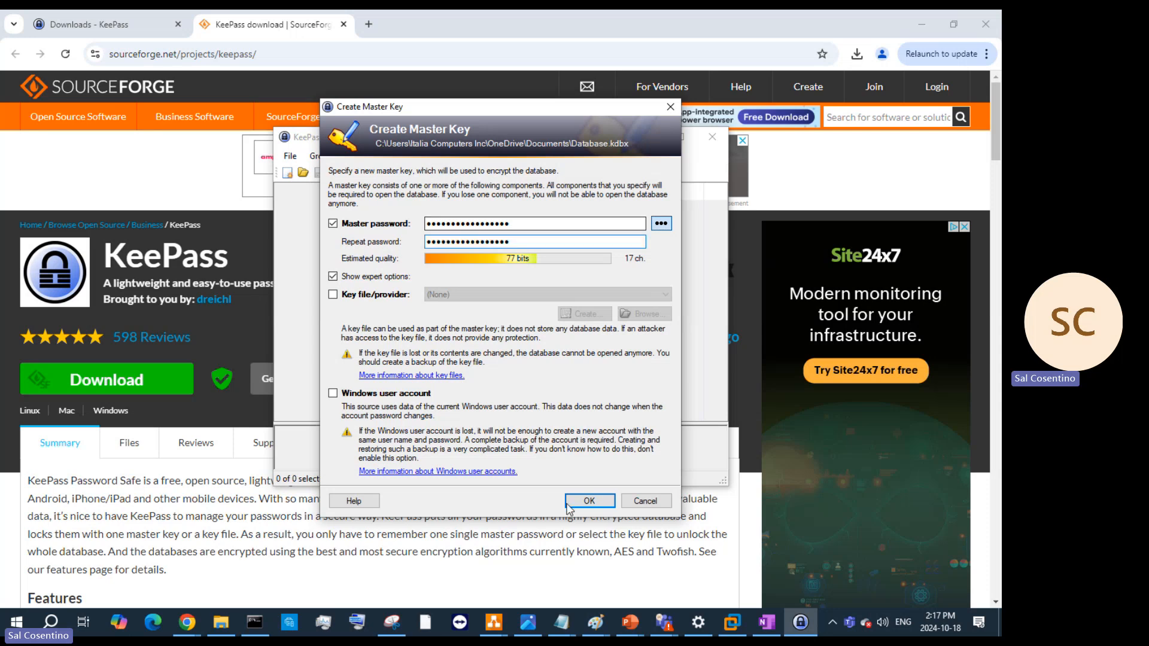
click(588, 501)
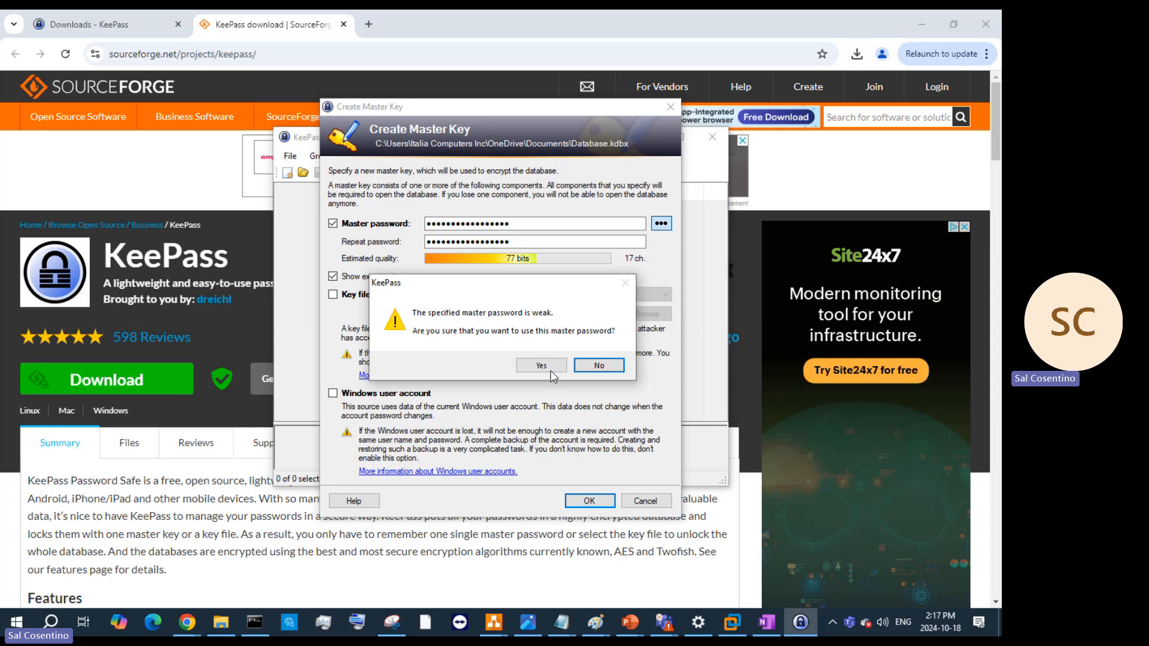
- Decline the warning again, add one more character to both fields, and confirm the 18-character key
click(599, 365)
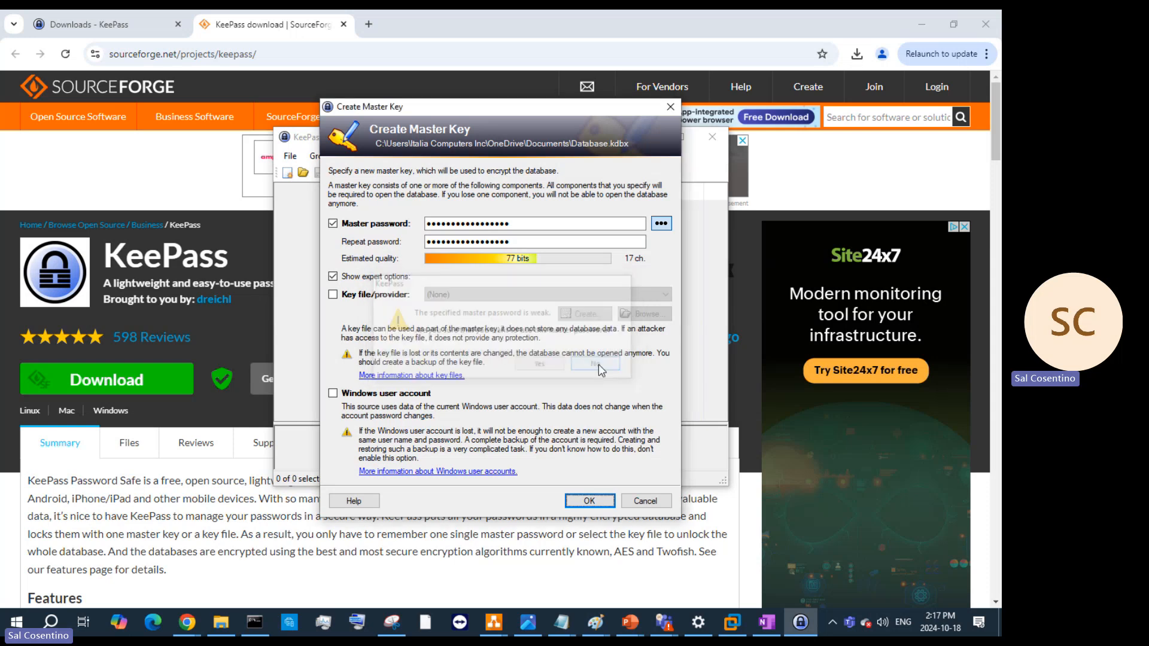
click(528, 222)
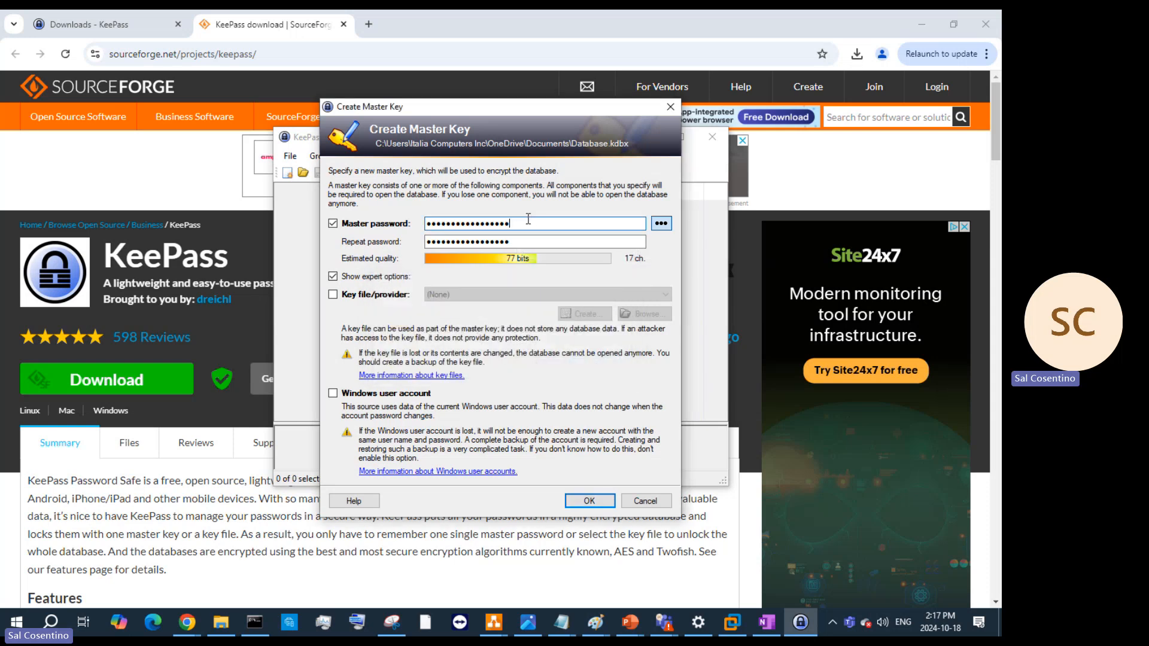
text(!)
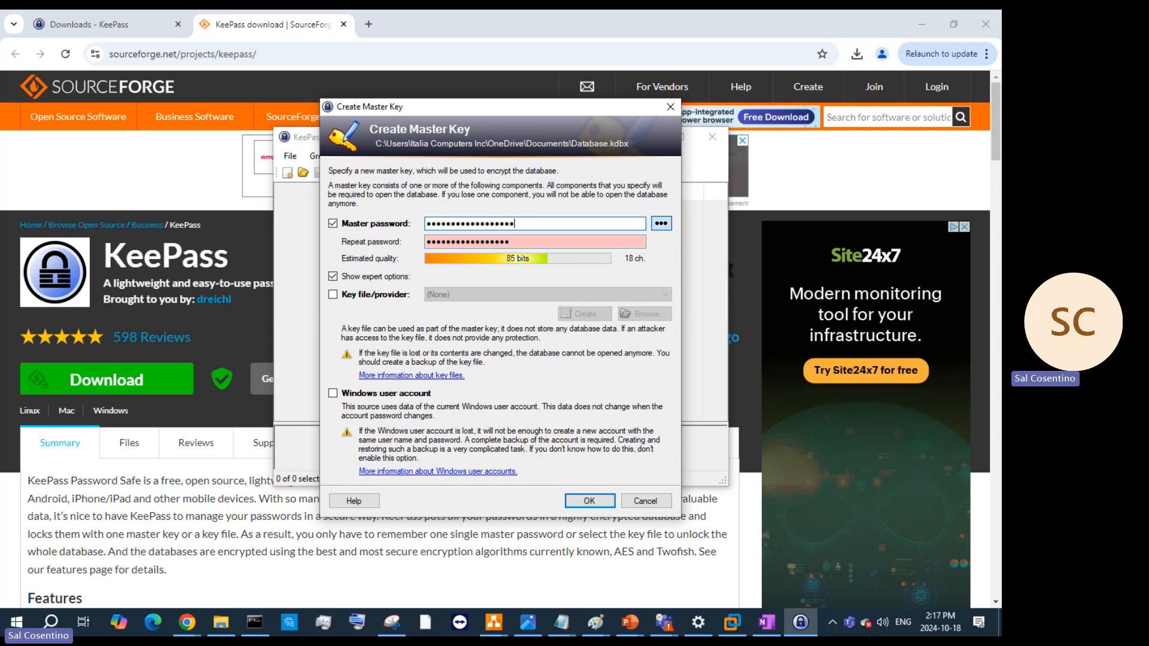
click(542, 243)
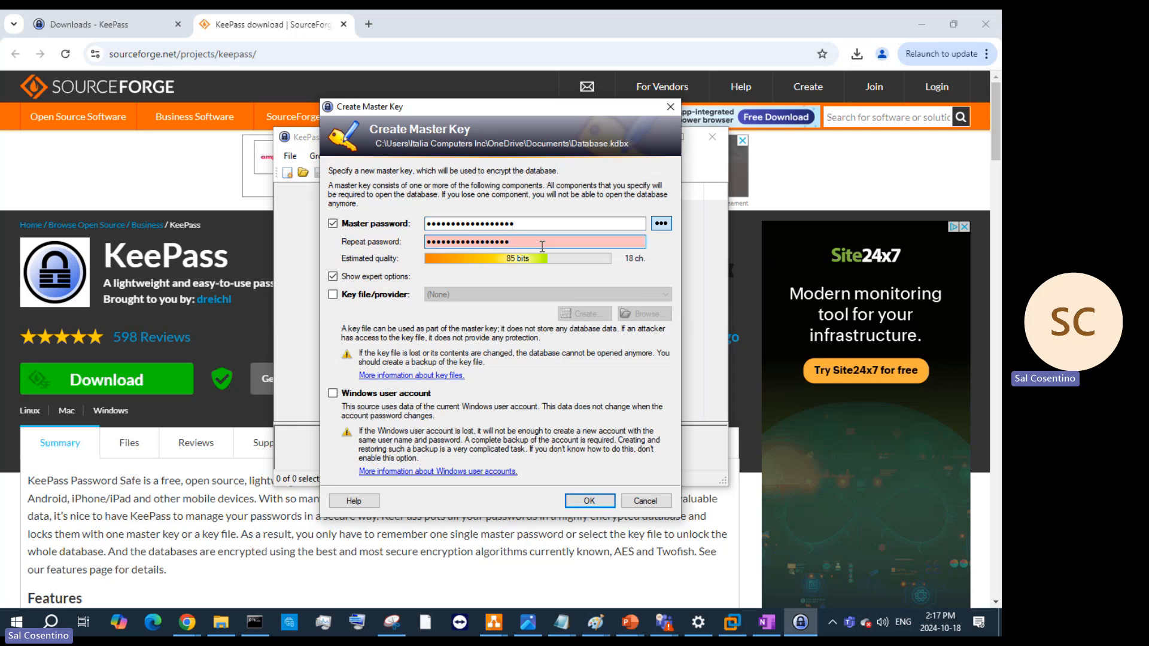
text(!)
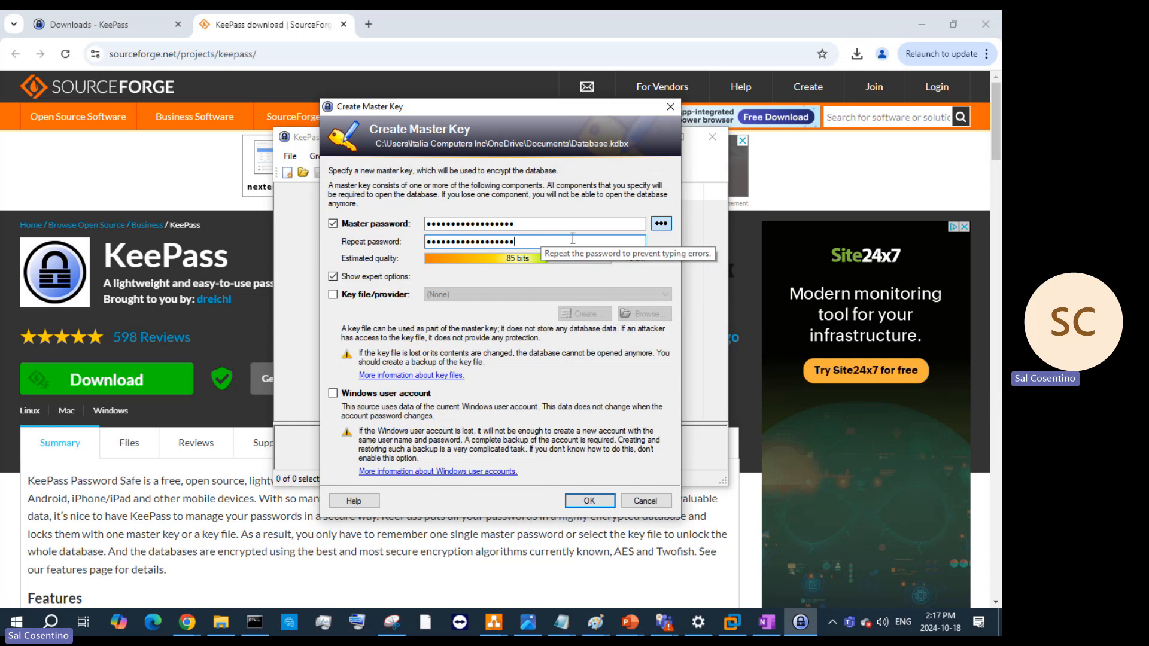
click(592, 502)
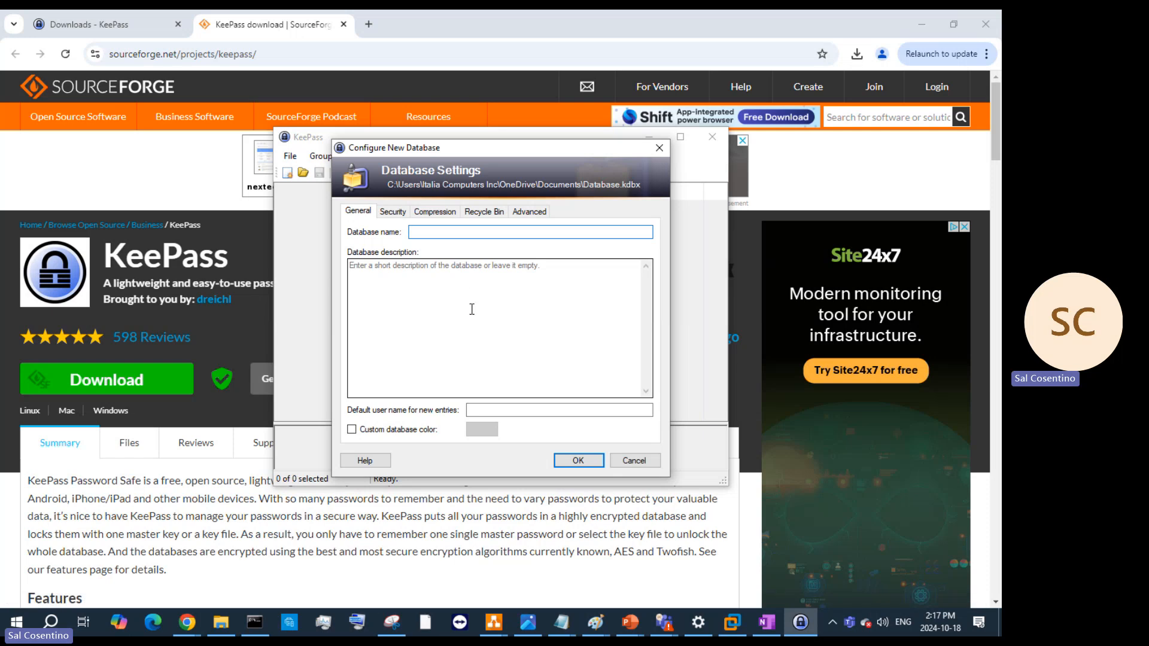
- Review the Configure New Database tabs, accept the defaults, and skip the emergency sheet
click(395, 213)
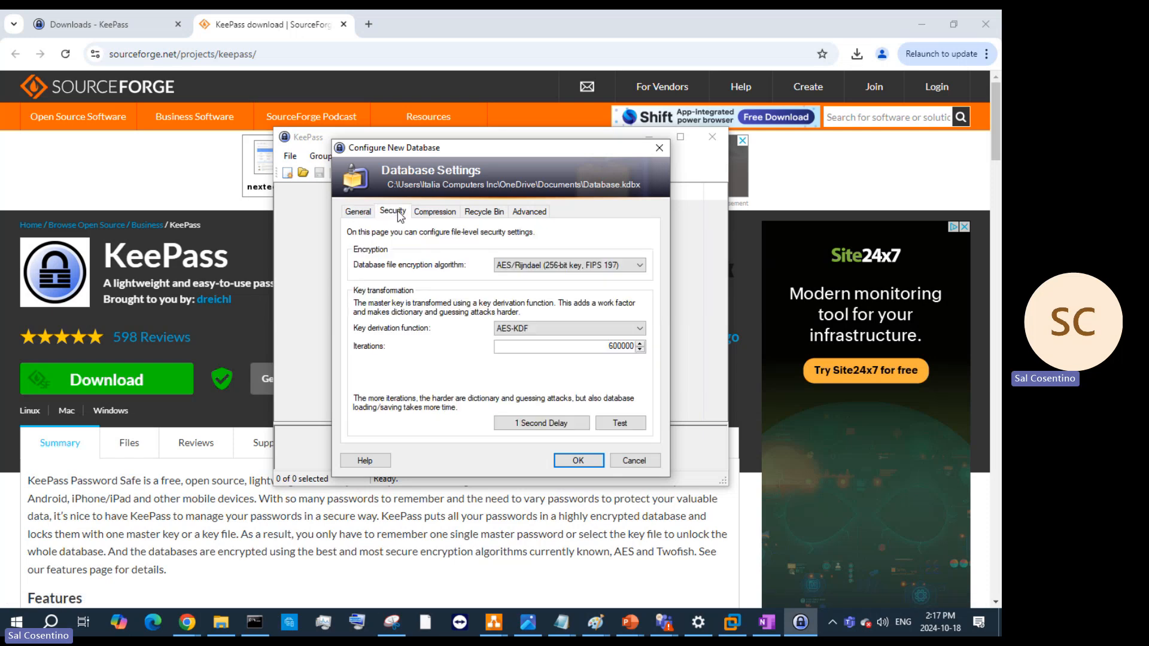
click(435, 214)
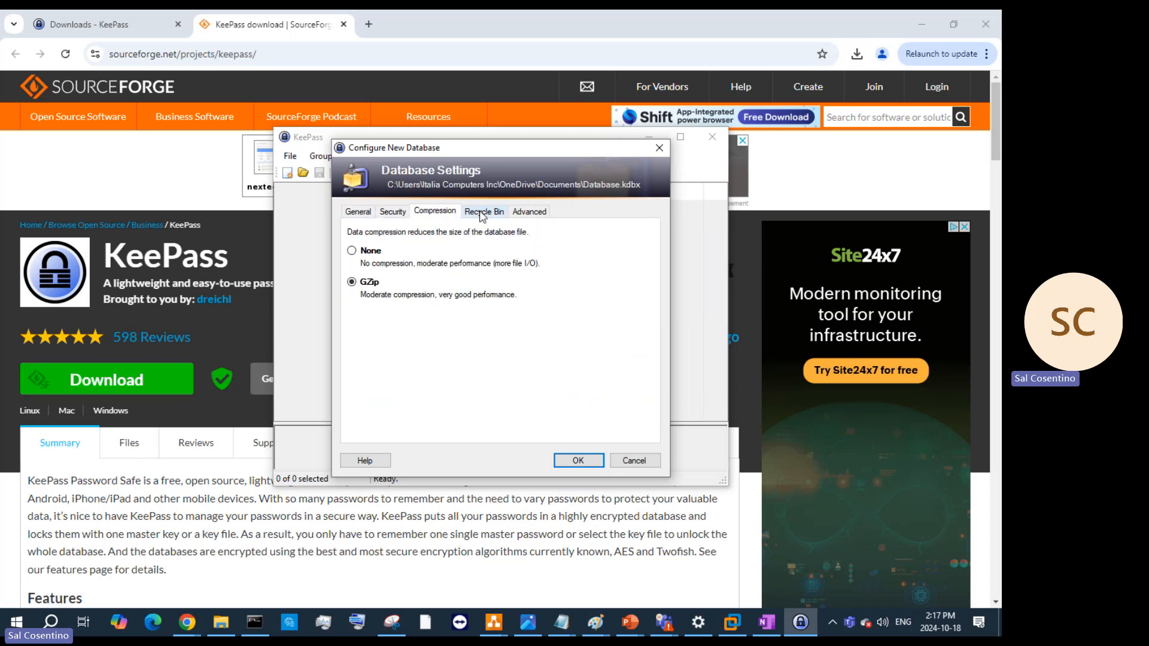
click(483, 215)
click(545, 214)
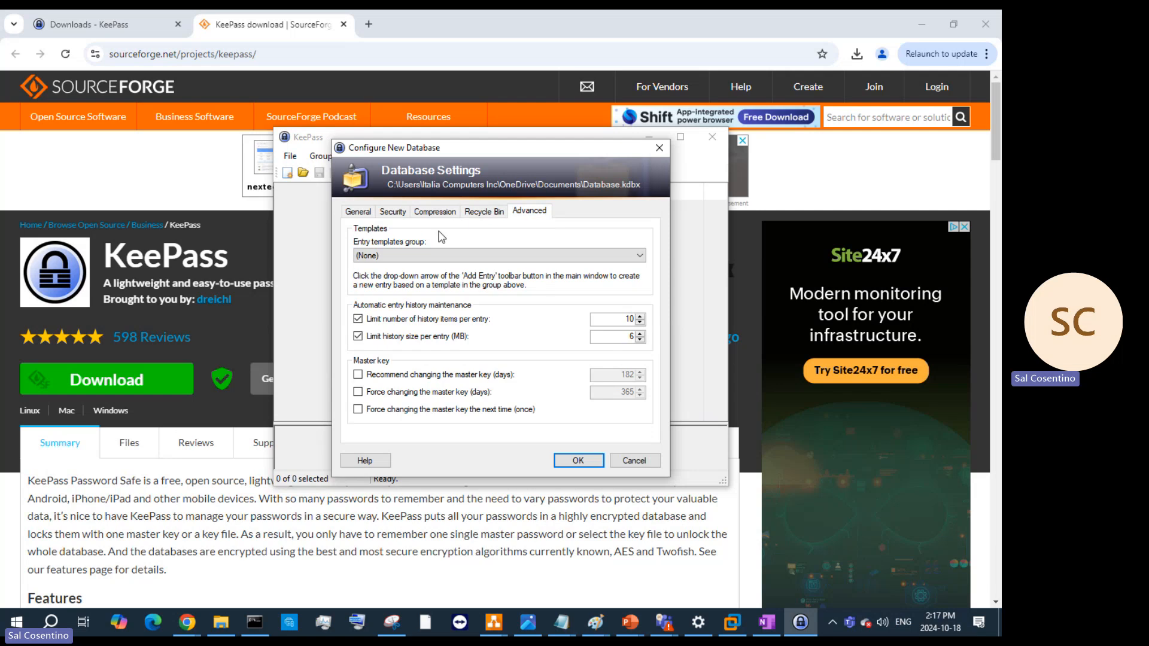
click(354, 214)
click(579, 460)
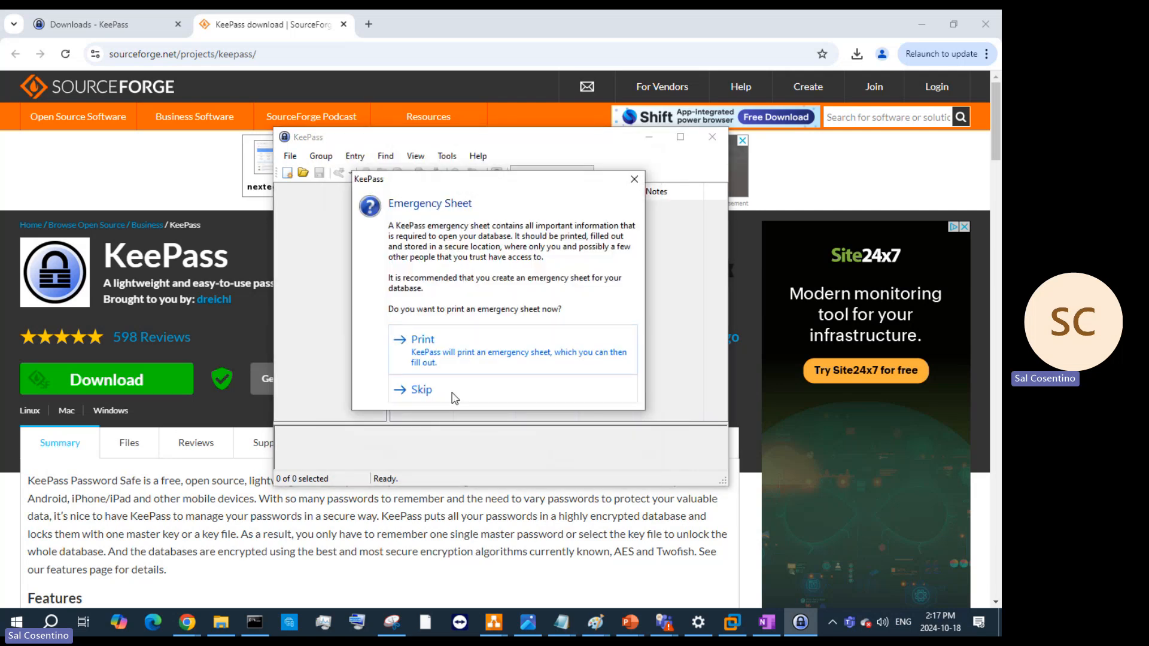
click(455, 399)
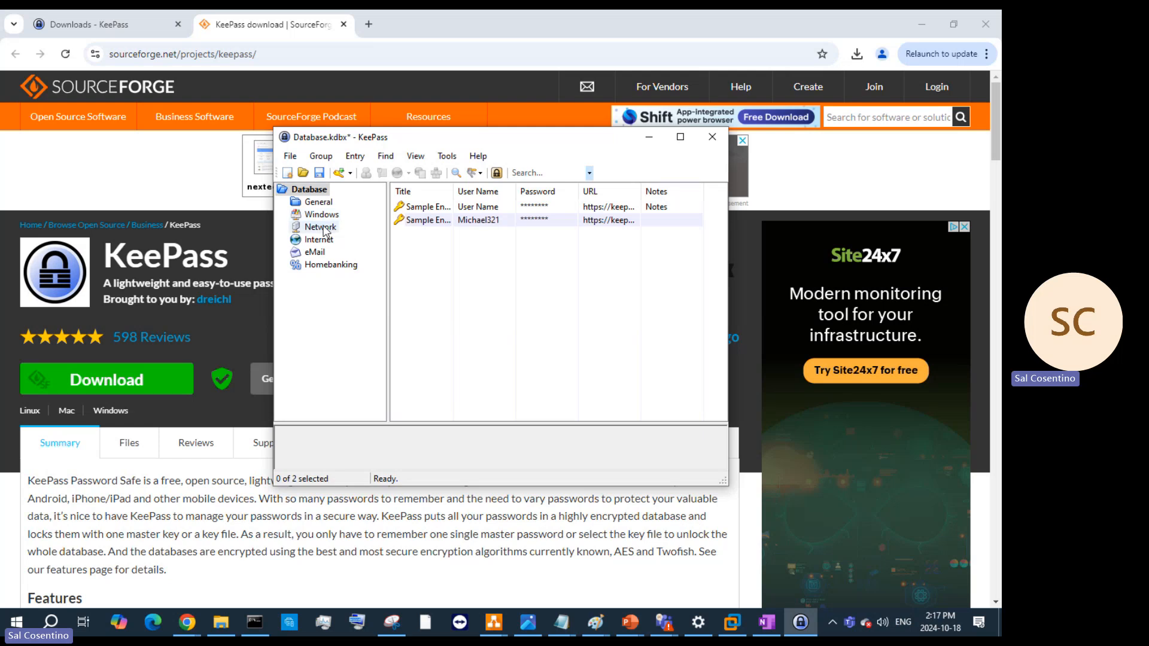
- Browse the General, Windows, Network, Internet and eMail groups and their context menus
click(320, 203)
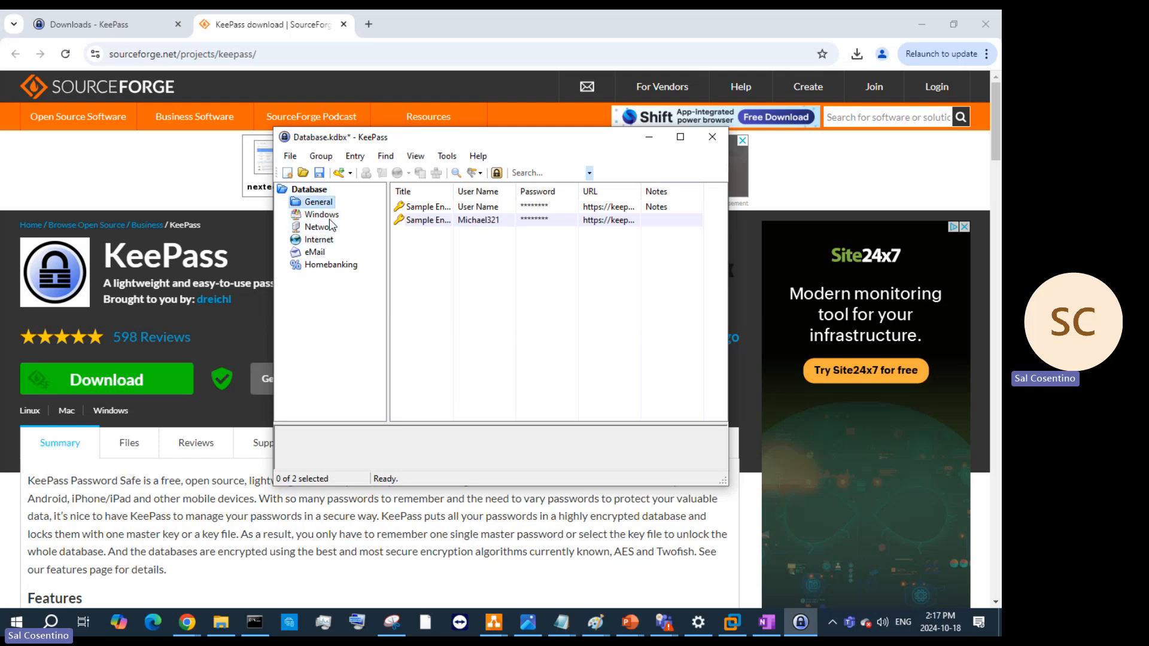
click(321, 215)
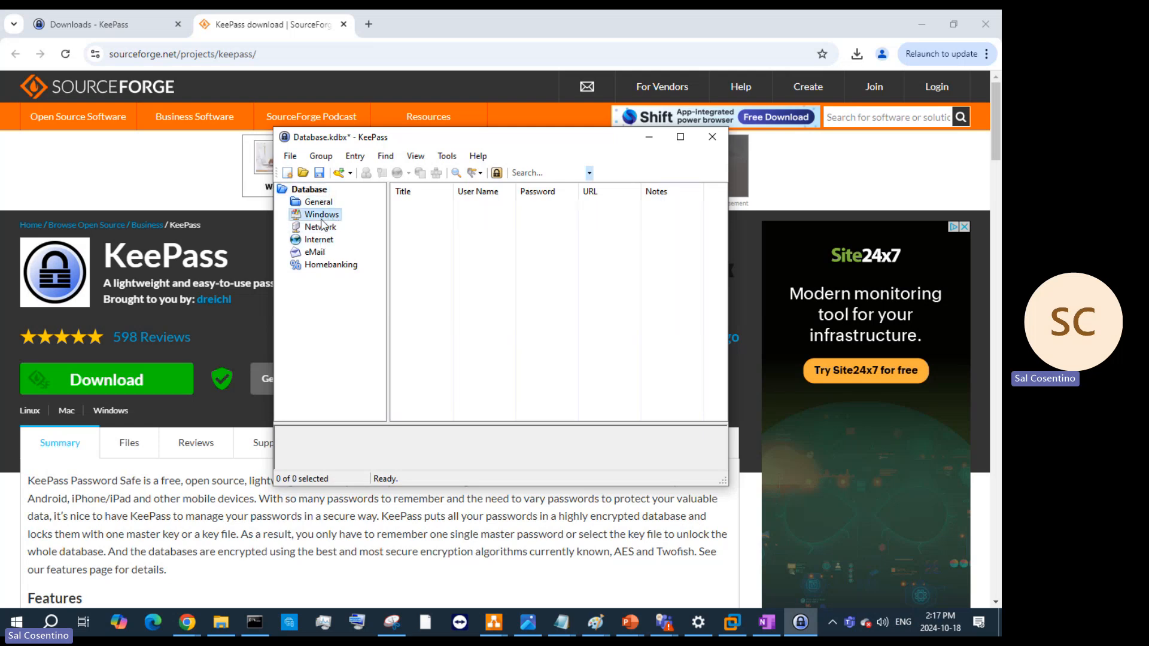
click(321, 227)
click(327, 242)
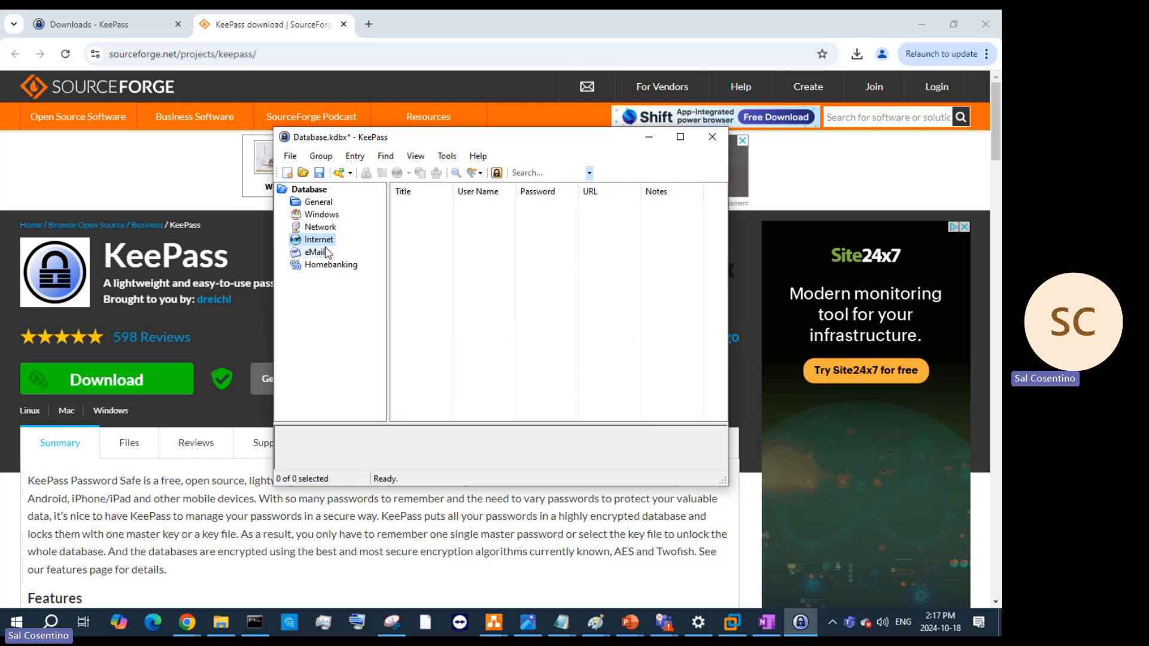
click(323, 253)
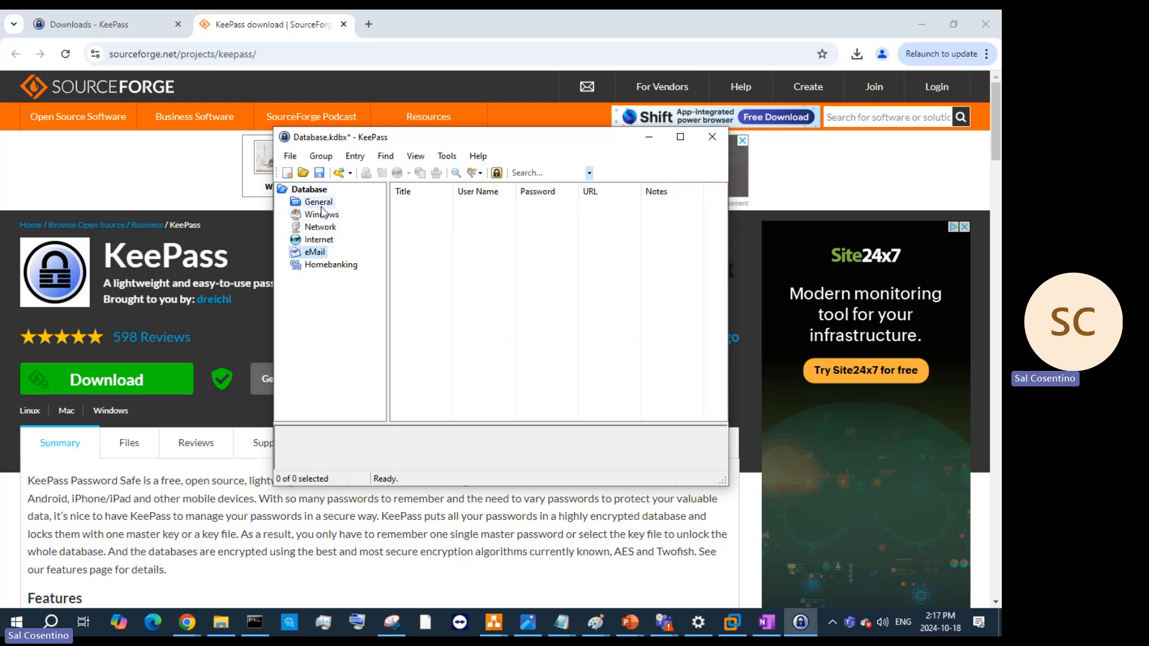
click(319, 203)
right_click(323, 206)
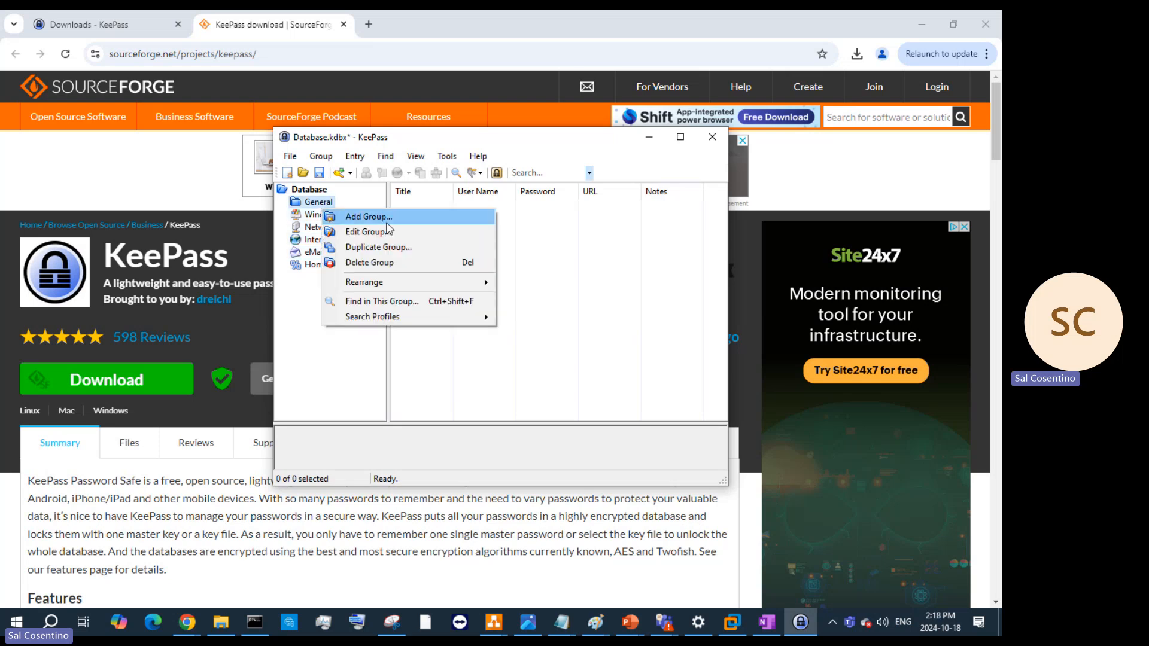
click(299, 215)
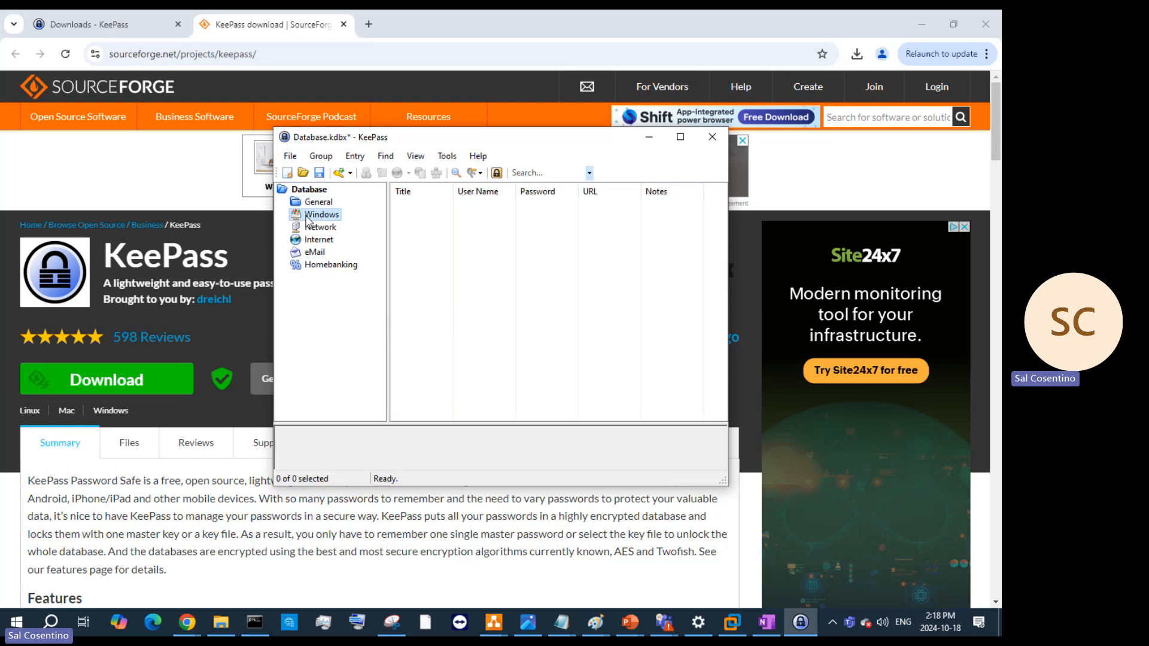
right_click(307, 216)
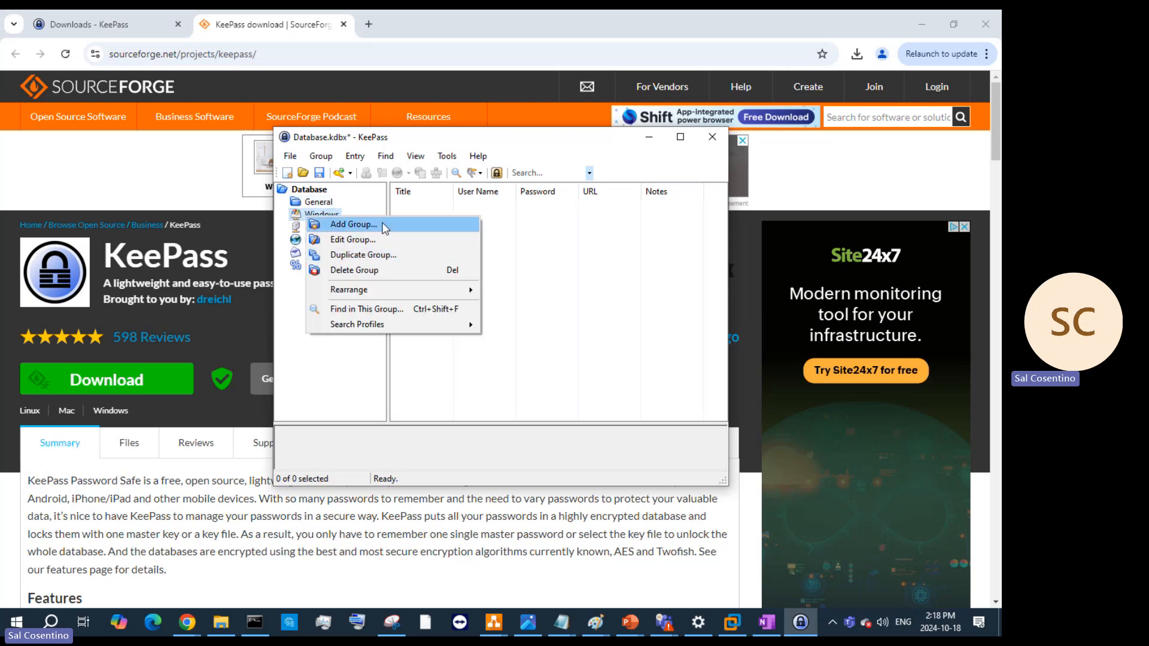
click(576, 259)
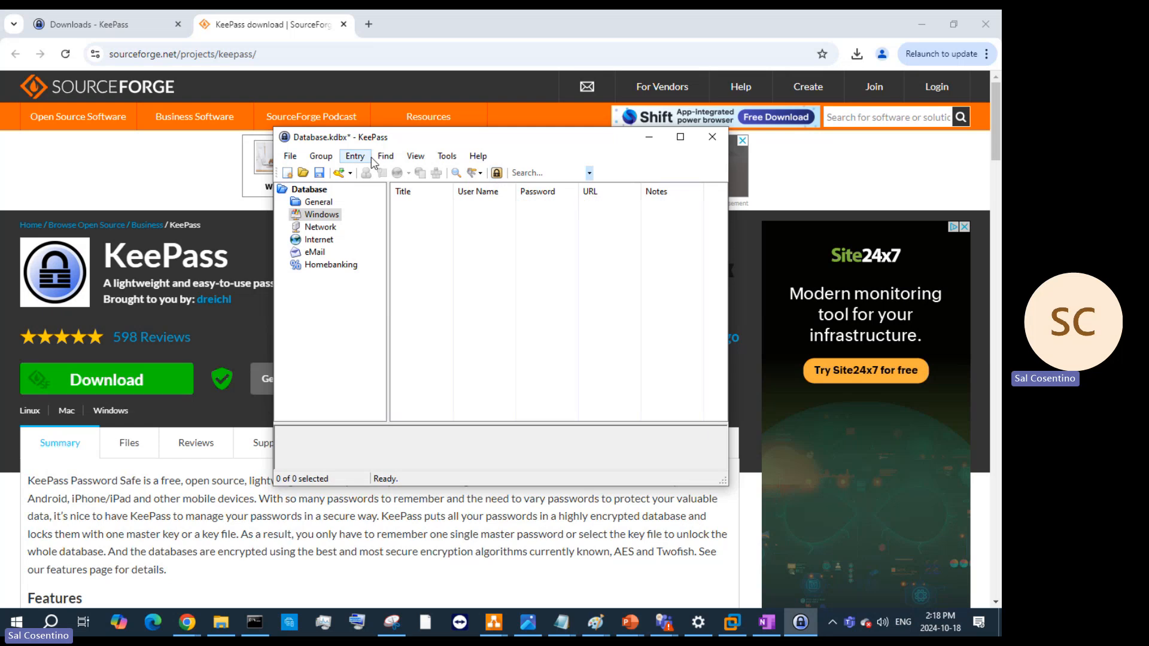
click(324, 156)
- Add a new ESXi entry with user name root and an expiry date of 2024-10-19
mouse_move(360, 157)
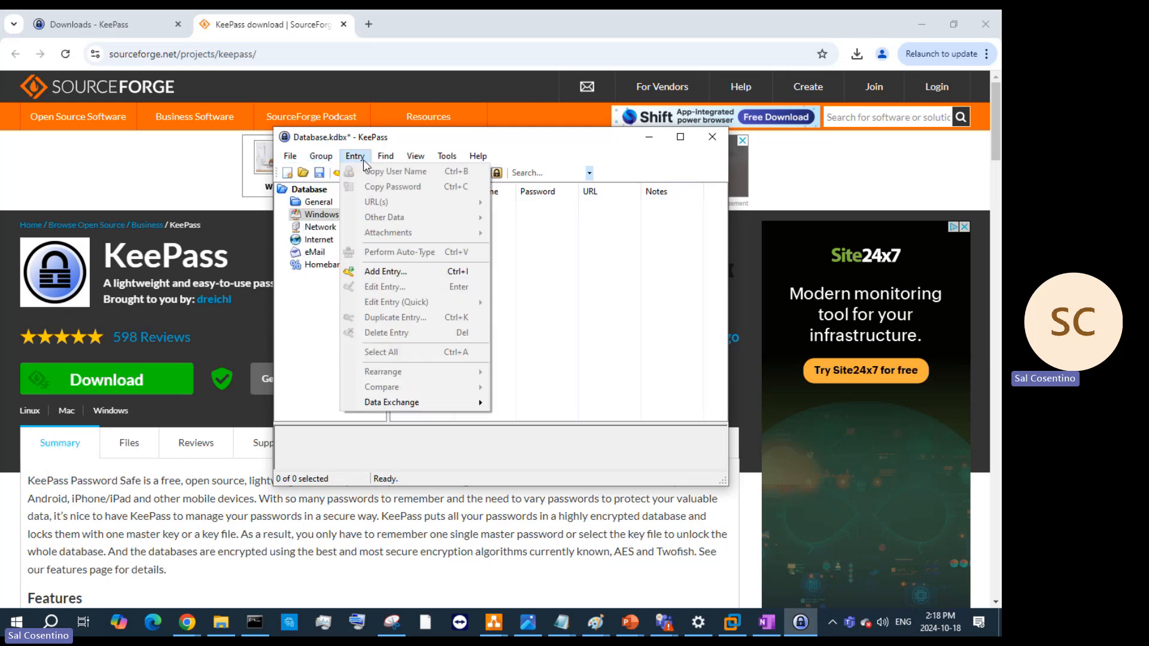
click(390, 270)
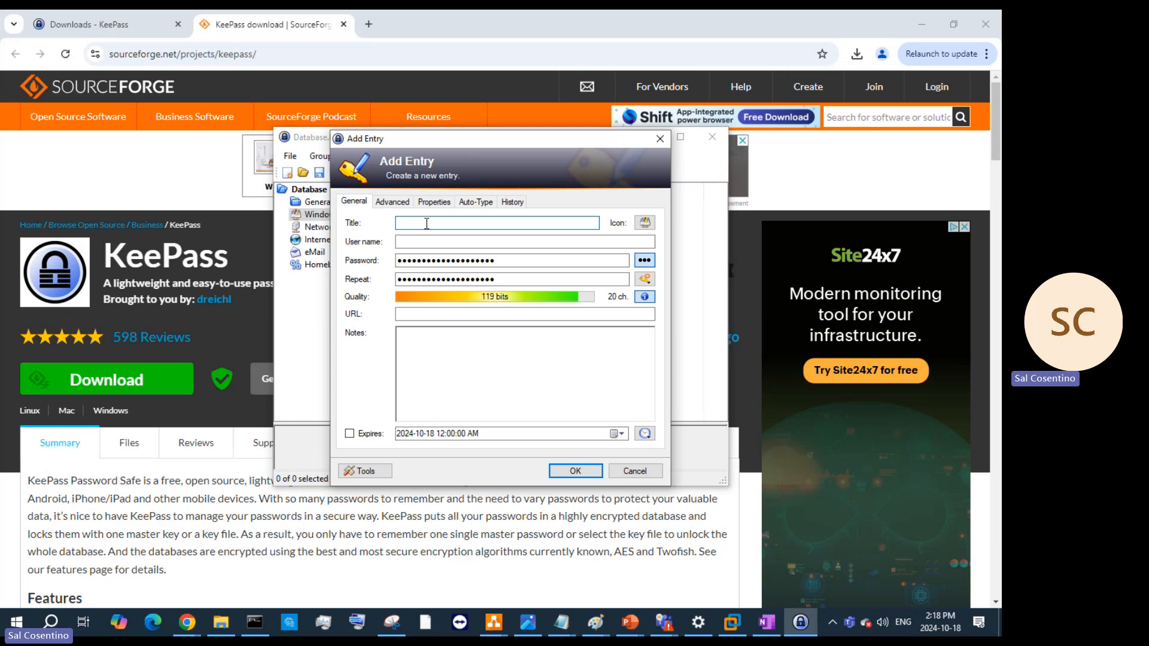
text(ESXi)
click(411, 243)
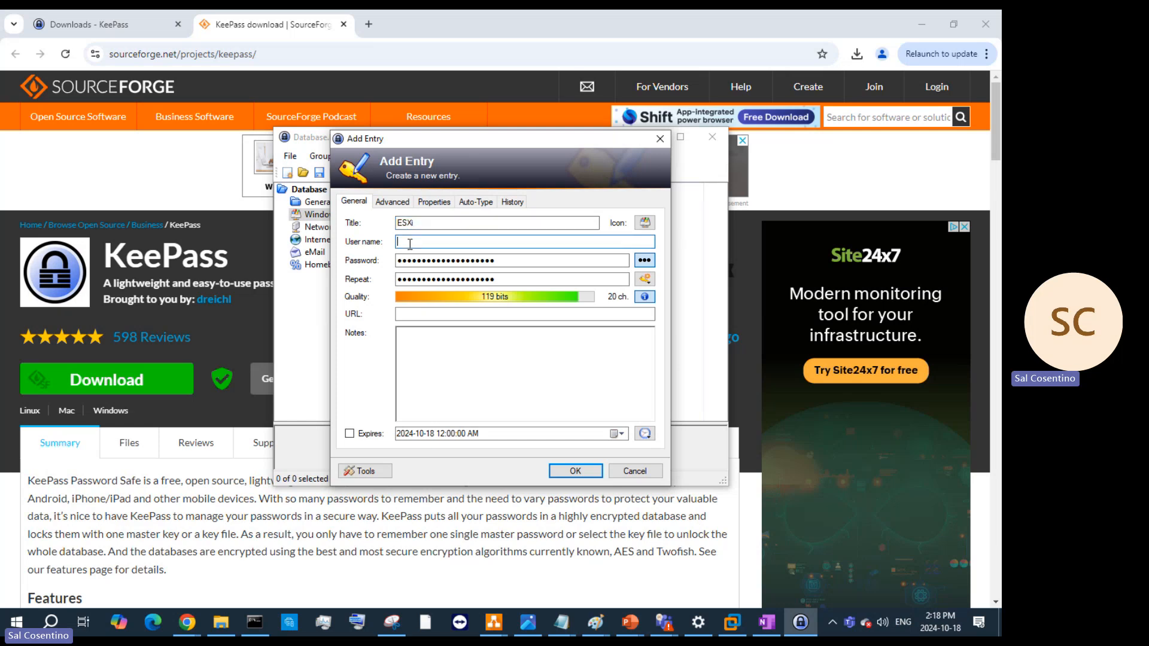
text(root)
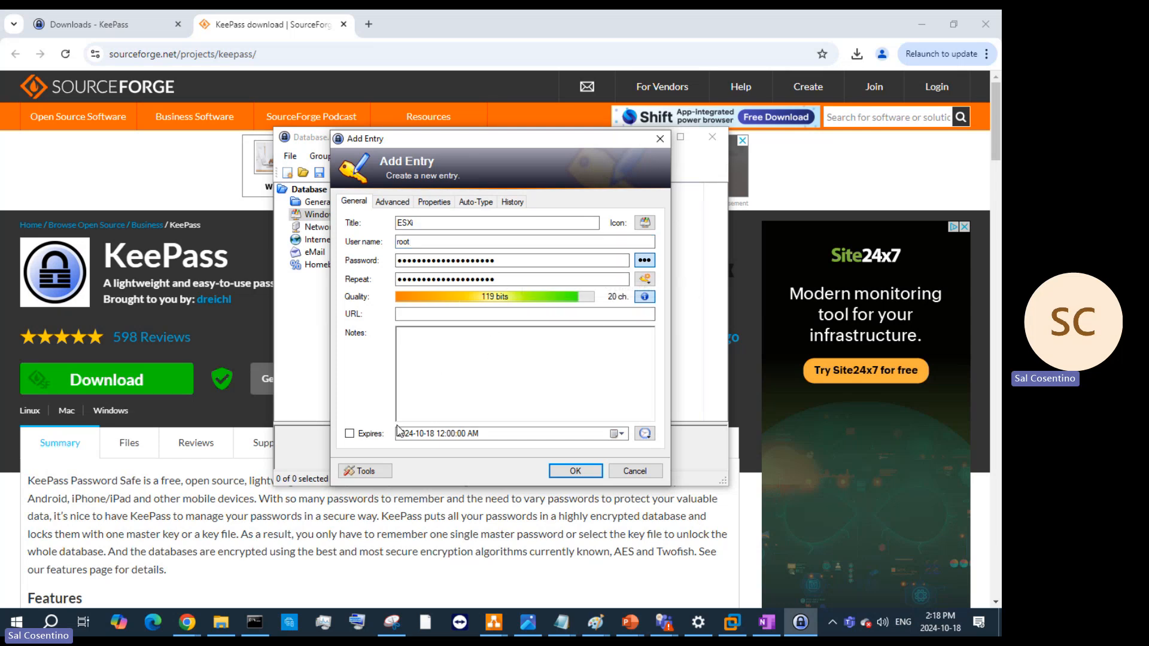
click(351, 435)
click(432, 434)
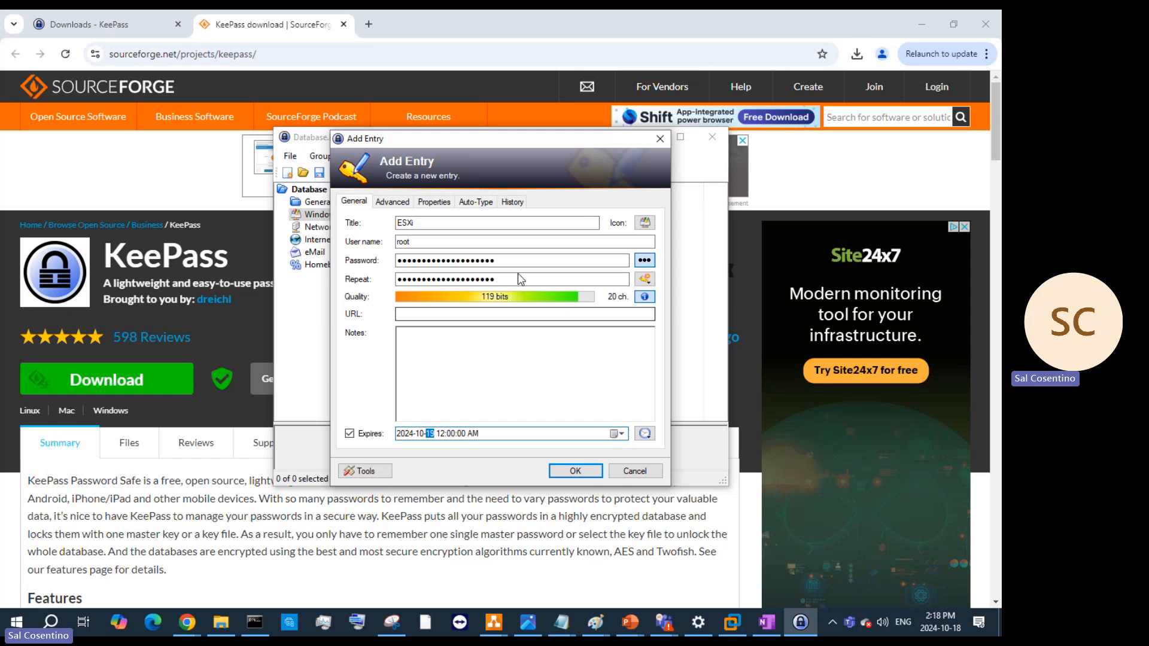
- Review the Properties, Advanced, Auto-Type and History tabs, then save the entry
click(418, 206)
click(400, 207)
click(430, 204)
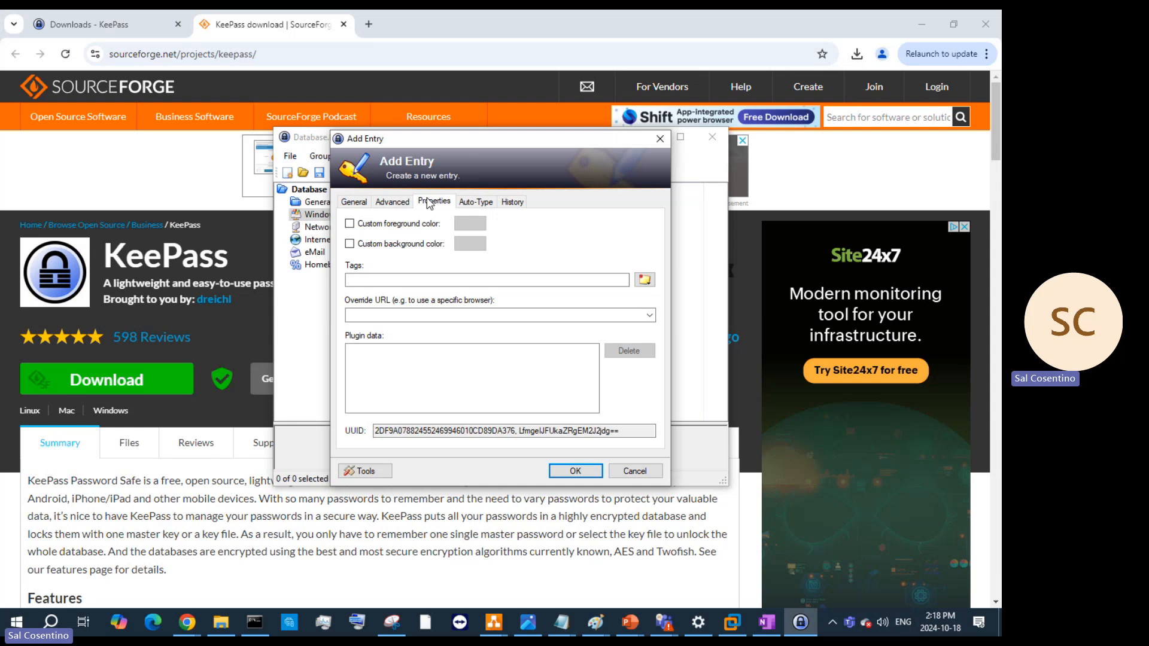
click(467, 204)
click(507, 201)
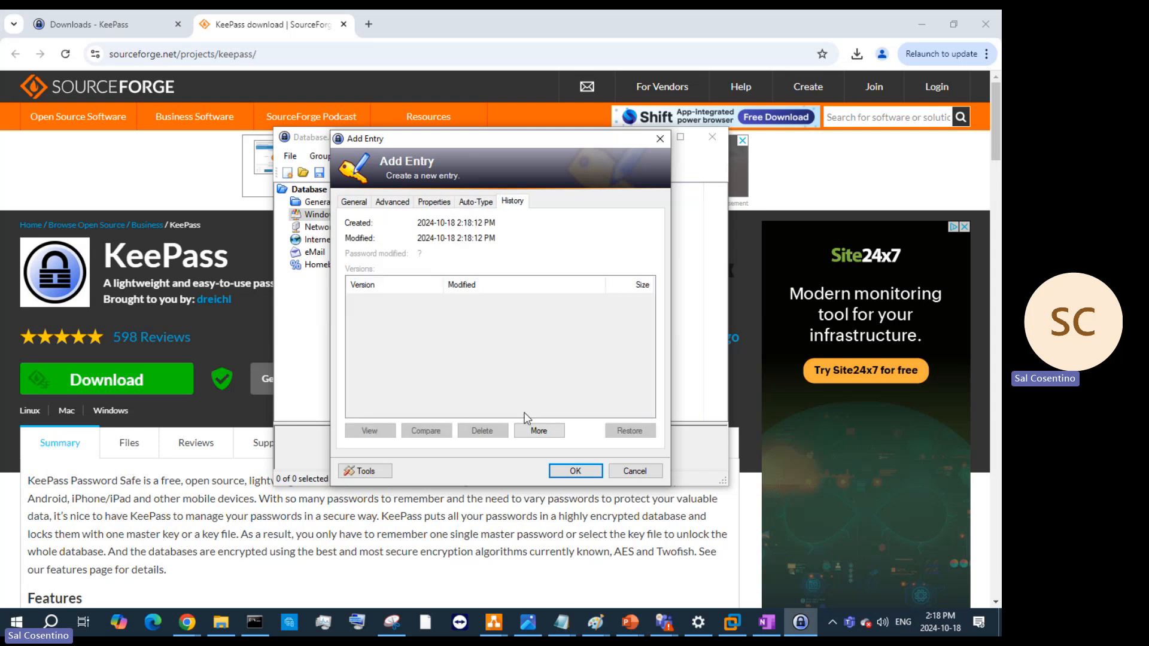
click(570, 471)
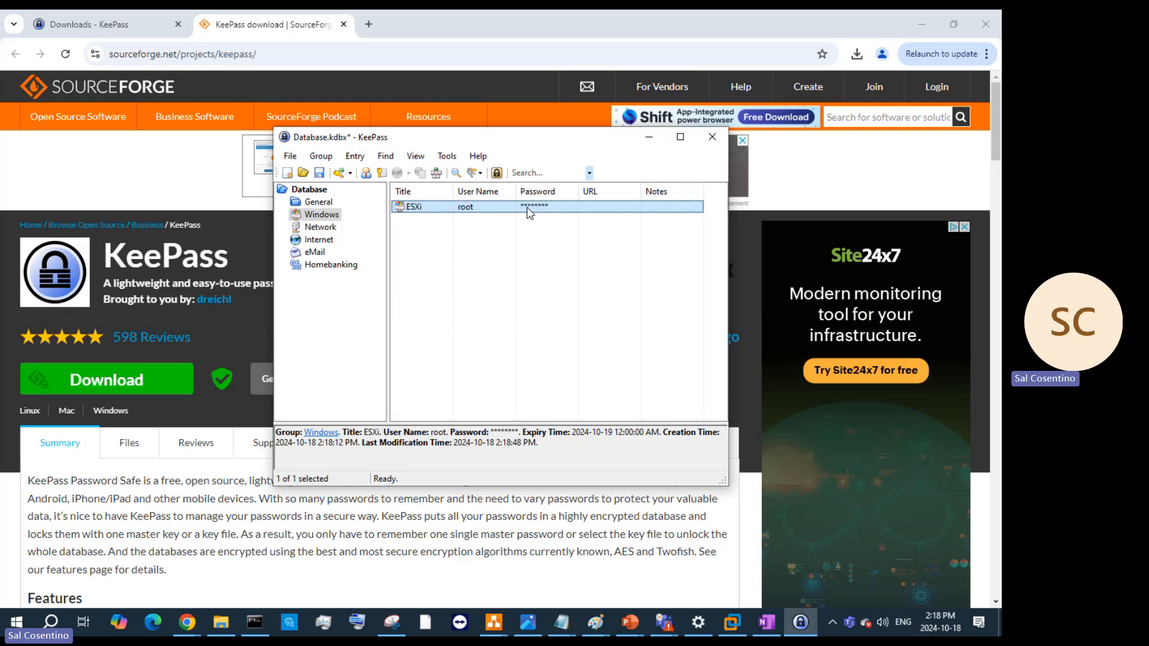
- Look over the ESXi entry's actions and the Tools menu, close both without changes, then minimize KeePass
right_click(529, 213)
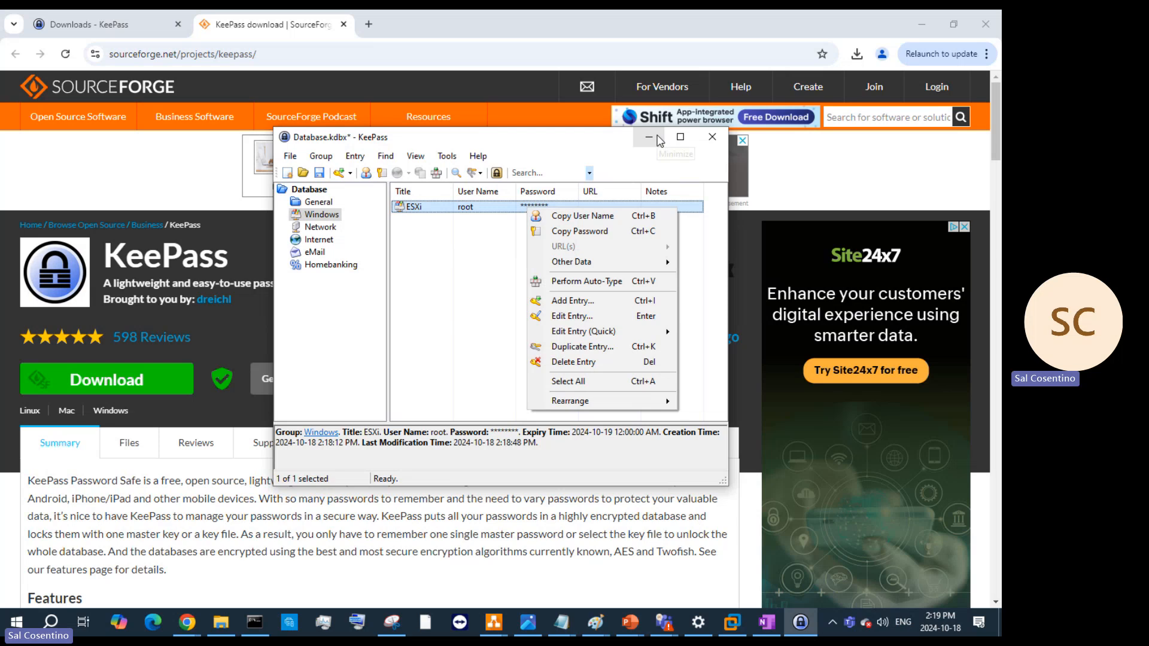
click(437, 160)
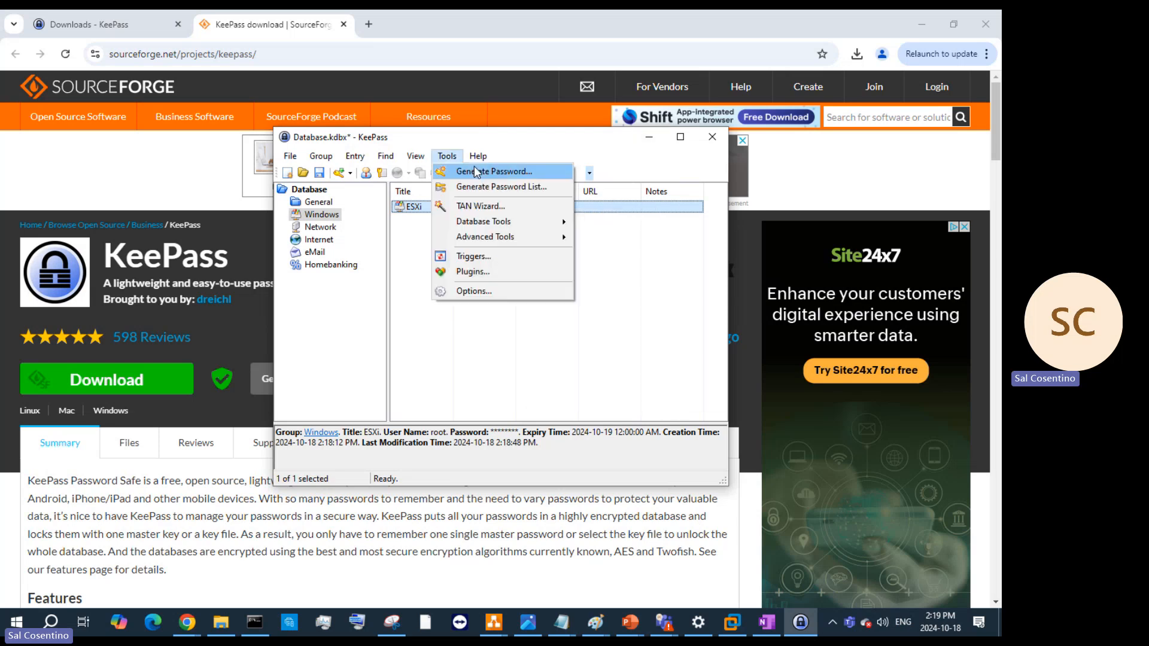
click(306, 159)
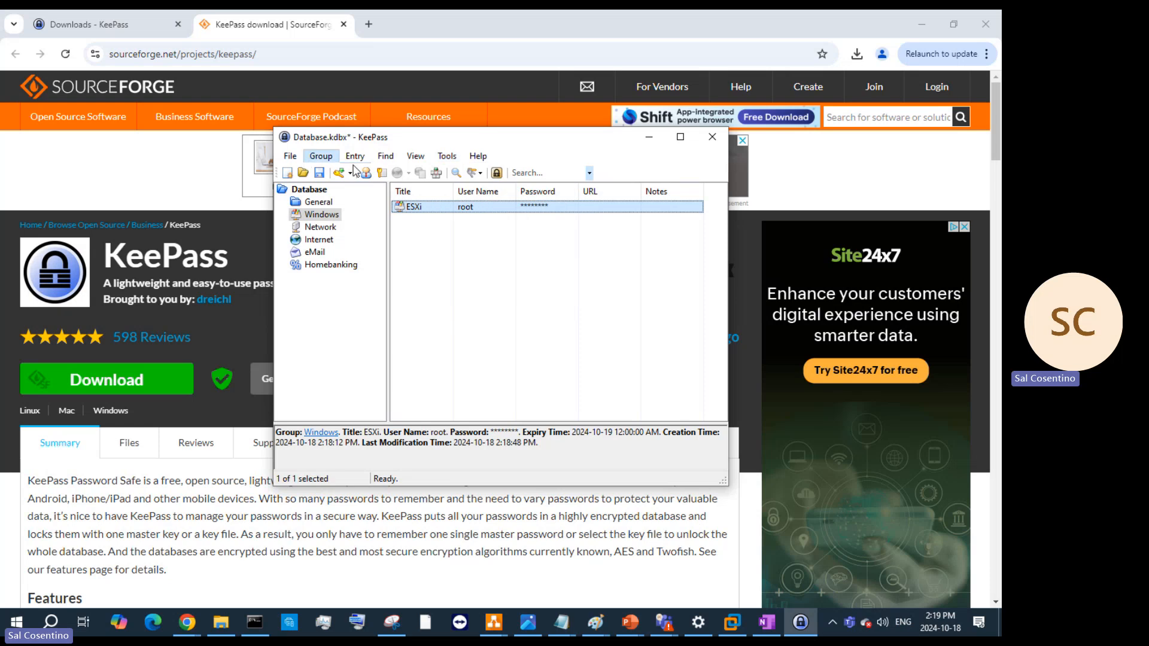
click(652, 139)
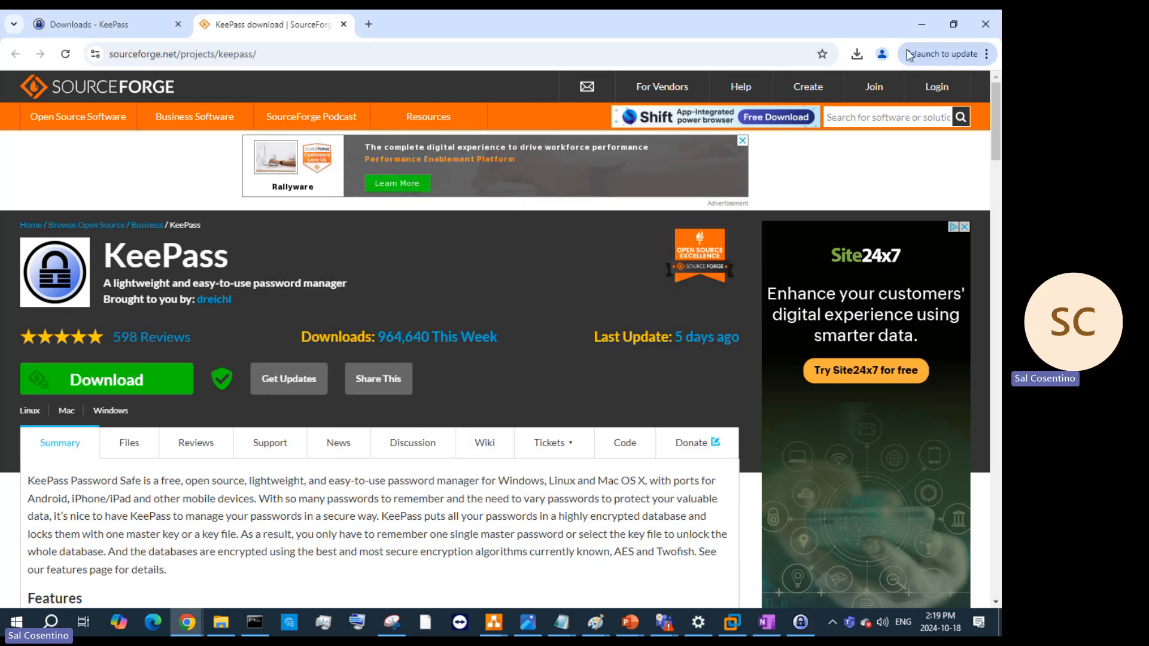
- Switch the ESXi VM's CD/DVD from the installer ISO to the physical drive, then reboot the server
click(922, 24)
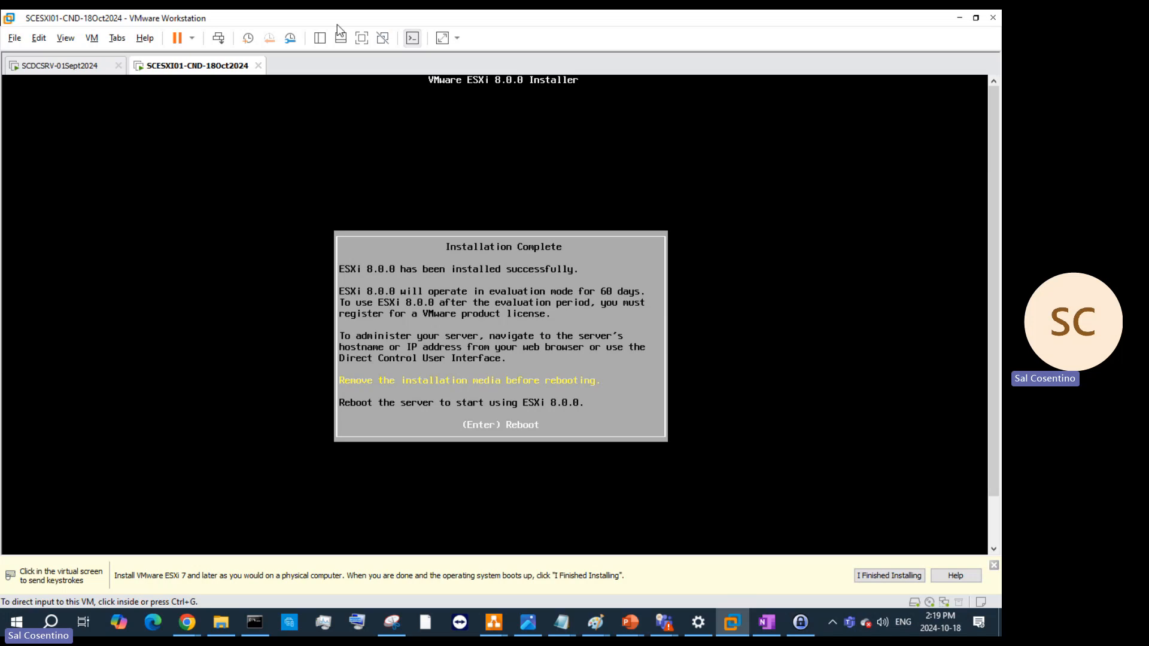
right_click(204, 71)
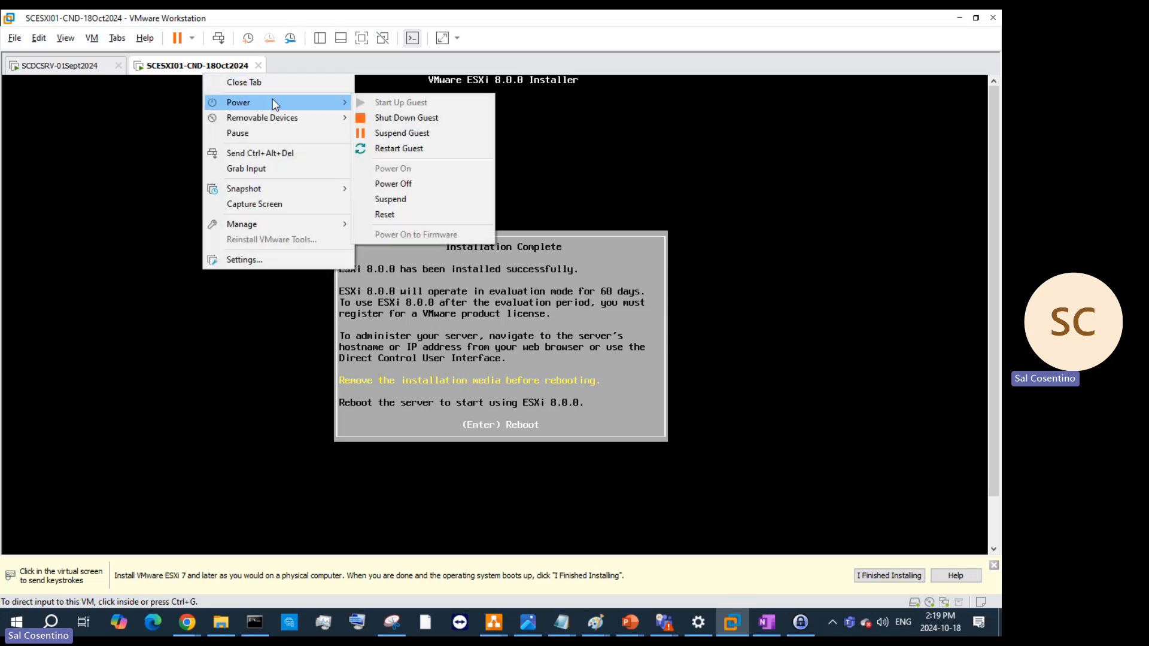
click(264, 261)
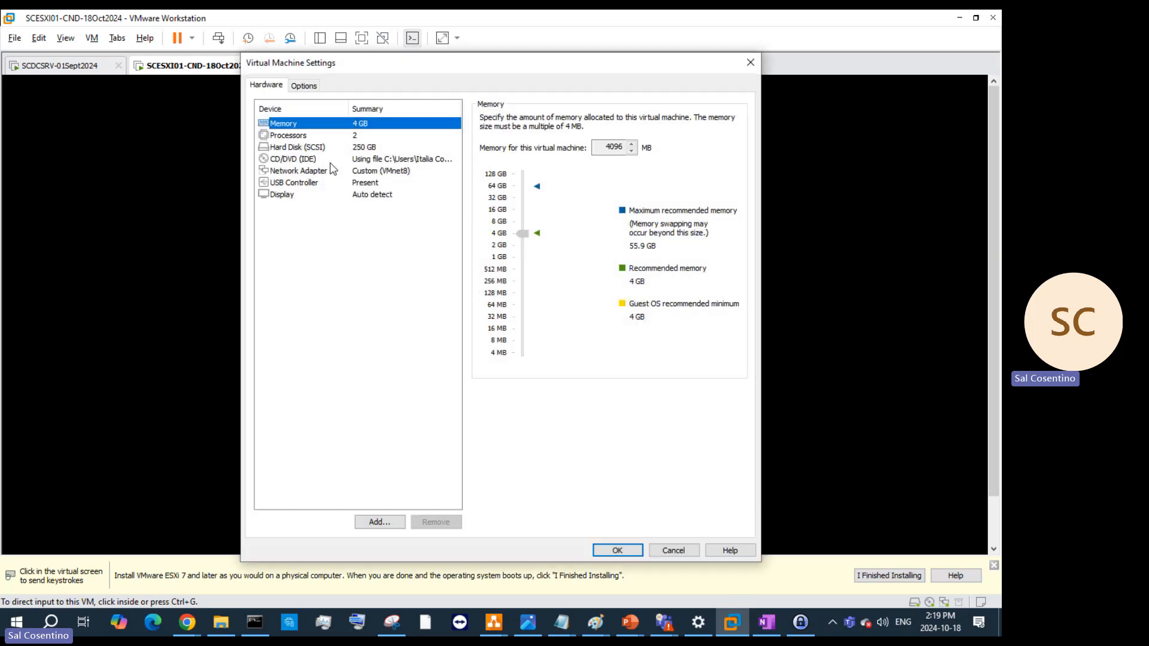
click(333, 160)
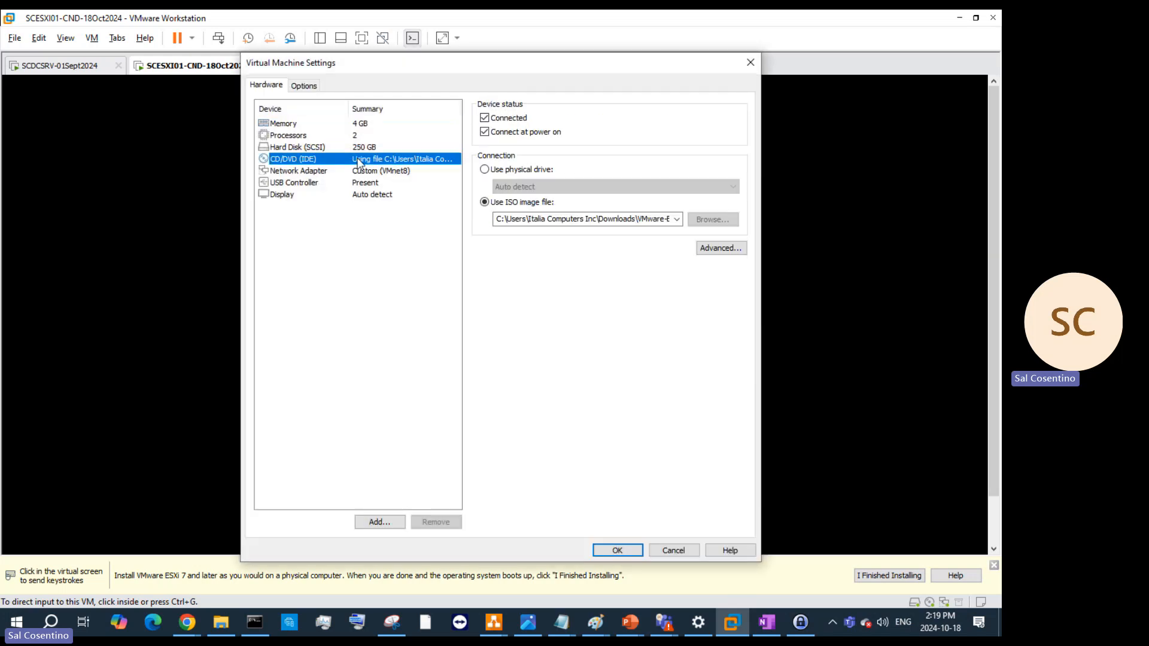
click(484, 170)
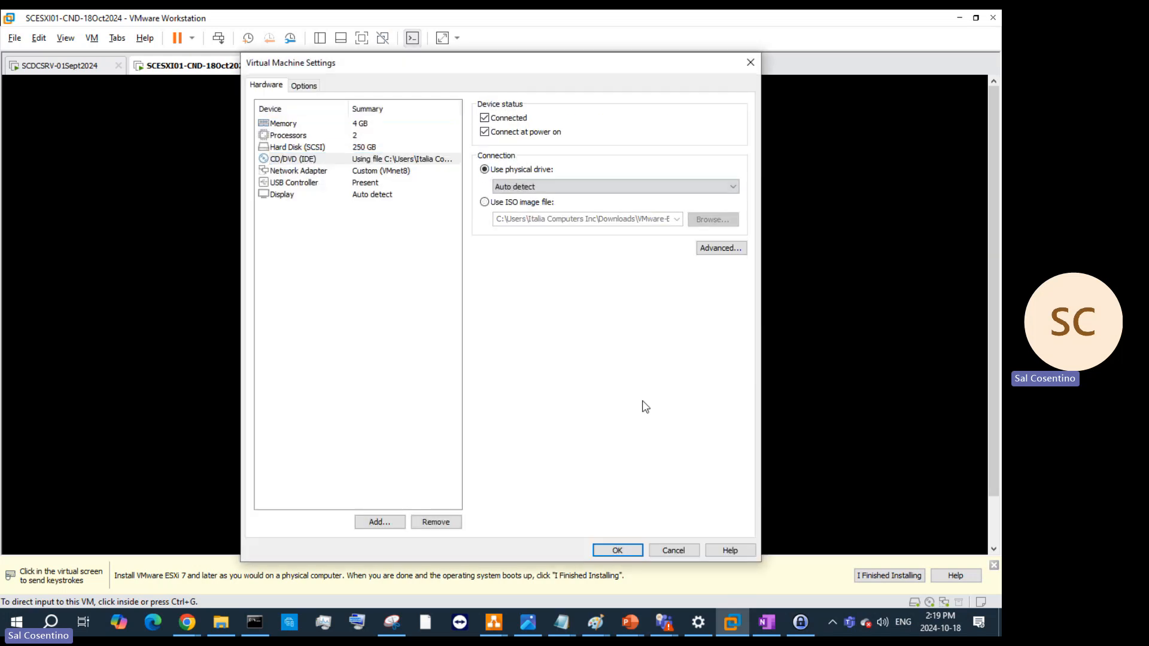
click(622, 550)
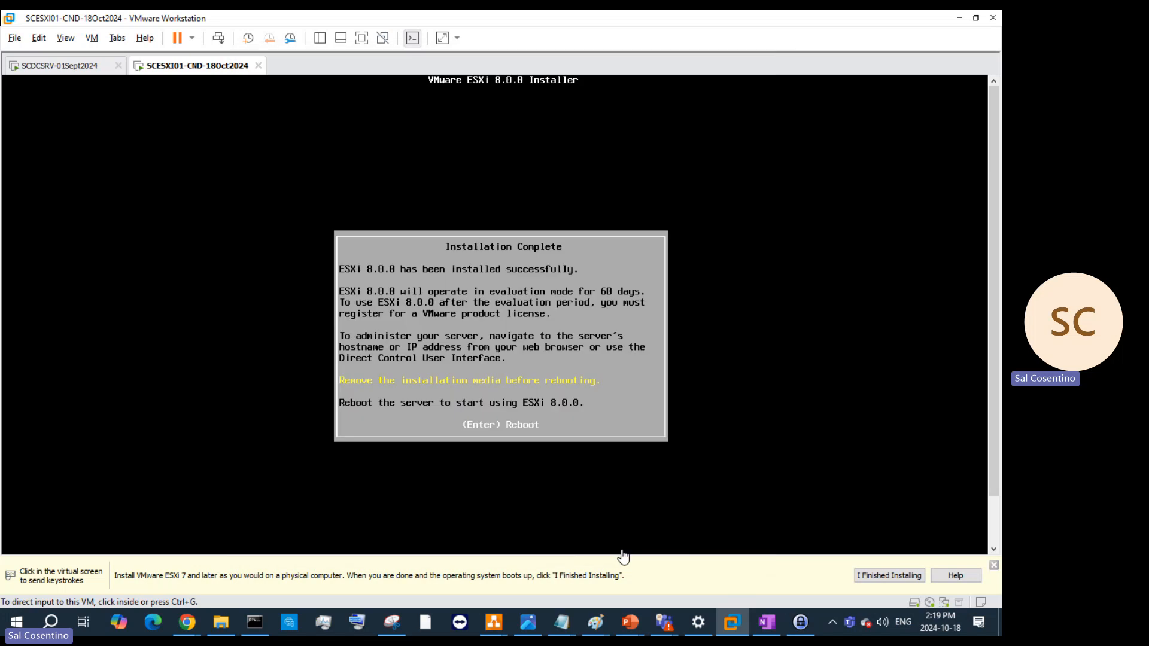
click(575, 433)
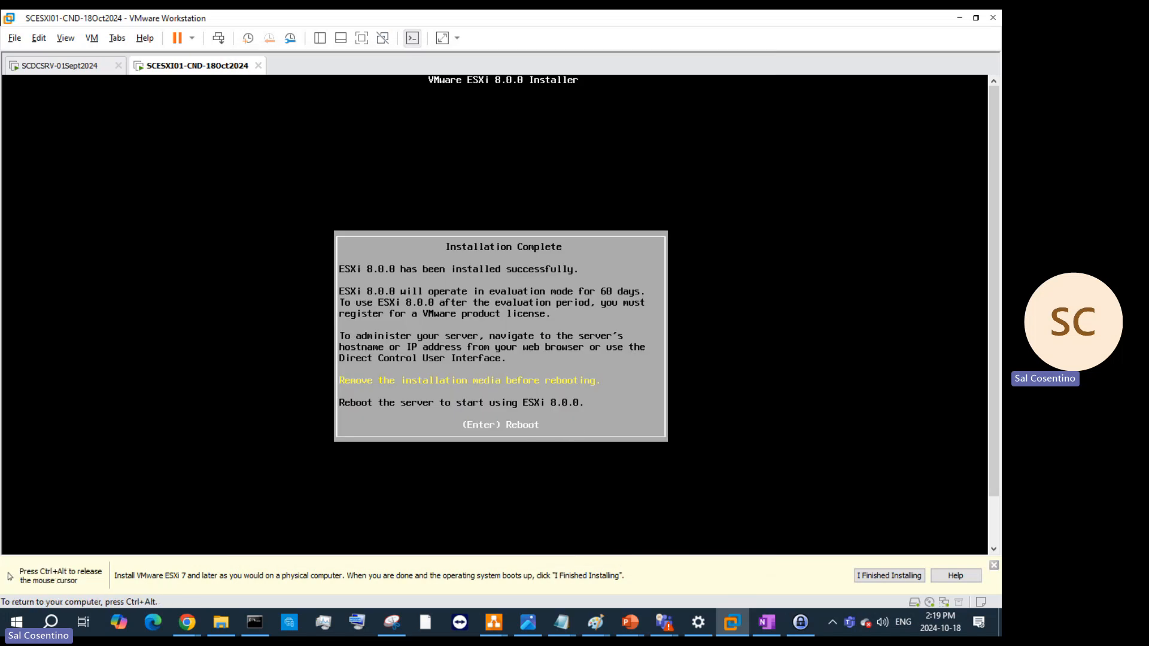
key(Return)
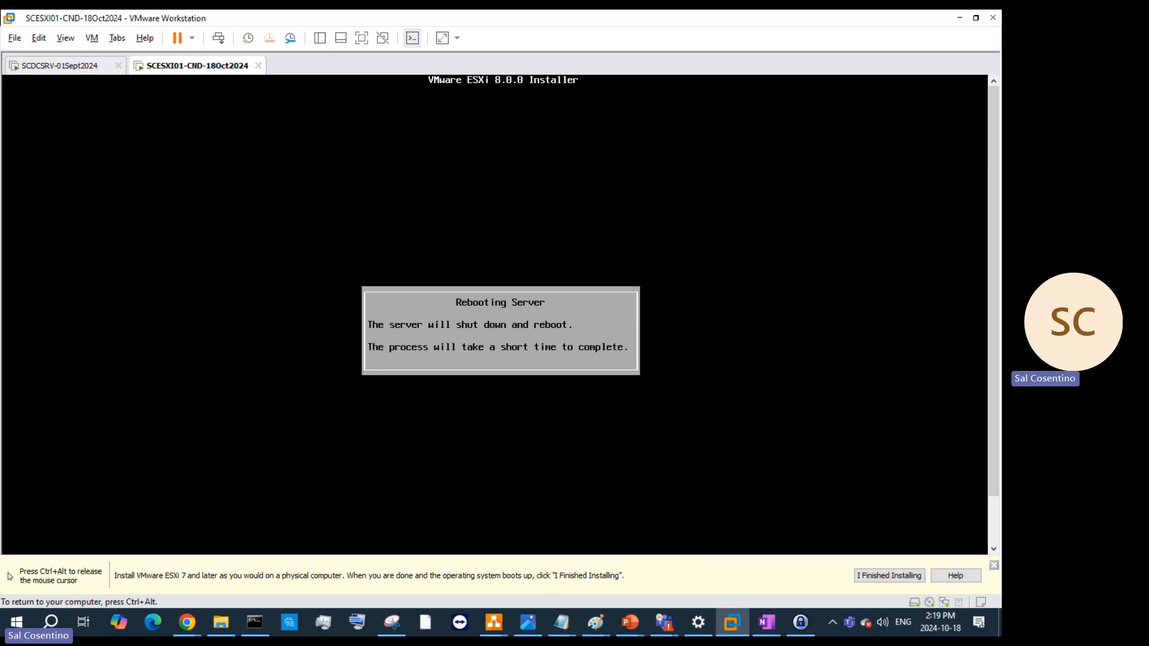
- Release the mouse from the VM and glance at the SCDCSRV VM and the ESXi boot progress
key(ctrl+alt)
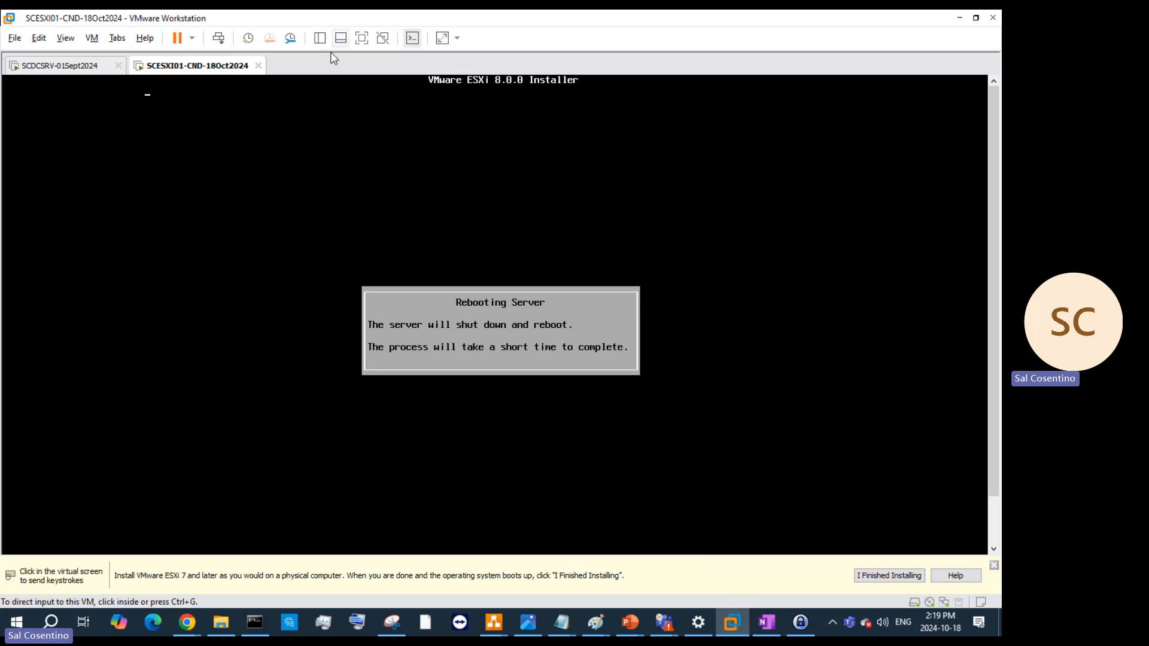
click(101, 70)
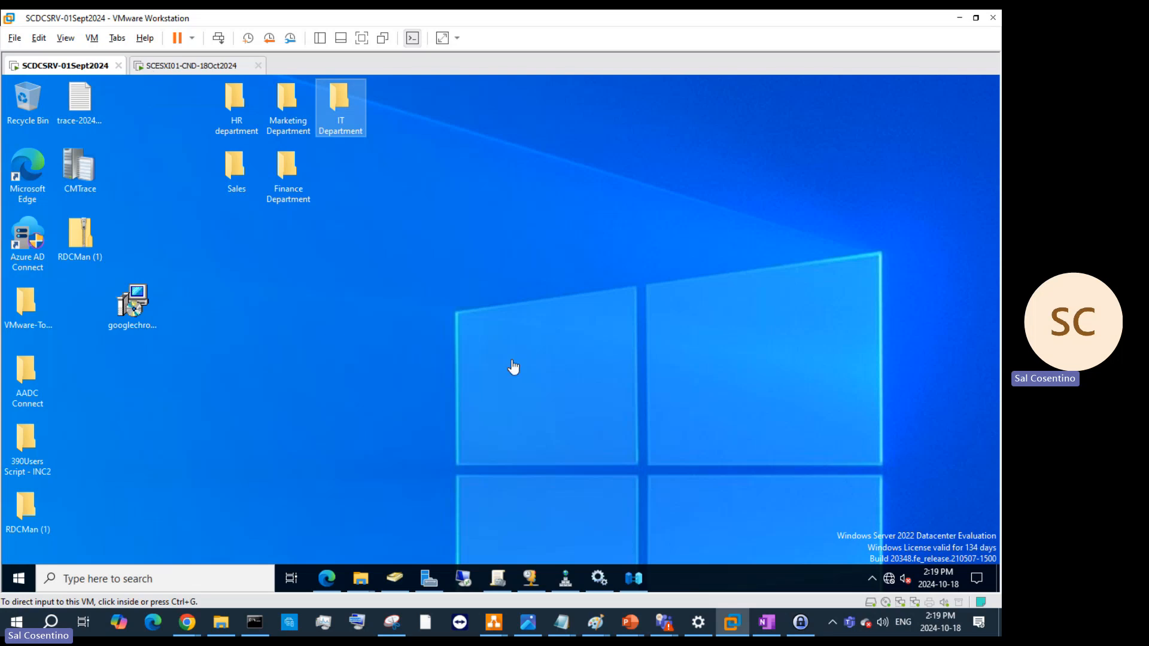
click(174, 74)
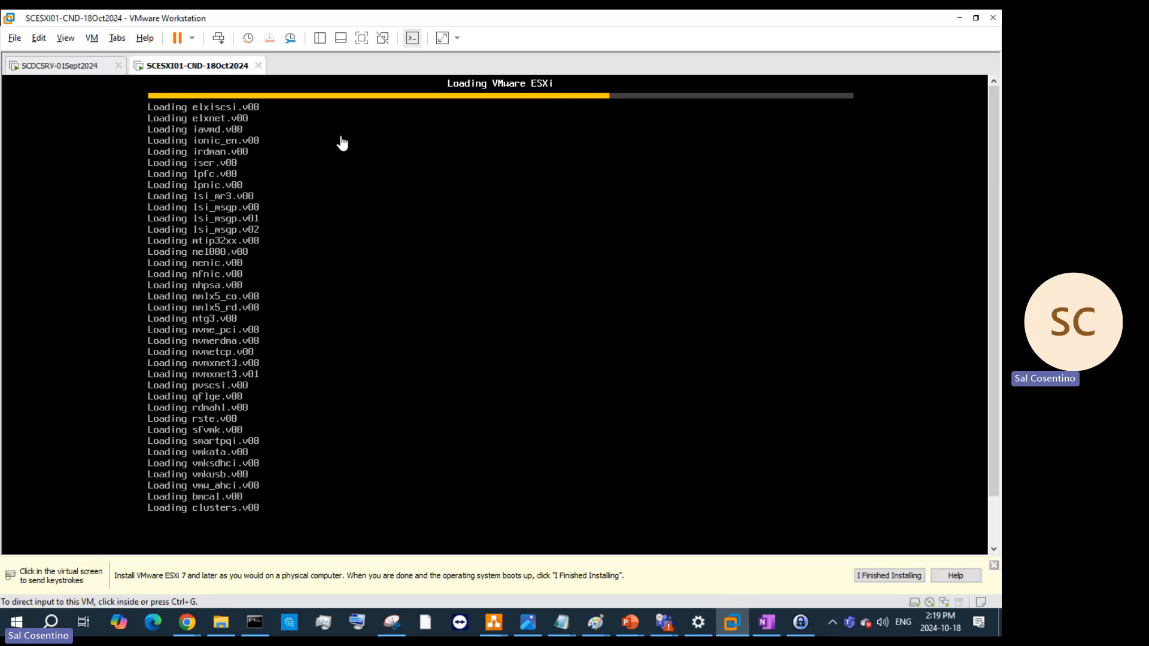
- Open and minimize Edge in SCDCSRV, then return to the booting SCESXI01-CND-18Oct2024 console
click(84, 67)
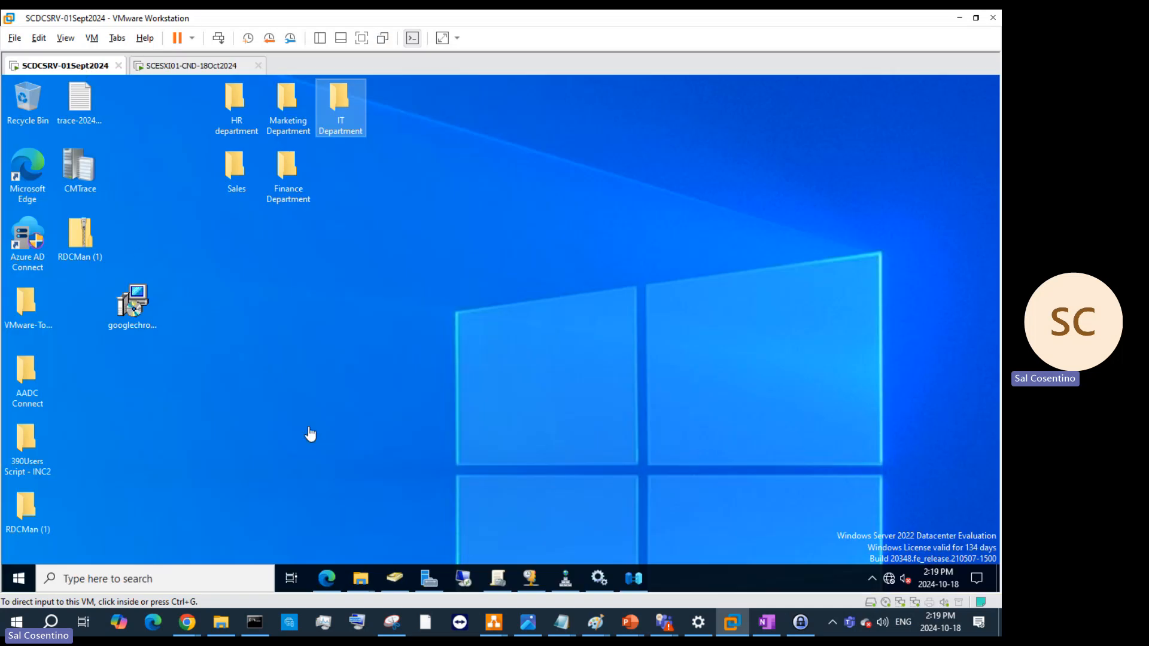
click(327, 578)
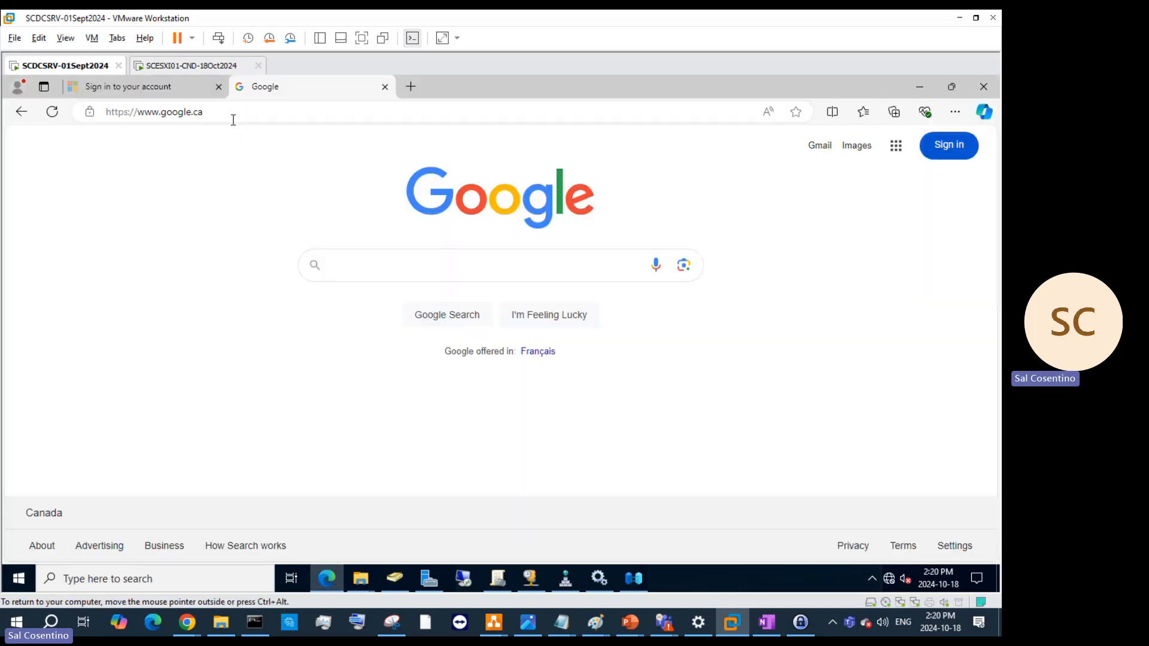
click(233, 118)
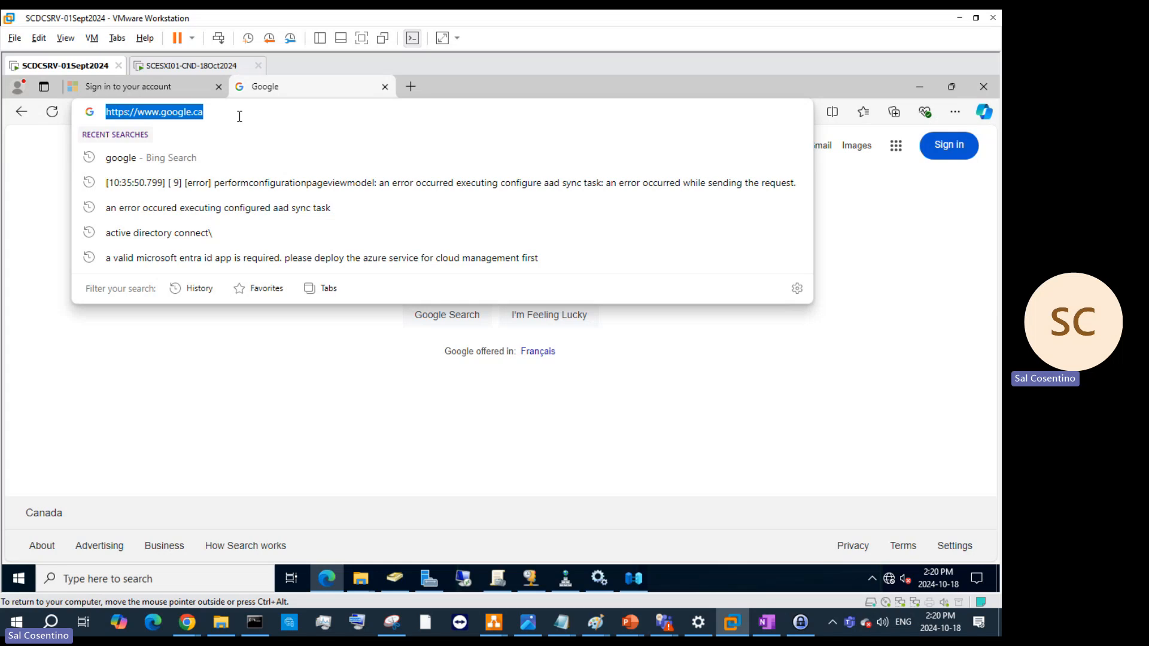
click(914, 87)
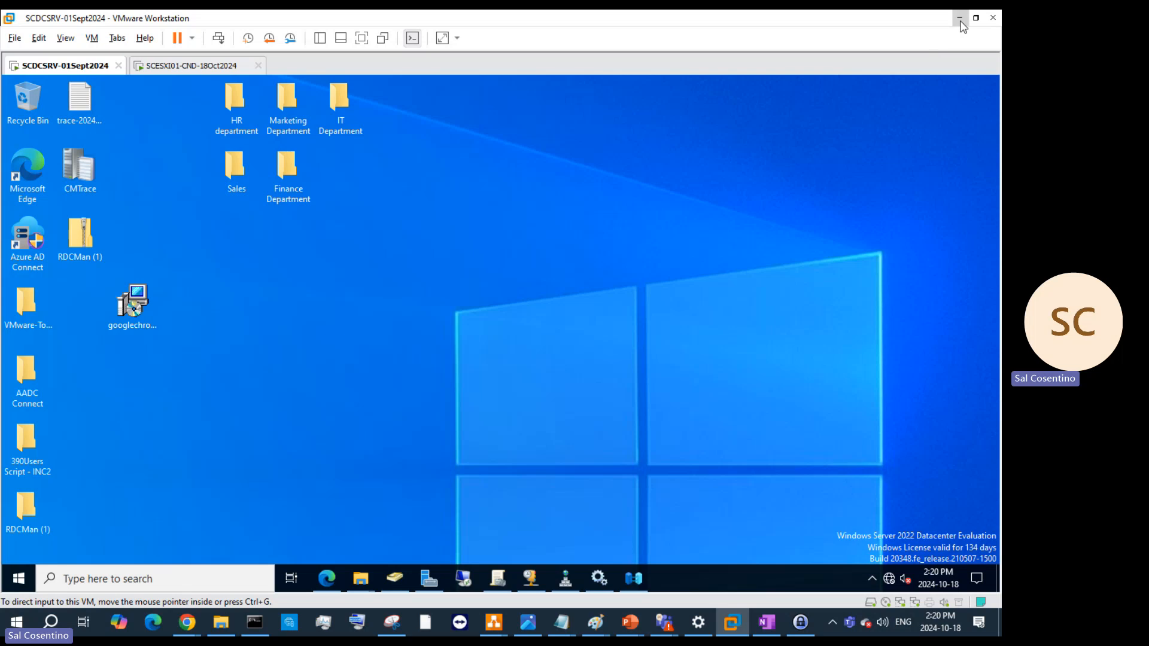
click(189, 68)
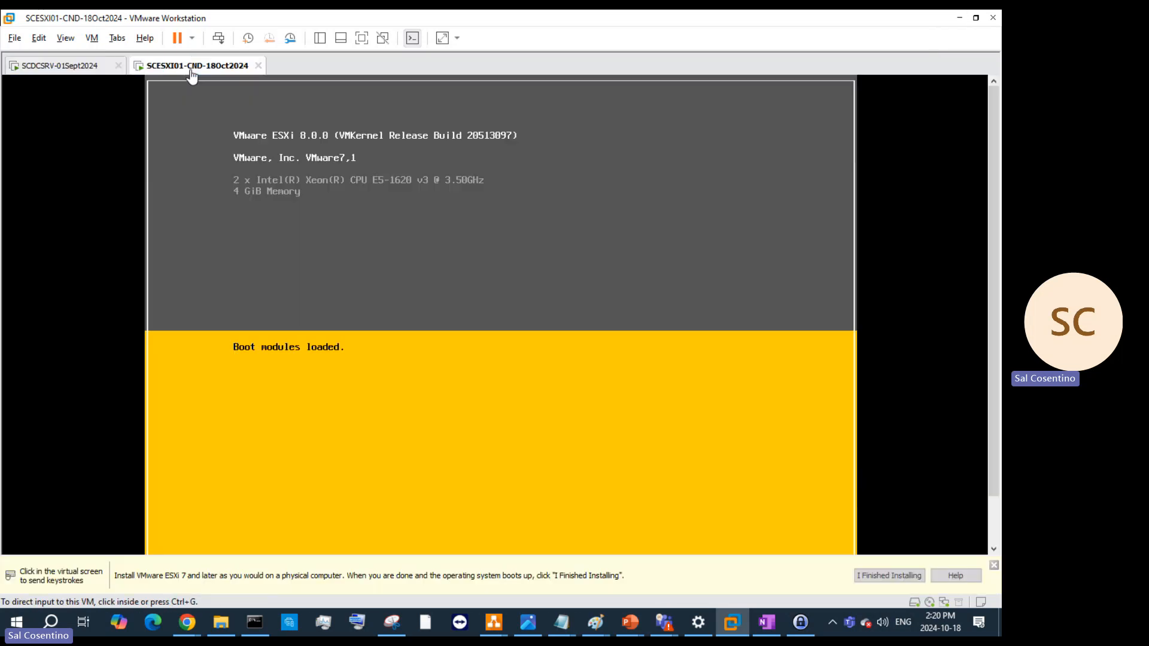
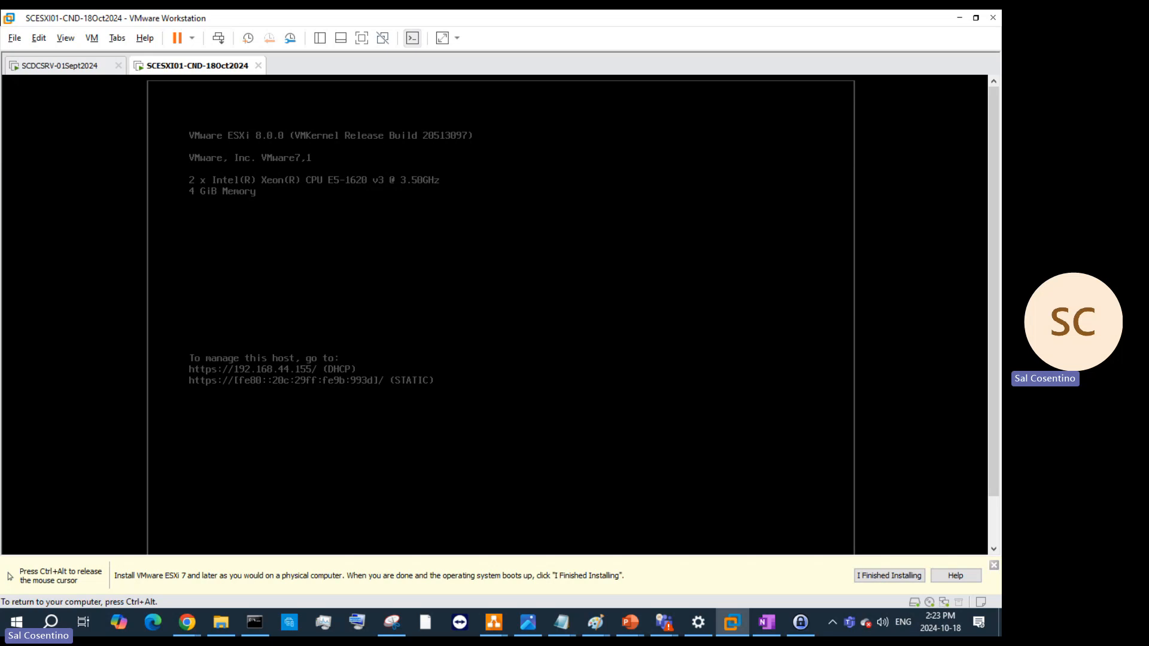
- Dismiss the install hint bar and log in to the ESXi console as root with its password
key(ctrl+alt)
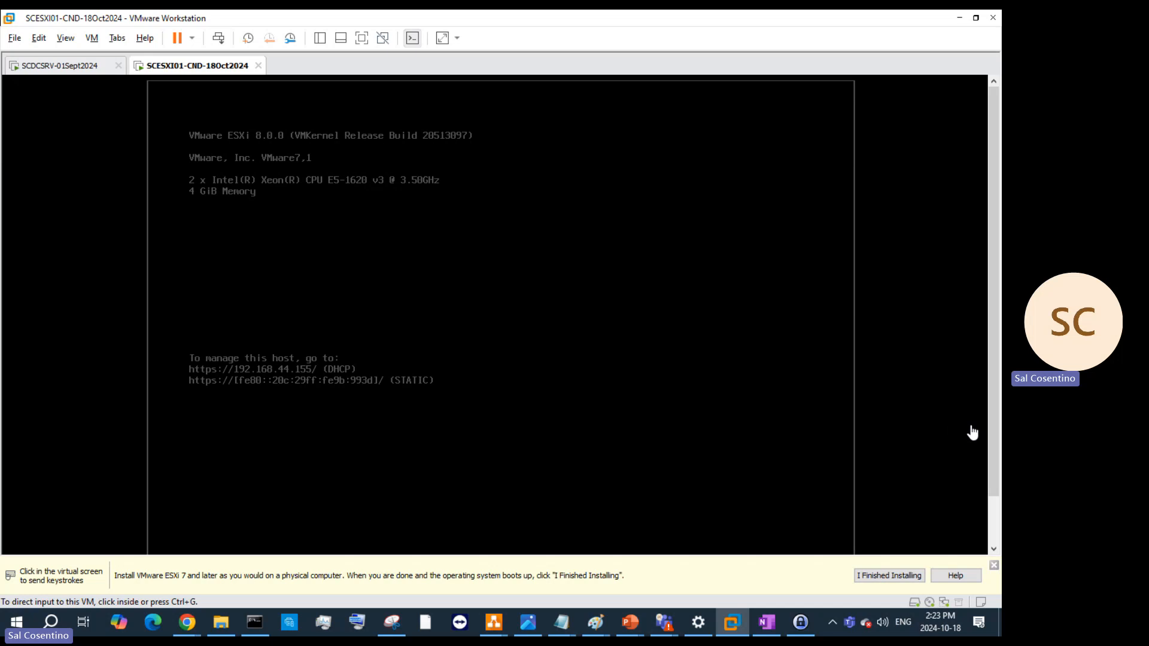
click(994, 566)
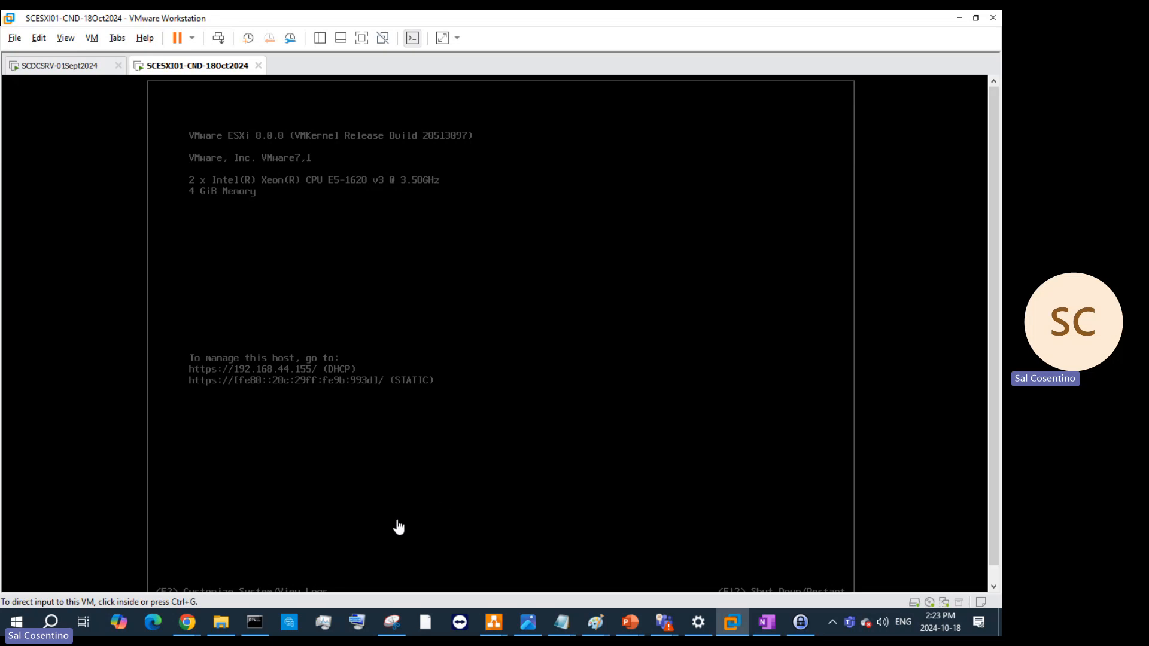
click(516, 446)
key(F2)
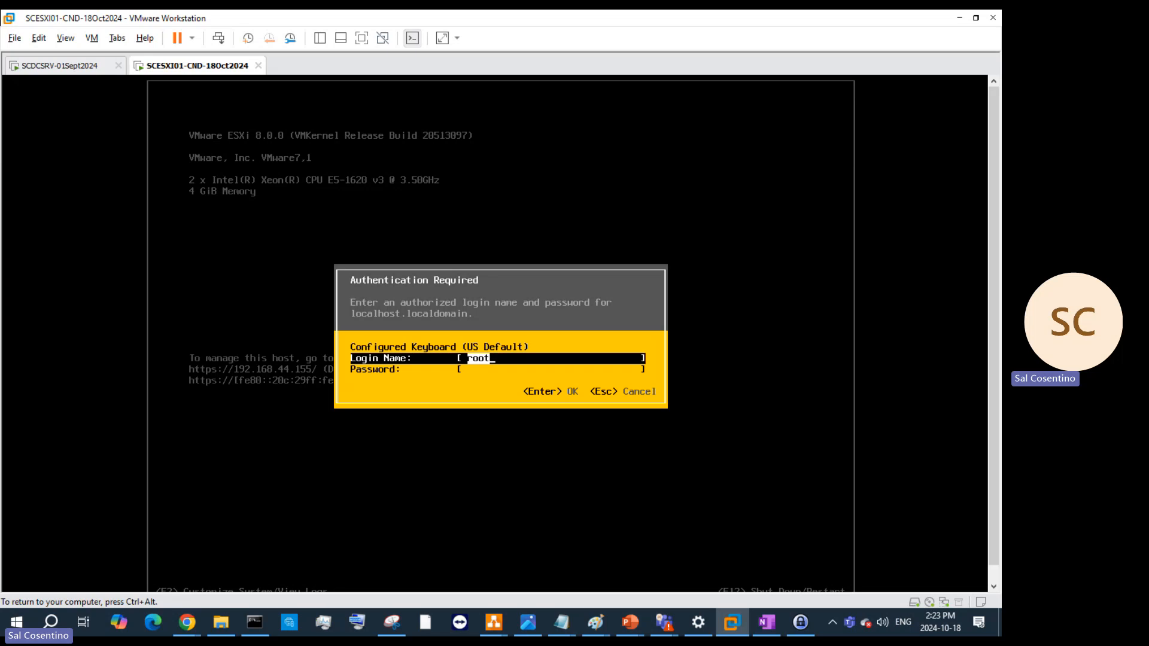
key(Tab)
text(****)
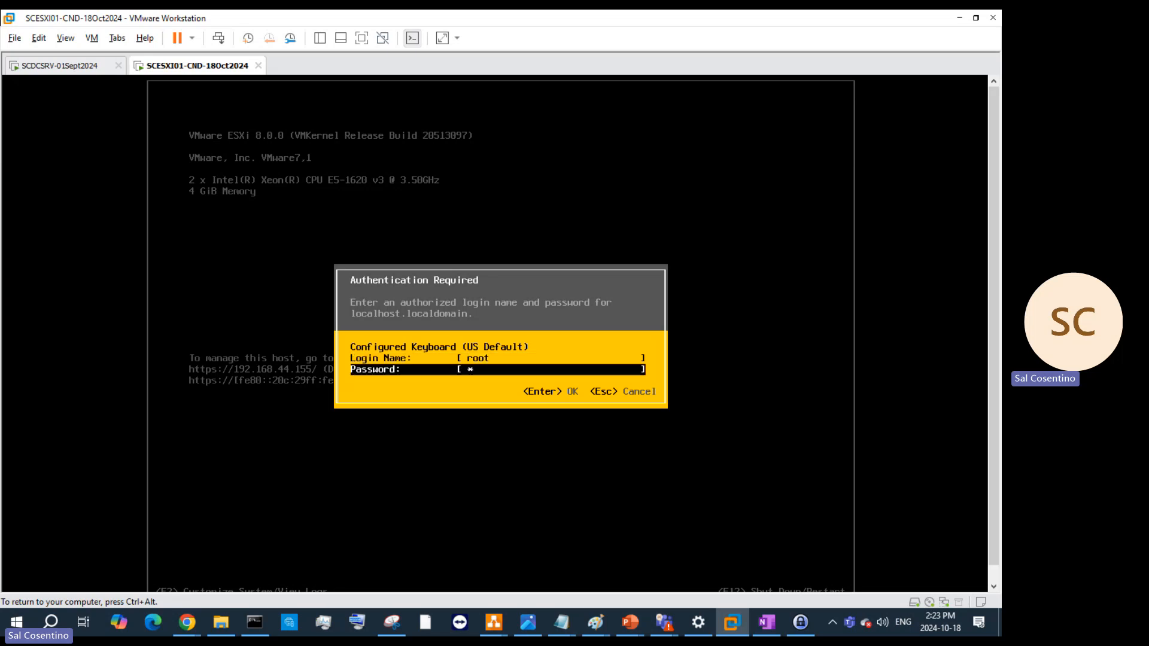
text(***********)
key(Return)
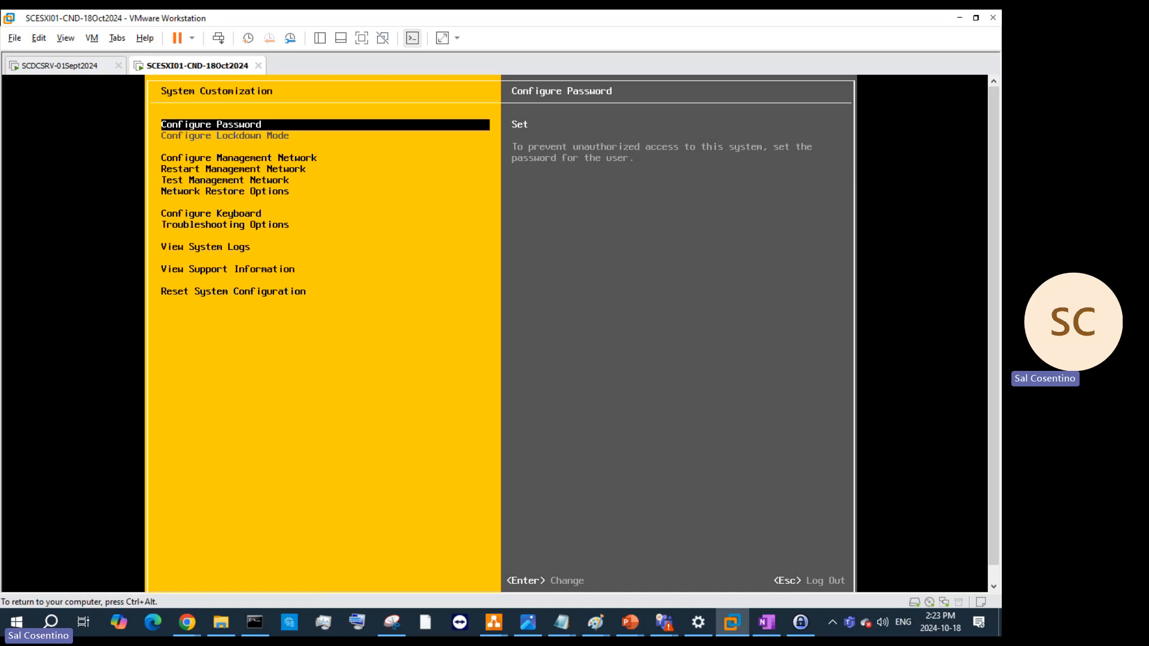
- Browse the System Customization menu and open Configure Management Network
key(Down)
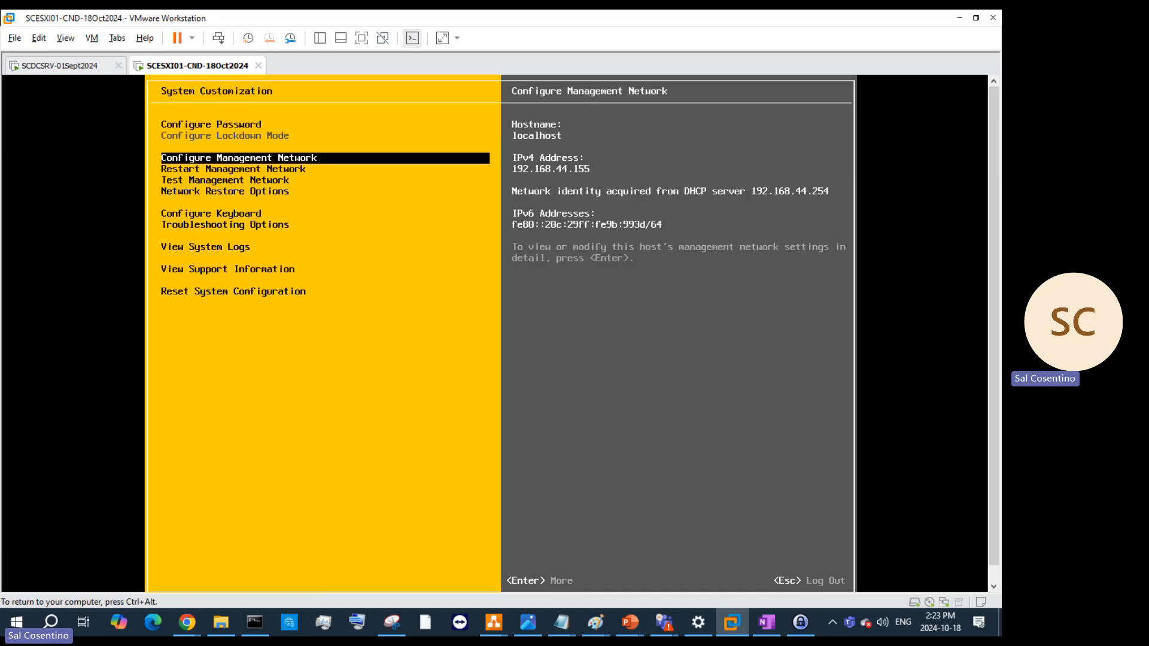
key(Down)
key(Down)
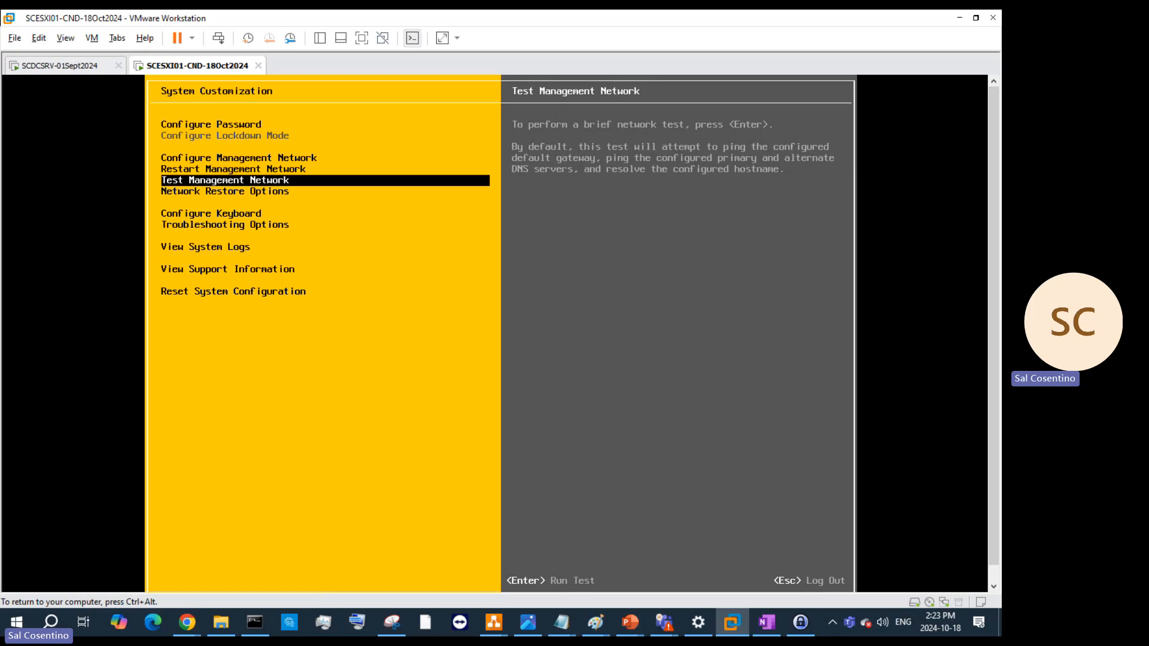
key(Down)
key(Down)
key(Down)
key(Down)
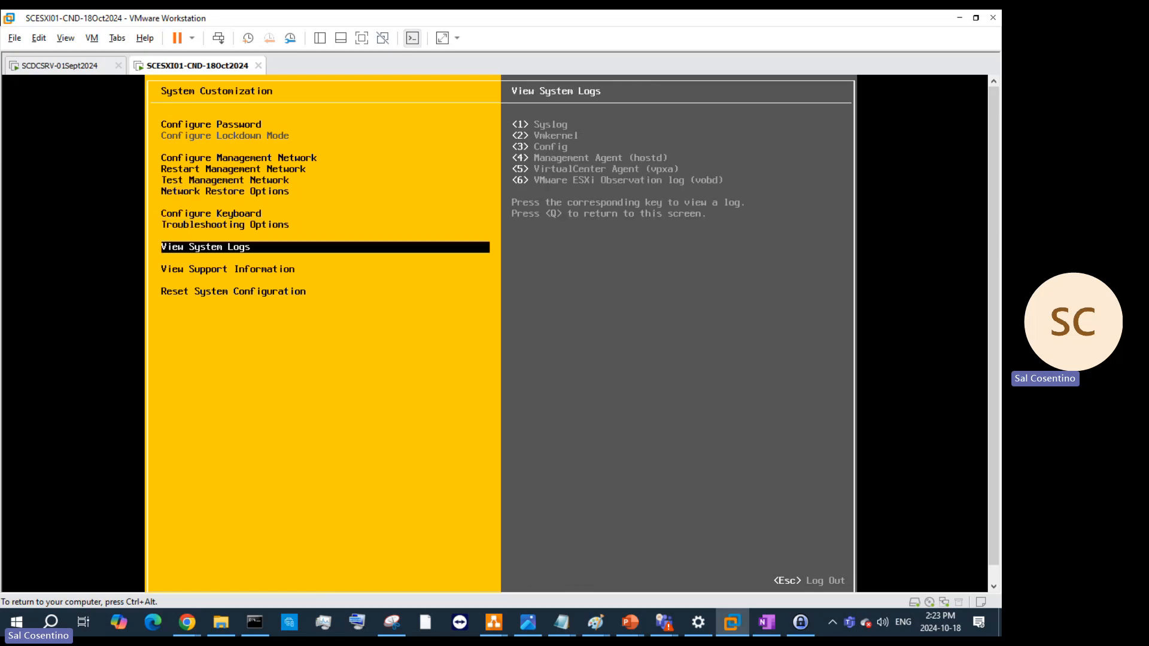
key(Up)
key(Down)
key(Down)
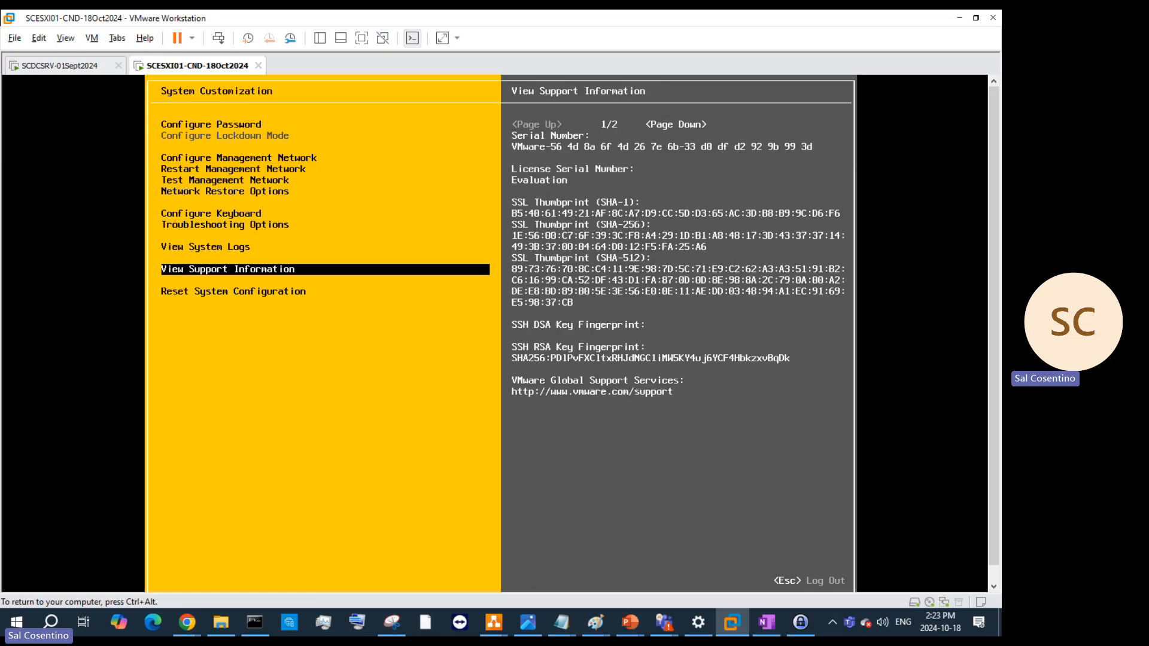
key(Down)
key(Up)
key(Up)
key(Up)
key(Up)
key(Up)
key(Up)
key(Up)
key(Up)
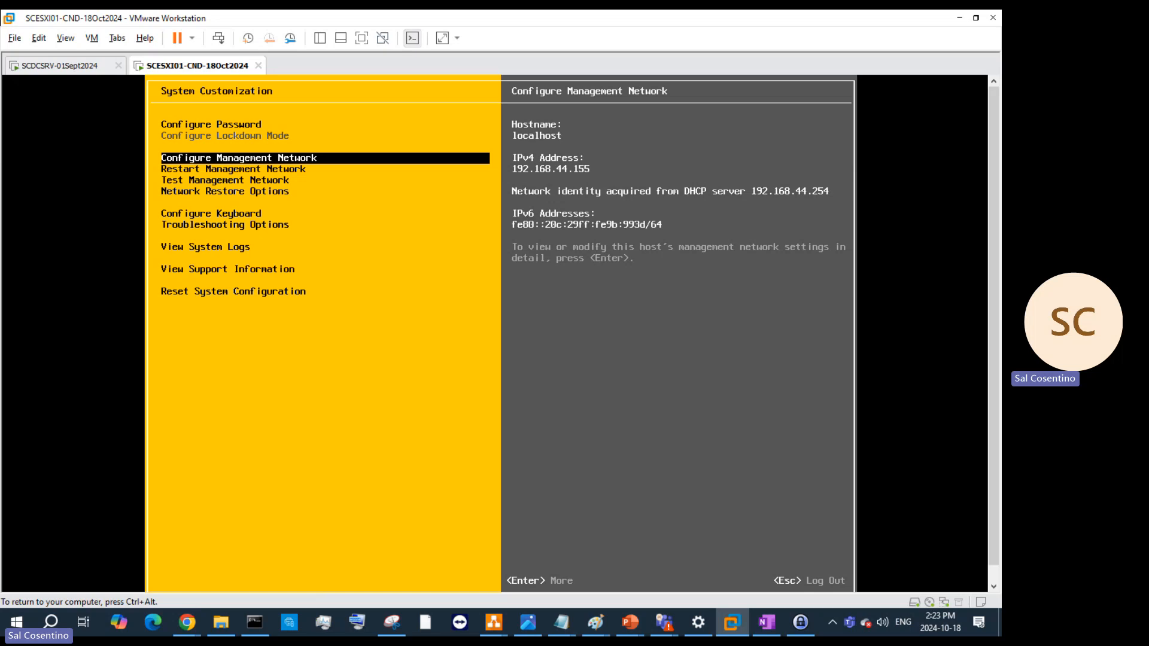
key(Return)
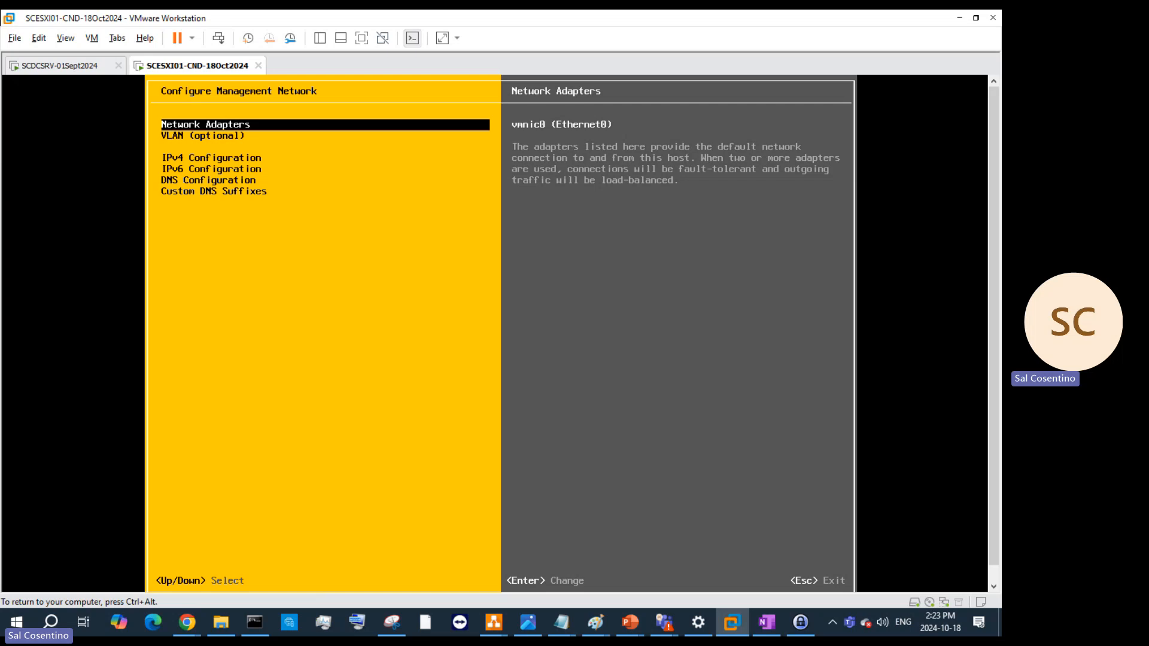
- Open IPv4 Configuration, showing the dynamic address 192.168.44.155
key(Down)
key(Down)
key(Down)
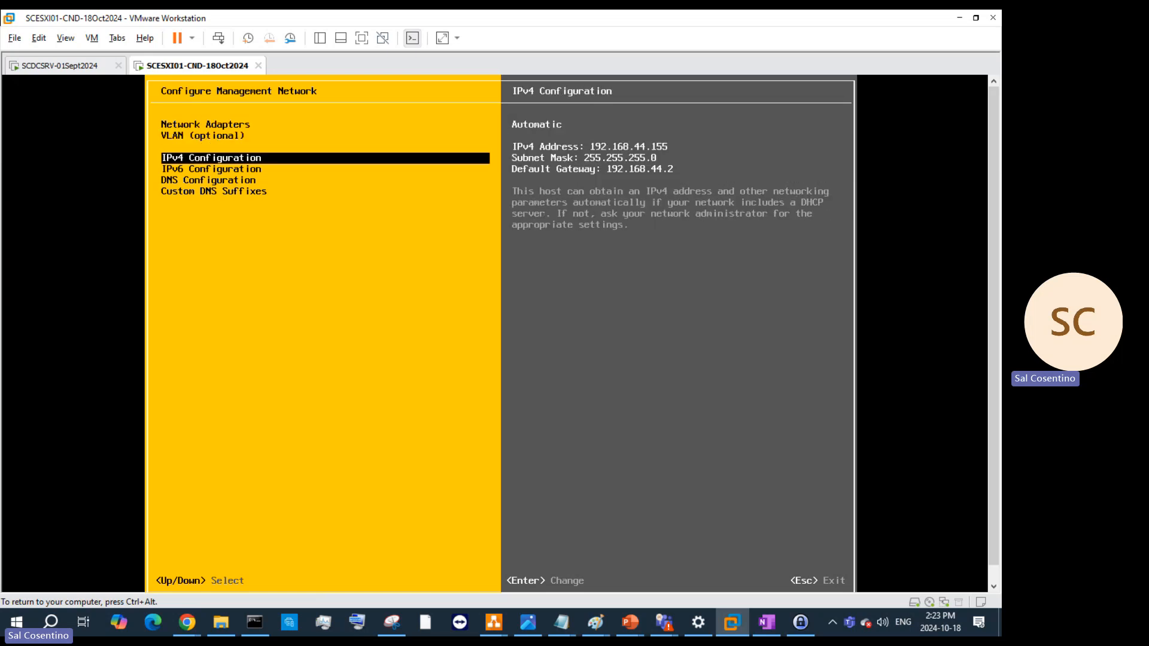
key(Up)
key(Return)
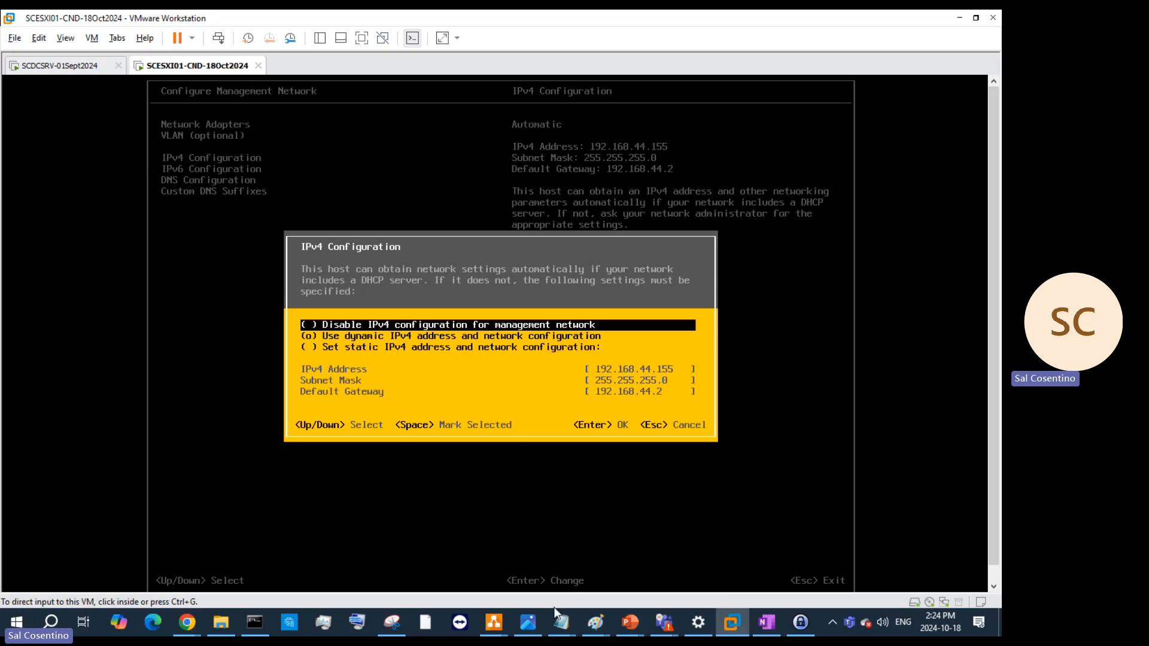
right_click(643, 619)
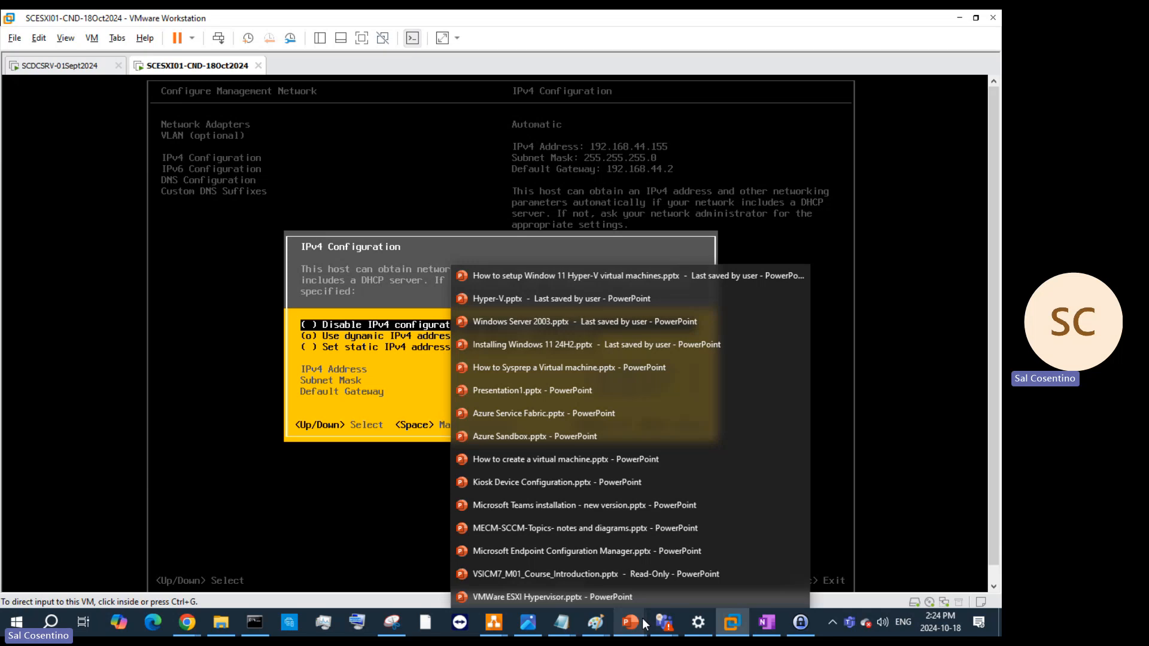
mouse_move(638, 617)
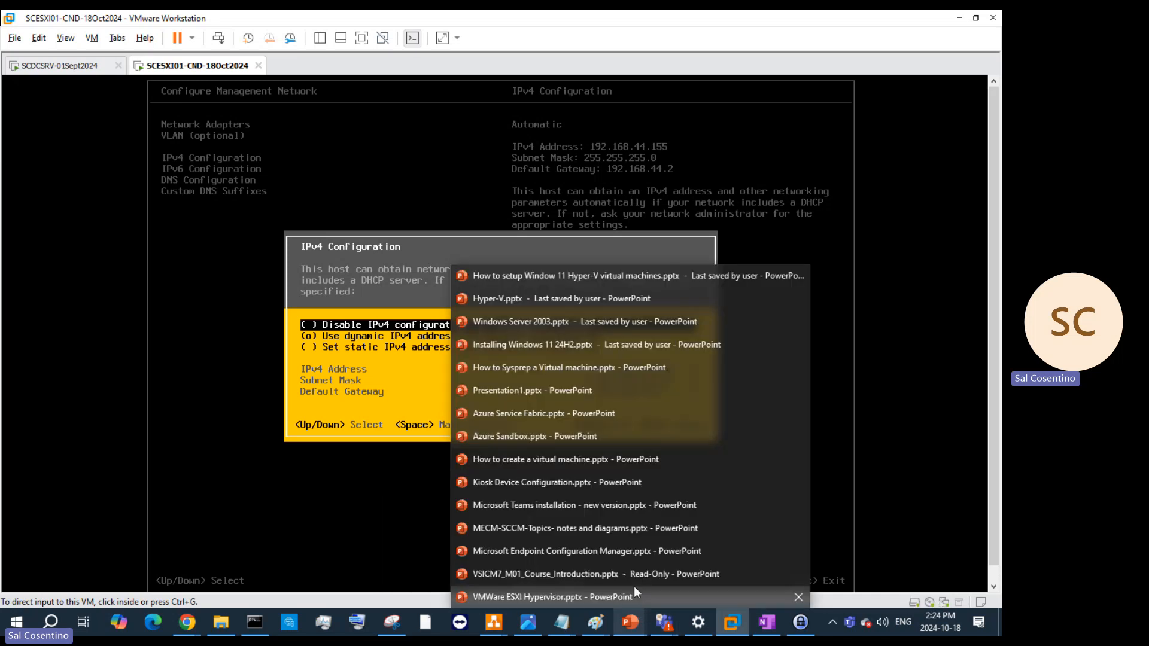
mouse_move(635, 595)
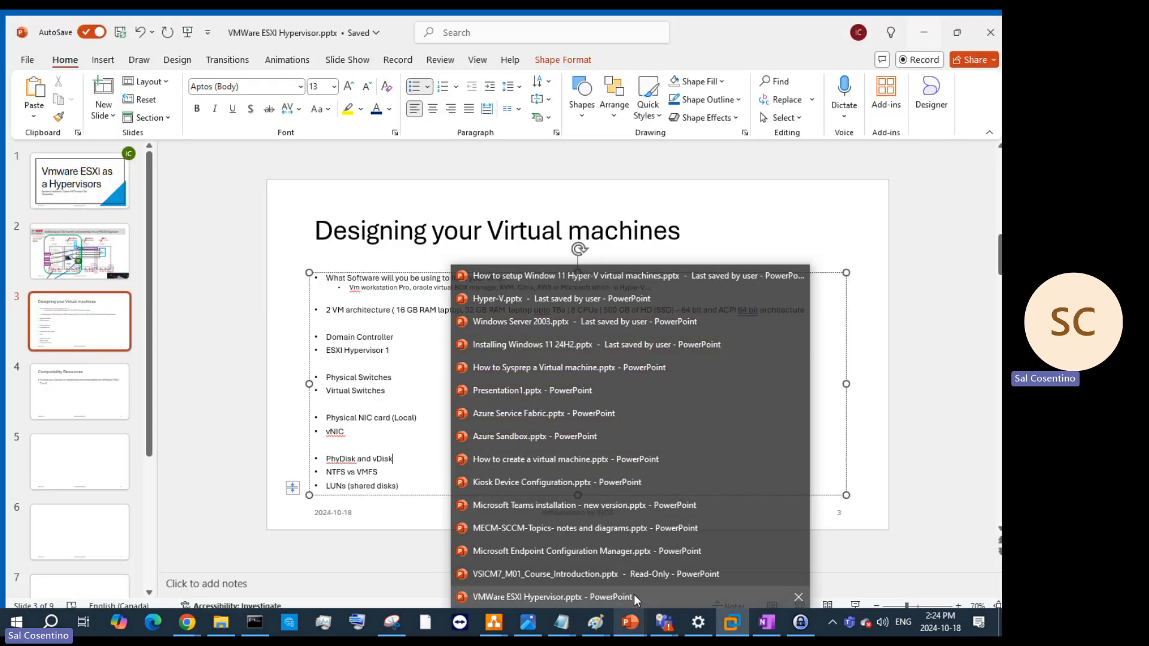
click(633, 596)
click(95, 240)
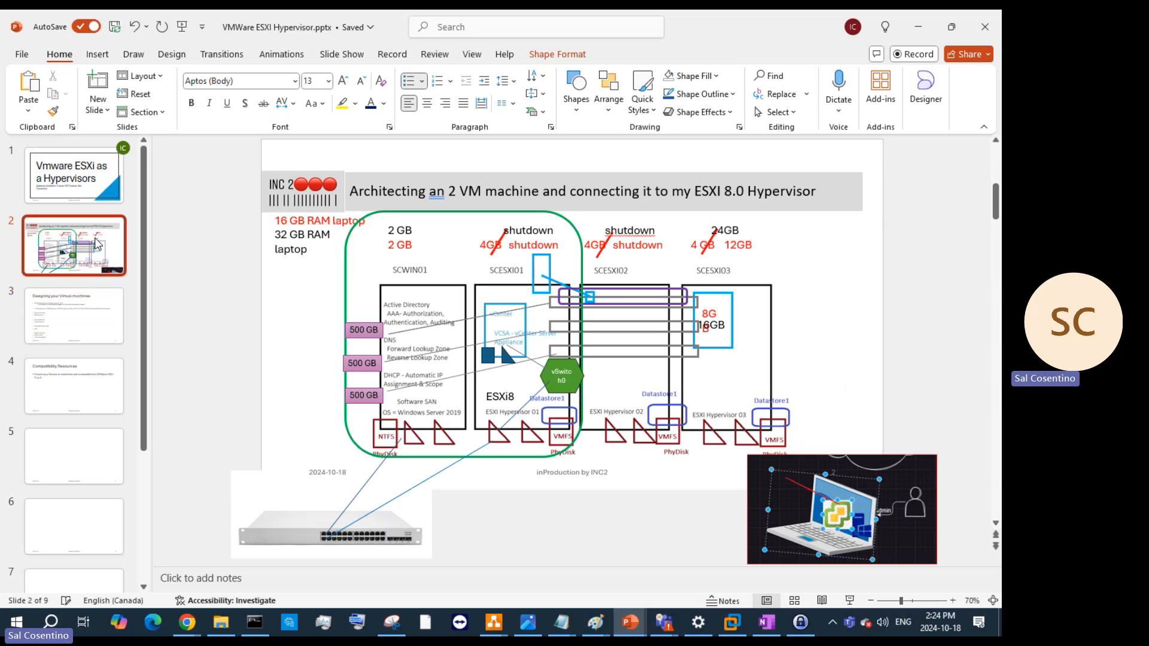
click(698, 424)
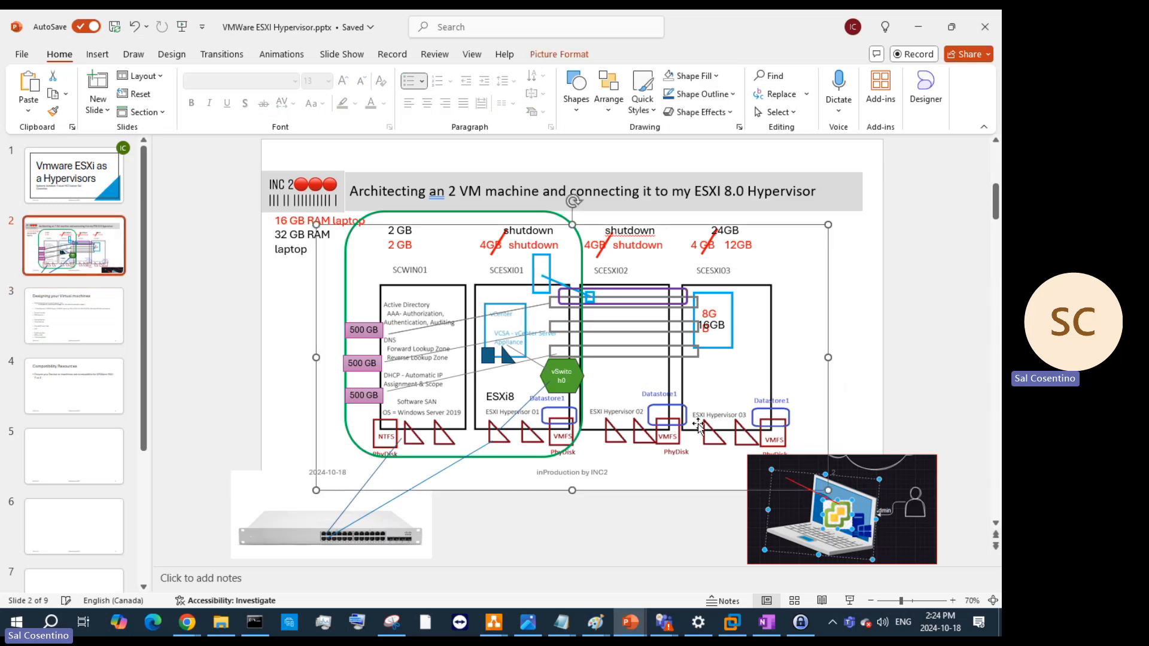
click(847, 307)
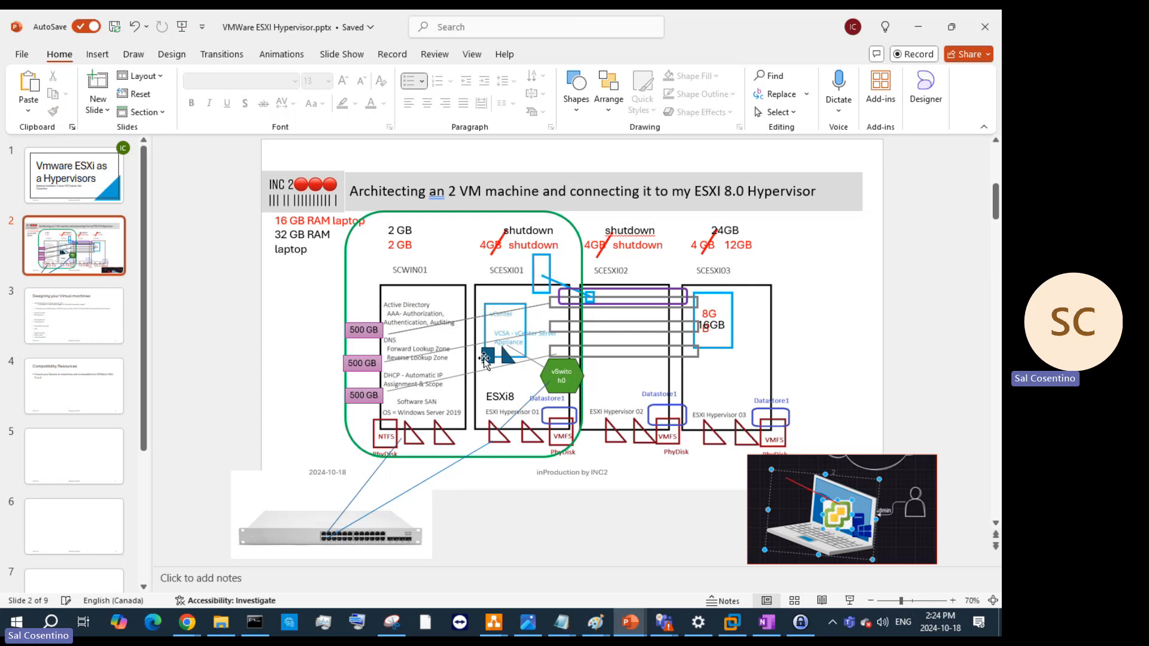
click(918, 26)
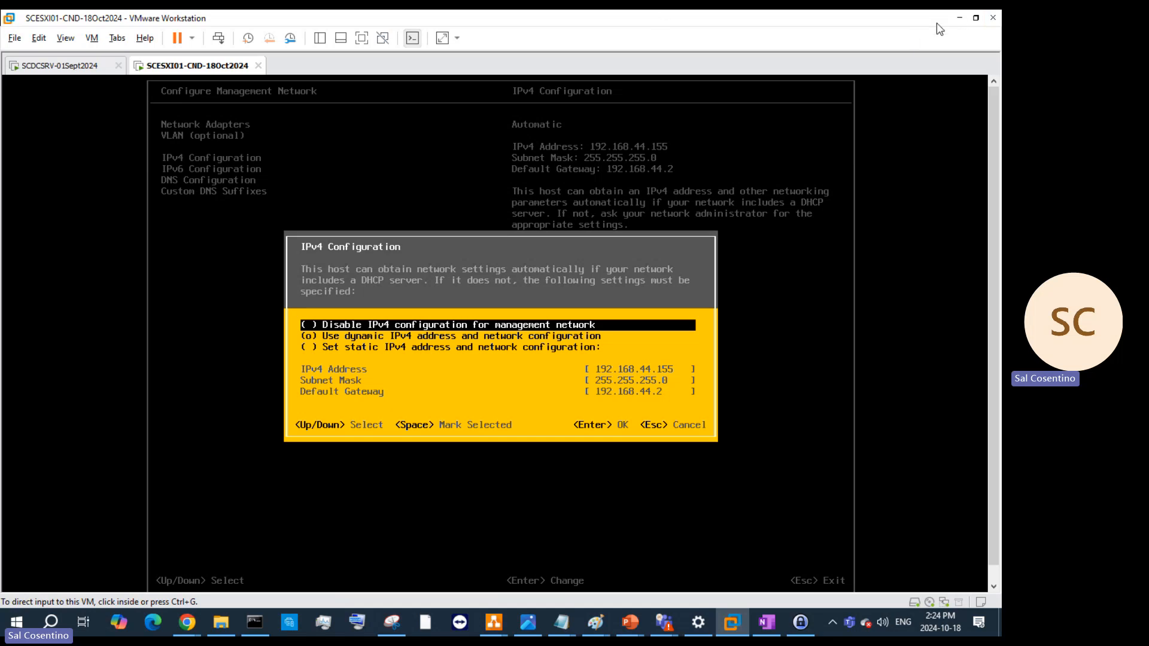
- Choose a static IPv4 address and set it to 192.168.200.7
click(686, 326)
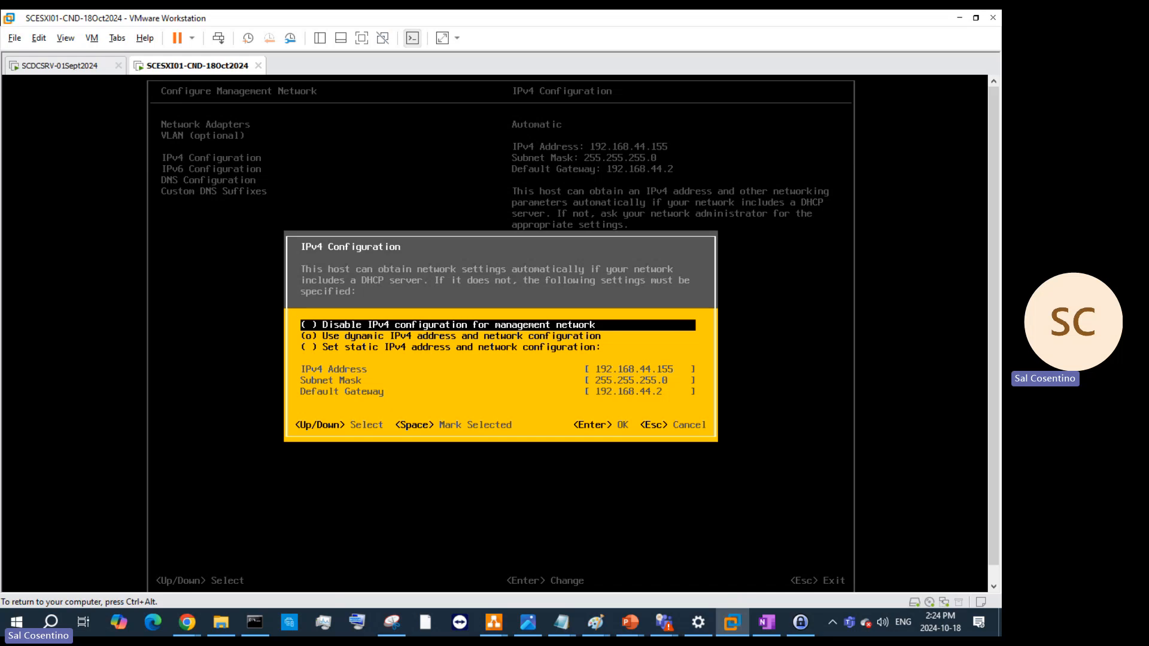
key(Down)
key(Down)
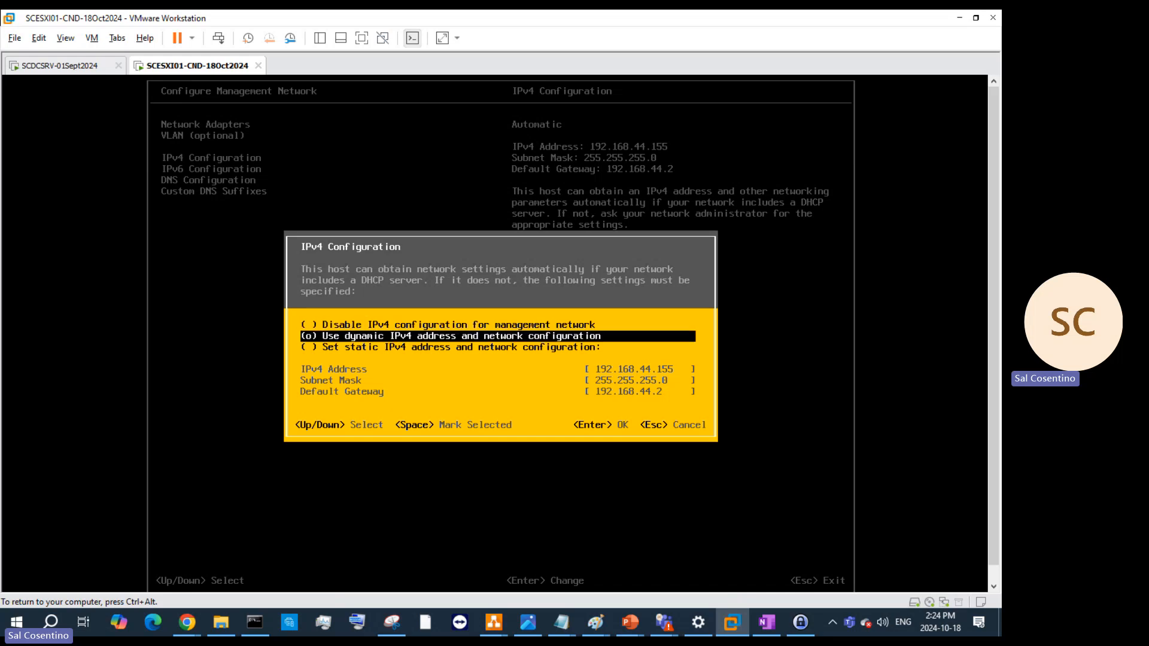
key(Up)
key(Down)
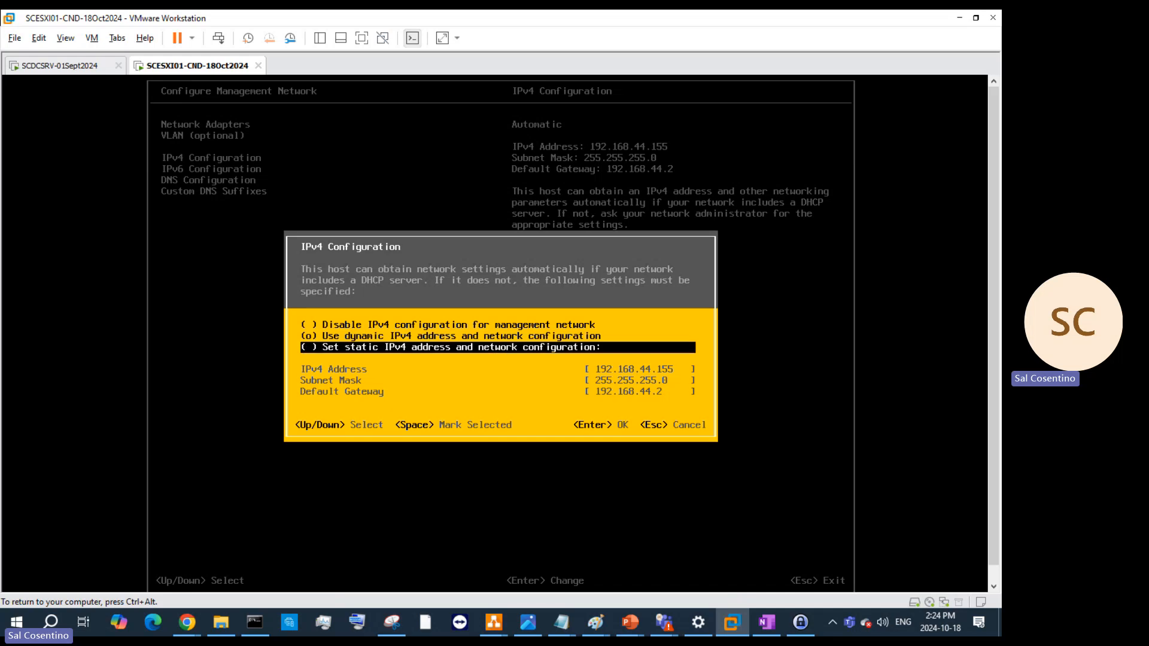
key(space)
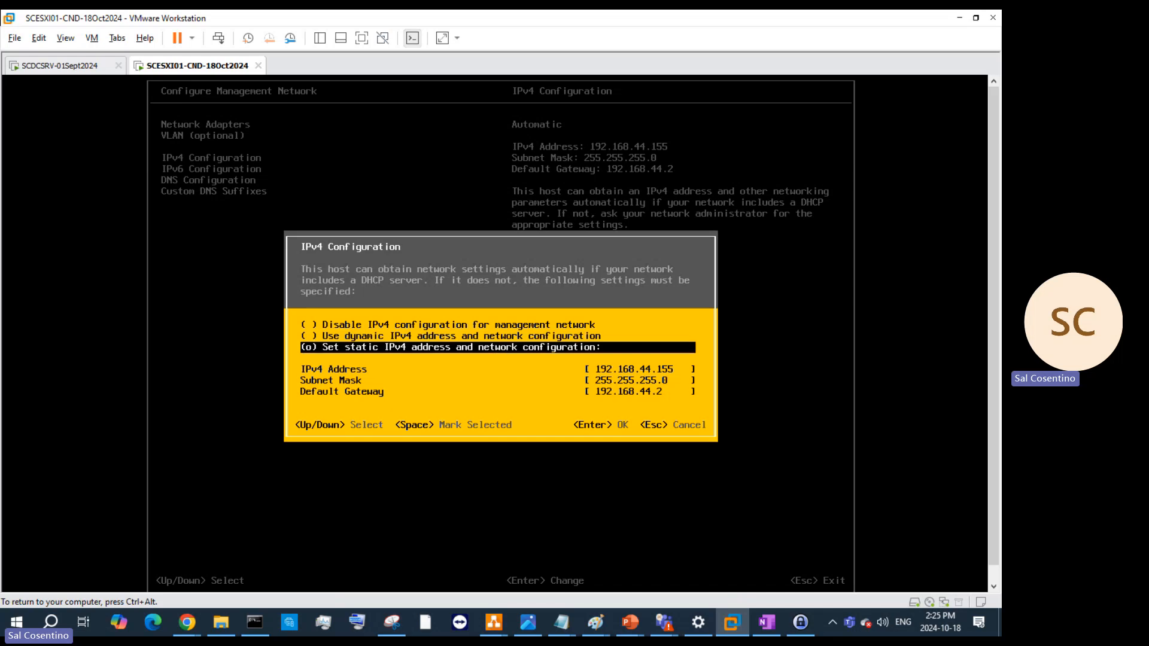
key(Down)
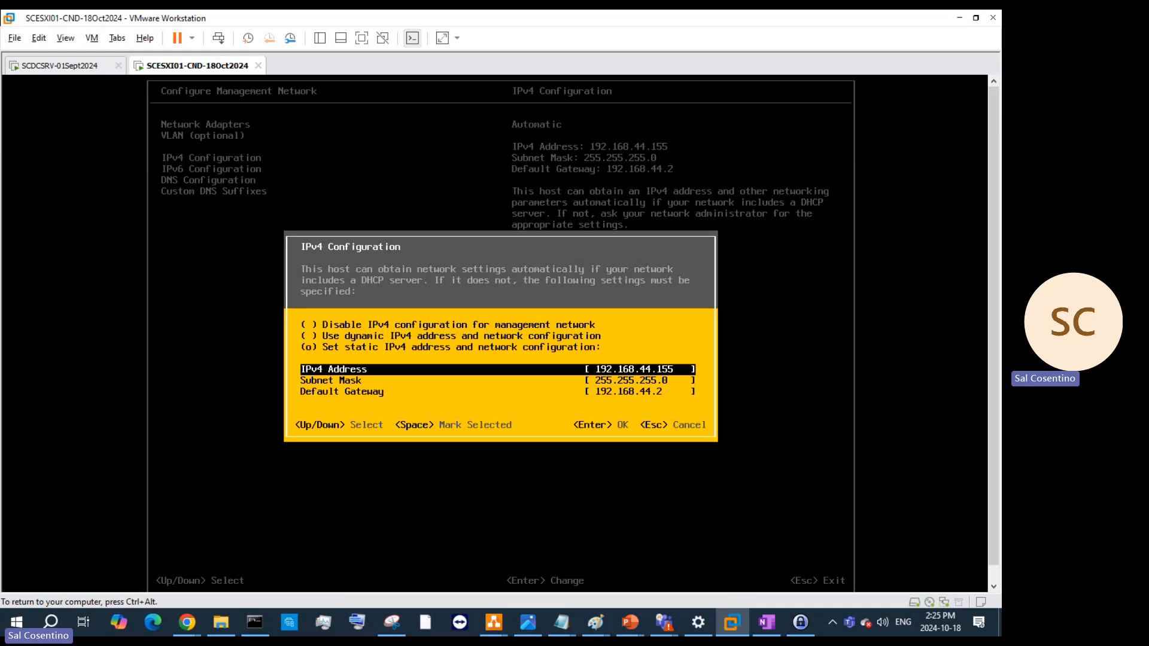
text(192)
key(BackSpace)
key(BackSpace)
key(BackSpace)
key(BackSpace)
key(BackSpace)
key(BackSpace)
key(BackSpace)
key(BackSpace)
key(BackSpace)
text(2500)
key(BackSpace)
key(BackSpace)
key(BackSpace)
text(00.7)
- Set the default gateway to 192.168.200.10 and apply, keeping mask 255.255.255.0
key(Down)
key(Down)
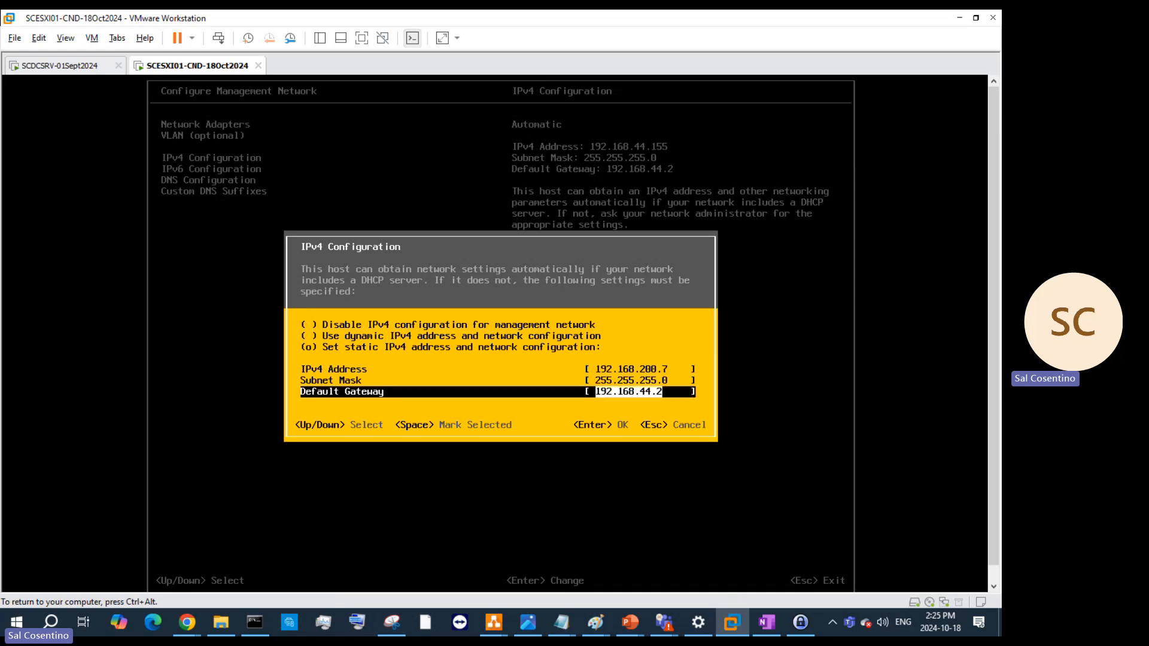
key(Right)
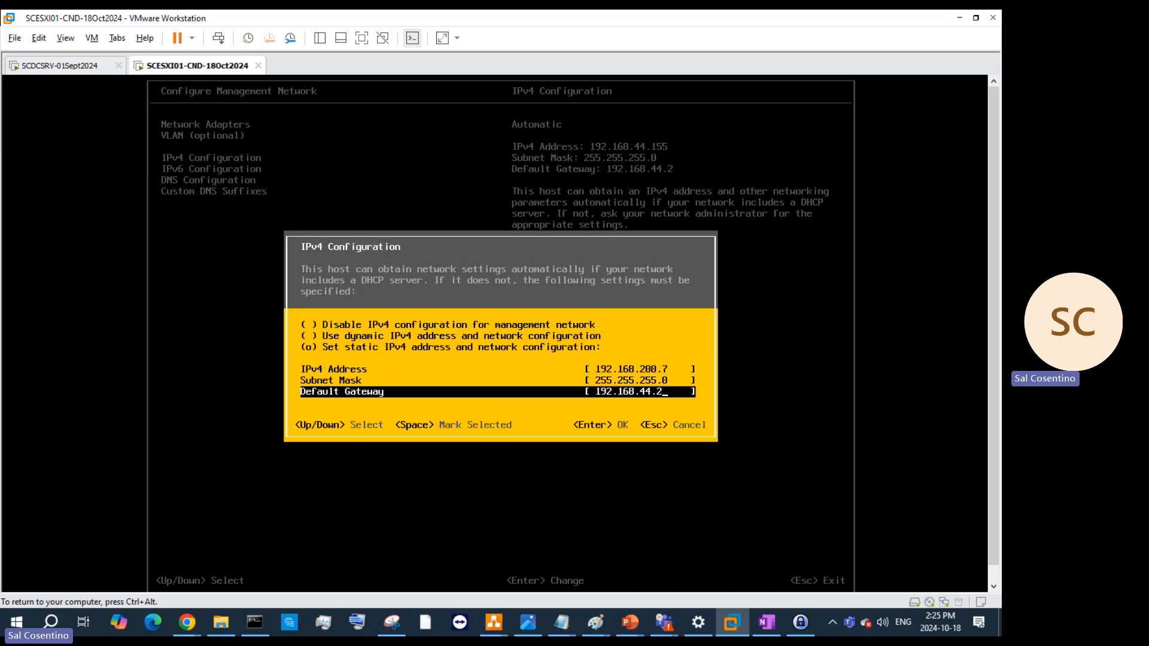
key(BackSpace)
text(200)
key(Return)
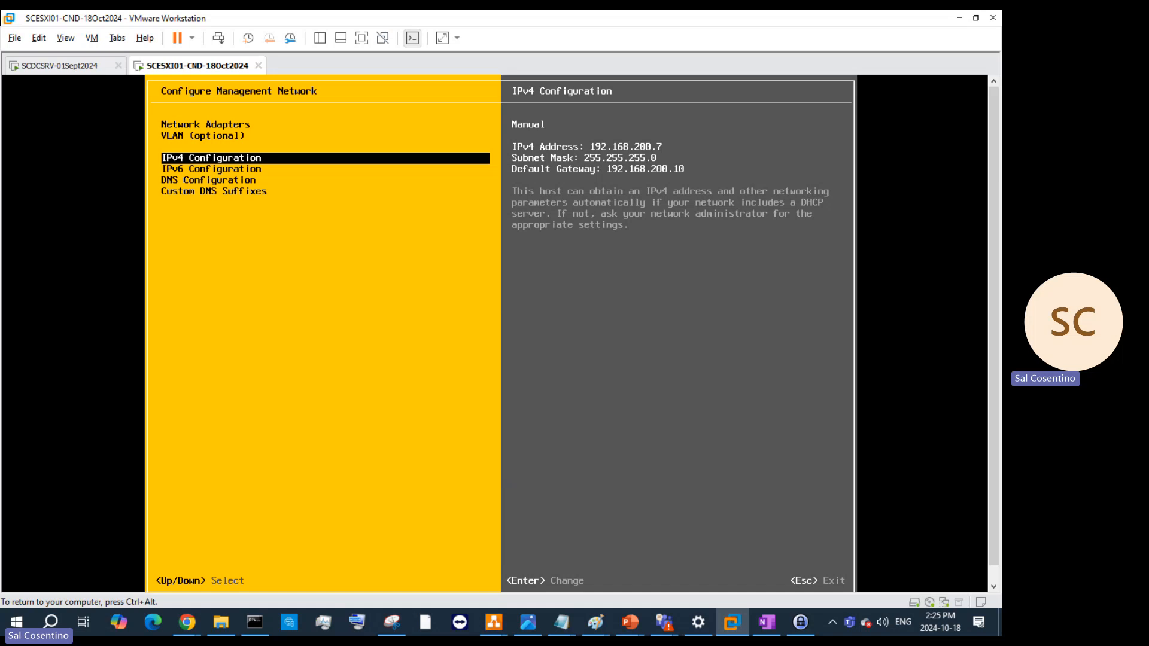
key(Down)
key(Down)
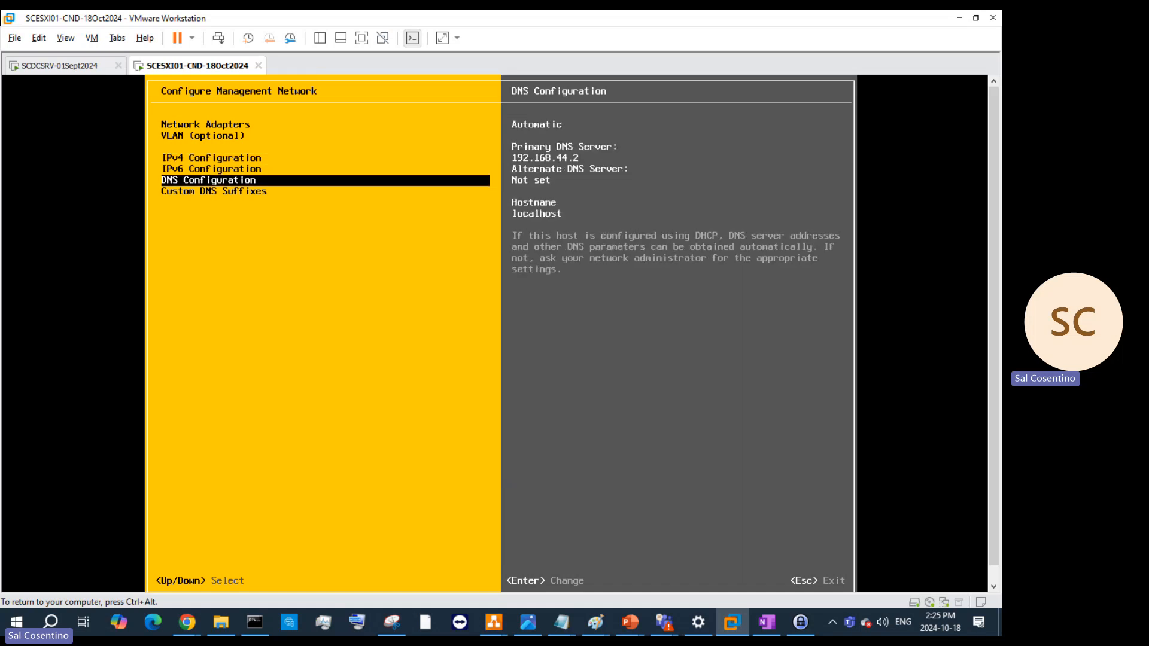
- Switch DNS to manual servers and set the primary DNS server to 192.168.200.10
key(Return)
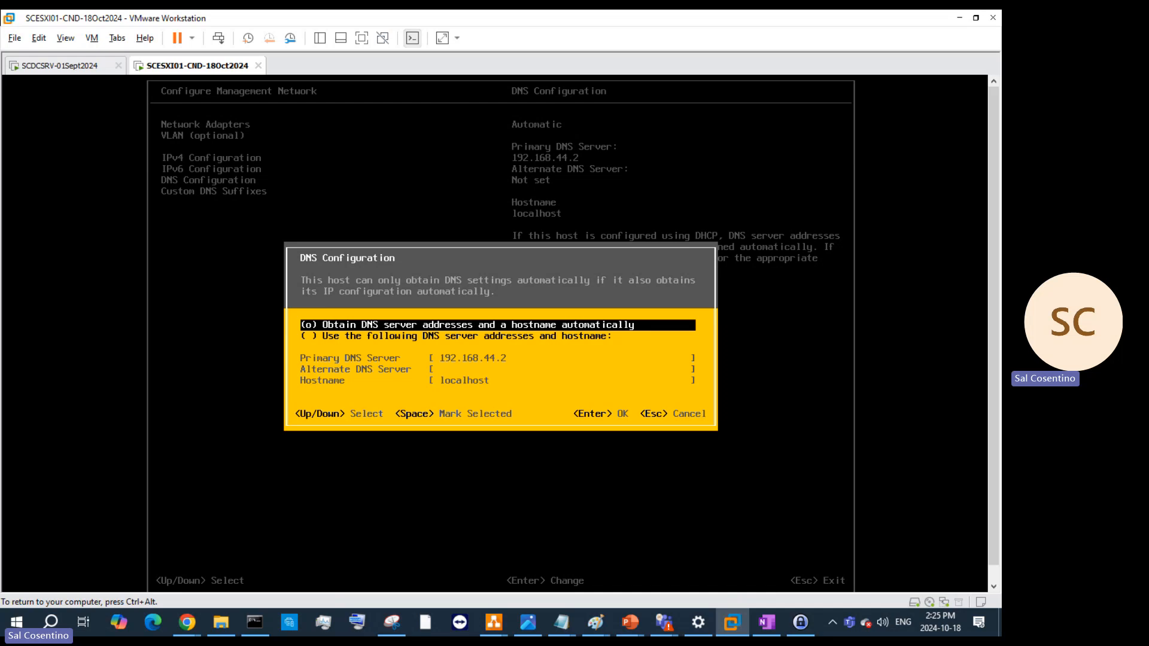
key(Down)
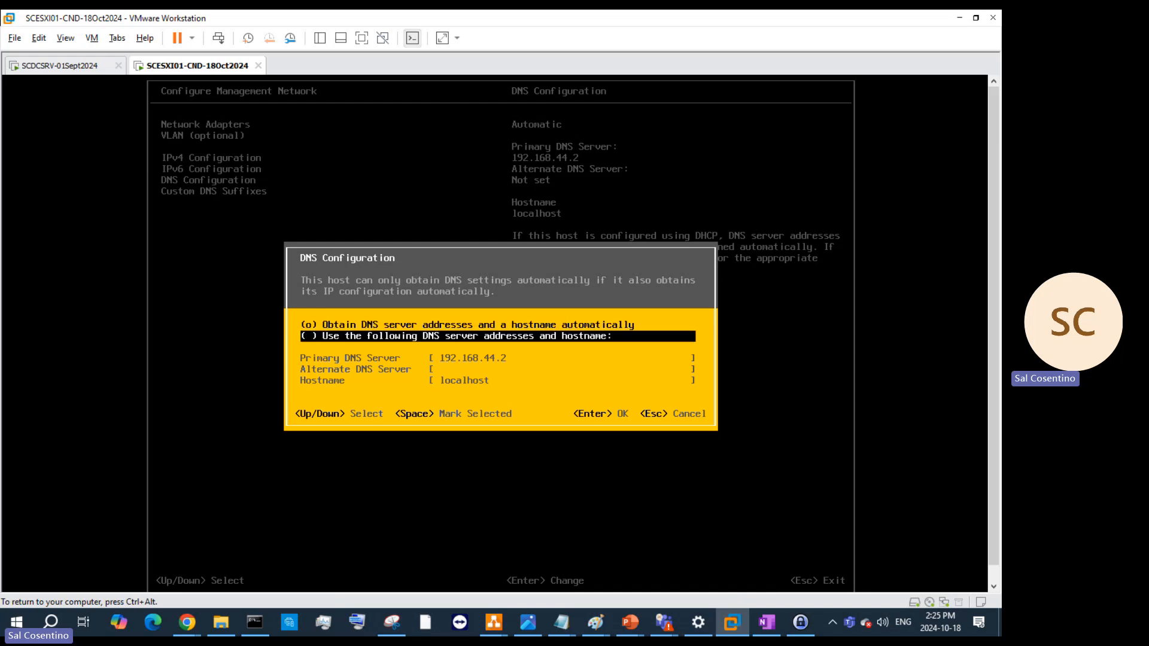
key(space)
key(Return)
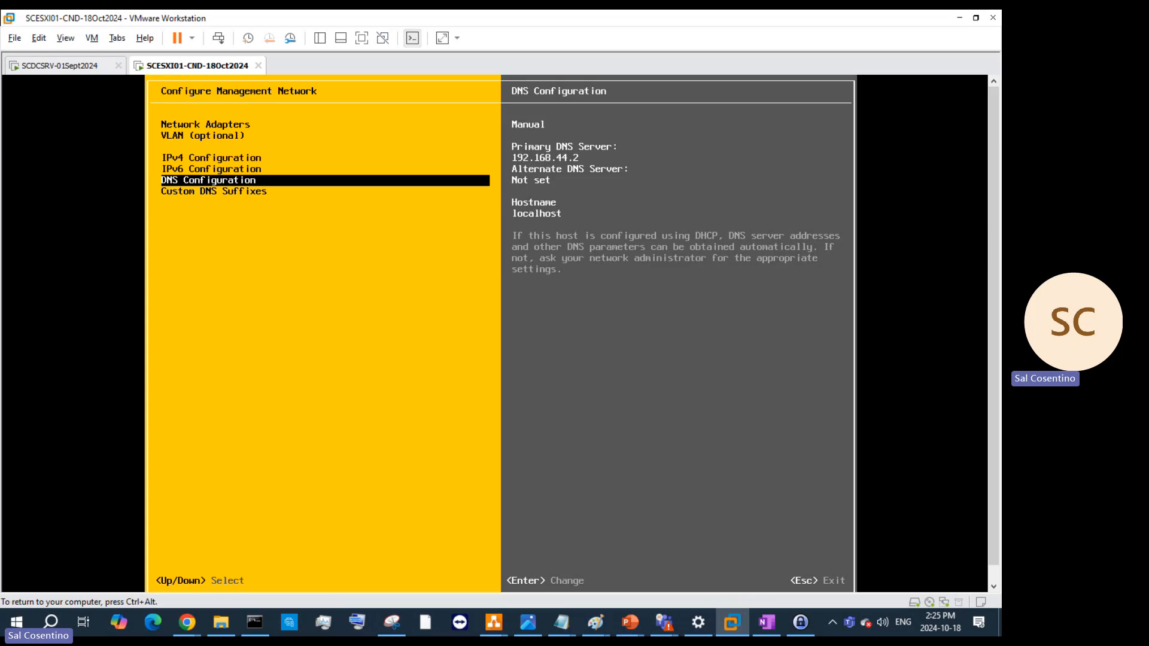
key(Return)
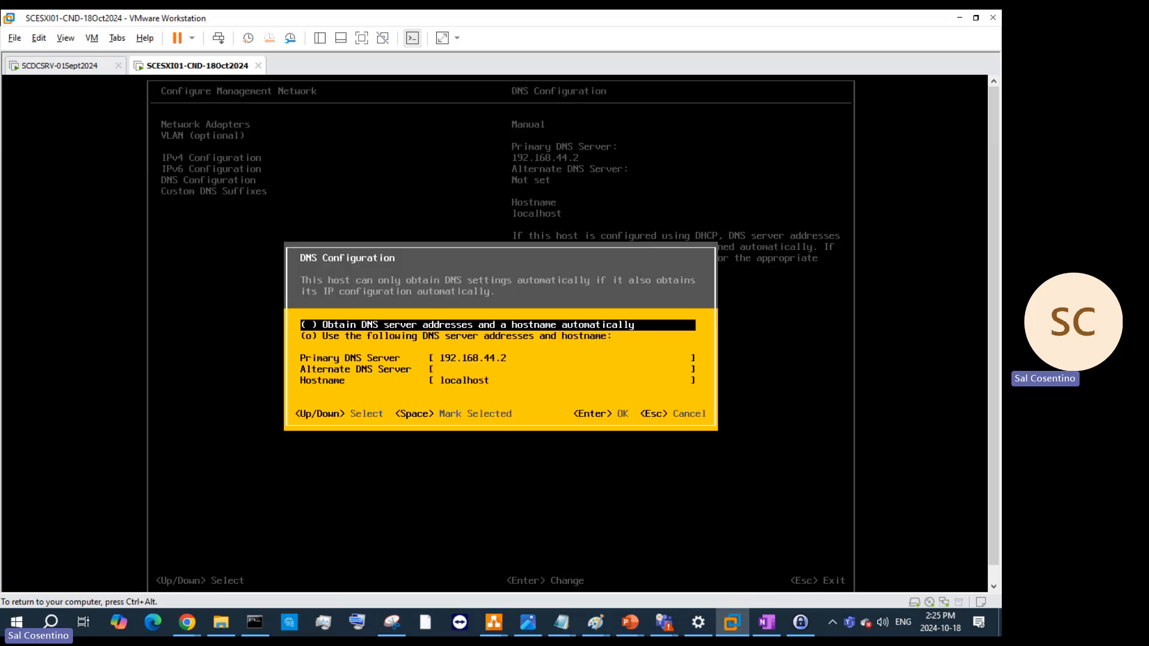
key(Down)
key(Down)
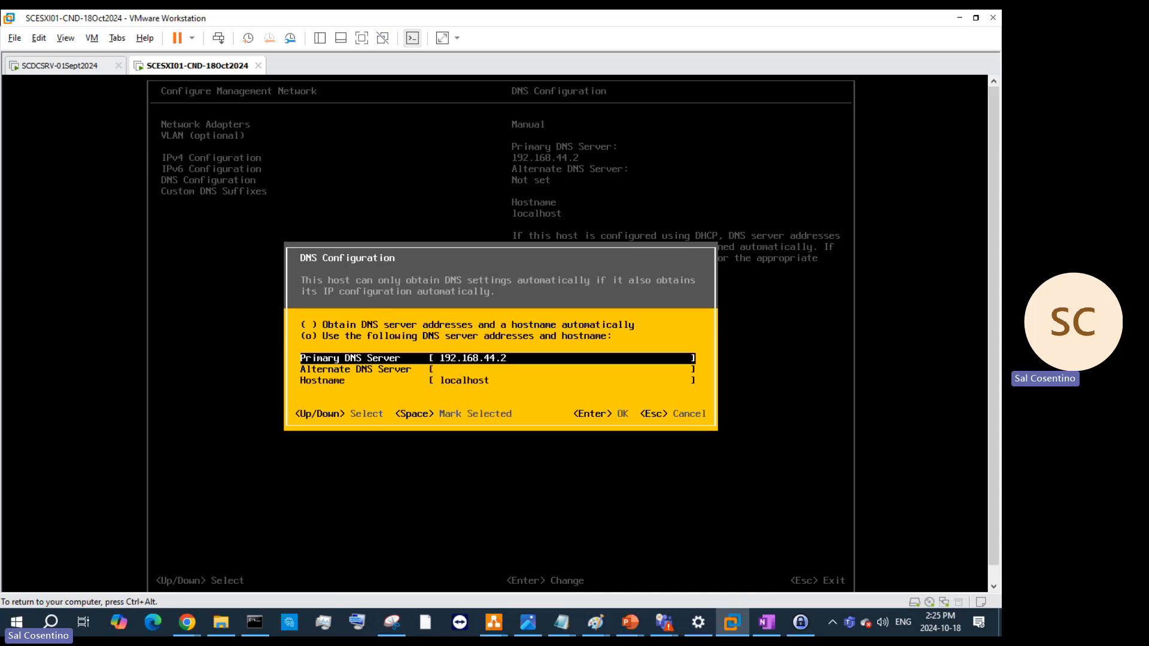
key(BackSpace)
key(BackSpace)
key(BackSpace)
key(BackSpace)
text(200.)
text(10)
- Set the hostname to SCESXI01-CND and save the DNS settings
key(Down)
key(Down)
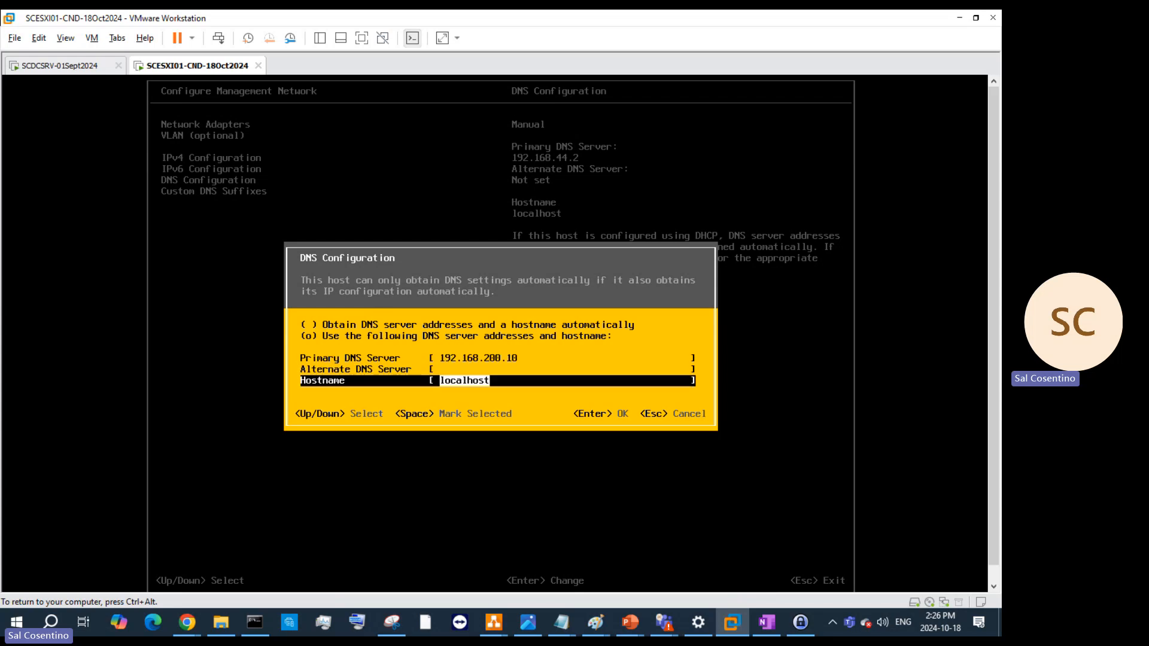
text(SCESXC)
key(BackSpace)
text(I01-CND)
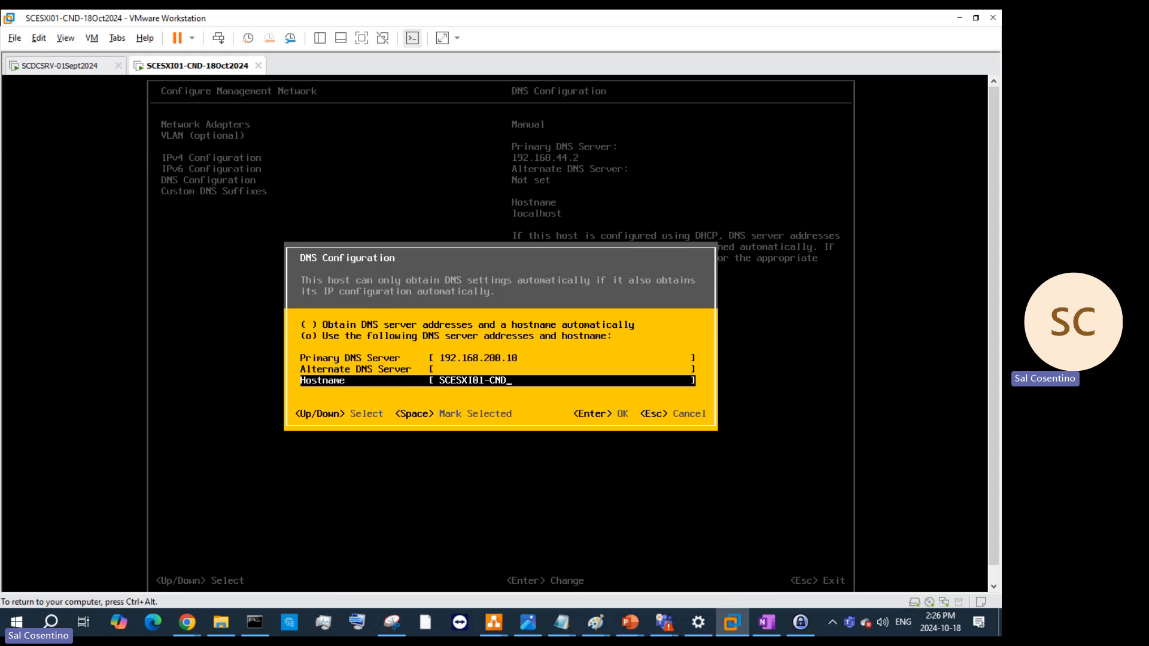
key(Return)
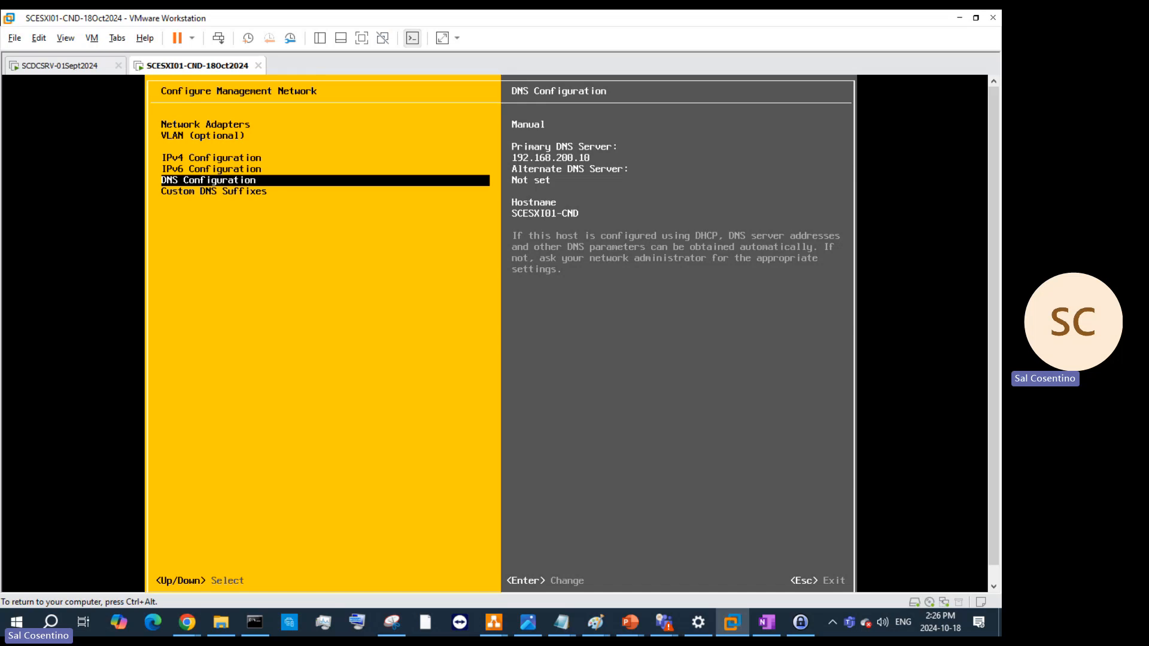
- Set the custom DNS suffix to SCESXI01-CND and confirm applying the network changes
key(Down)
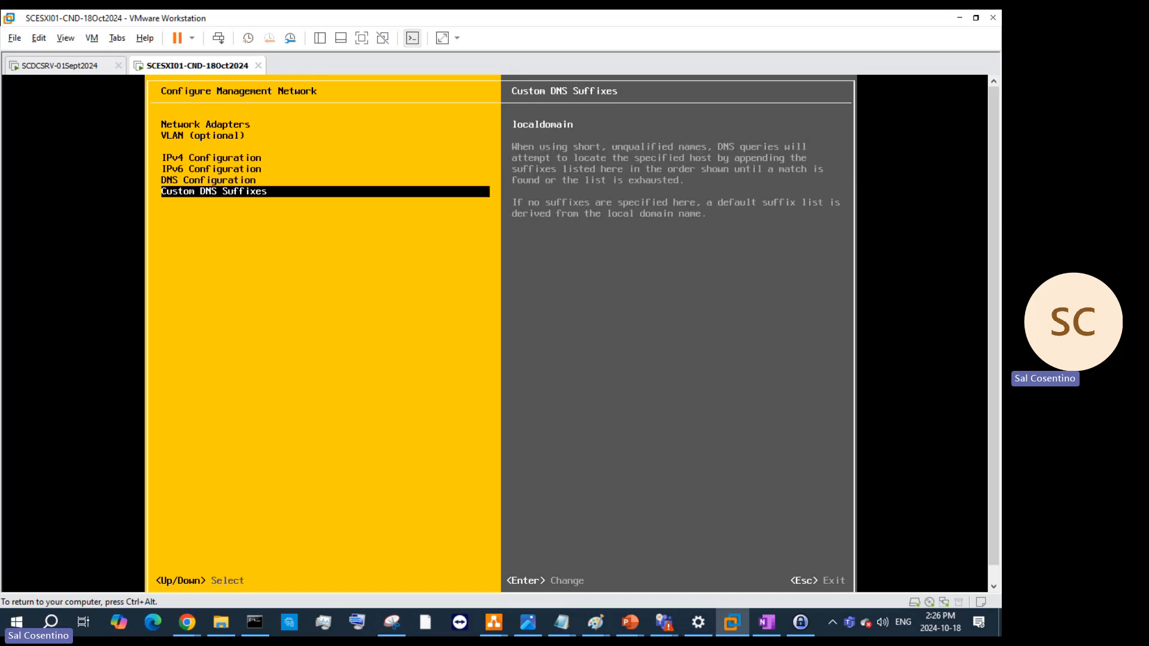
key(Return)
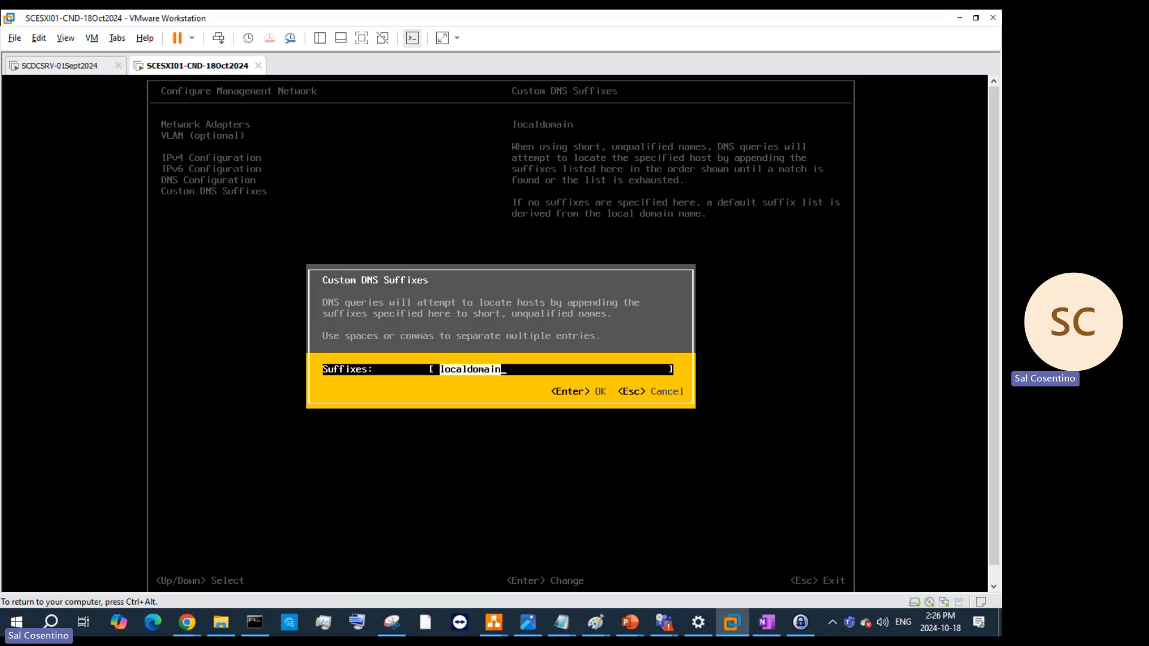
text(SCESX)
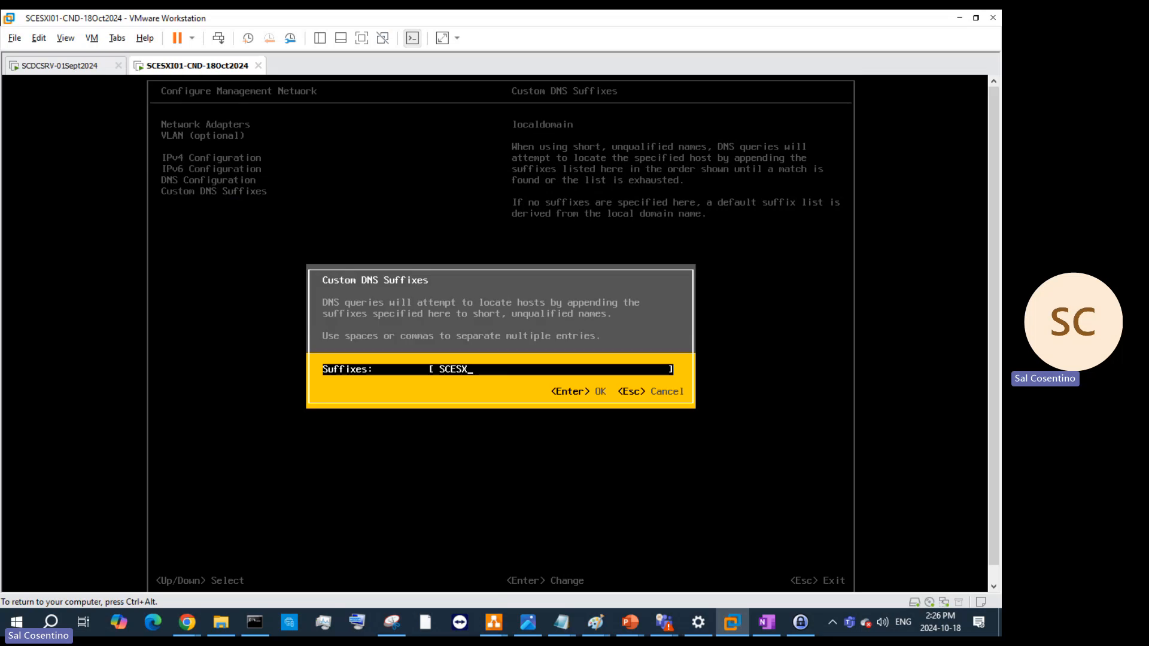
text(I01-CND)
key(Return)
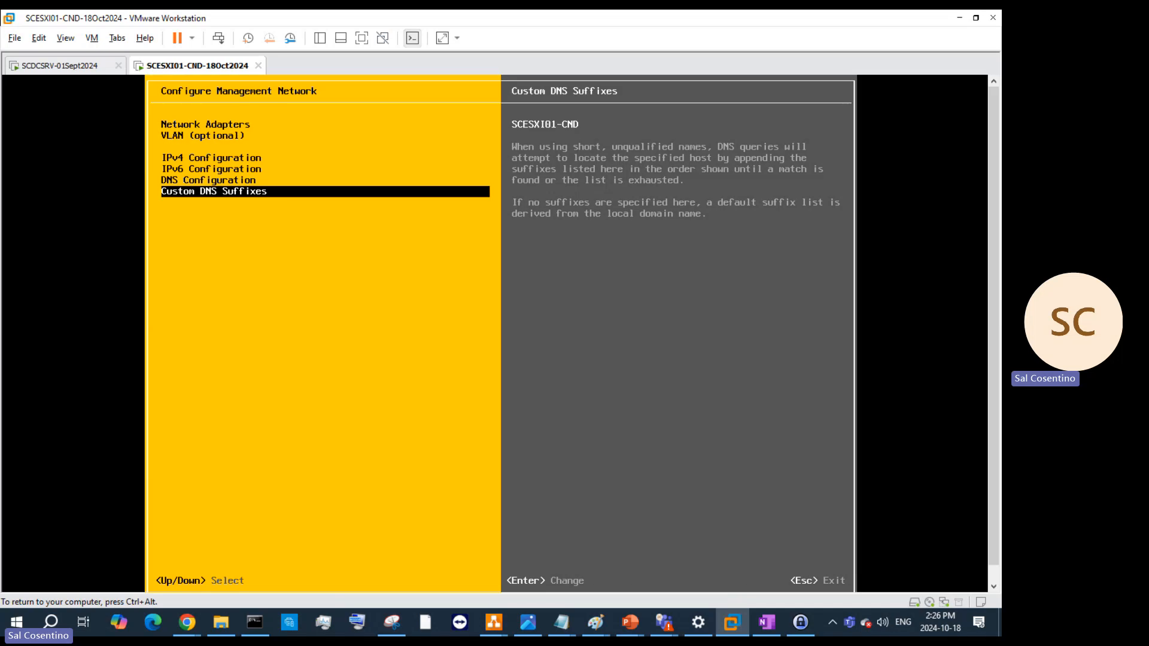
key(Return)
key(Escape)
key(Escape)
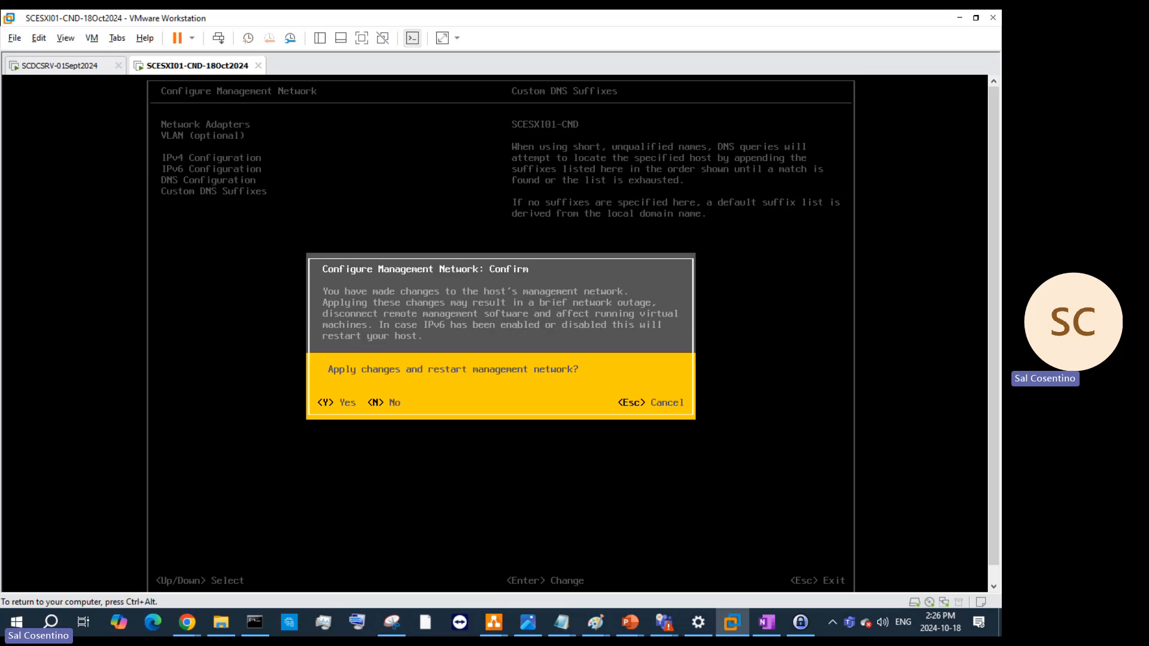
key(Escape)
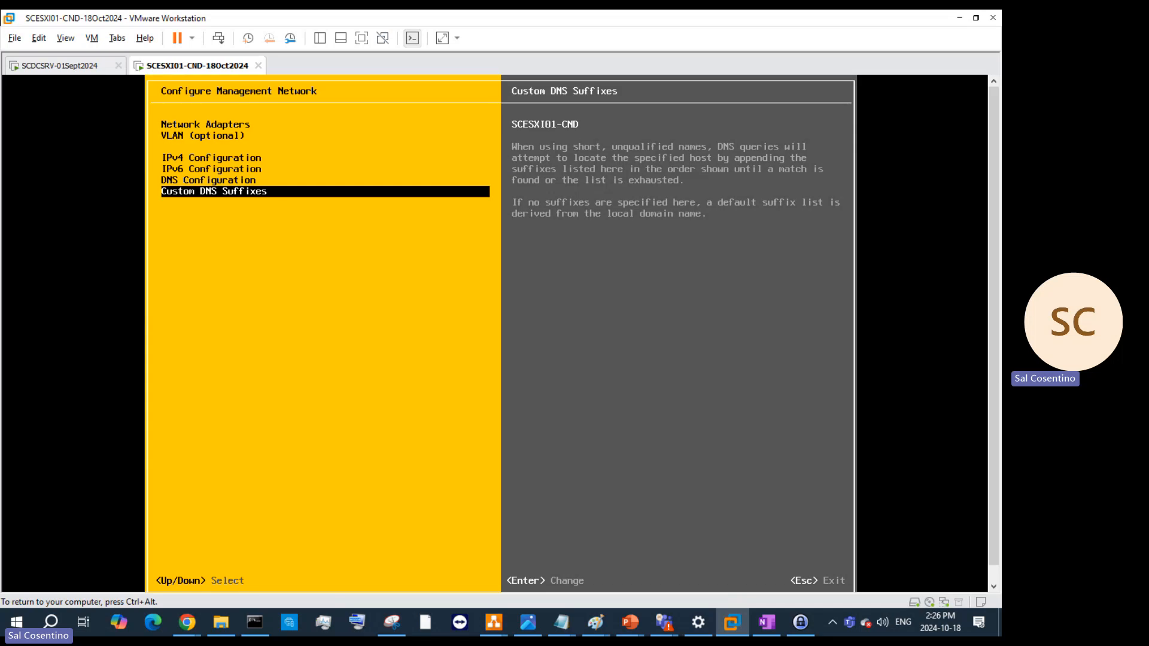
- Return to System Customization and choose Reset System Configuration
key(Escape)
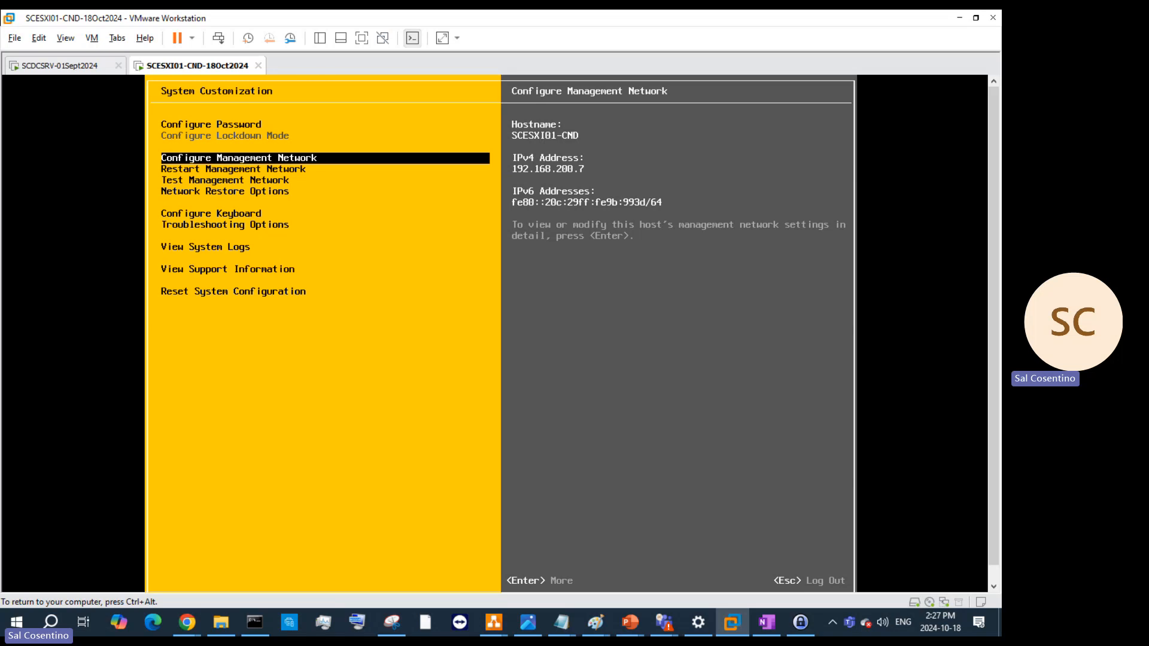
key(Down)
key(Down)
key(Down)
key(Down)
key(Down)
key(Down)
key(Down)
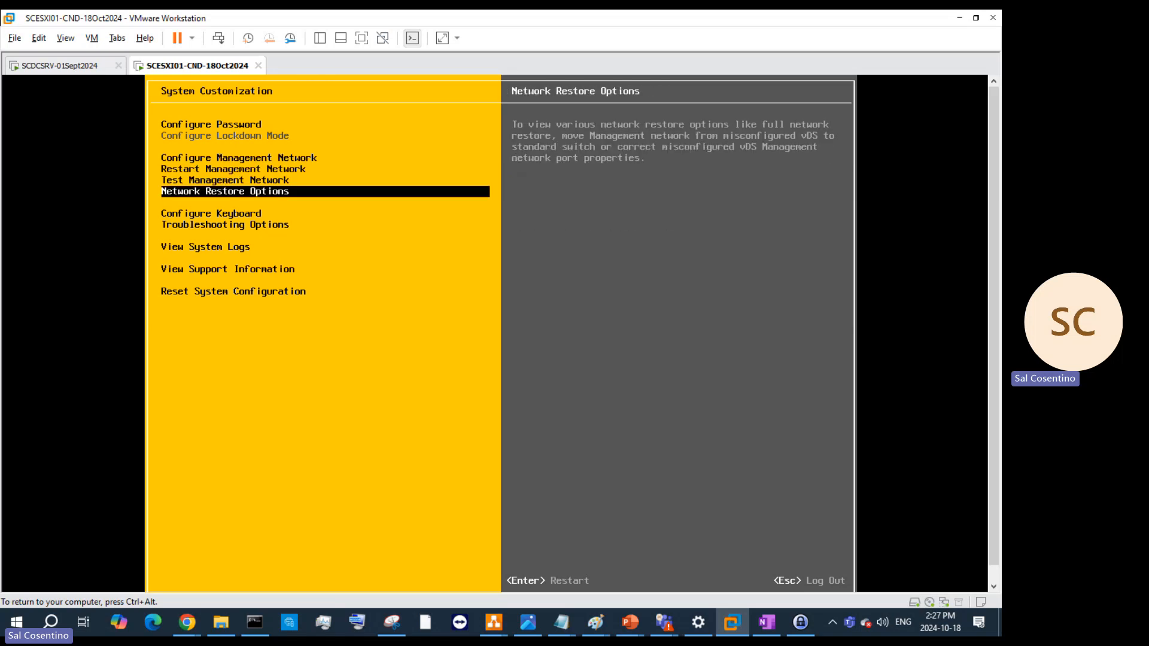
key(Down)
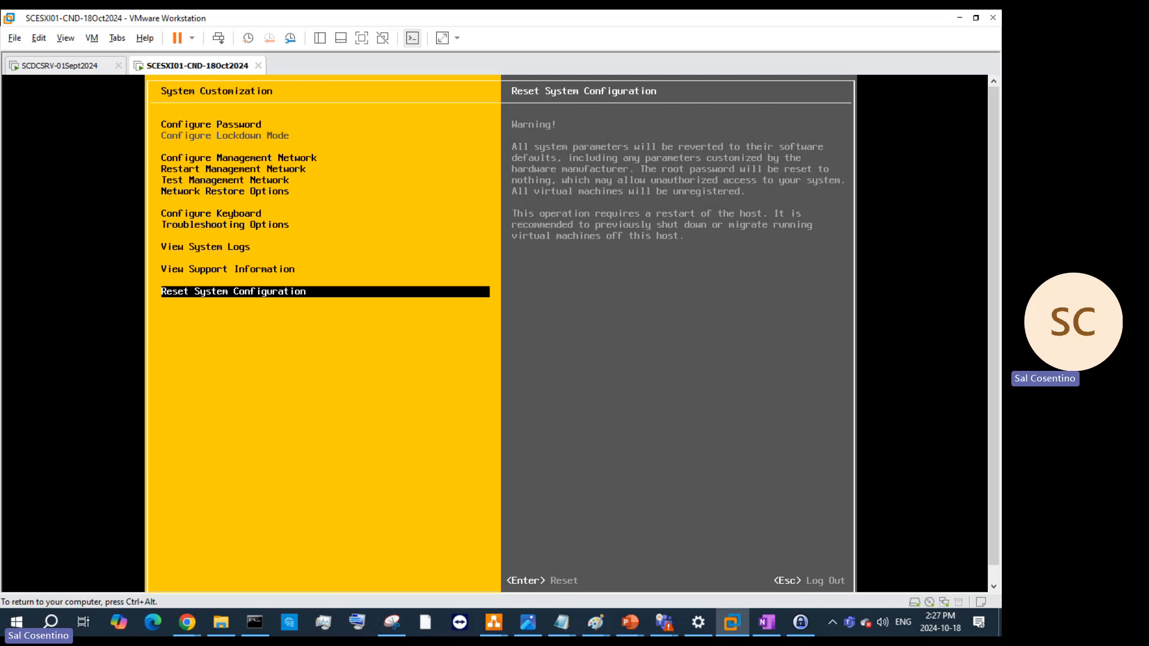
key(Return)
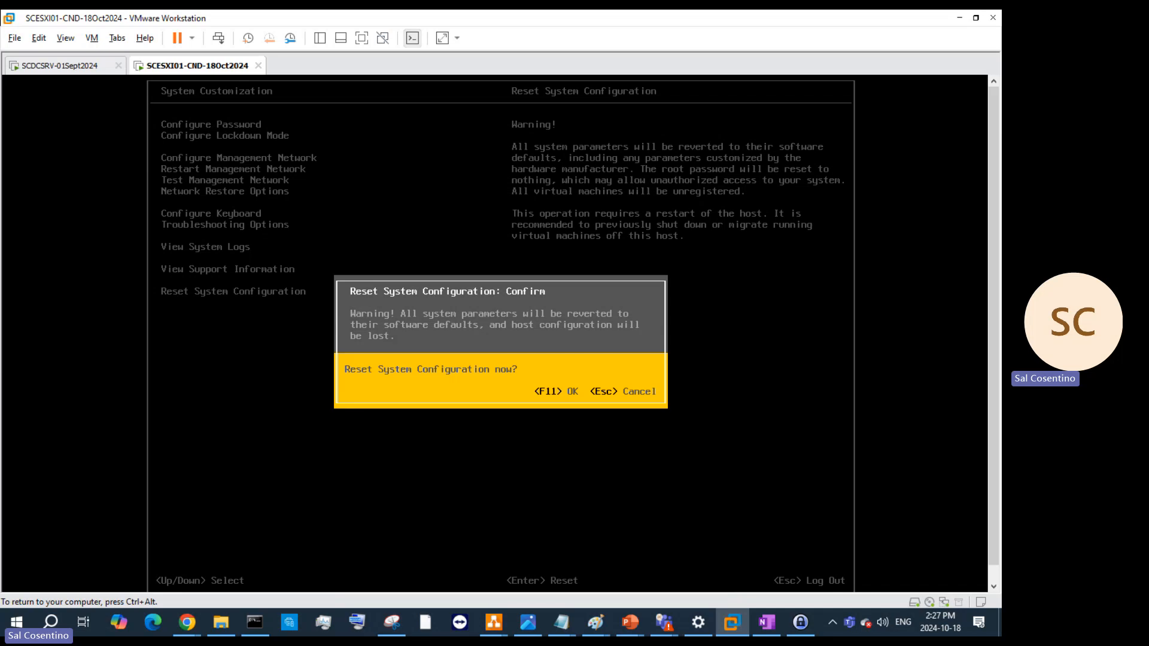
- Confirm resetting the ESXi host to defaults with F11, restart it, and switch to SCDCSRV-01Sept2024
key(F11)
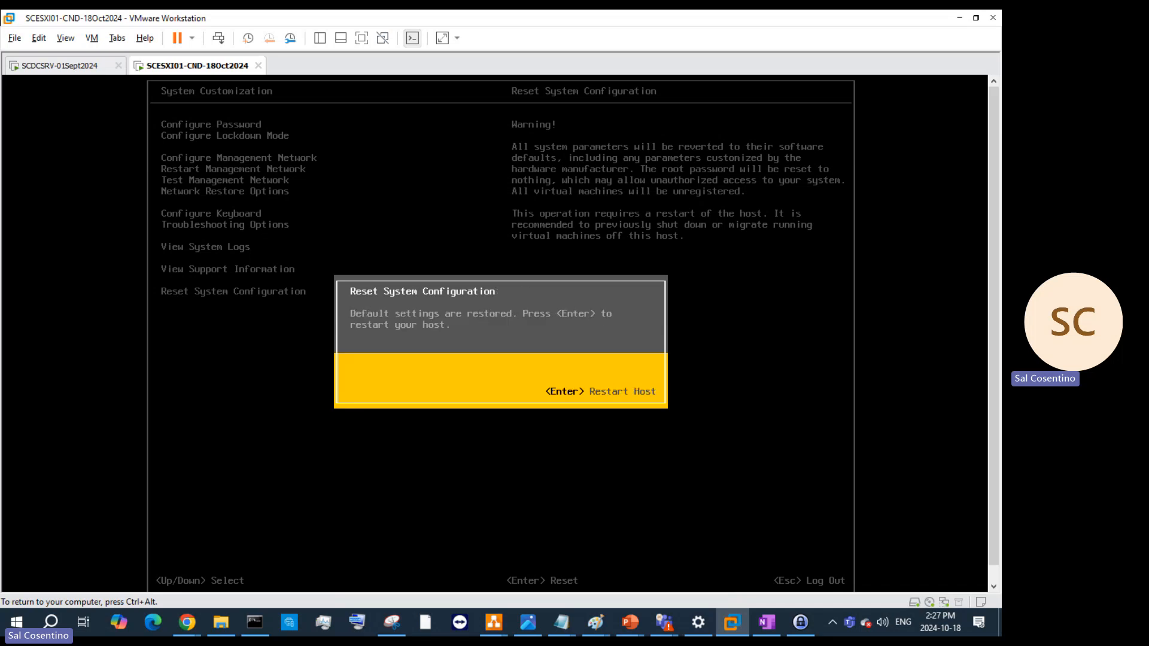
key(Return)
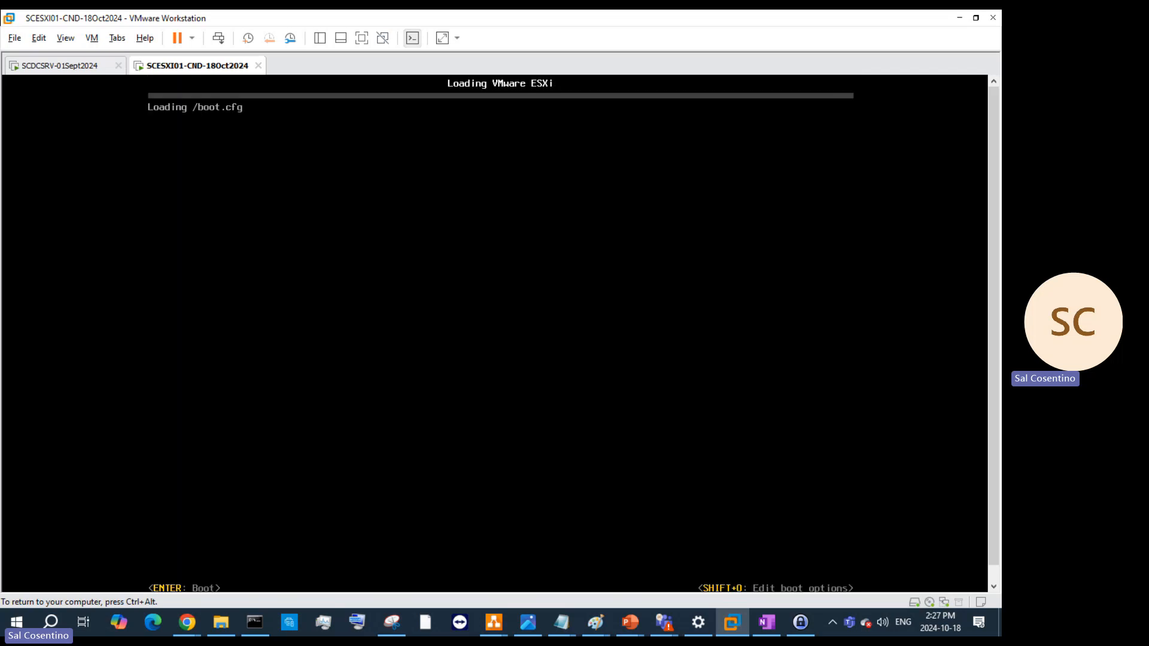
click(95, 65)
- Open DNS Manager and show the italiacomputersinc2.local forward lookup zone records
click(566, 580)
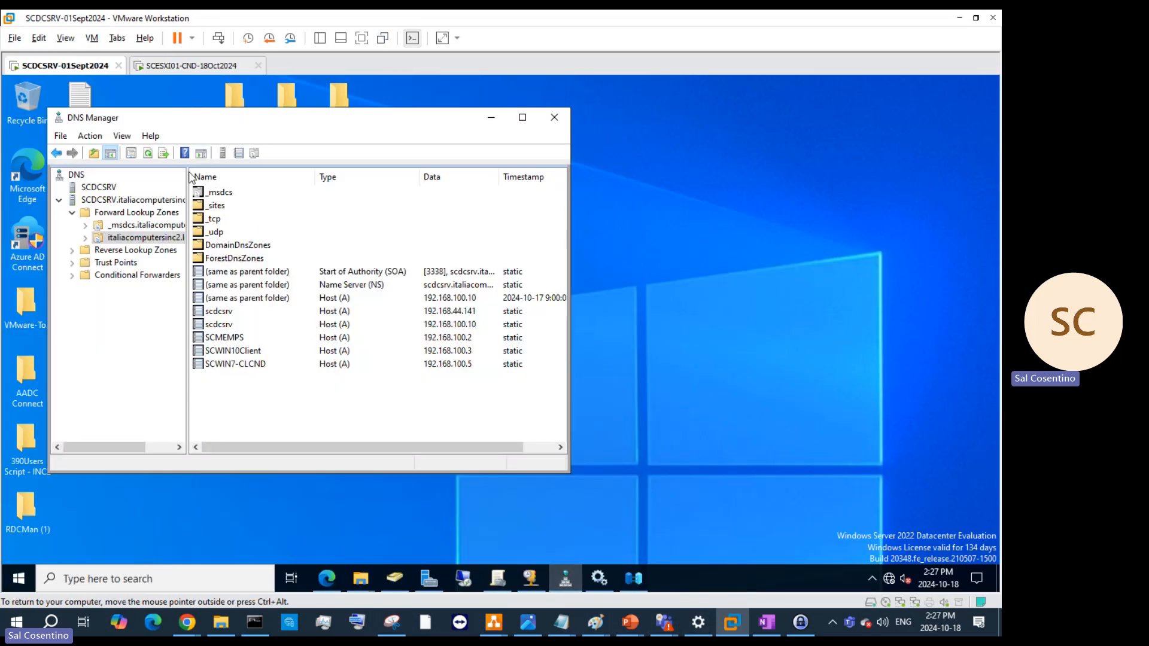
right_click(147, 215)
click(192, 225)
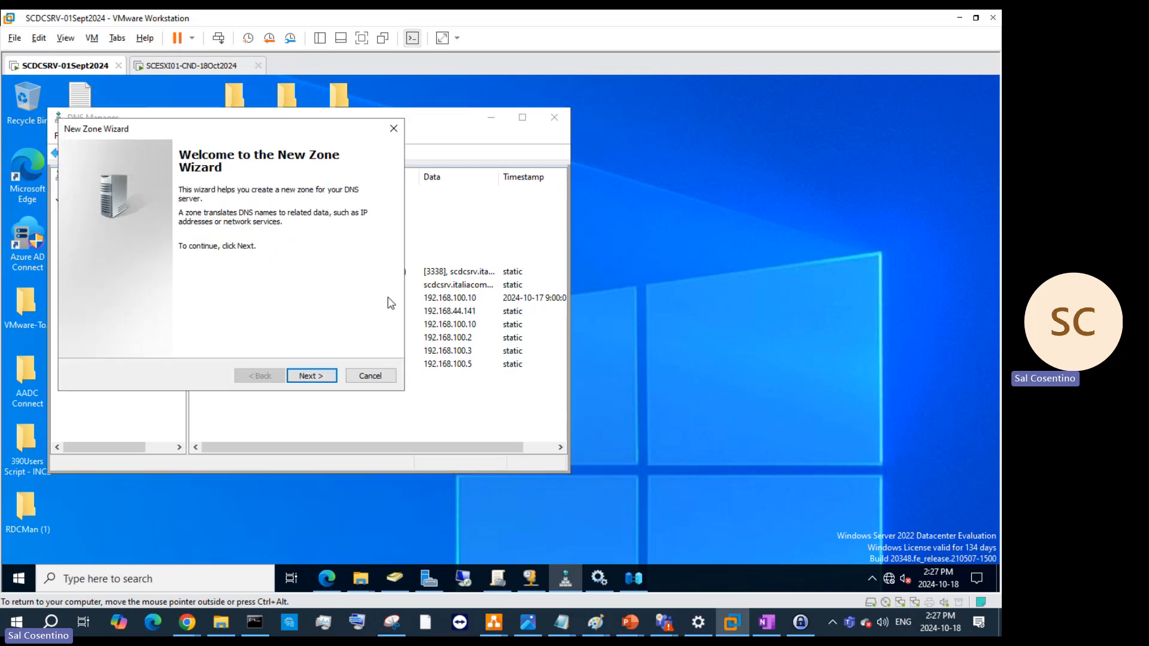
click(388, 377)
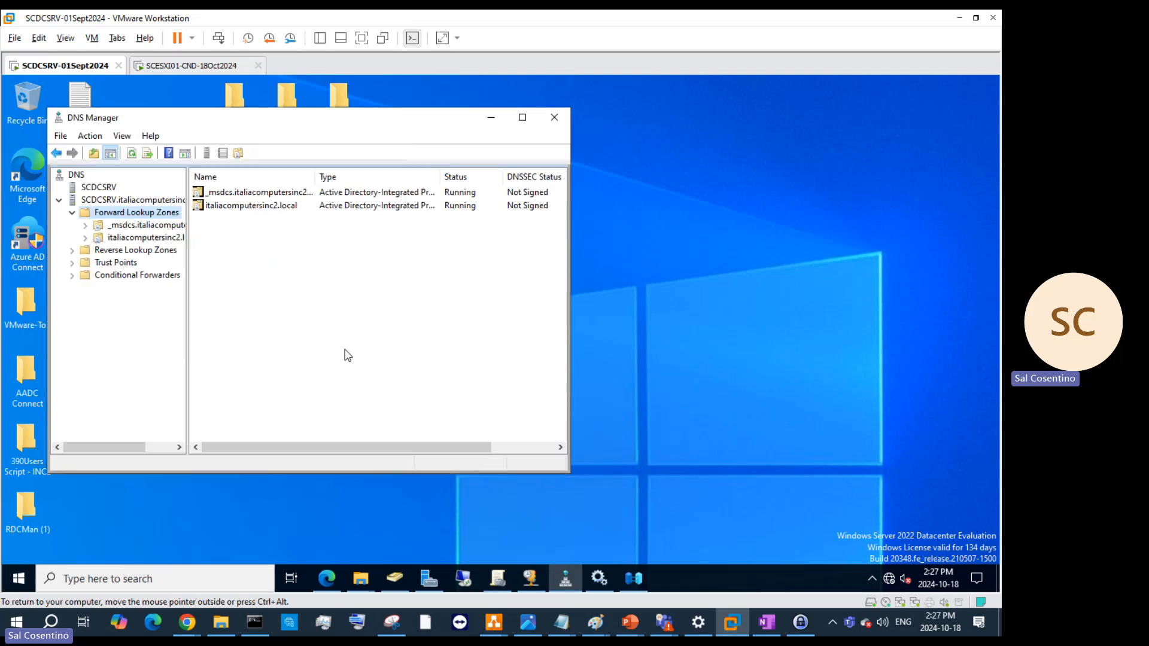
click(87, 238)
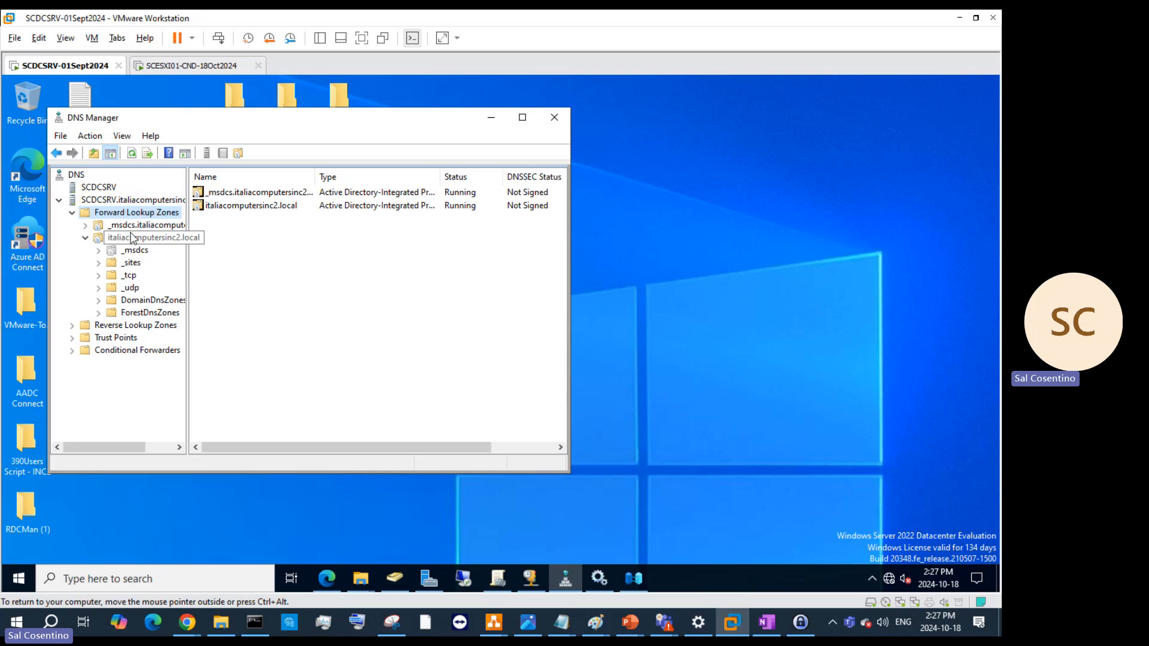
right_click(133, 238)
click(179, 271)
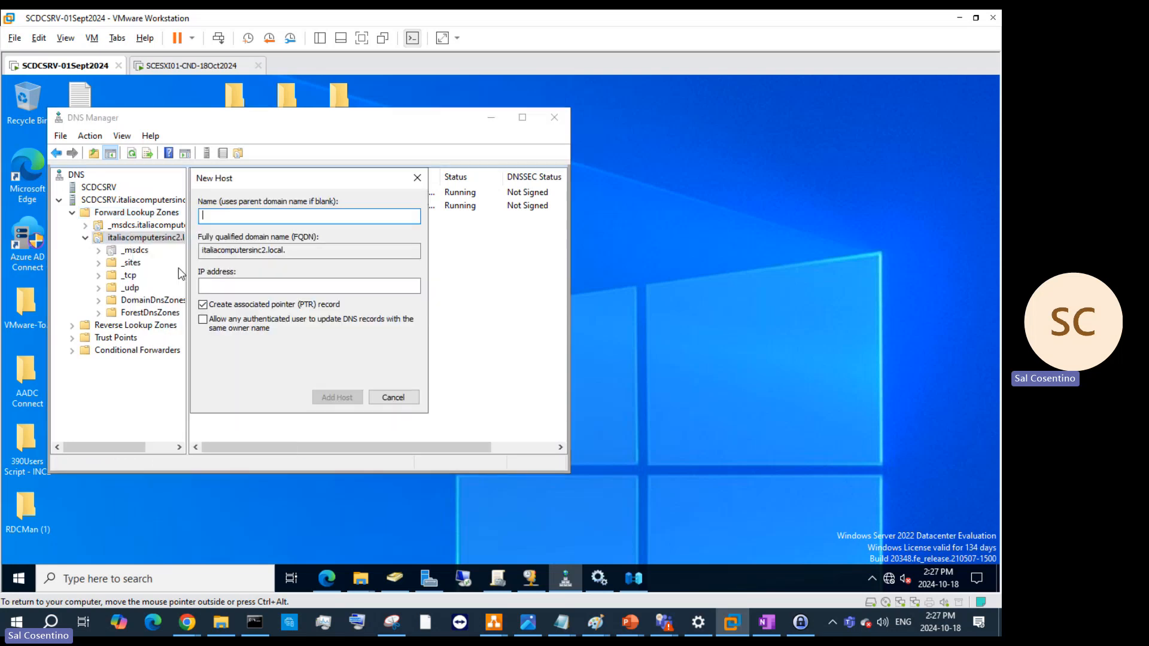
click(409, 400)
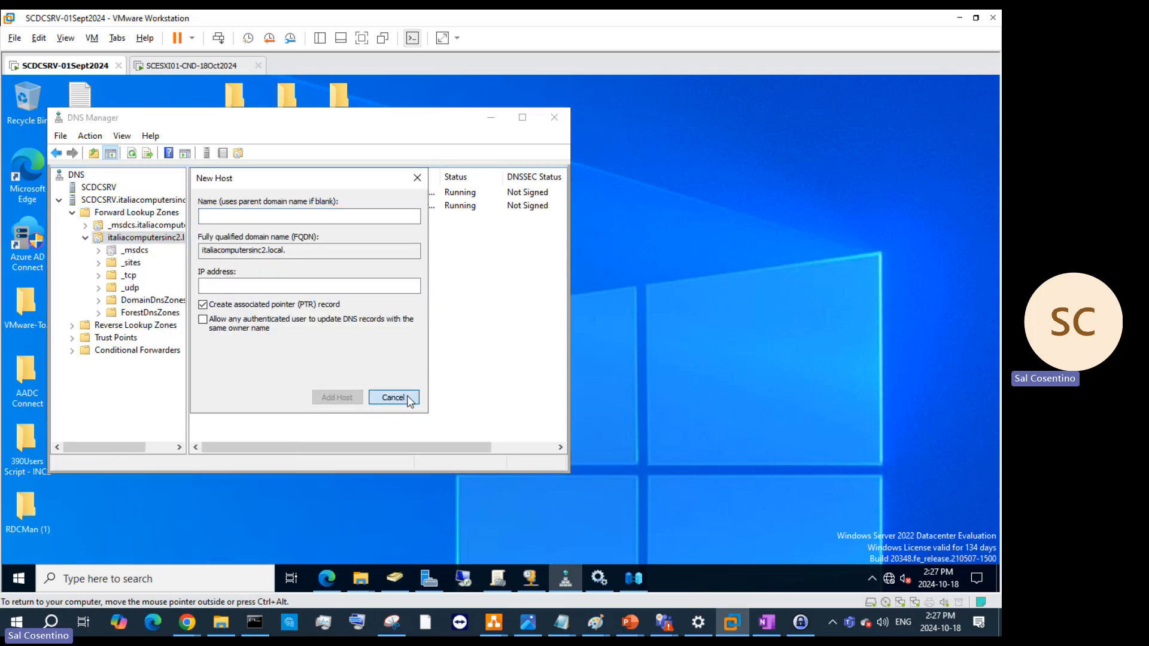
click(142, 240)
- Add host record SCESXI01-CND at 192.168.200.7, letting authenticated users update it
right_click(142, 242)
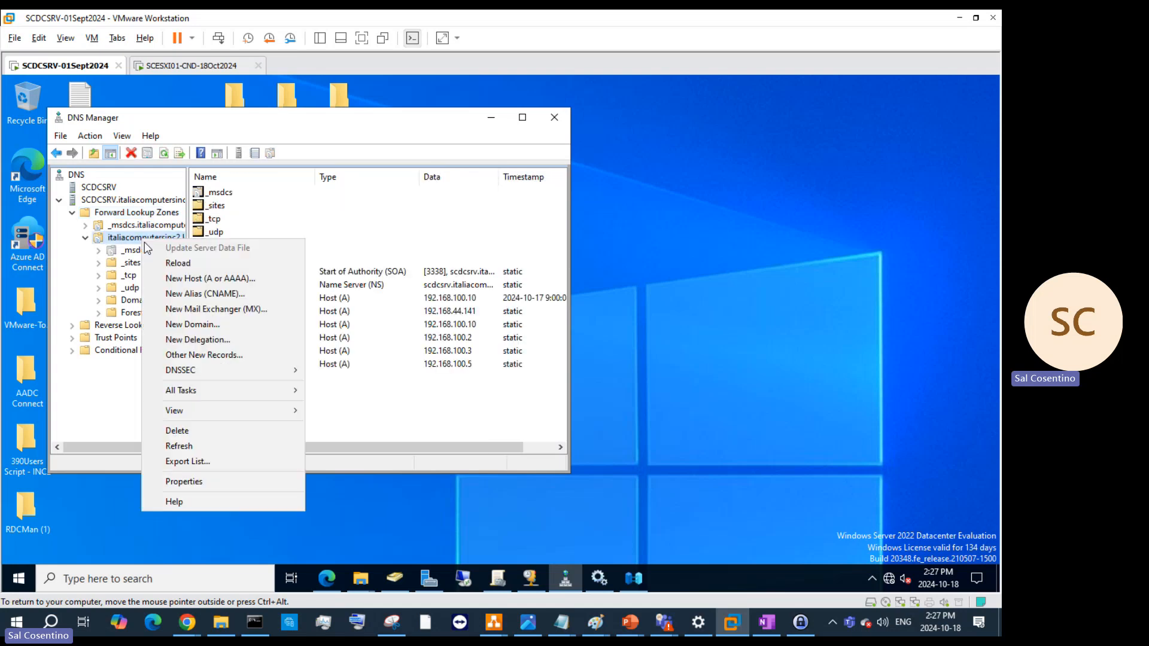
click(217, 288)
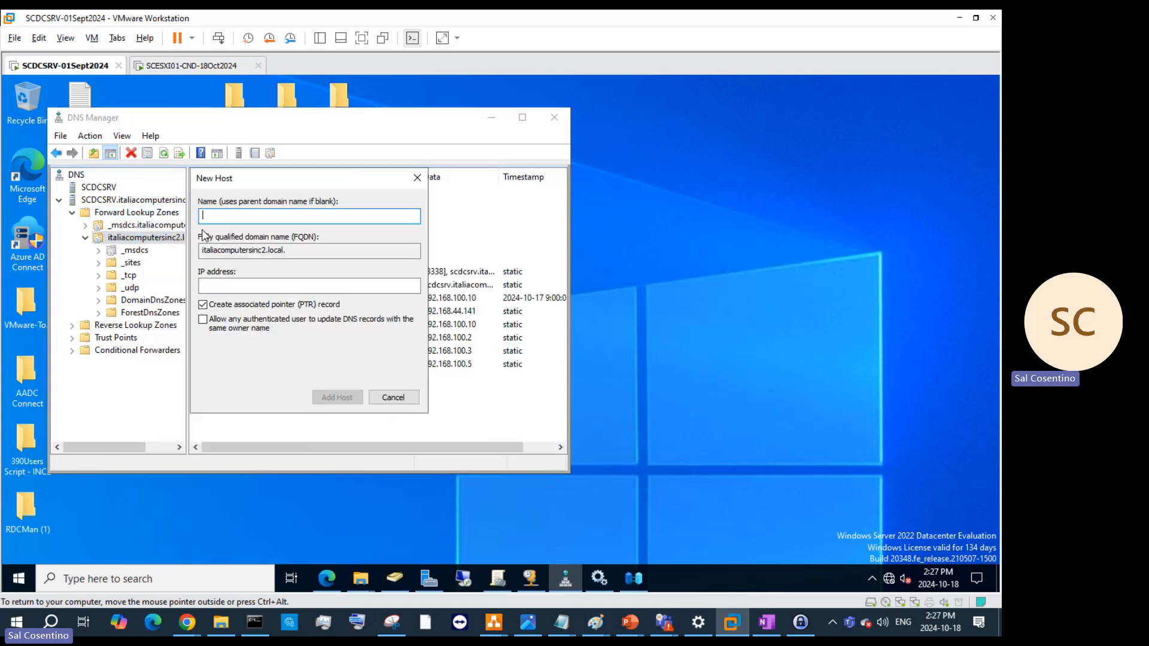
text(SCESXI)
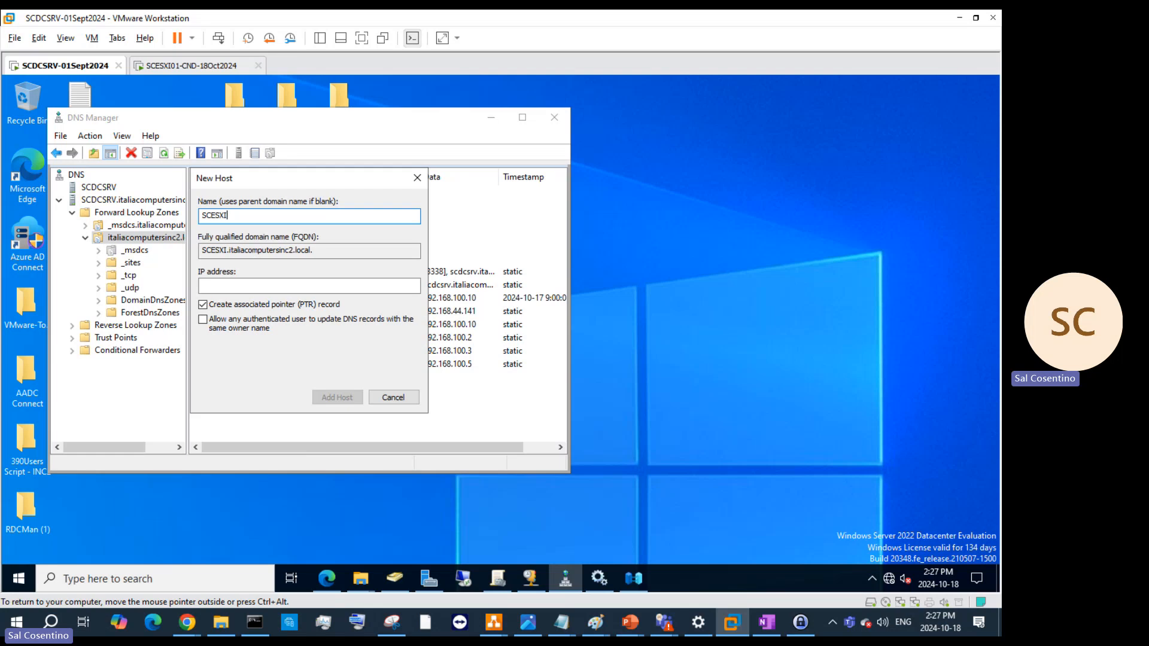
text(01-CND)
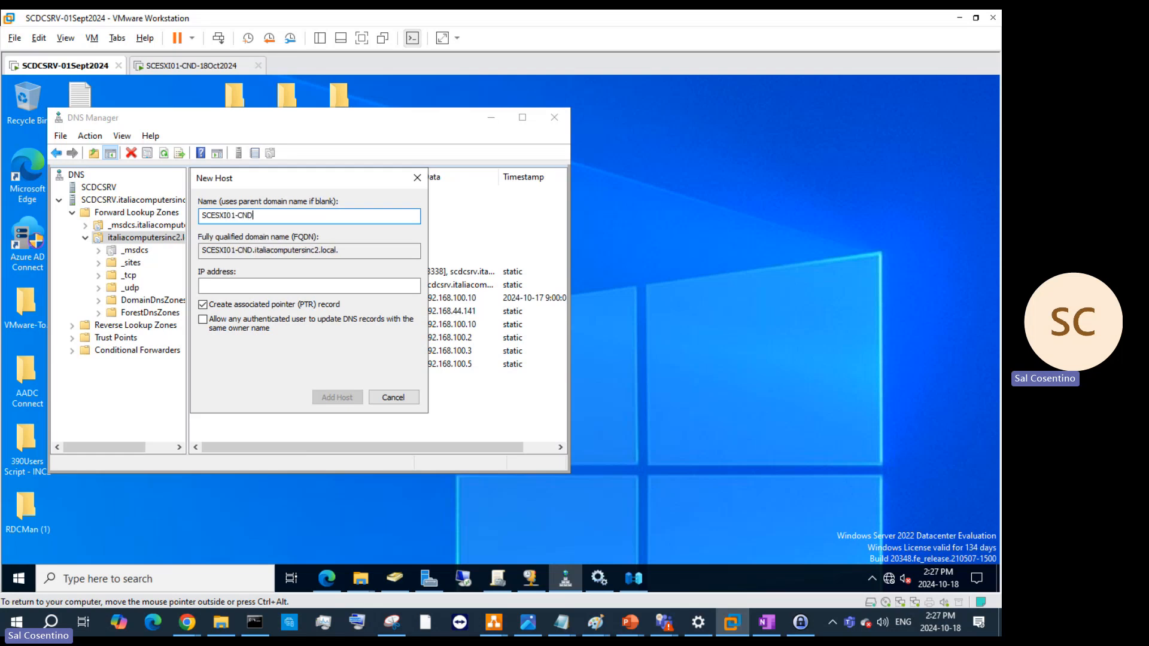
click(277, 283)
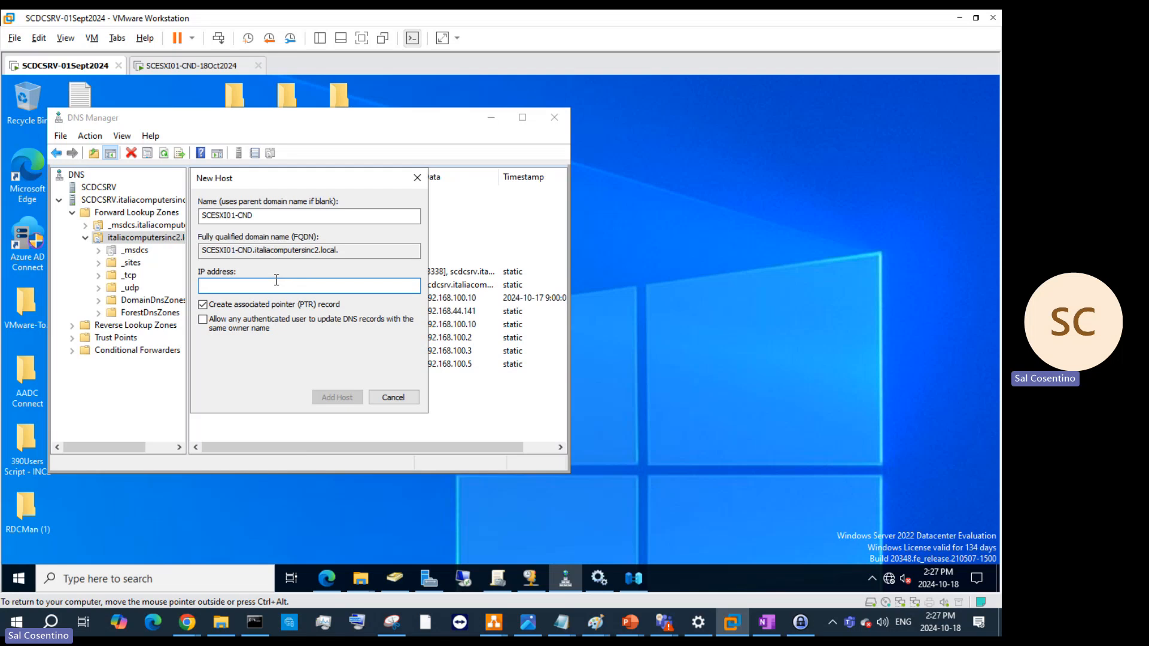
text(192.168.200.10)
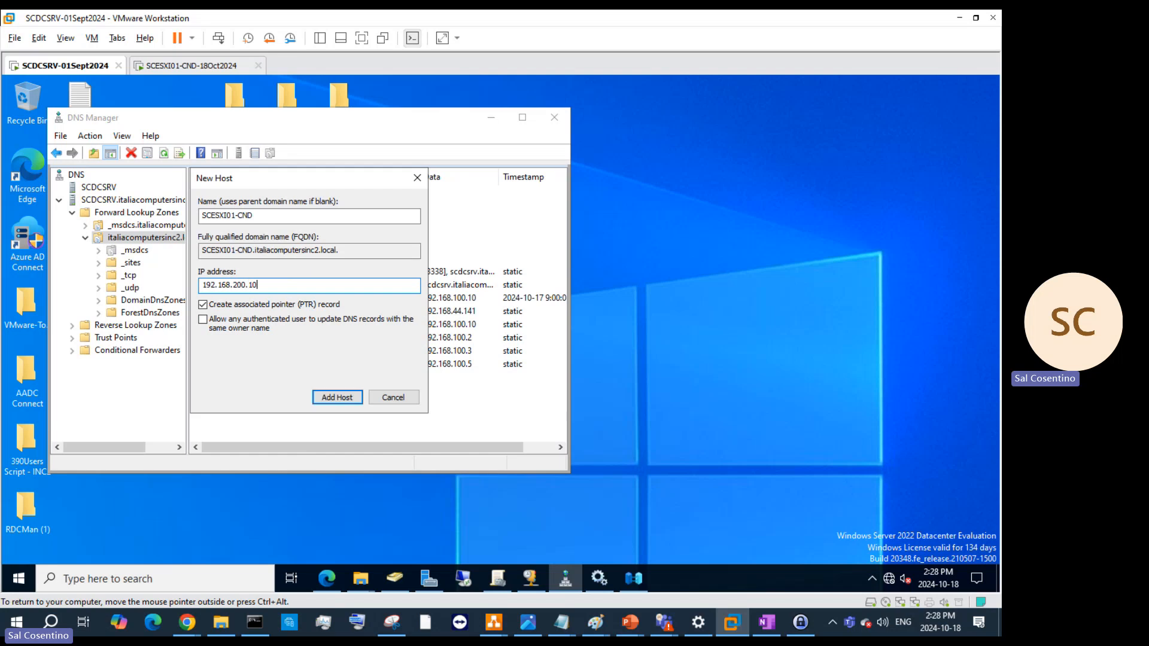
key(BackSpace)
key(BackSpace)
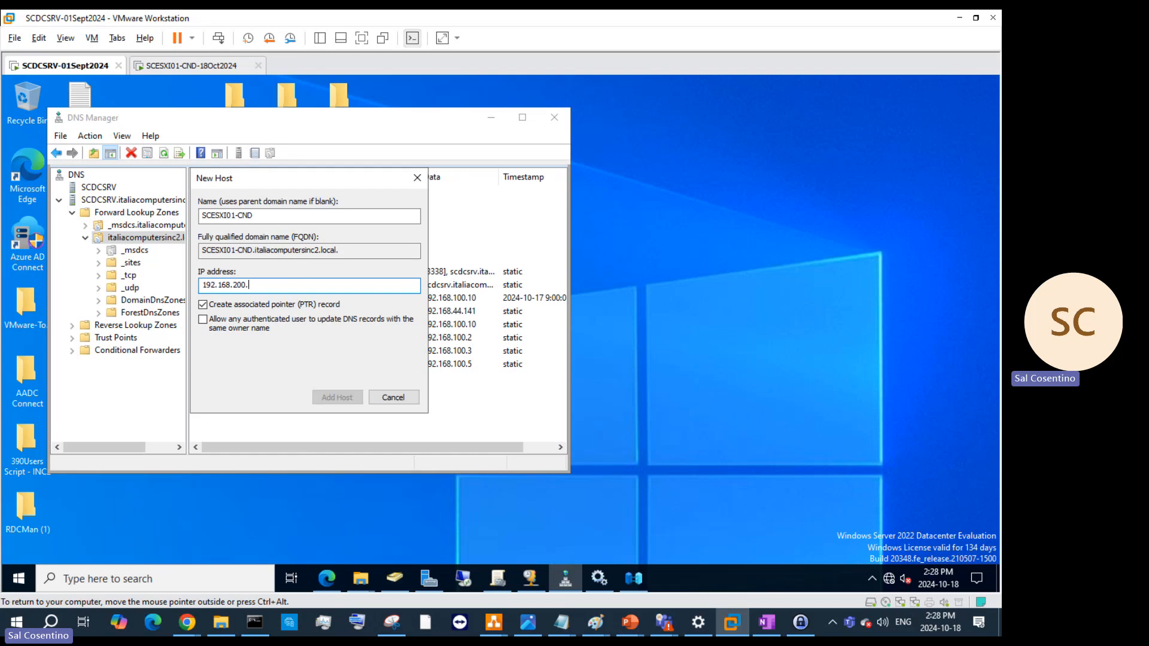
text(7)
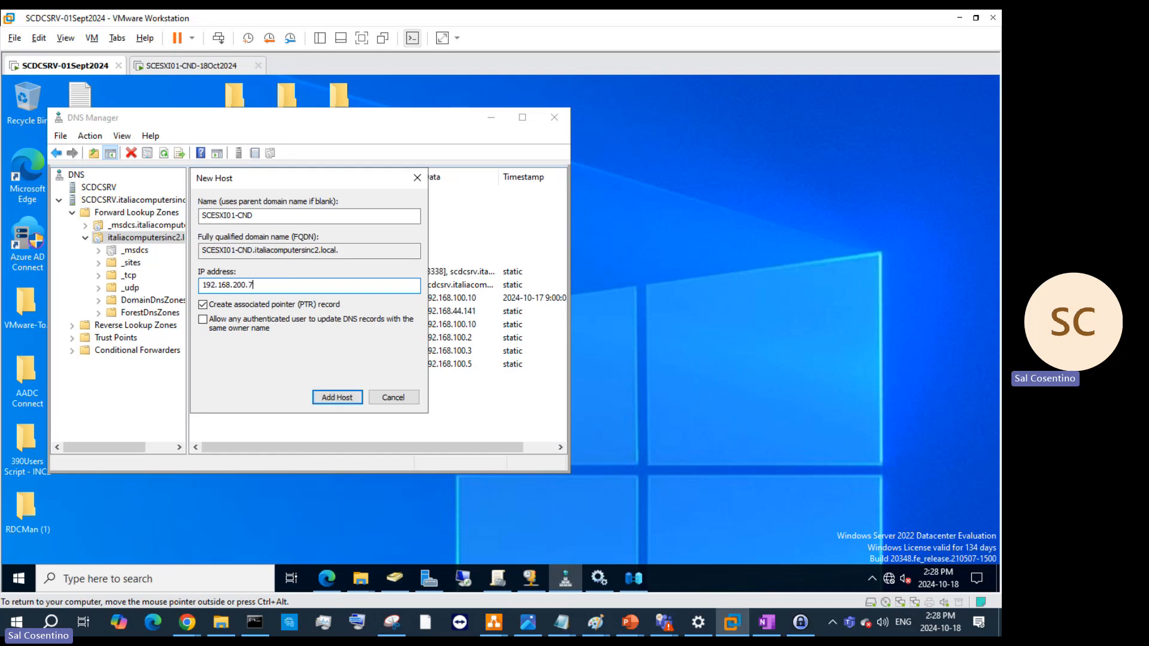
click(201, 329)
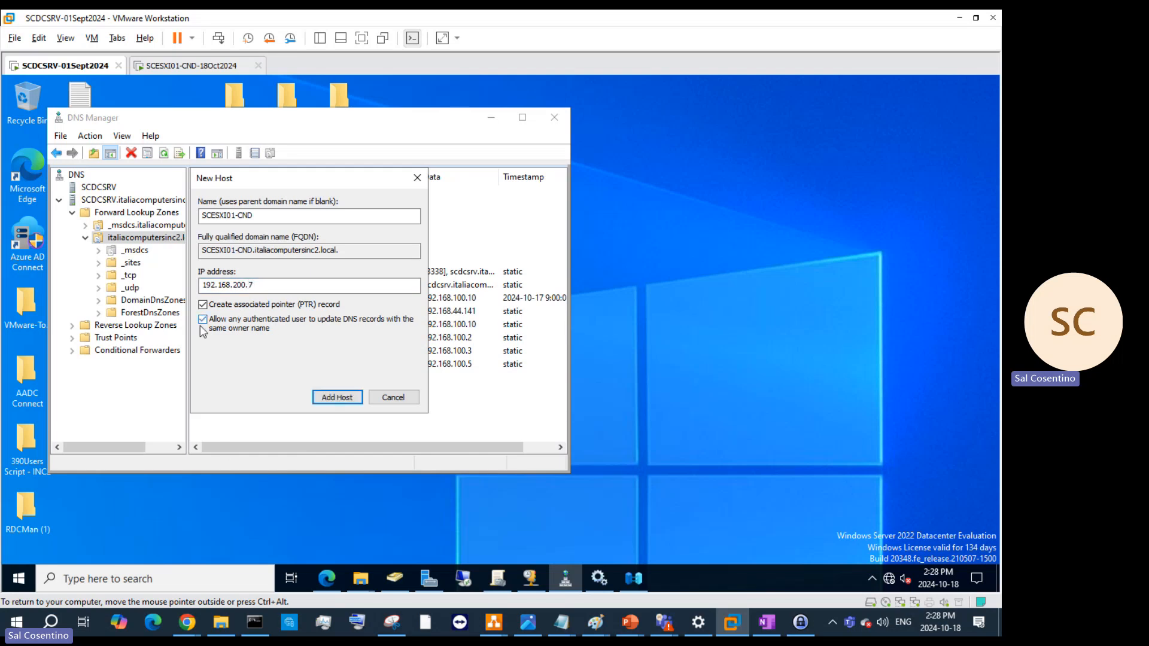
click(342, 400)
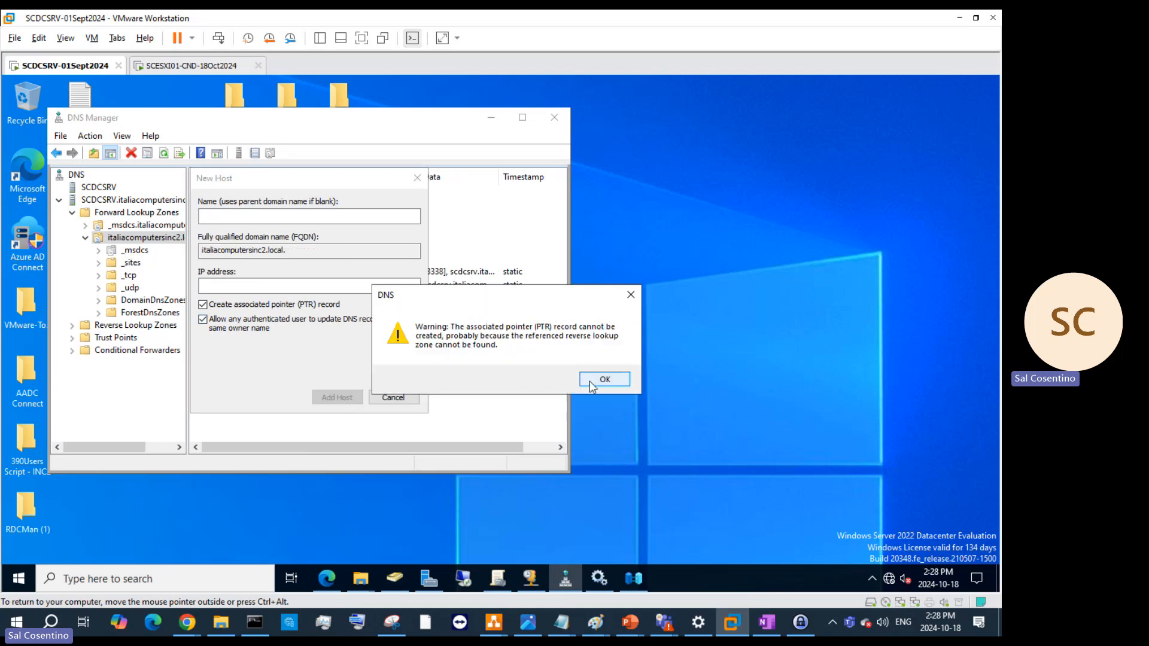
click(604, 379)
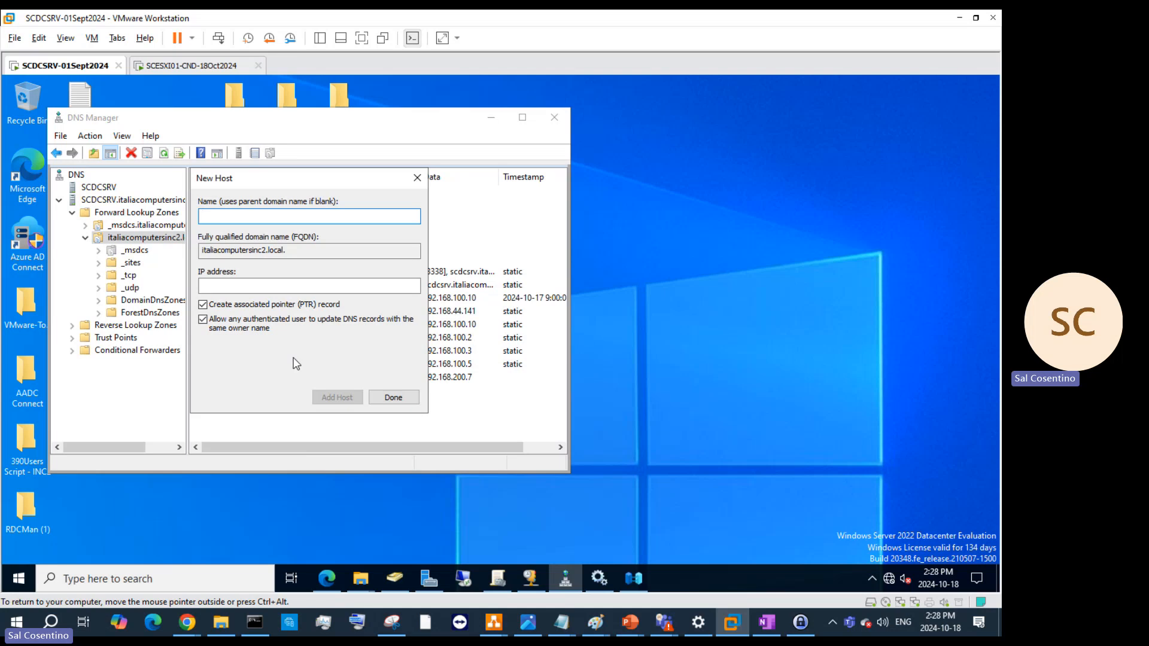
click(394, 398)
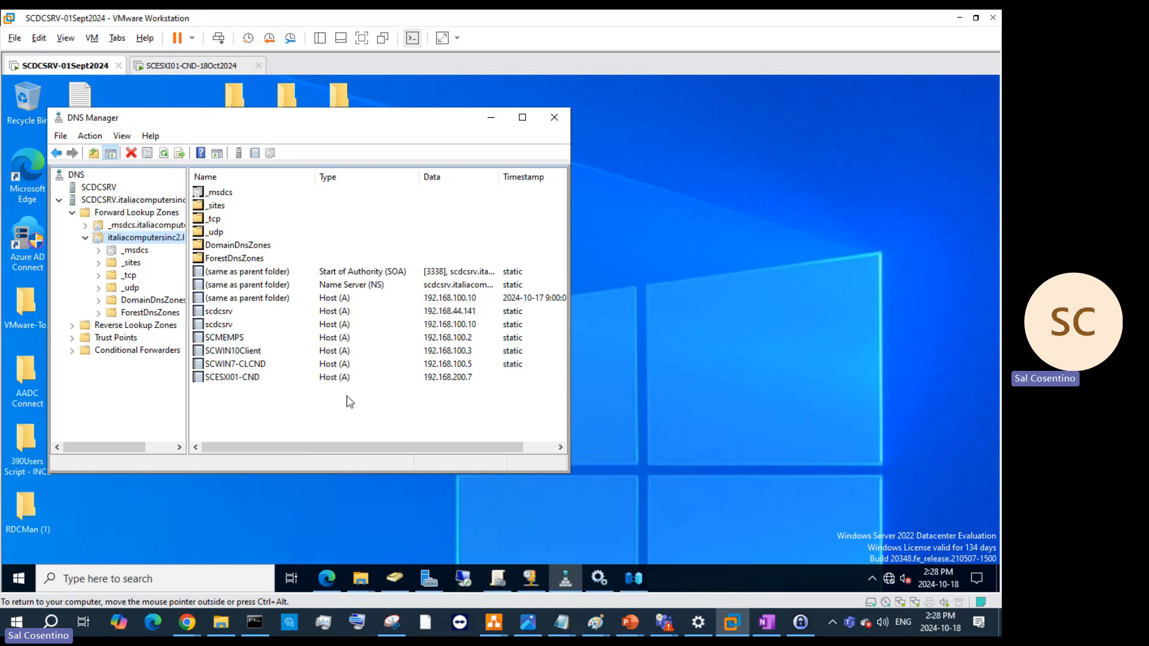
- Change SCESXI01-CND's IP address to 192.168.100.7 in its record properties
click(249, 378)
right_click(248, 377)
click(299, 406)
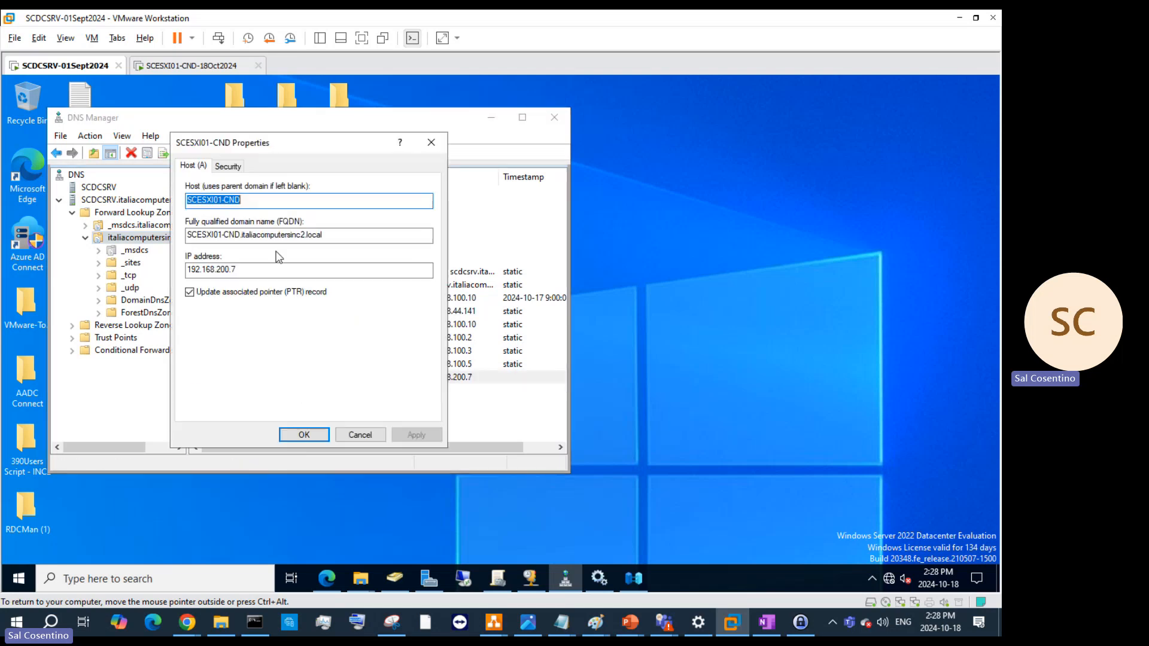
click(220, 270)
key(BackSpace)
text(1)
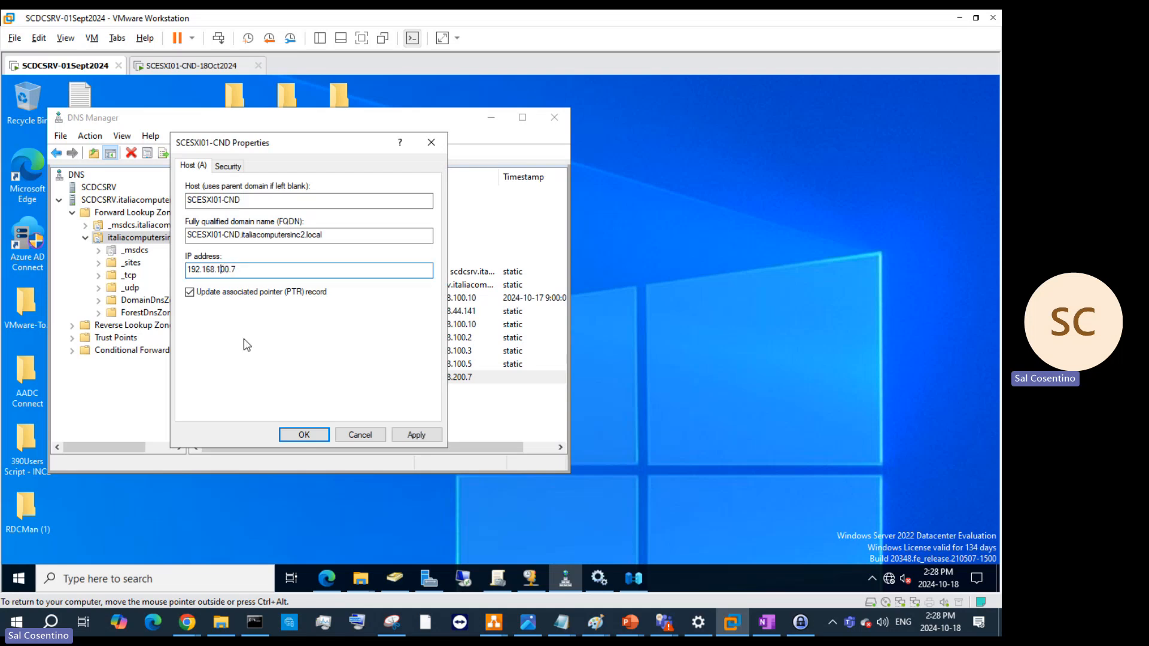
click(416, 435)
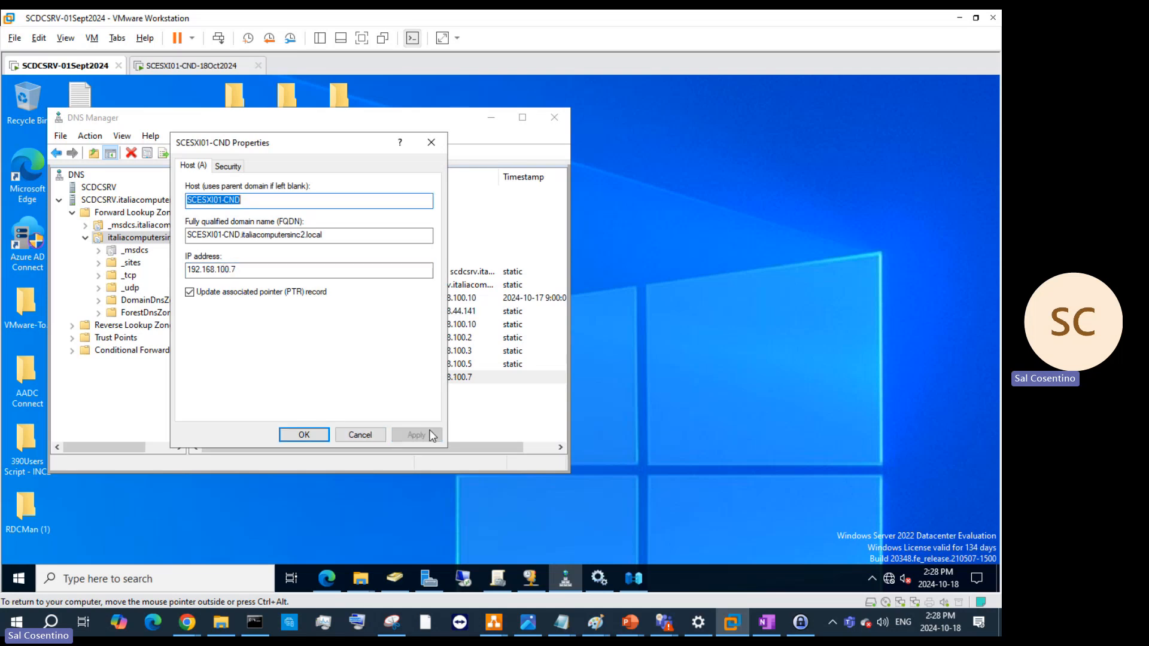
click(304, 435)
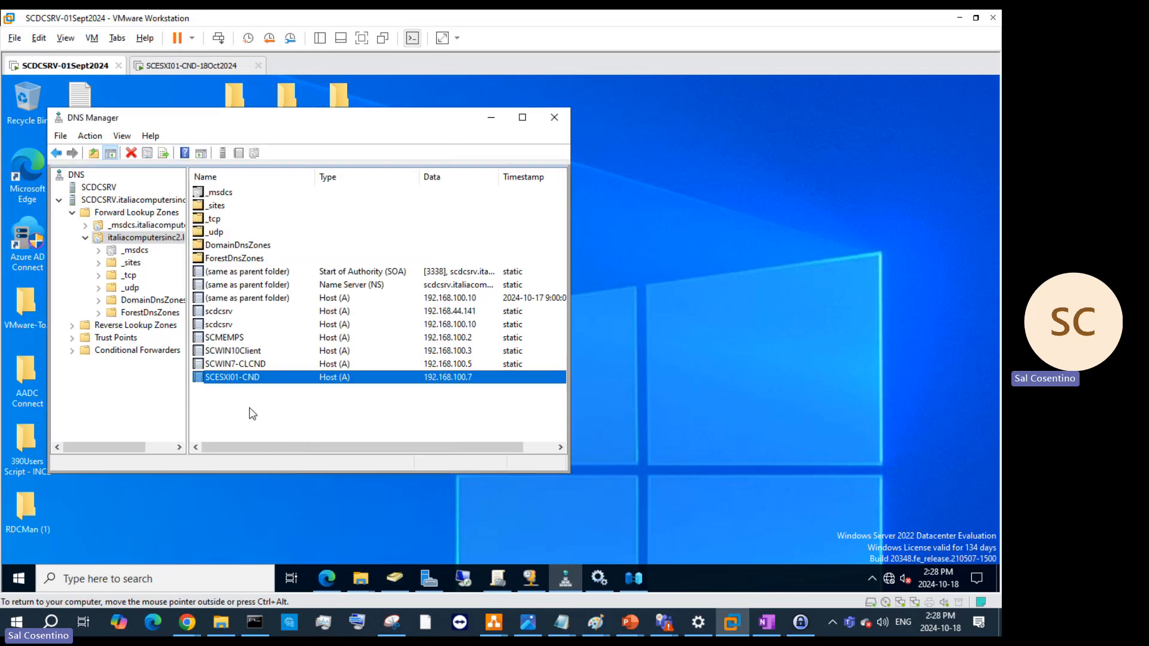
- Check the 192.168.100.7 pointer record in the reverse lookup zone, then minimize DNS Manager
click(137, 326)
double_click(253, 193)
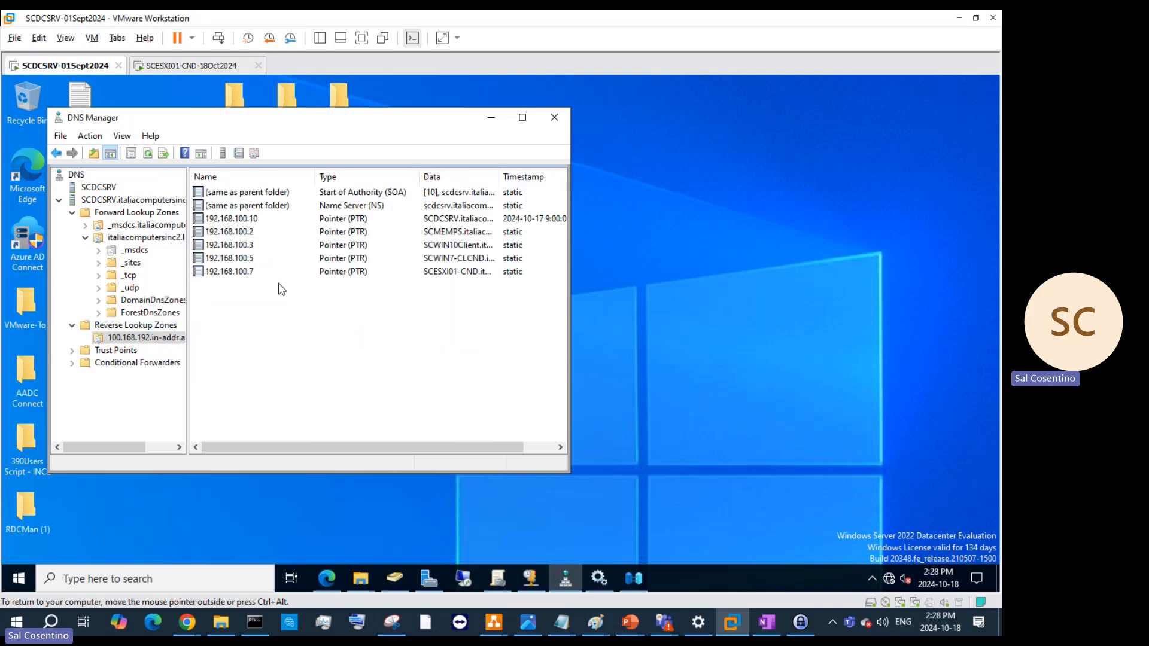
right_click(273, 284)
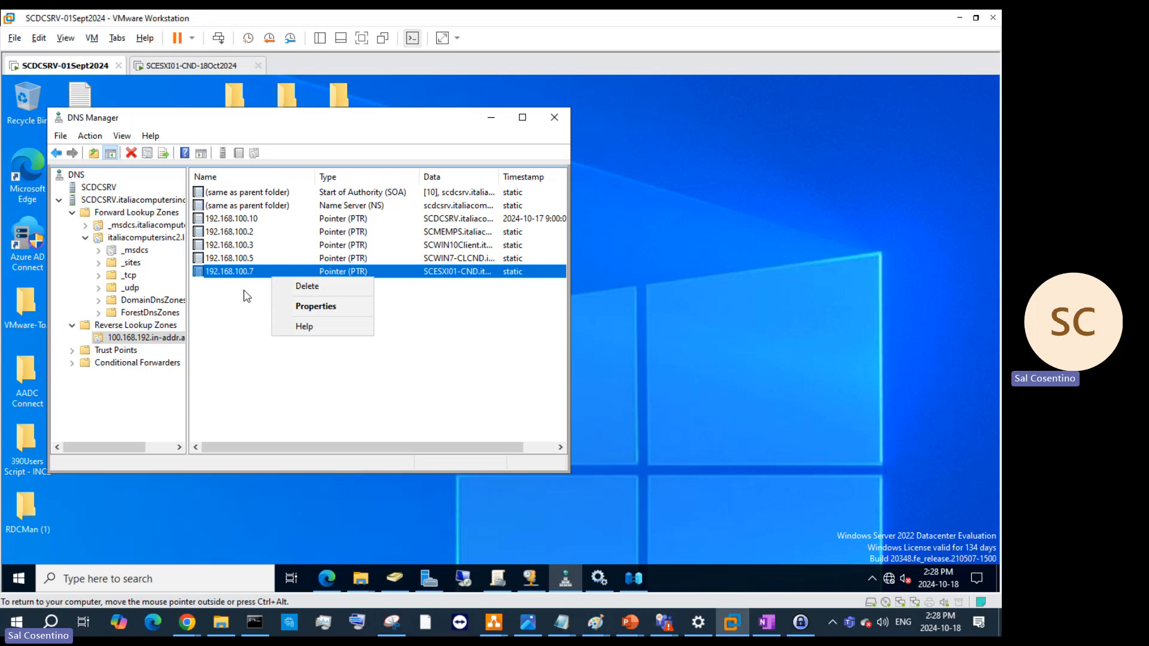
click(95, 201)
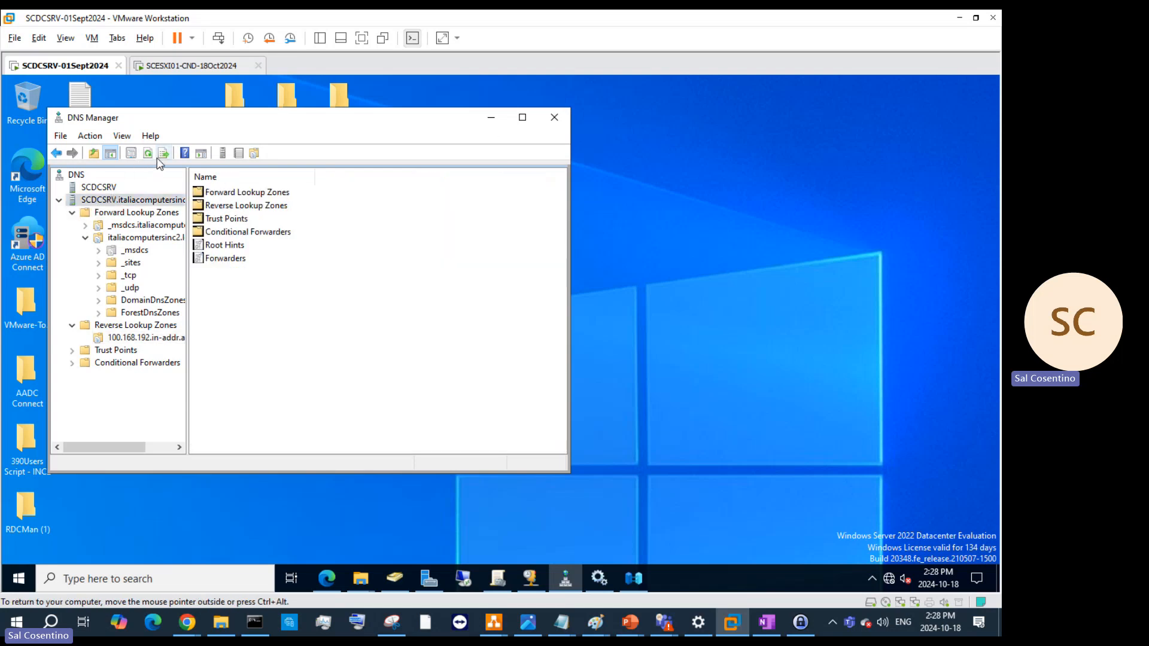
click(147, 154)
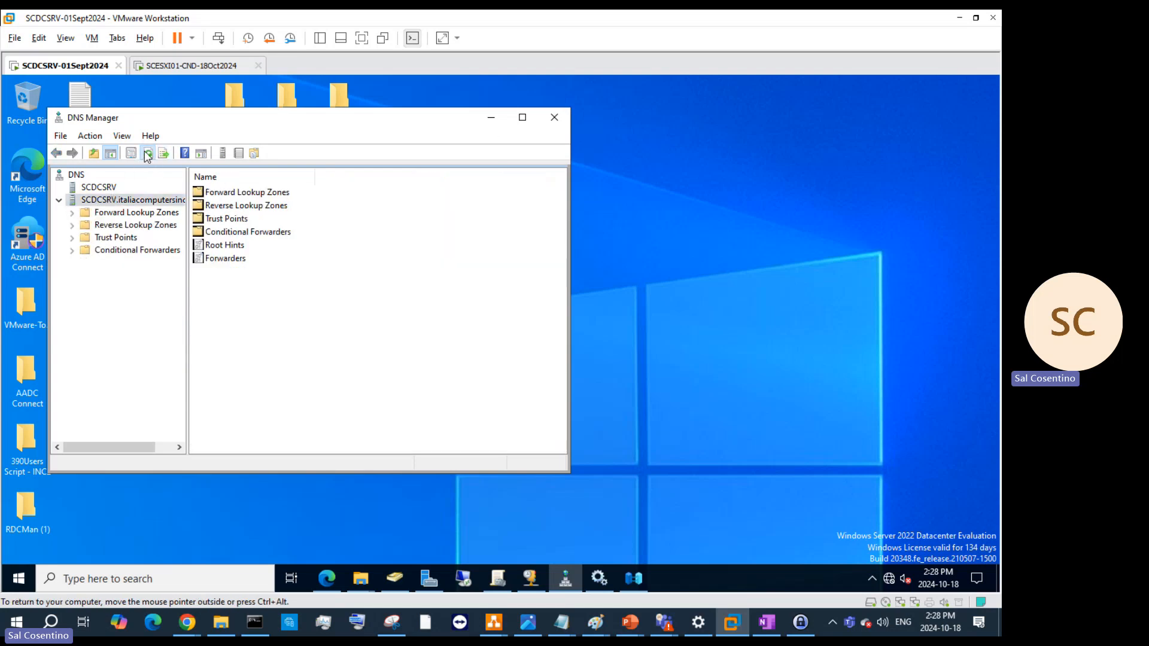
click(490, 118)
- Switch to the ESXi VM and attempt a root login from the F2 prompt
click(206, 71)
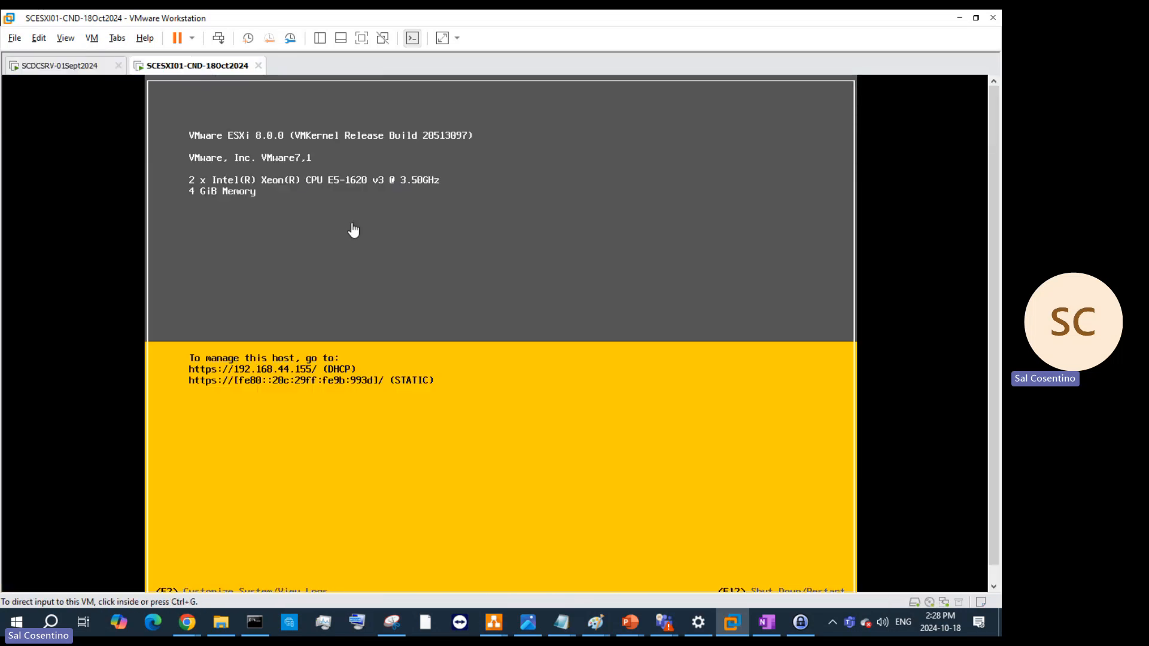
click(538, 400)
key(F2)
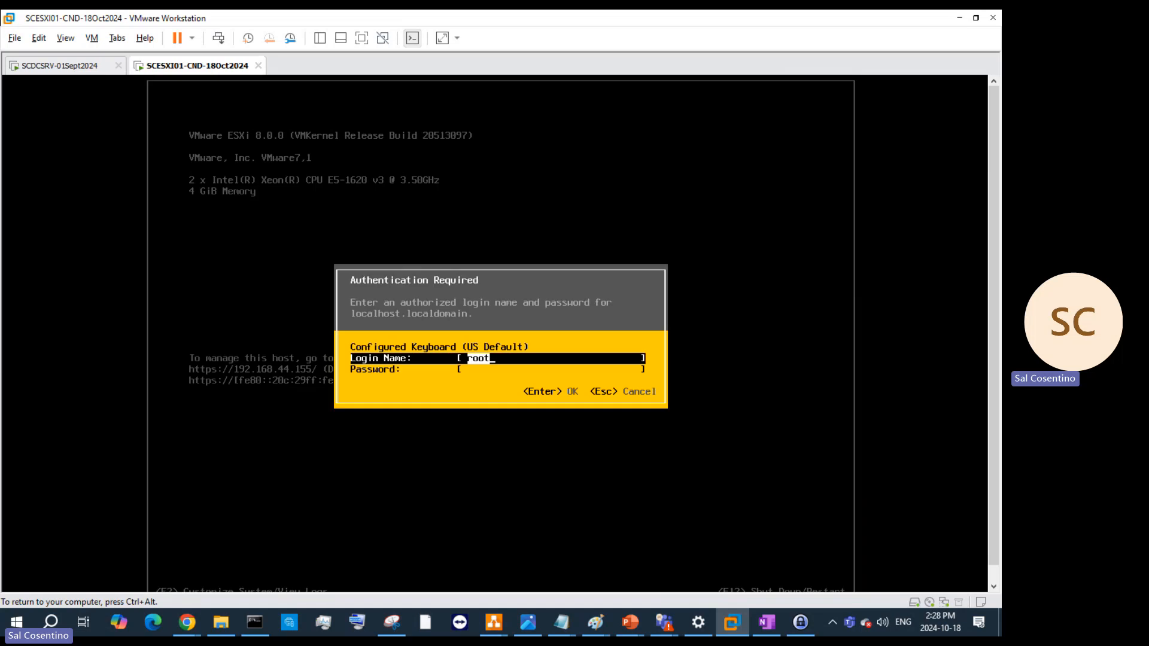
key(Tab)
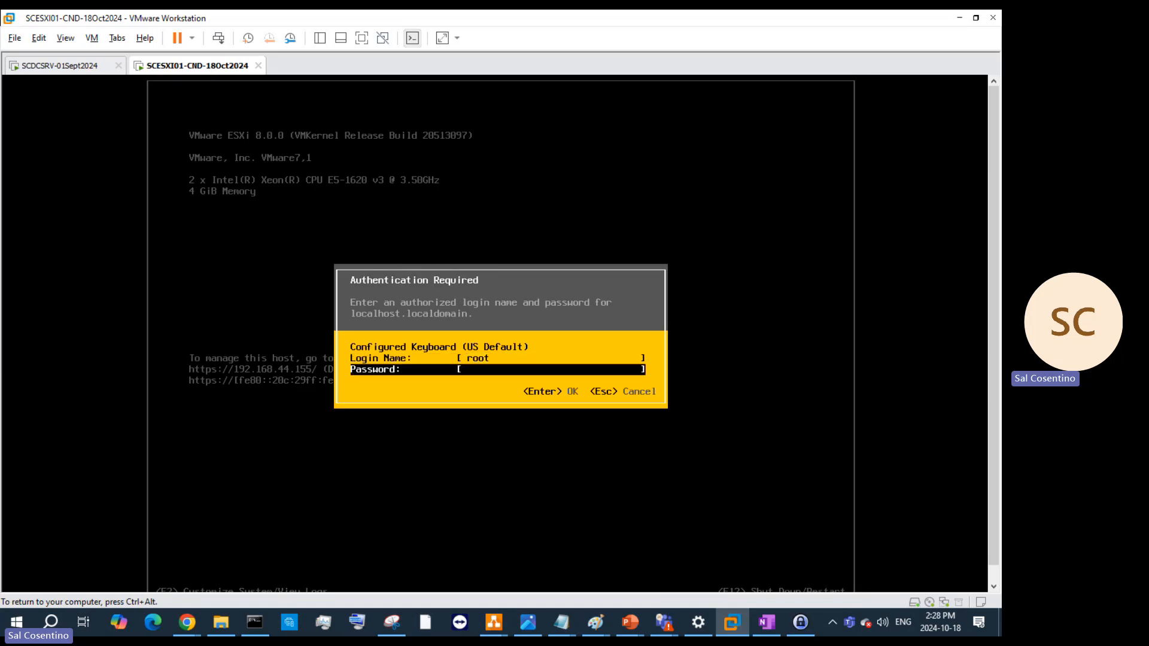
text(***************)
key(Return)
- Dismiss the rejected login, retry signing in as root, and release input from the VM
key(Return)
text(***************)
key(Return)
text(***************)
key(Return)
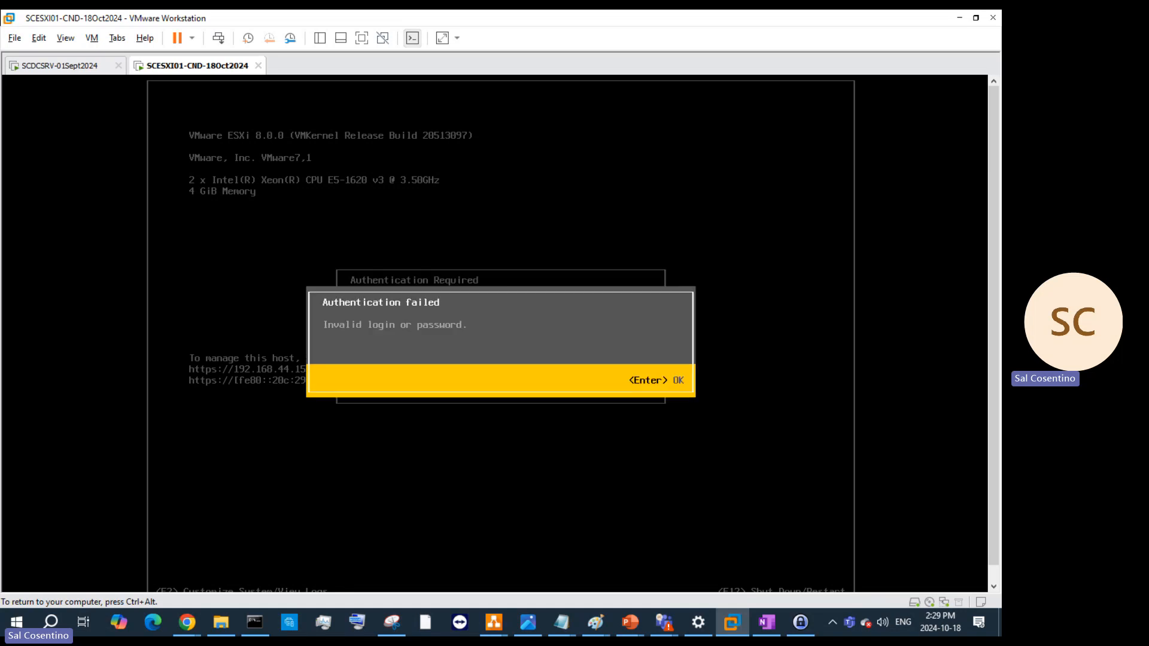
key(Return)
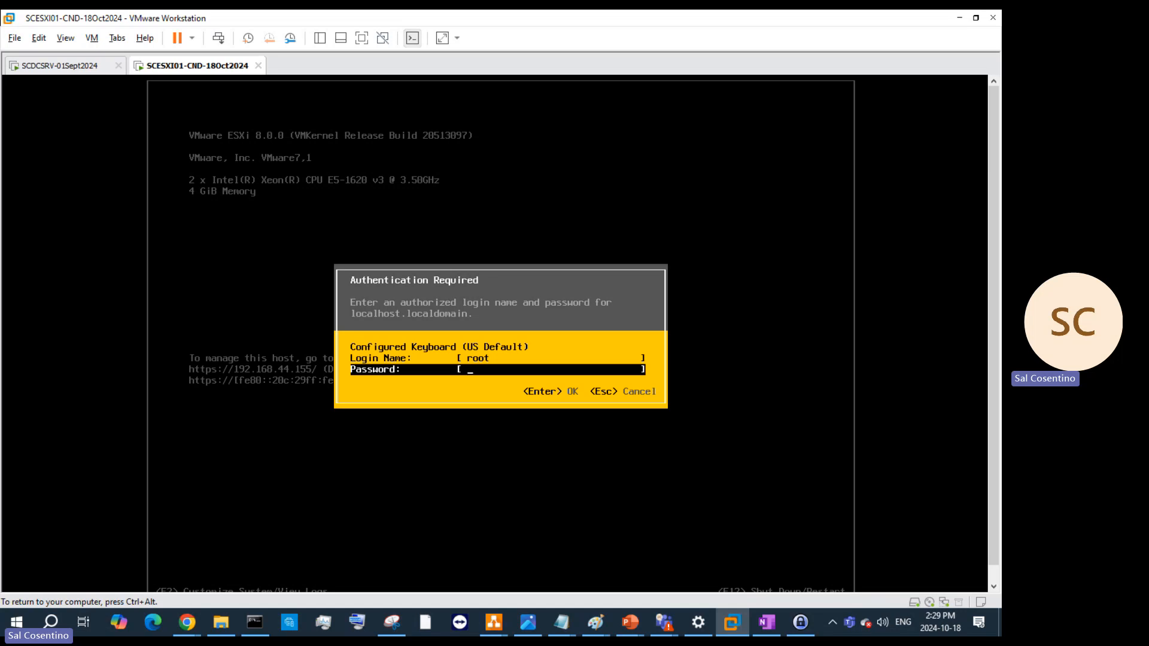
key(ctrl+alt)
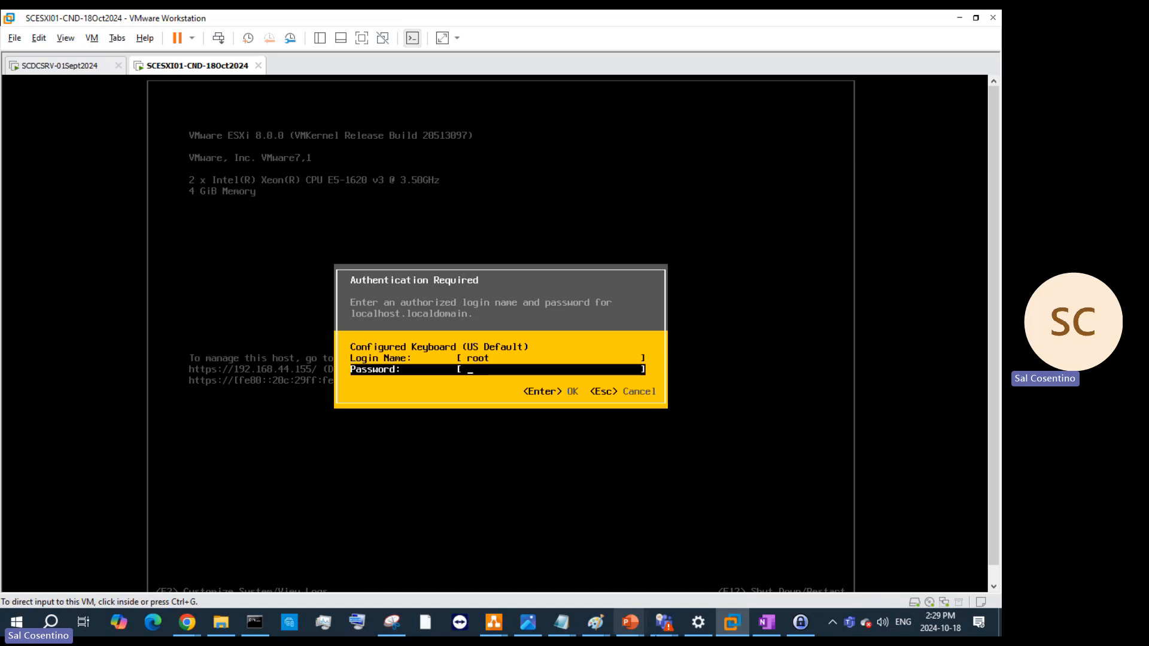
- Copy the ESXi entry's password from KeePass and paste it into the ESXi login prompt
click(795, 623)
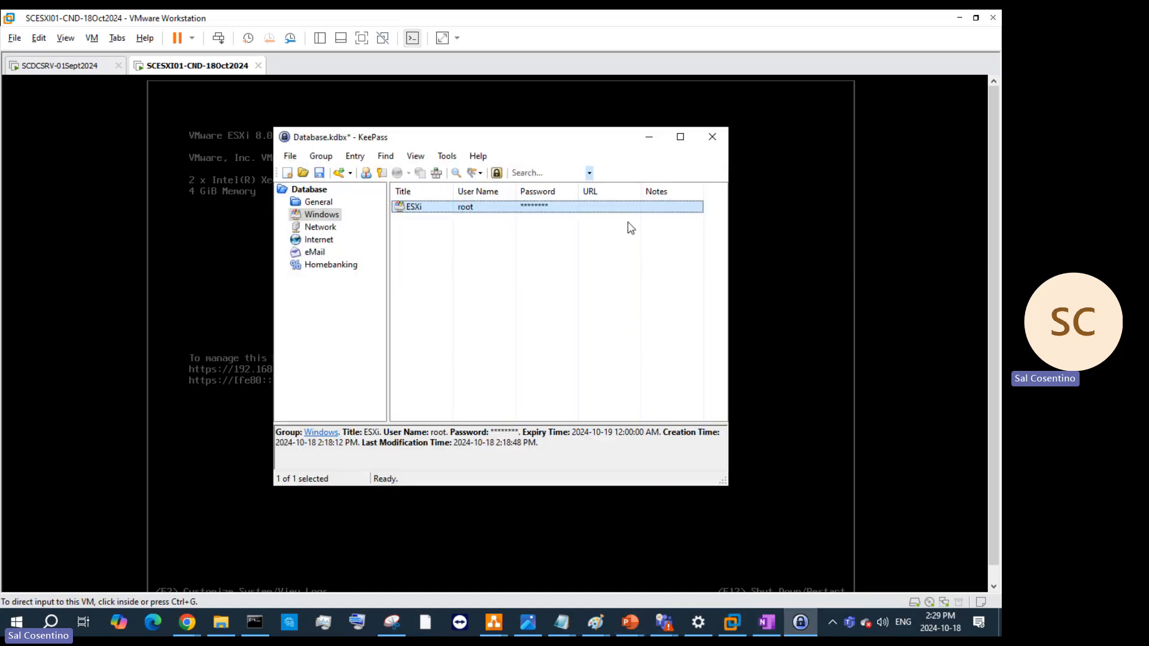
right_click(550, 207)
click(566, 225)
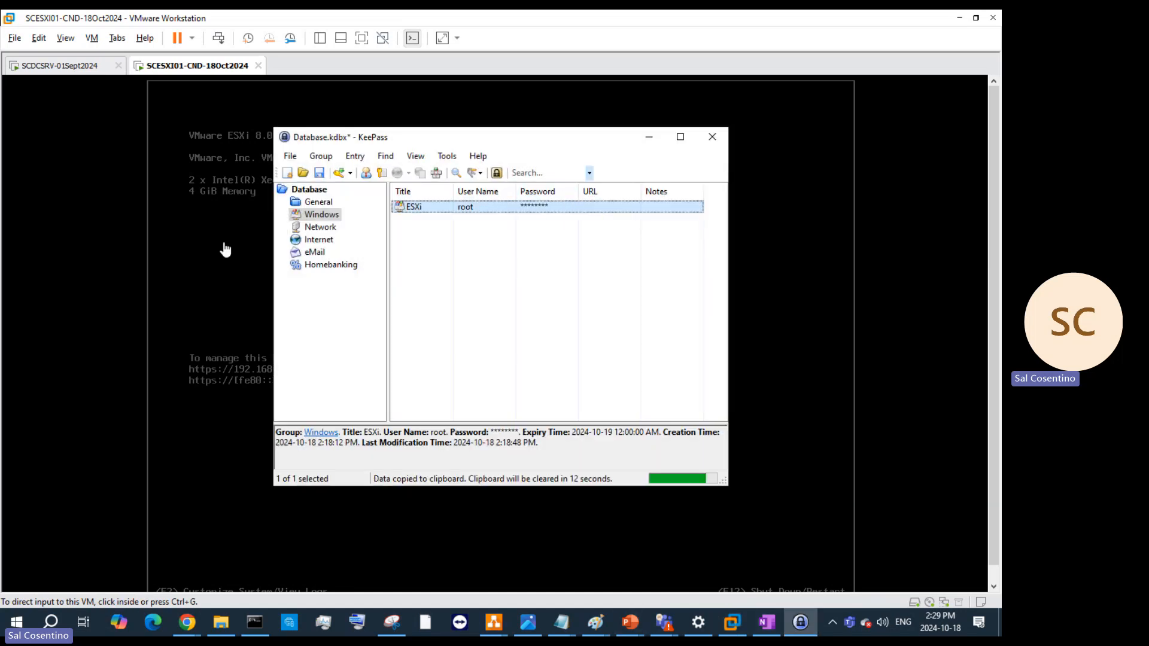
click(223, 249)
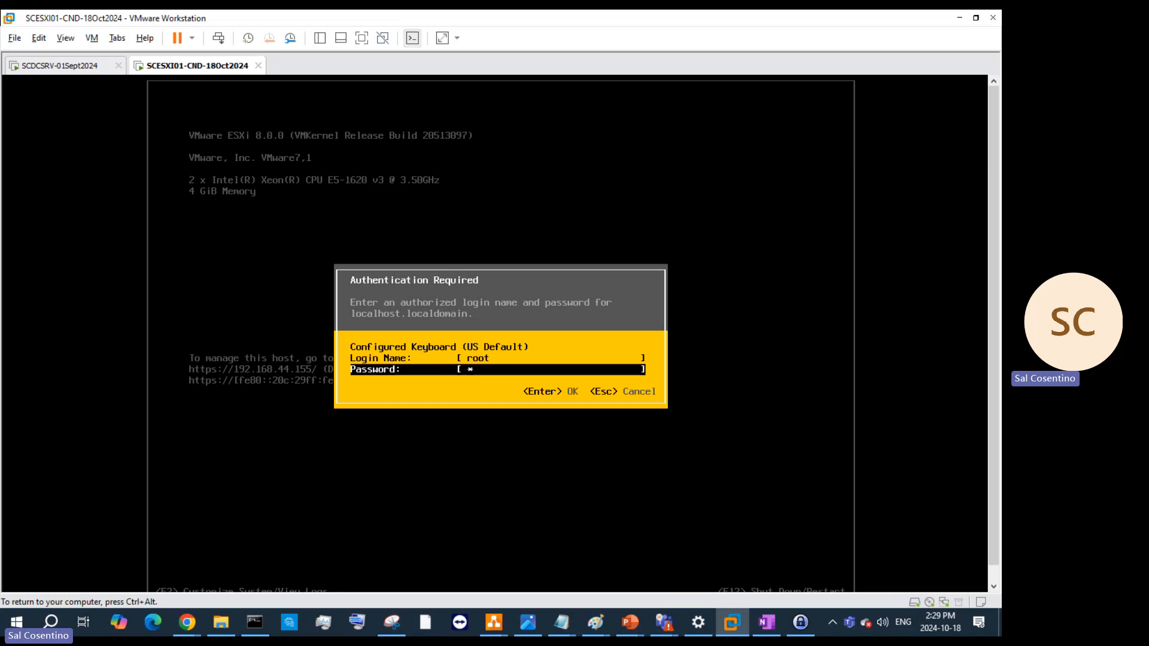
- Submit two more root password attempts, dismissing each Authentication failed message
text(***)
text(******)
key(Return)
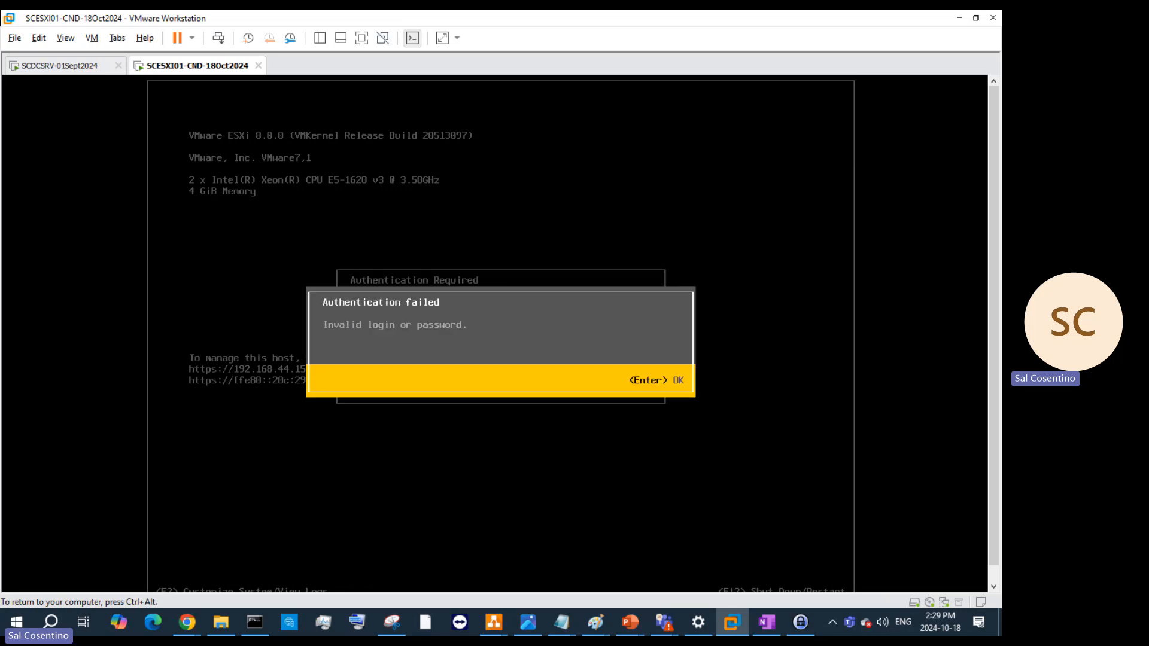
key(Return)
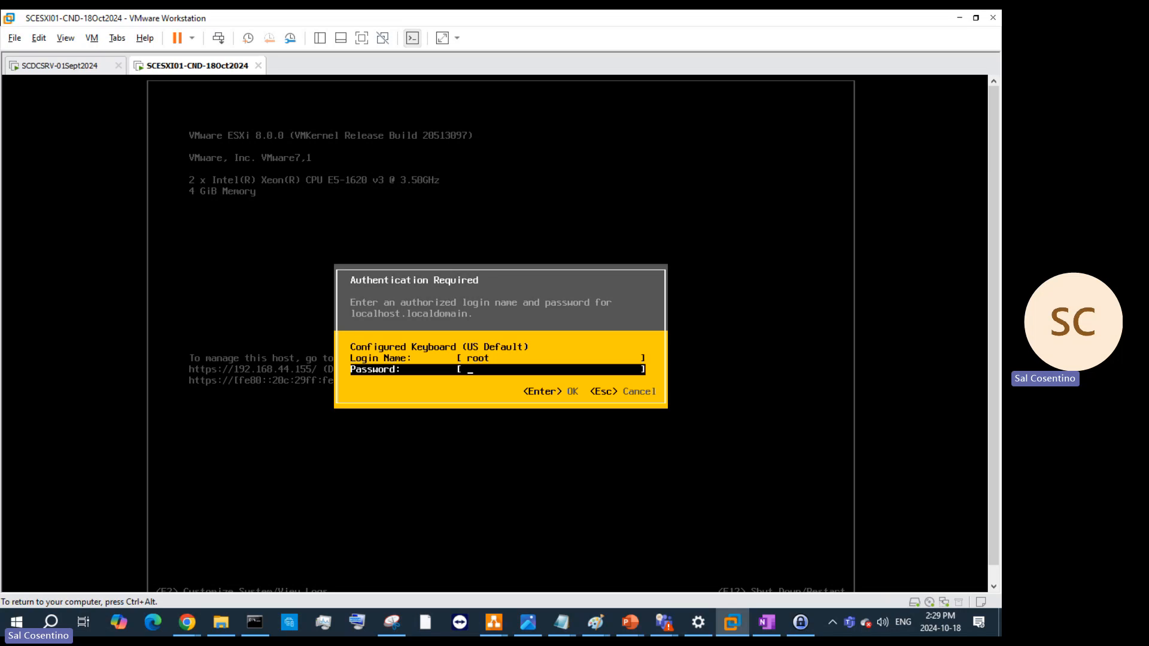
text(***************)
key(Return)
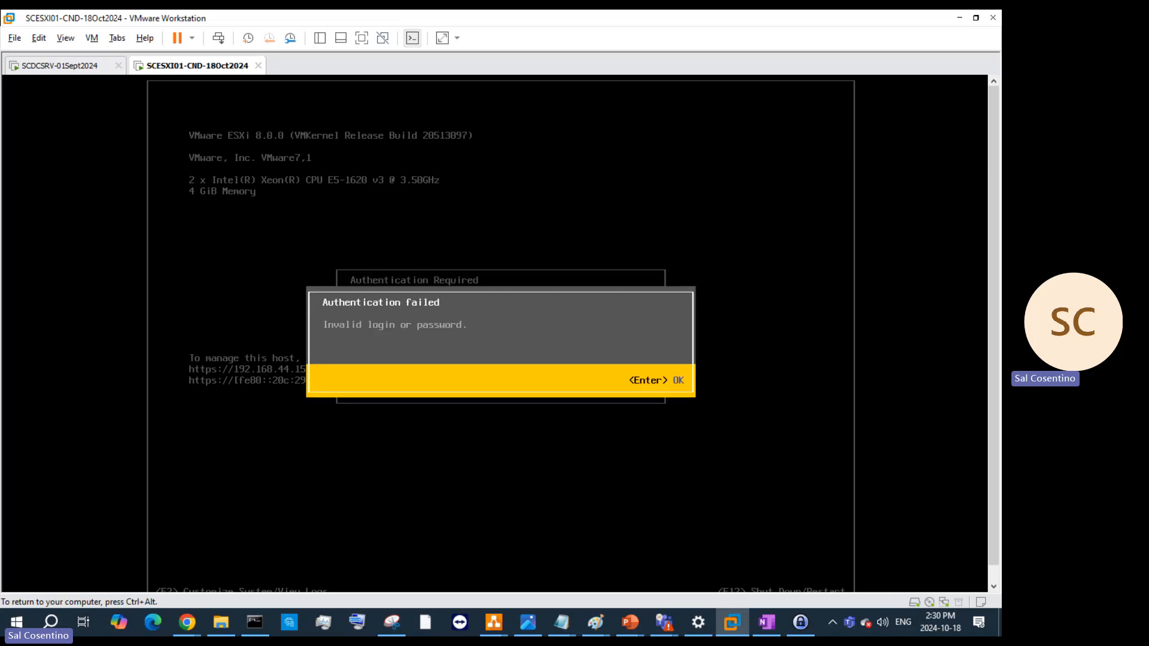
key(Return)
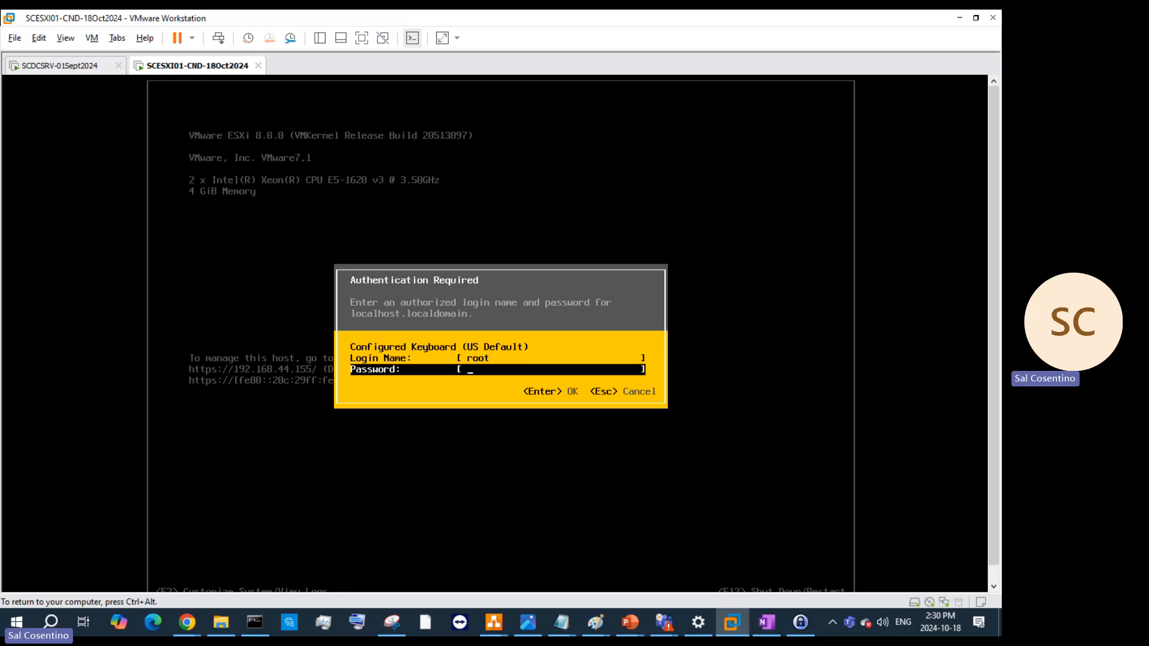
- Cancel the login, open Configure Management Network, review adapter vmnic0, then select VLAN (optional)
key(Escape)
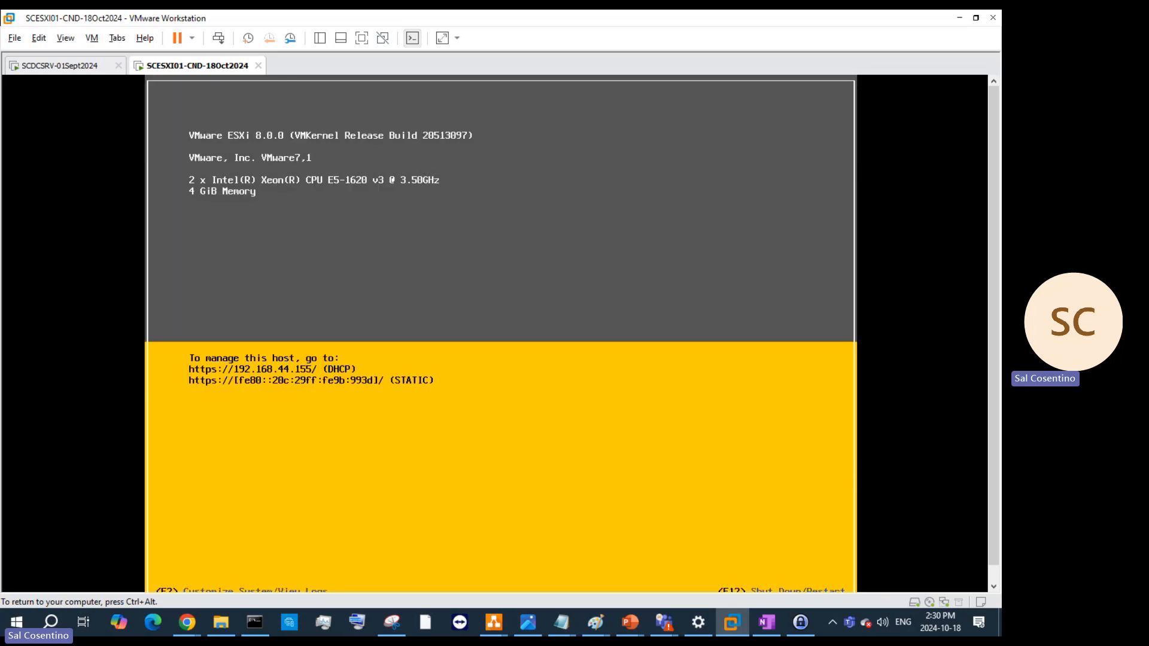
key(F2)
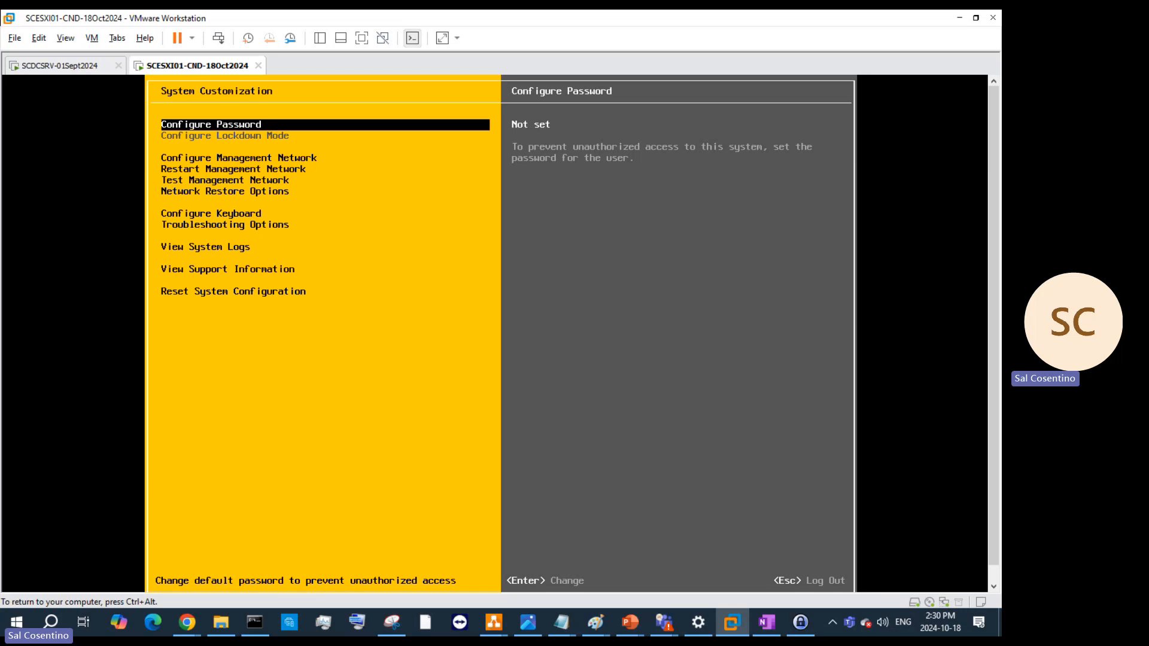
key(Down)
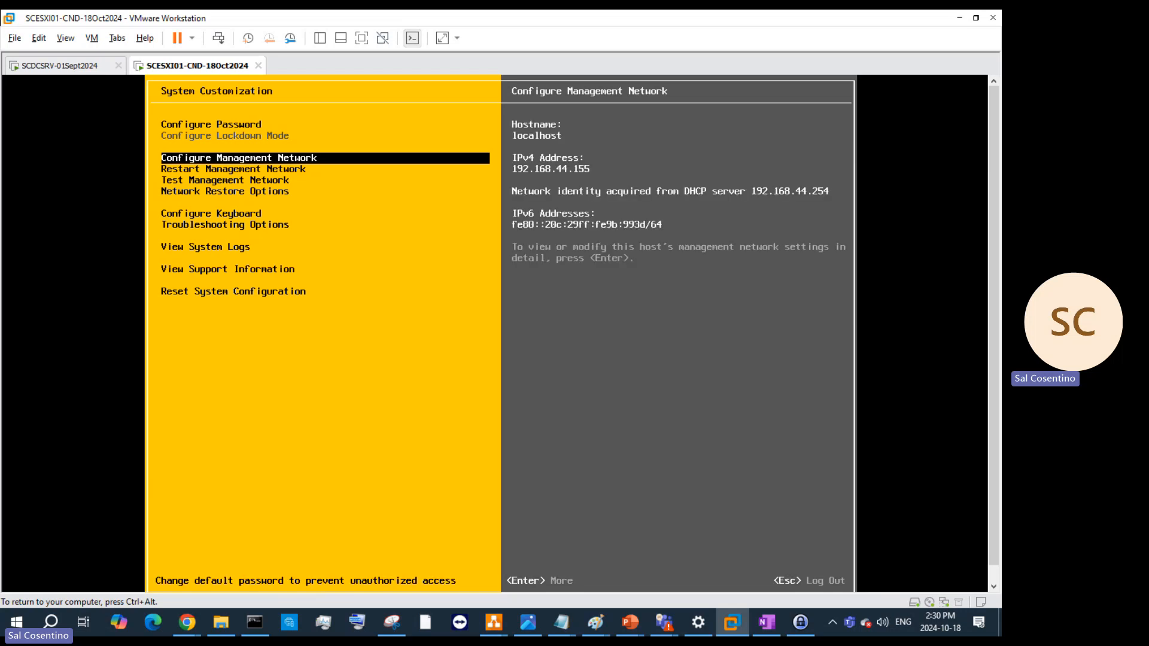
key(Return)
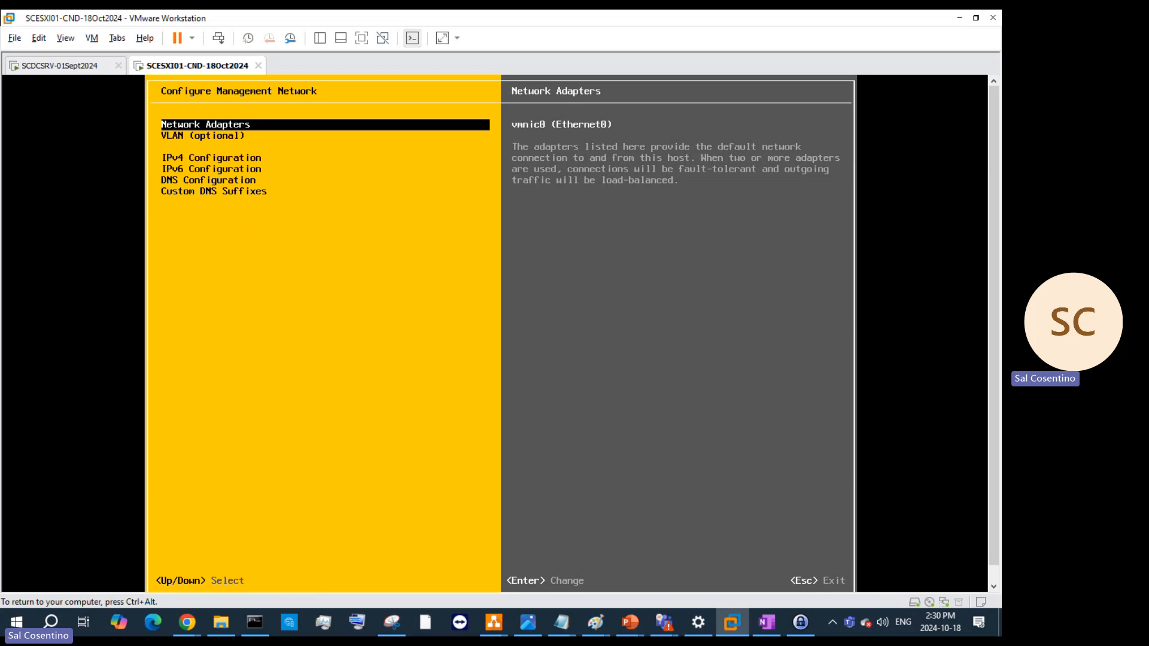
key(Return)
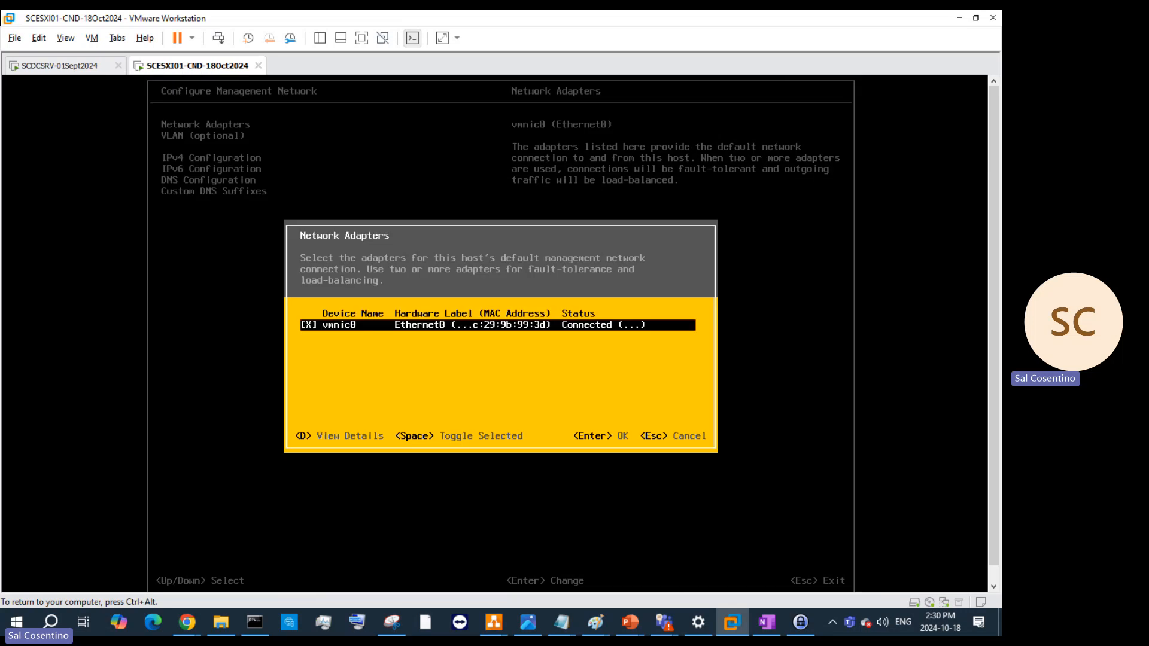
key(Escape)
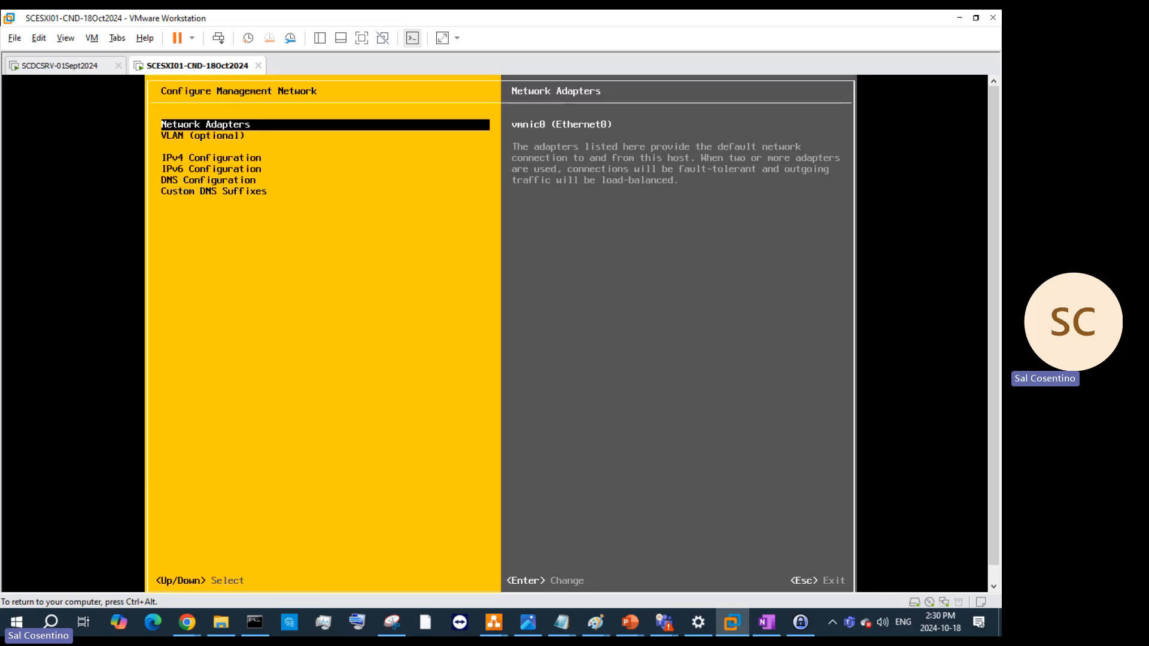
key(Down)
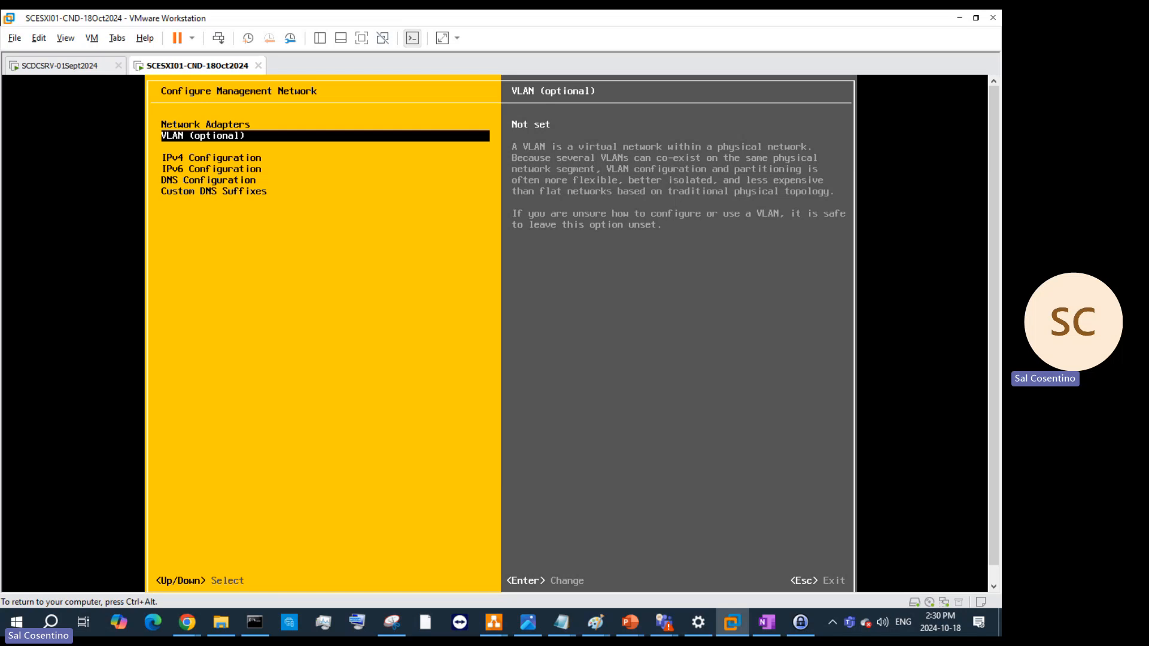
- Release the VM and briefly open, then close, the SCDCSRV-01Sept2024 VM's settings
key(ctrl+alt)
right_click(193, 69)
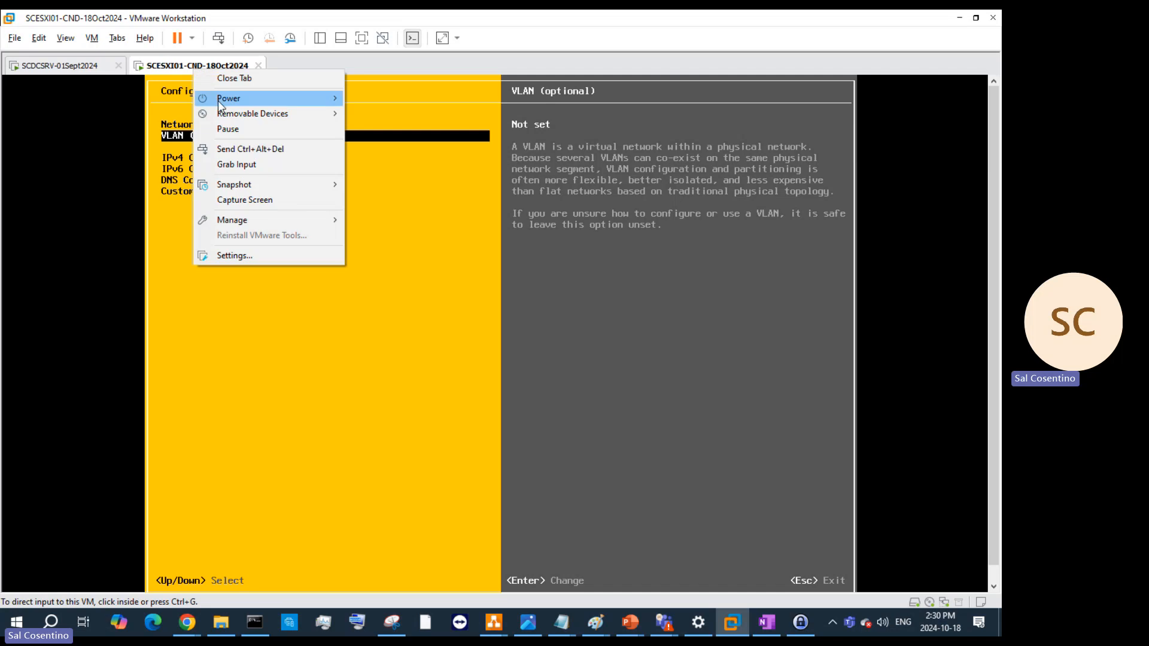
mouse_move(267, 99)
right_click(87, 66)
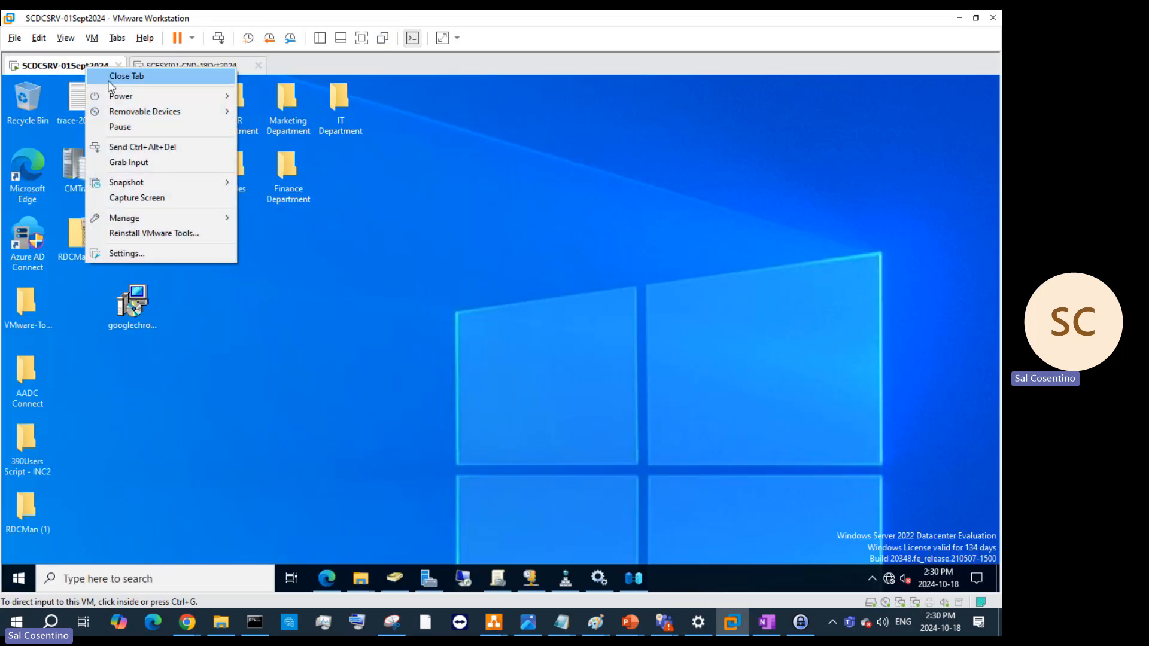
click(145, 256)
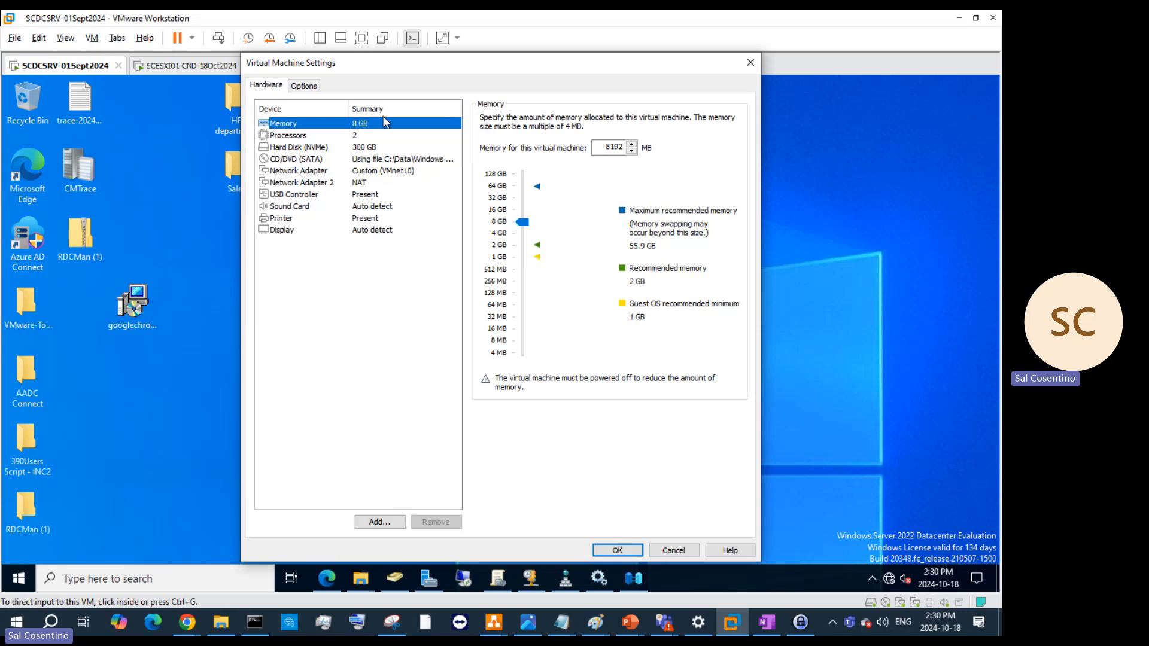
click(751, 62)
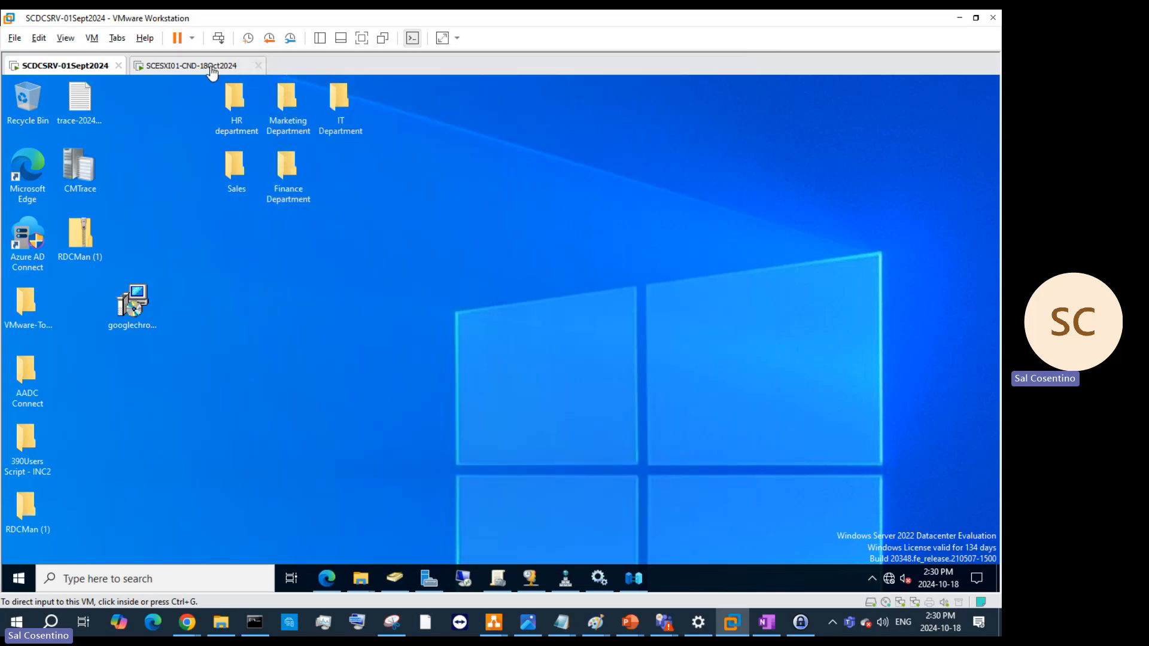
- Switch the ESXi VM's network adapter to custom network VMnet10 and save
right_click(210, 66)
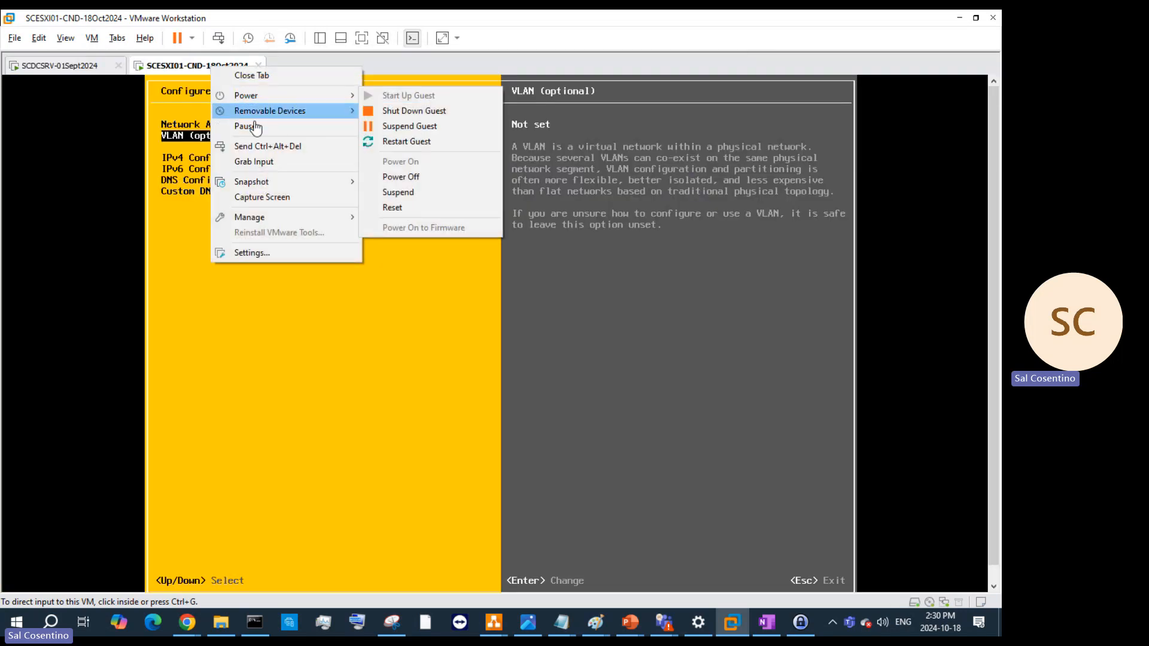
right_click(192, 58)
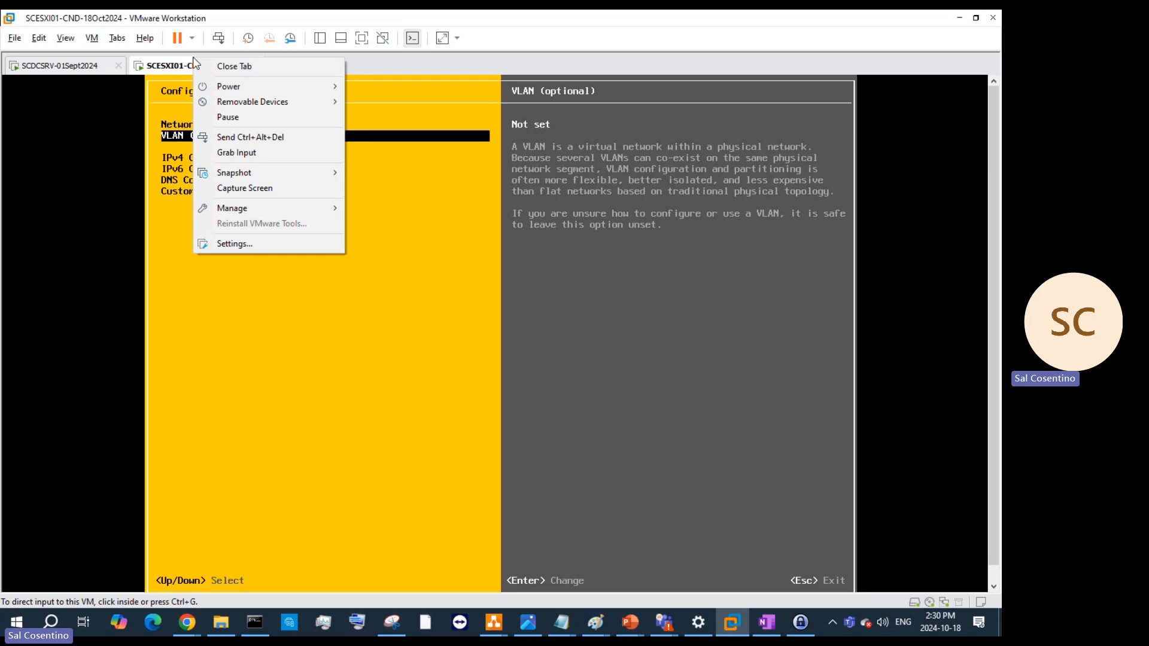
click(282, 247)
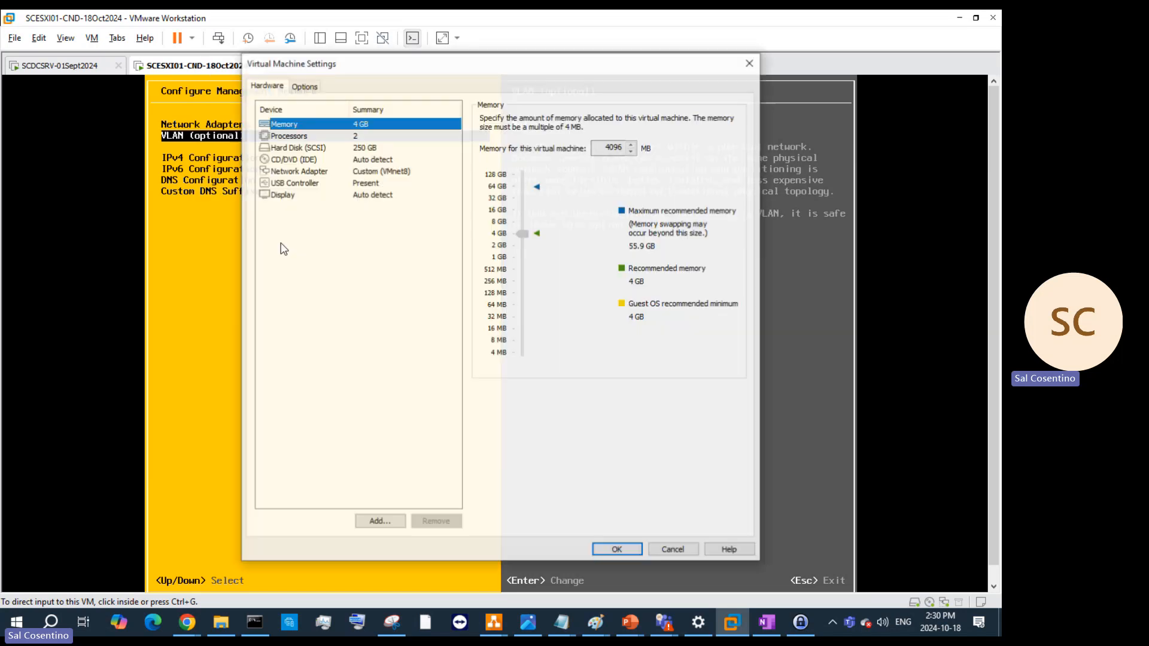
click(383, 170)
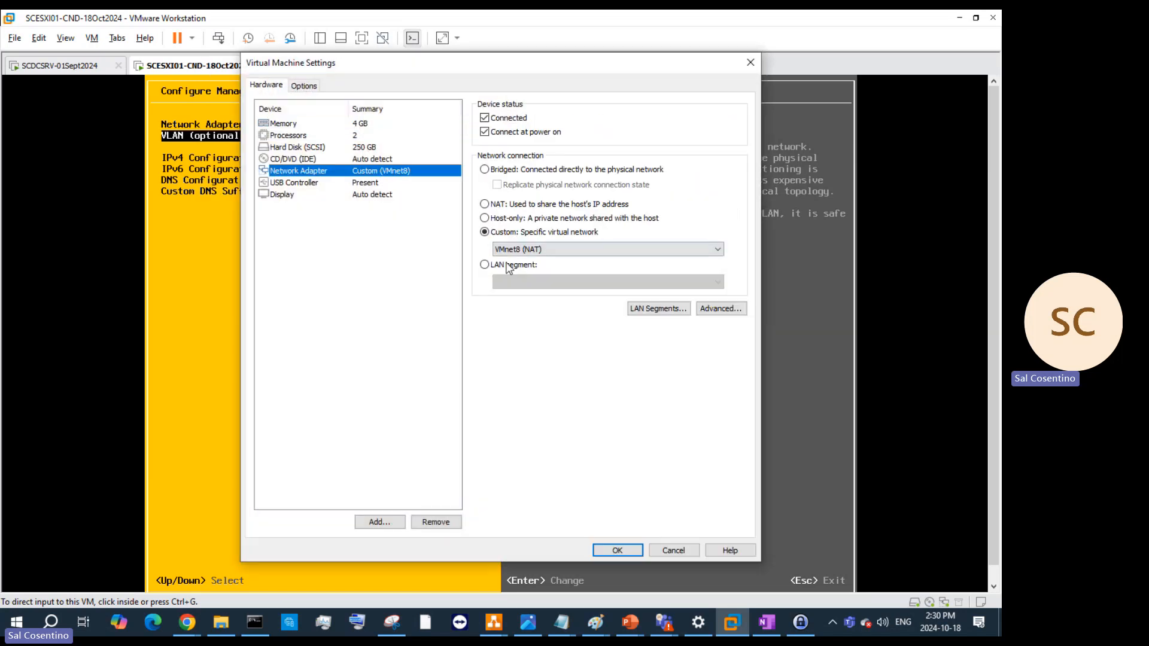
click(526, 250)
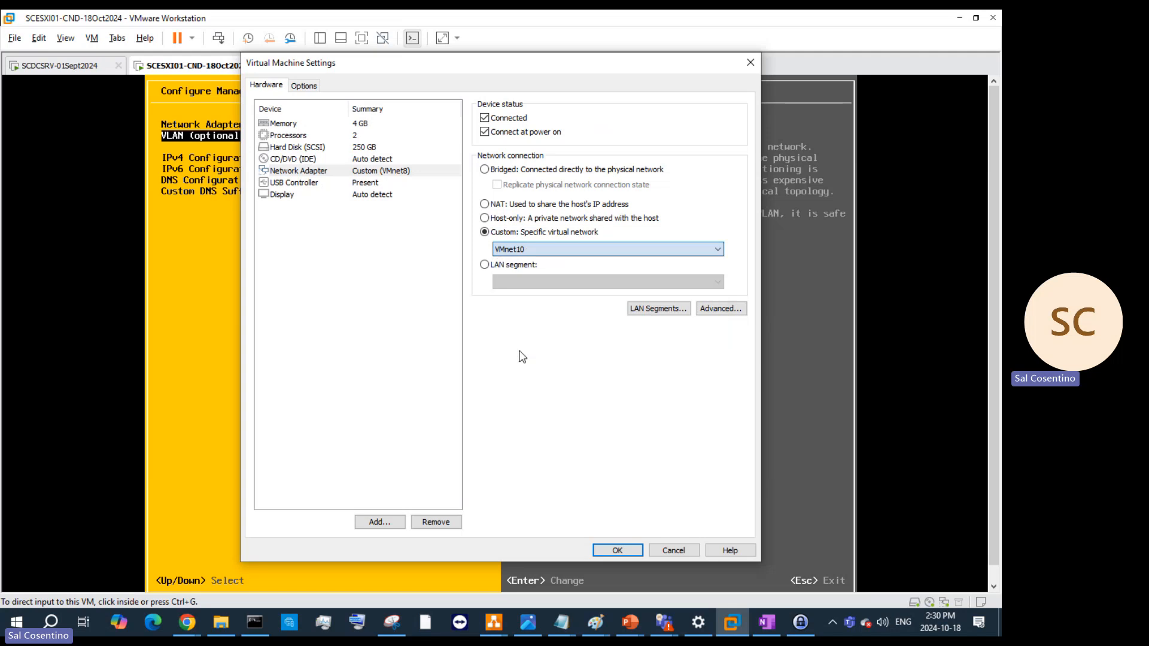
click(520, 352)
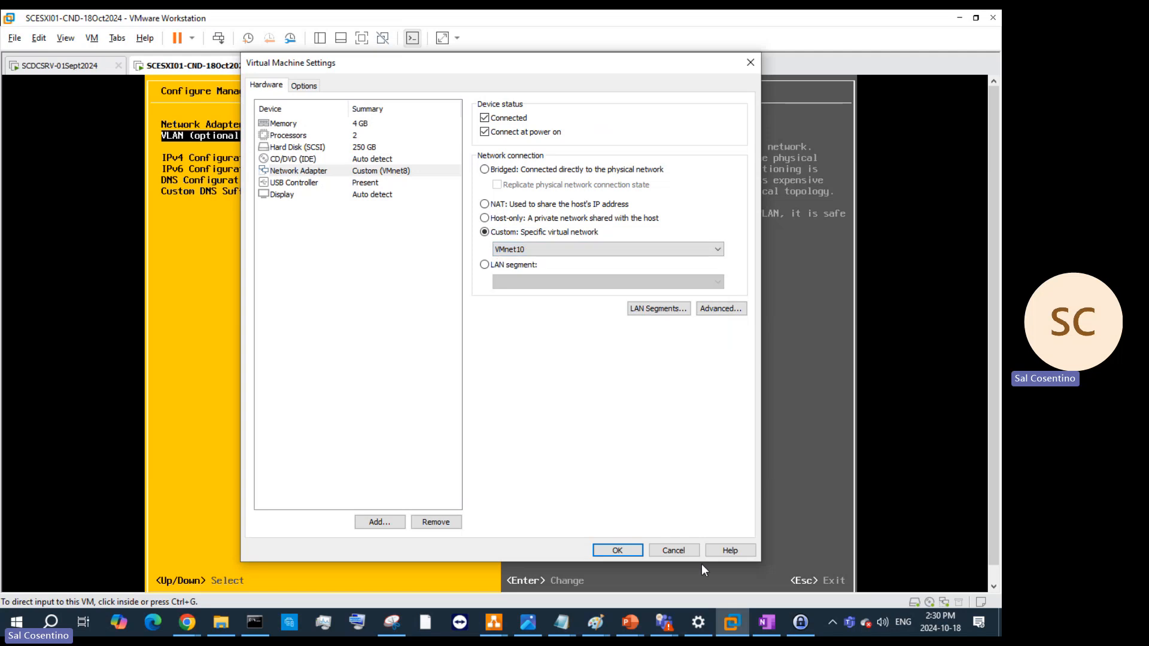
click(619, 551)
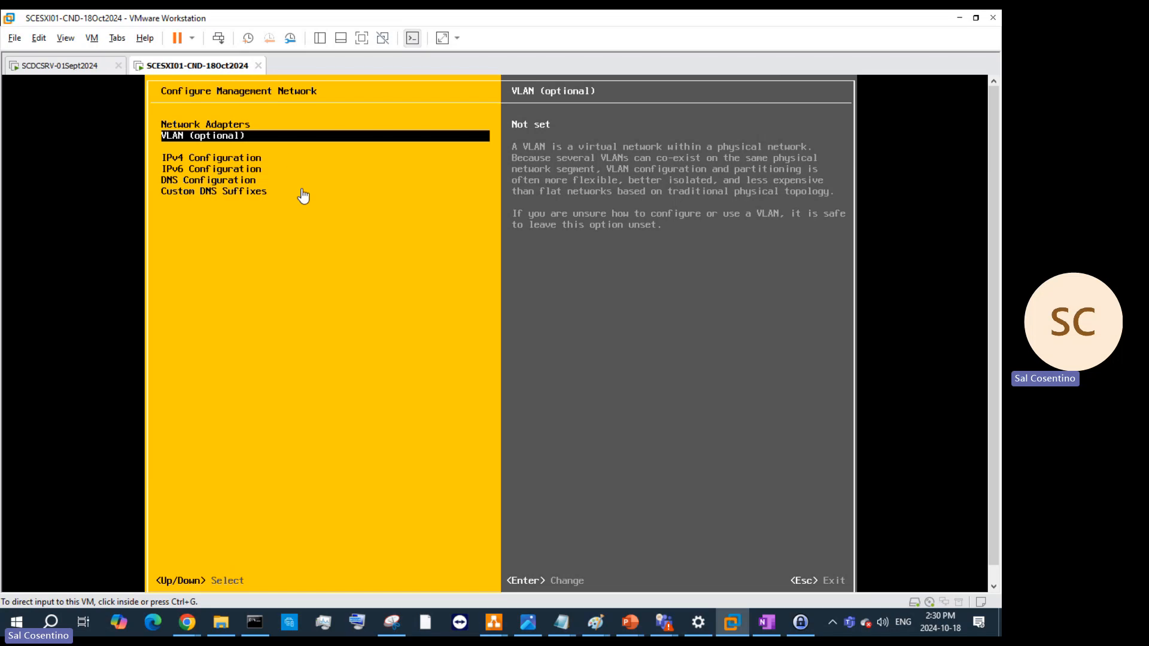
- Leave VLAN (optional) unset and open the IPv4 Configuration dialog
click(288, 138)
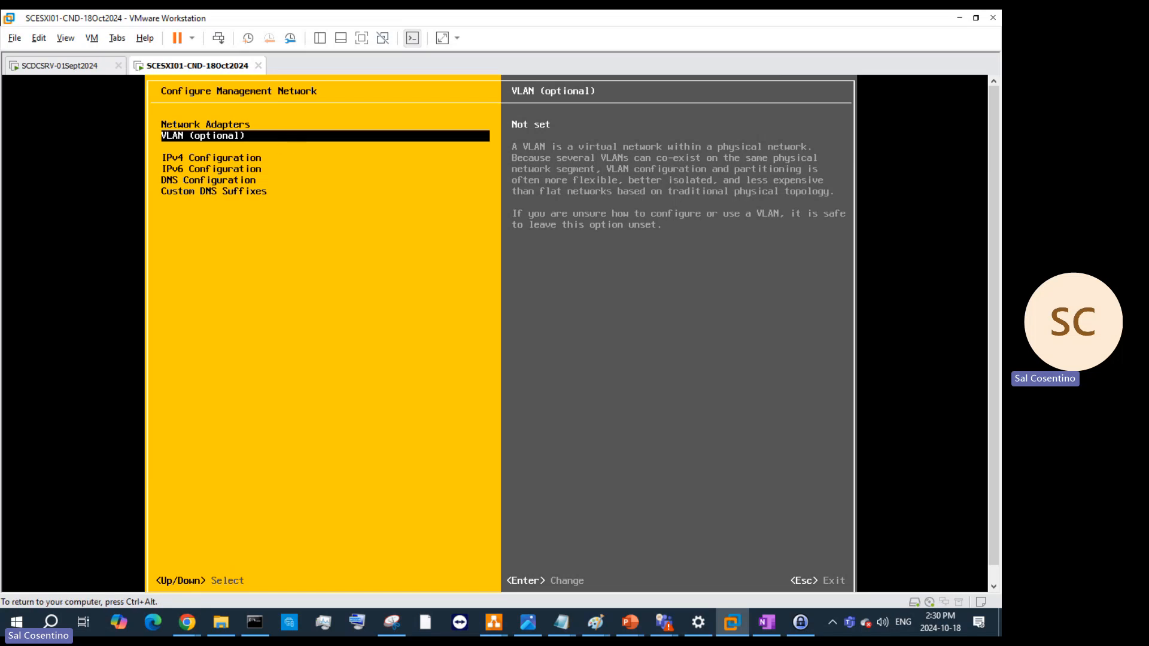
key(Return)
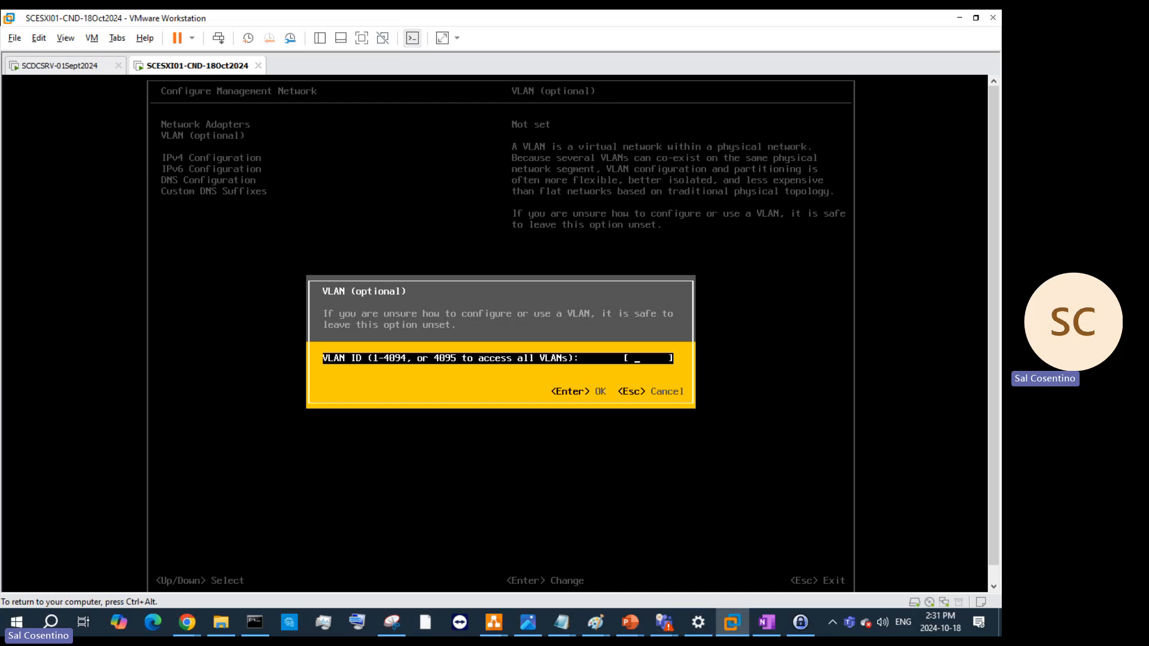
key(Escape)
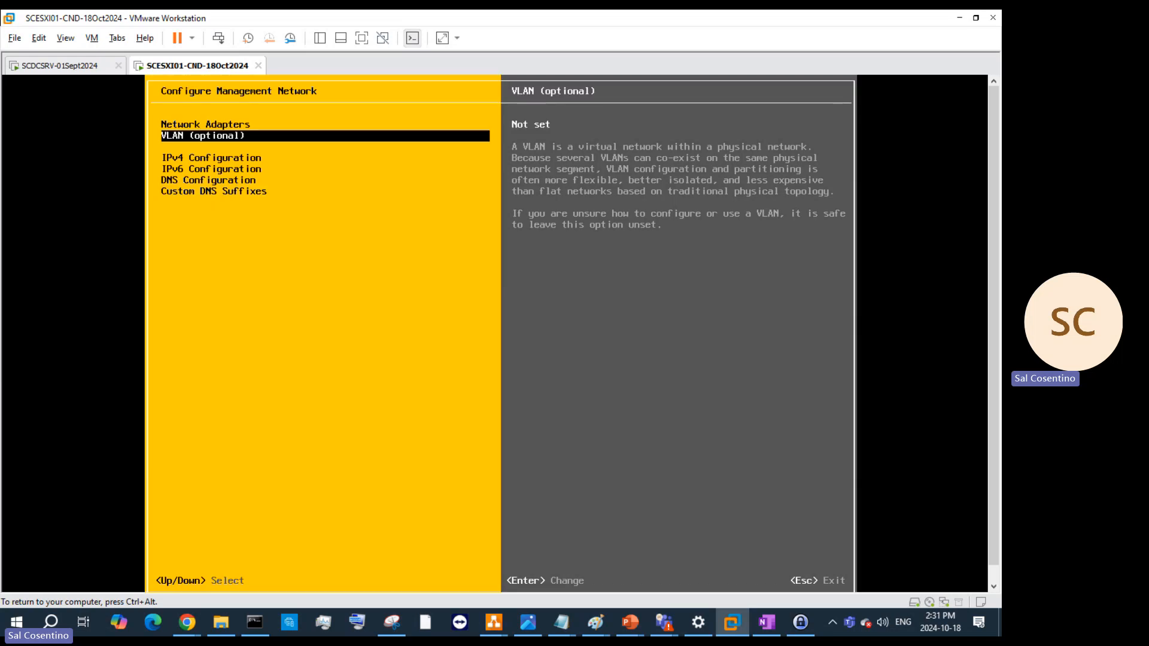
key(Down)
key(Return)
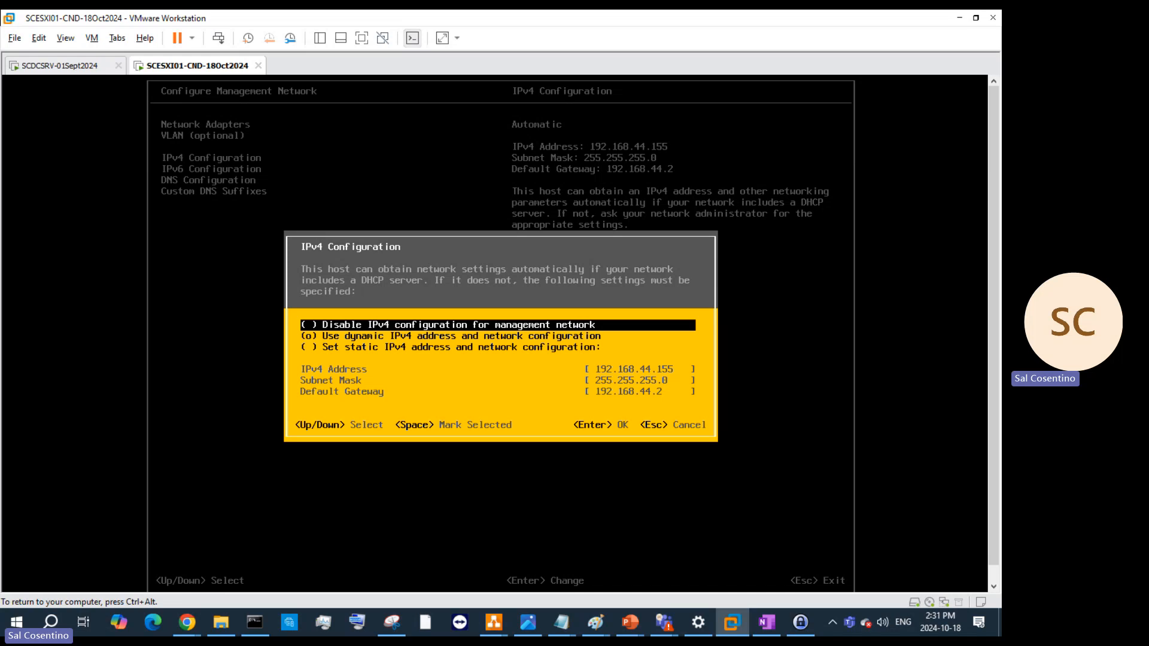
- Switch the ESXi IPv4 configuration from dynamic to a static address
key(Down)
key(Down)
key(Escape)
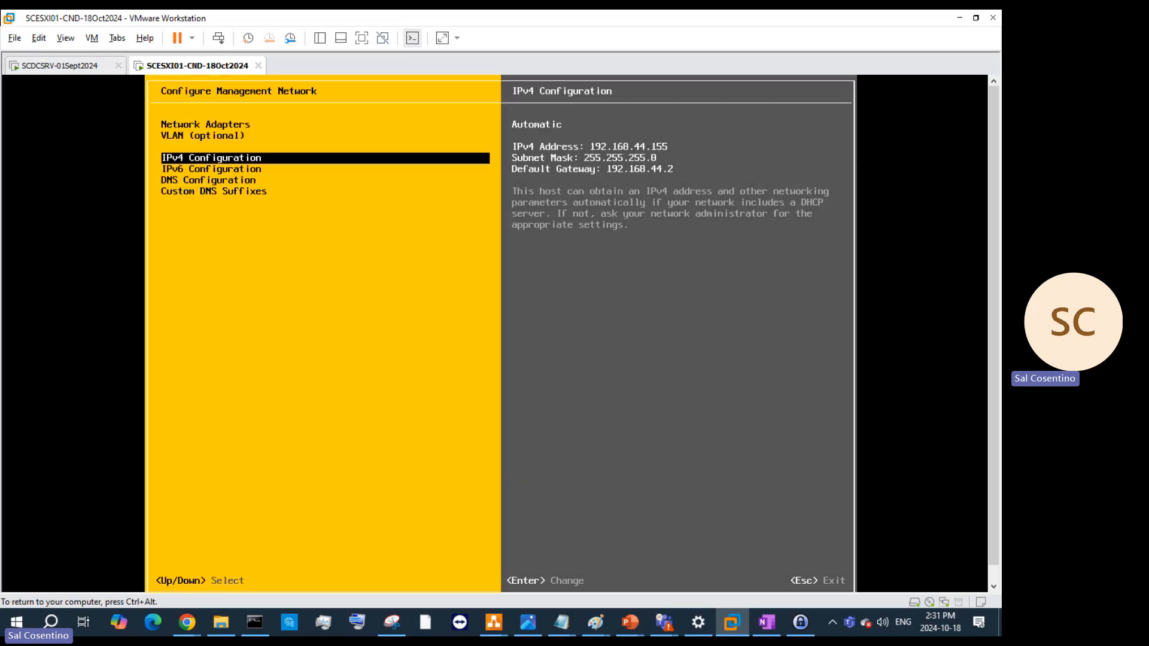
key(Return)
key(Down)
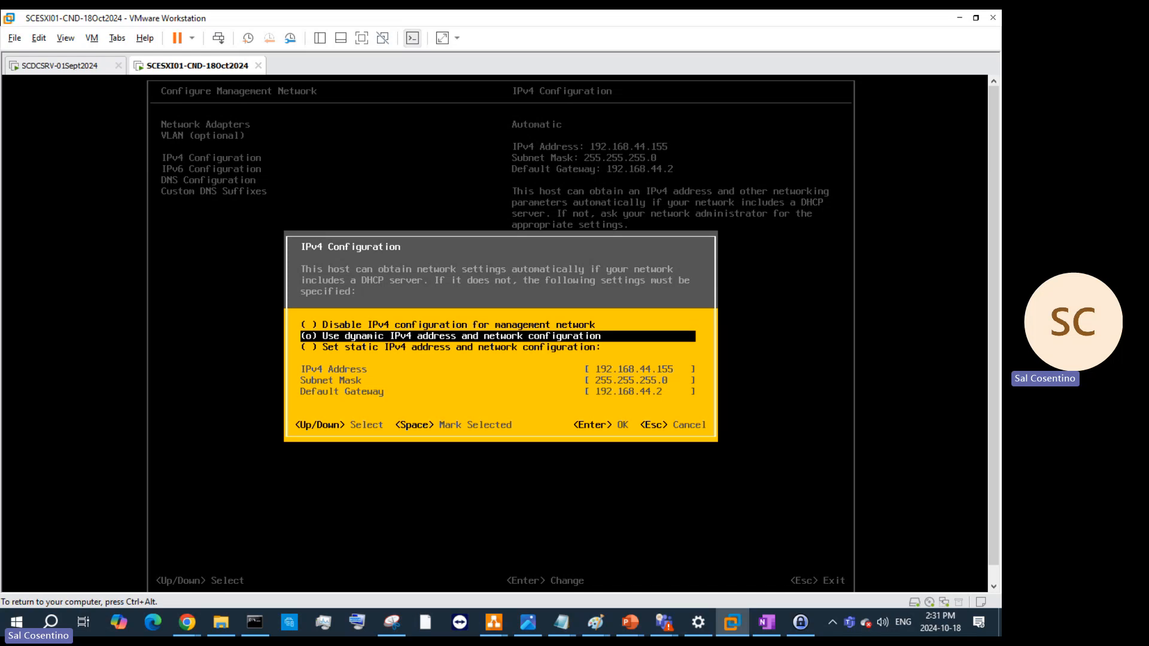
key(Down)
key(space)
- Set the IPv4 address to 192.168.100.7
key(Down)
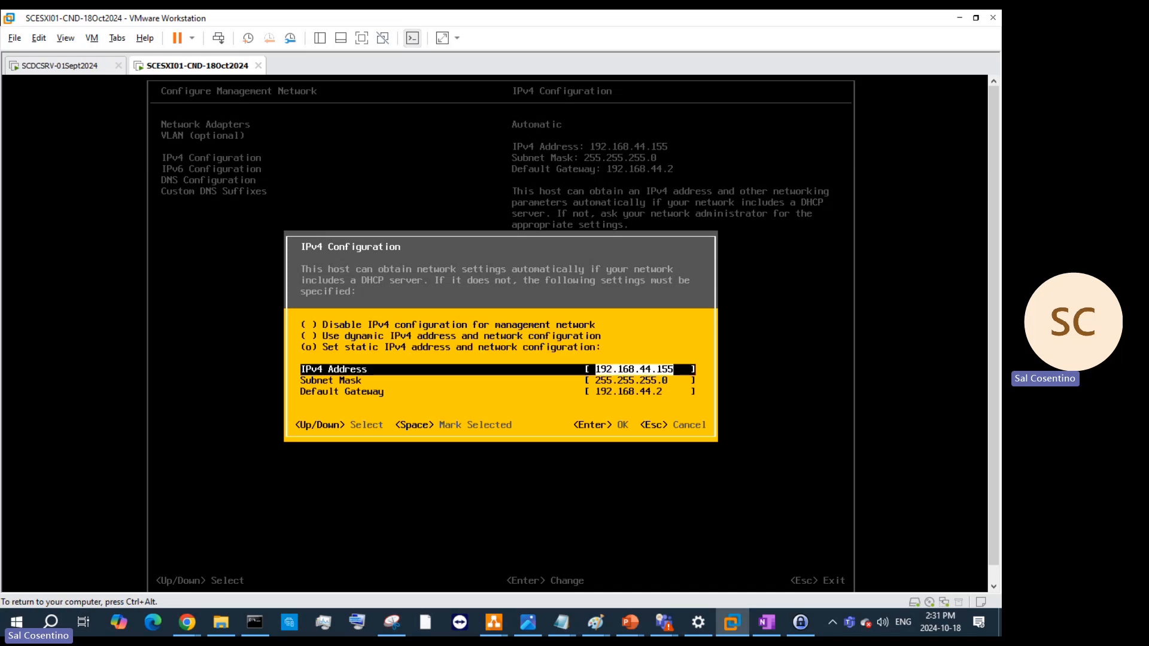
key(Right)
key(BackSpace)
key(BackSpace)
key(BackSpace)
key(BackSpace)
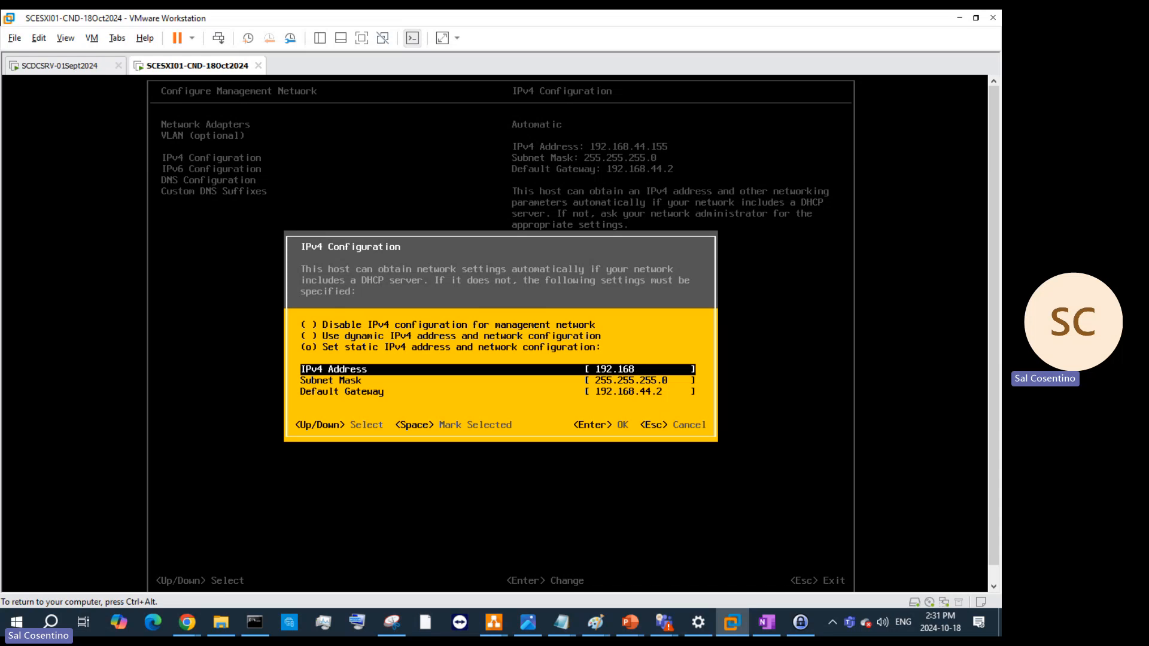
text(100.7)
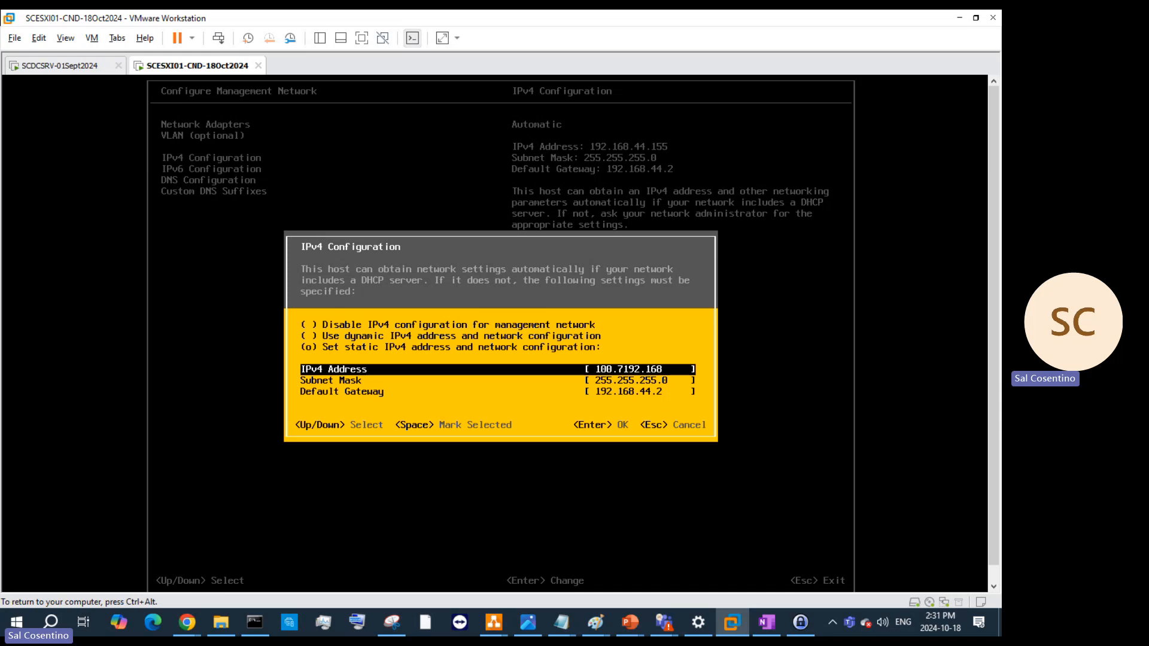
key(BackSpace)
key(BackSpace)
key(BackSpace)
key(BackSpace)
key(BackSpace)
key(BackSpace)
key(BackSpace)
key(BackSpace)
key(BackSpace)
key(BackSpace)
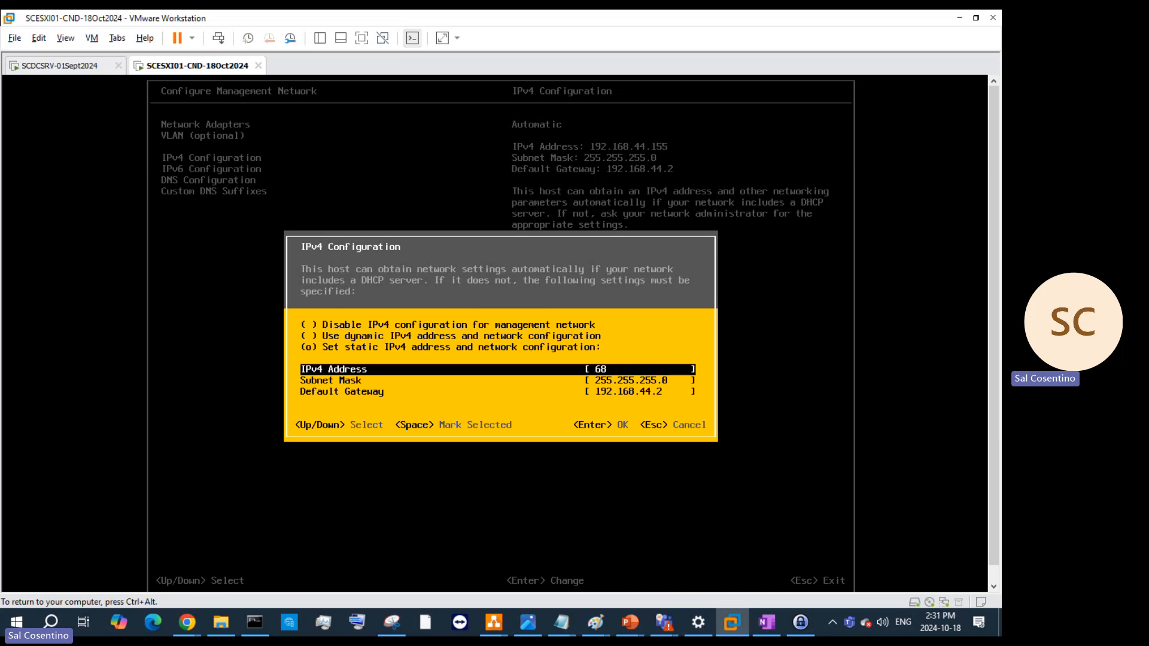
key(BackSpace)
key(BackSpace)
text(192.168.100.7)
- Set the default gateway to 192.168.100.10 with mask 255.255.255.0 and save
key(Down)
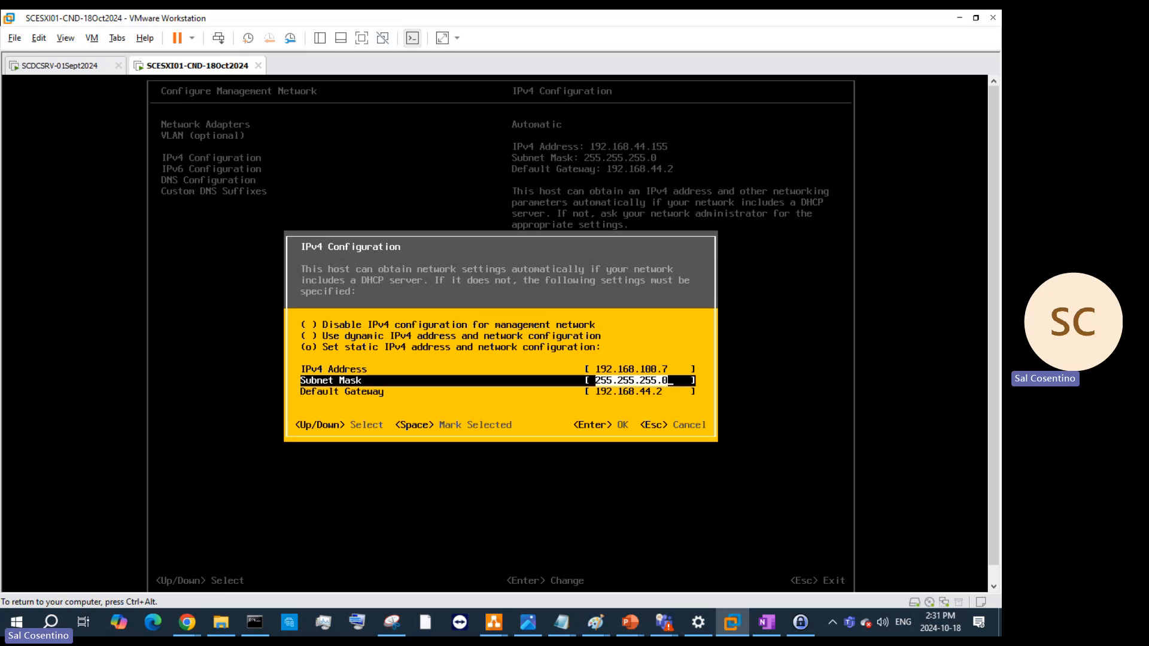
key(Down)
key(BackSpace)
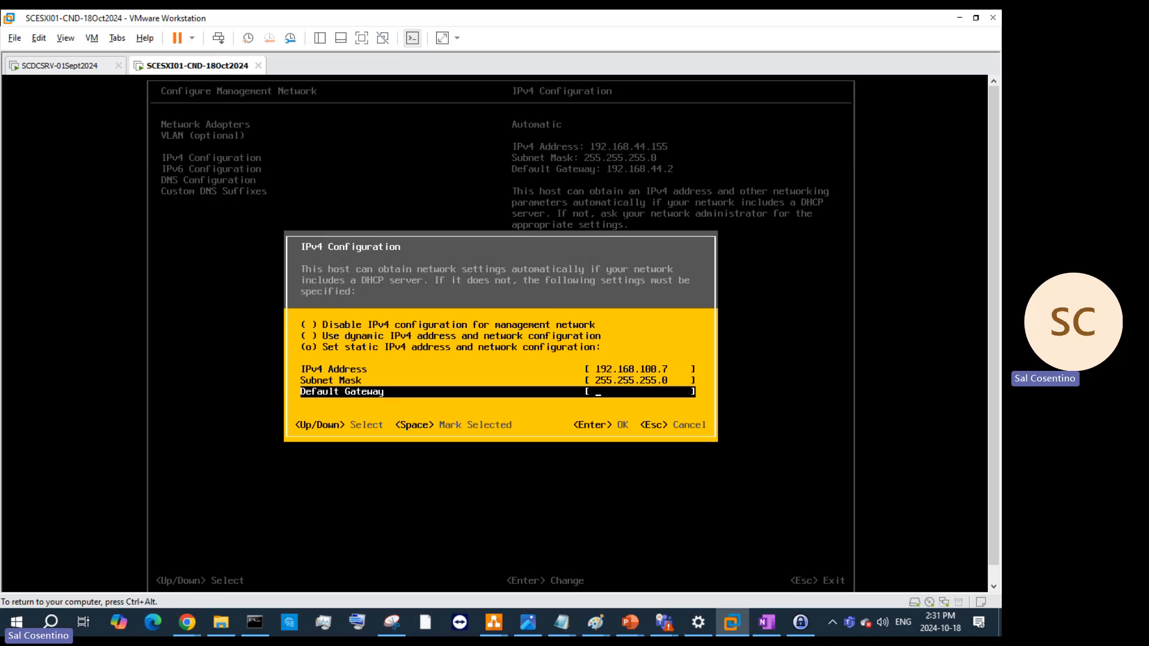
text(192)
key(Return)
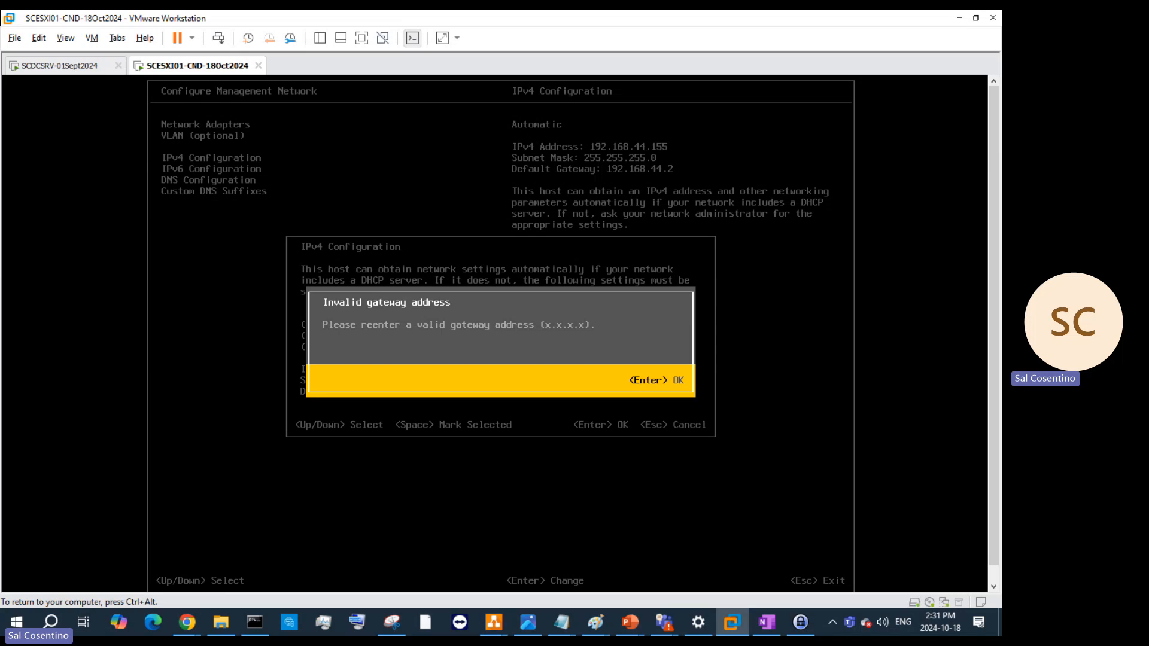
key(Return)
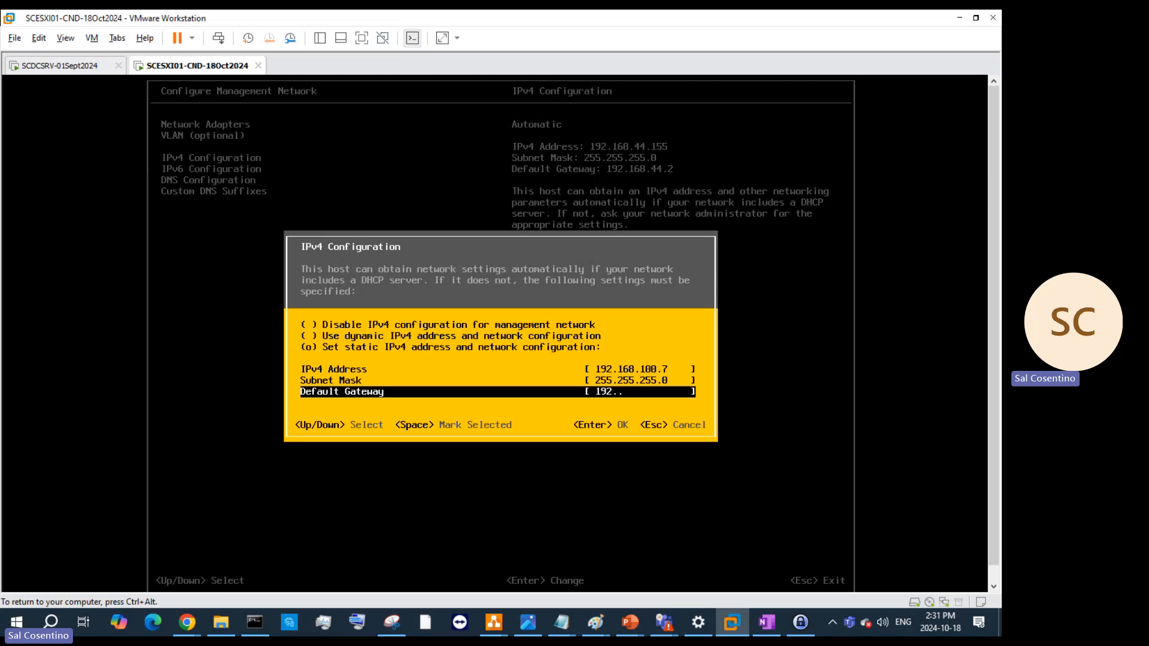
text(168.100.10)
key(Return)
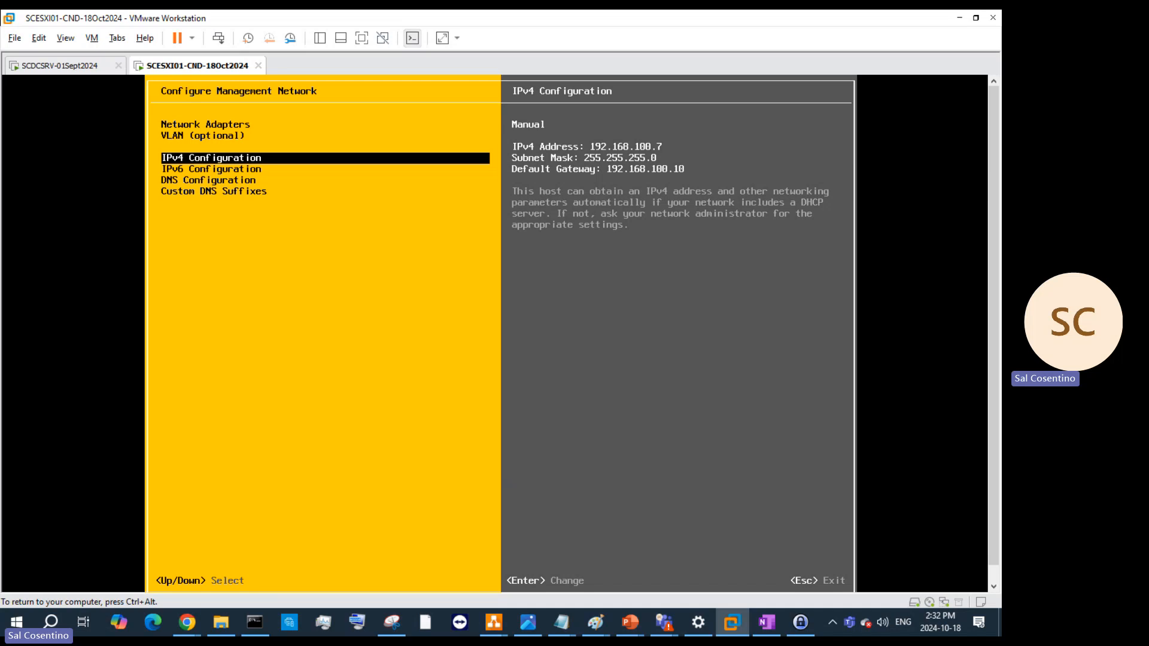
- Switch DNS to manual servers with primary DNS server 192.168.100.10
key(Down)
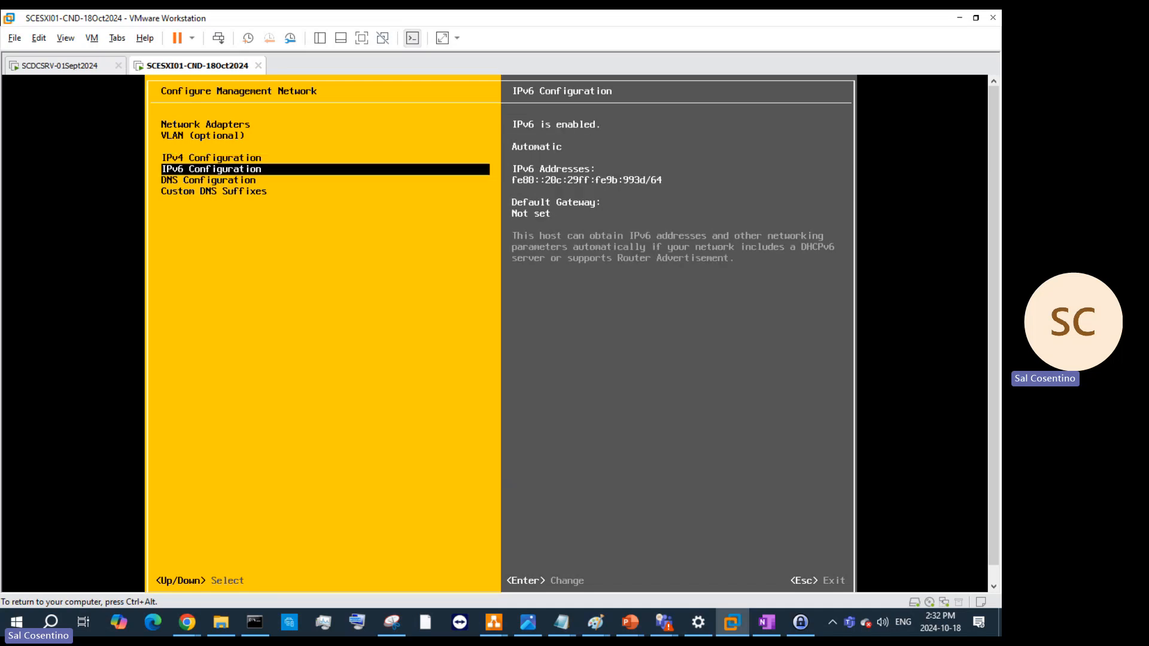
key(Down)
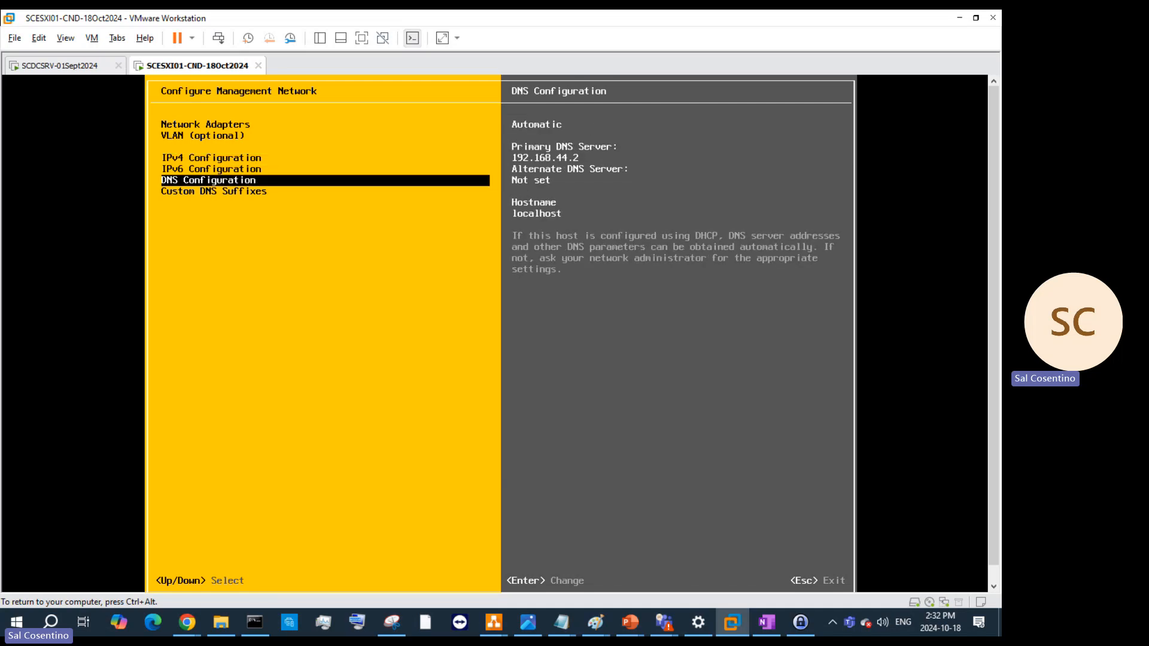
key(Return)
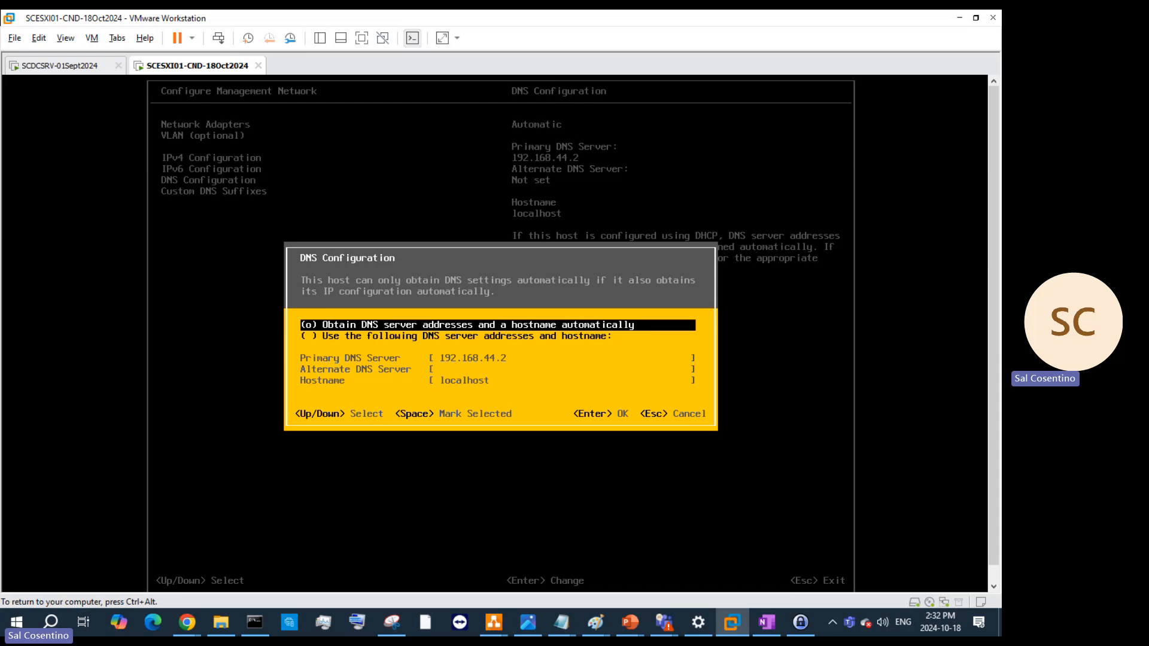
key(Down)
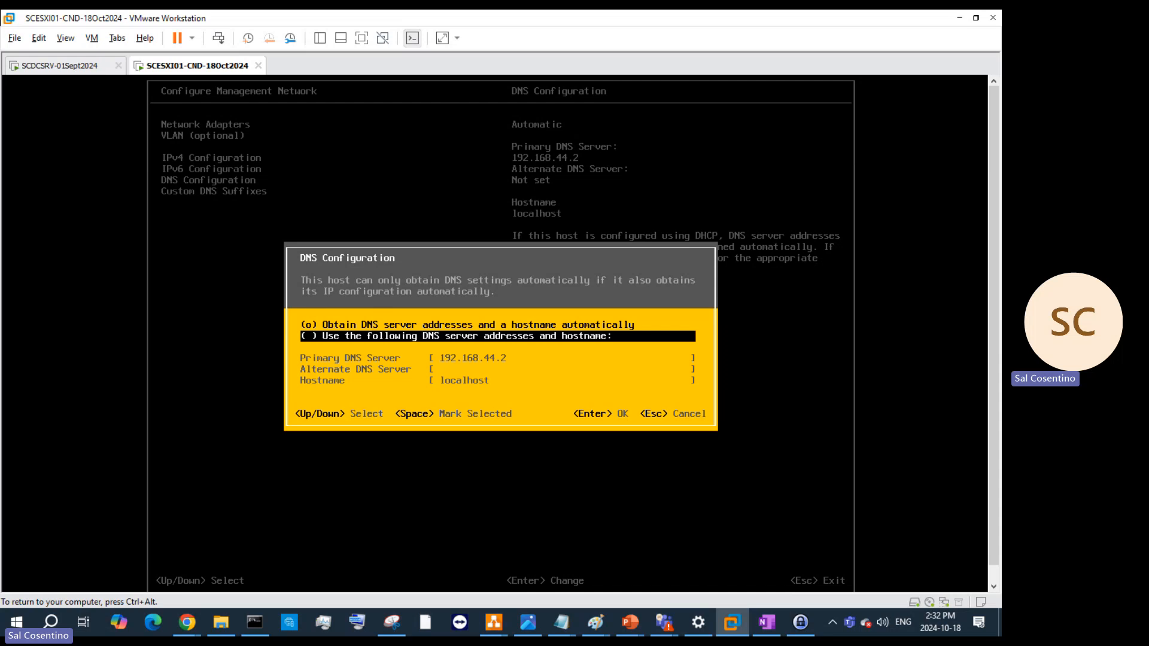
key(space)
key(Down)
key(Down)
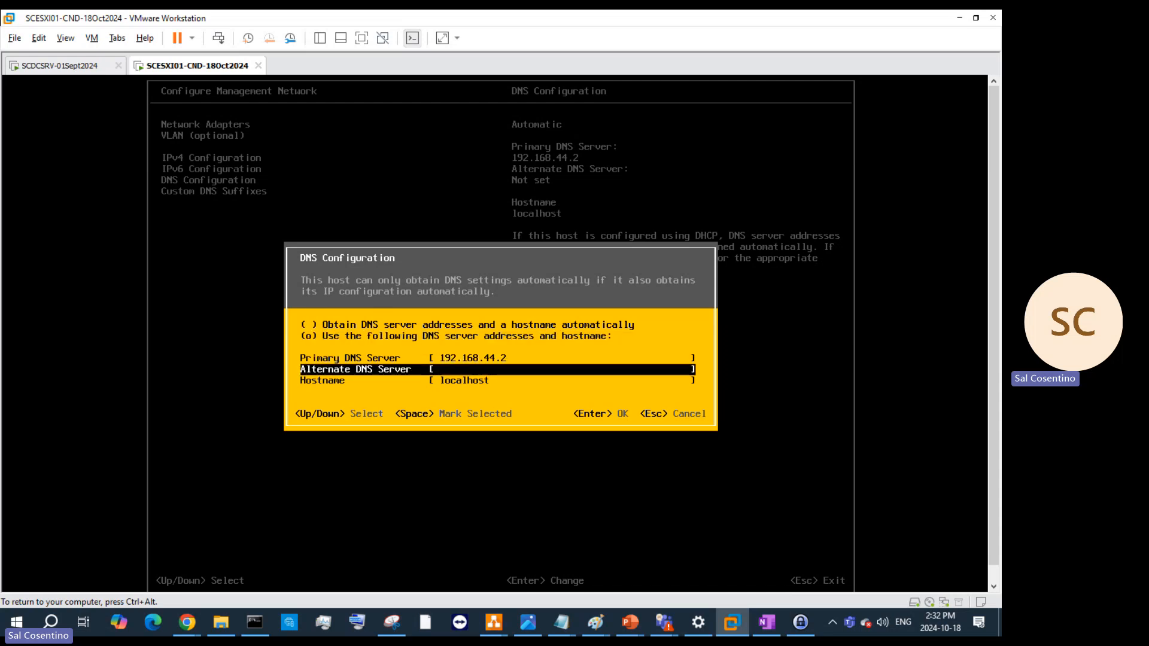
key(Up)
key(BackSpace)
key(BackSpace)
key(BackSpace)
key(BackSpace)
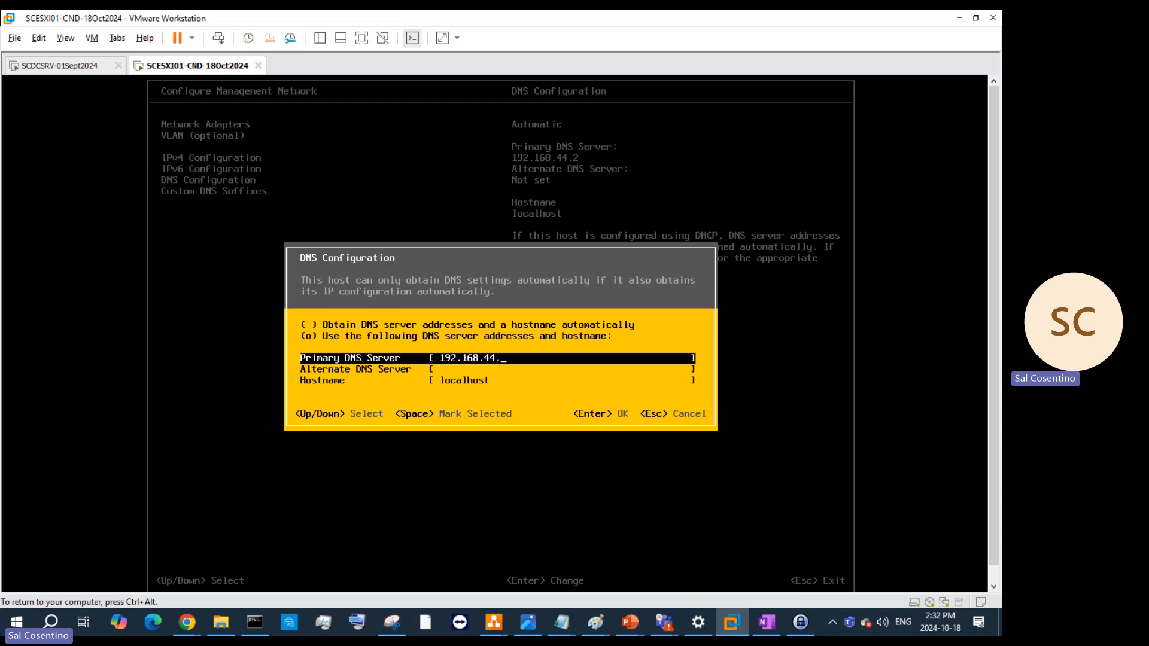
text(100.10)
key(Return)
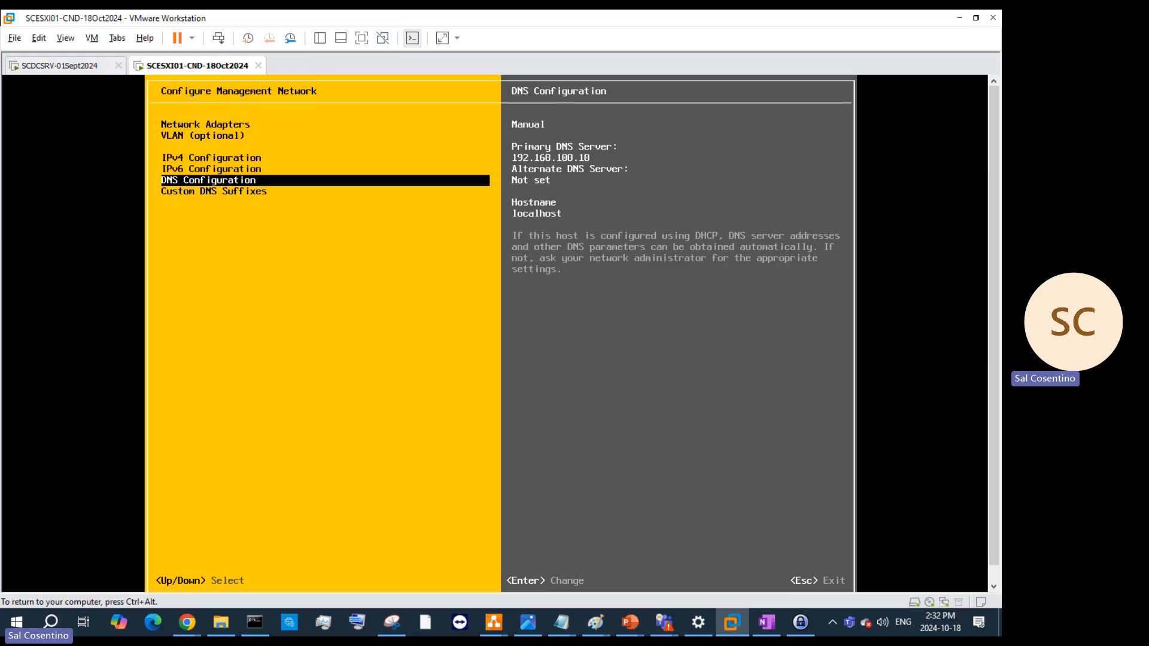
- Replace the hostname localhost with SCESXI01-CND
key(Return)
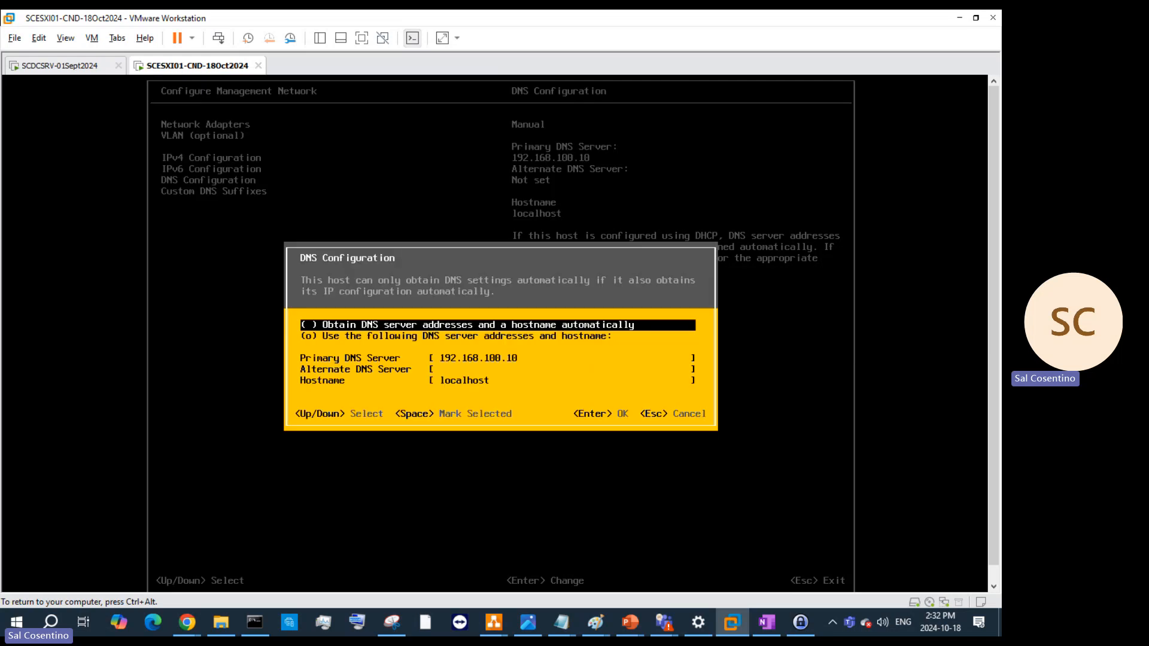
key(Down)
key(Down)
key(Down)
key(Down)
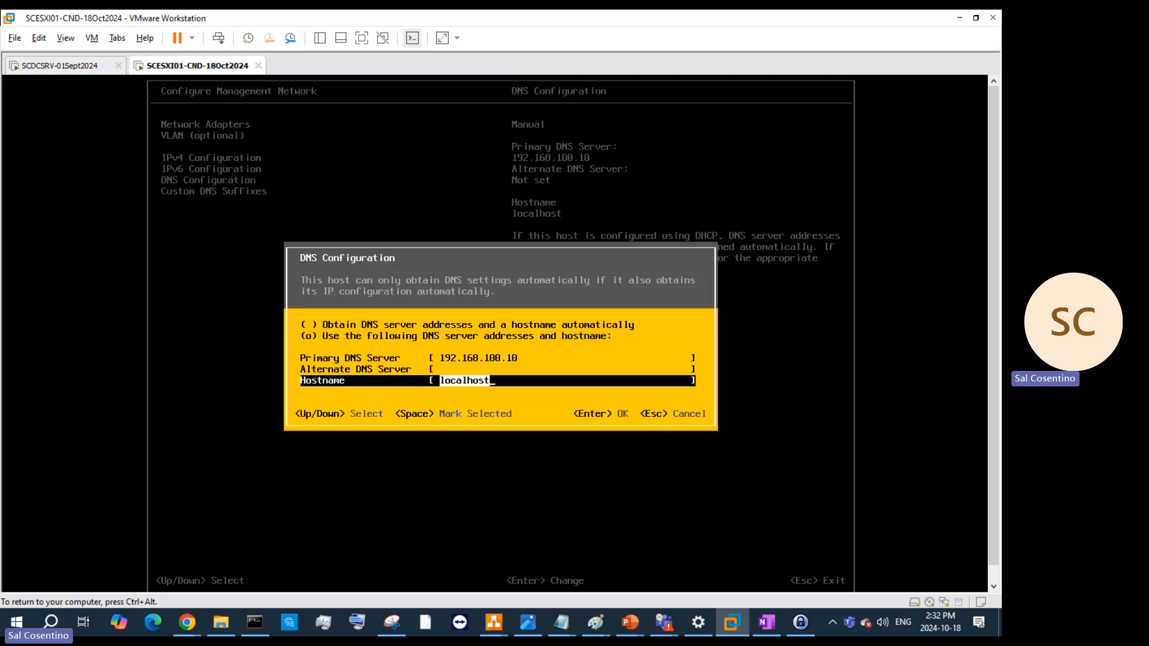
key(BackSpace)
text(SCESXI01-CND)
key(Return)
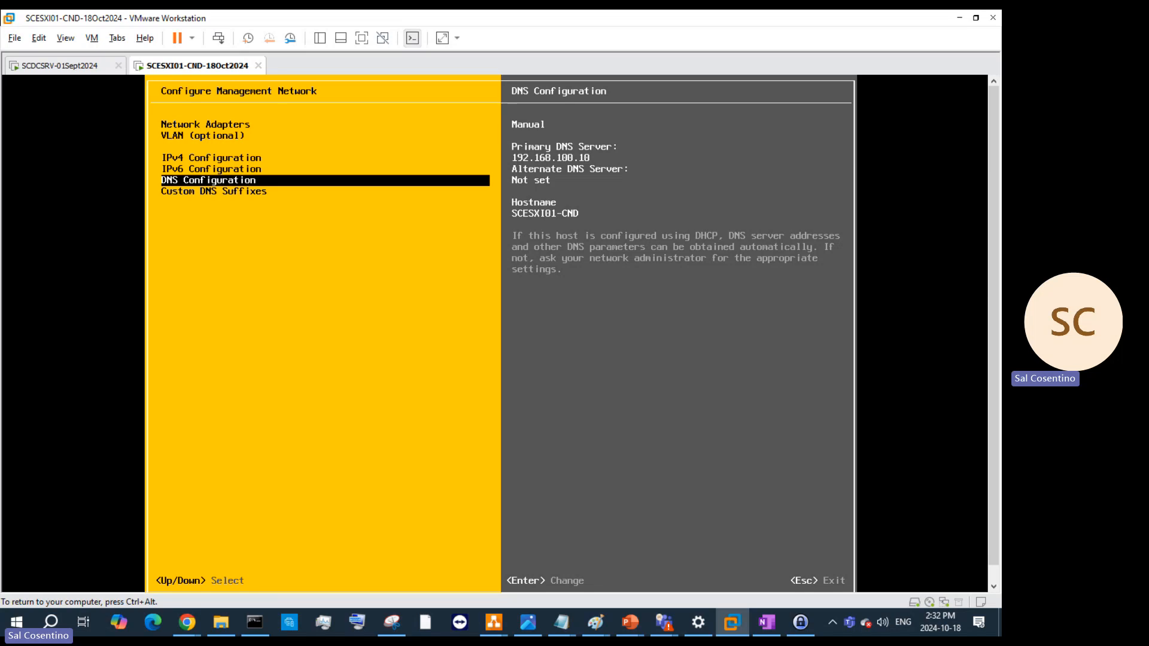
- Replace custom DNS suffix localdomain with SCESXI01-CND and return to Network Adapters
key(Down)
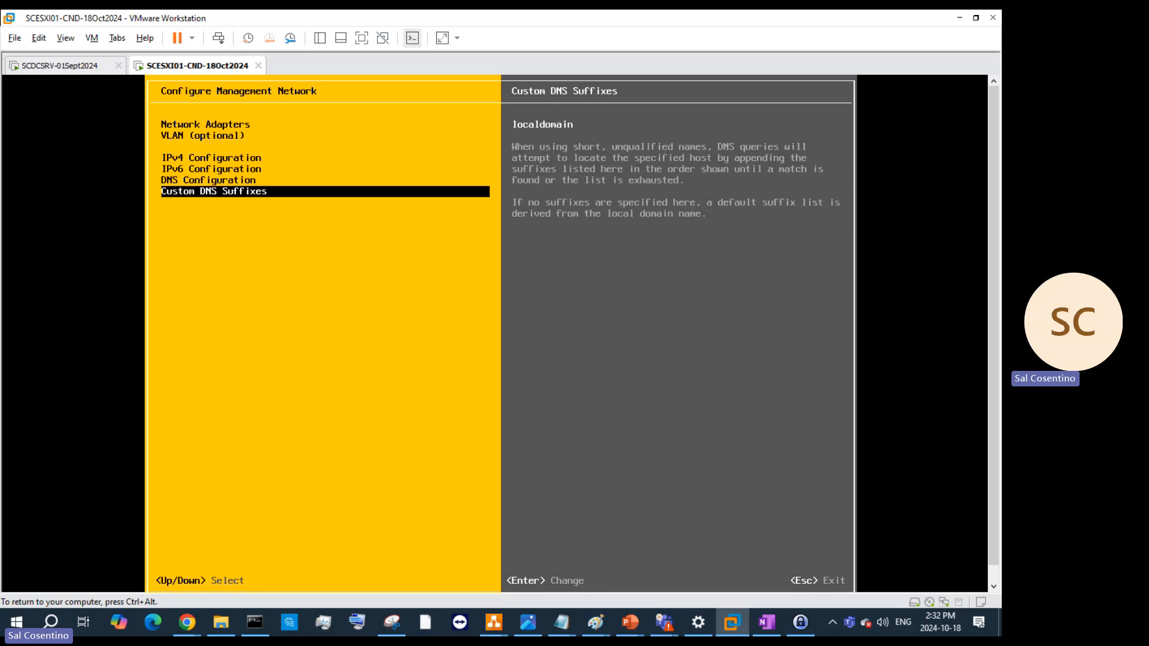
key(Return)
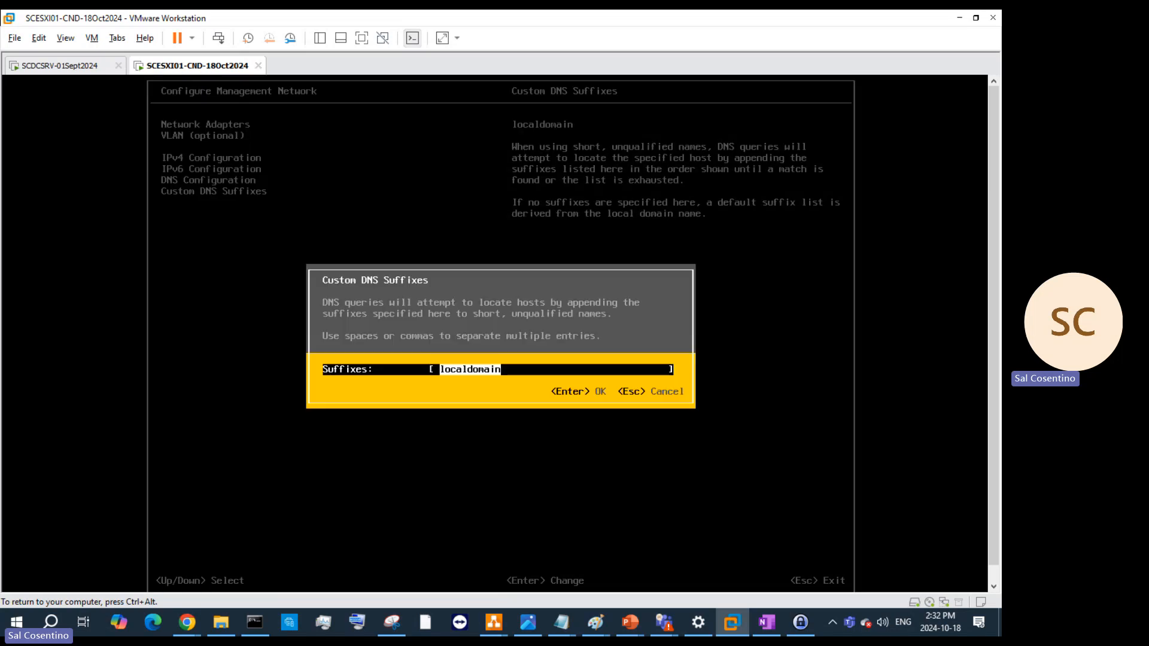
text(SCESXI0)
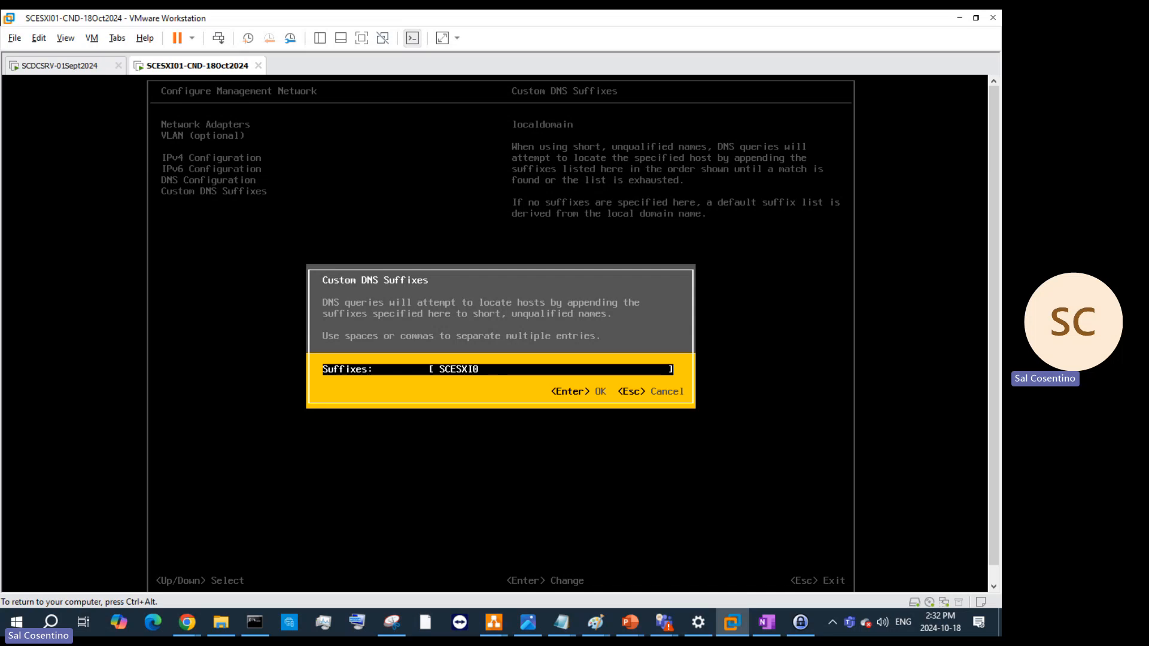
text(1-CND)
key(Return)
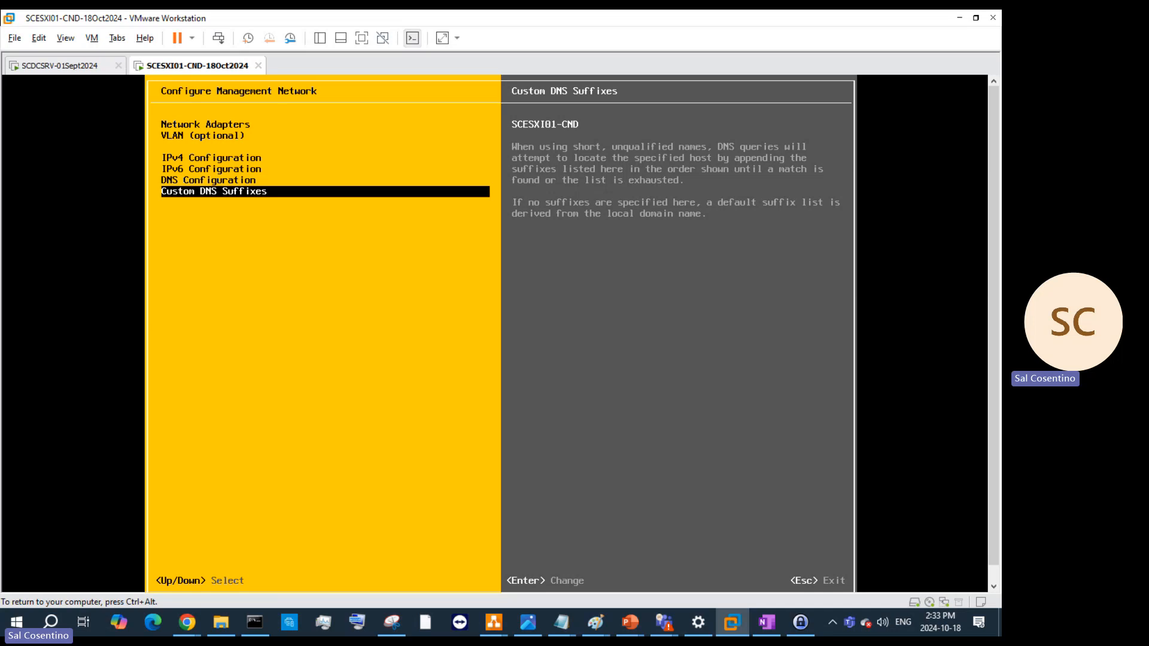
key(Up)
key(Up)
key(Up)
key(Up)
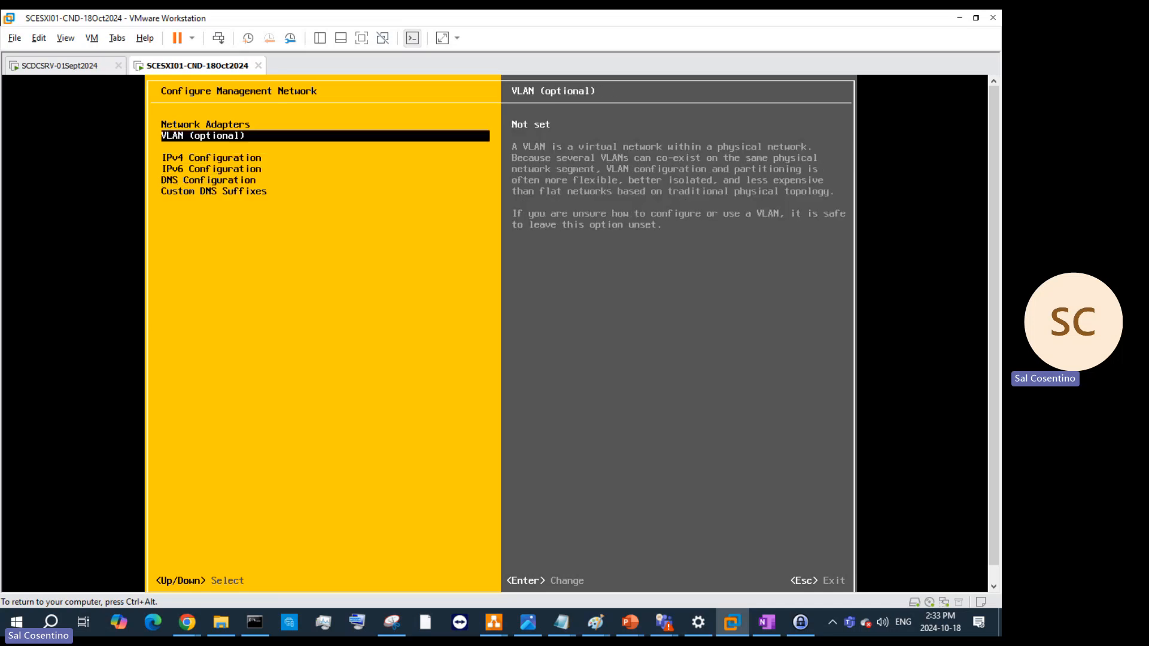
key(Up)
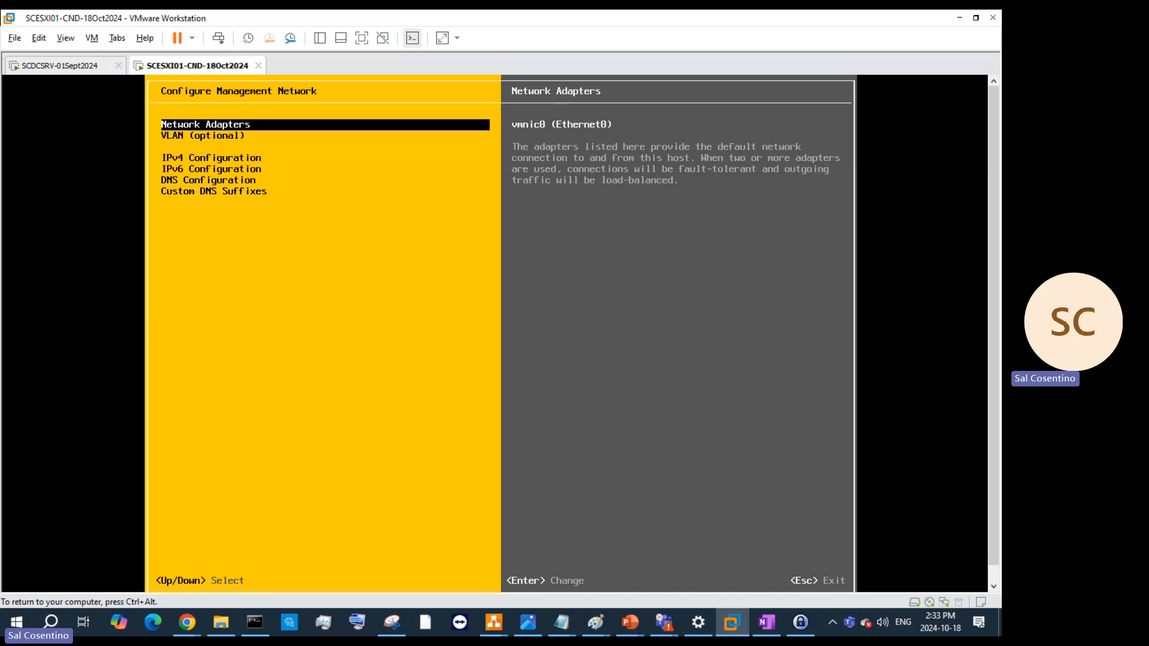
- Apply and restart the management network, exit to the main screen, and reopen the login prompt
key(Escape)
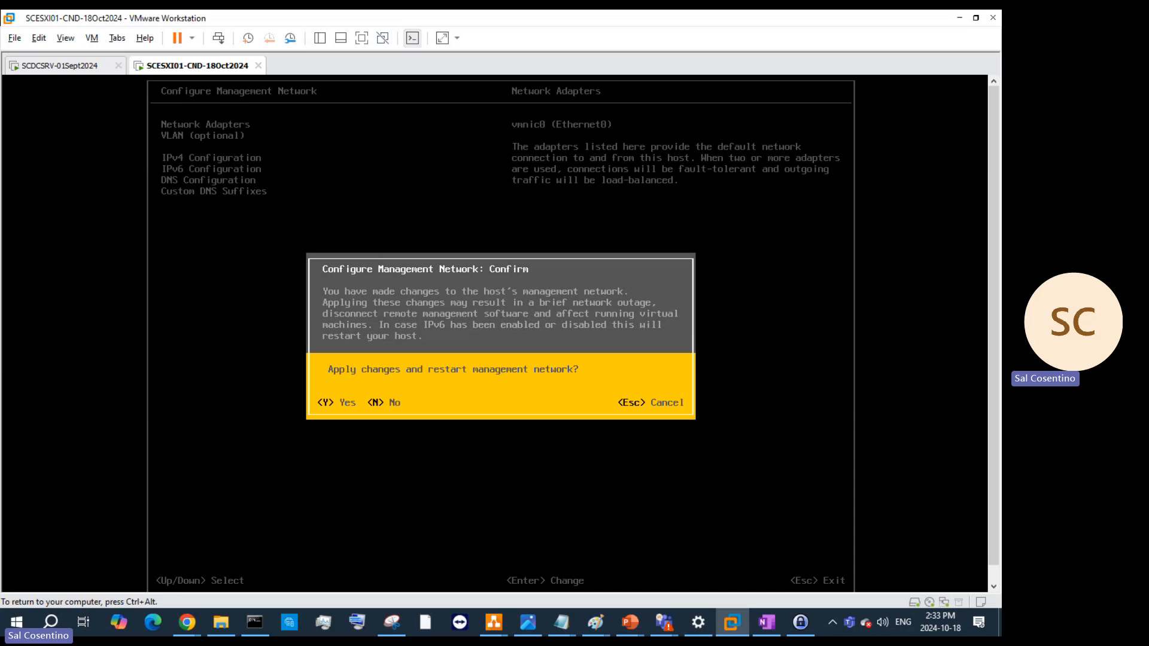
key(Escape)
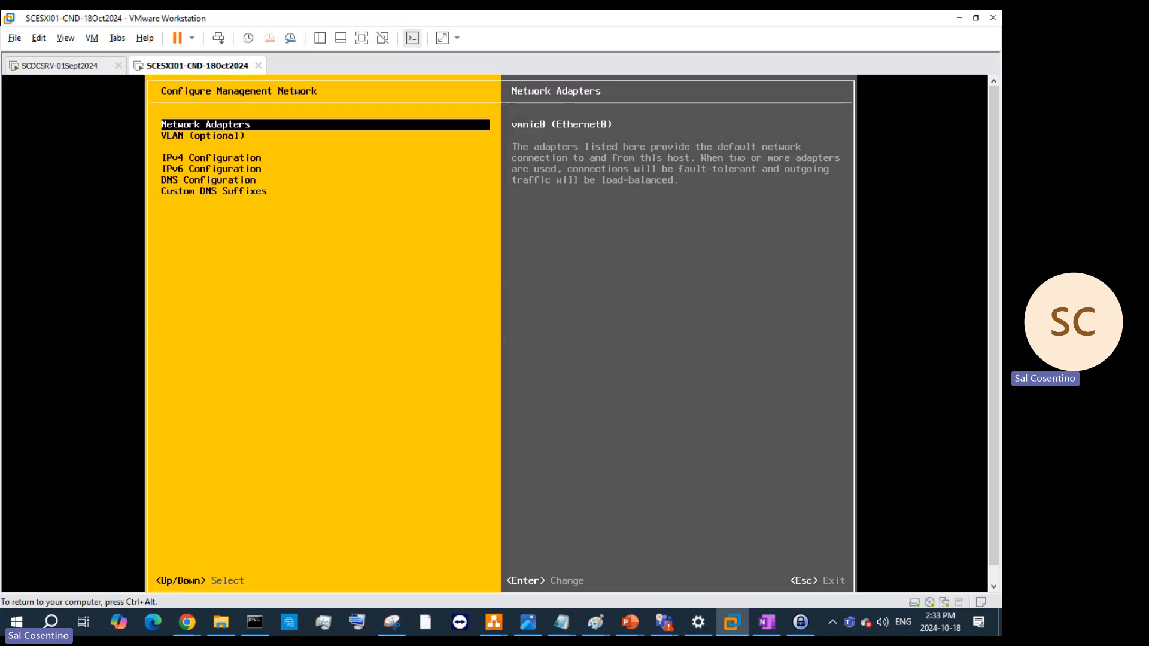
key(Escape)
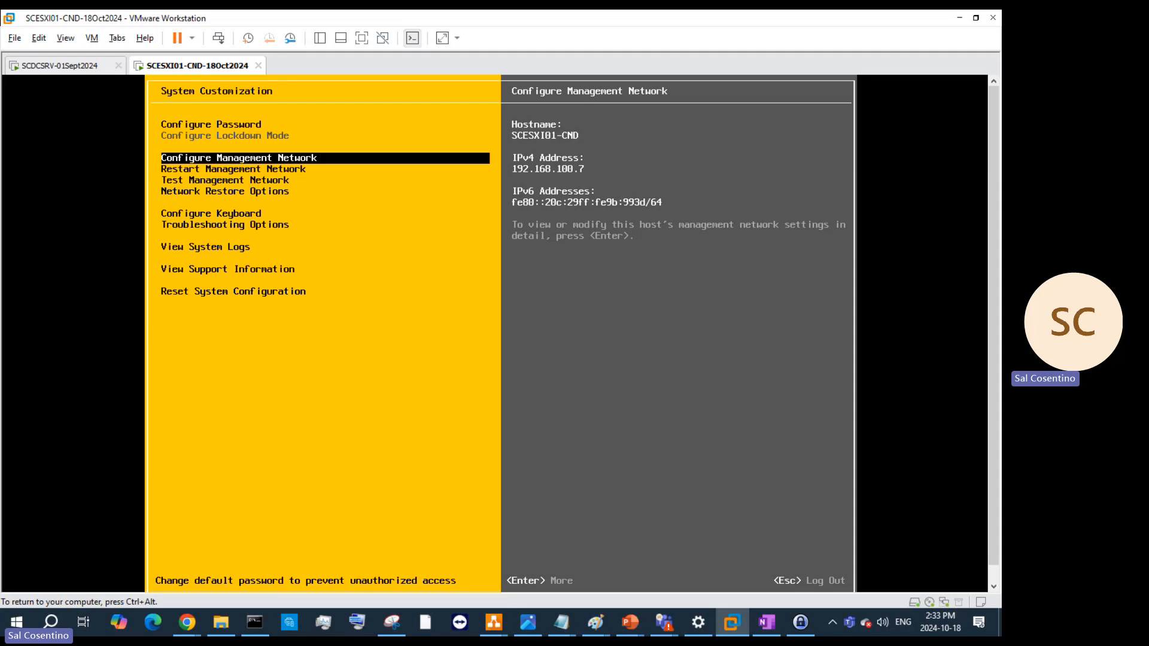
key(Escape)
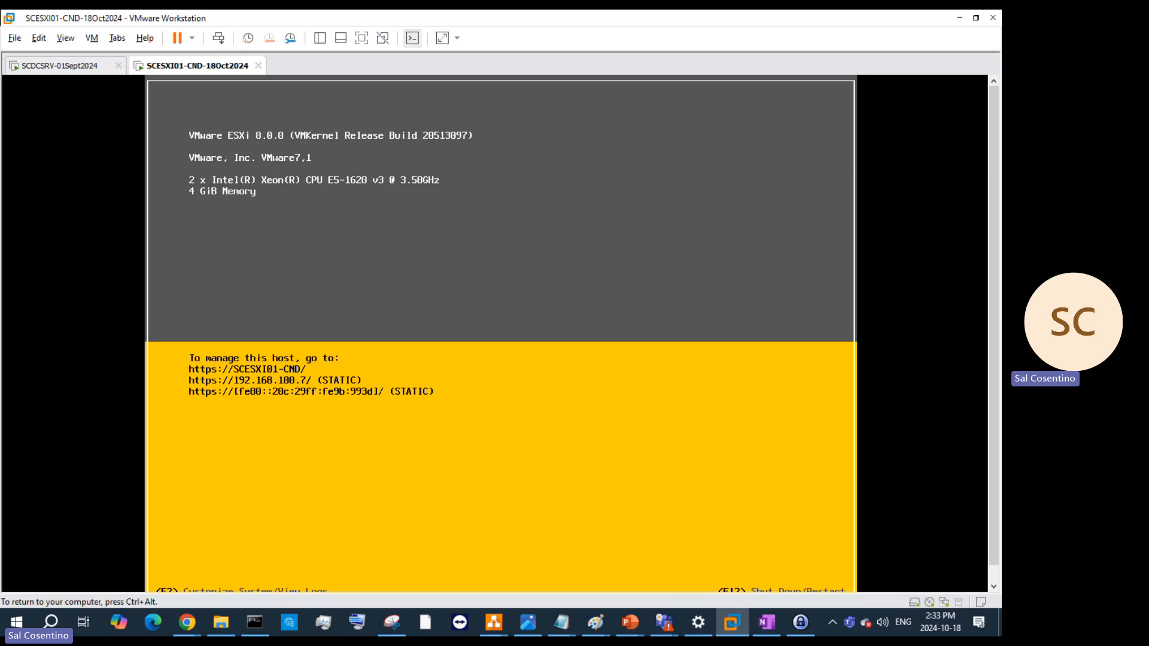
key(F2)
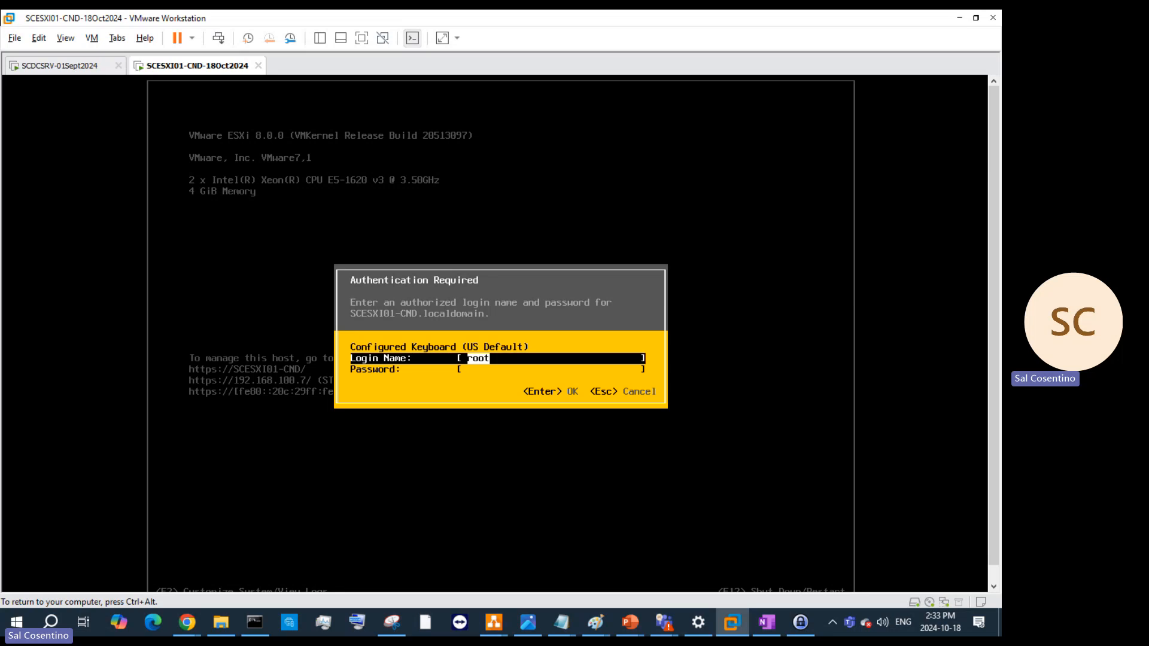
key(Tab)
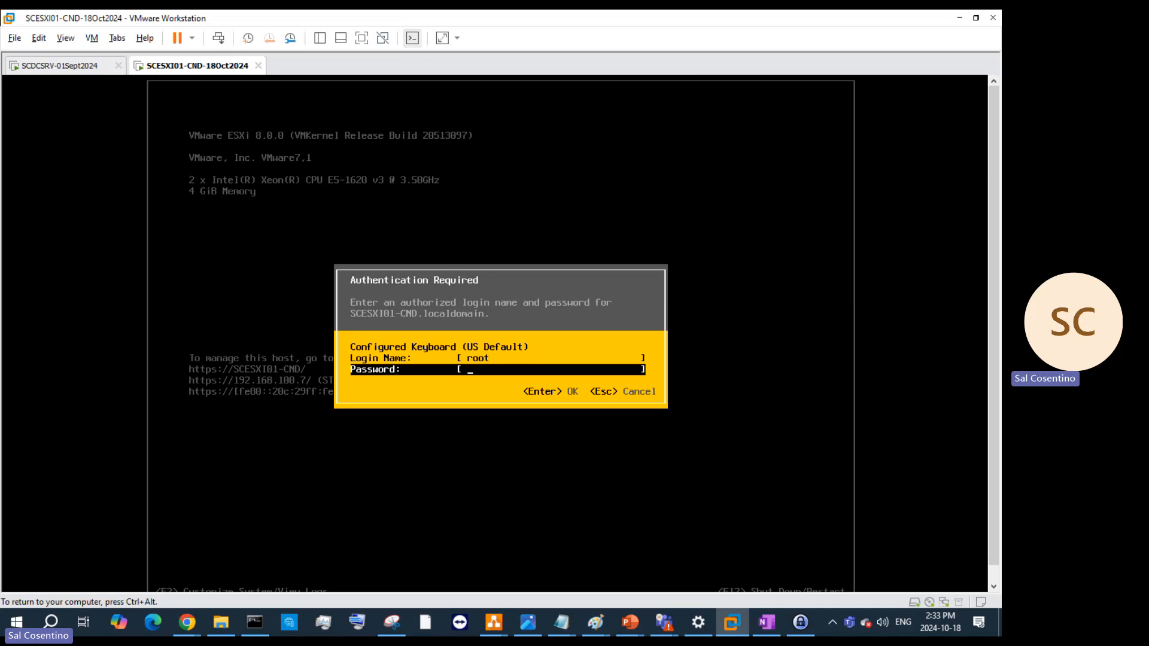
key(Escape)
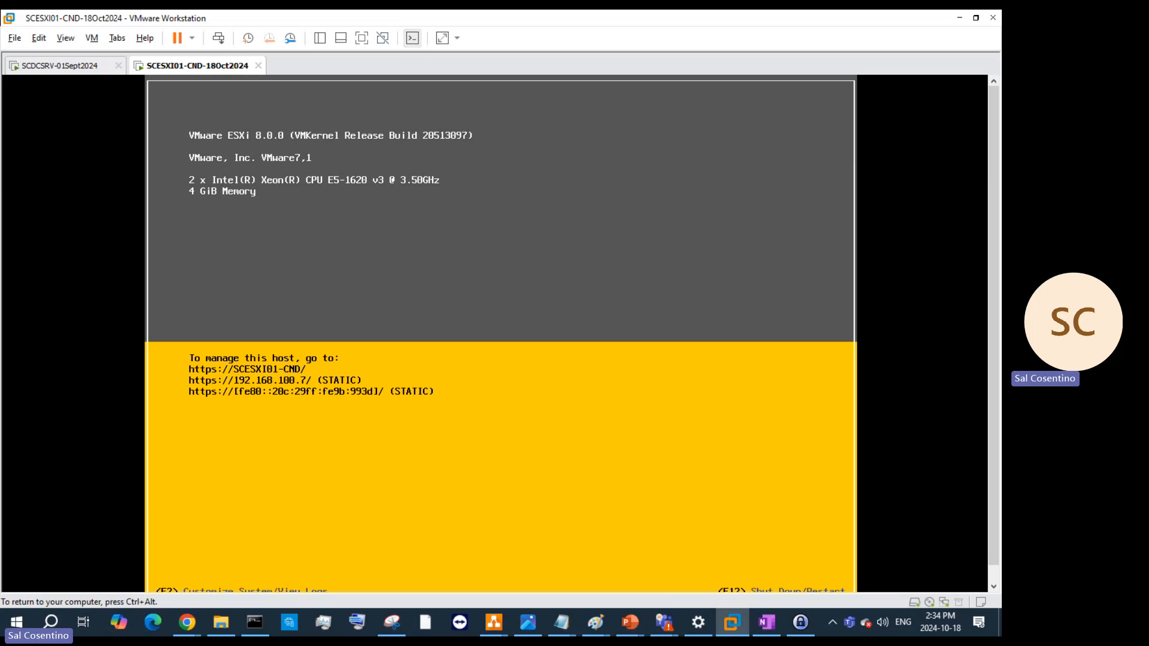
key(F2)
key(Tab)
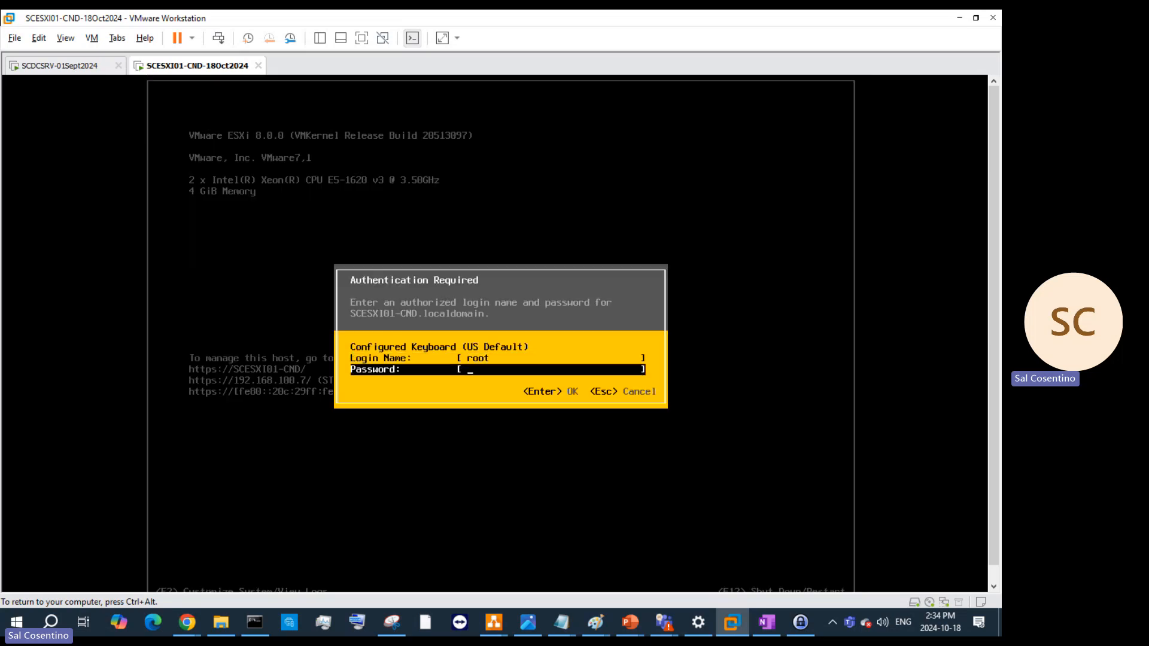
text(*****)
key(BackSpace)
key(BackSpace)
key(BackSpace)
key(BackSpace)
key(BackSpace)
text(***************)
key(Return)
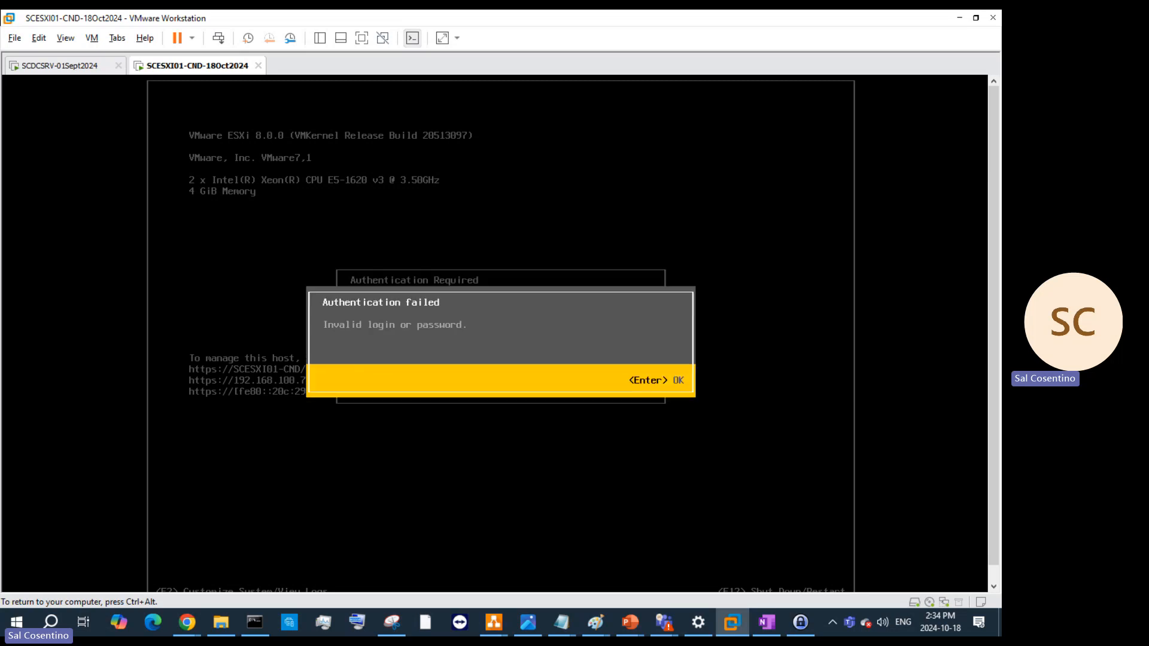
key(Return)
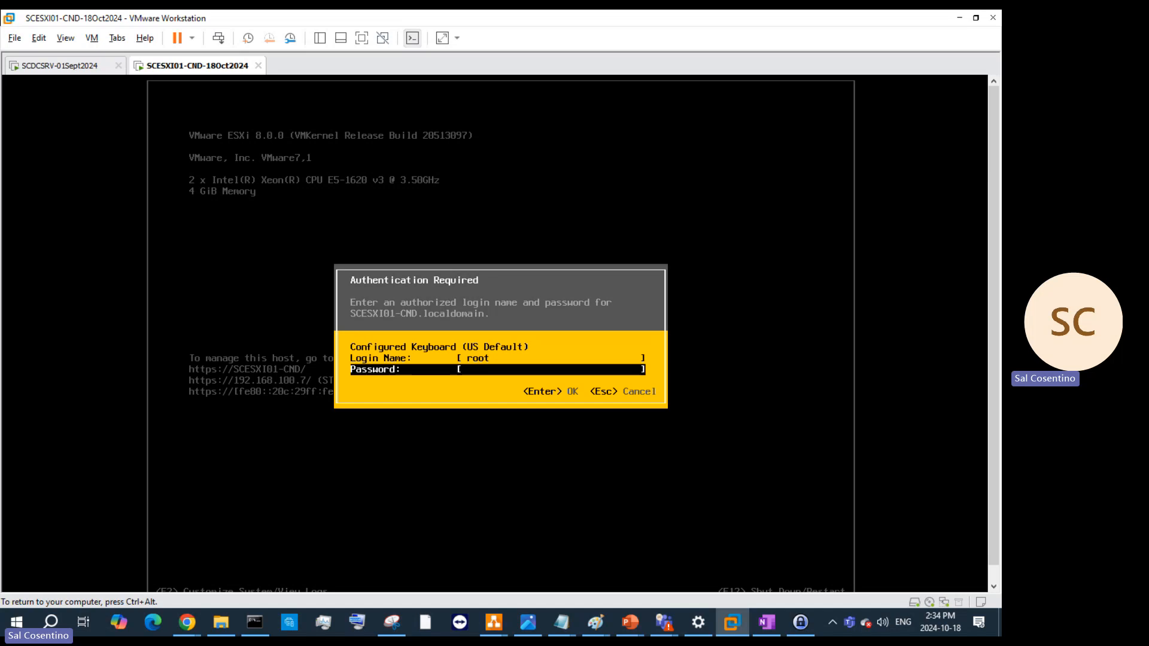
text(***********)
key(BackSpace)
key(BackSpace)
key(BackSpace)
key(BackSpace)
key(BackSpace)
key(BackSpace)
key(BackSpace)
key(BackSpace)
key(BackSpace)
key(BackSpace)
key(BackSpace)
text(**************)
key(Return)
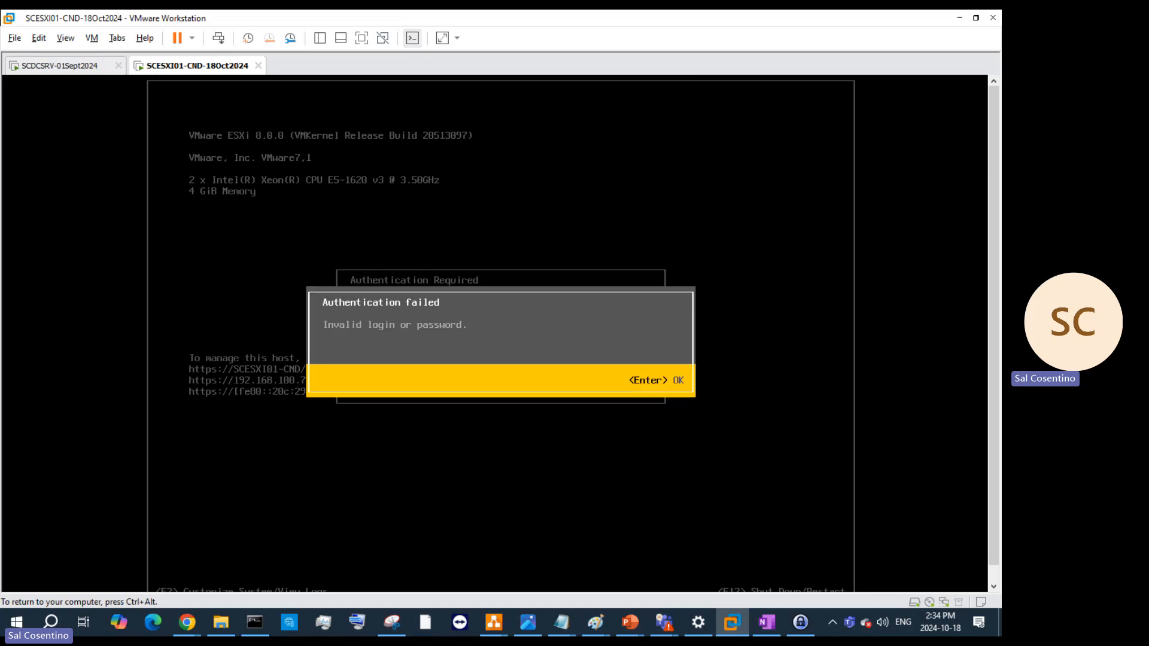
key(Return)
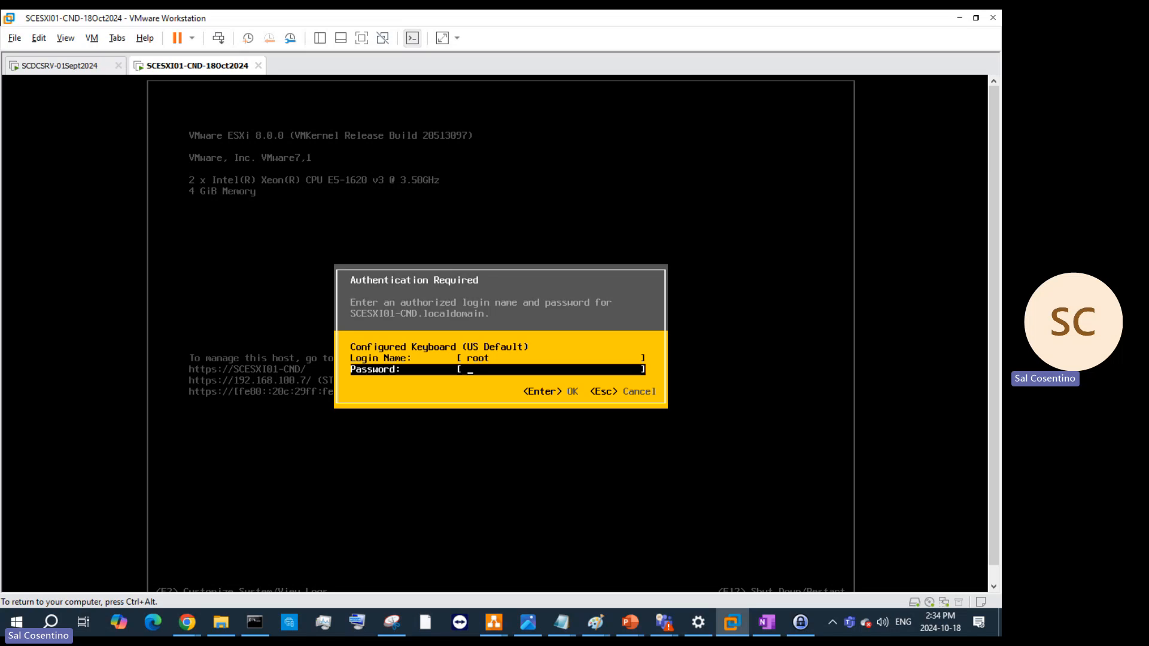
text(**************)
key(Return)
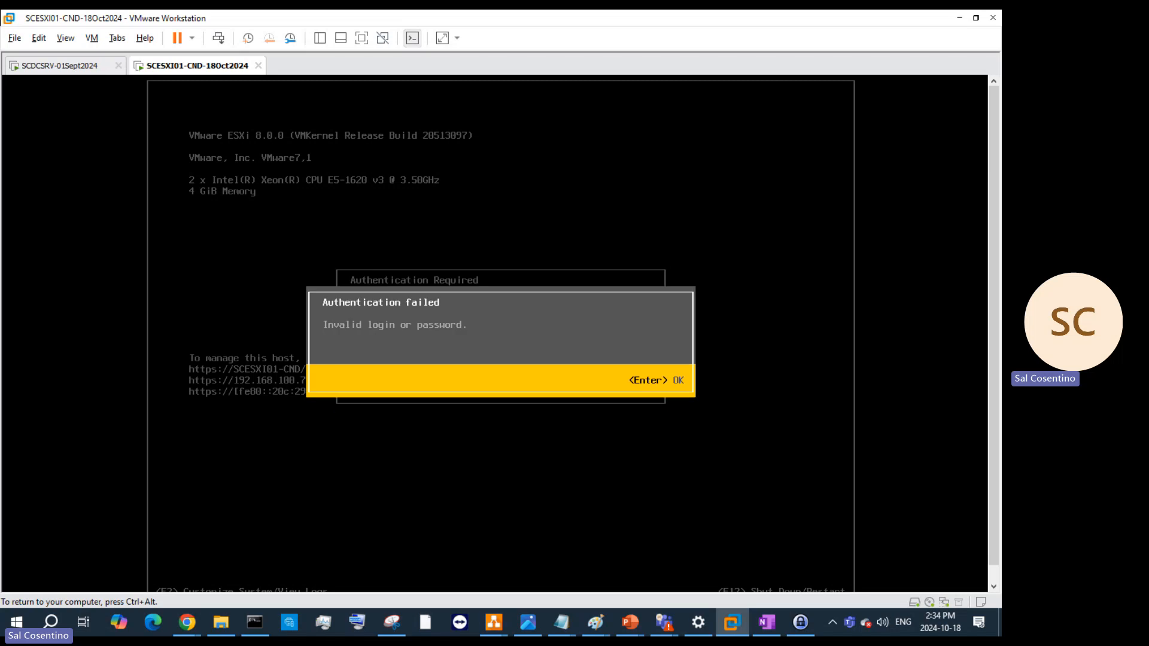
key(Return)
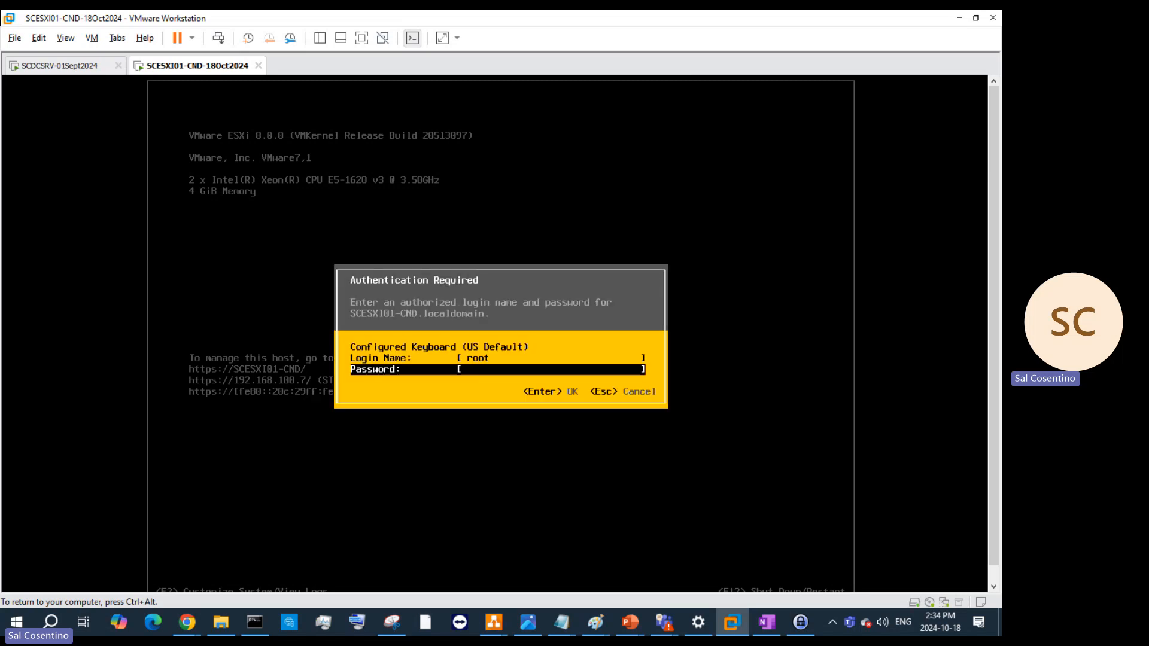
key(Escape)
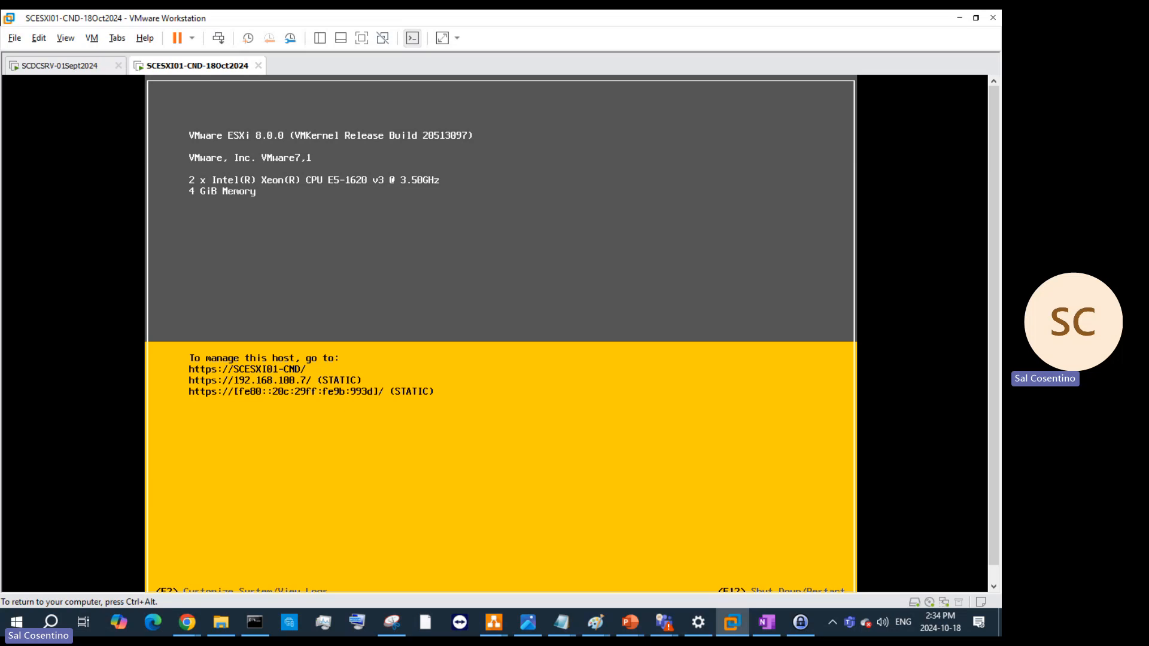
- Log in to the ESXi host as root with the account password
key(F2)
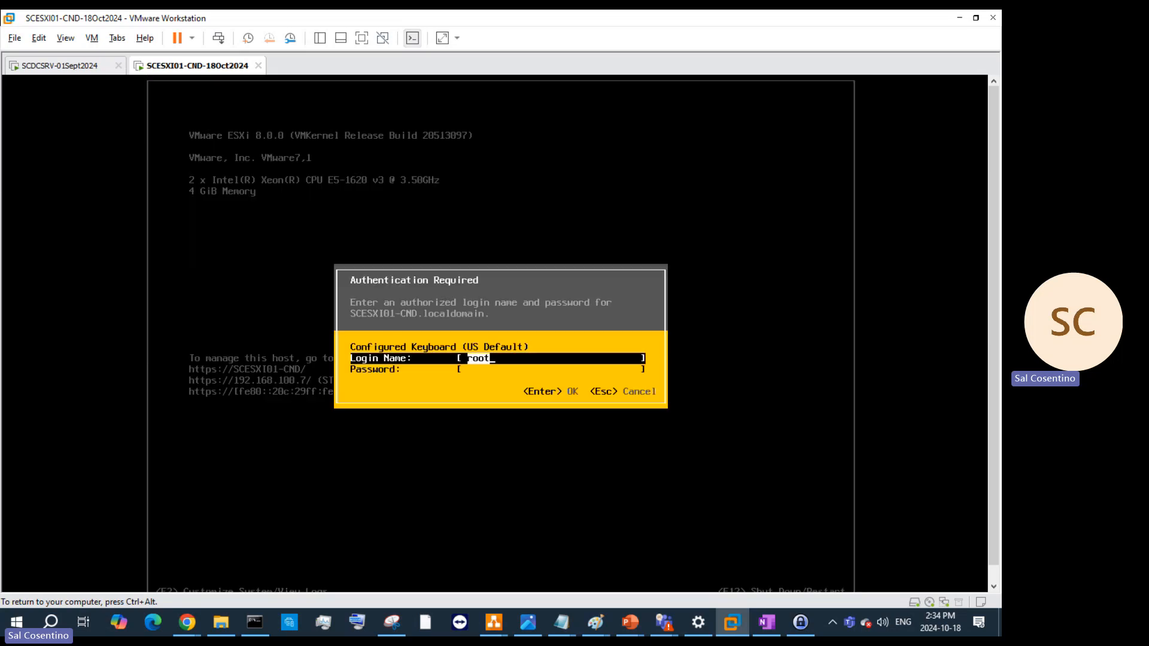
key(Tab)
text(*****)
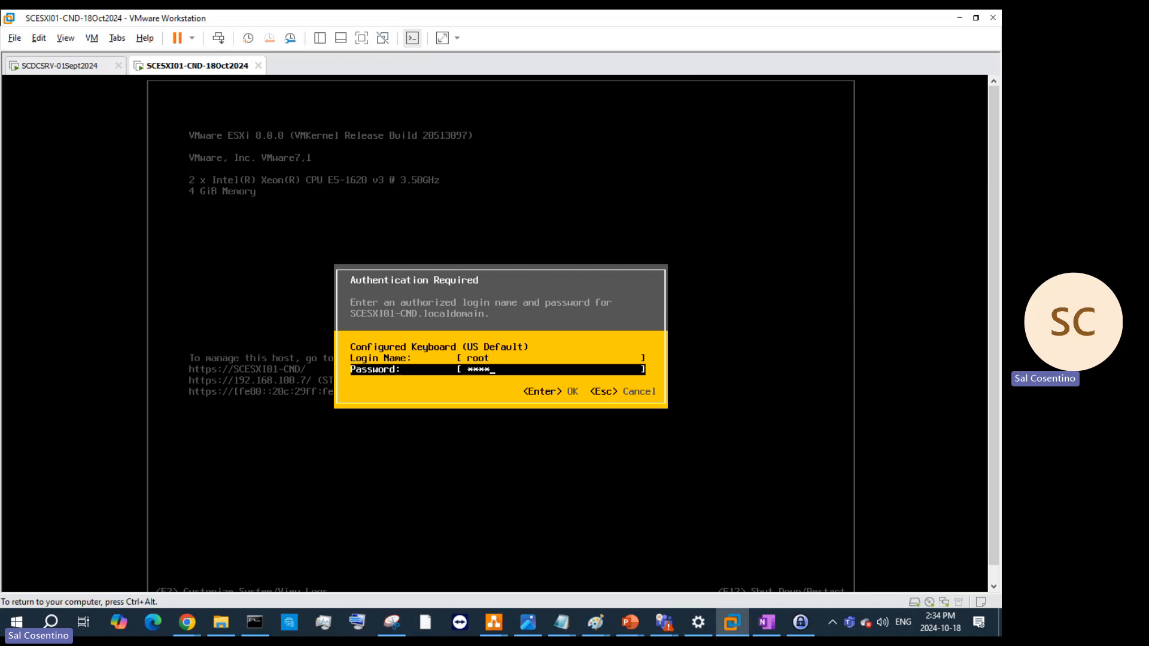
text(**********)
key(Return)
key(Return)
- Enter System Customization and open Configure Management Network
key(Escape)
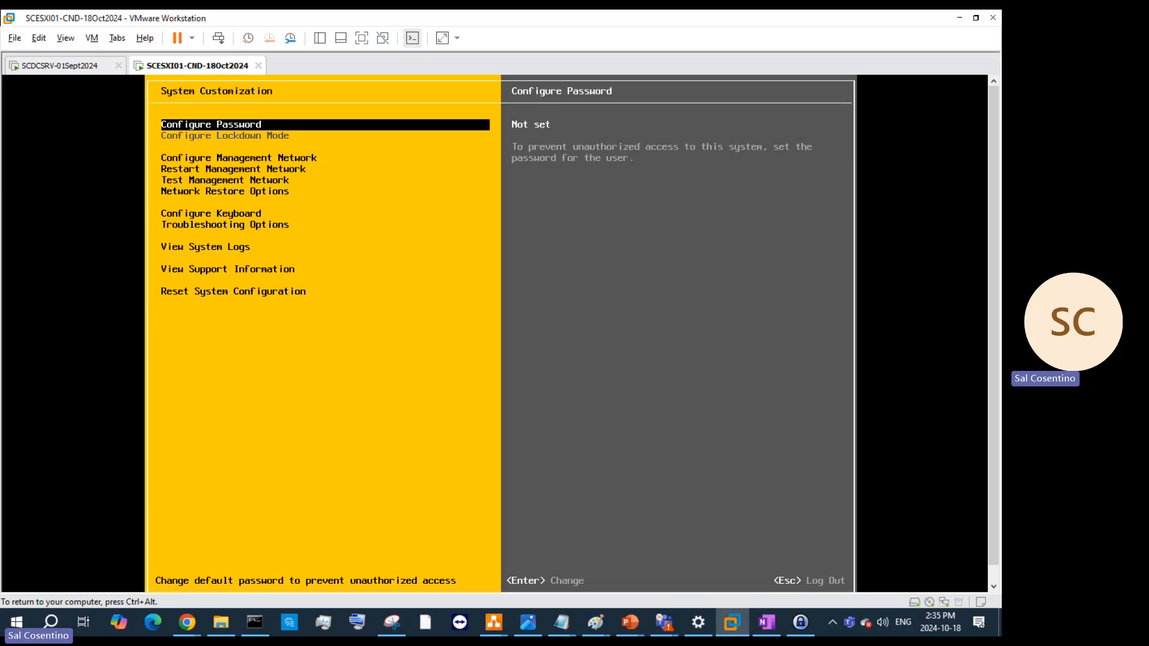
key(Down)
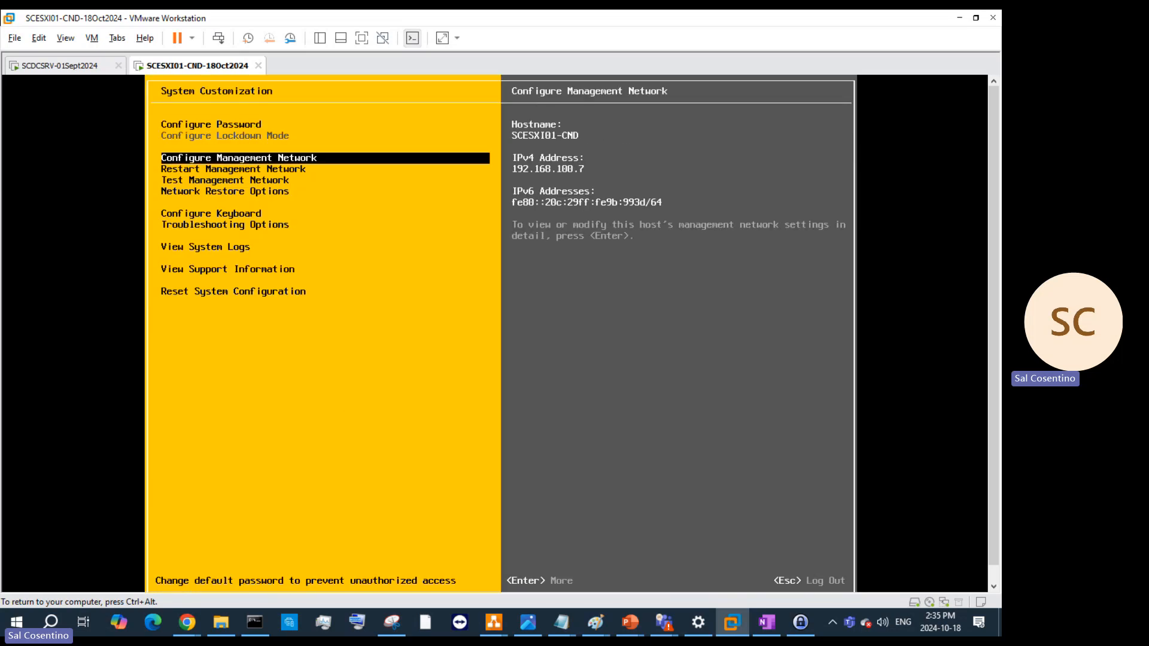
key(Down)
key(Down)
key(Down)
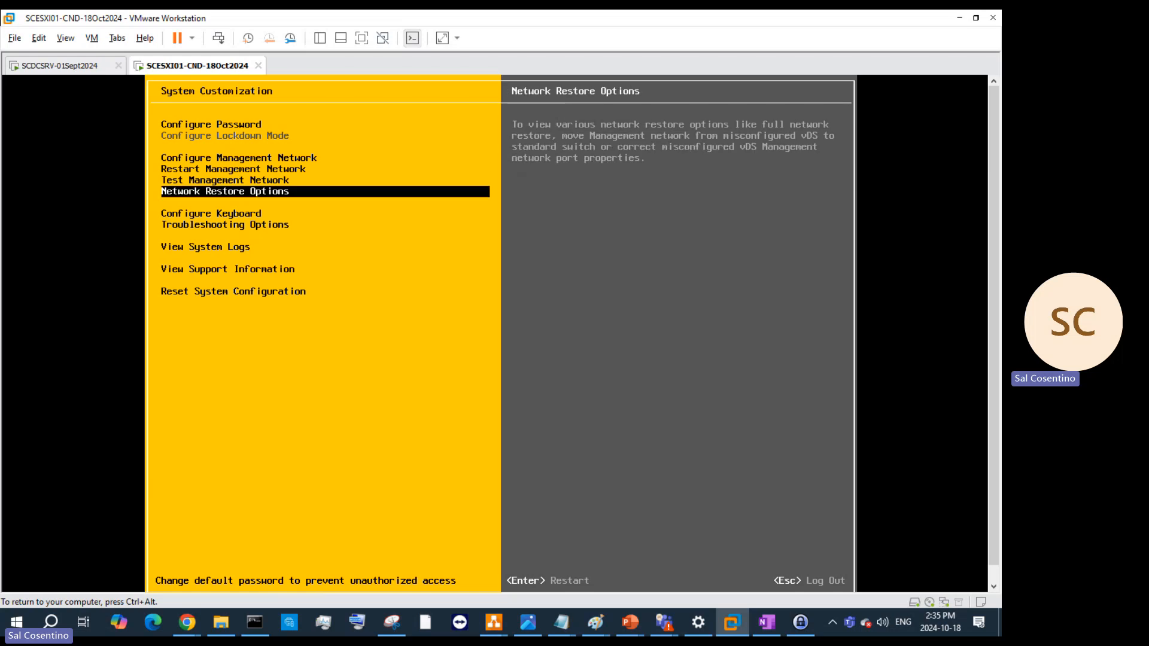
key(Up)
key(Up)
key(Up)
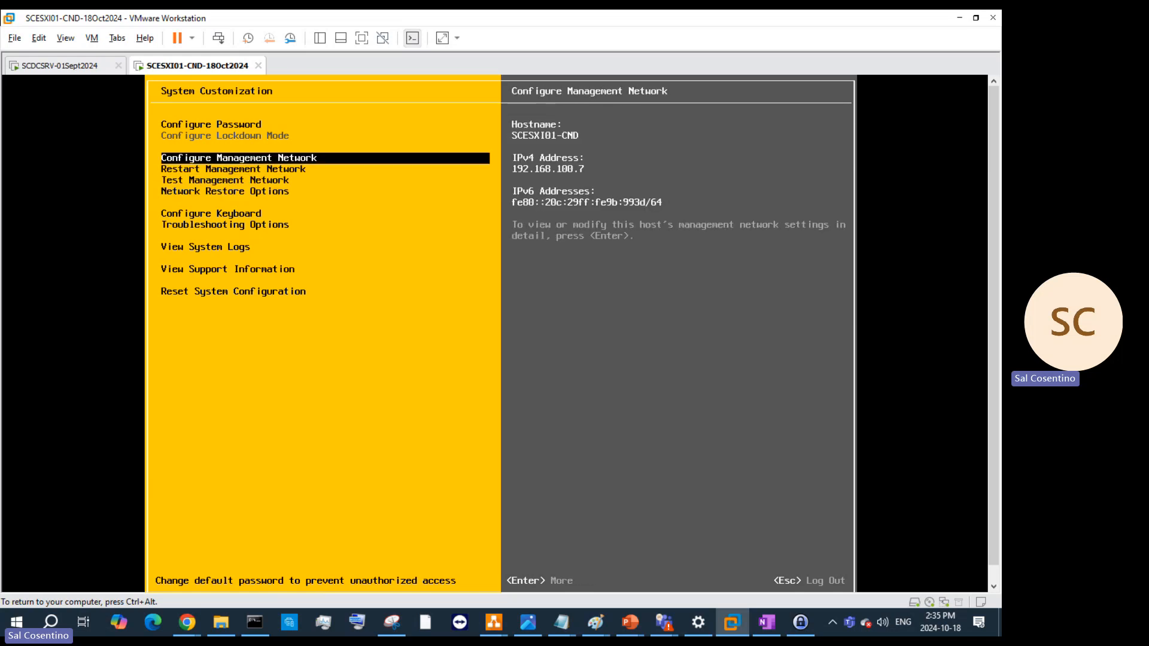
key(Return)
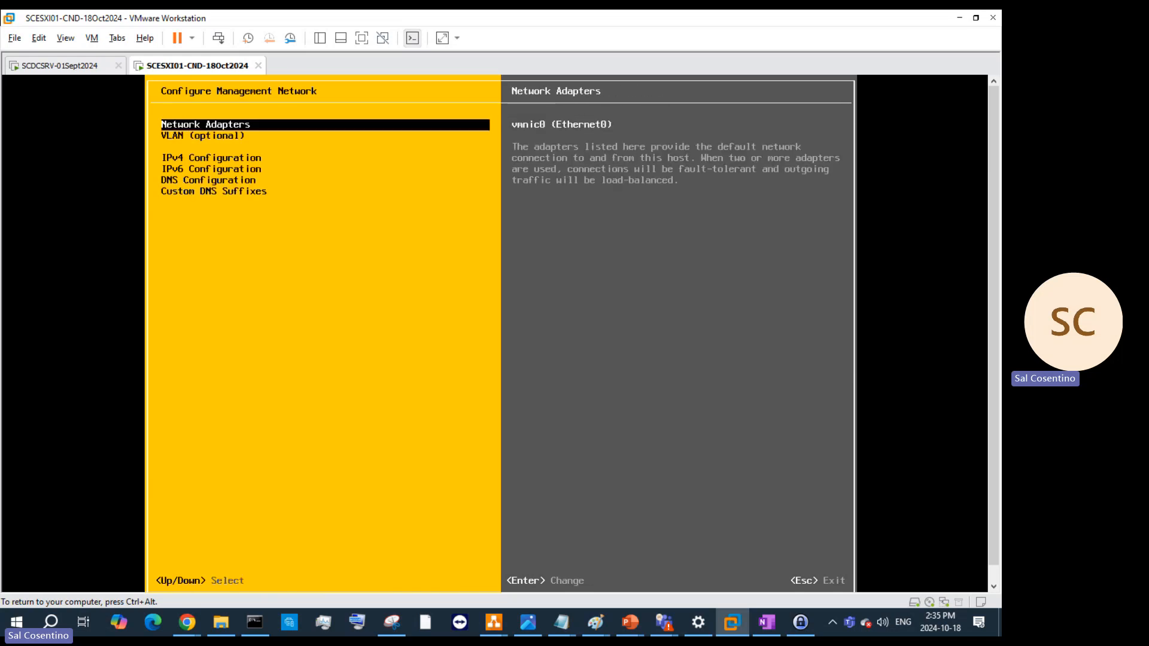
- In the ESXi console, replace the custom DNS suffixes 'localdomain, SCESXI01-CND' with 'italiacomputersinc'
key(Down)
key(Down)
key(Down)
key(Down)
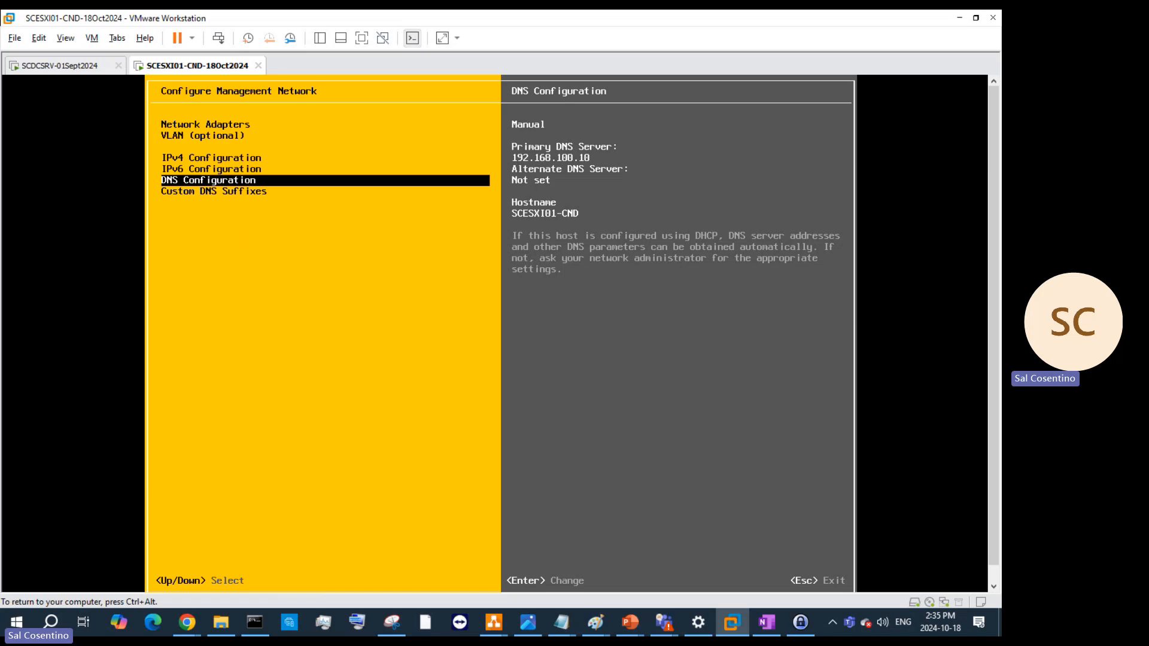
key(Down)
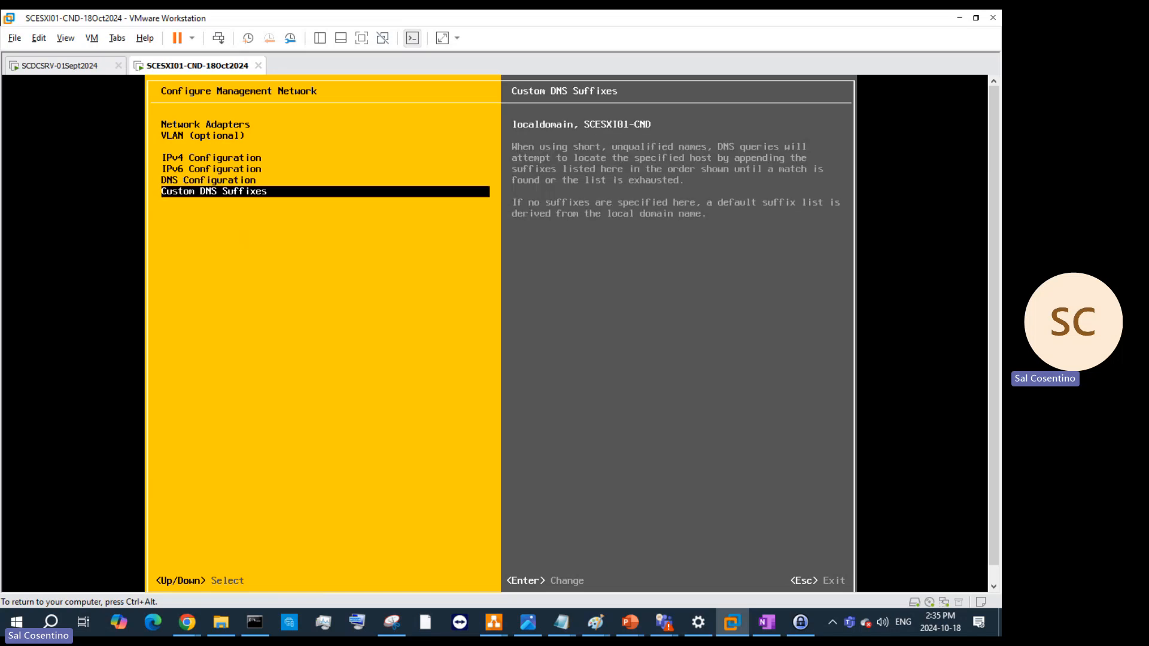
key(Return)
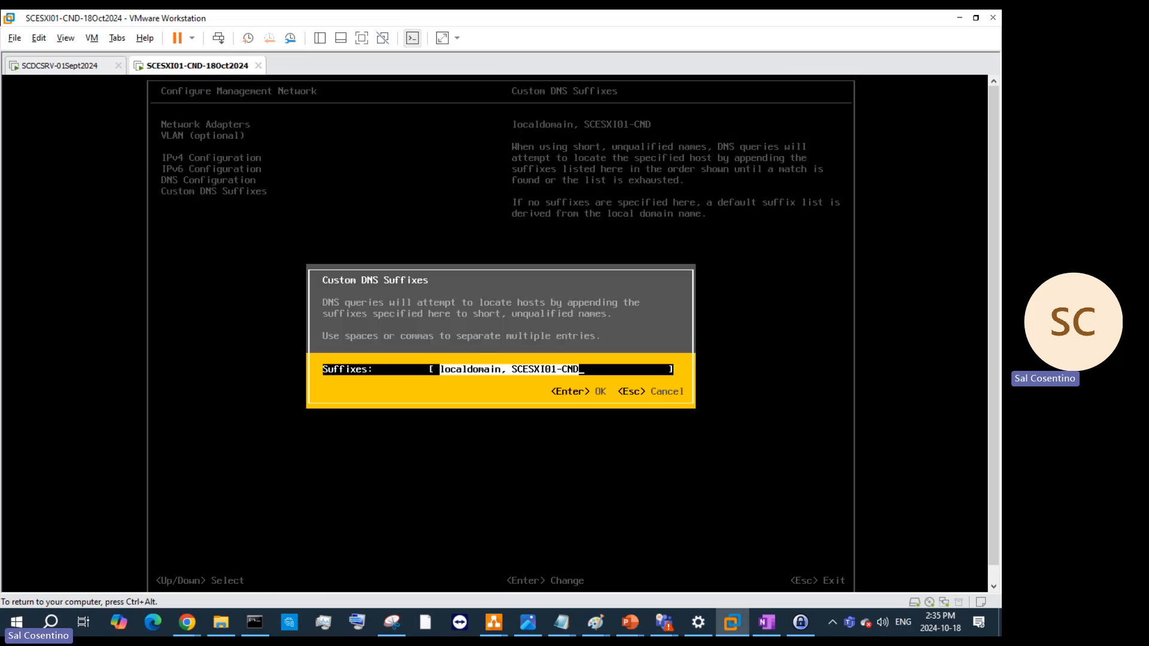
key(BackSpace)
key(BackSpace)
key(BackSpace)
key(BackSpace)
key(BackSpace)
key(BackSpace)
key(BackSpace)
key(BackSpace)
key(BackSpace)
key(BackSpace)
key(BackSpace)
key(BackSpace)
key(BackSpace)
key(BackSpace)
key(BackSpace)
key(BackSpace)
key(BackSpace)
key(BackSpace)
key(BackSpace)
key(BackSpace)
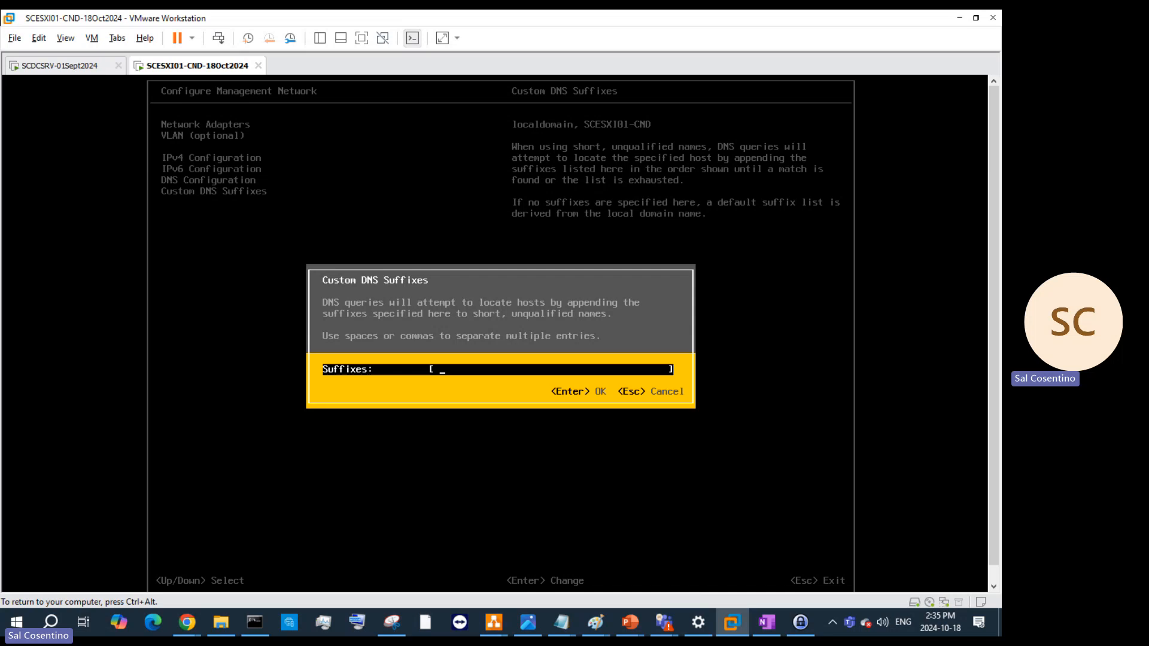
text(italiacomputersinc)
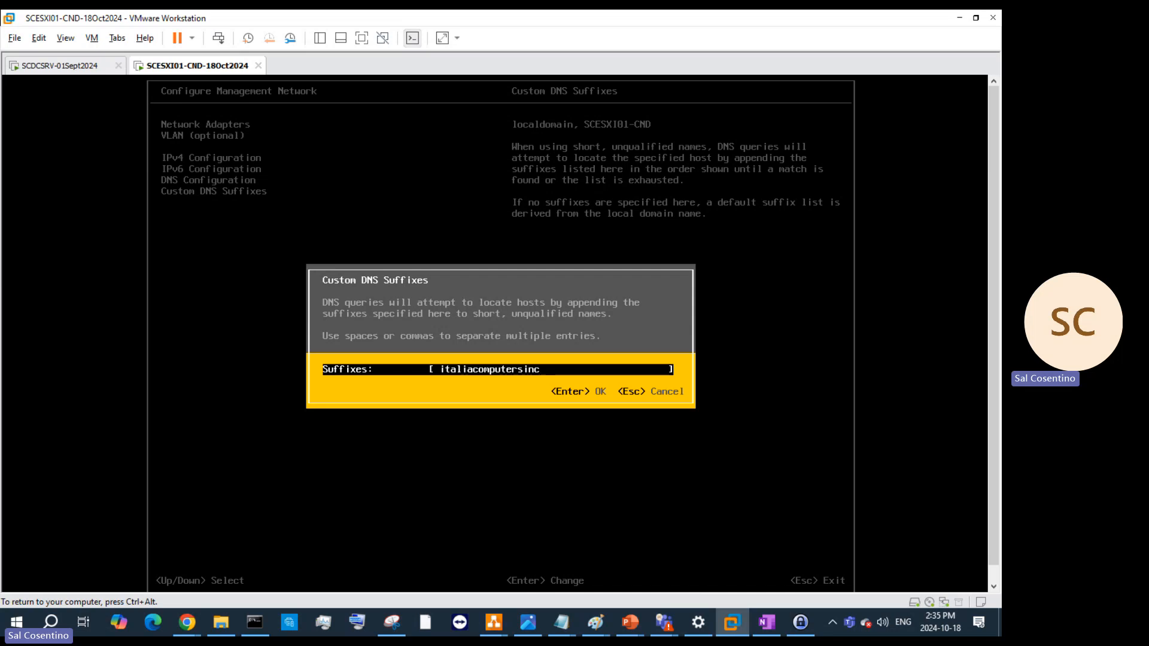
key(ctrl+alt)
click(99, 67)
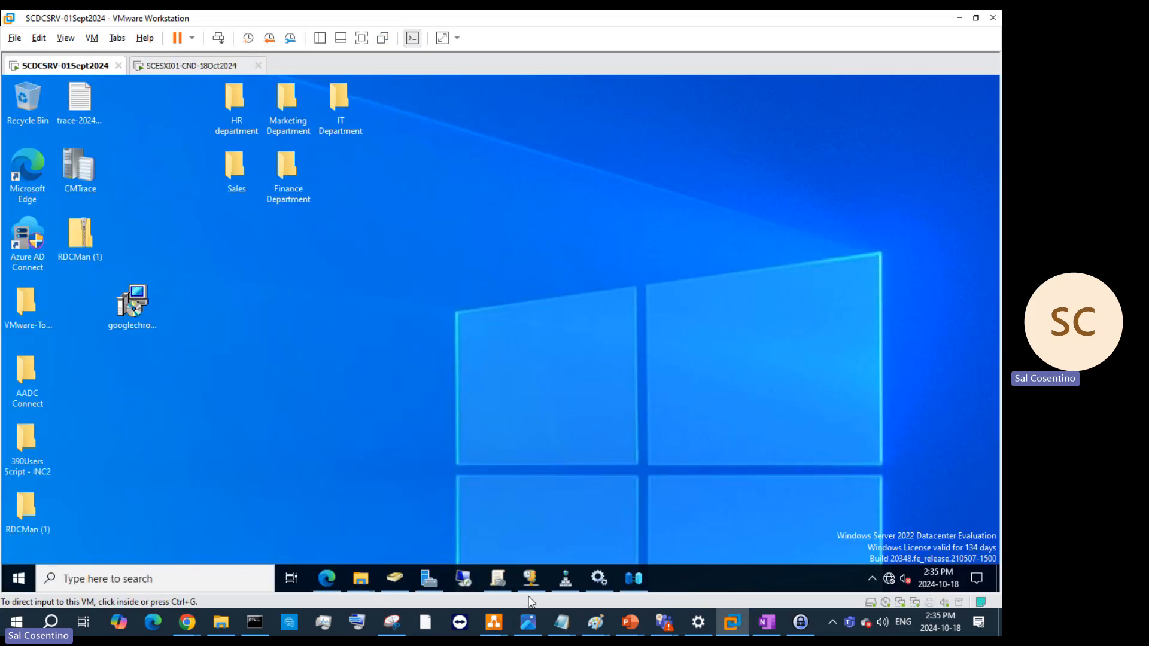
click(565, 578)
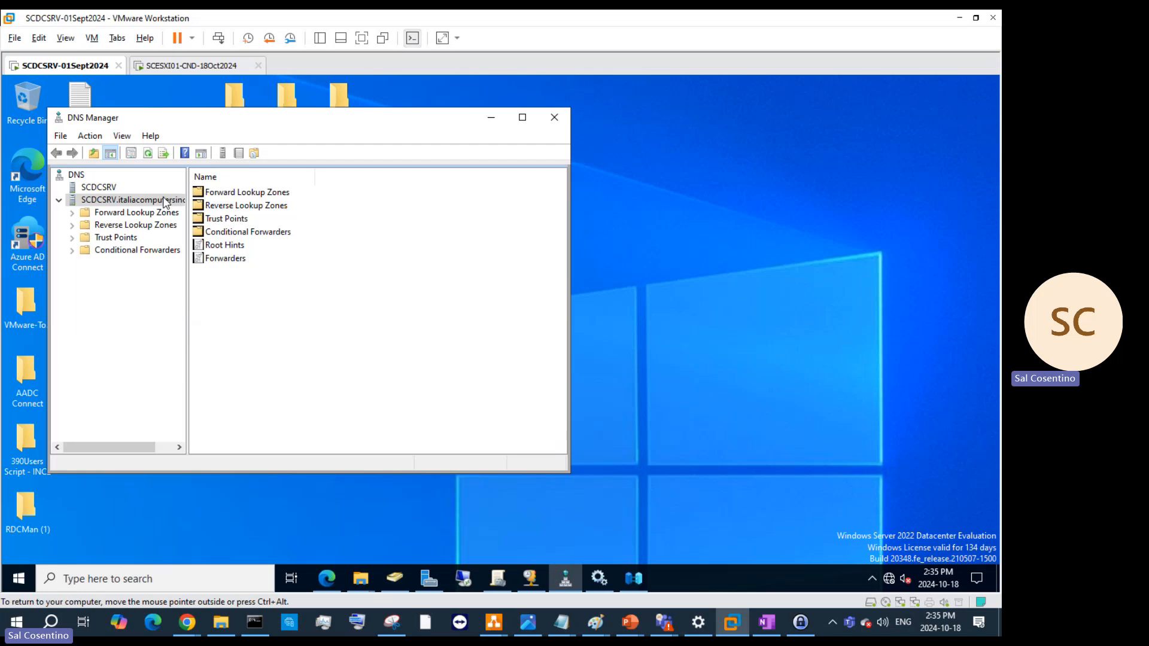
double_click(153, 203)
right_click(153, 204)
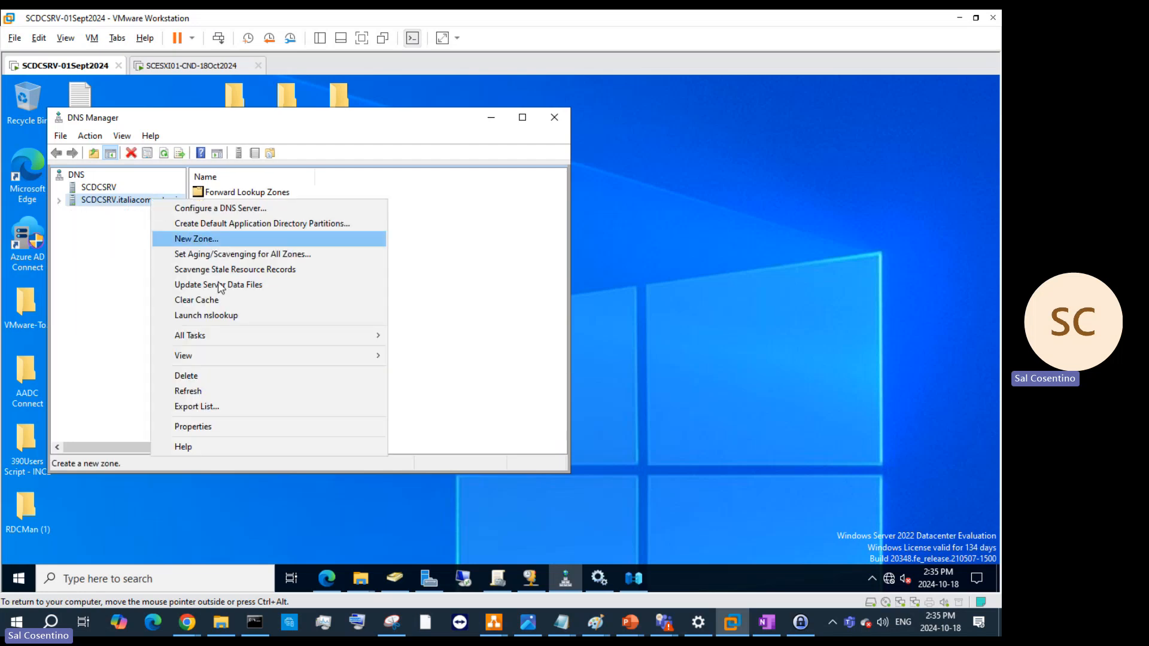
click(246, 426)
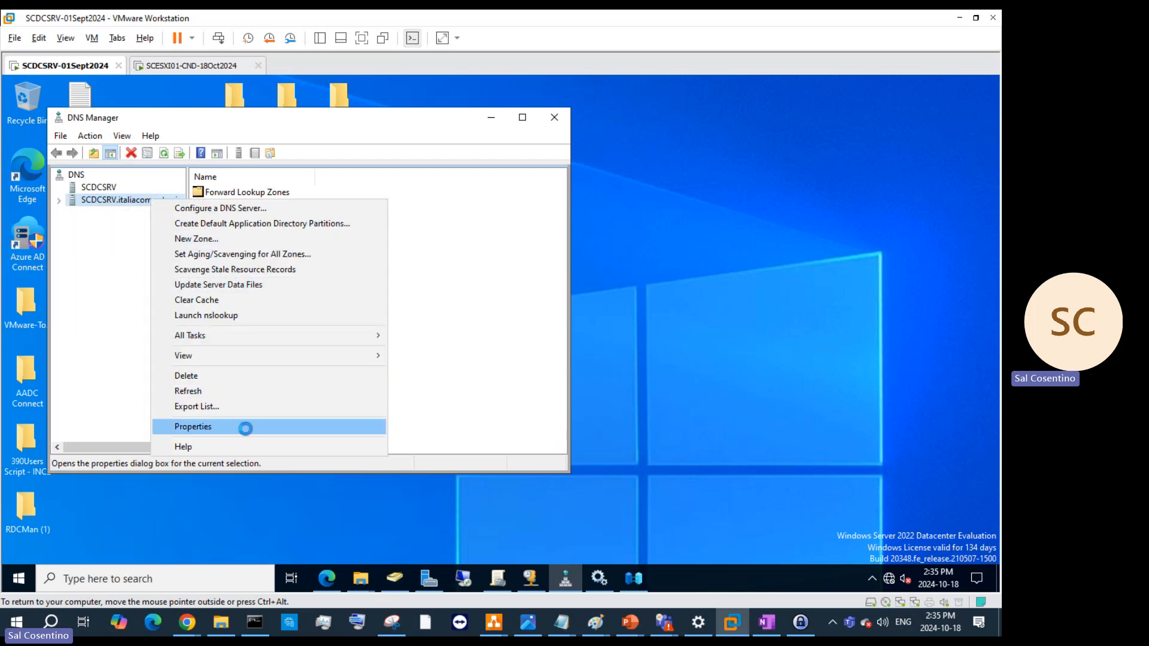
click(431, 143)
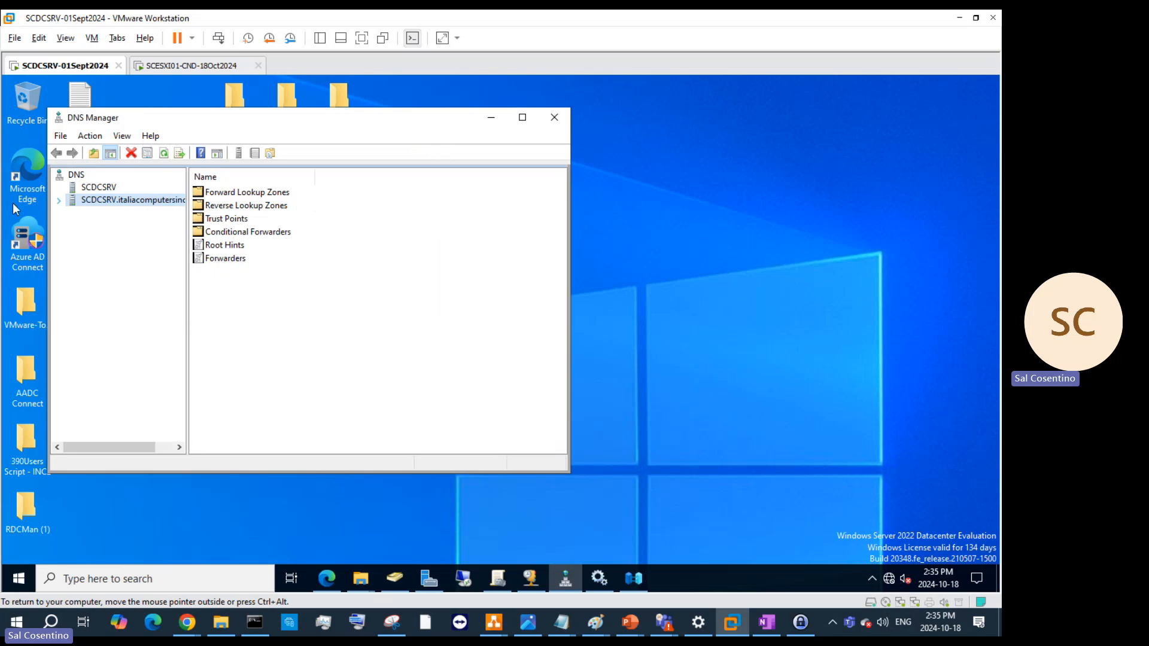
click(59, 201)
click(113, 212)
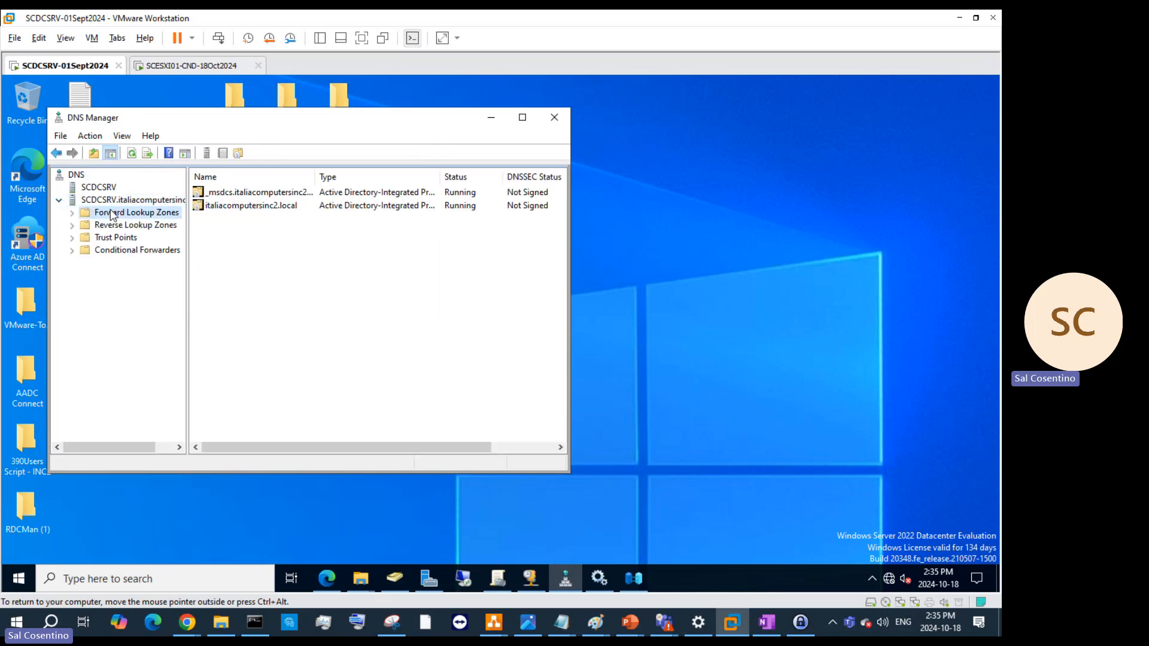
double_click(255, 207)
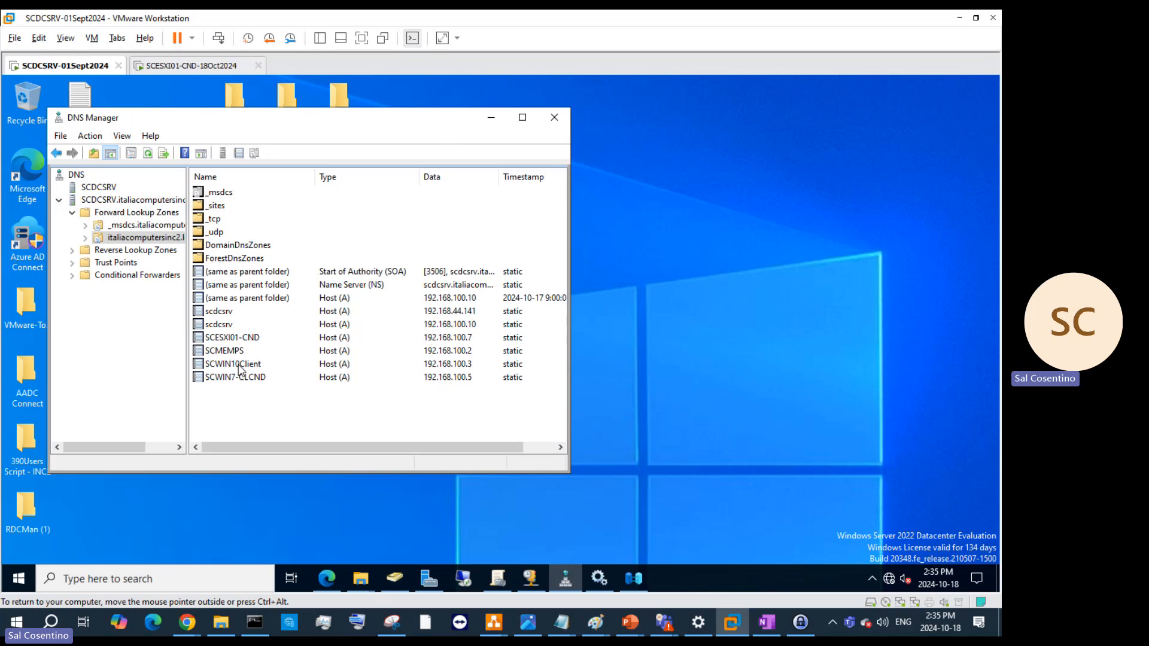
click(239, 338)
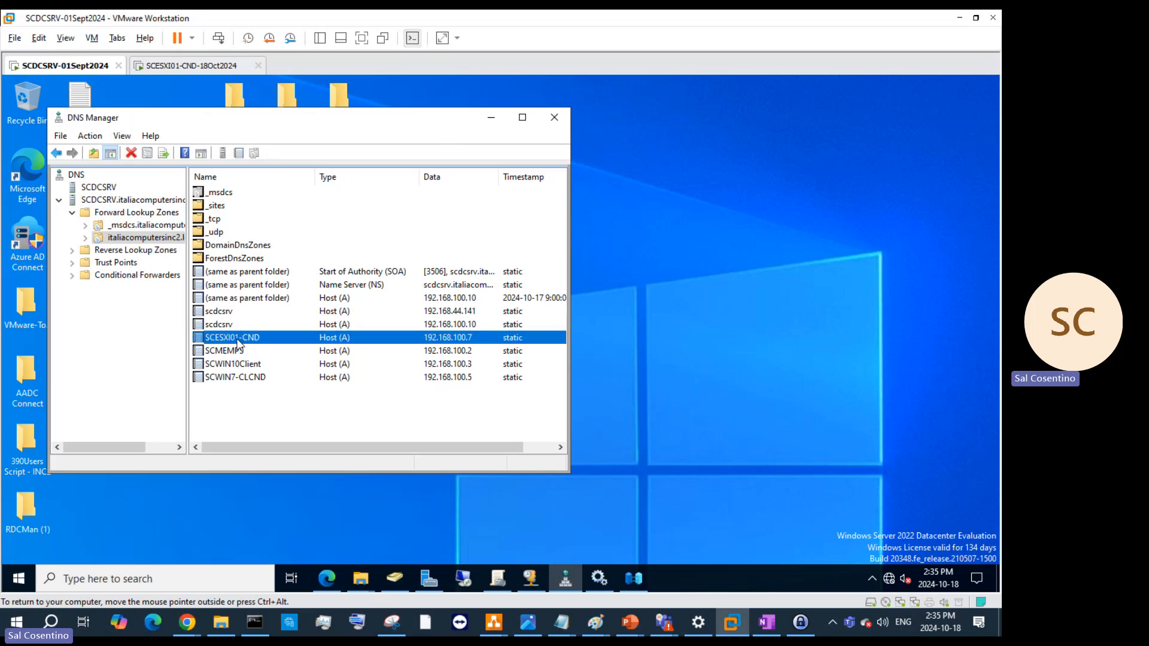
right_click(238, 340)
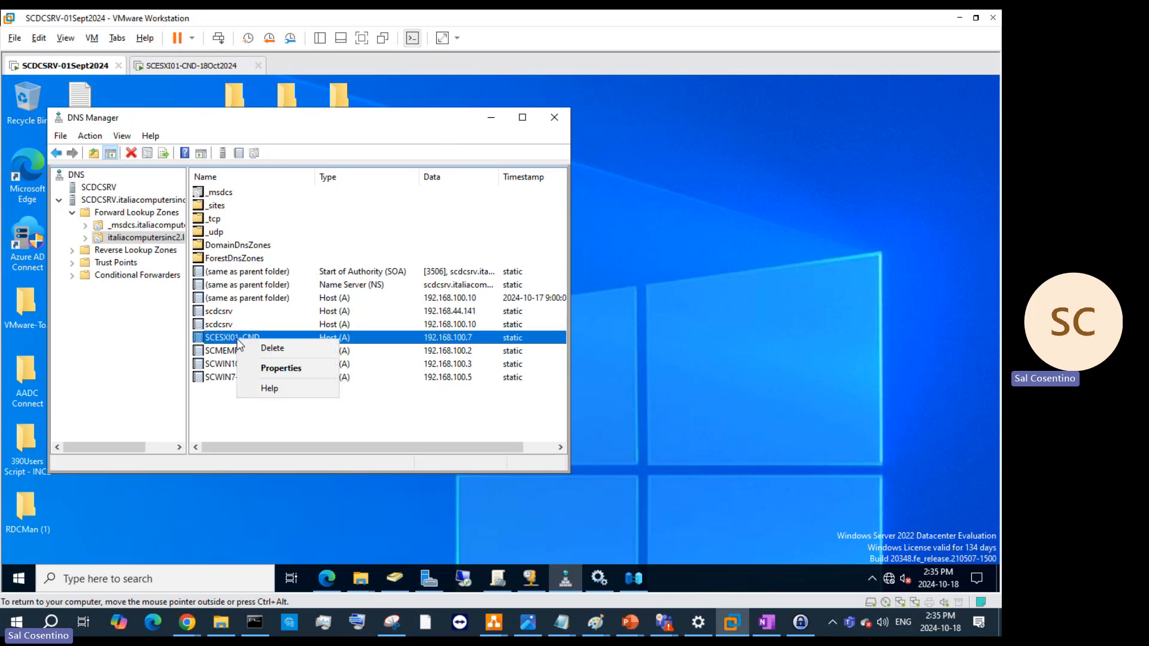
click(274, 367)
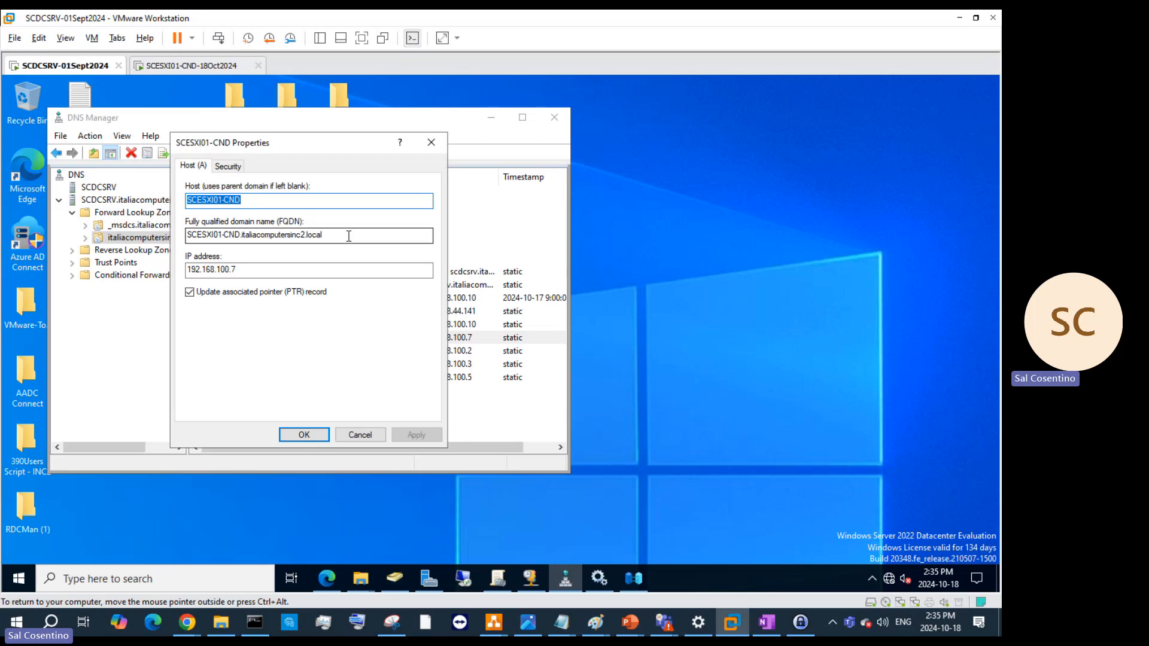
drag(326, 234, 160, 229)
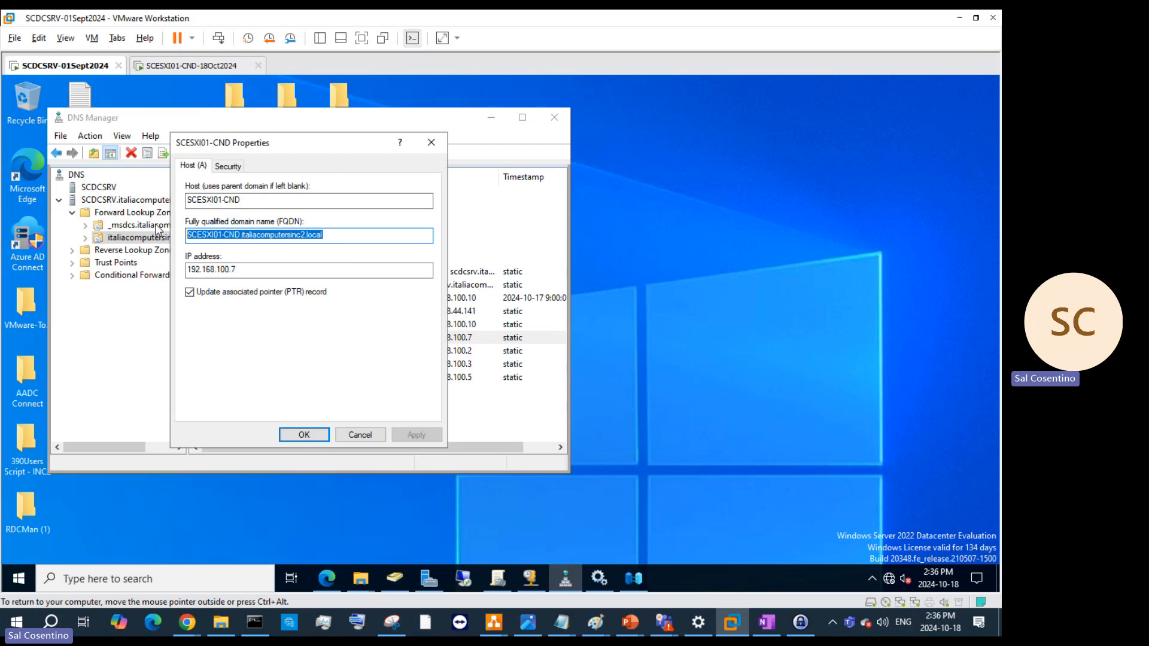
click(431, 142)
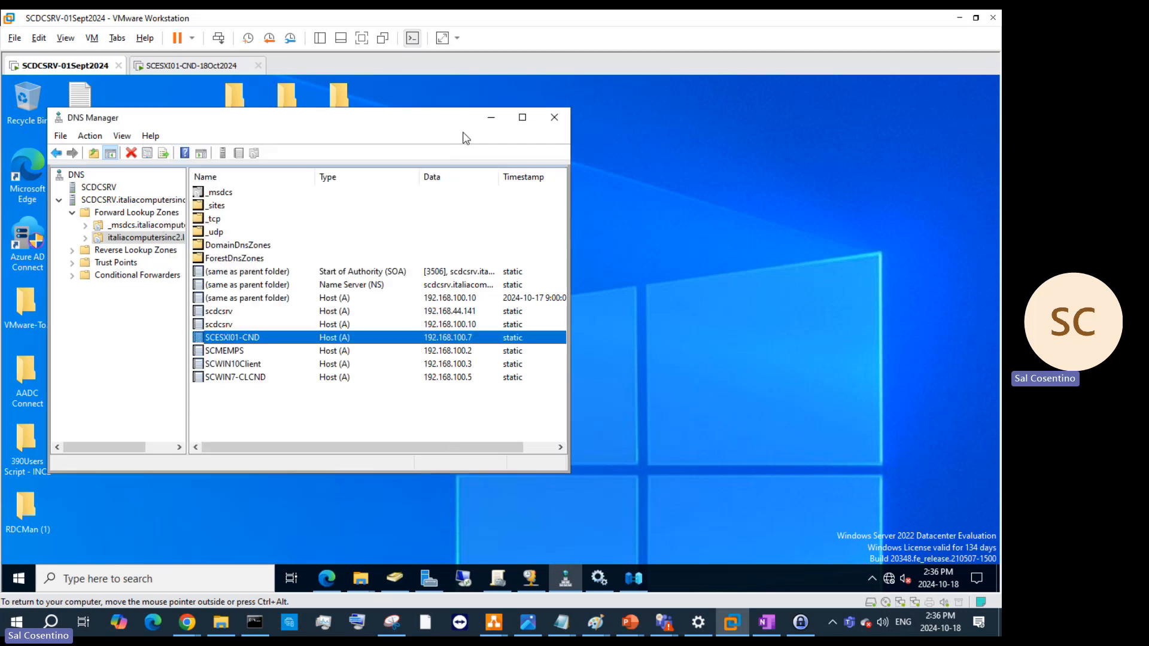
- Briefly return to the ESXi VM, then minimize DNS Manager on the Windows Server VM
click(229, 69)
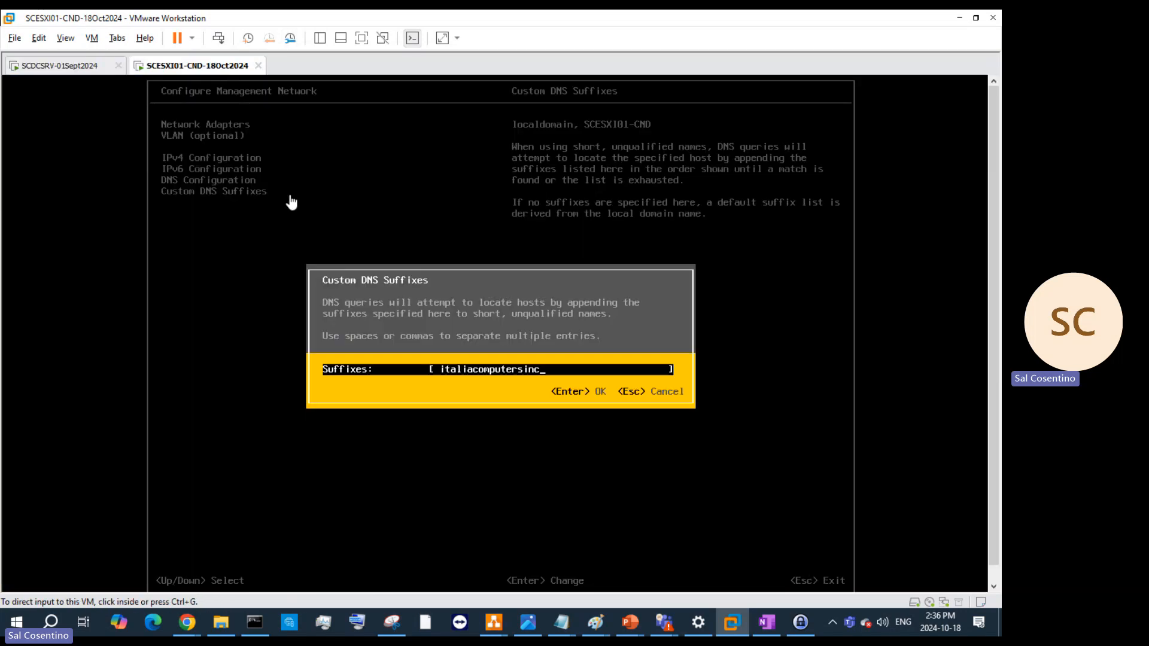
click(555, 375)
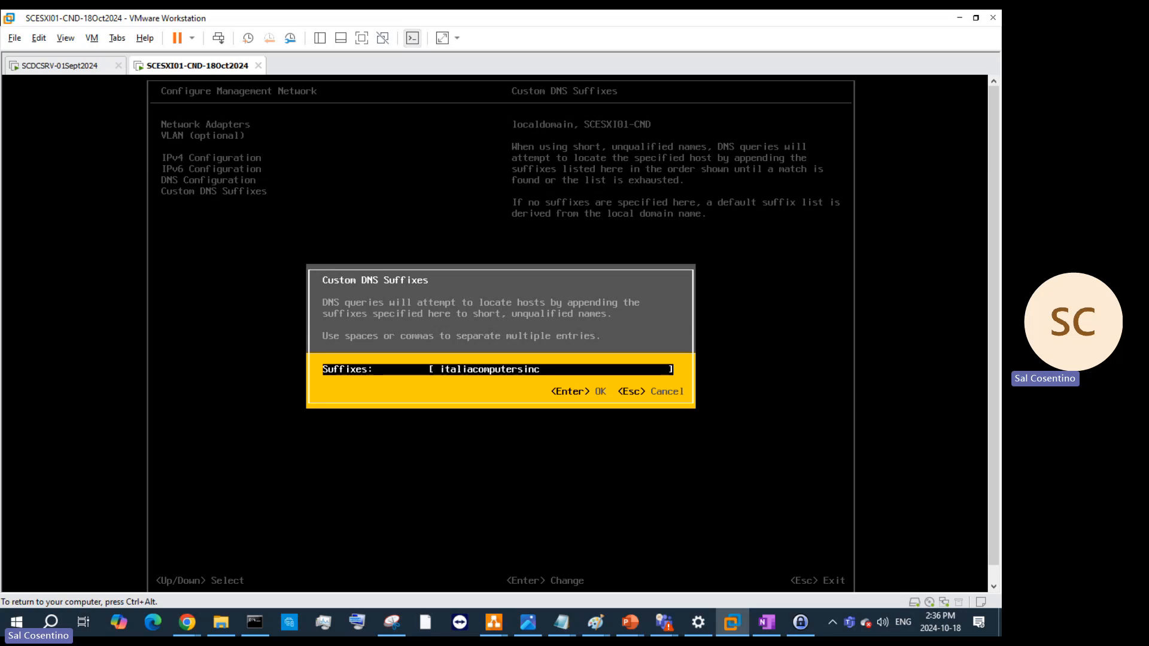
key(ctrl+alt)
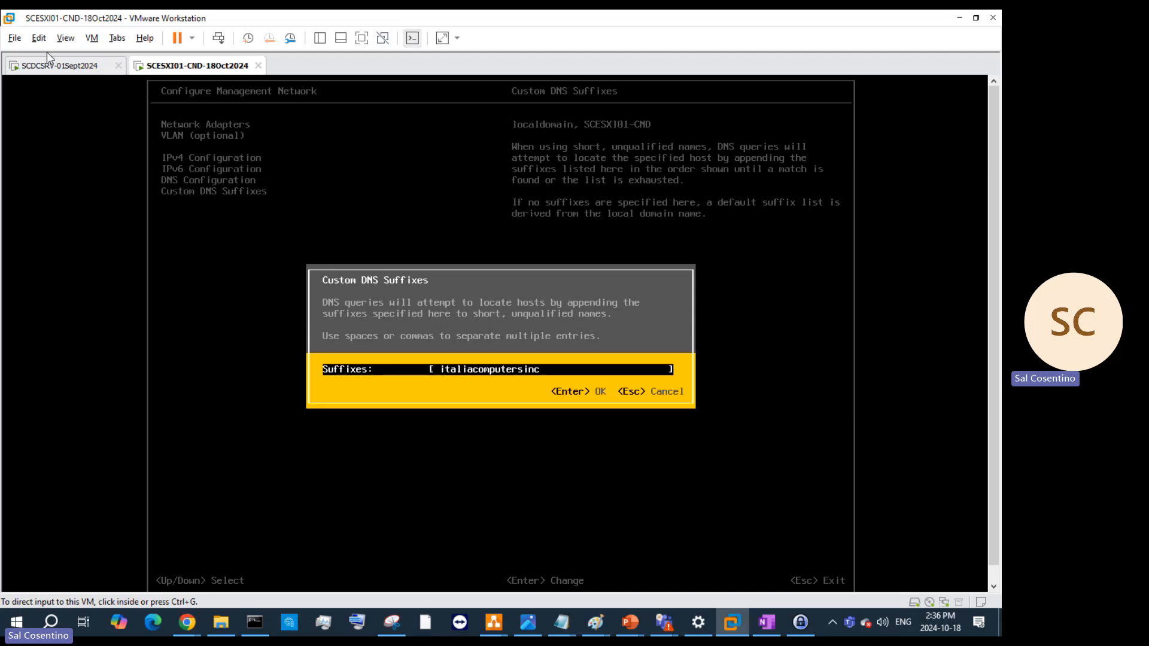
click(74, 69)
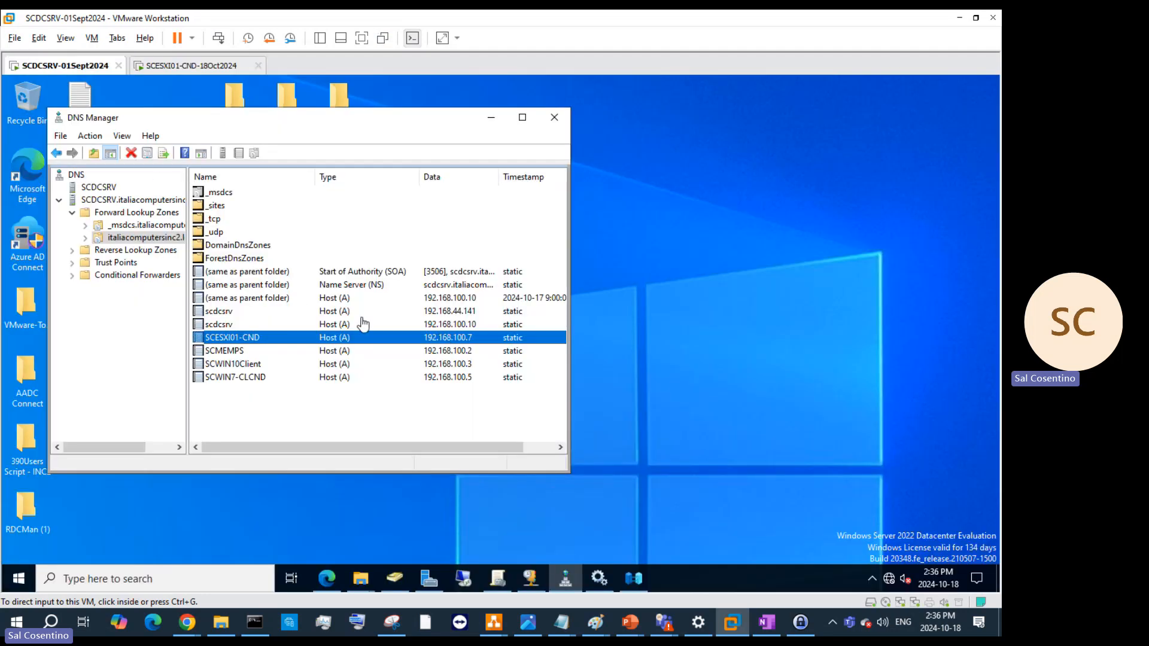
click(489, 122)
click(489, 123)
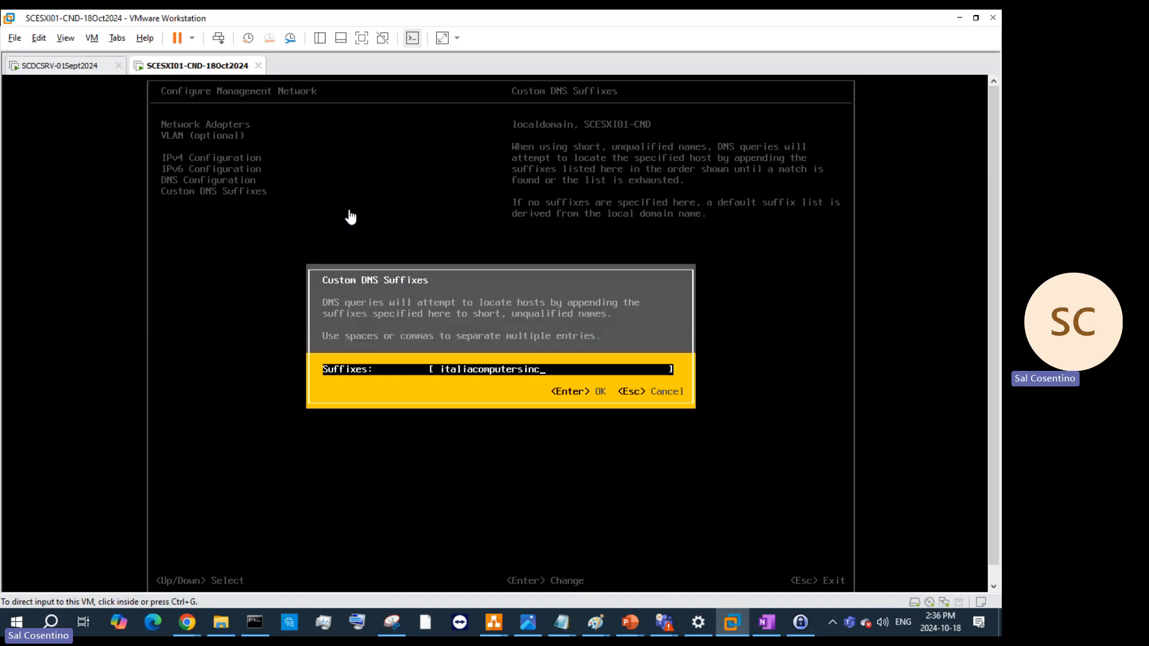
- Change the ESXi custom DNS suffix to 'SCESXI01-CND.italiacomputersinc2.local' and save it
click(169, 71)
click(578, 381)
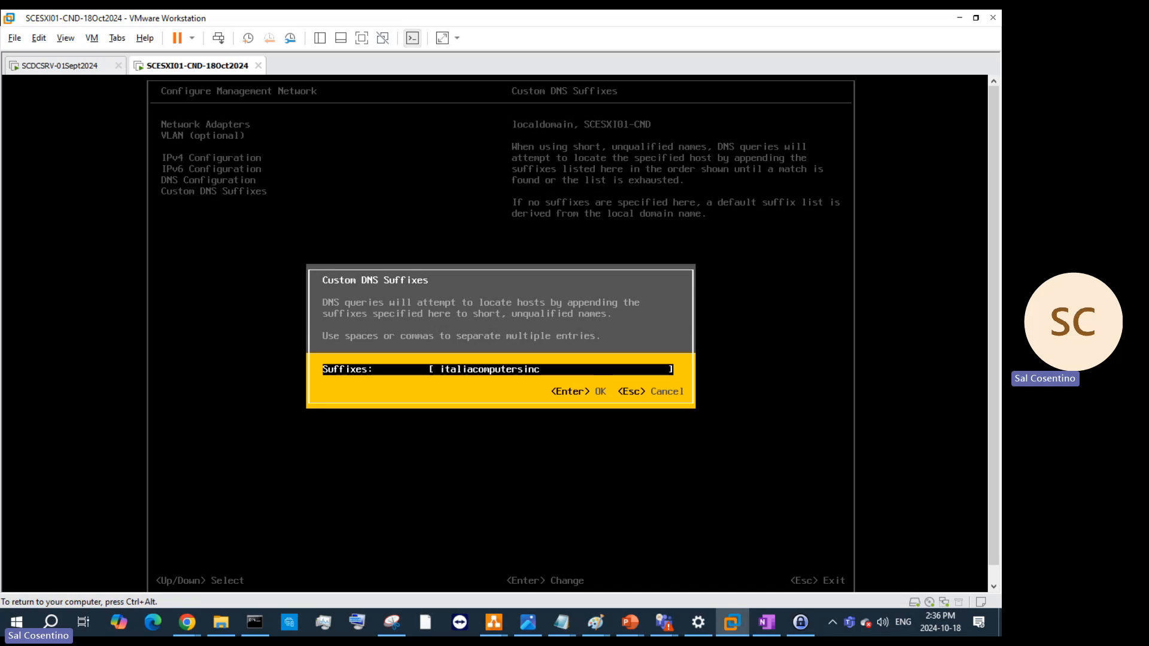
text(2.local)
key(Left)
key(Left)
key(Left)
key(Left)
key(Left)
text(SC)
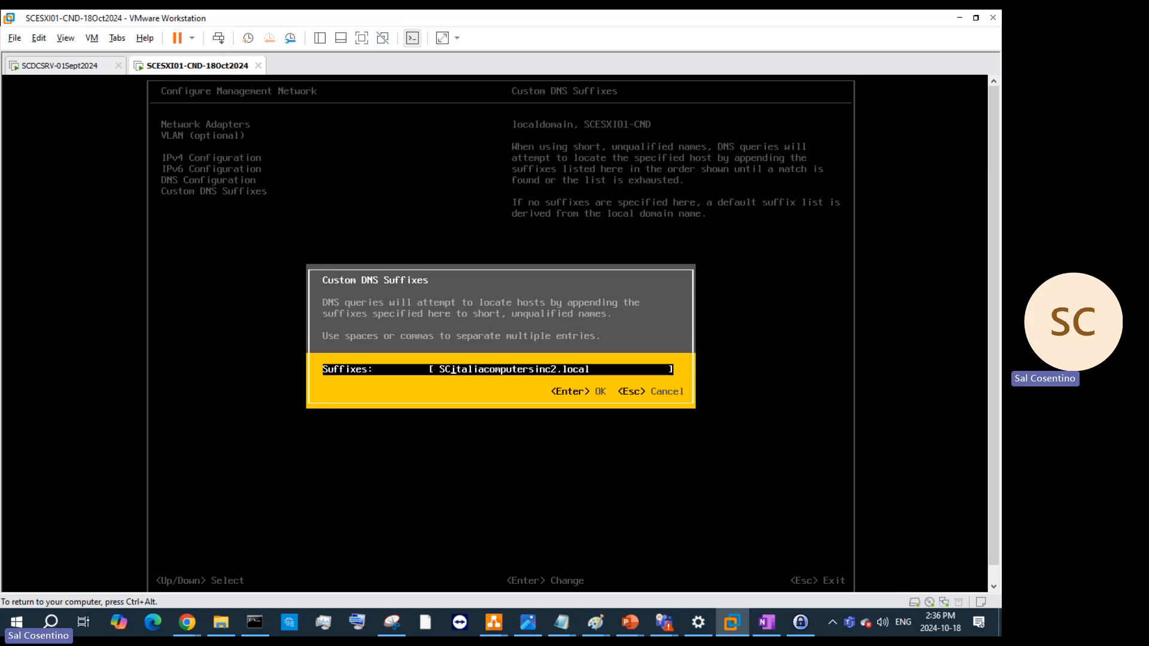
text(ESXI)
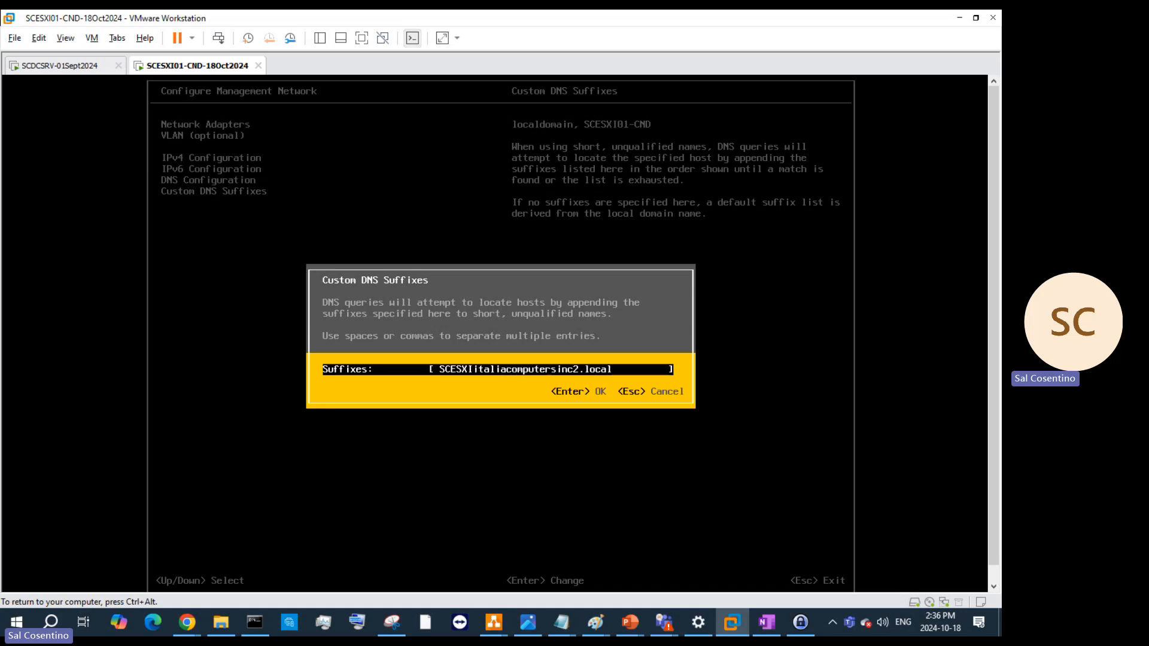
text(01)
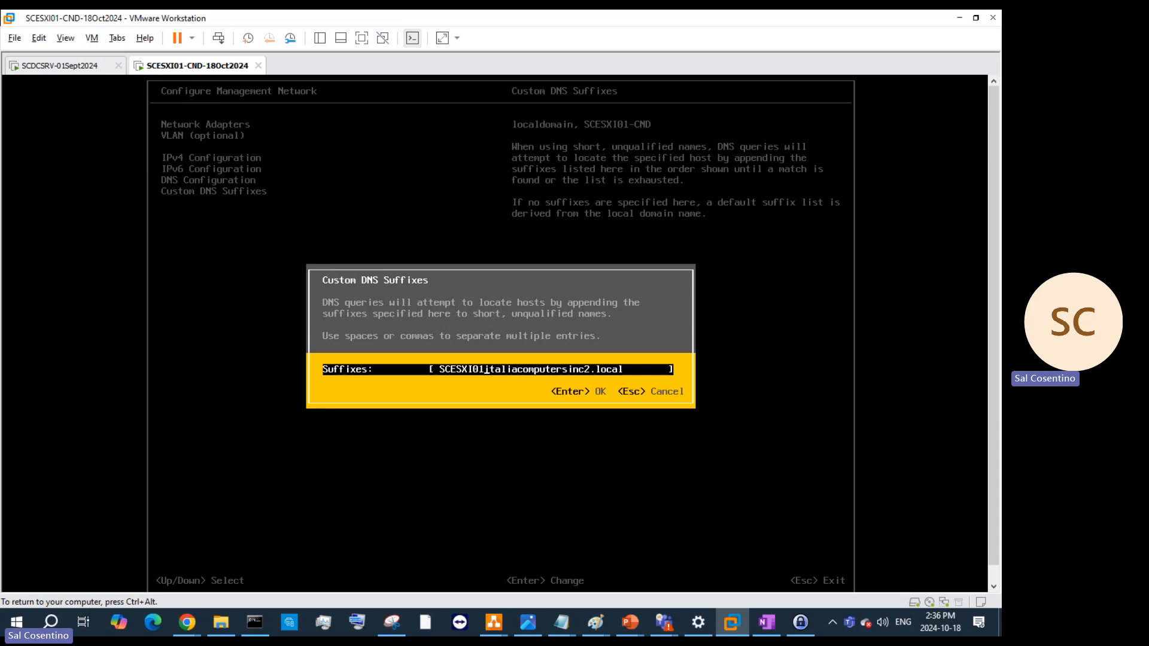
text(-CN)
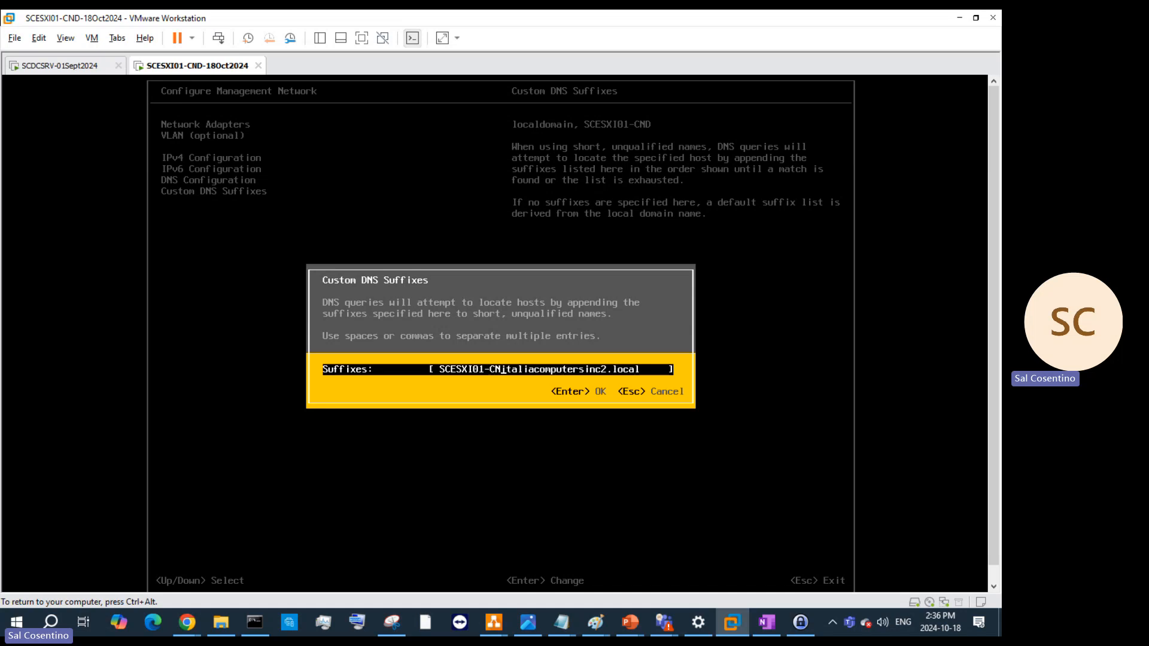
text(D.)
key(Return)
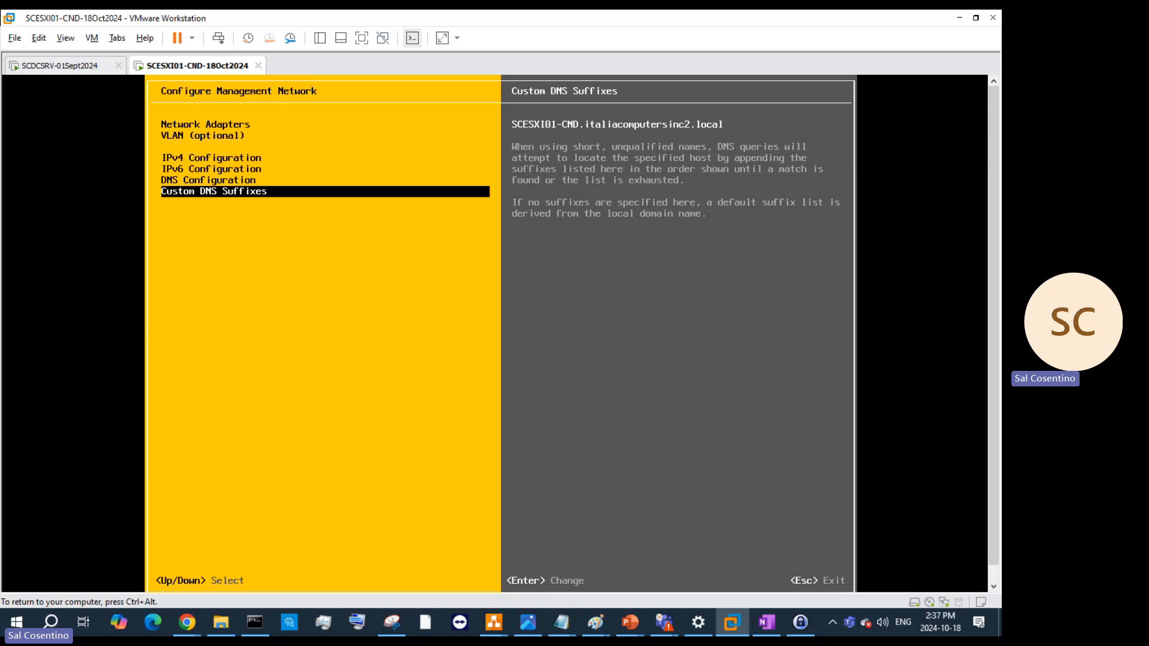
key(Escape)
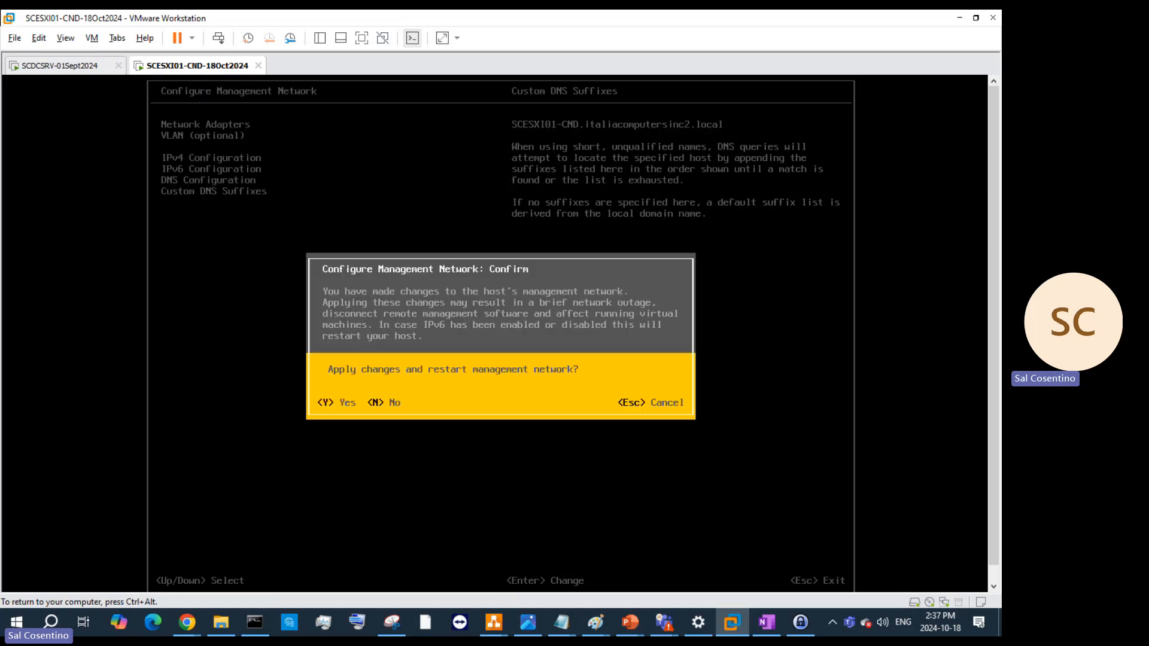
key(y)
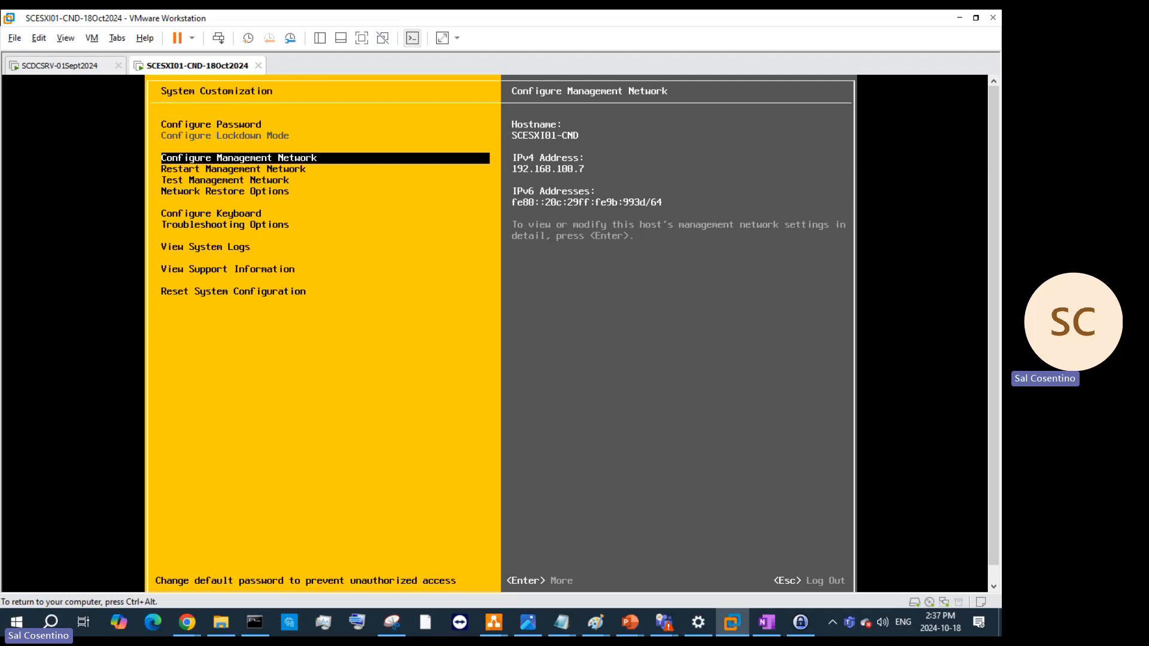
key(Escape)
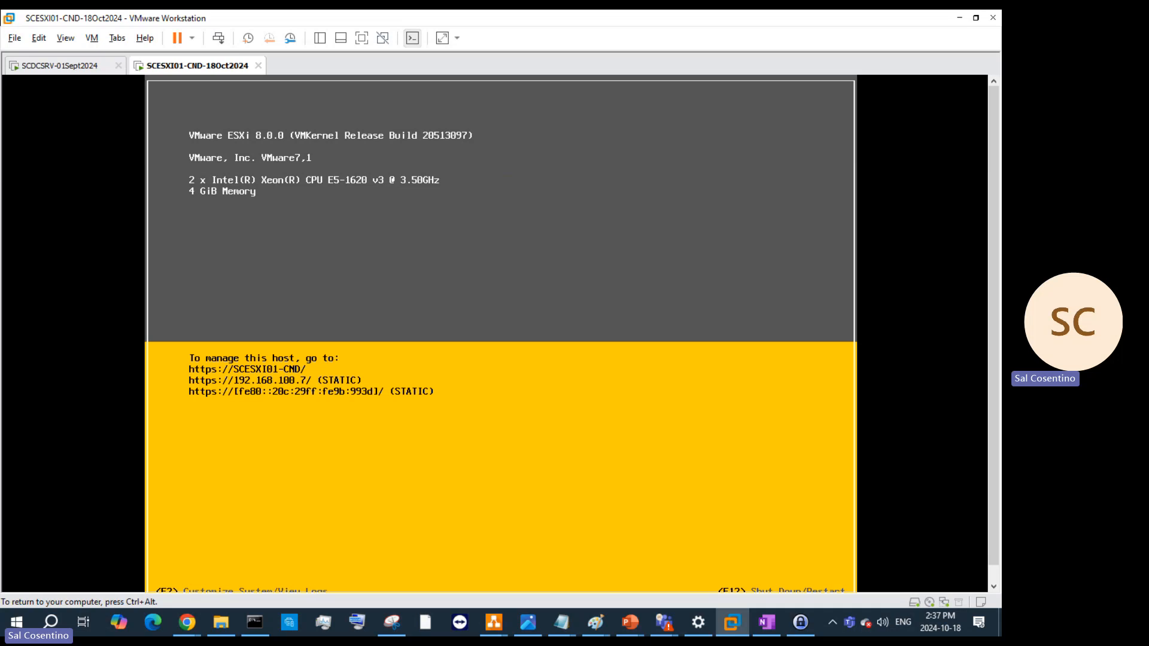
- Try logging in to the ESXi console as root with the password
key(F2)
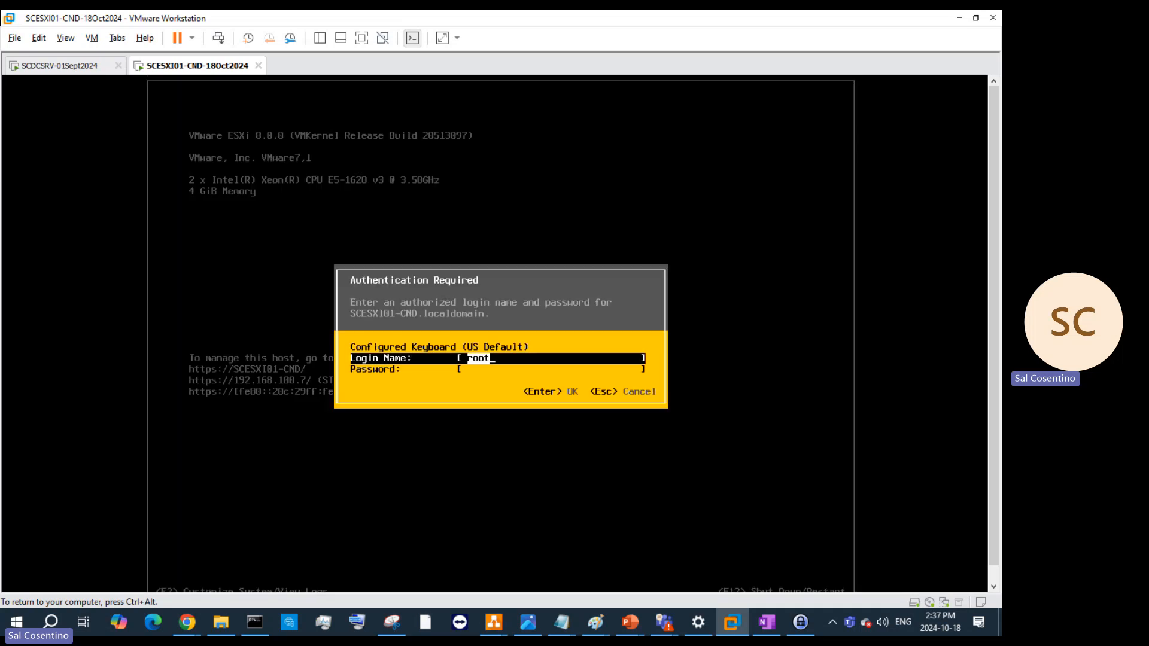
key(Tab)
text(****)
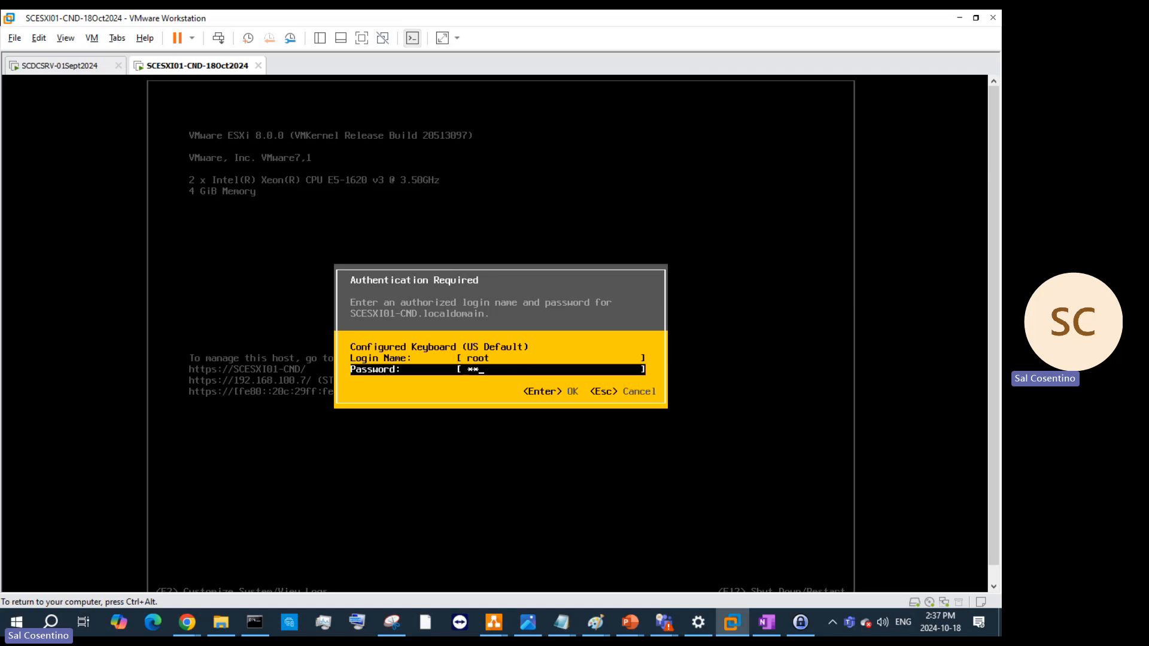
text(***********)
key(Return)
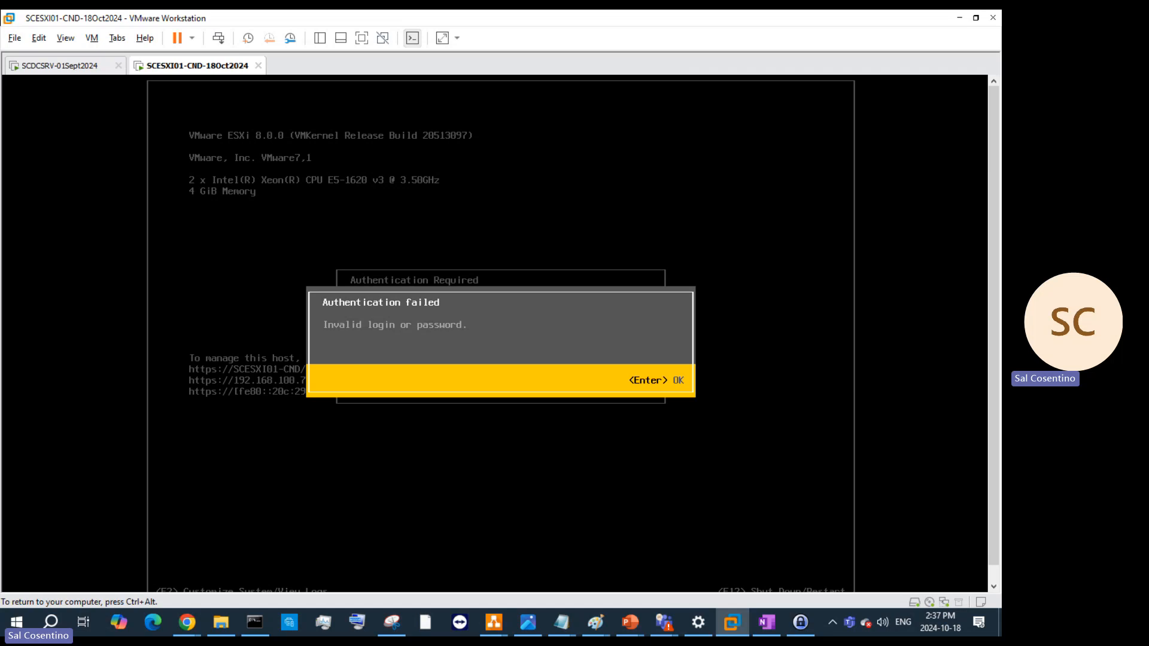
key(ctrl+alt)
- Restart the ESXi guest from the VM tab's Power menu and confirm the restart
right_click(235, 67)
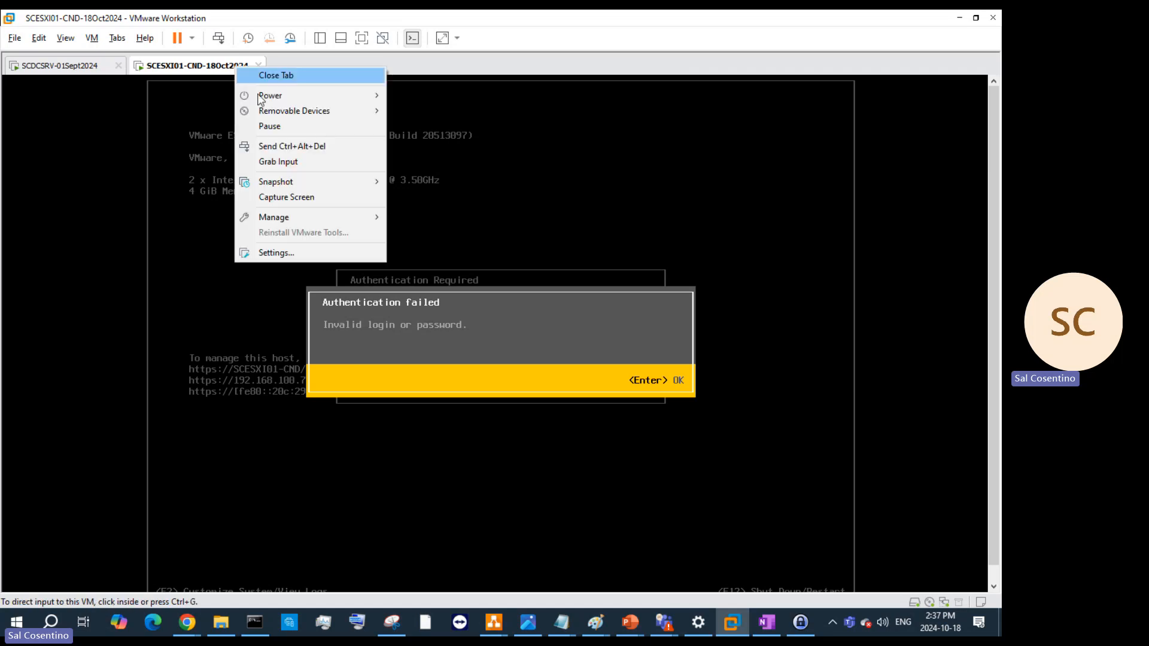
click(277, 254)
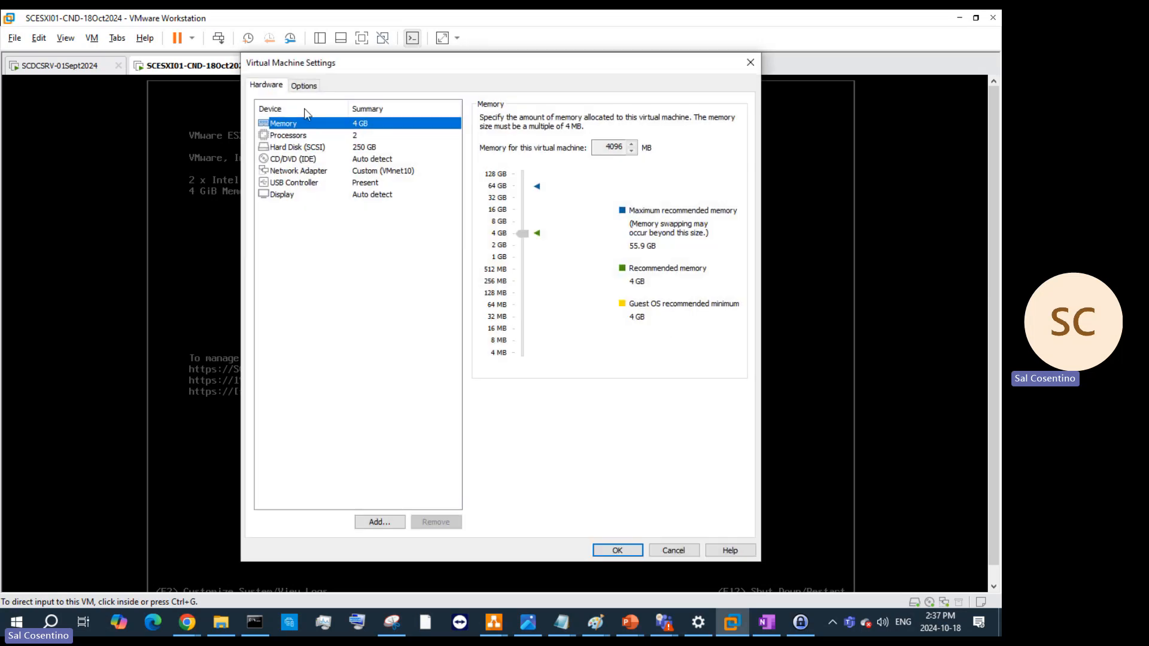
click(751, 62)
right_click(232, 76)
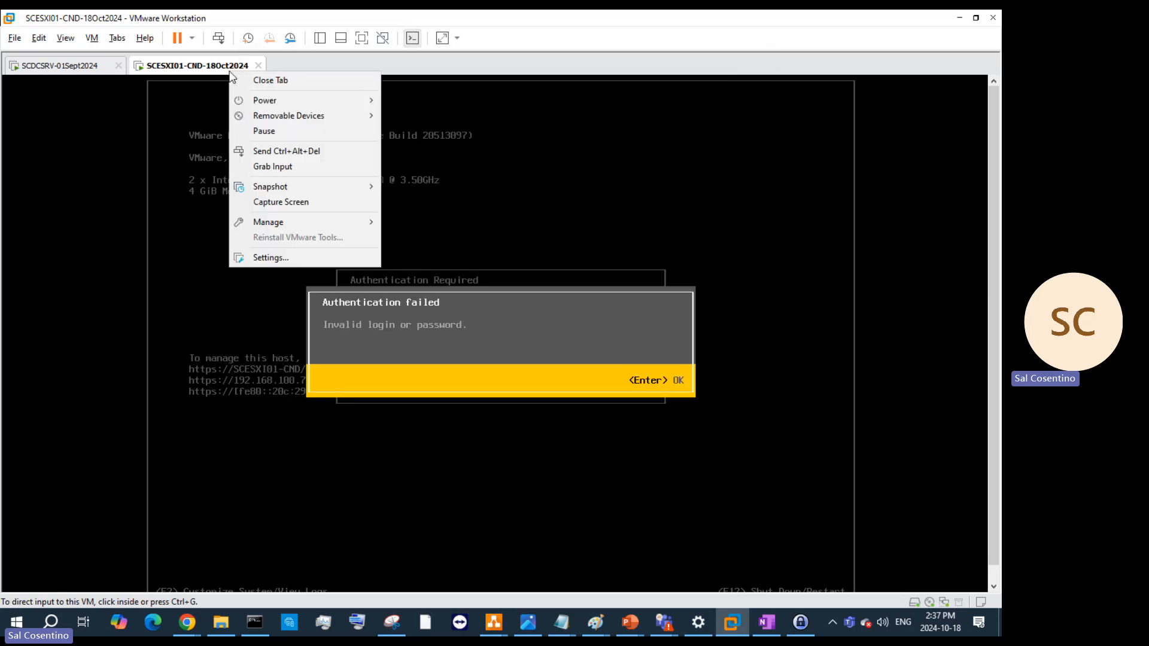
mouse_move(278, 100)
click(432, 146)
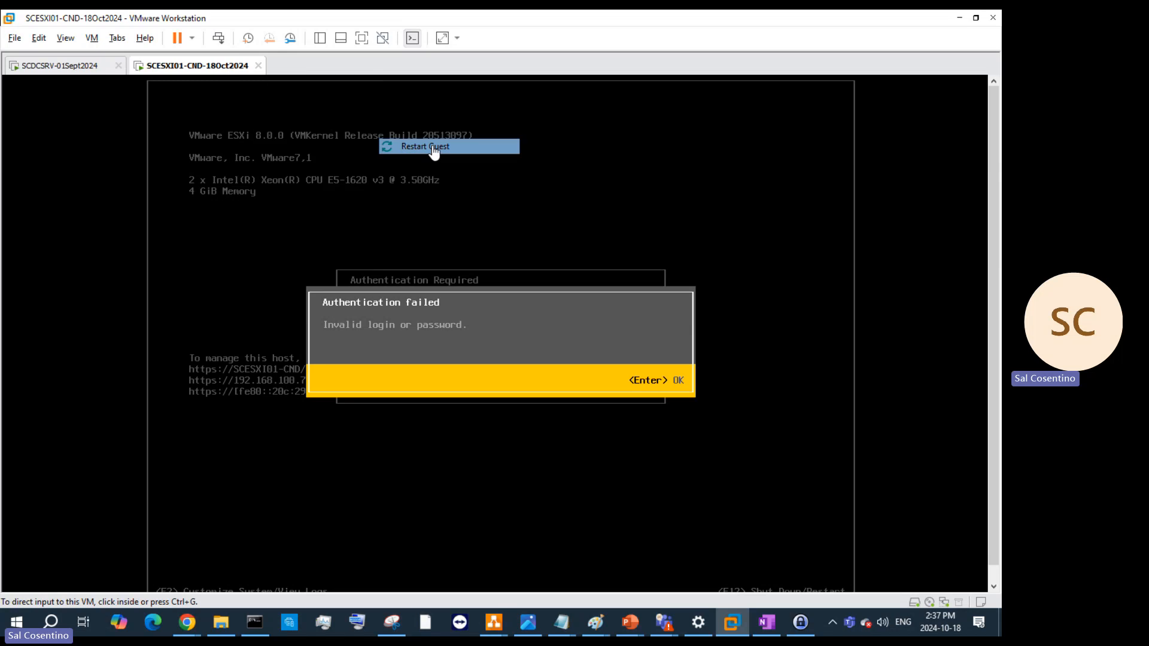
click(524, 340)
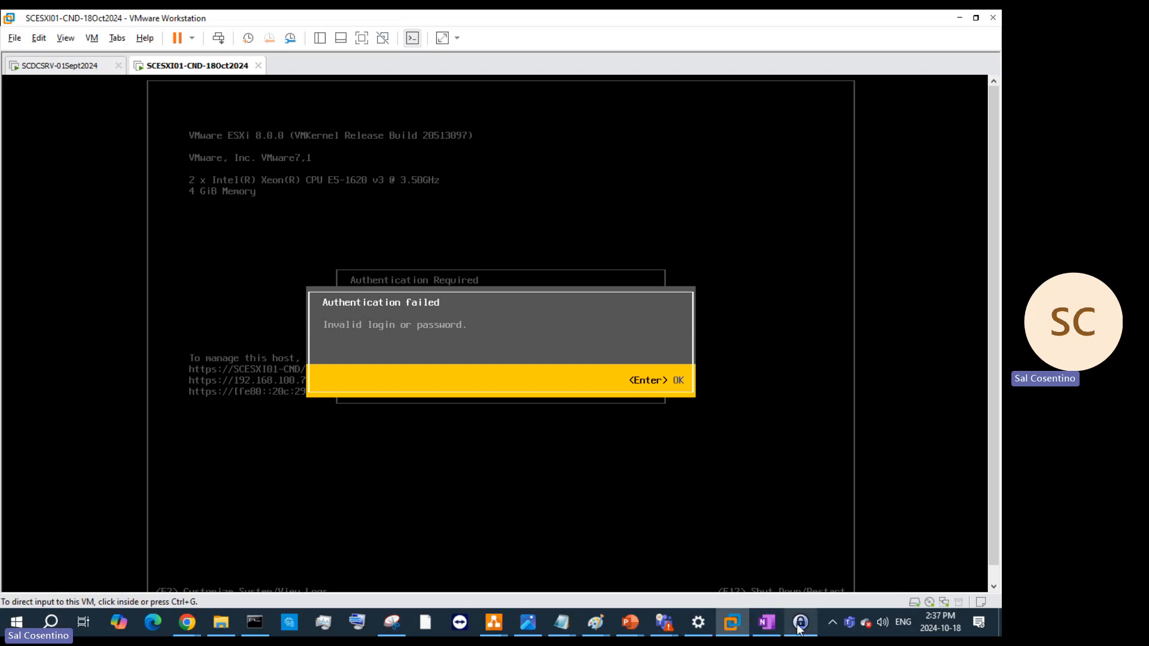
- Dismiss the failed console login and resubmit the password while the VM reboots
mouse_move(800, 628)
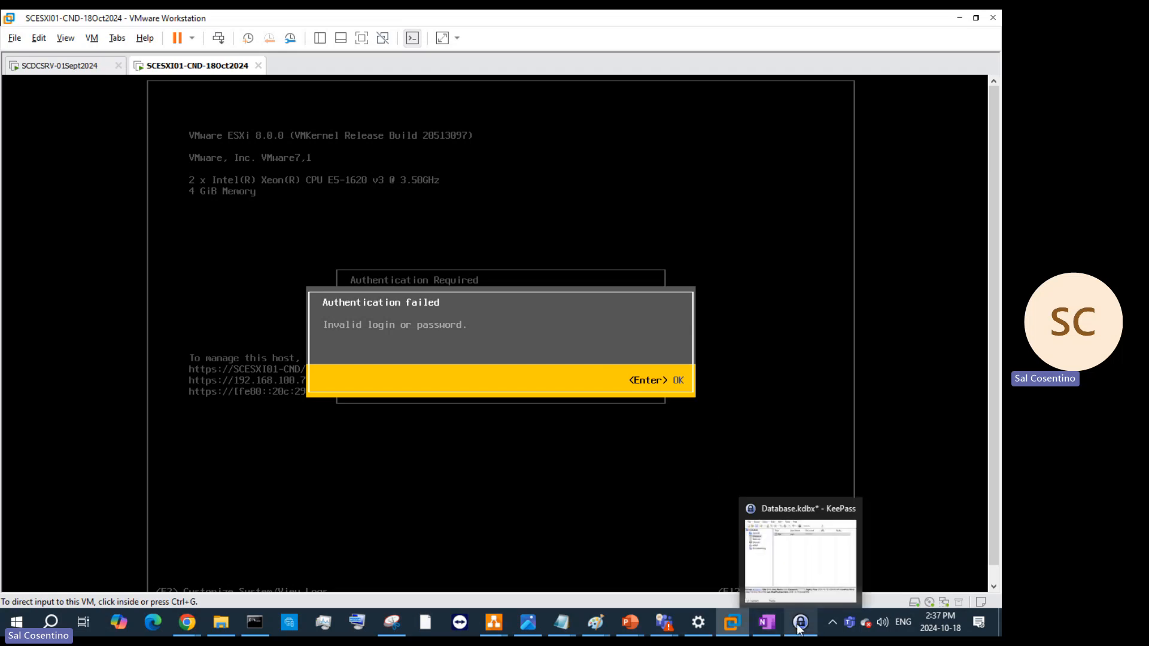
click(668, 411)
key(Return)
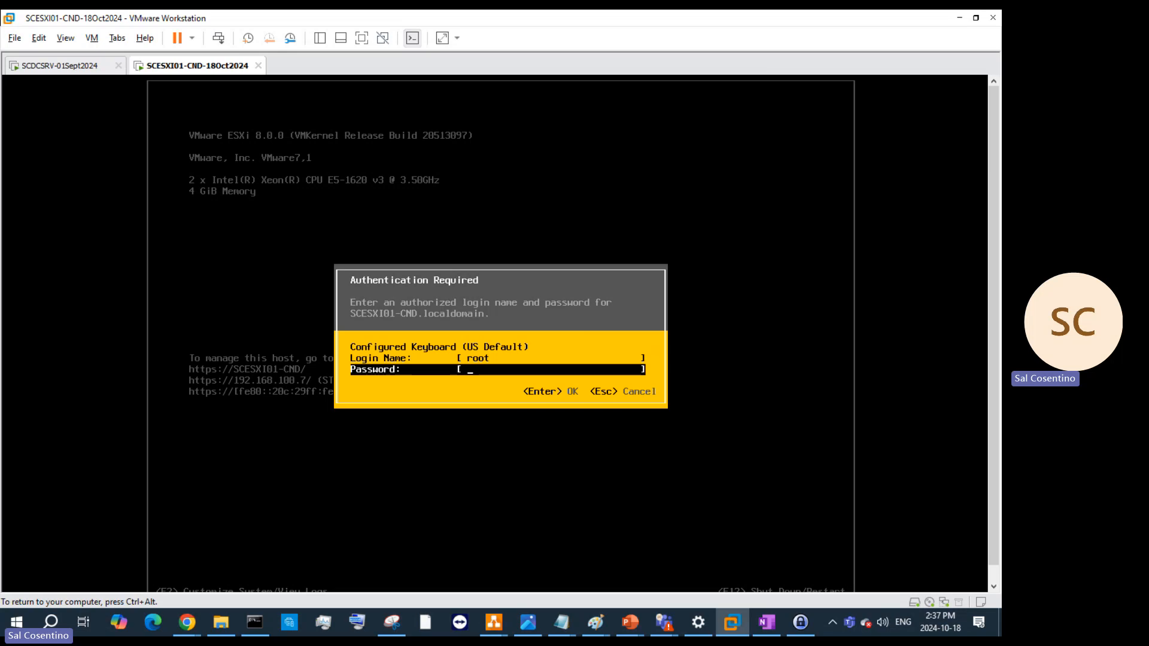
key(Return)
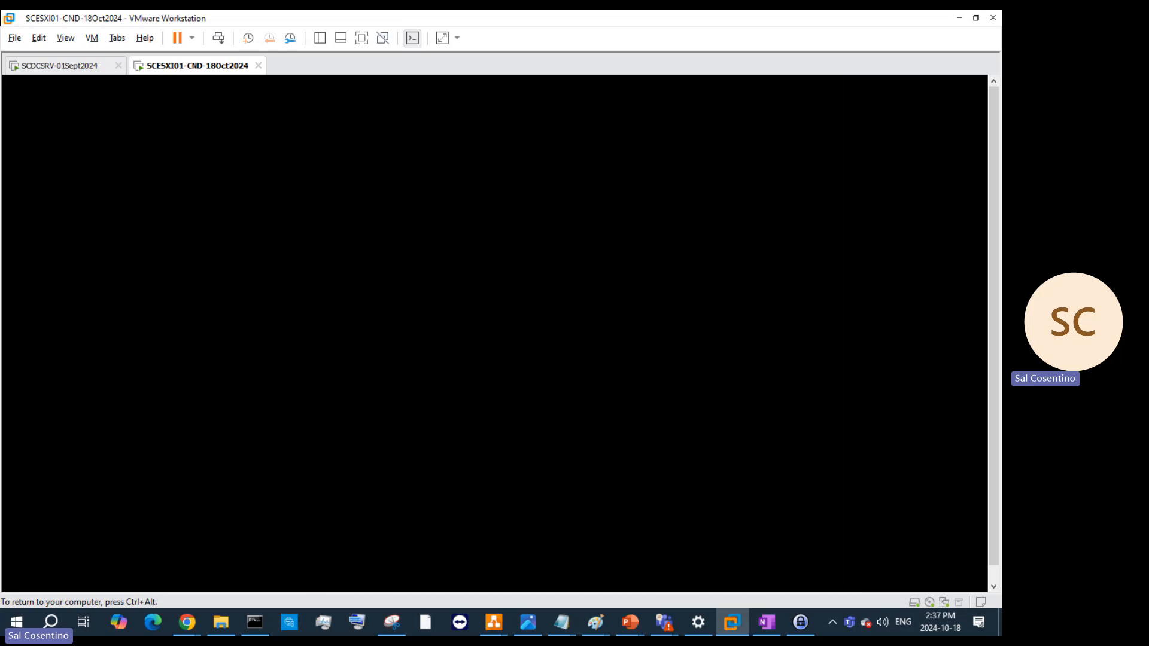
key(ctrl+alt)
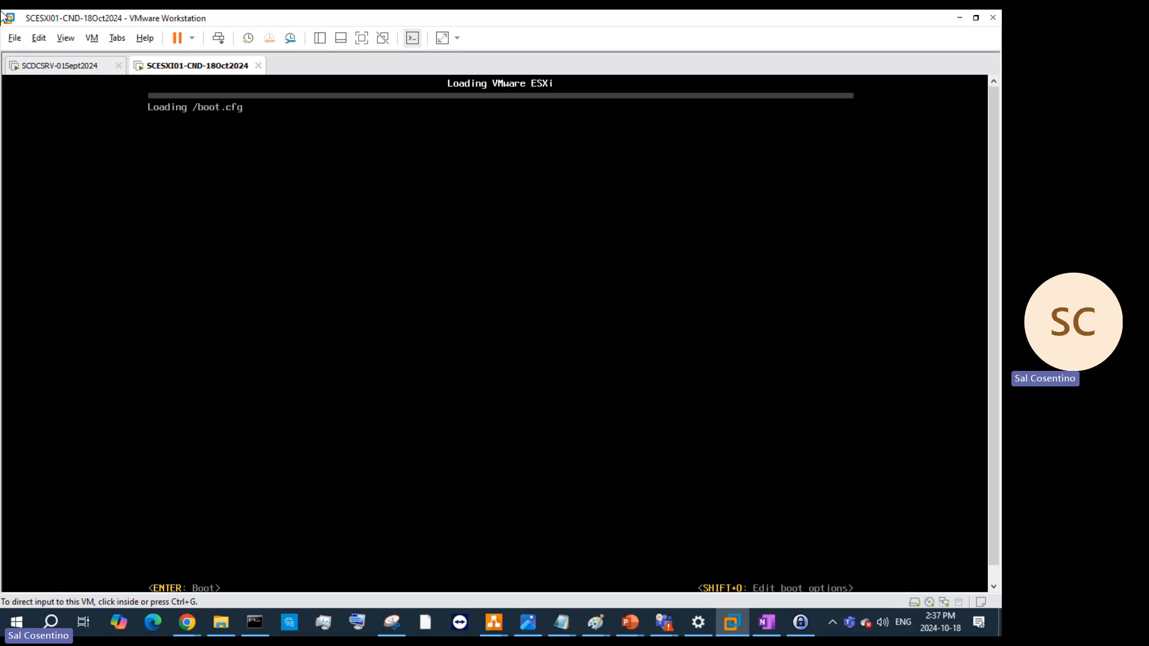
- On SCDCSRV, check the full FQDN in DNS Manager's SCESXI01-CND host record
click(61, 71)
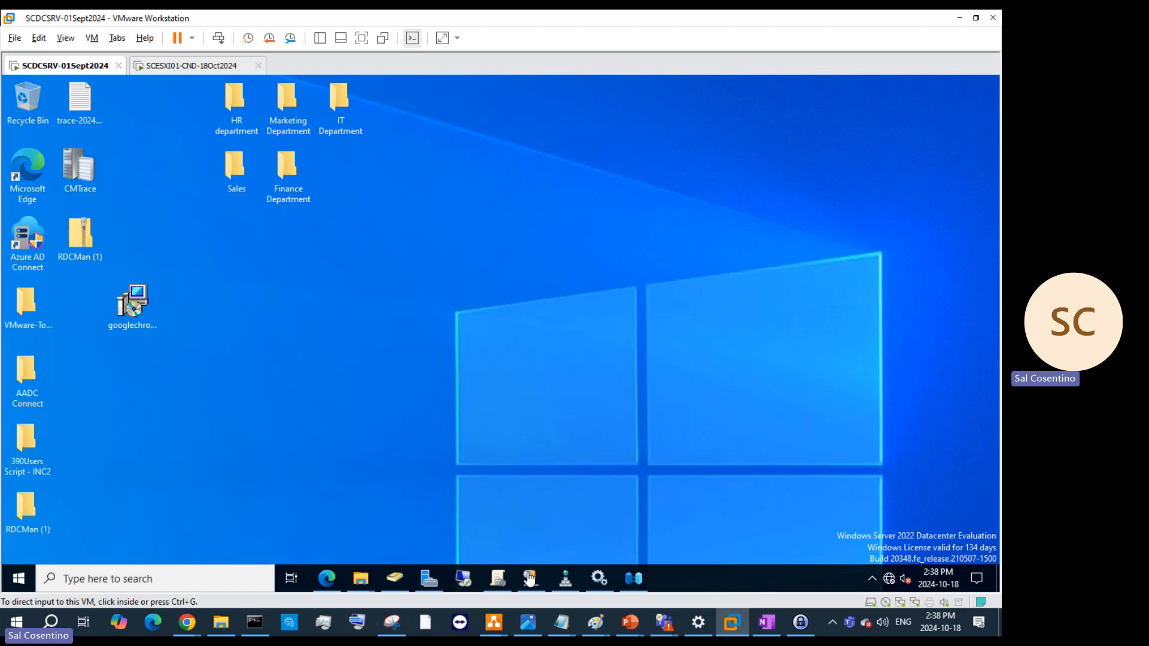
click(564, 584)
click(565, 583)
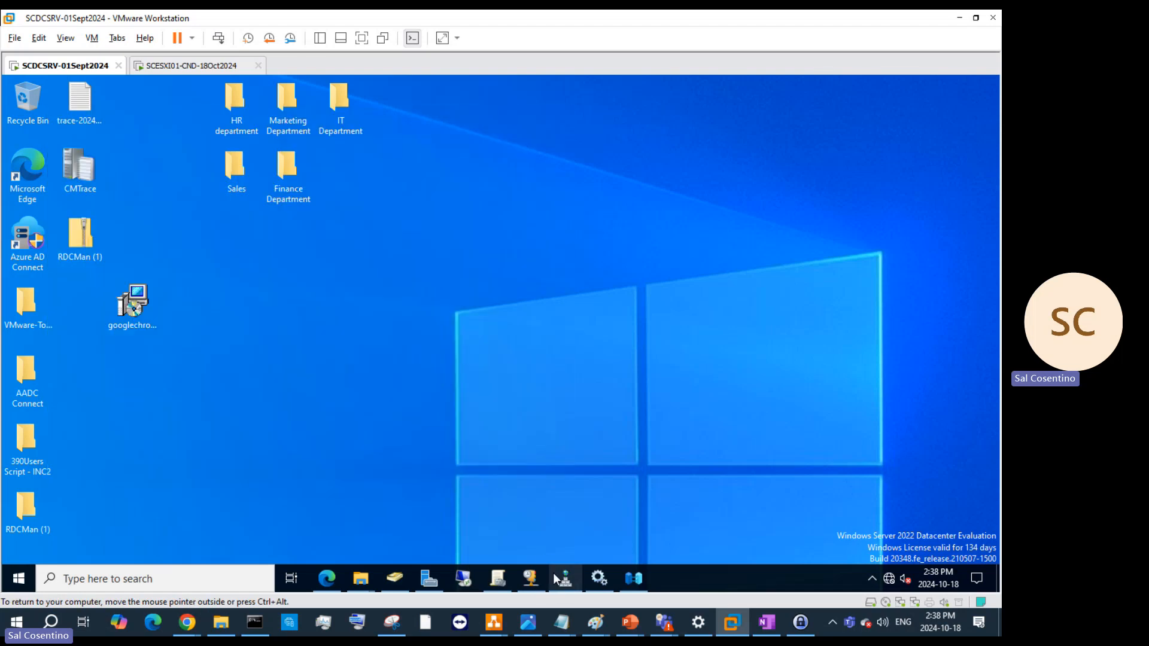
click(555, 578)
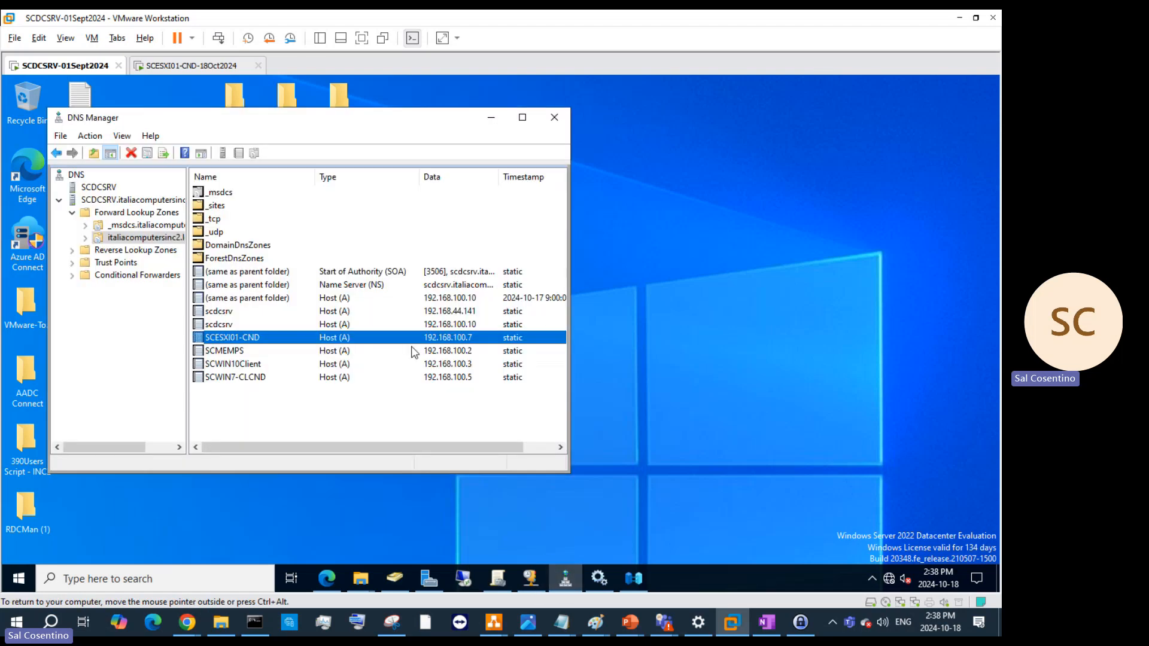
double_click(258, 338)
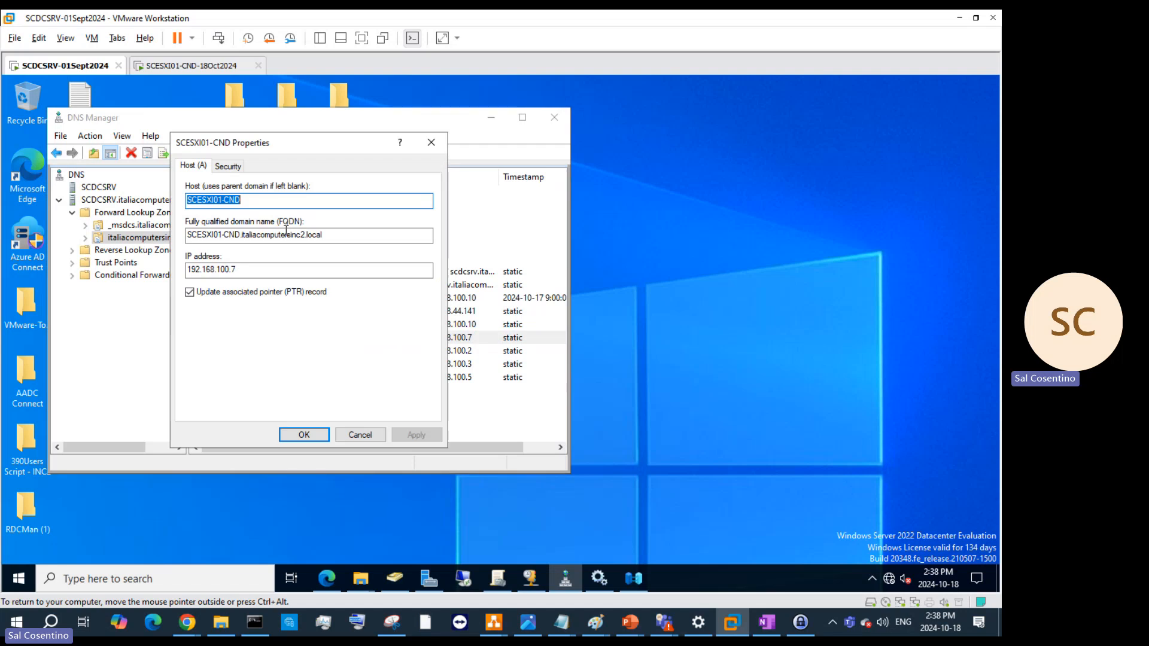
drag(377, 235, 186, 219)
key(ctrl+c)
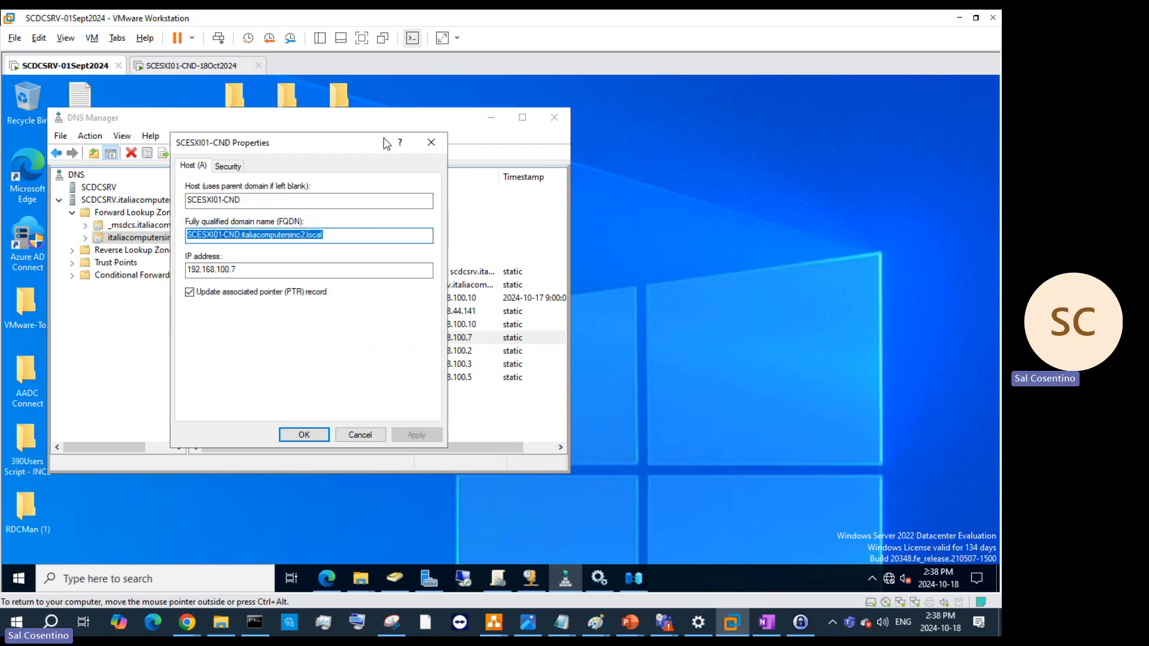
click(424, 145)
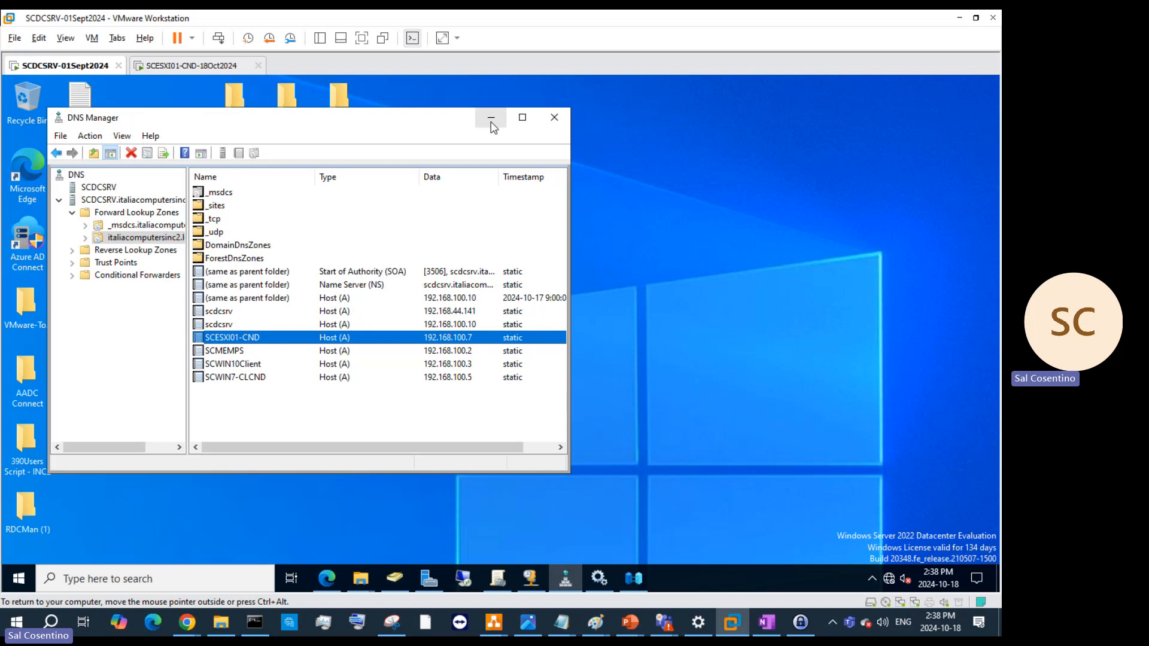
- Refresh the DNS server, inspect the reverse zone's pointer records, and close DNS Manager
click(491, 119)
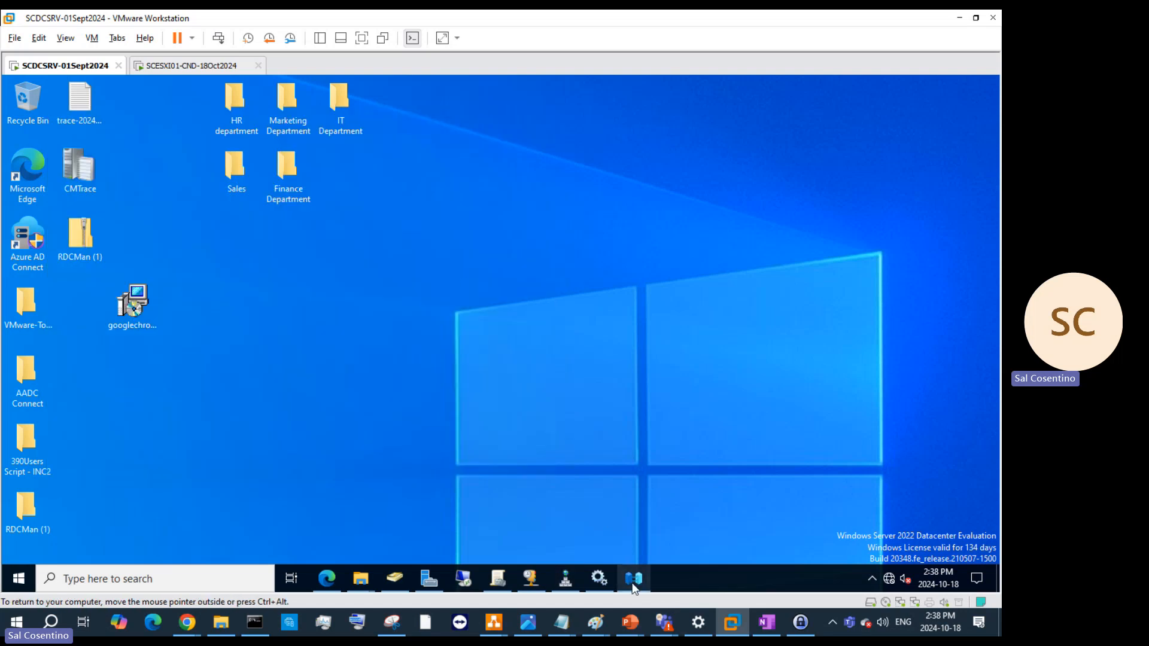
click(566, 585)
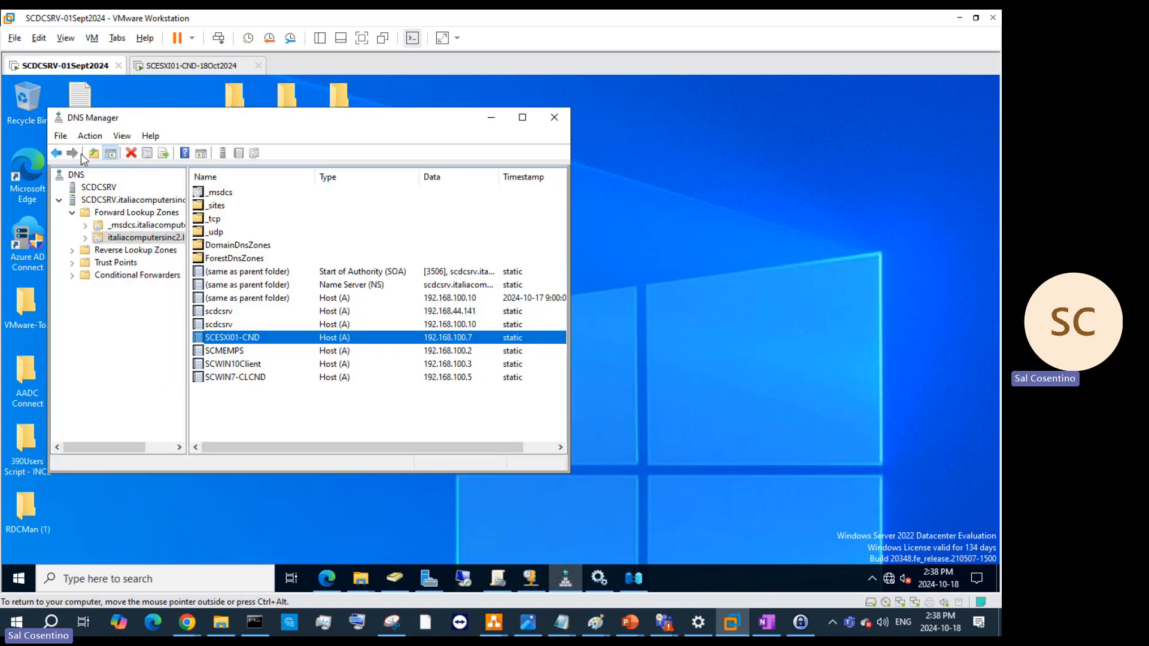
click(98, 199)
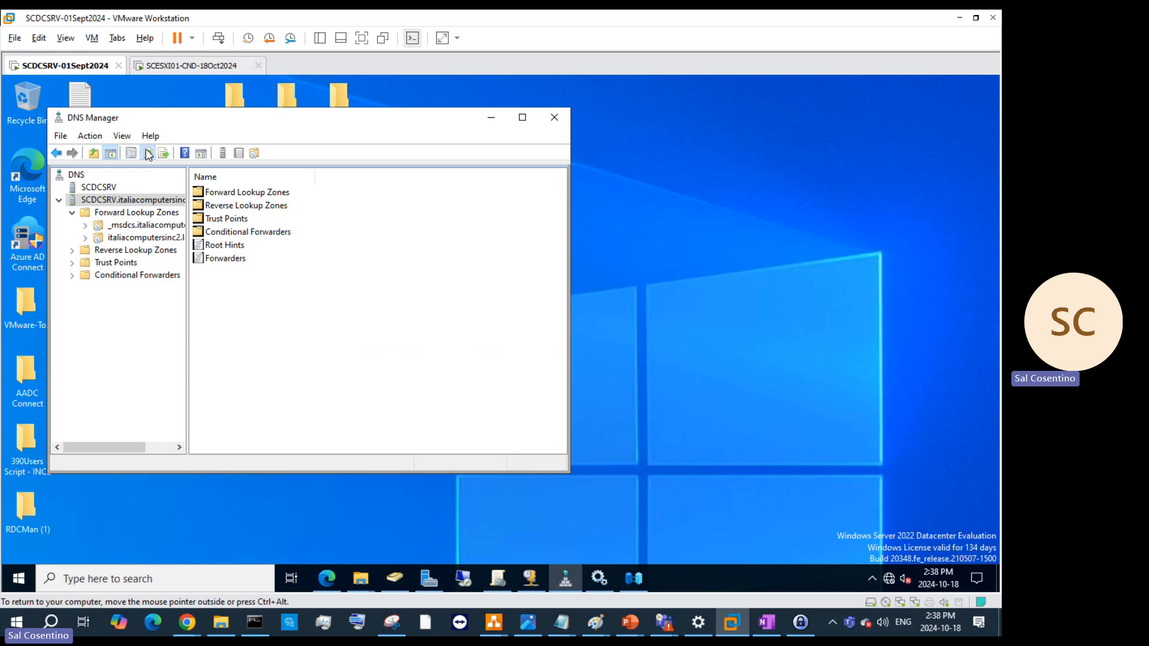
click(147, 154)
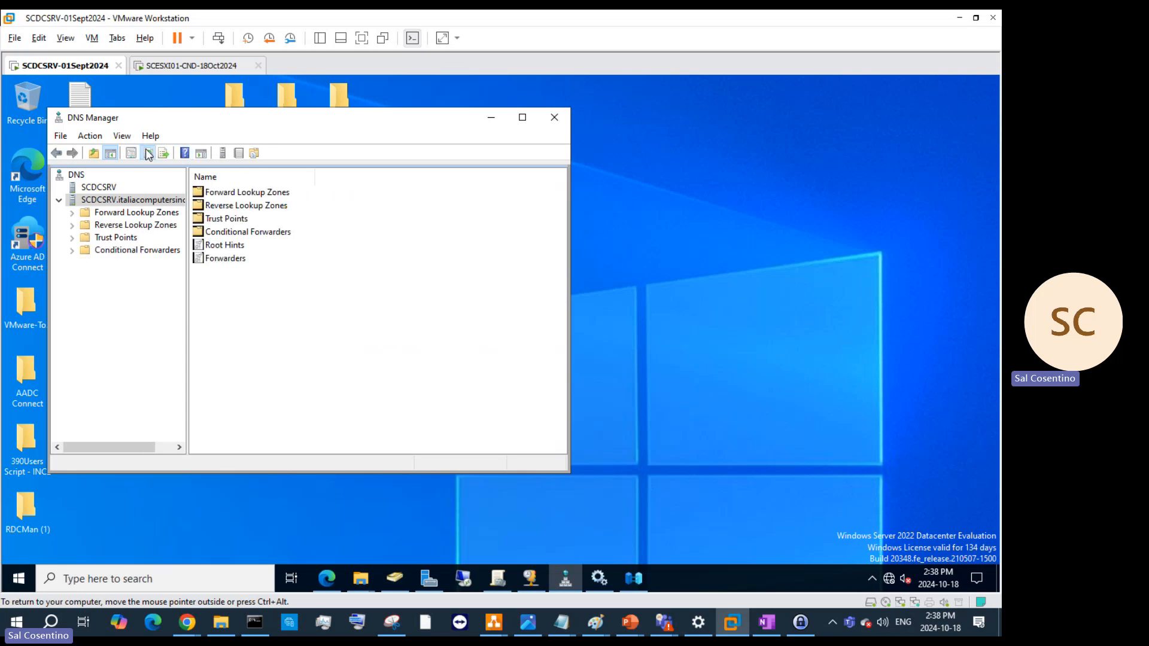
click(136, 225)
double_click(265, 197)
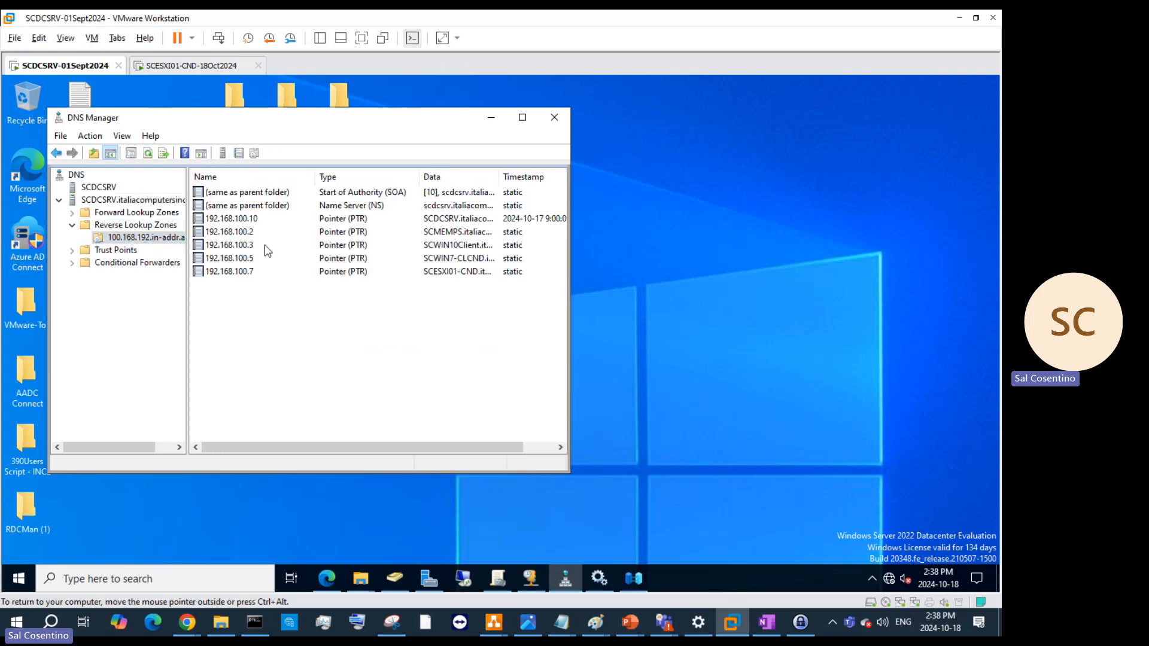
click(552, 122)
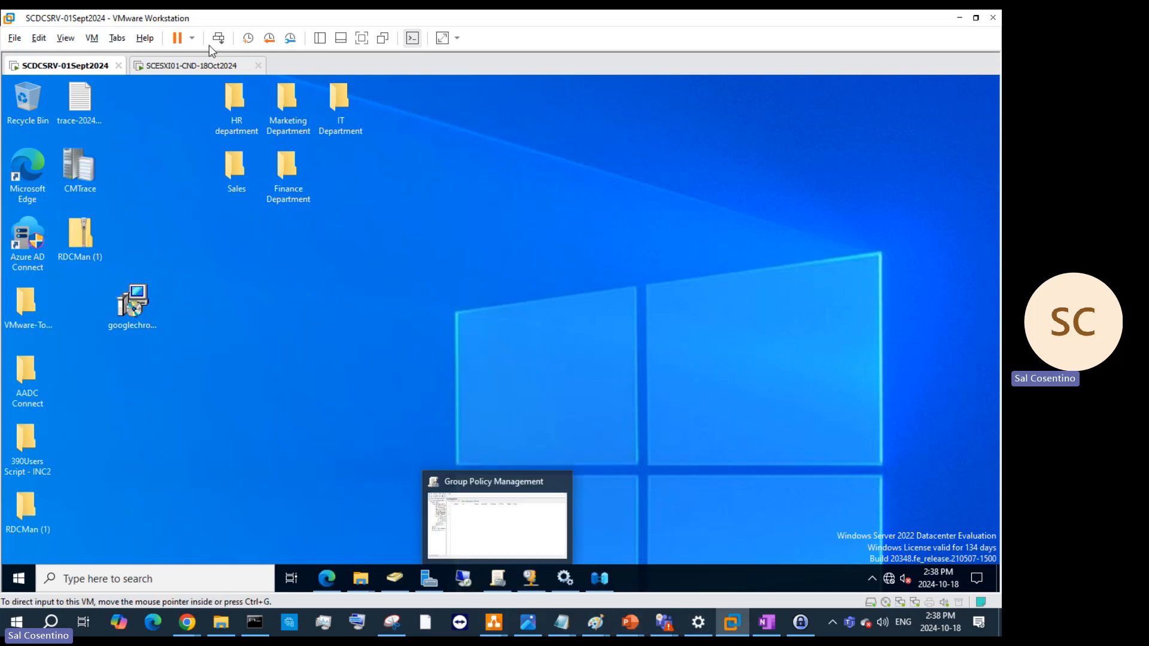
click(202, 66)
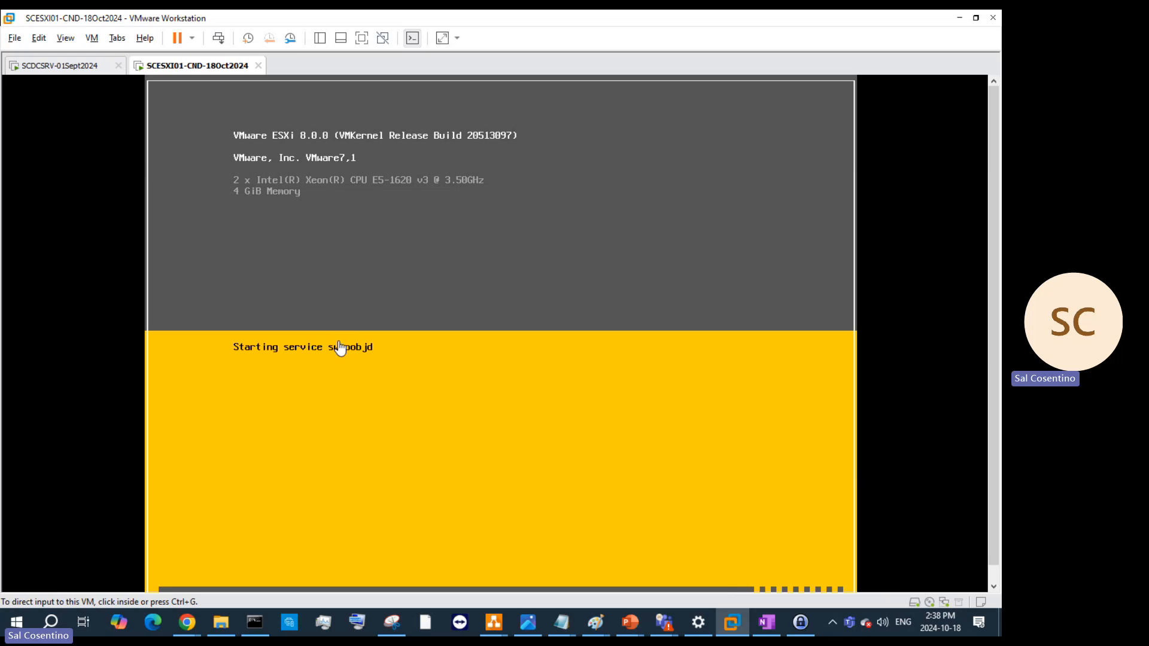
- In Edge on the domain controller, browse to the pasted ESXi host FQDN
click(71, 70)
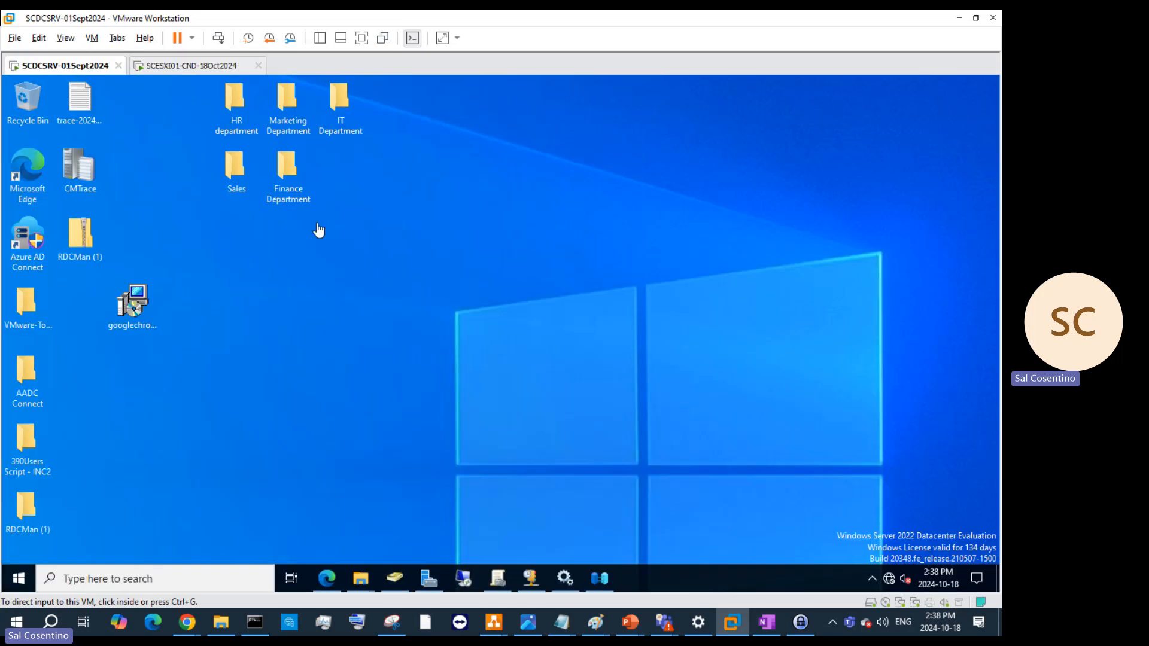
click(327, 578)
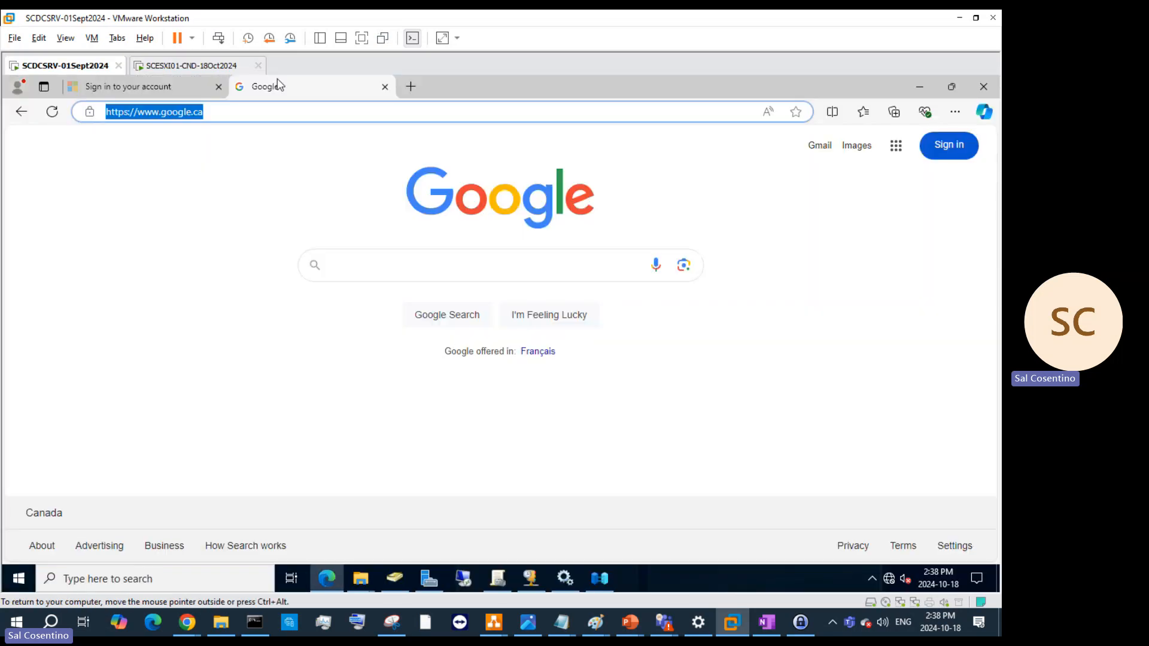
click(265, 109)
drag(264, 109, 5, 85)
key(ctrl+v)
text(])
key(Return)
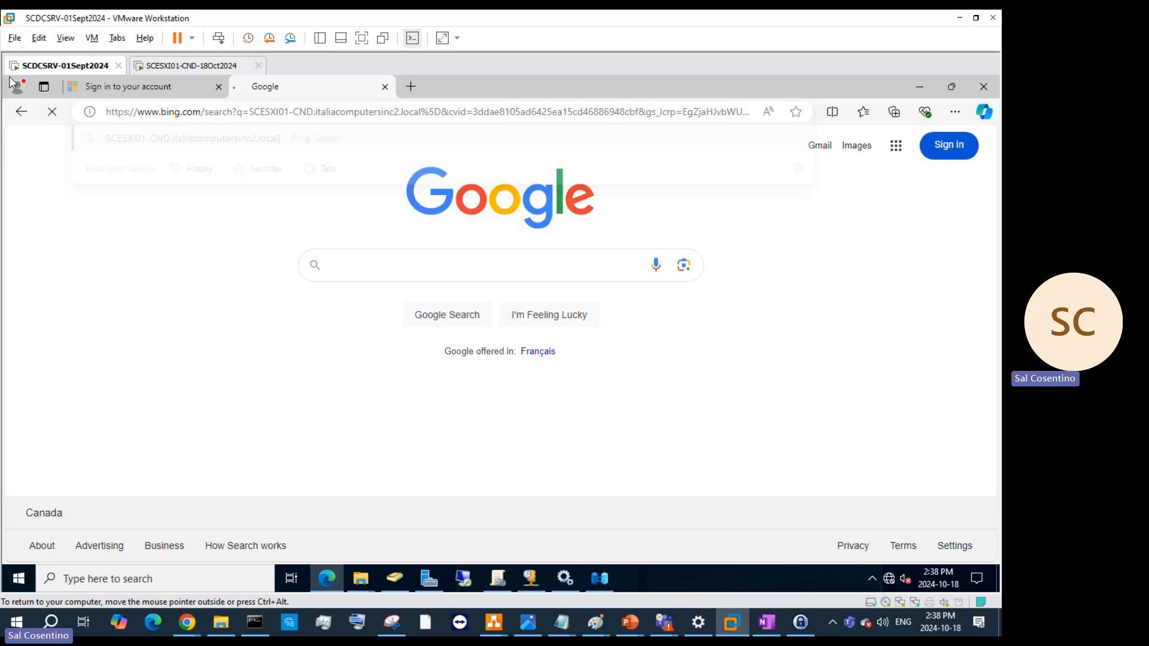
- Go to the host FQDN with /ui appended and continue past the certificate warning
click(250, 110)
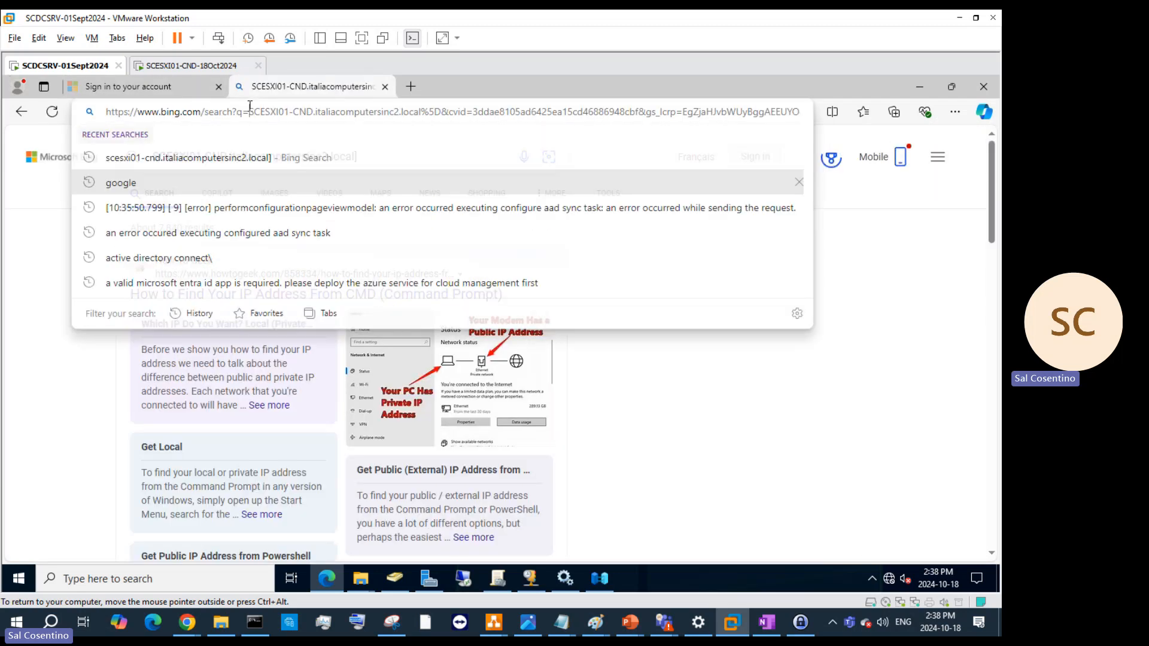
key(ctrl+v)
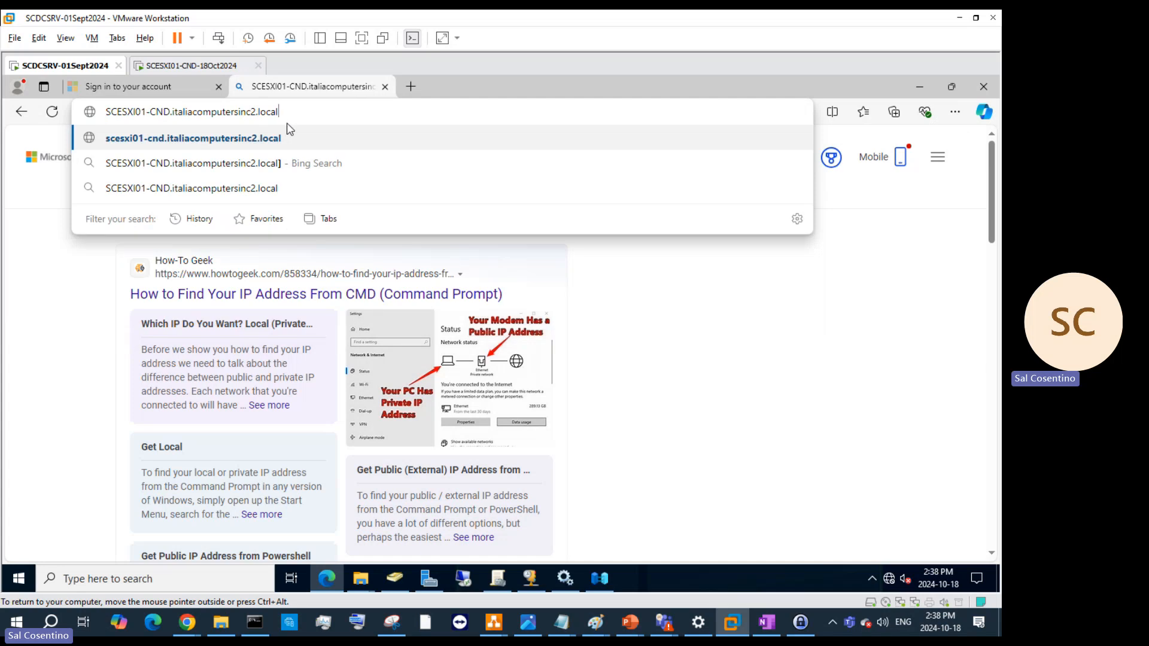
text(/ui)
key(Return)
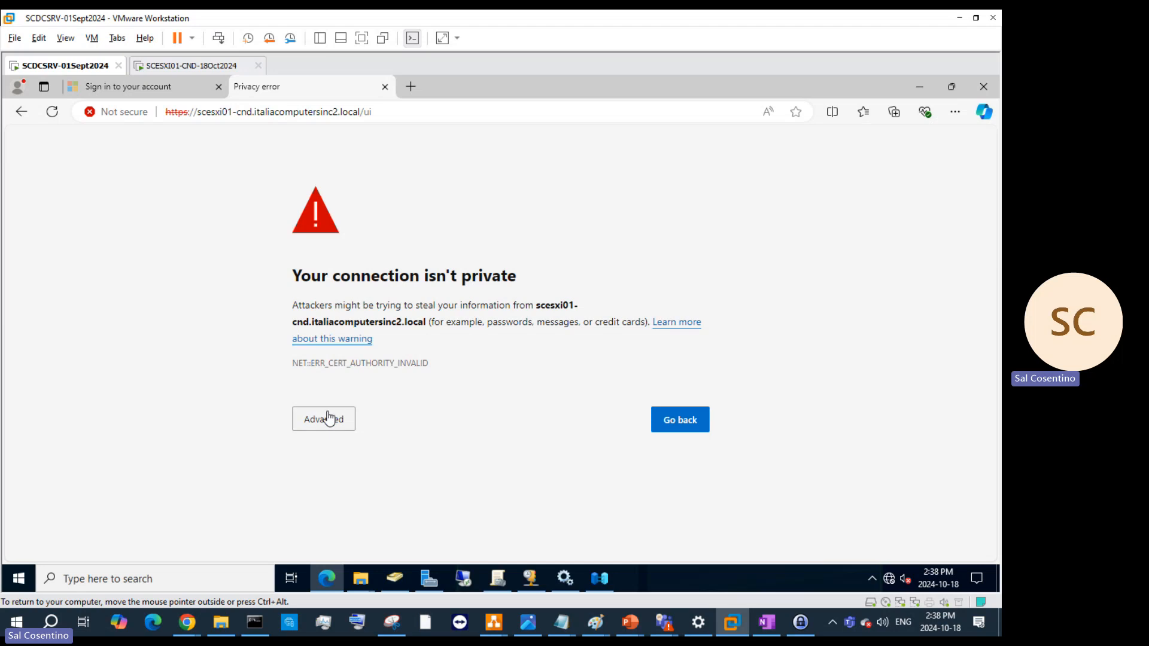
click(329, 418)
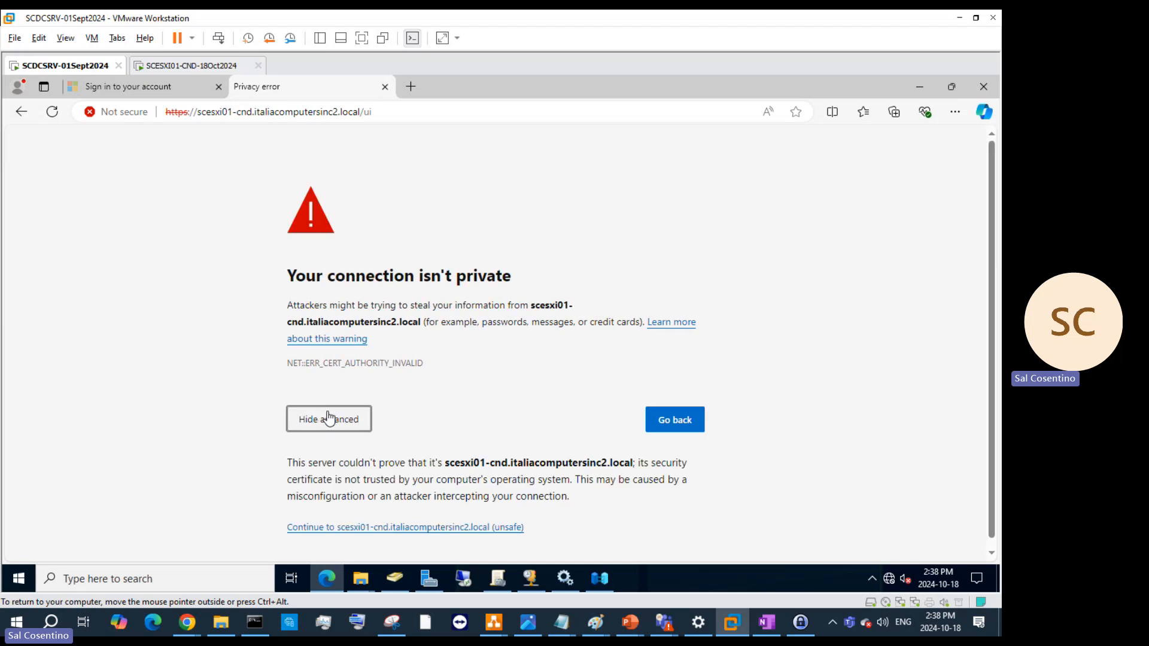
click(348, 528)
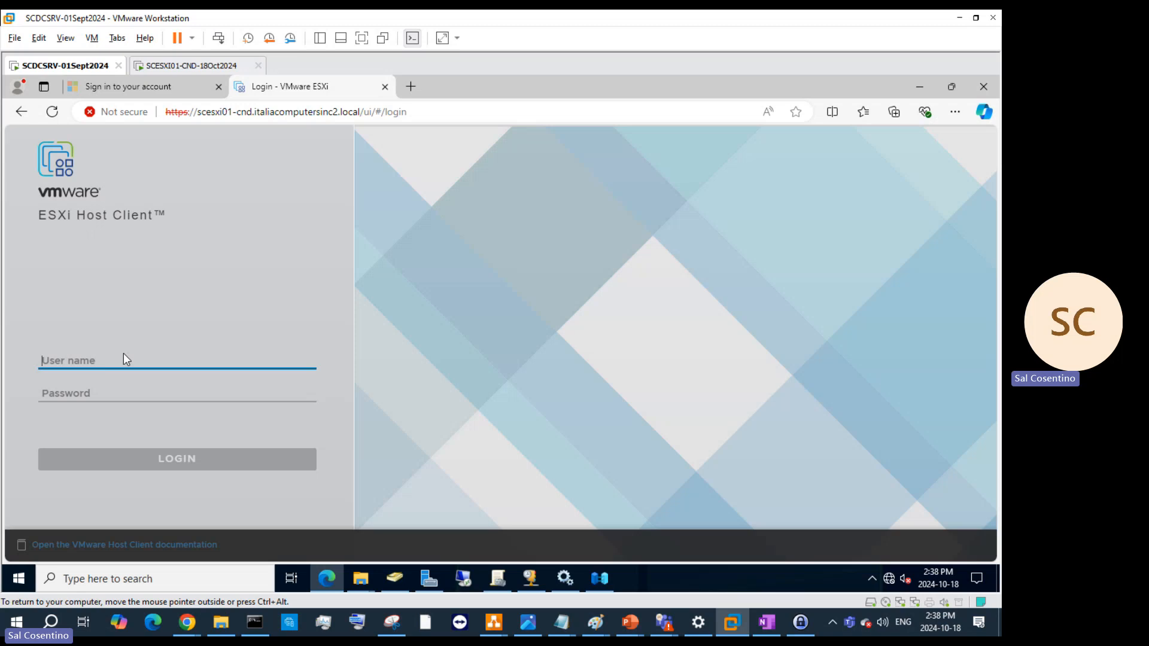
- Sign in as root with the password, then retype the password and retry after rejection
text(root)
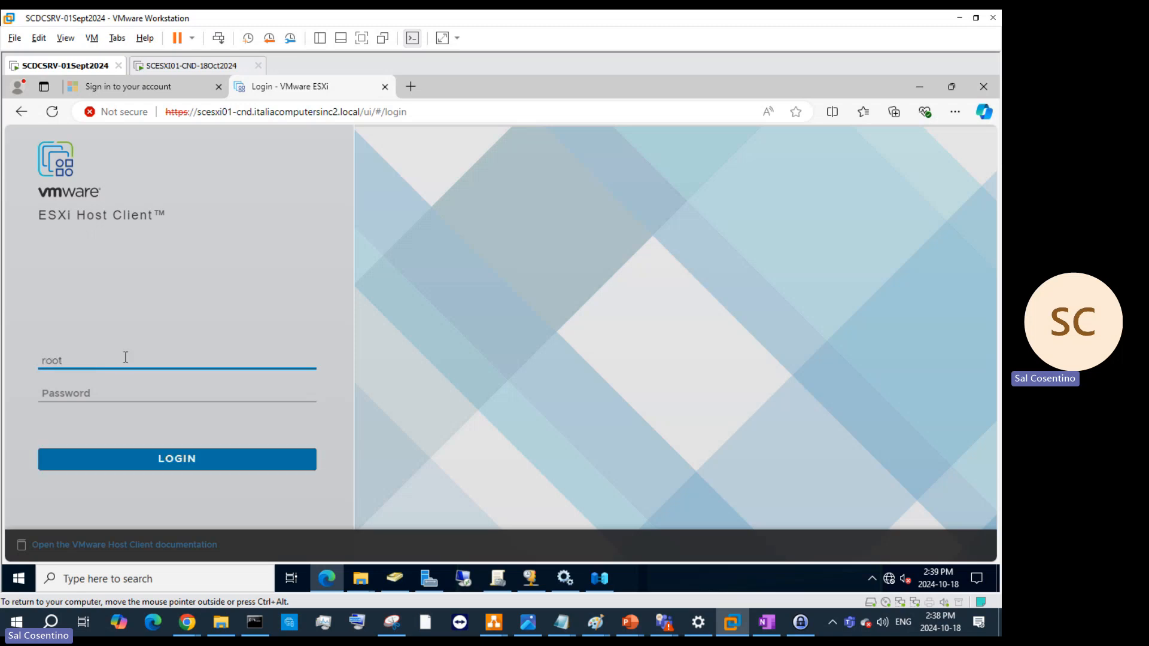
key(Tab)
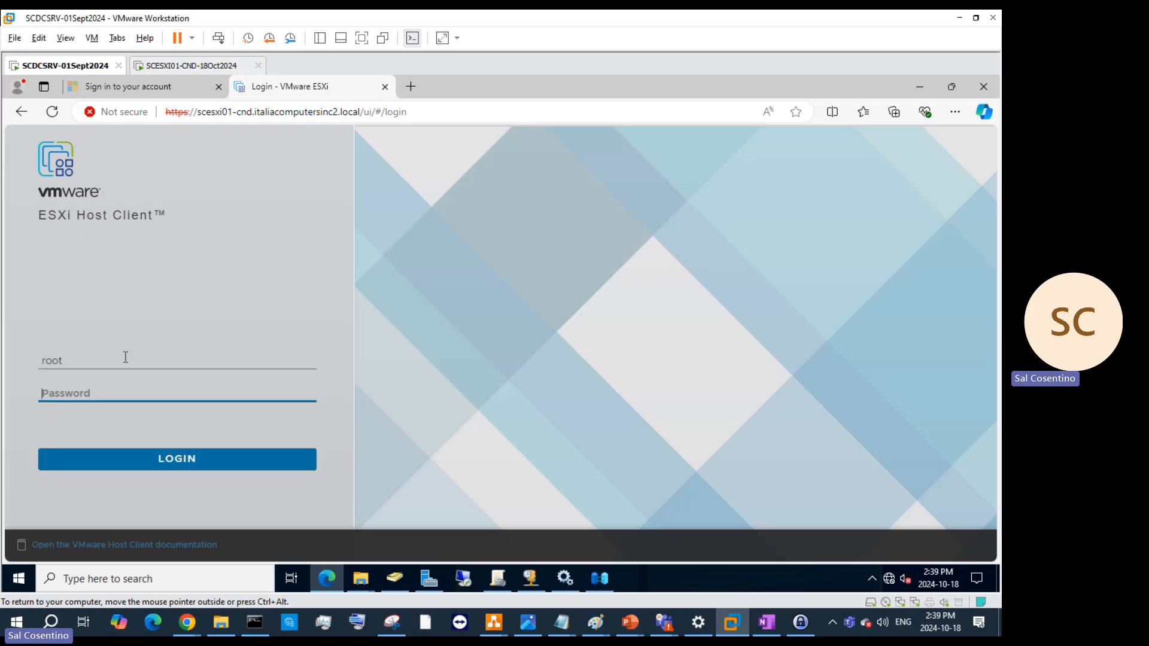
text(***************)
key(Return)
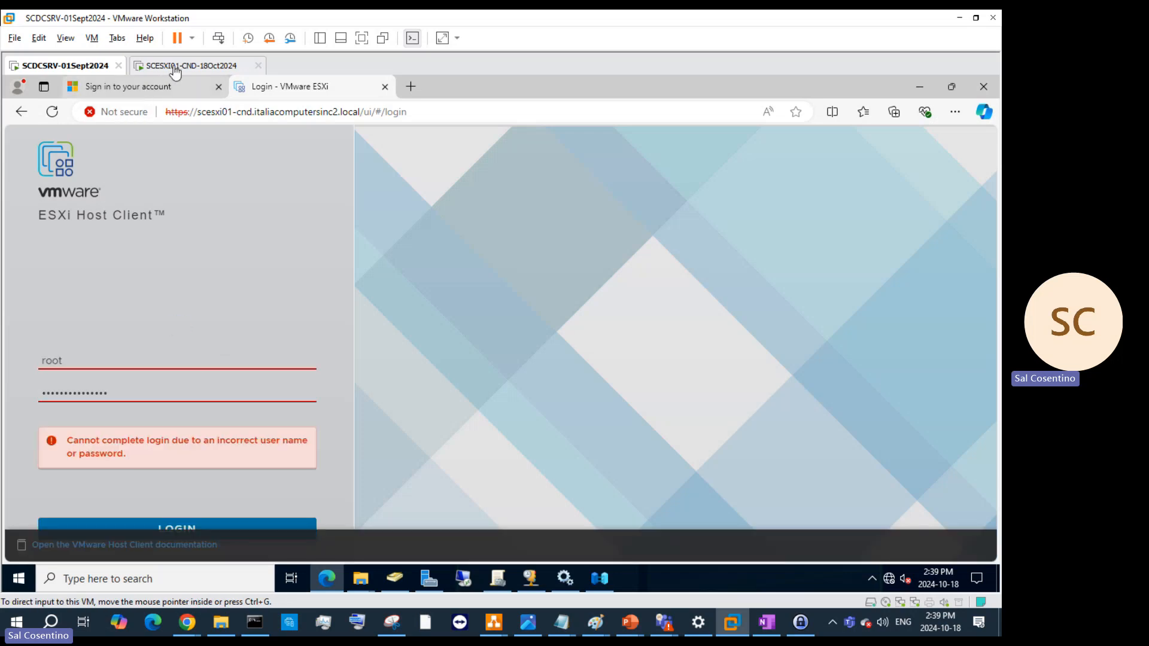
click(156, 390)
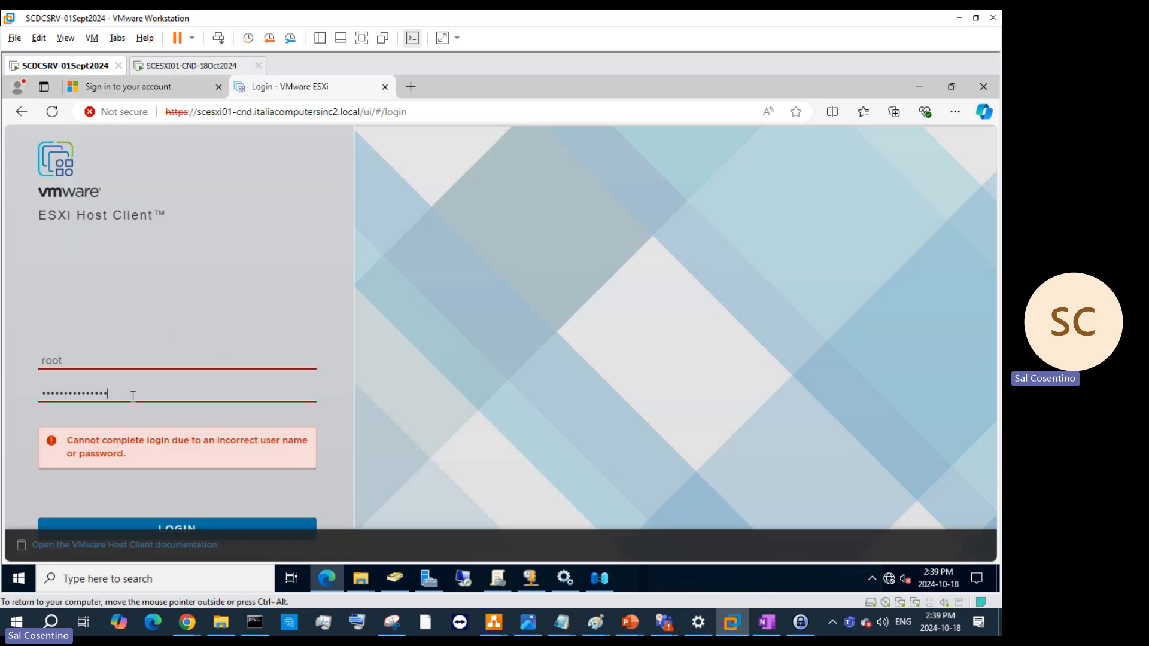
drag(133, 395, 6, 394)
text(•••••••••••••••)
key(Return)
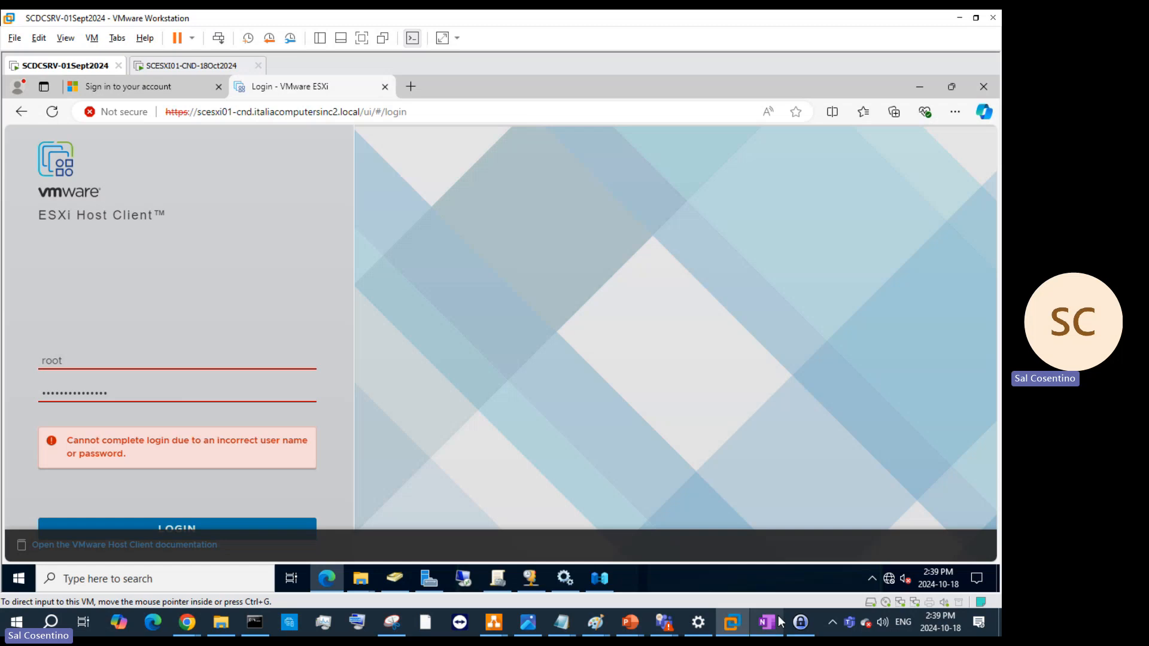
- Retry the Host Client login using the ESXi entry's password copied from KeePass
click(801, 623)
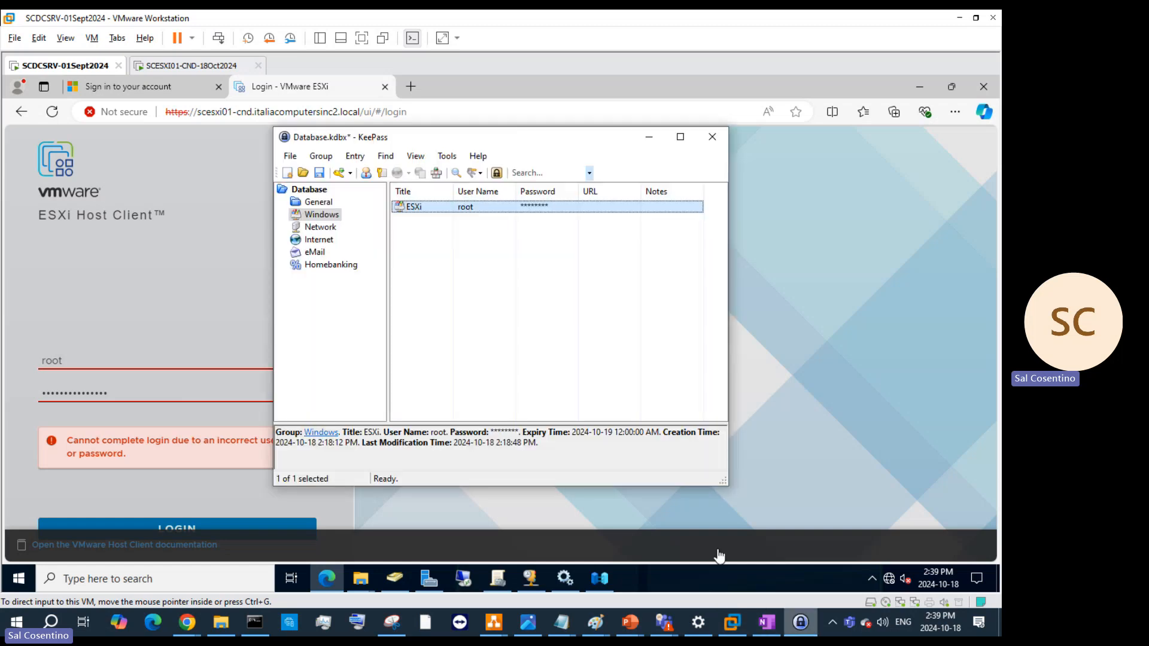
right_click(458, 207)
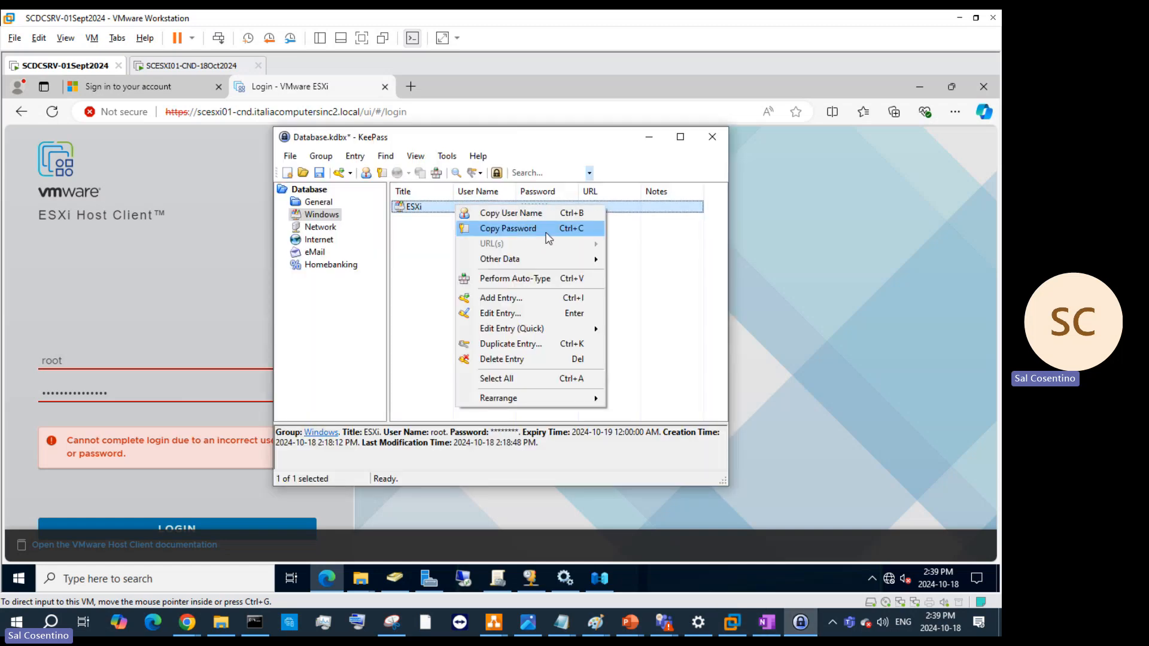
click(548, 231)
drag(134, 392, 8, 403)
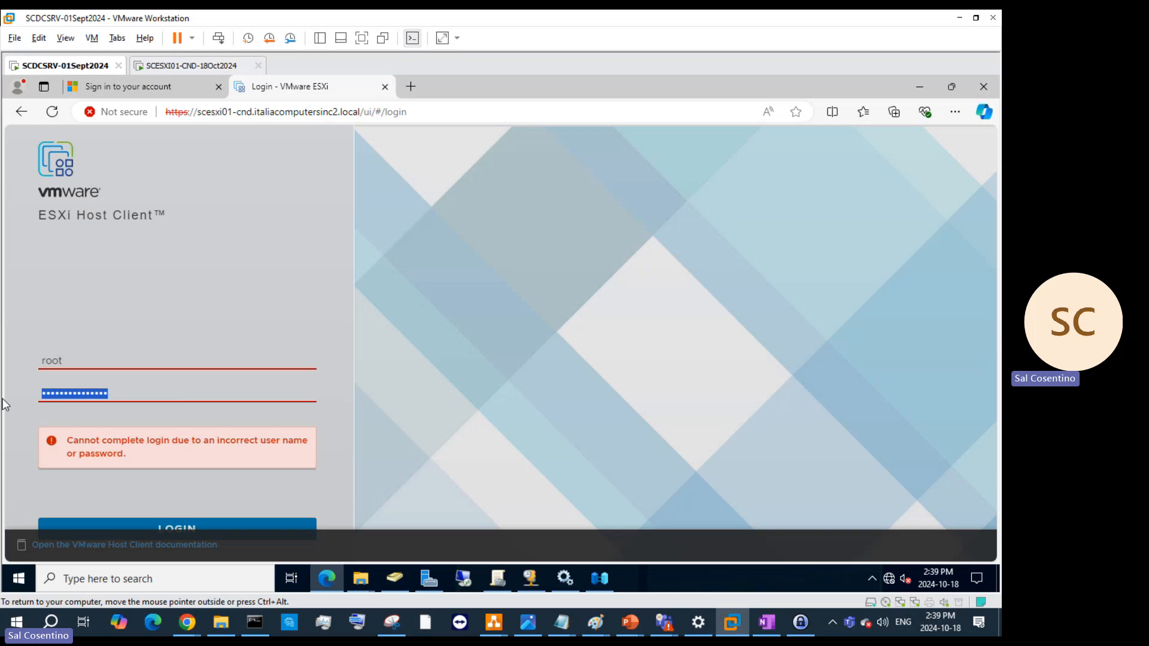
key(ctrl+v)
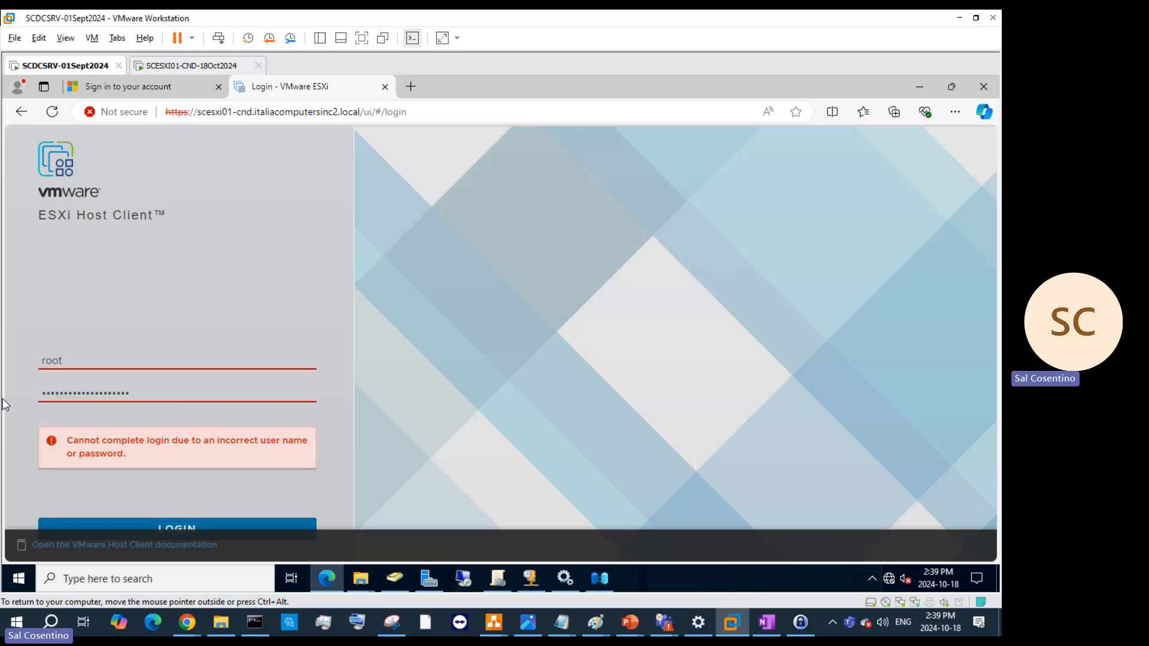
key(Return)
click(139, 525)
- Hide KeePass and switch to the SCESXI01-CND console
click(798, 626)
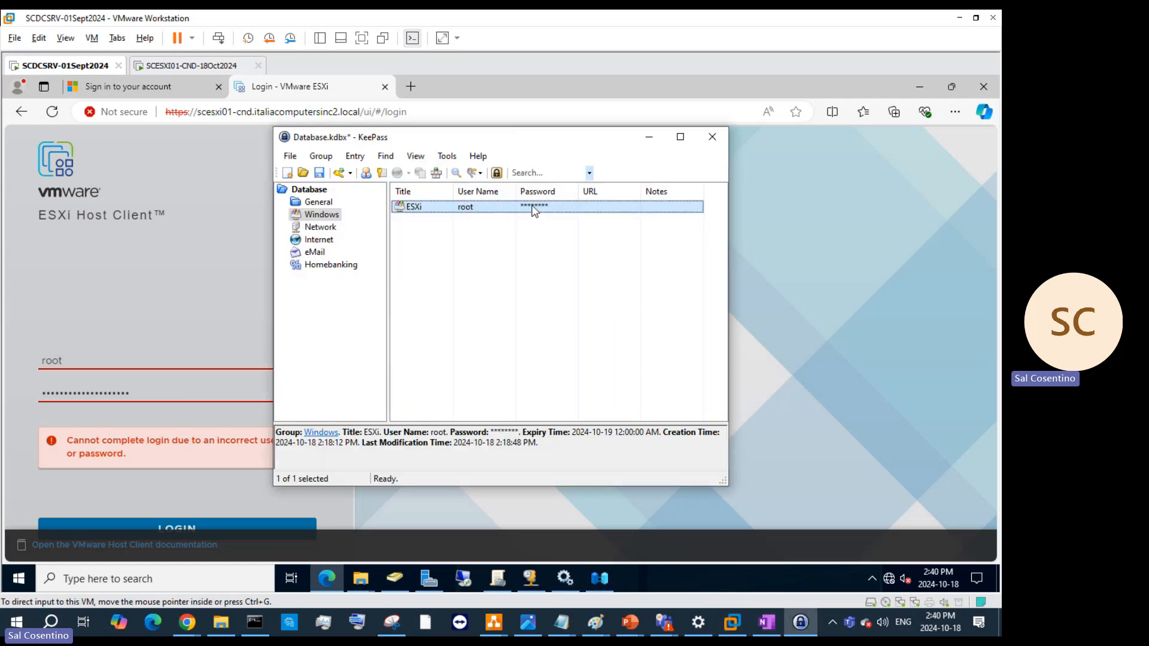
click(649, 137)
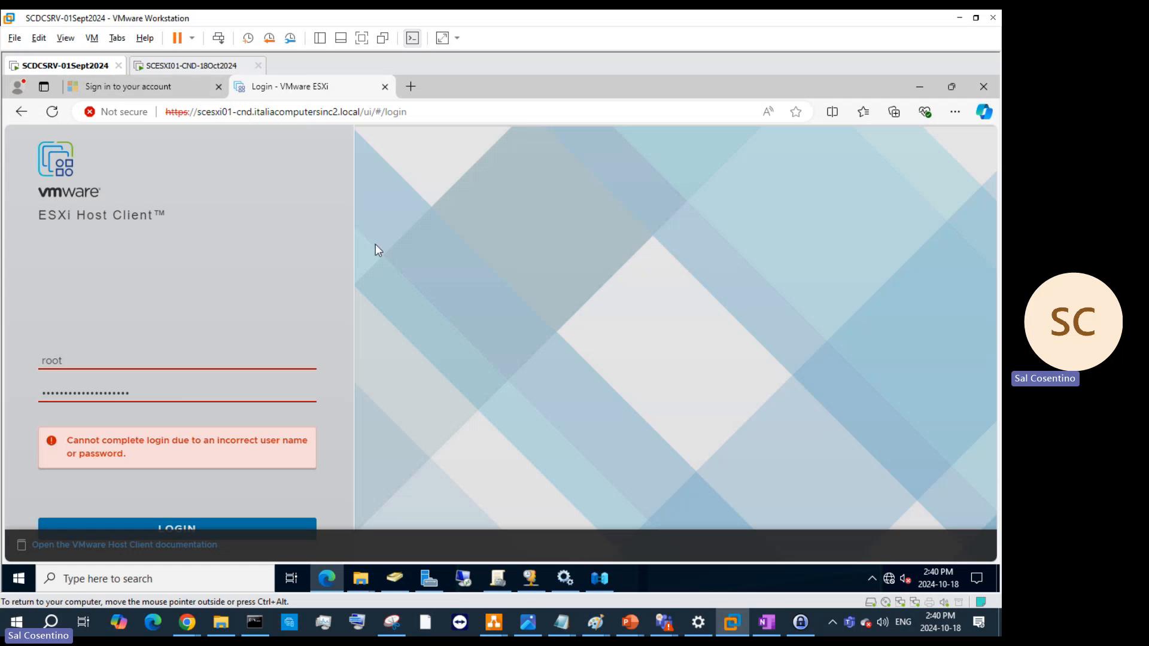
click(181, 65)
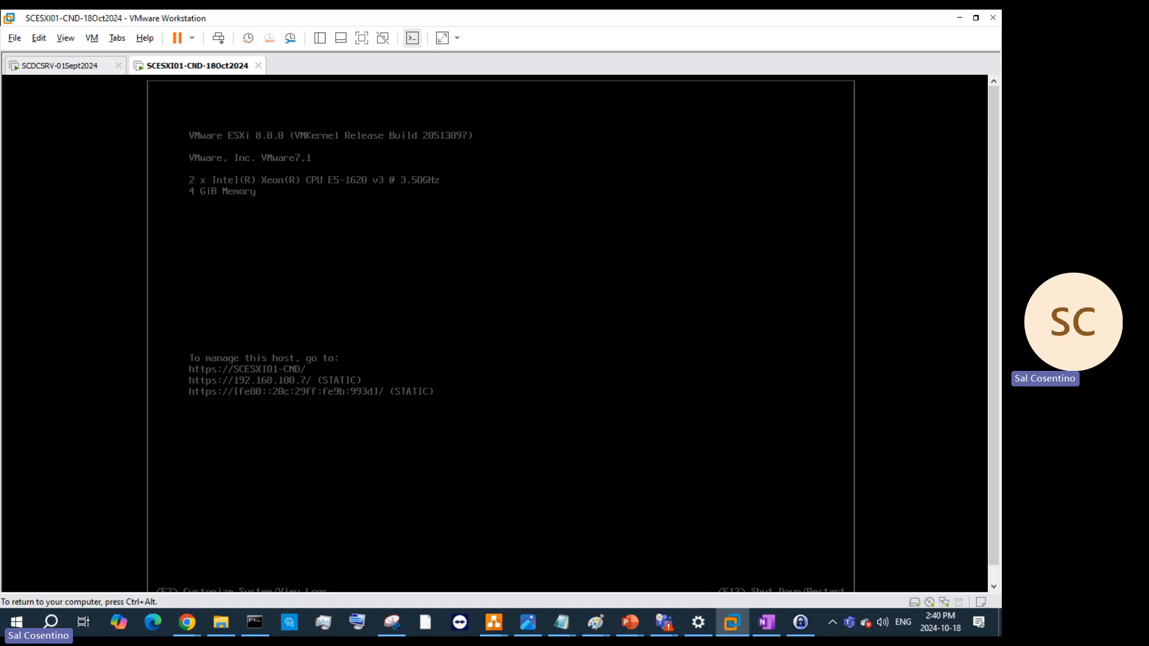
key(F2)
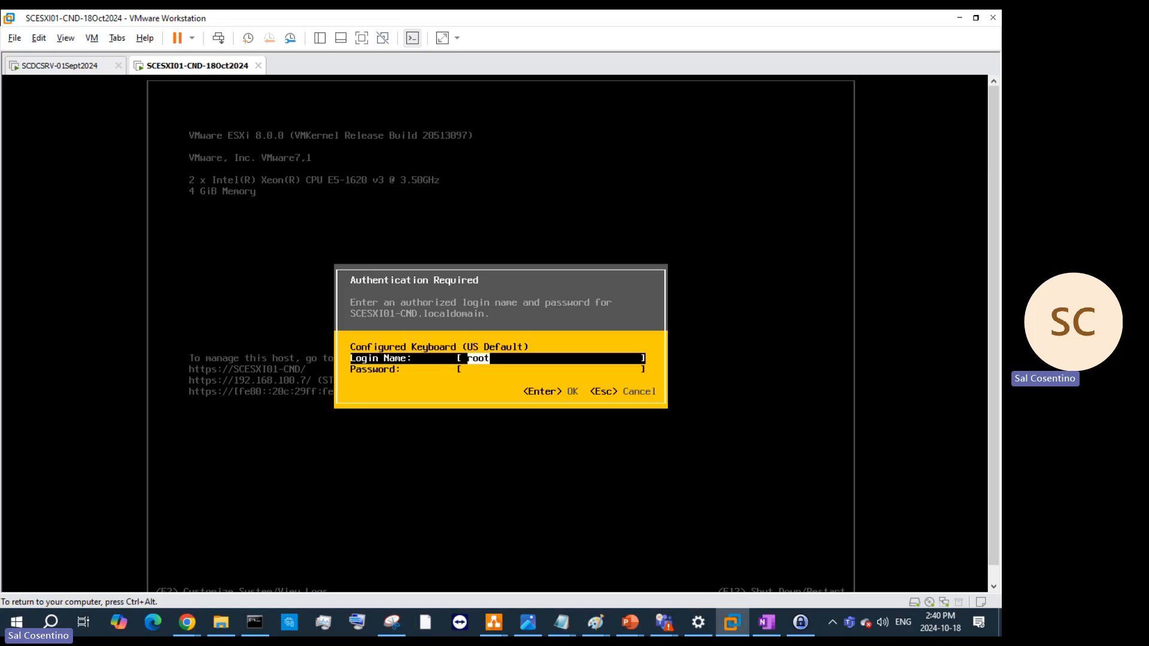
key(BackSpace)
text(roo)
key(Tab)
text(*)
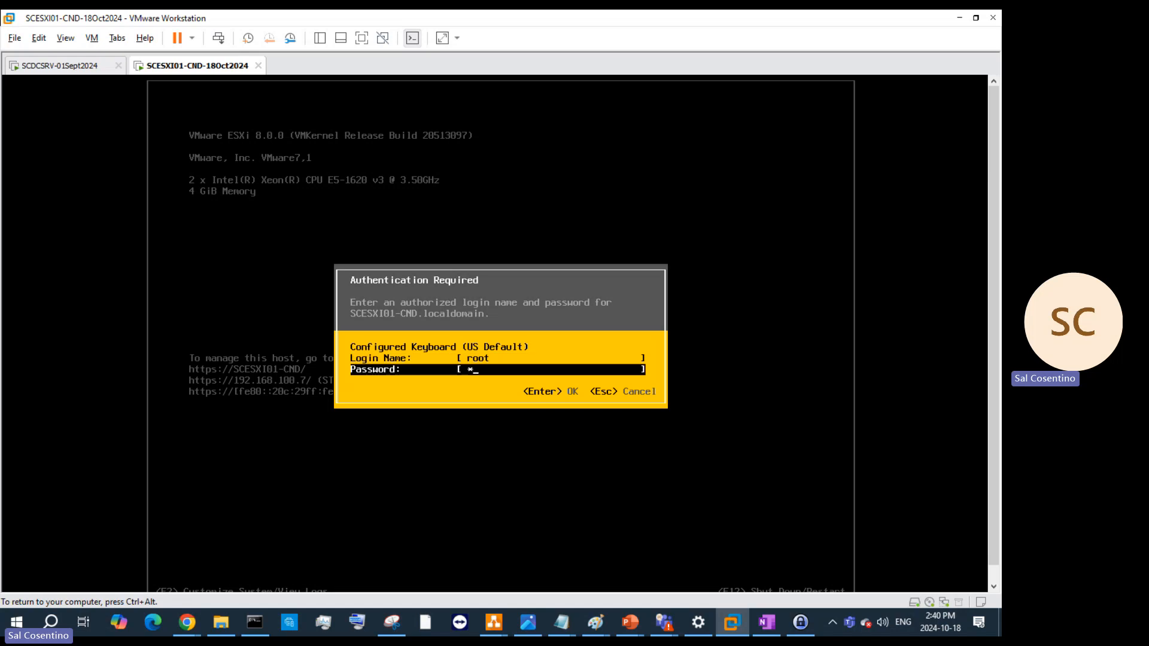
text(**)
key(BackSpace)
key(BackSpace)
key(BackSpace)
text(****************)
key(Return)
key(Return)
text(**************)
key(Return)
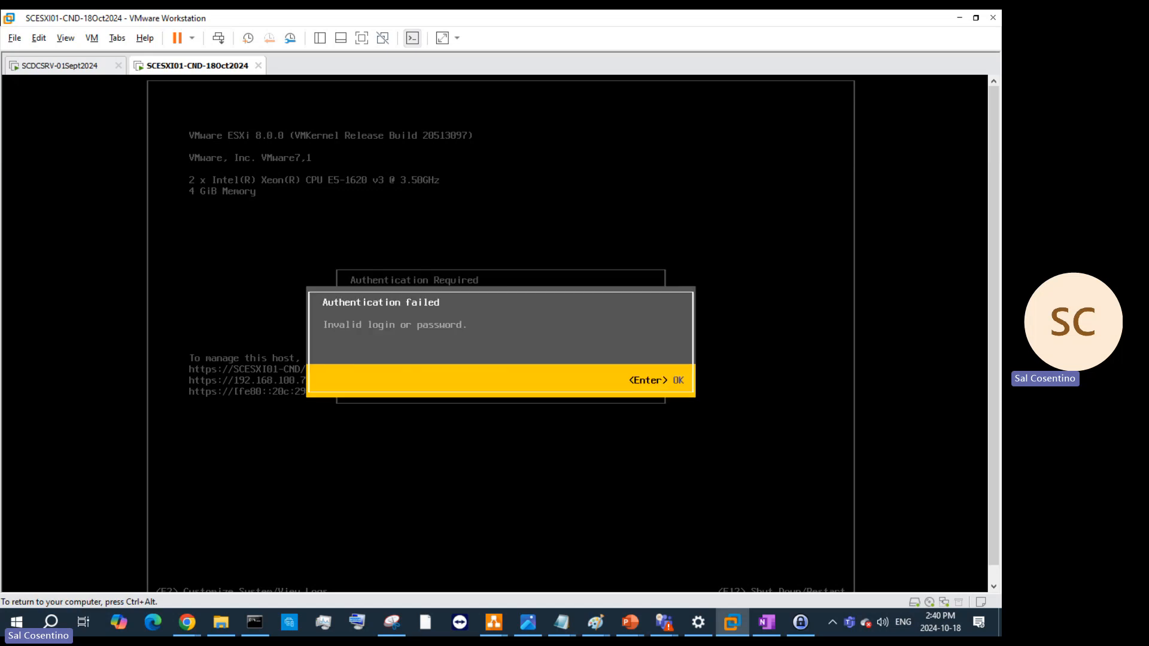
key(Return)
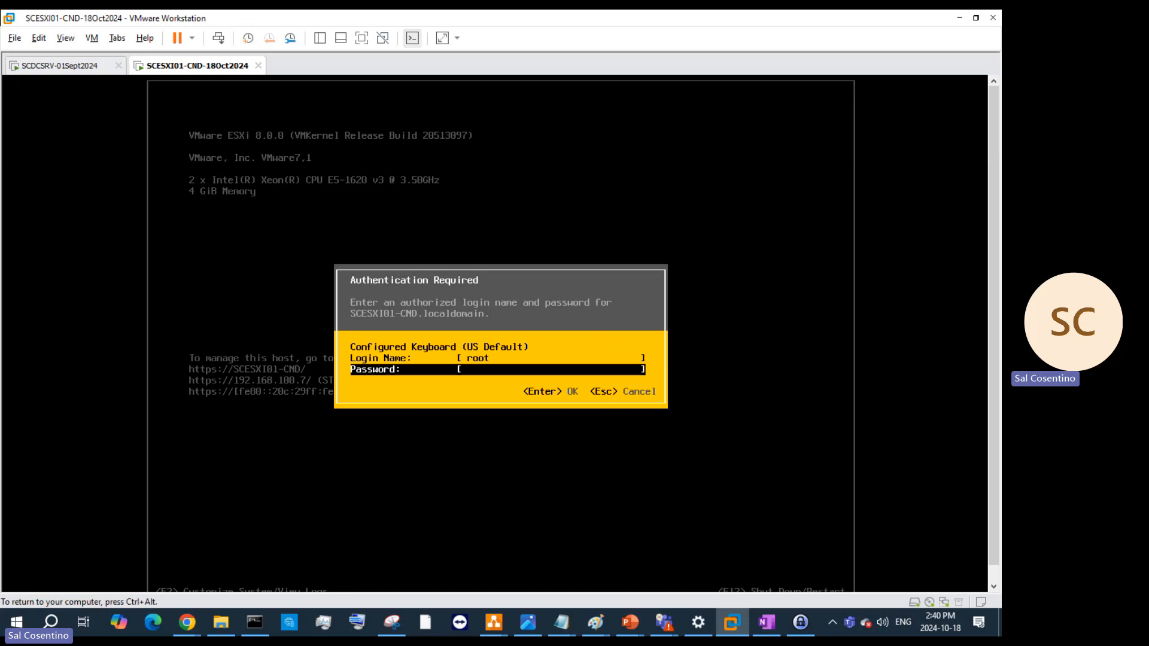
text(***************)
key(Return)
key(Return)
key(Escape)
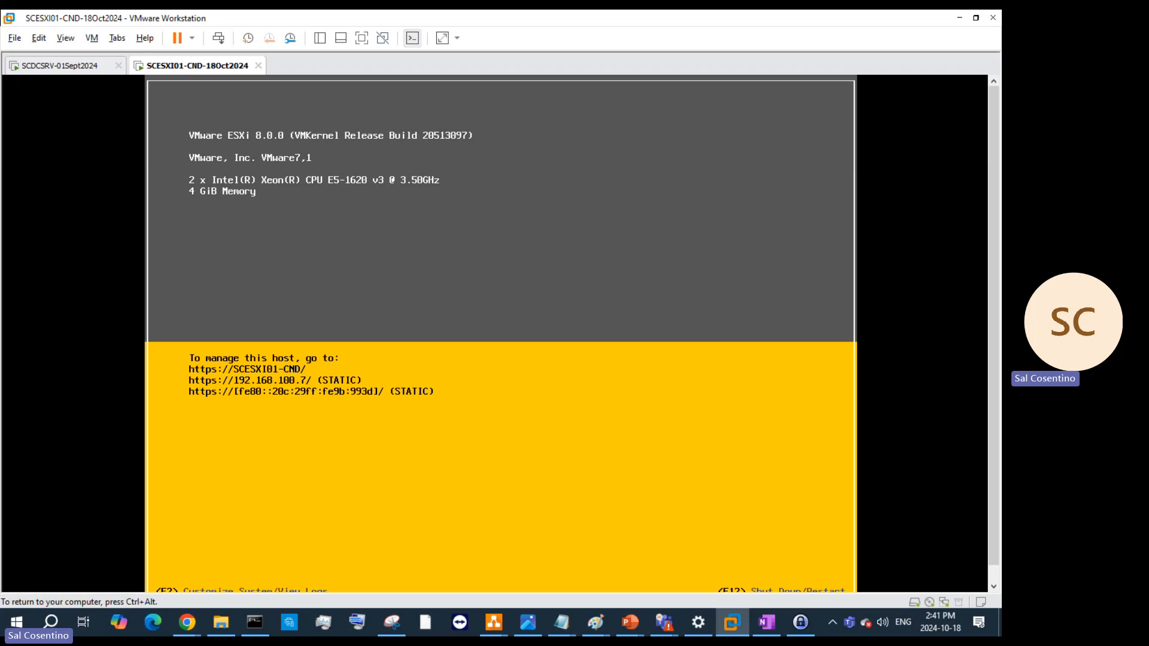
key(ctrl+alt)
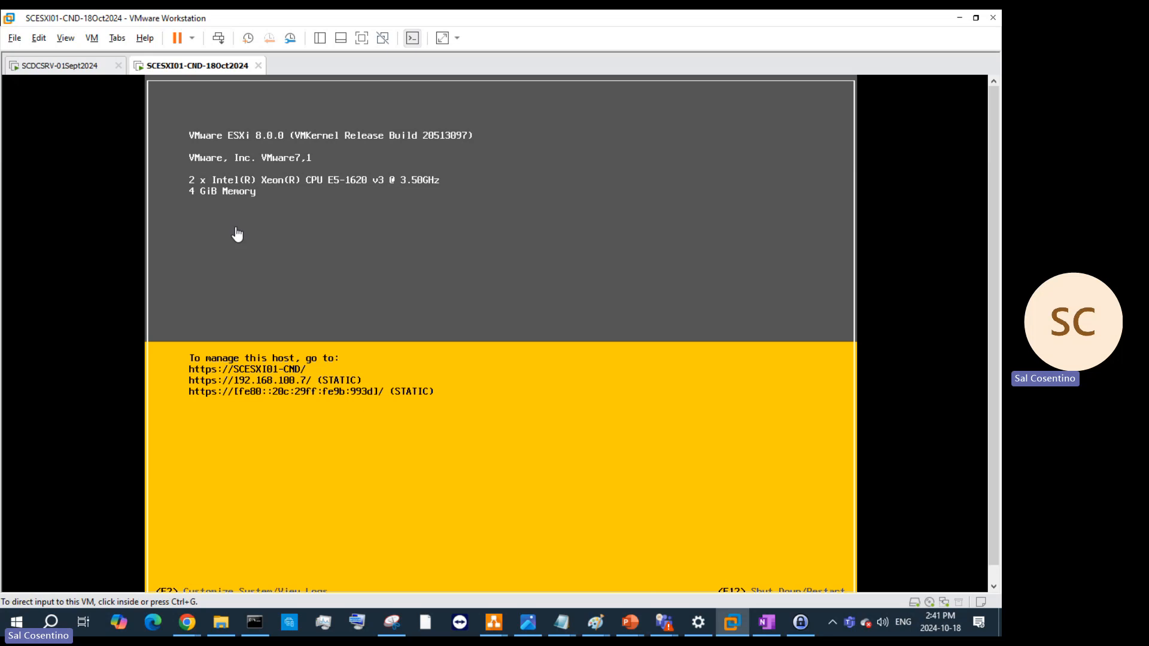
- Open the console login with F2 and try several root passwords, each rejected
click(559, 428)
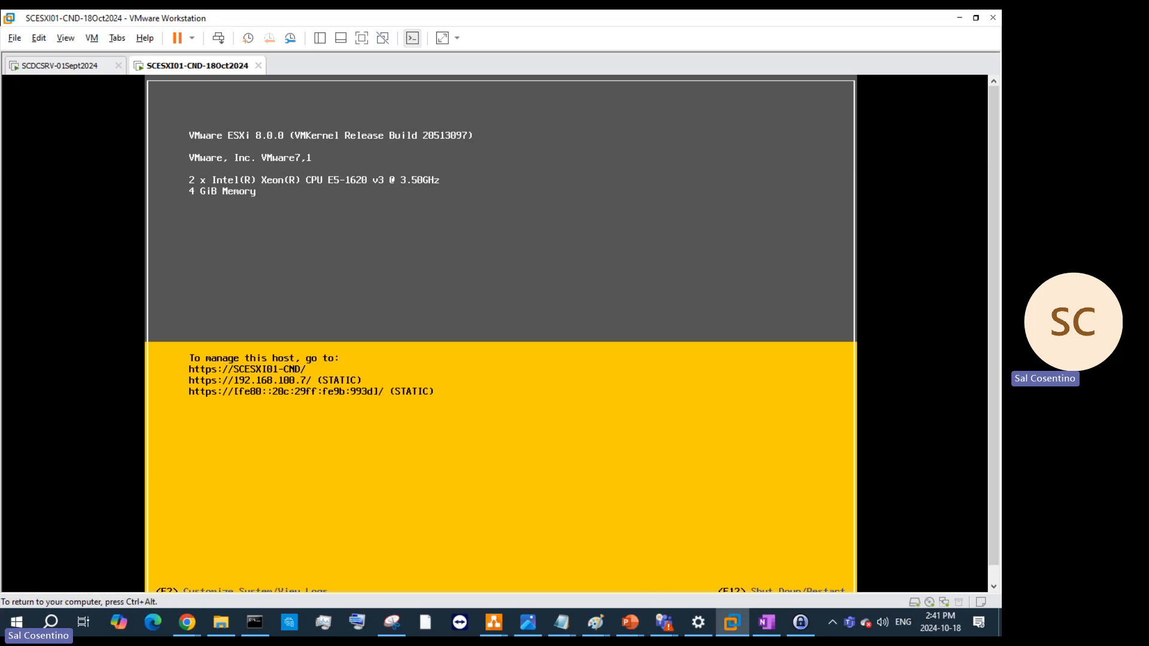
key(F2)
key(Tab)
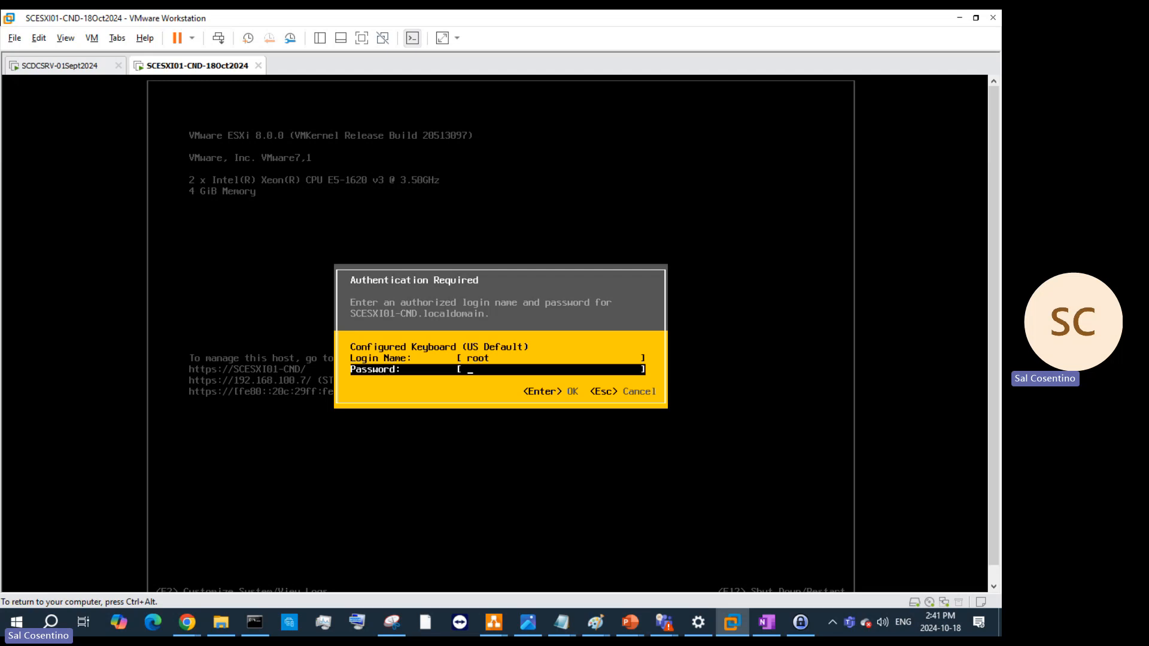
text(***************)
key(Return)
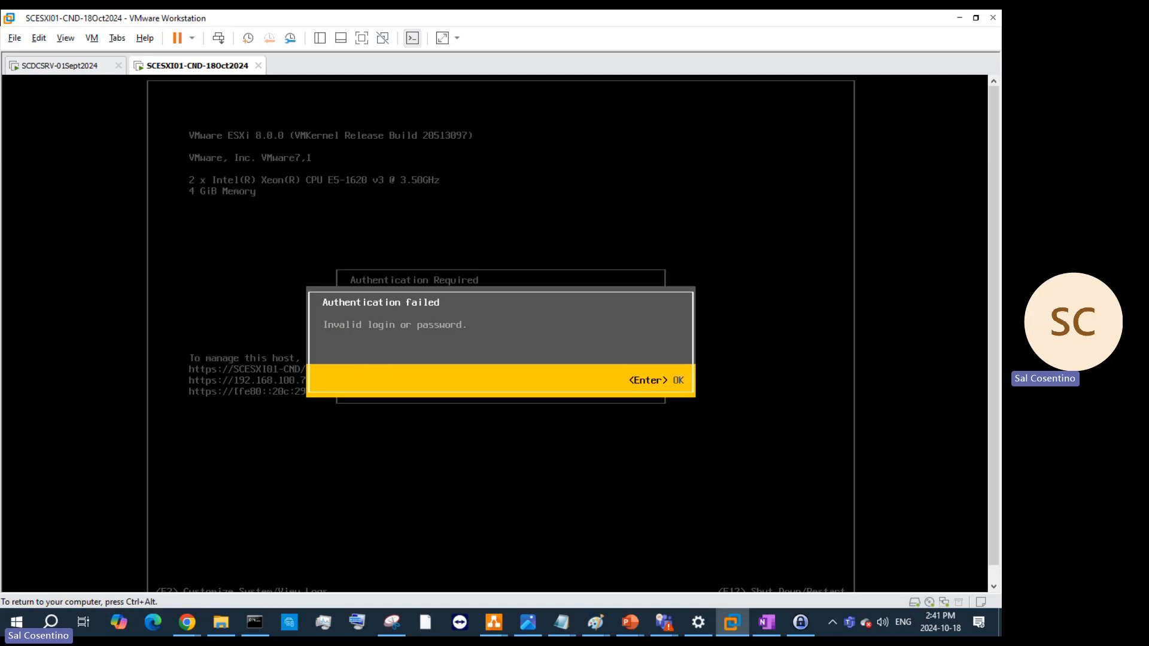
key(Return)
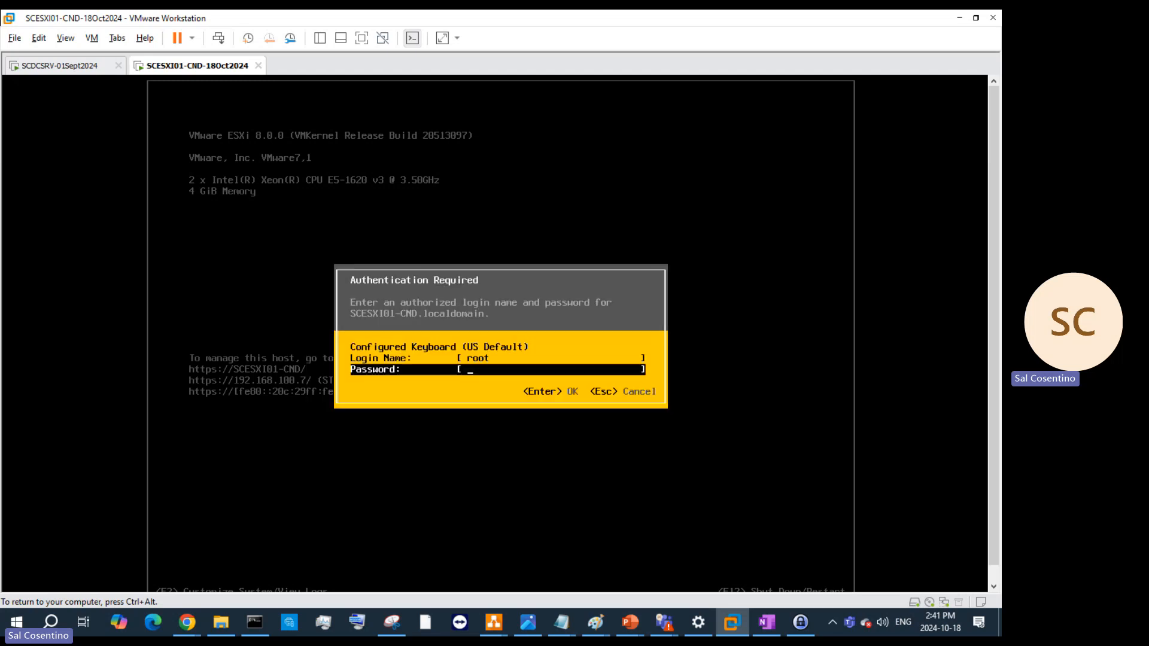
text(***************)
key(Return)
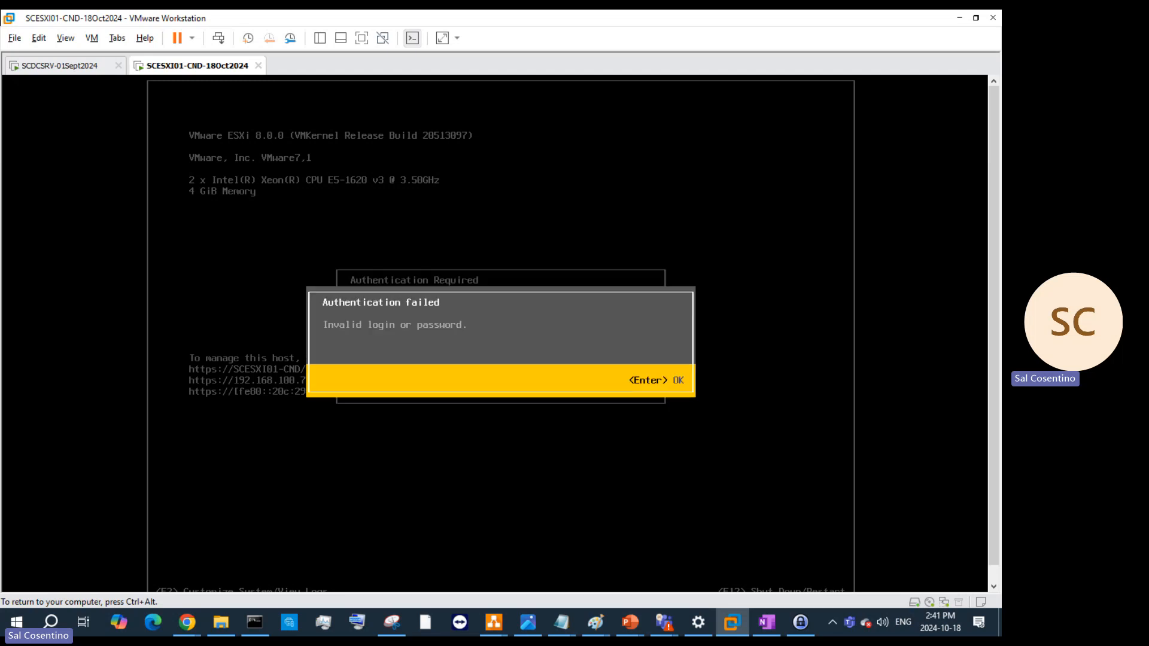
key(Return)
text(********)
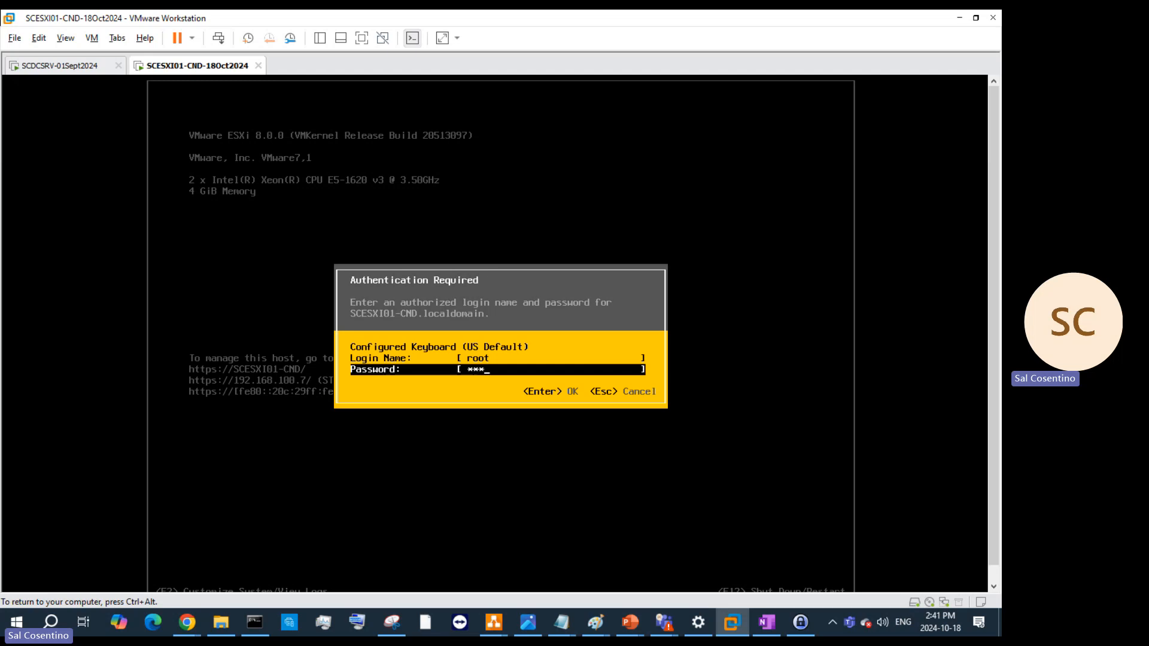
text(******)
key(Return)
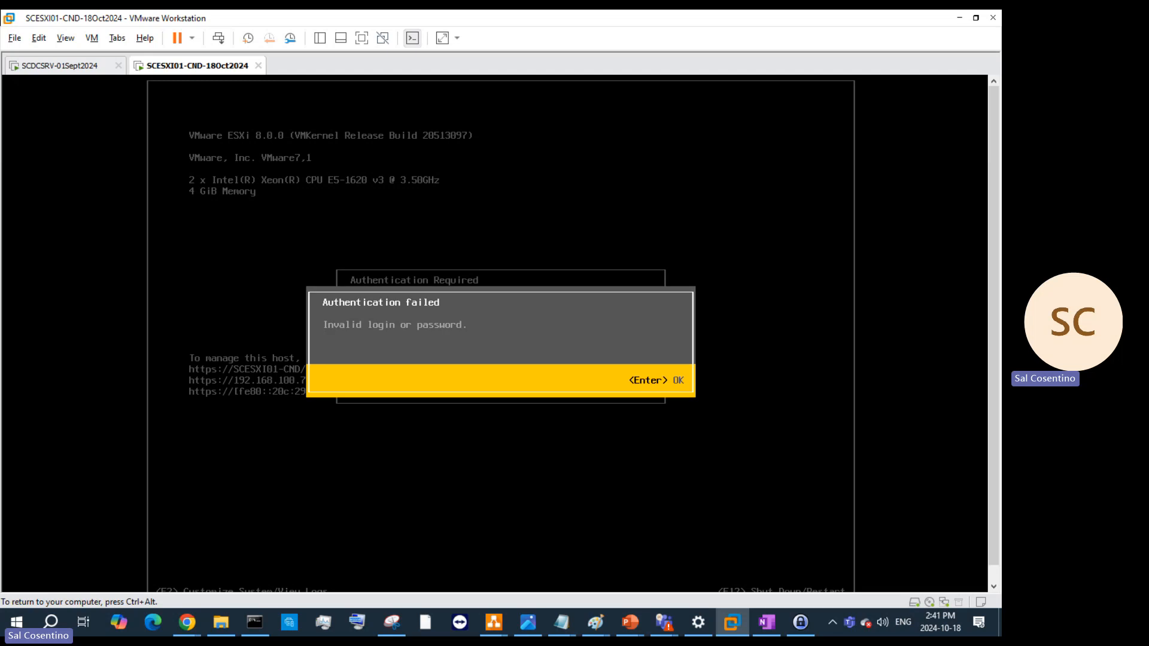
- Try two more root passwords, back out of the login, and reopen System Customization
key(Return)
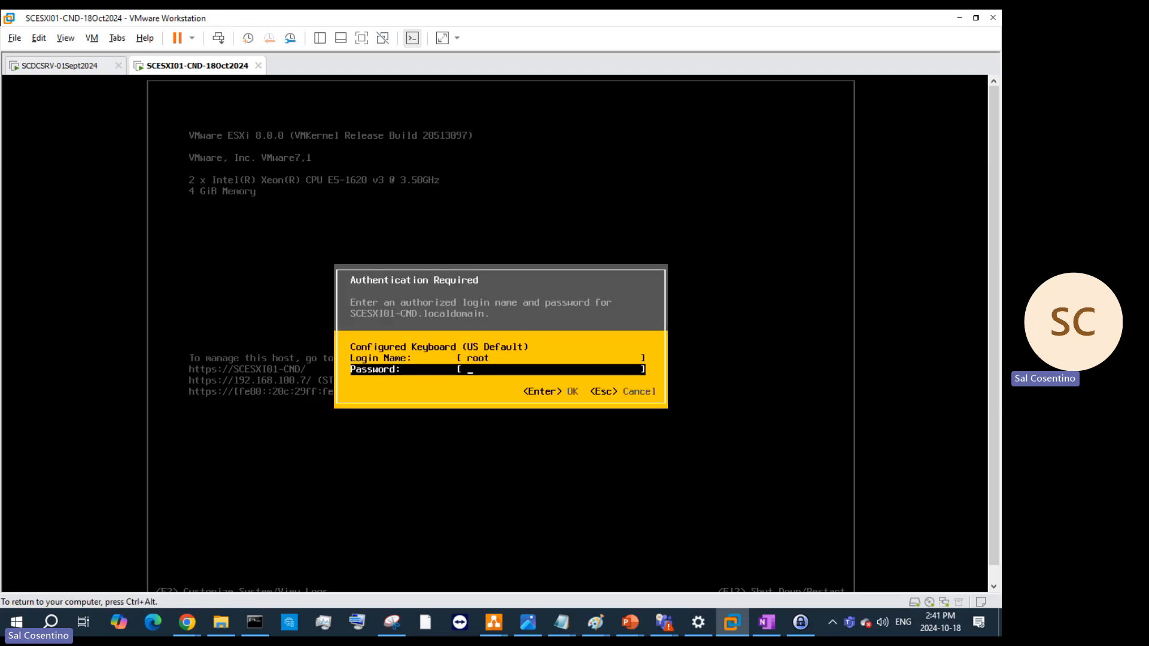
text(***************)
key(Return)
key(Return)
text(**************)
key(Return)
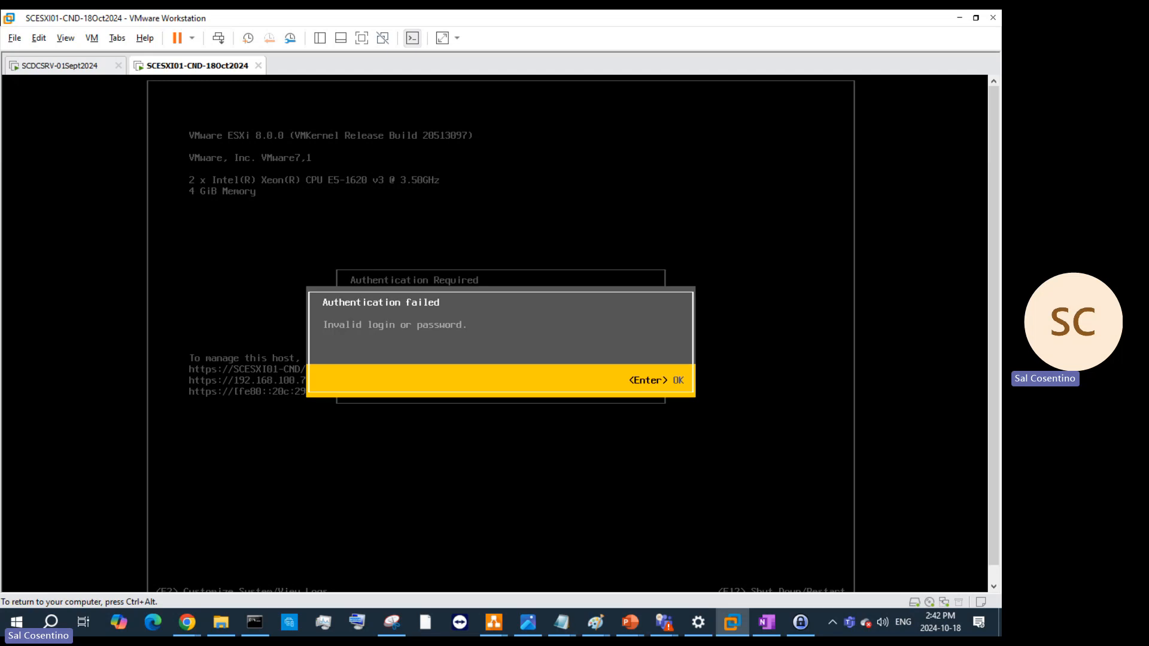
key(Return)
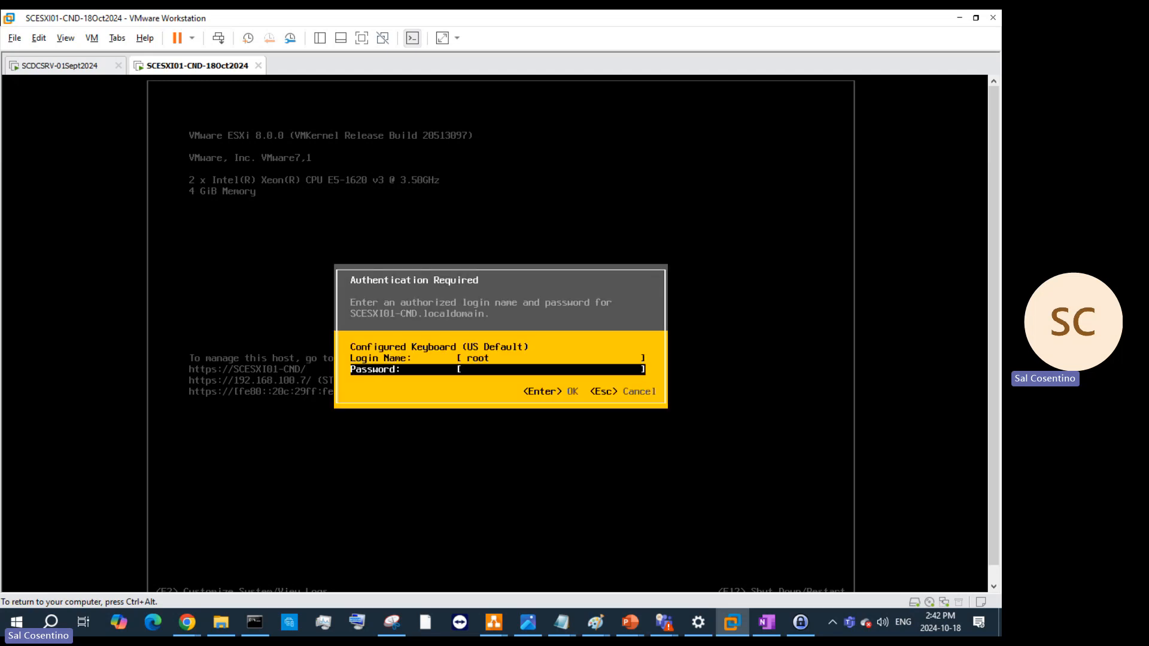
key(Escape)
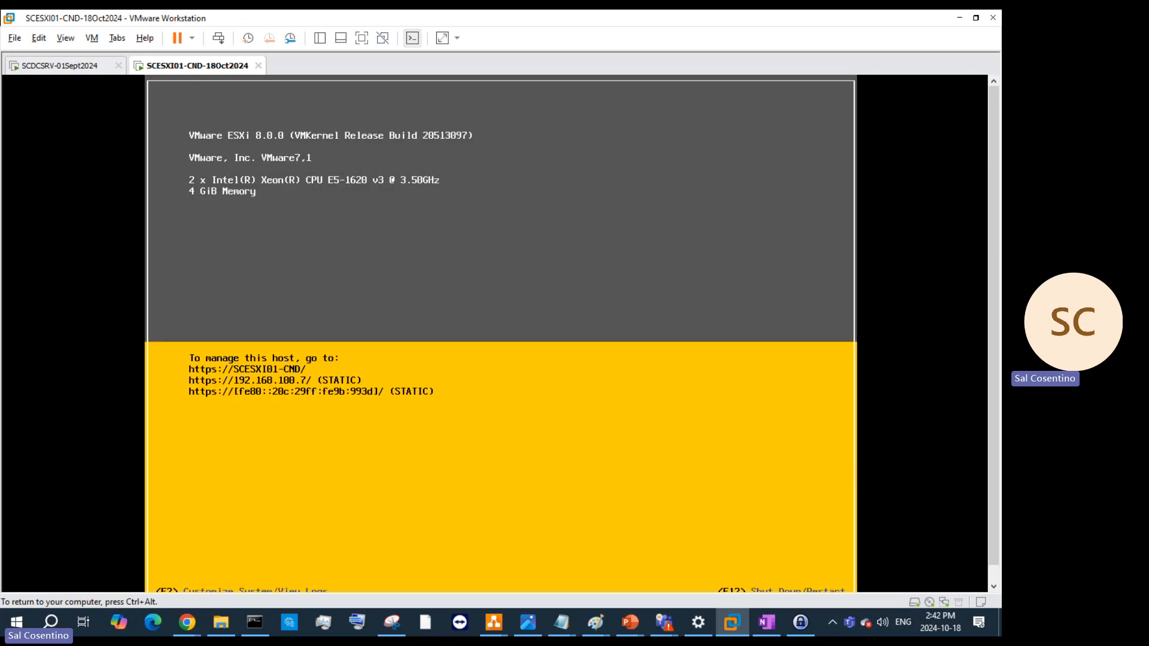
key(F2)
- Open the Configure Password form and try two old root passwords, both rejected
key(ctrl+alt)
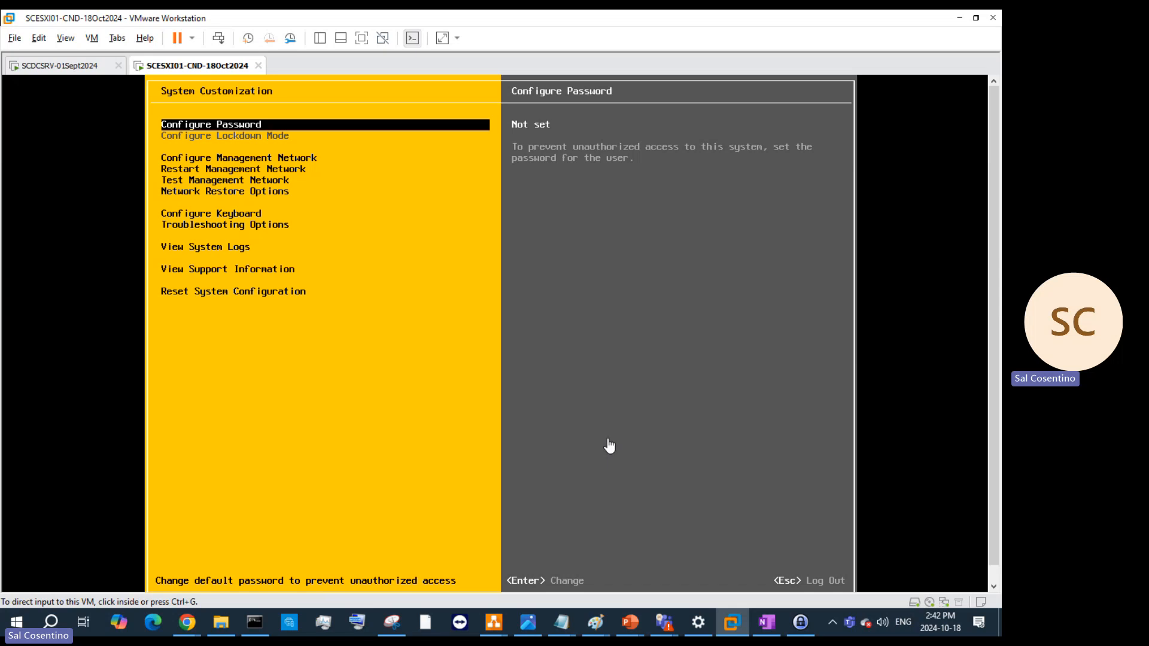
click(810, 539)
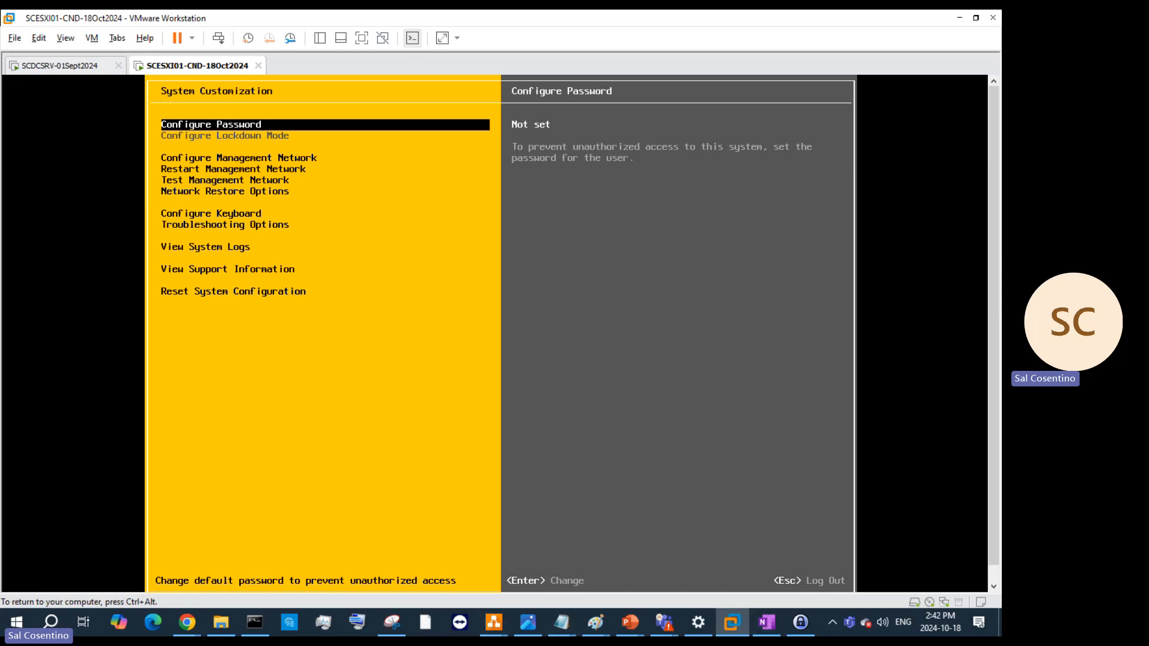
key(Return)
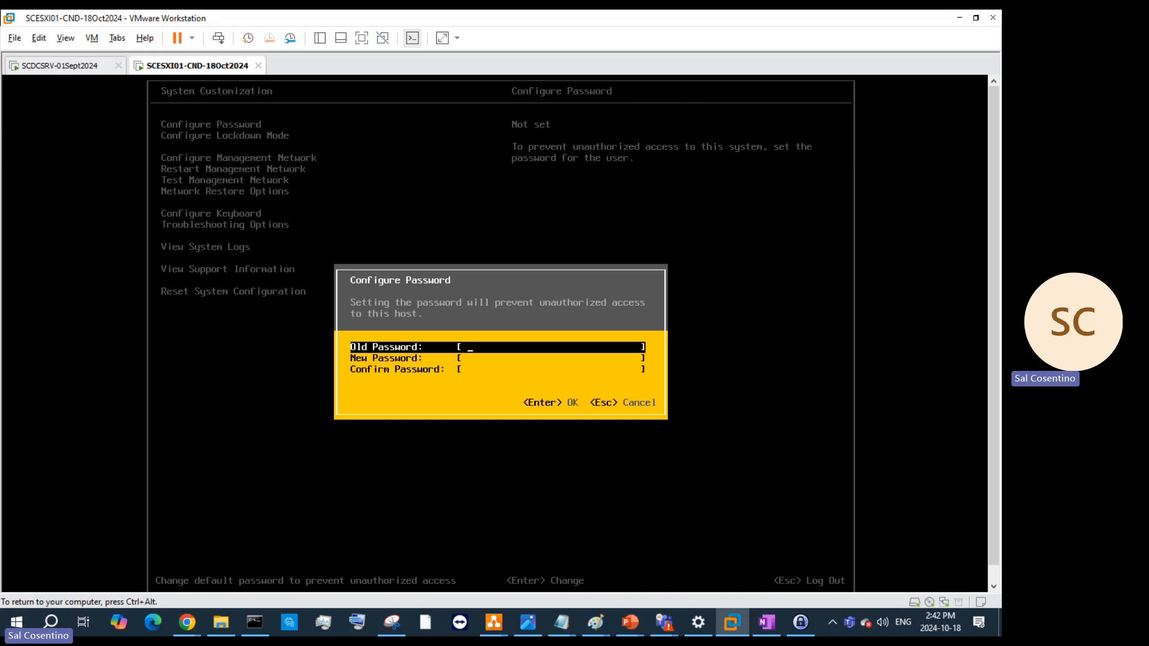
text(**************)
key(Return)
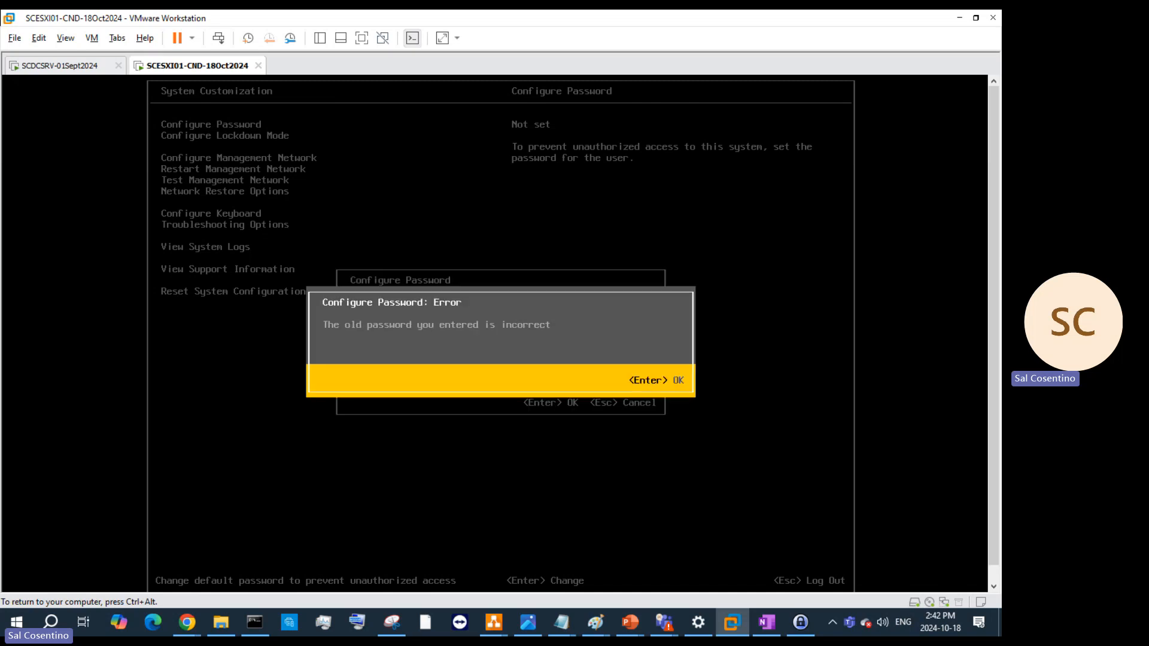
key(Return)
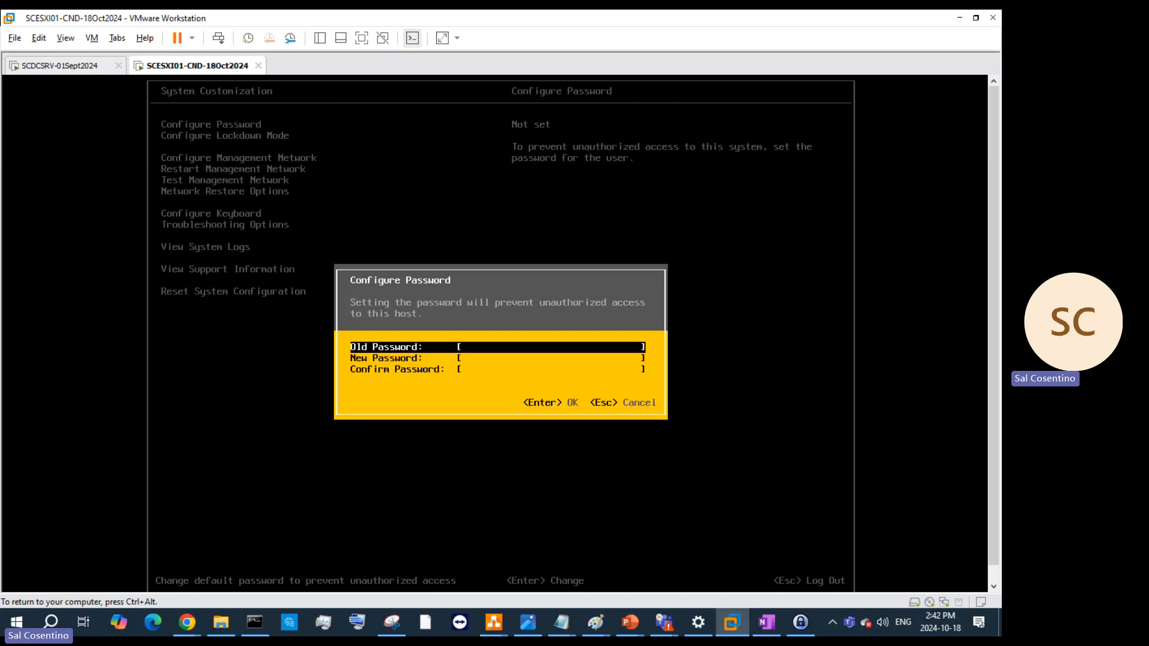
text(***************)
key(Return)
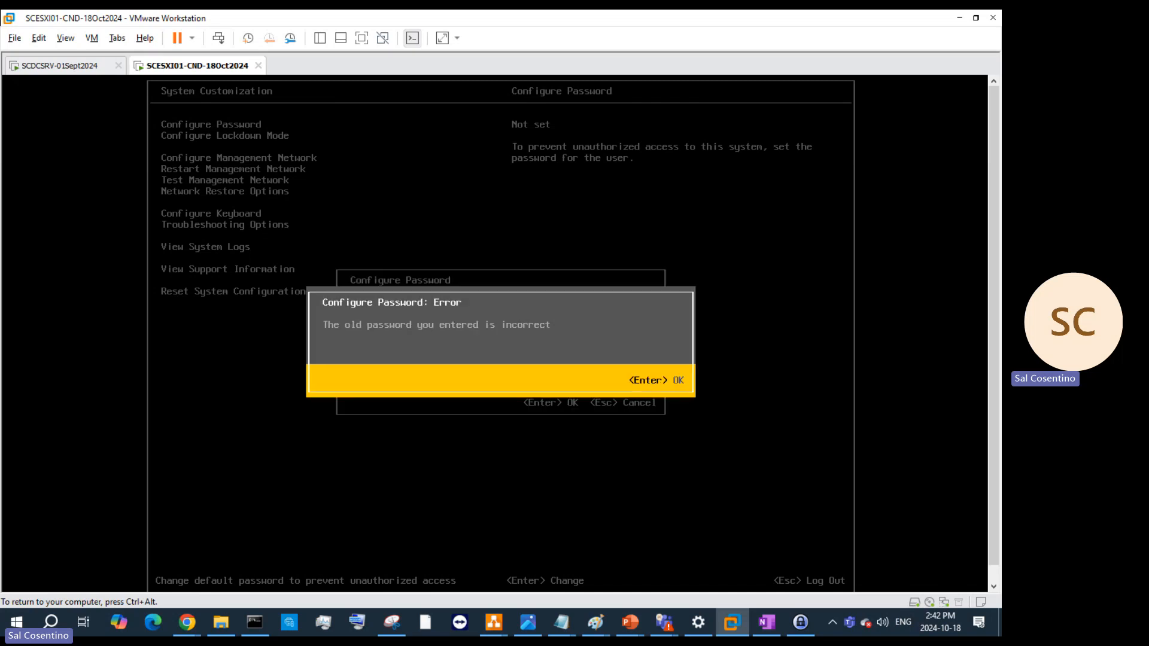
- Try another old password, dismiss the error, and move to the New Password field
key(Return)
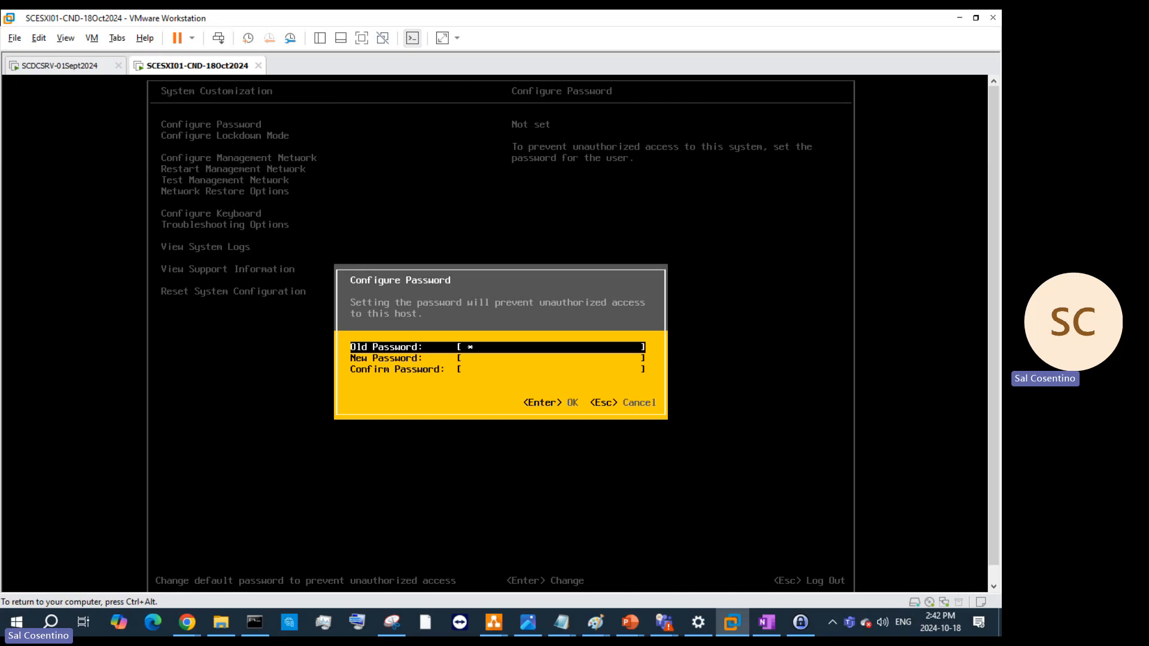
text(*********)
key(BackSpace)
key(BackSpace)
key(BackSpace)
key(BackSpace)
key(BackSpace)
key(BackSpace)
key(BackSpace)
key(BackSpace)
text(***************)
key(Return)
key(Return)
text(**************)
key(Return)
key(Return)
key(Down)
key(Down)
key(Up)
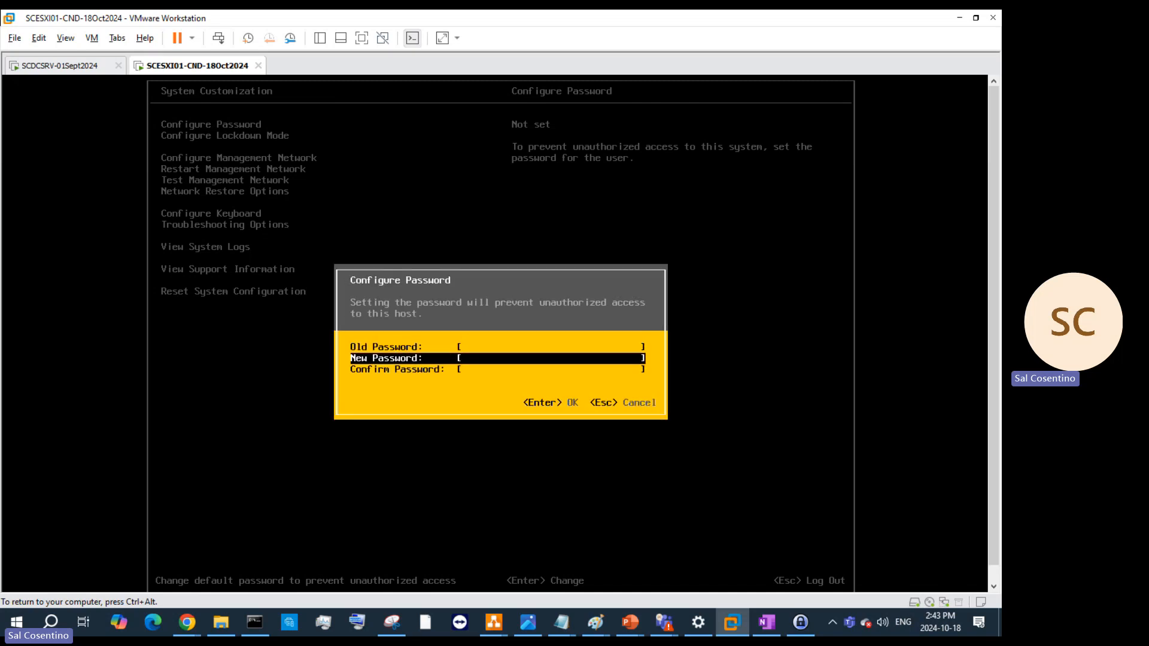
- Enter and confirm the new root password, save it, and return to the main console screen
text(****************)
key(Down)
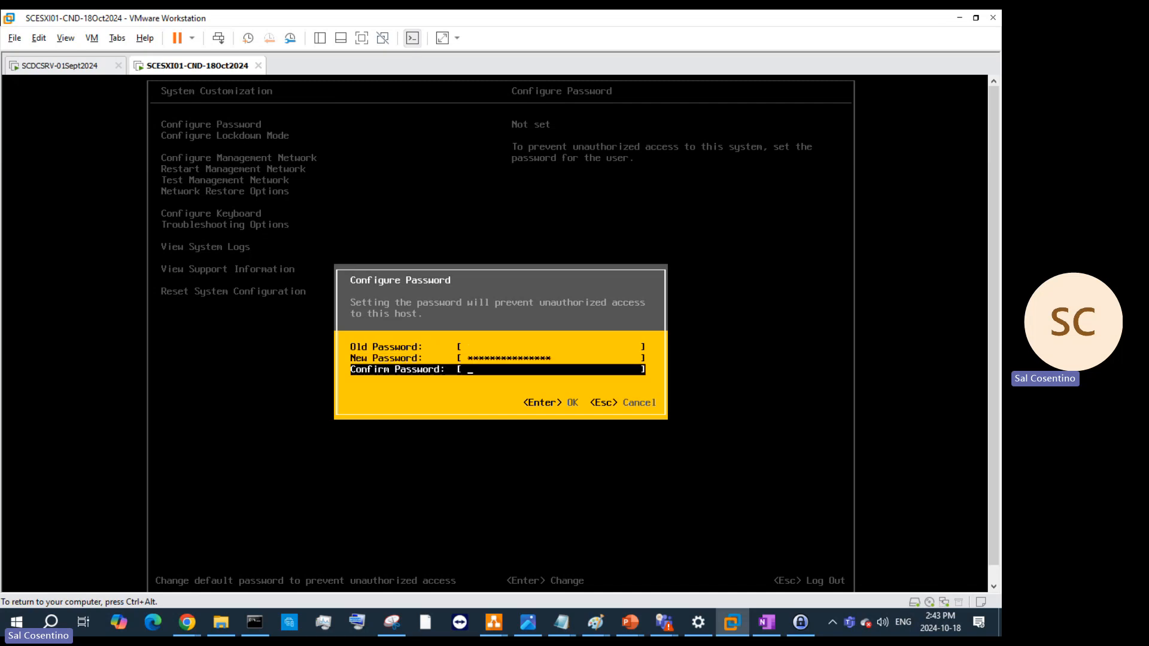
text(****************)
key(Return)
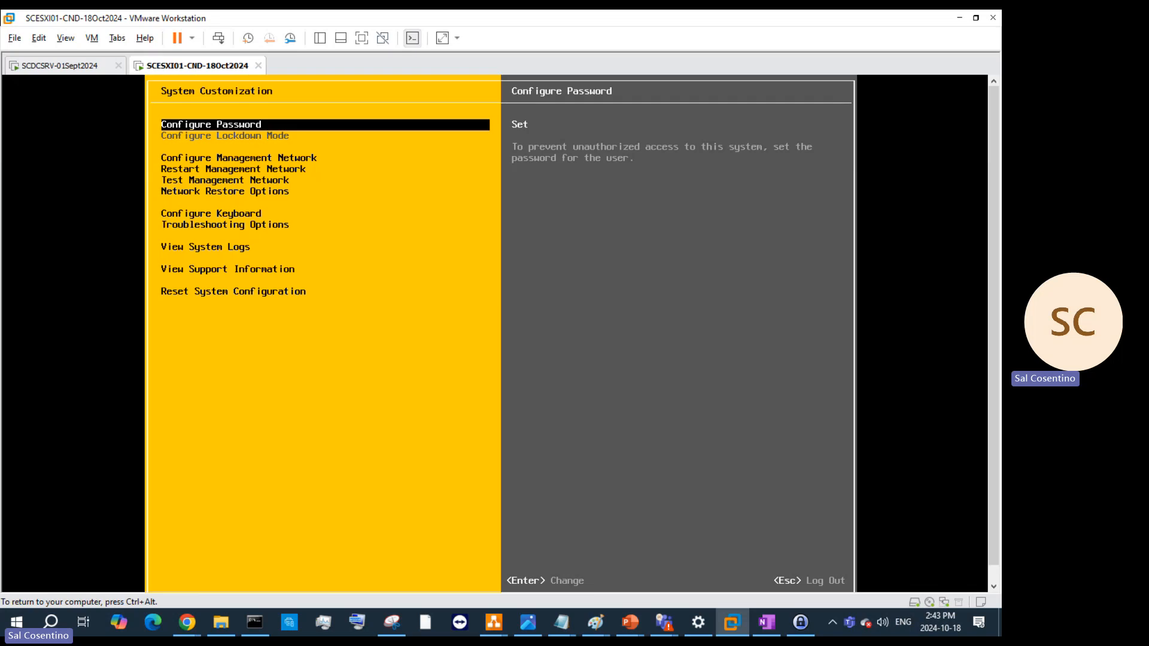
key(Down)
key(Up)
key(Escape)
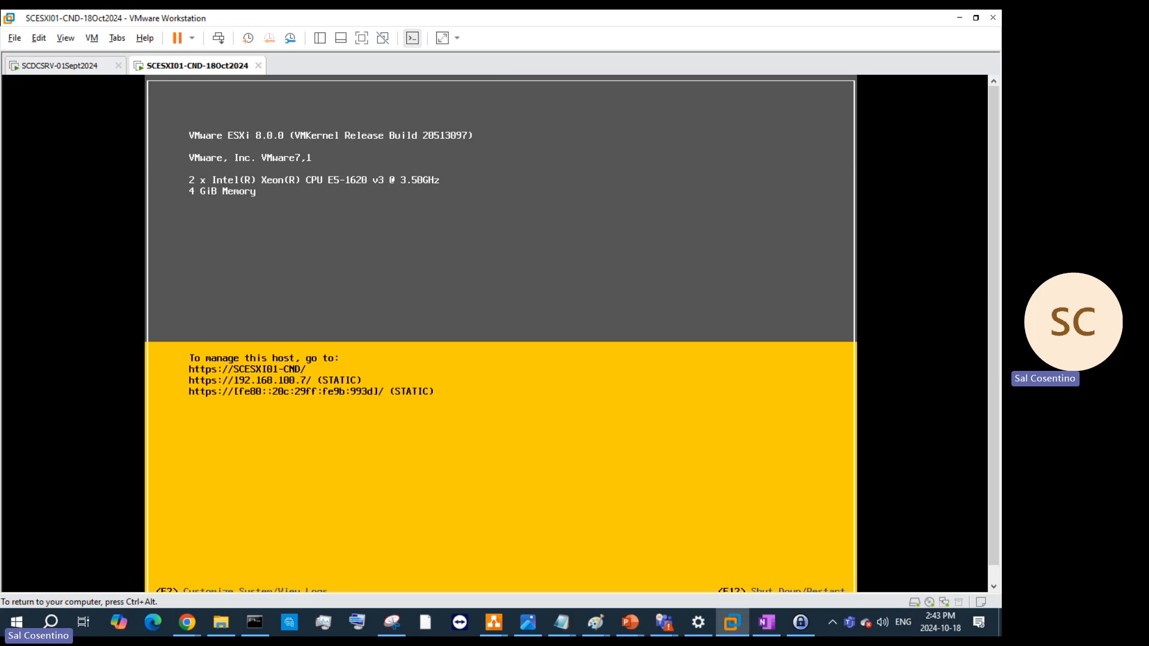
key(ctrl+alt)
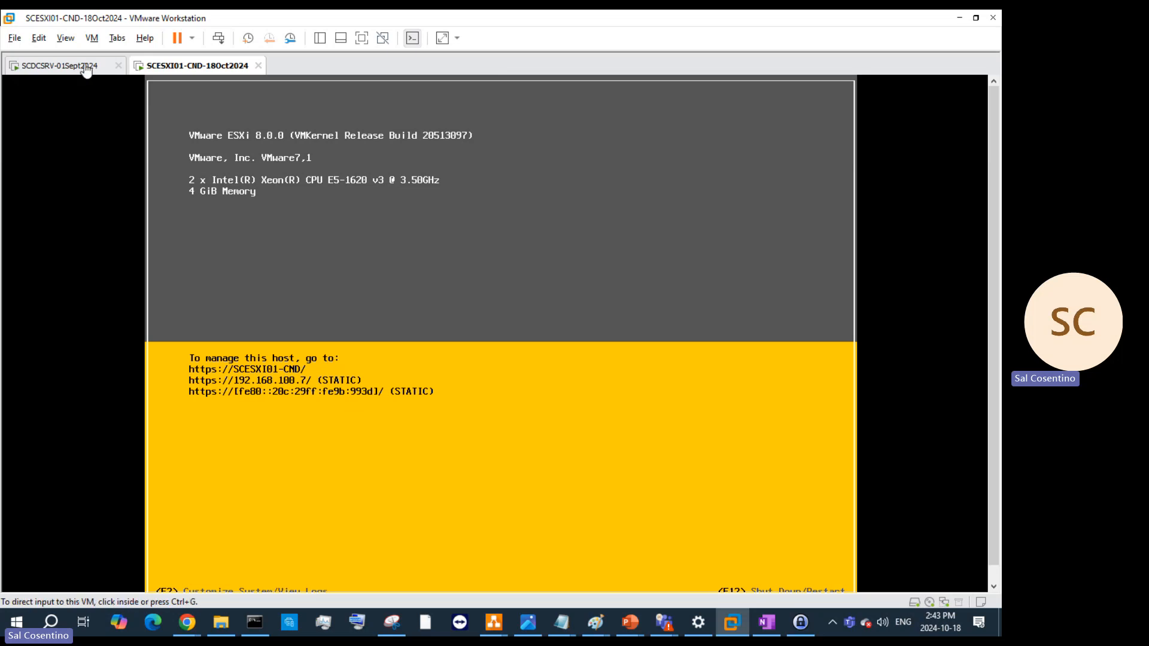
- On SCDCSRV, sign in as root with the new password and decline joining CEIP
click(84, 66)
click(191, 393)
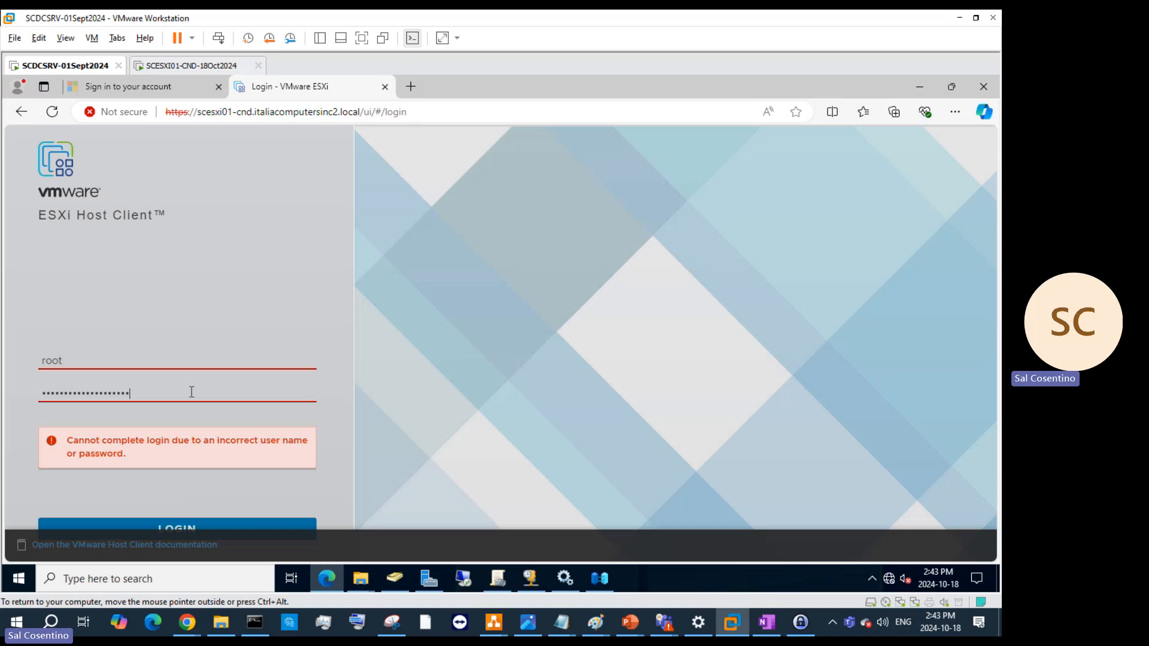
drag(192, 392, 18, 368)
text(****************)
key(Return)
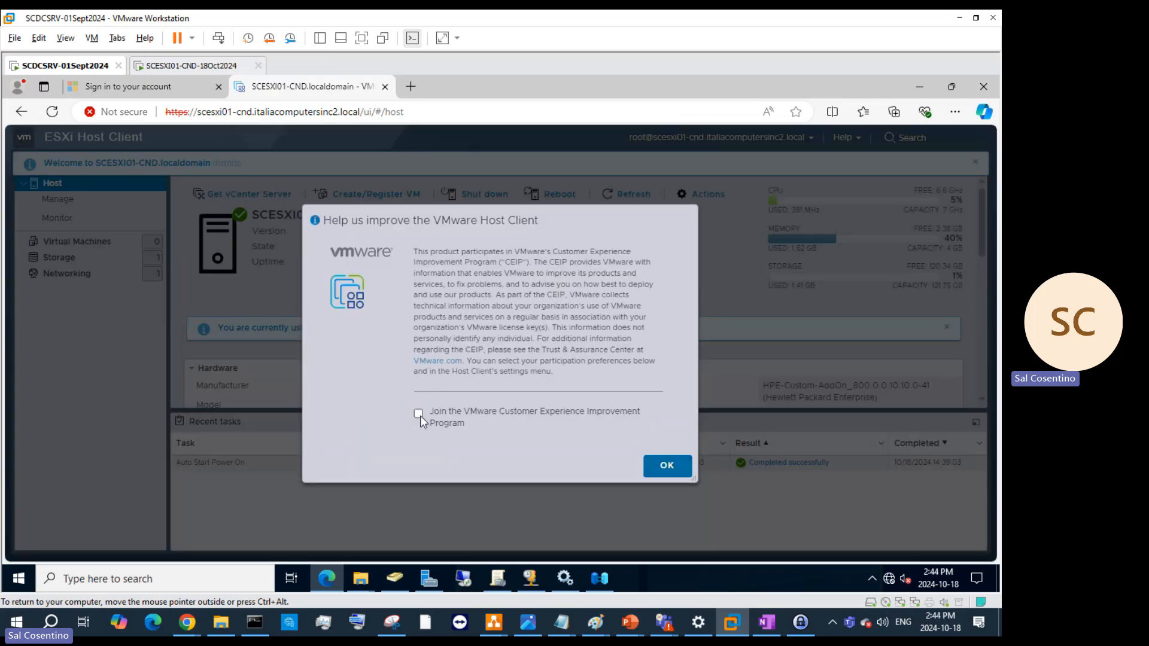
click(420, 416)
click(645, 470)
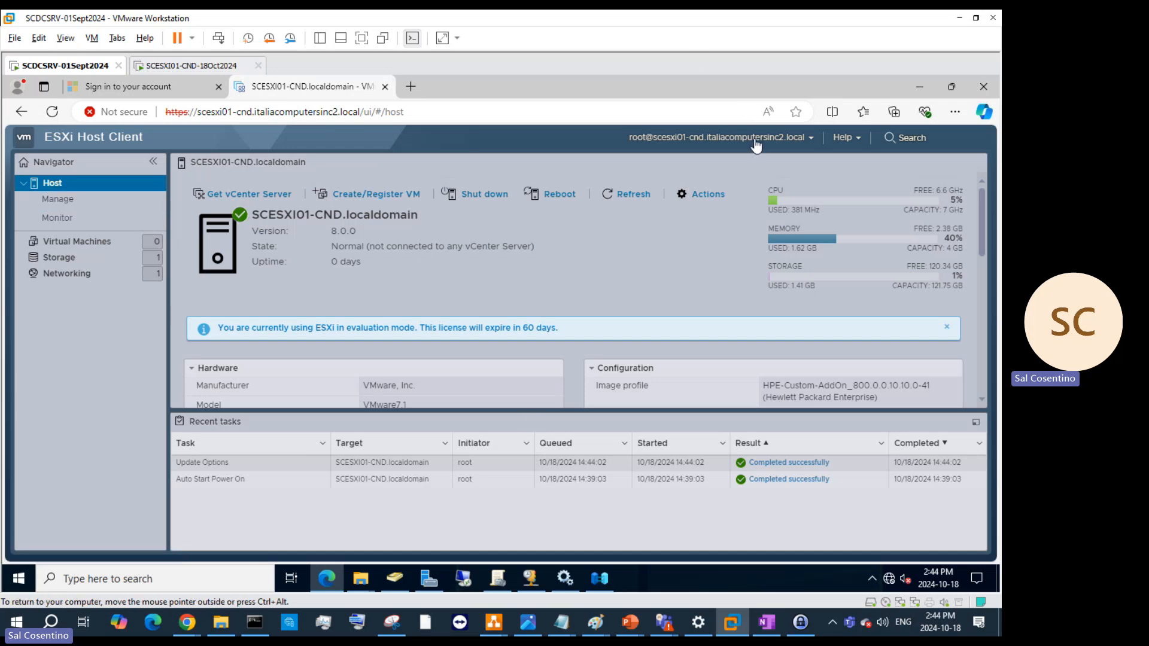
- Check the virtual machines list, then view datastore1's details under Storage
click(77, 242)
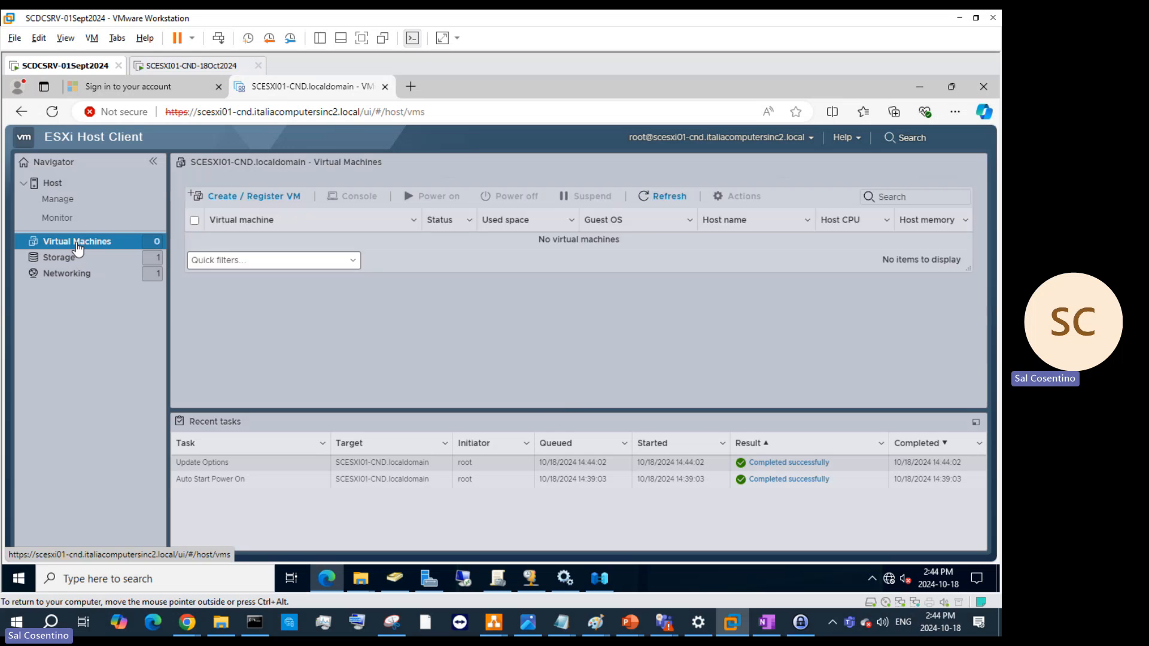
click(76, 259)
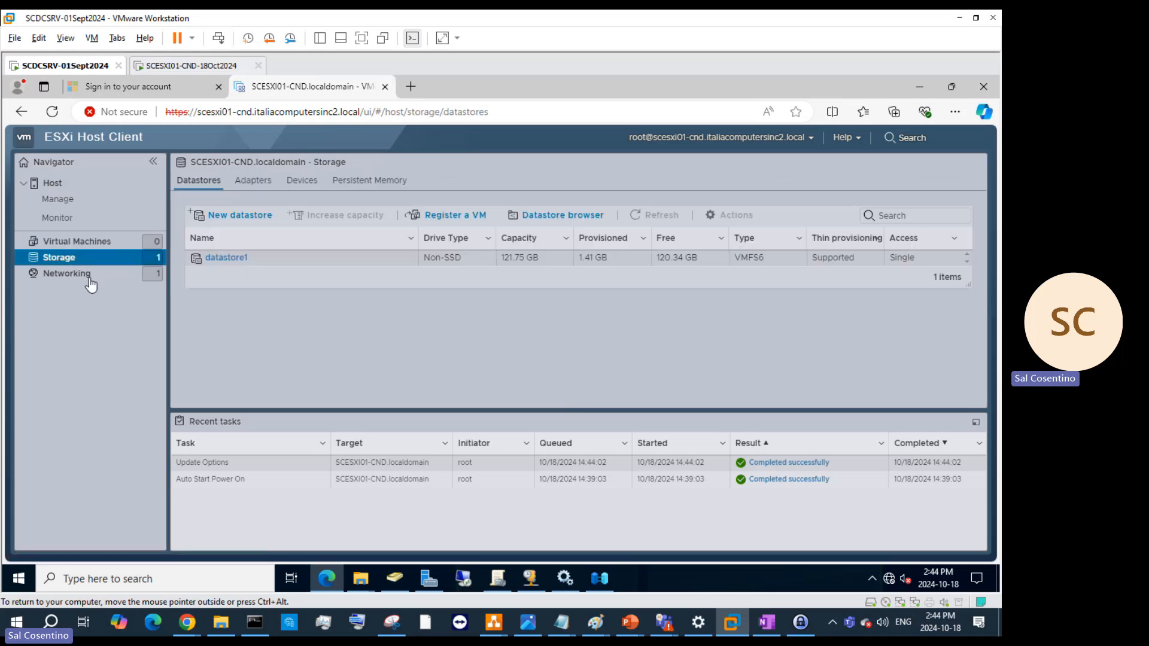
click(296, 258)
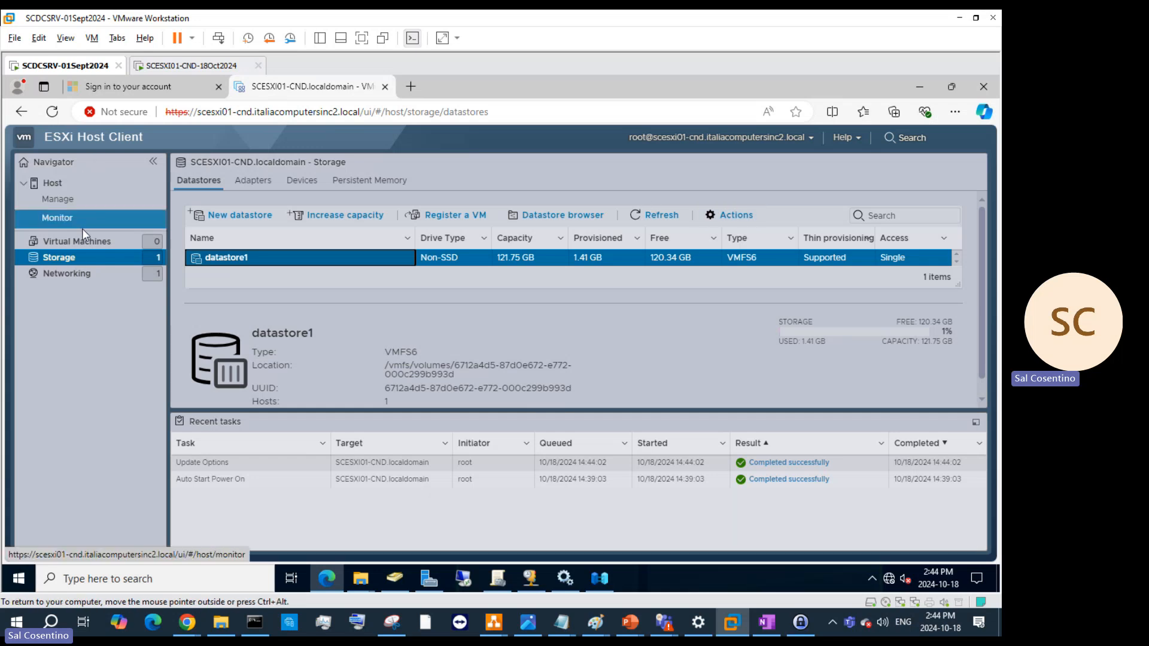
- Review port groups, virtual switches, physical NICs, VMkernel NICs and TCP/IP stacks, then return to Virtual Machines
click(82, 274)
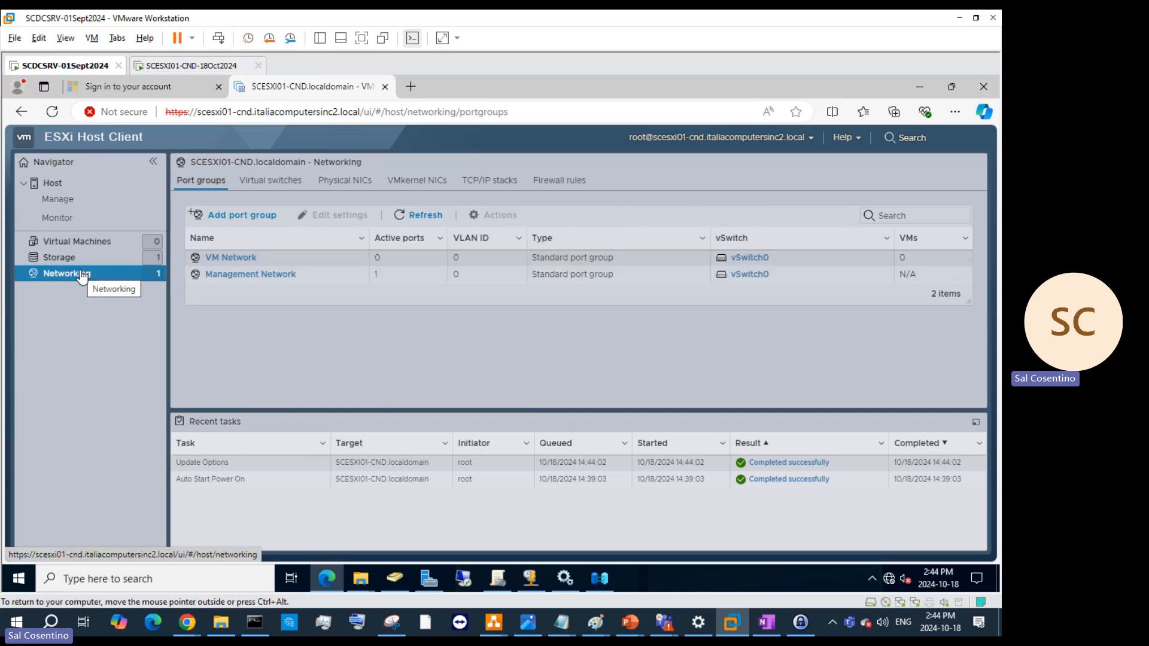
click(256, 183)
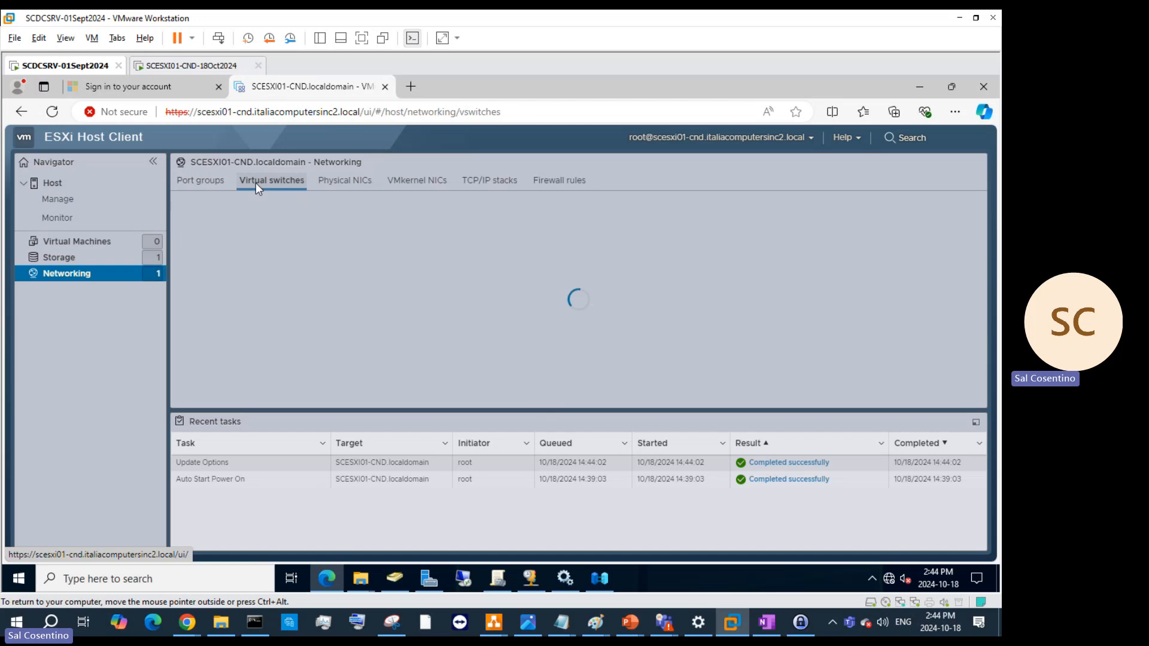
click(349, 182)
click(415, 179)
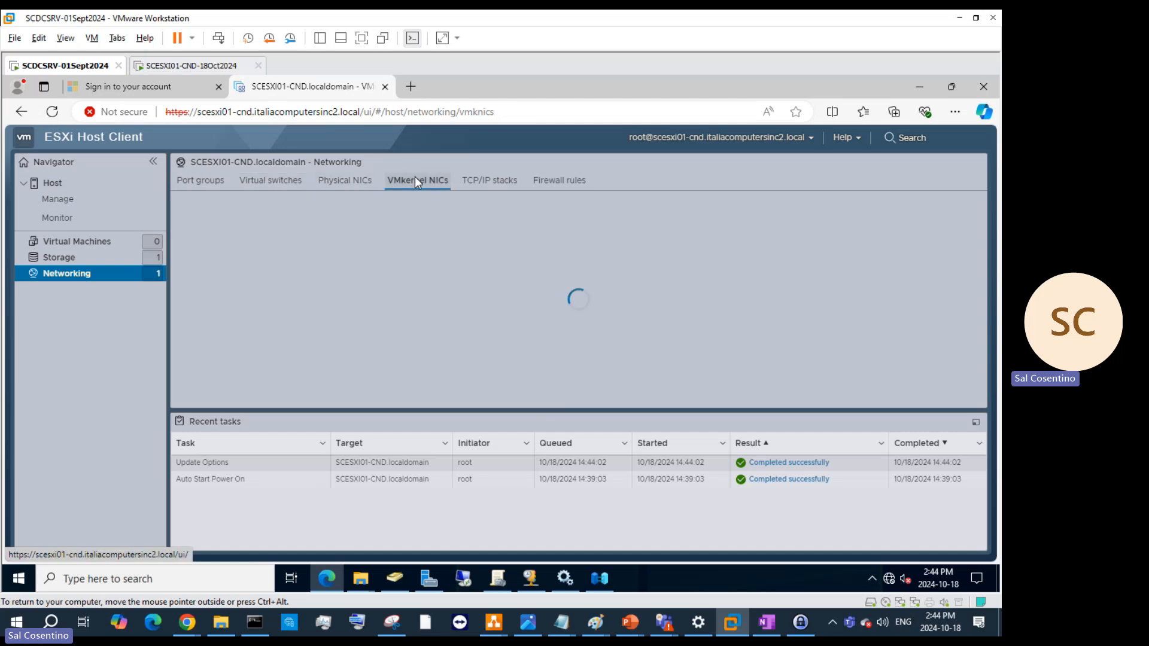
click(480, 182)
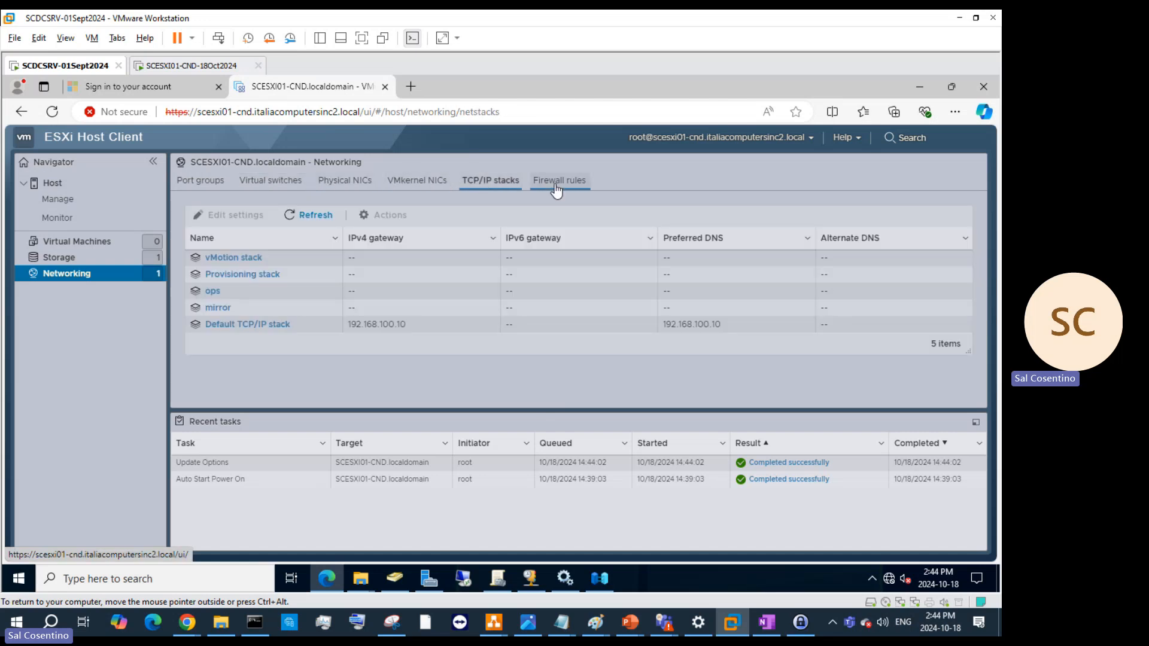
click(59, 258)
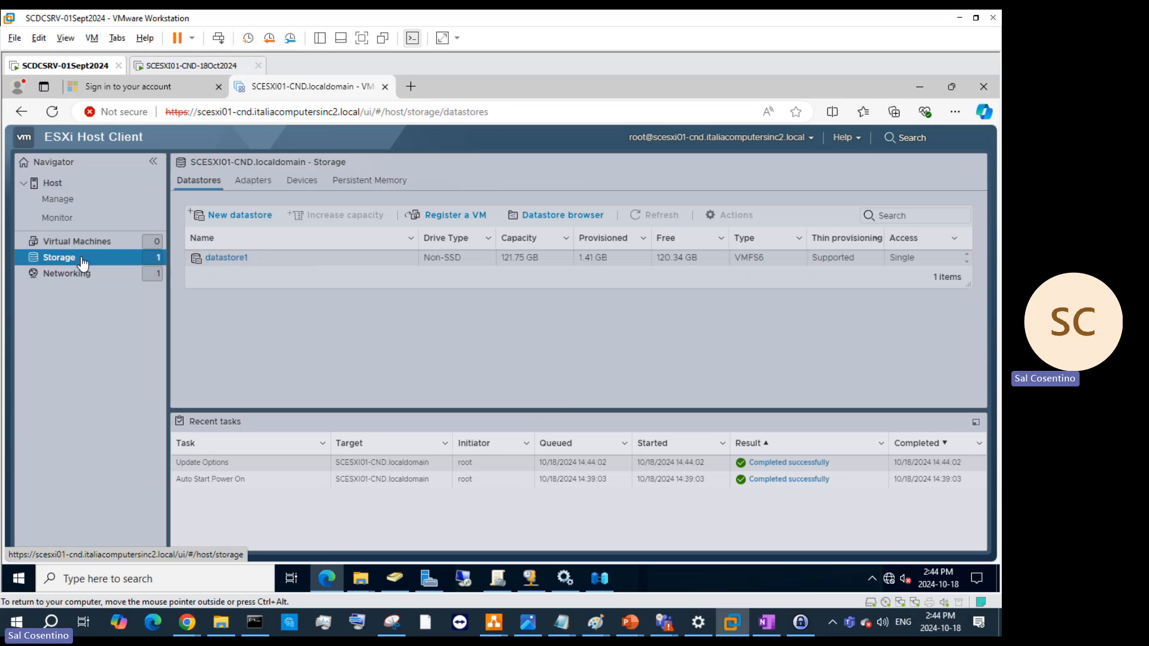
click(76, 241)
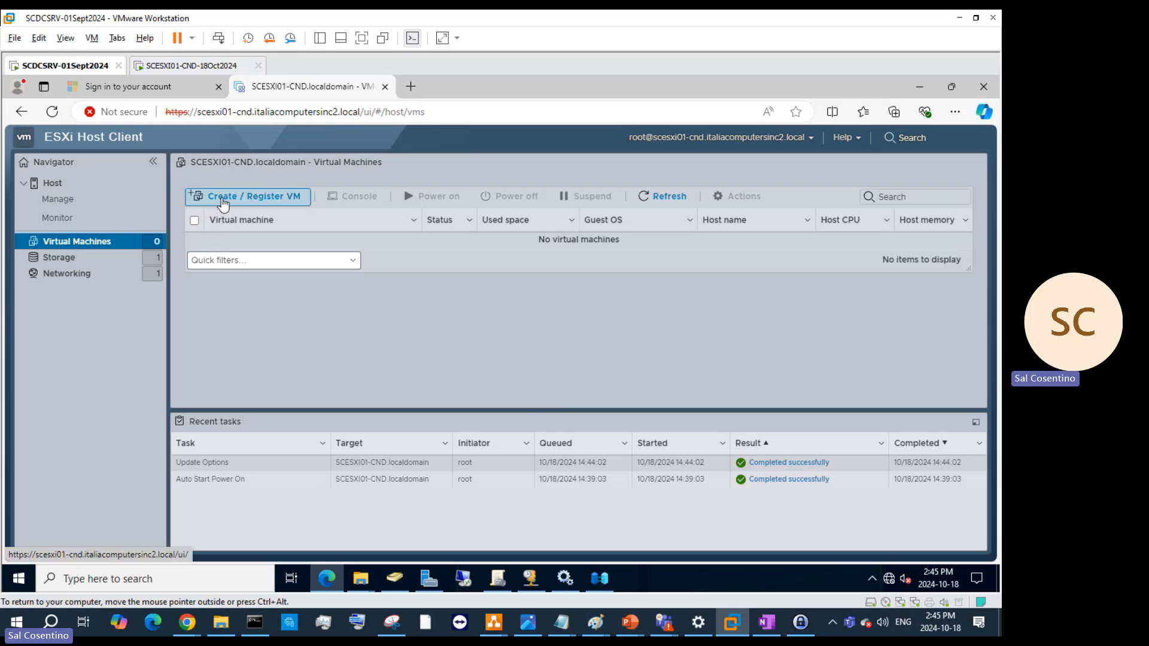
click(252, 196)
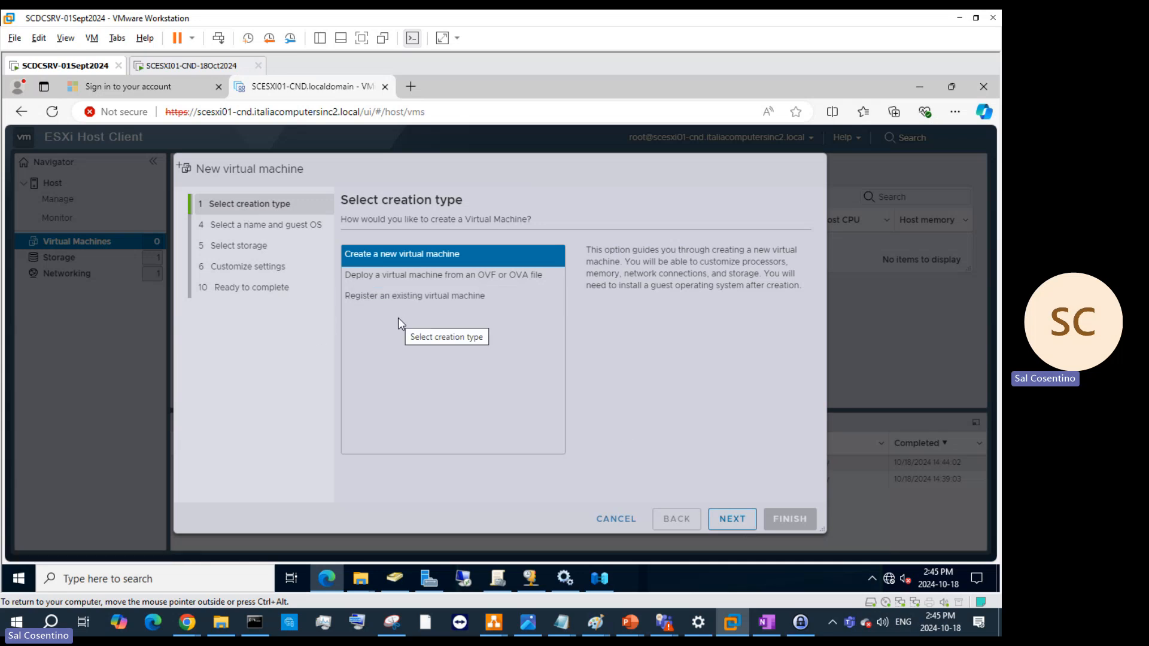
click(618, 521)
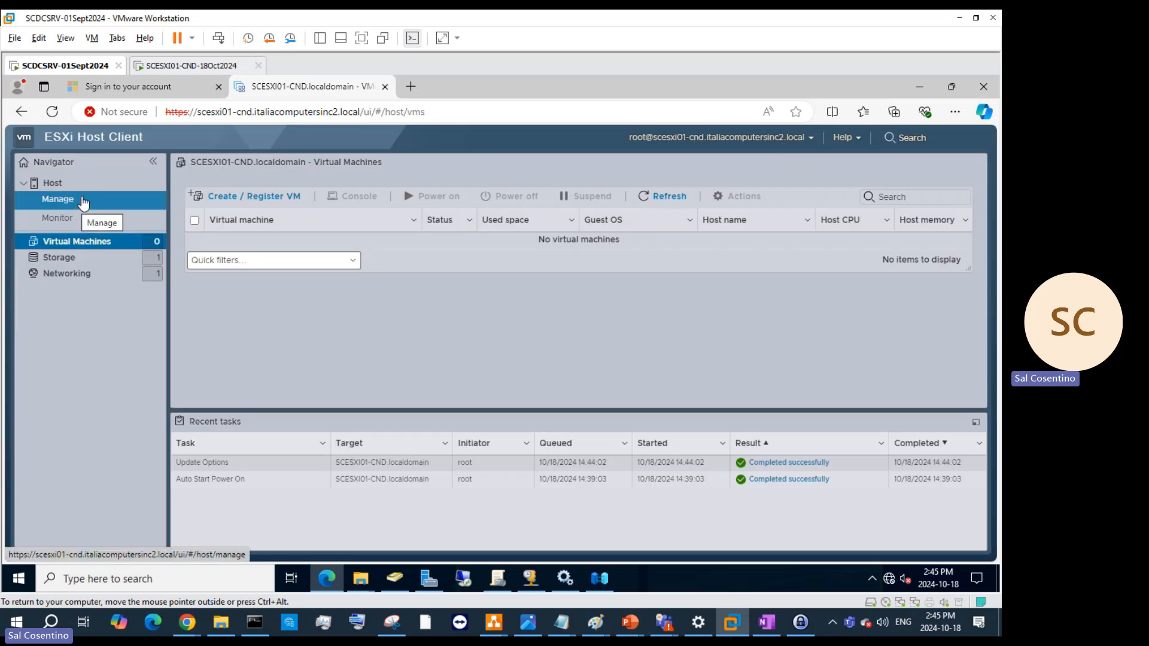
click(809, 141)
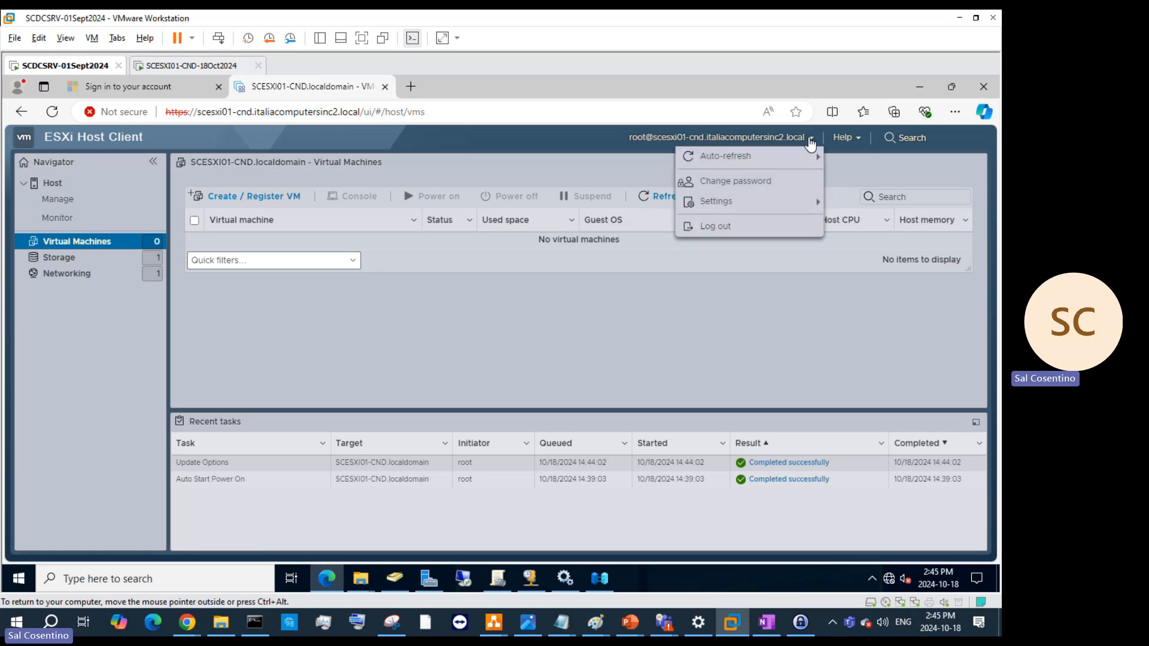
click(749, 195)
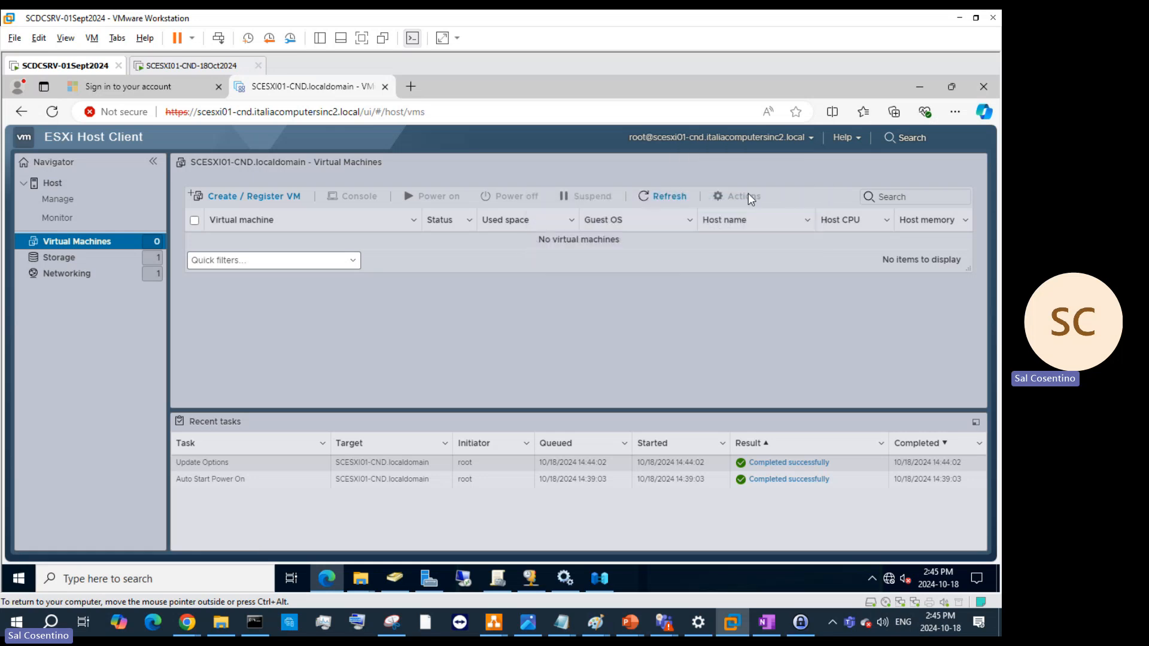